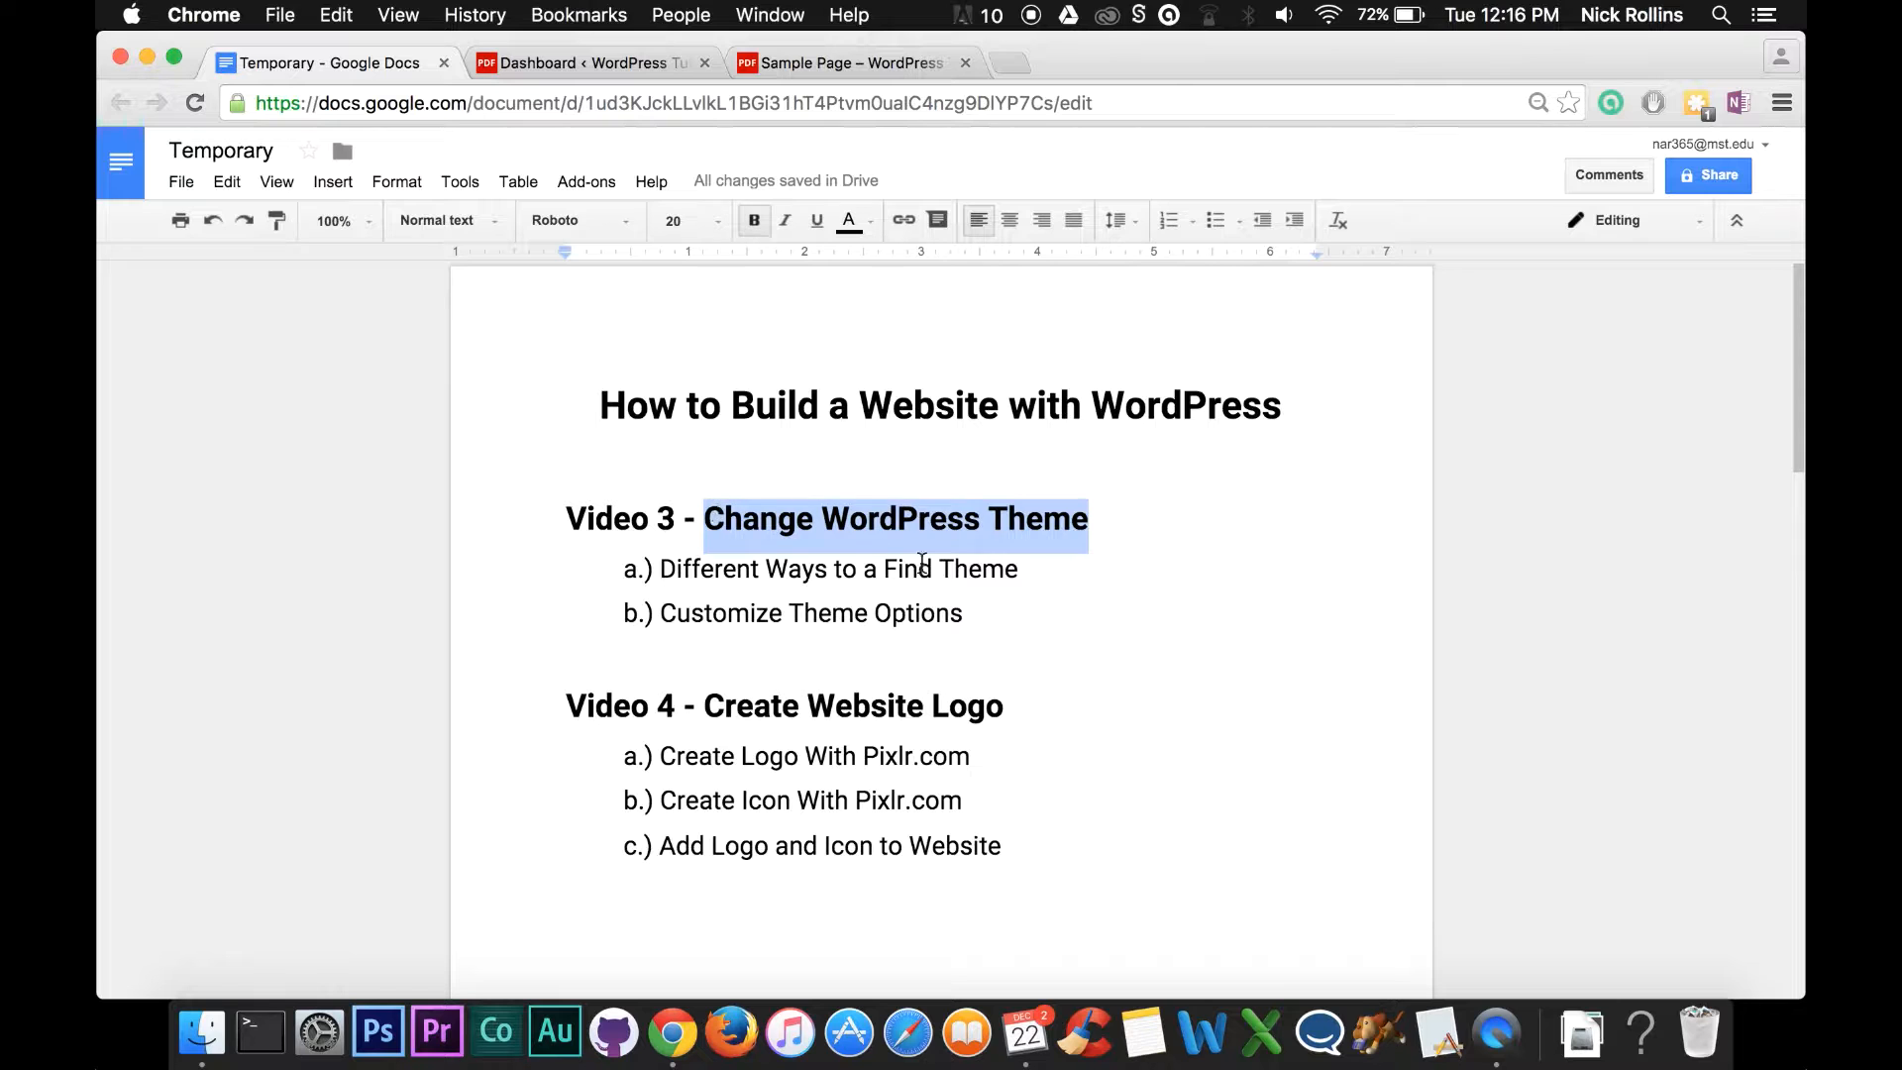
# Go through the Video 3 and Video 4 outline topics in the document, highlighting them, and view the live website.
pyautogui.moveTo(1021, 573); pyautogui.dragTo(658, 588)
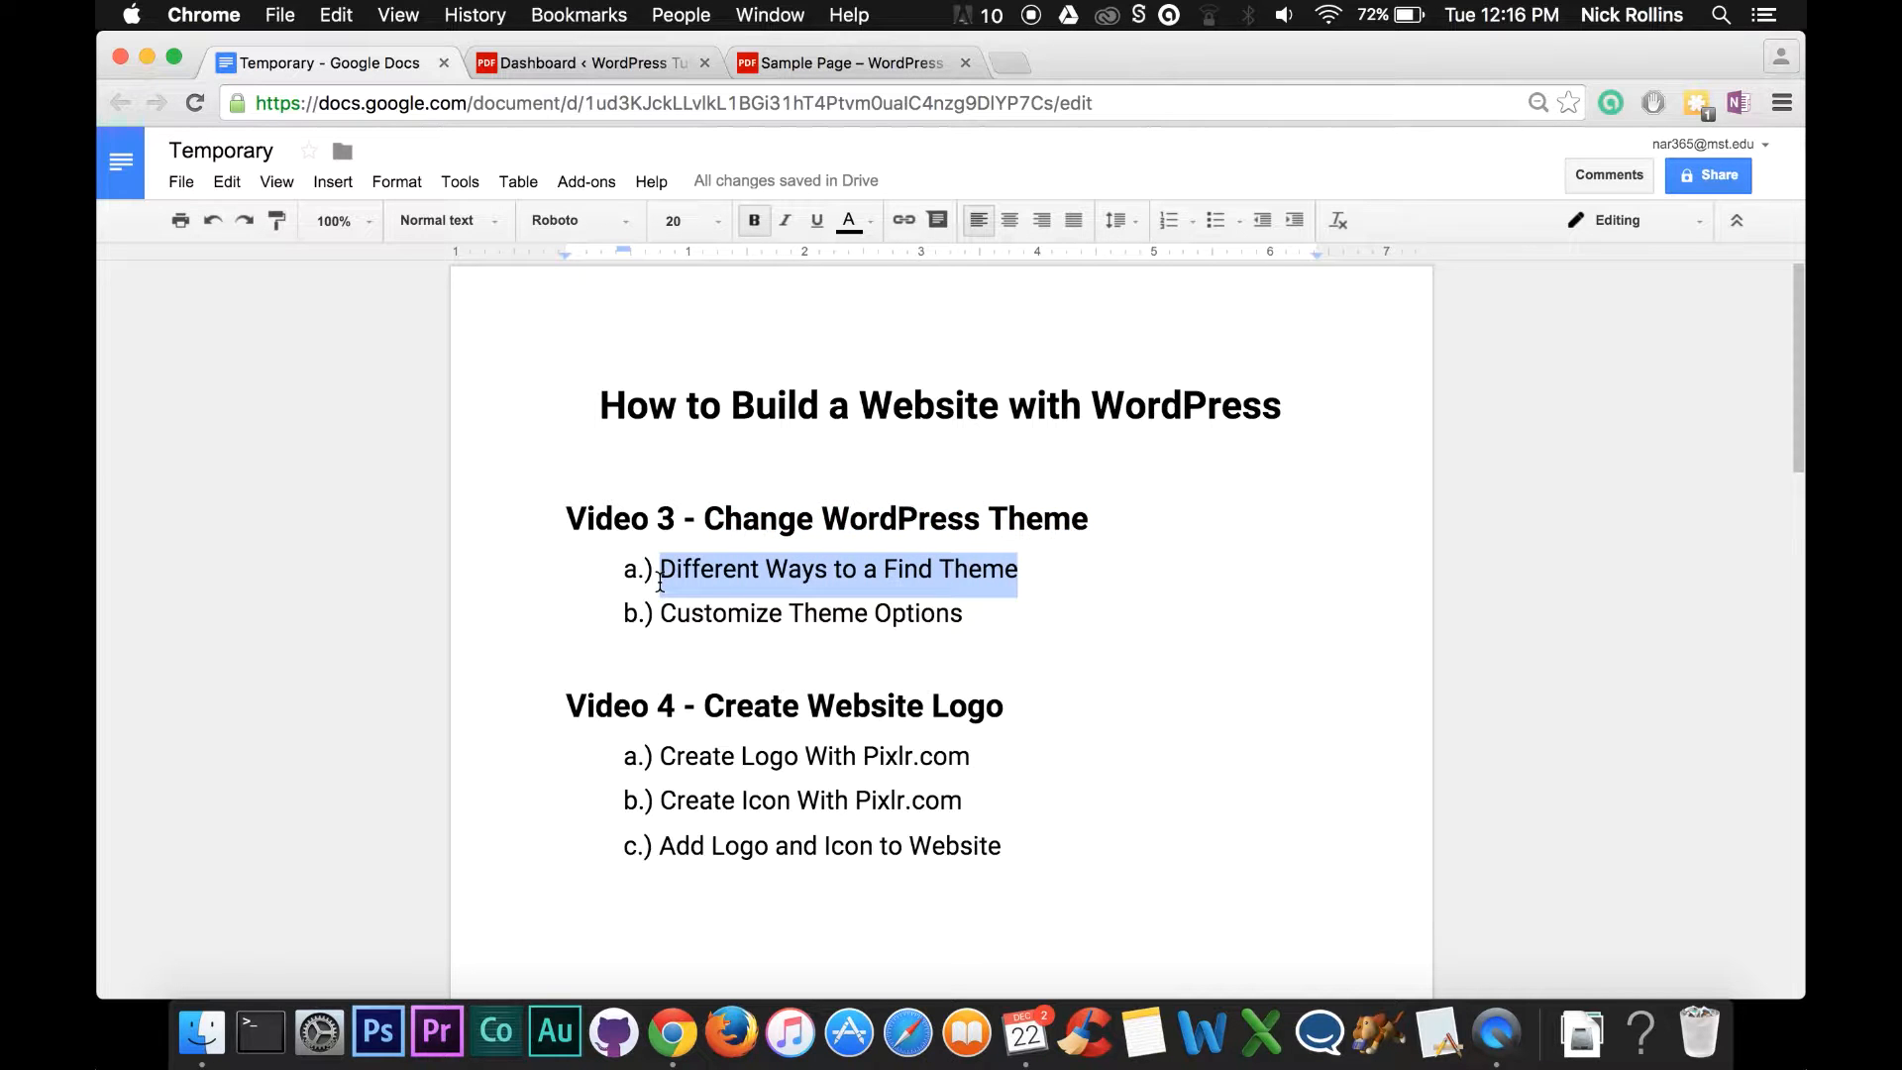
pyautogui.click(966, 614)
pyautogui.moveTo(966, 614); pyautogui.dragTo(668, 607)
pyautogui.click(998, 619)
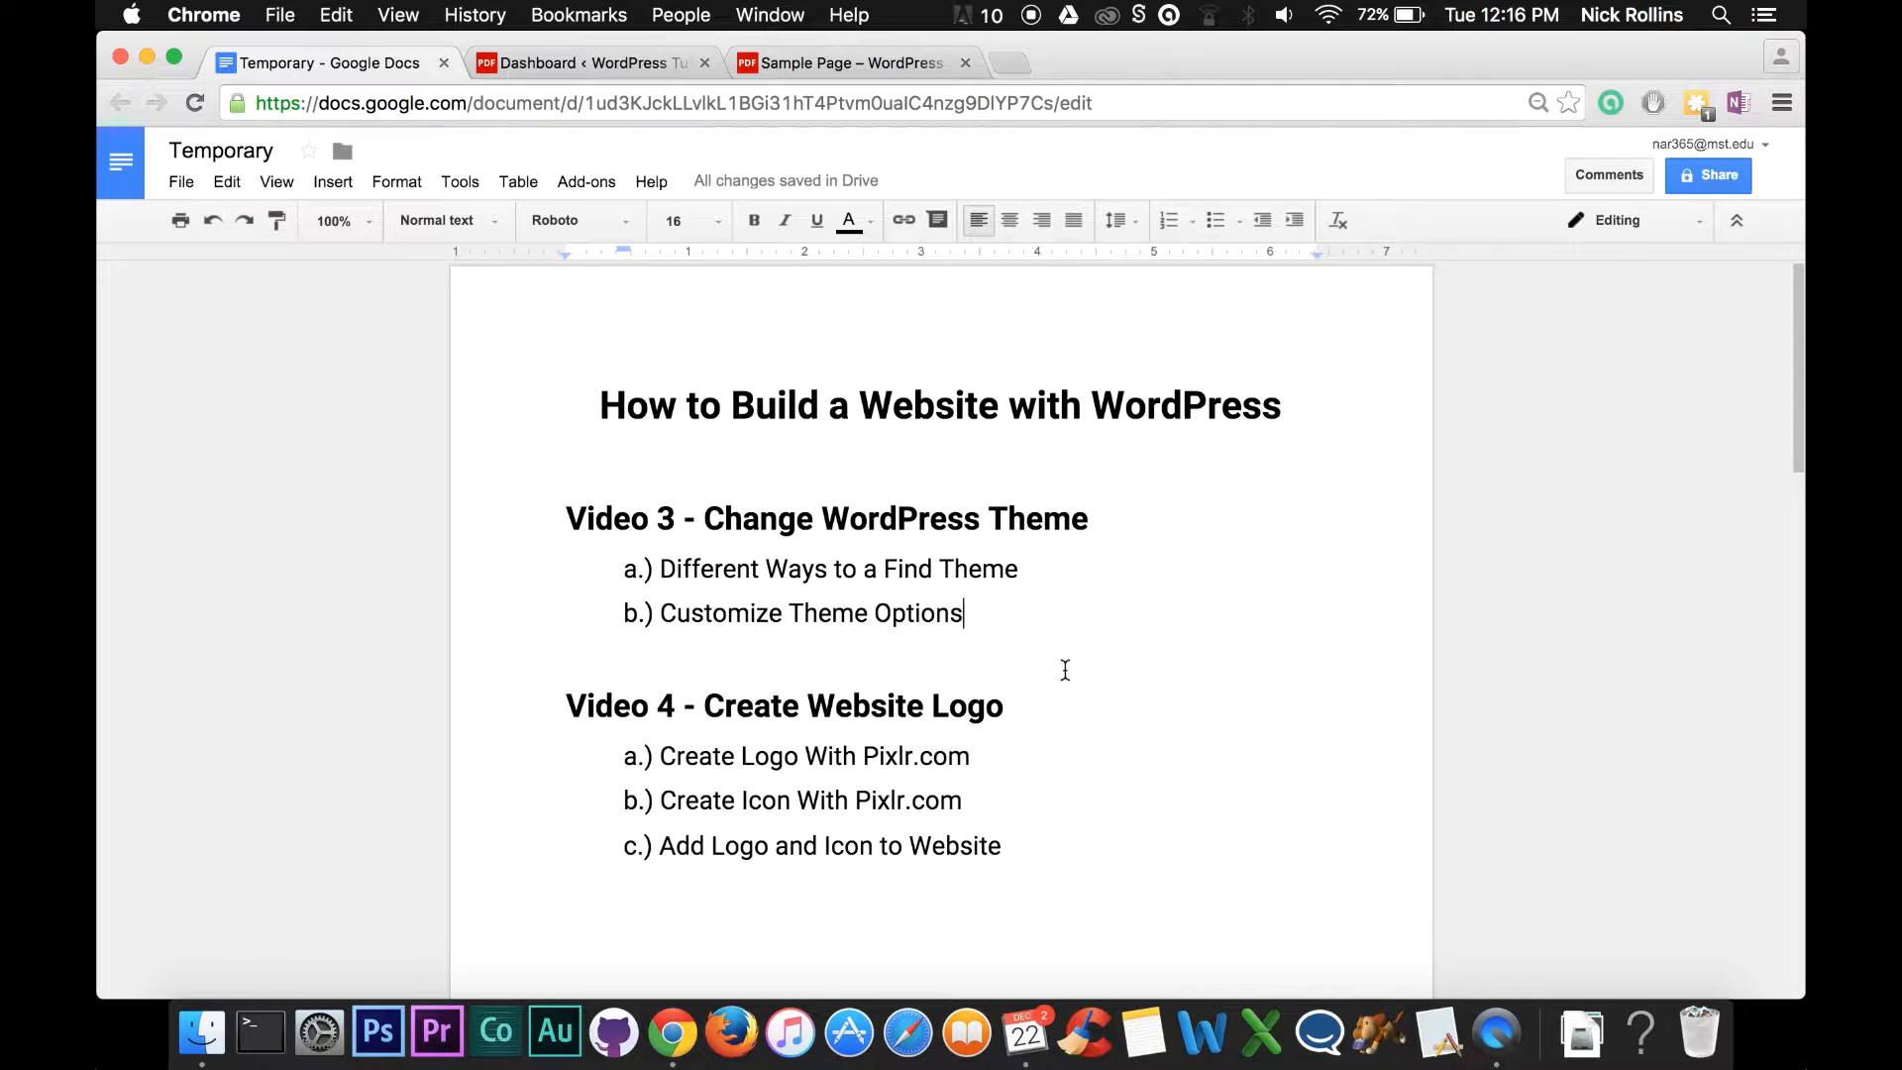
pyautogui.moveTo(1005, 706); pyautogui.dragTo(568, 704)
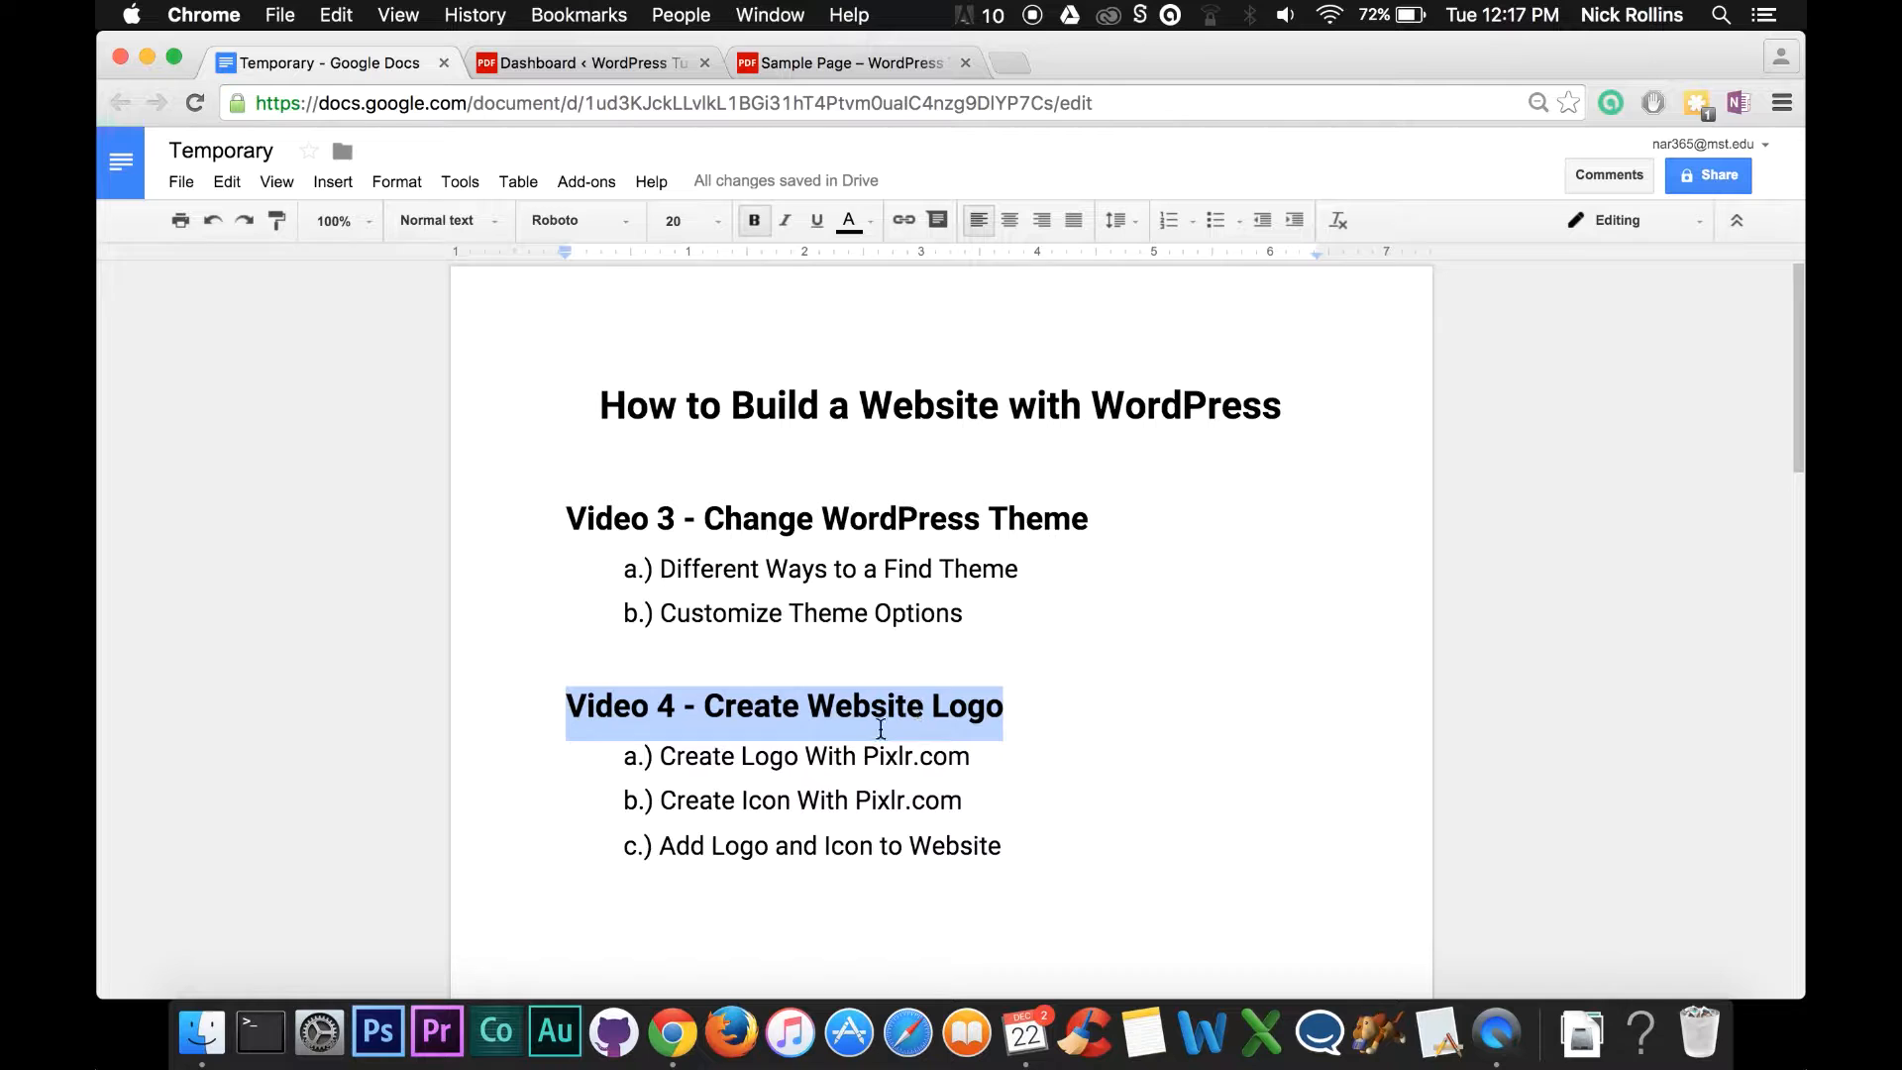
pyautogui.click(981, 759)
pyautogui.moveTo(984, 760); pyautogui.dragTo(662, 753)
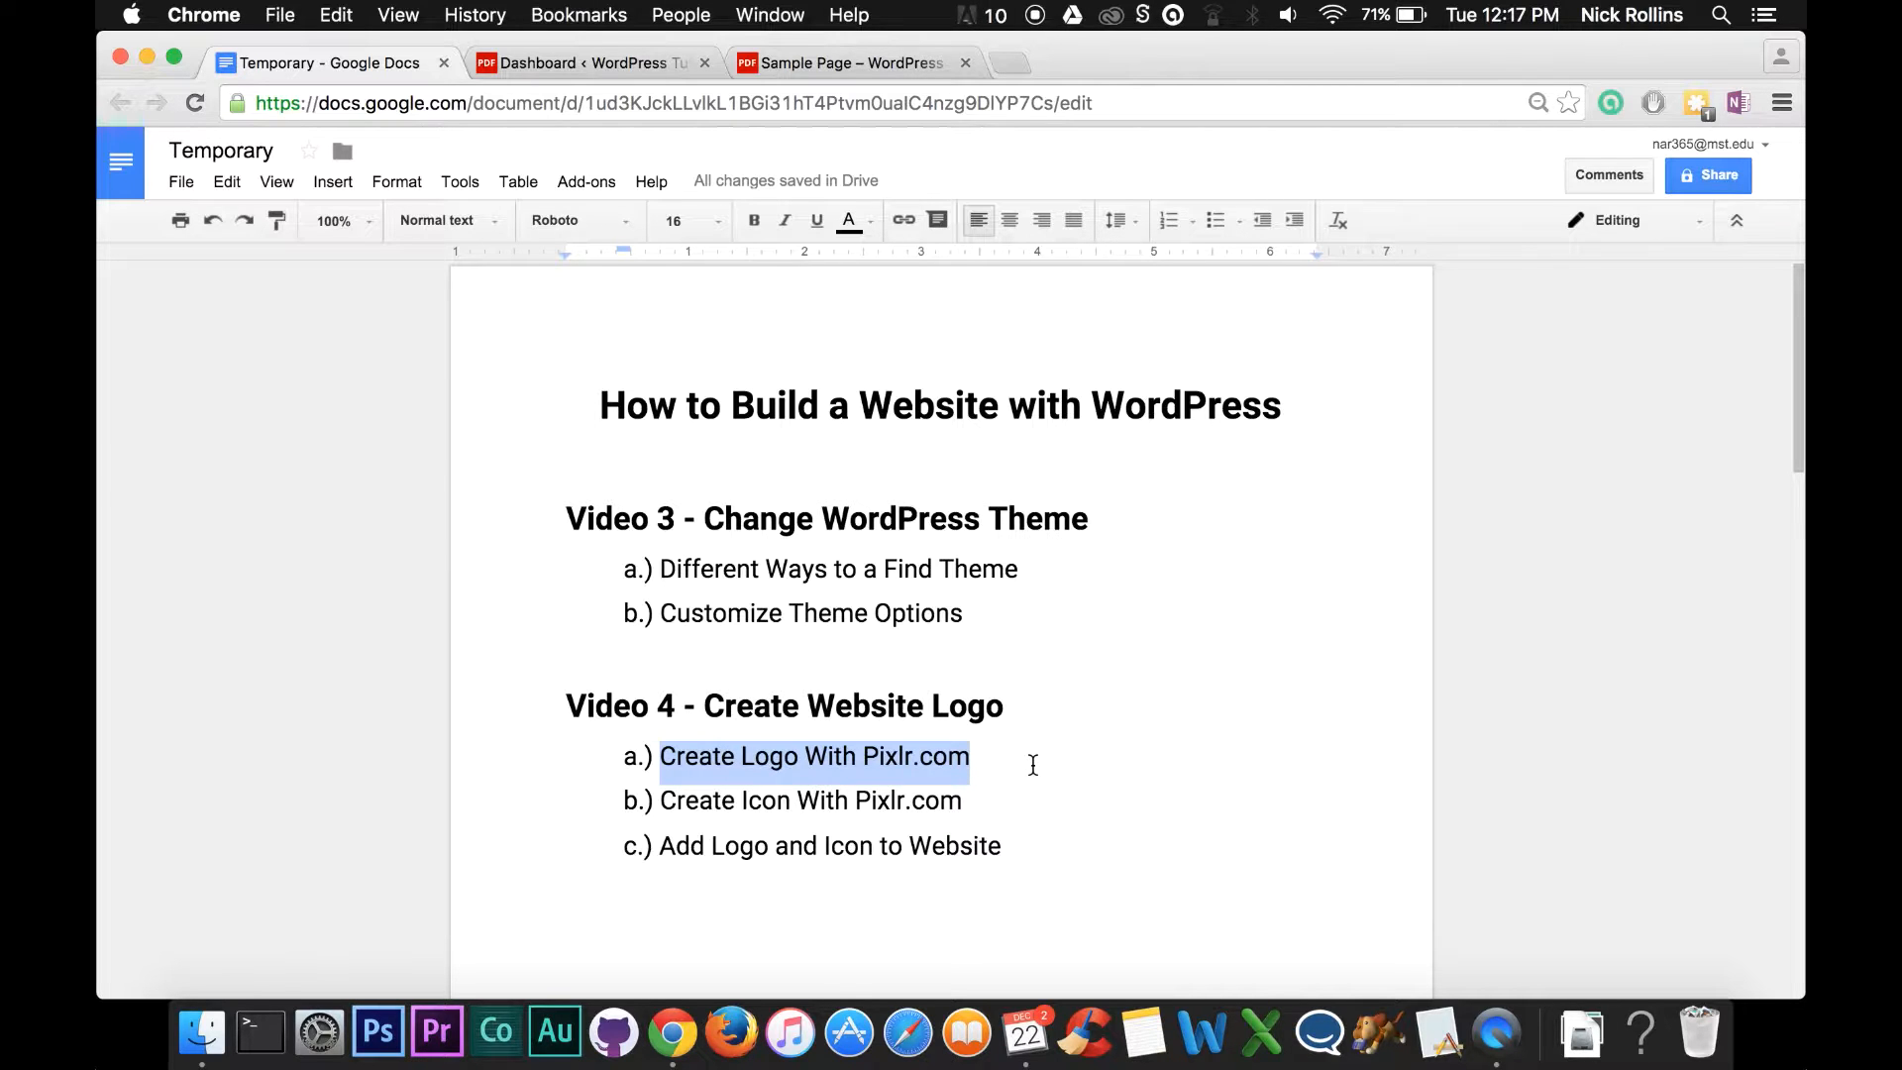
pyautogui.moveTo(986, 802); pyautogui.dragTo(653, 797)
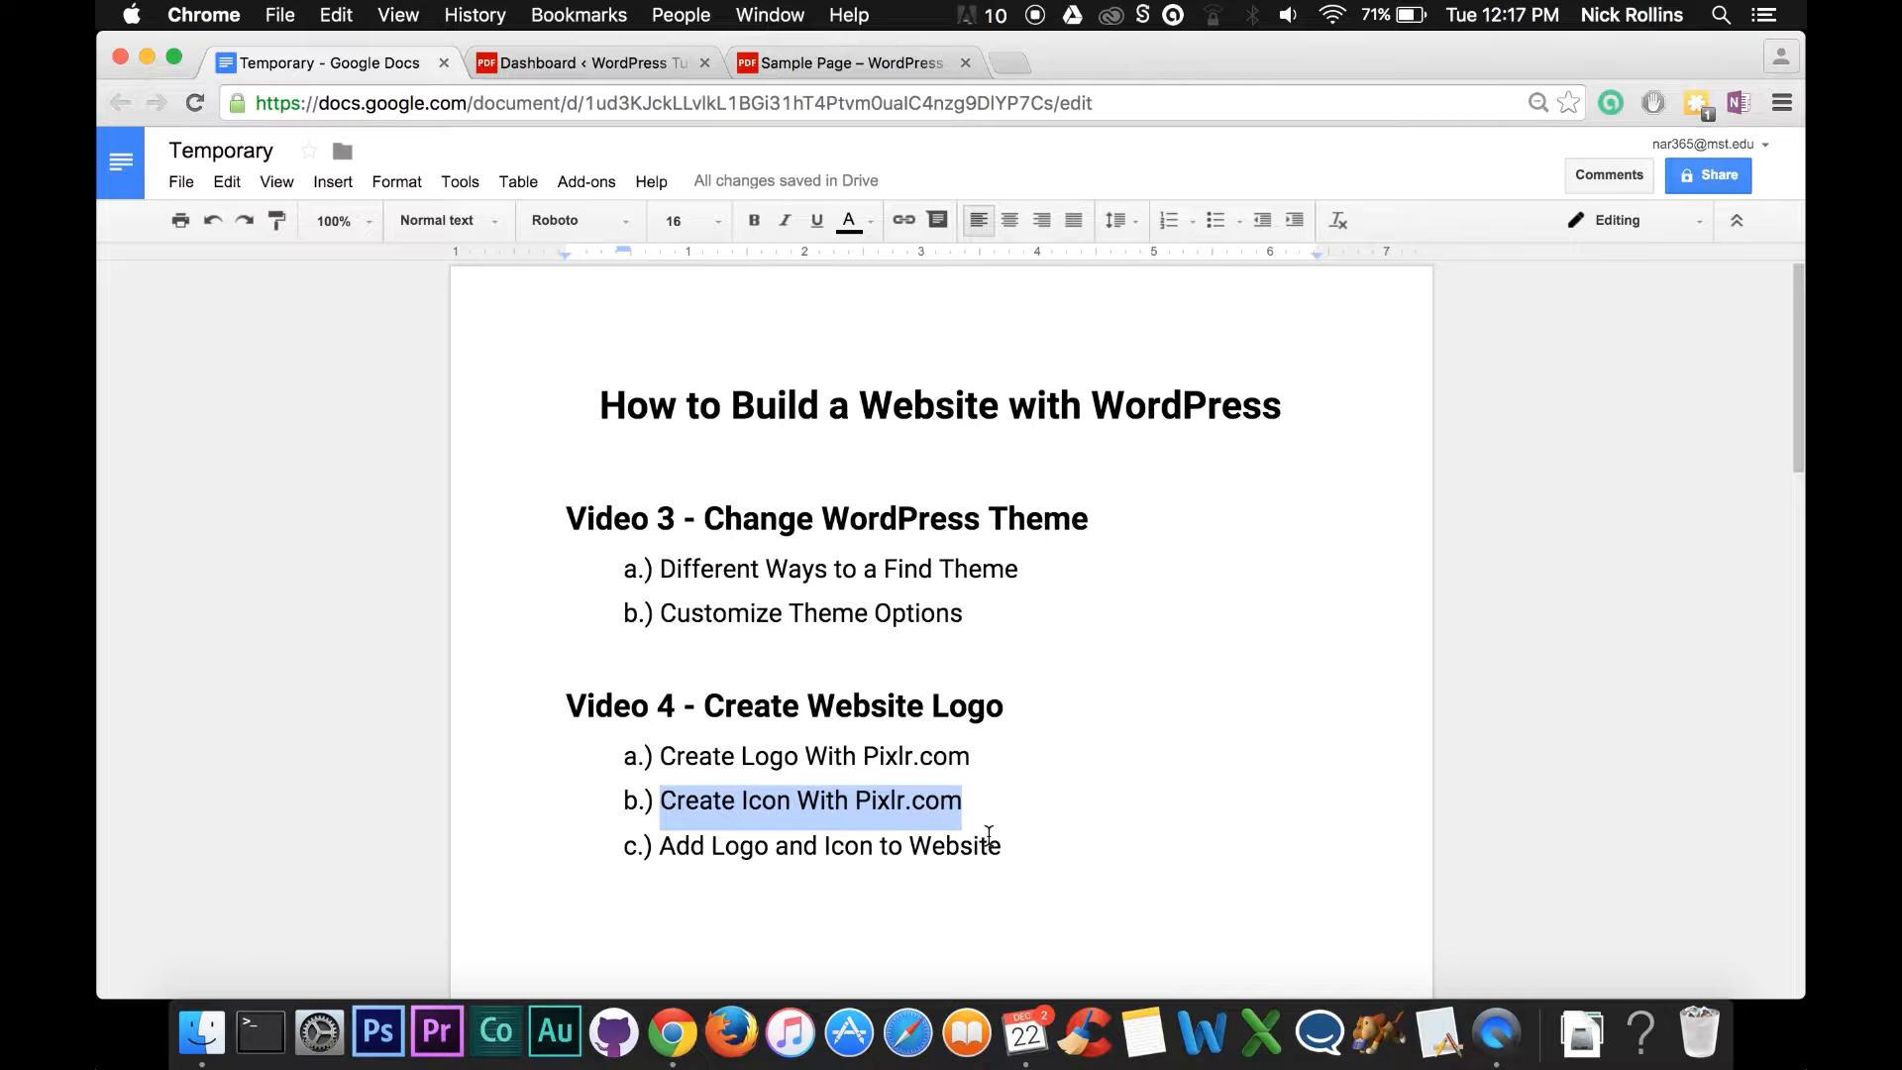
pyautogui.moveTo(1003, 845); pyautogui.dragTo(621, 852)
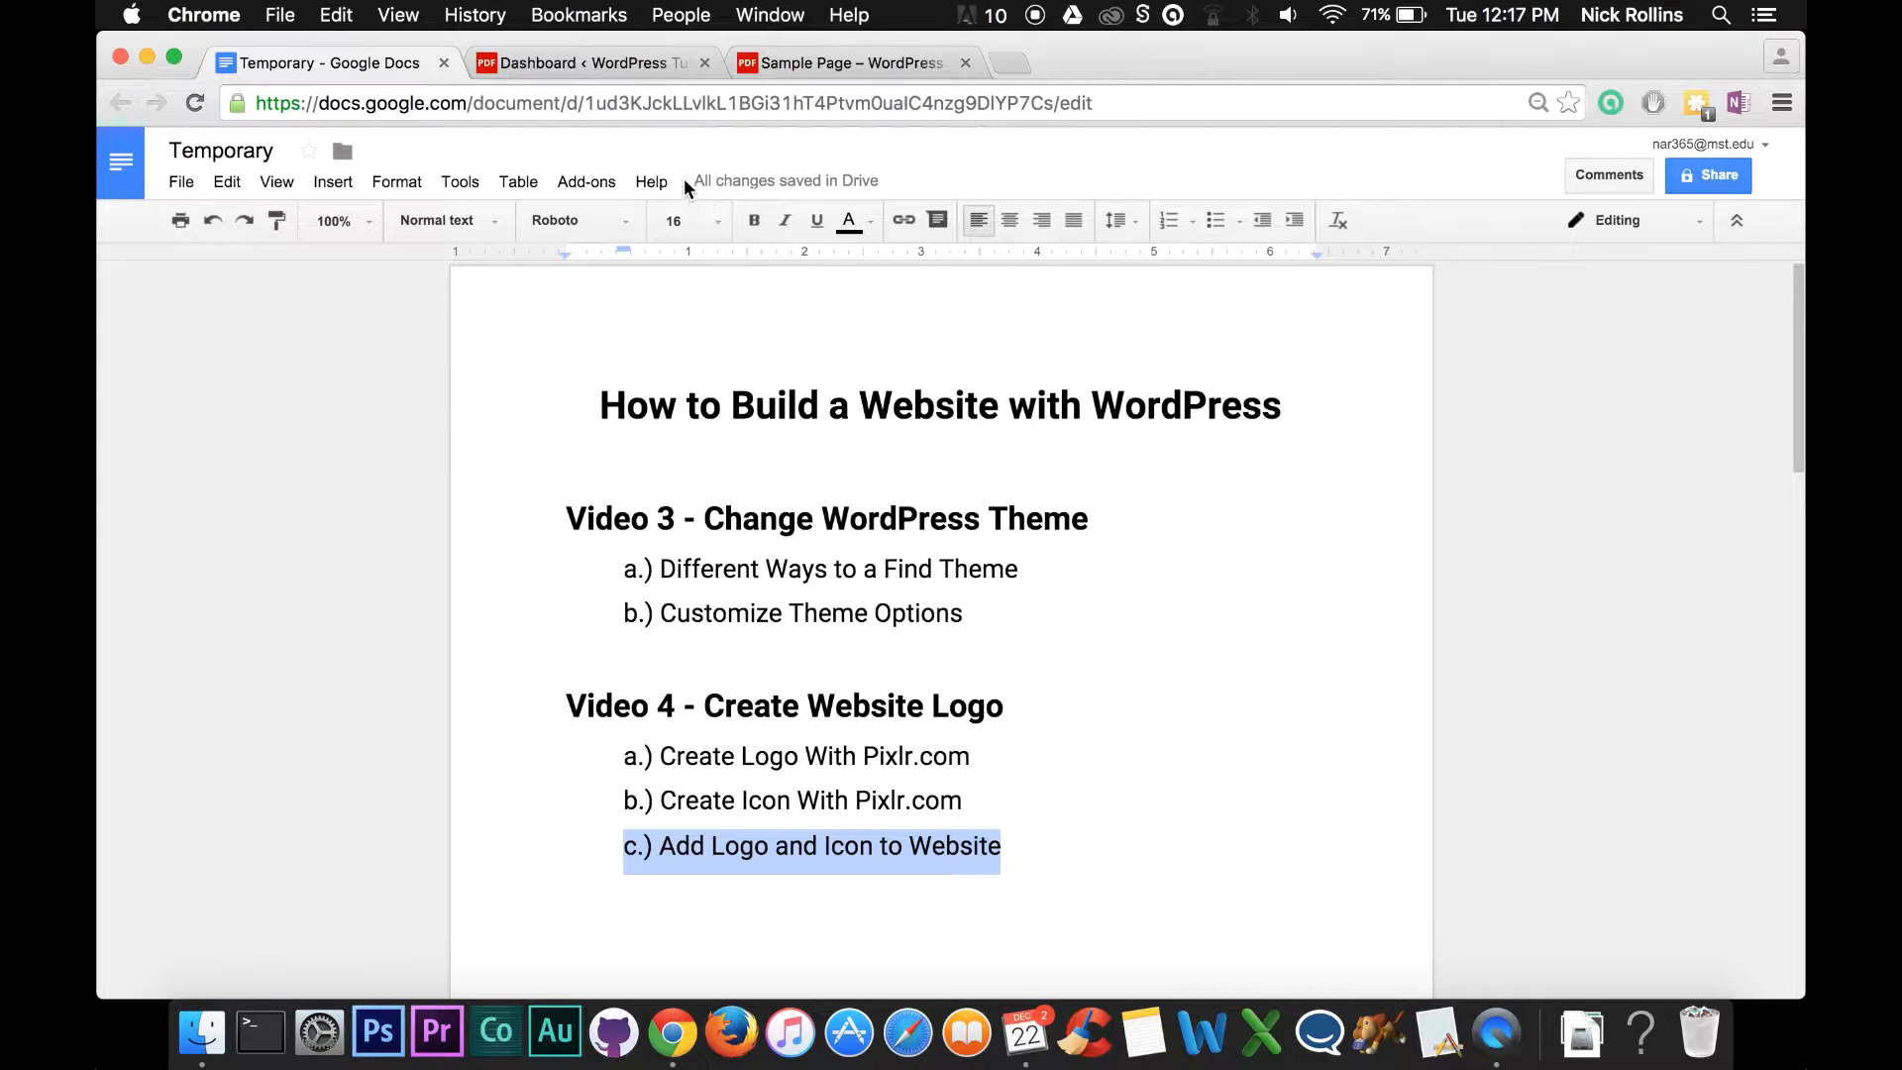
pyautogui.click(780, 65)
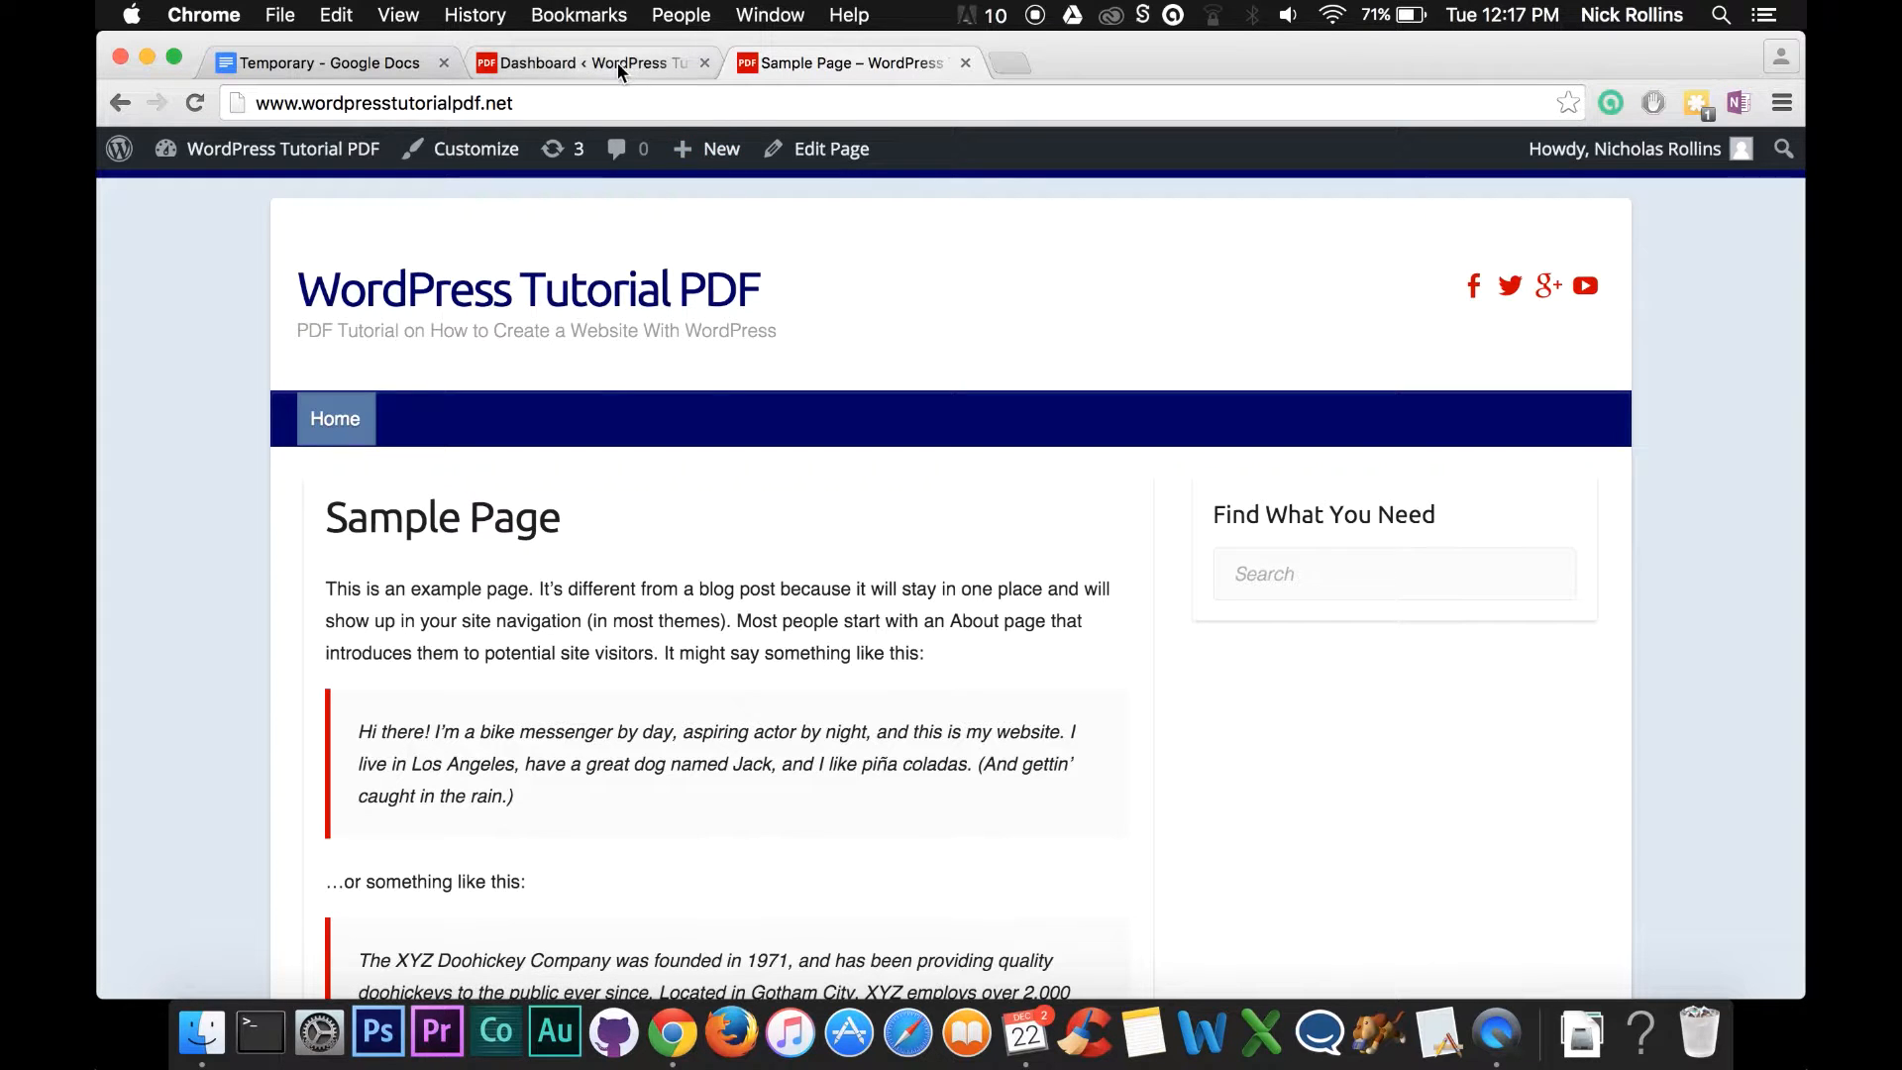
pyautogui.click(1007, 59)
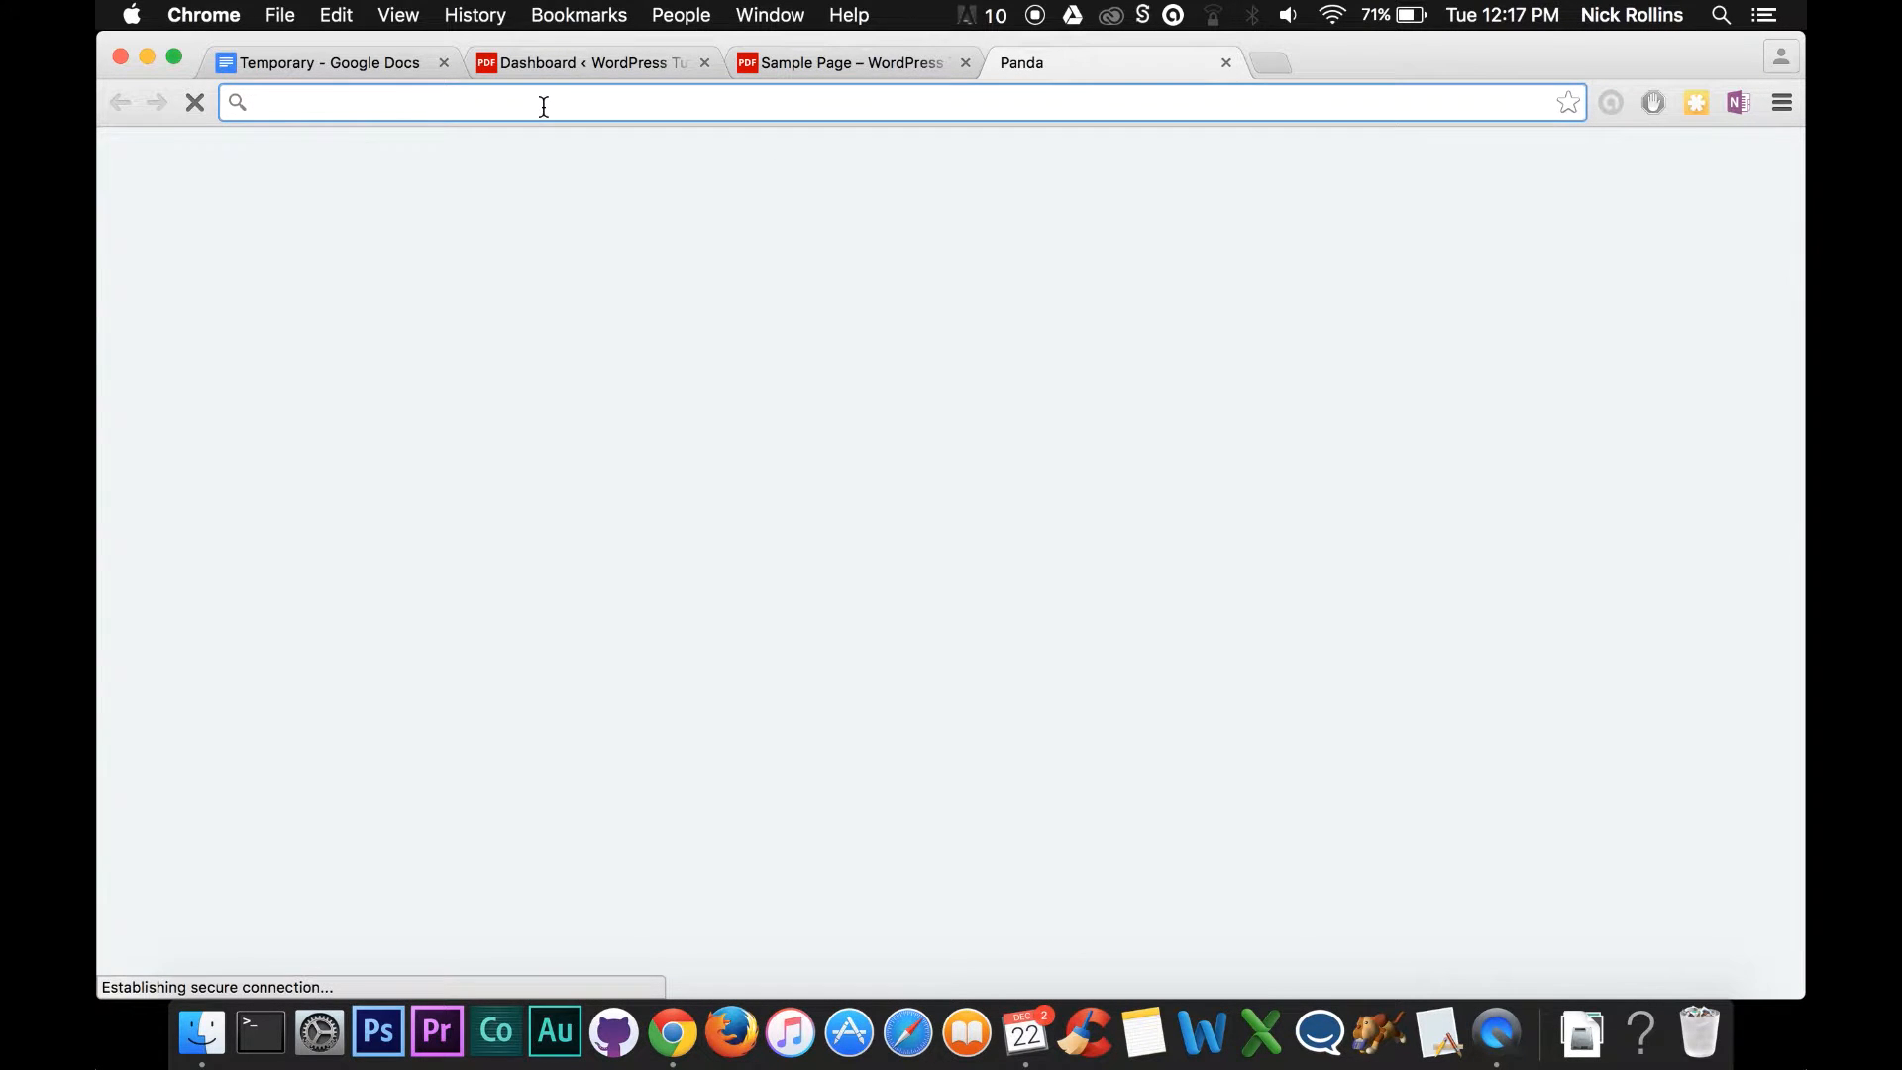
pyautogui.write('www.p')
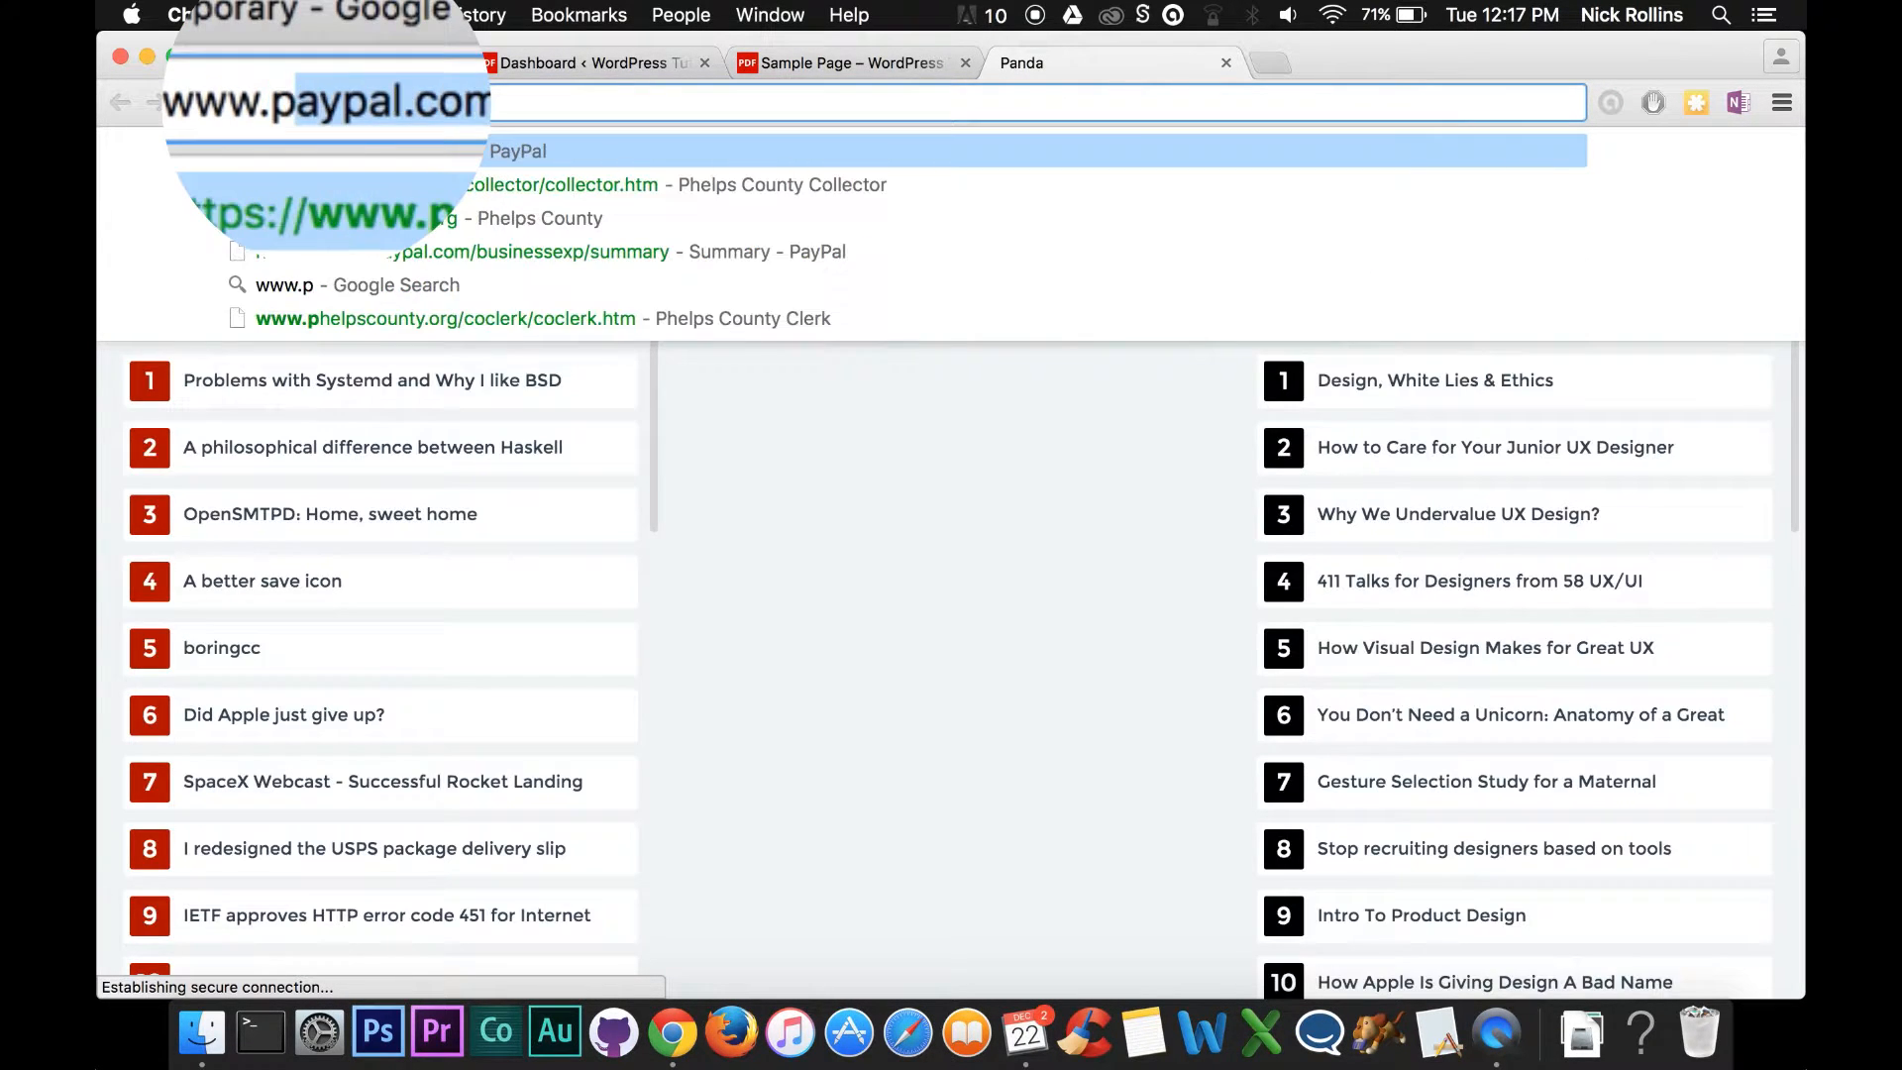
pyautogui.write('ixlr')
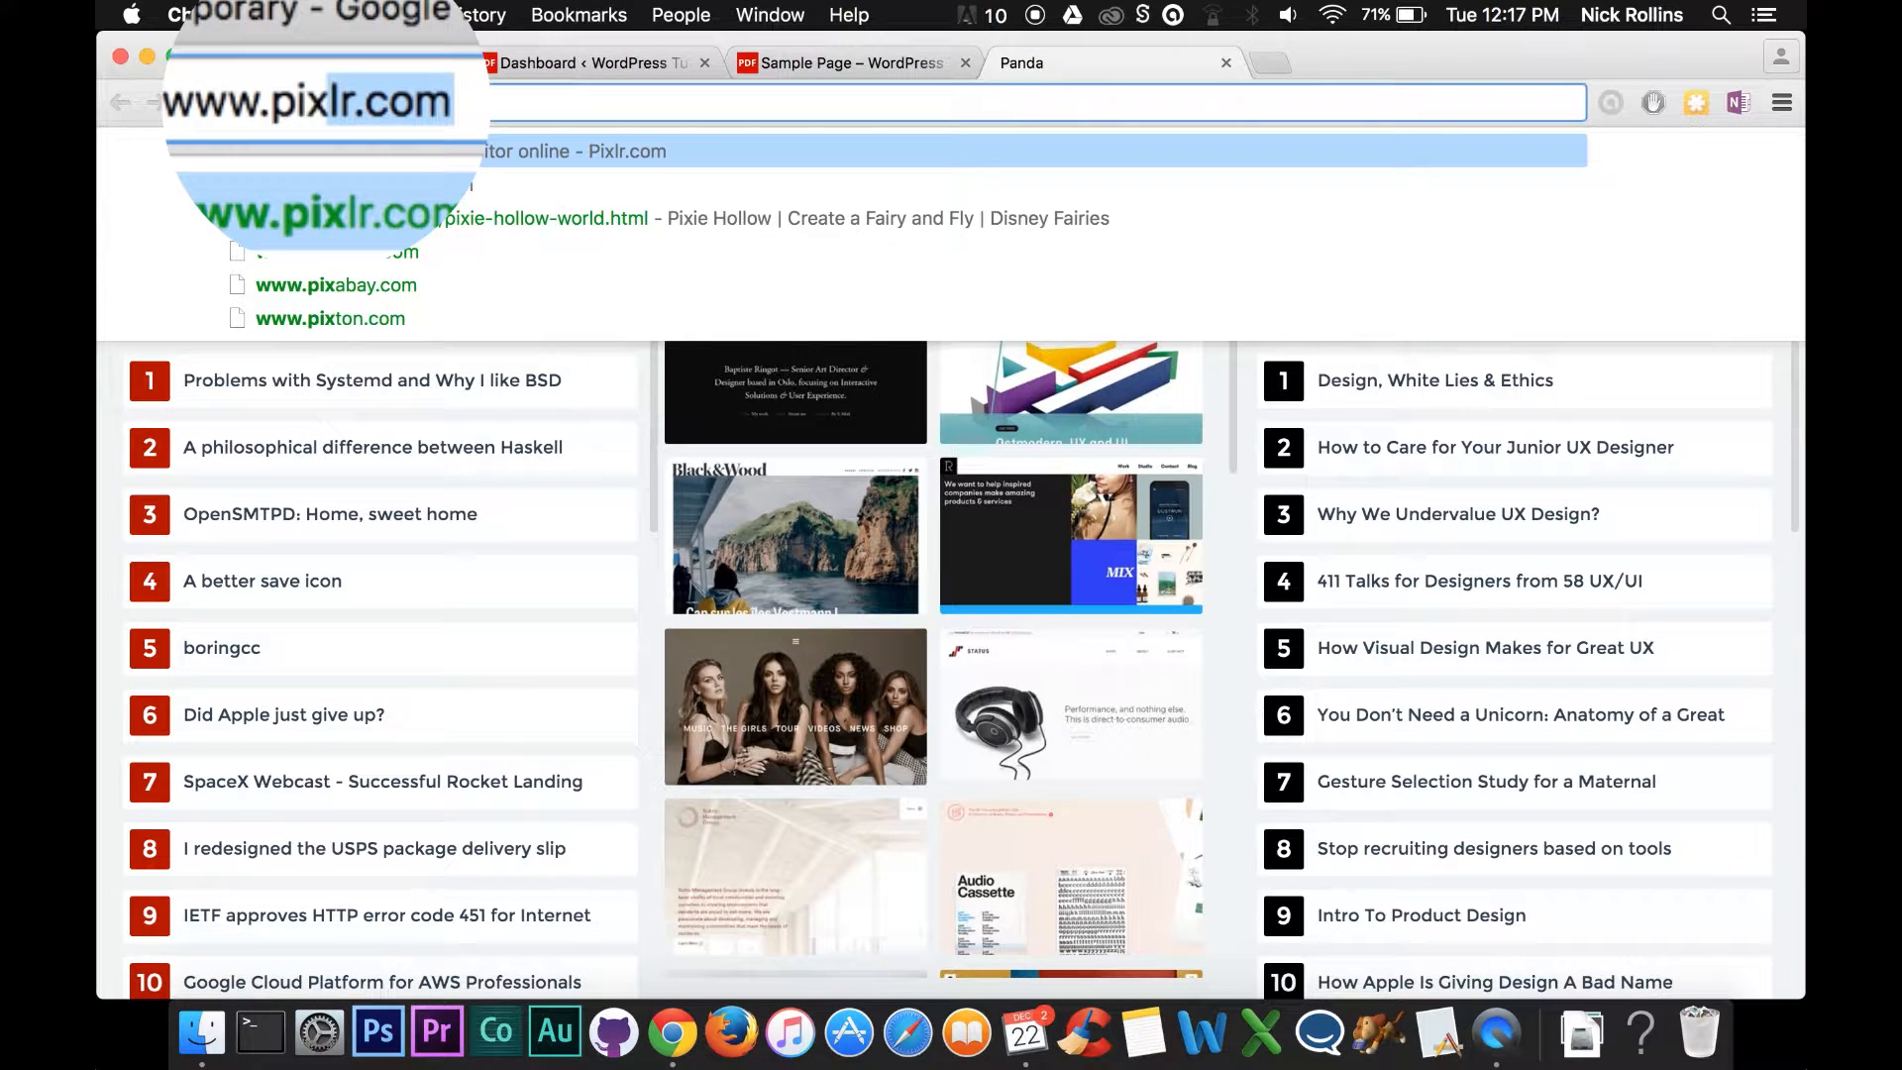
pyautogui.press('Right')
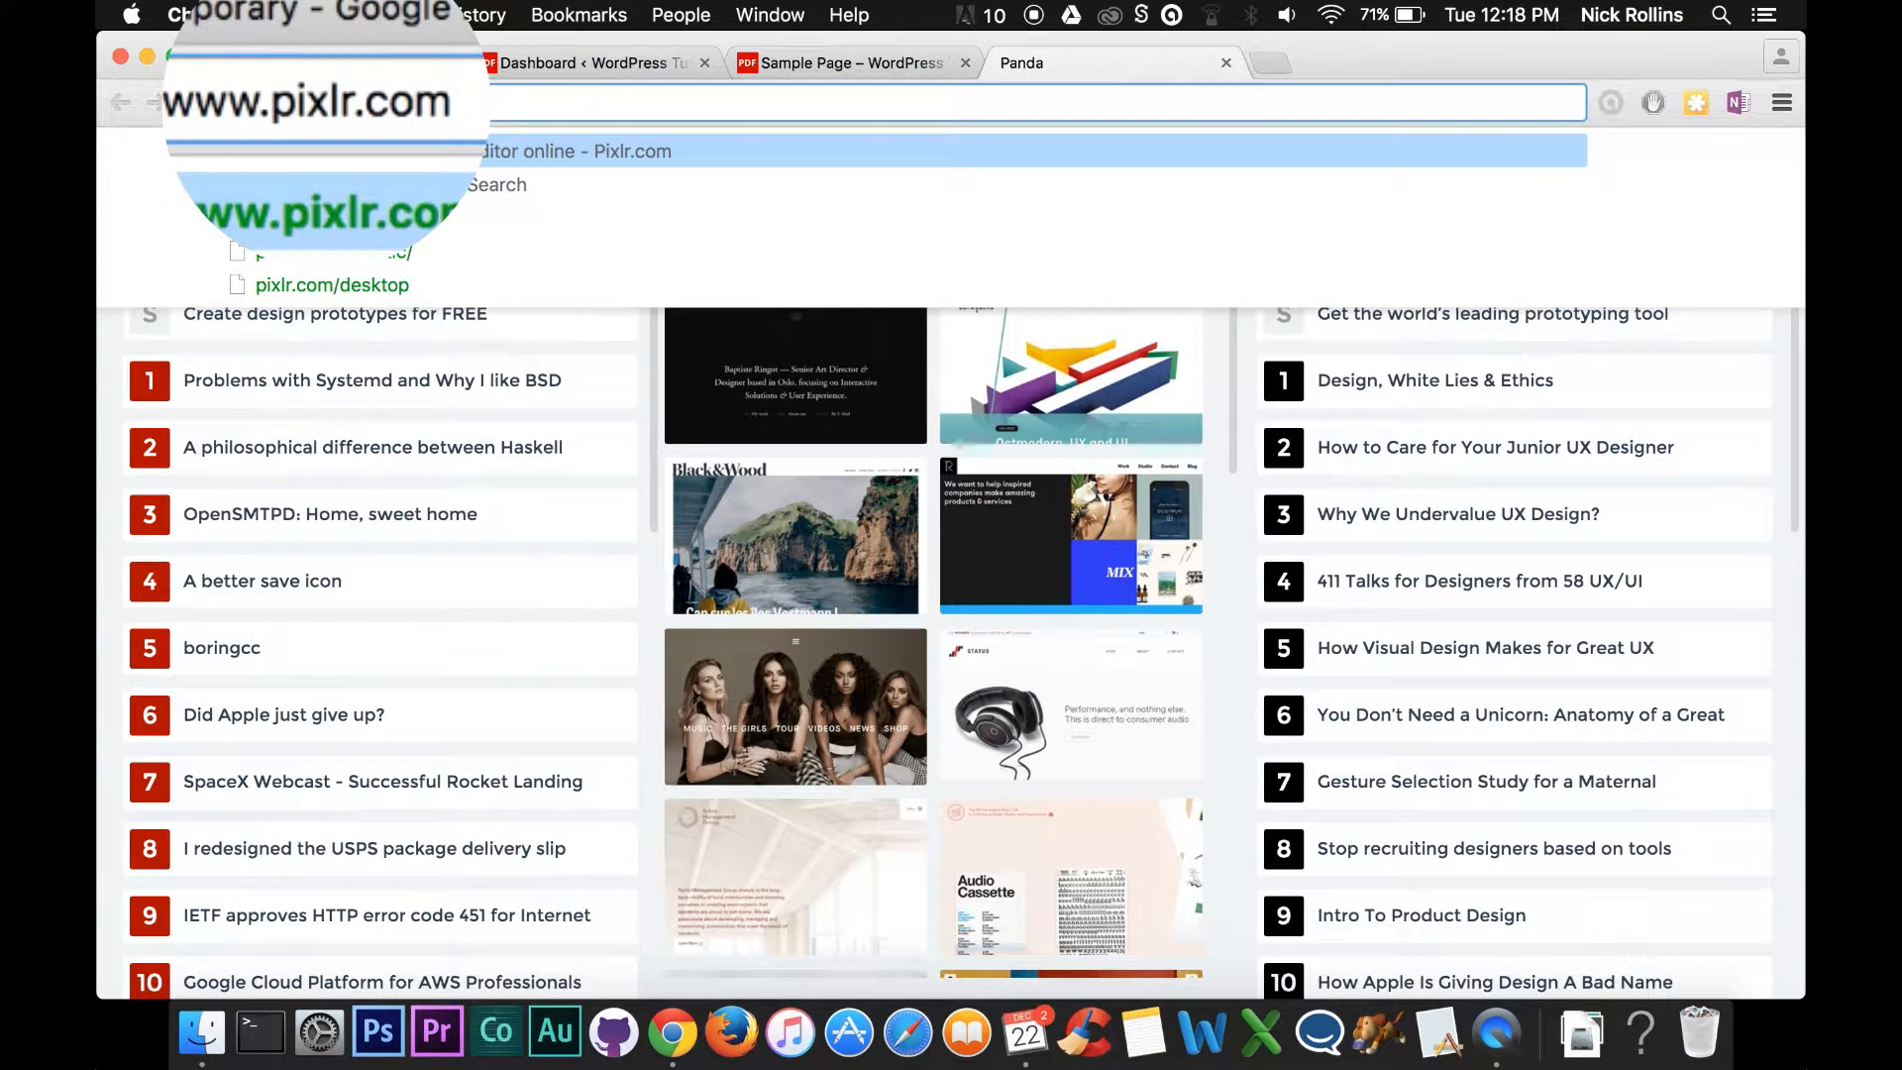
pyautogui.press('Return')
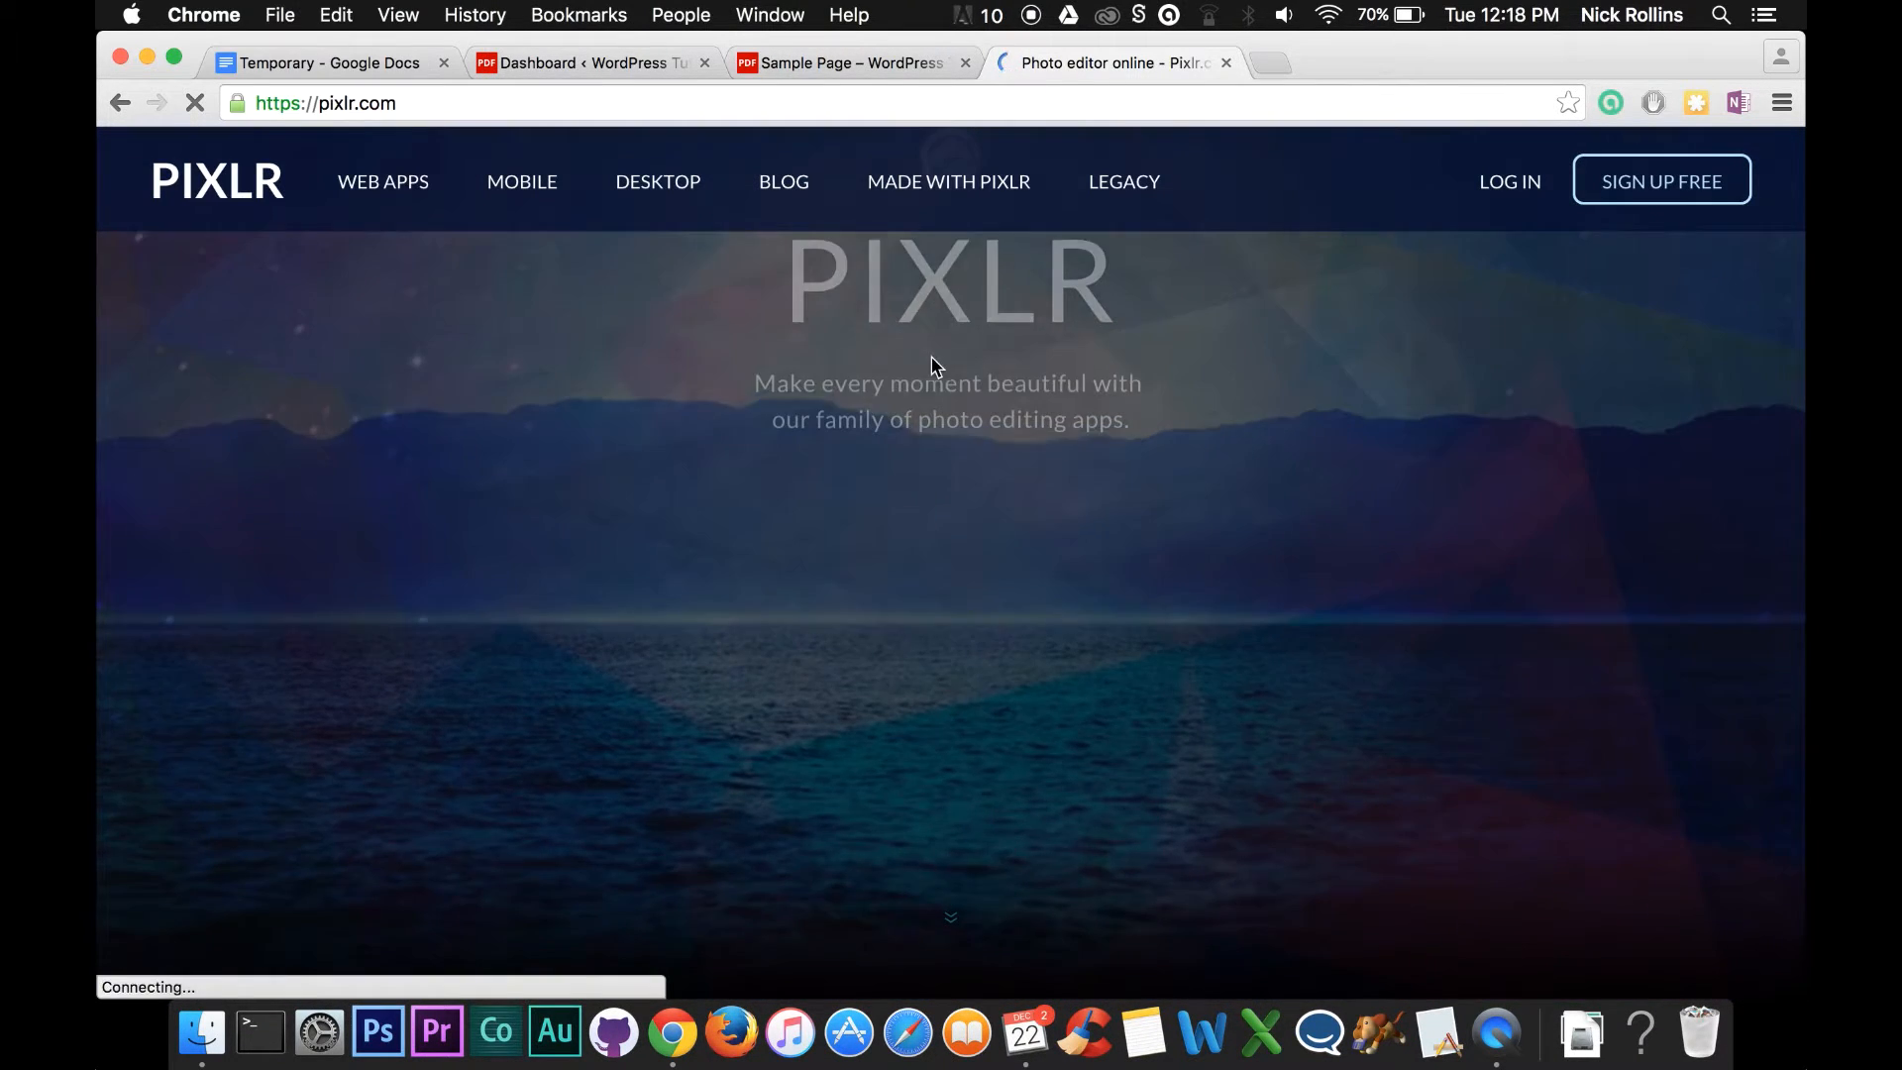
pyautogui.scroll(-5, 959, 647)
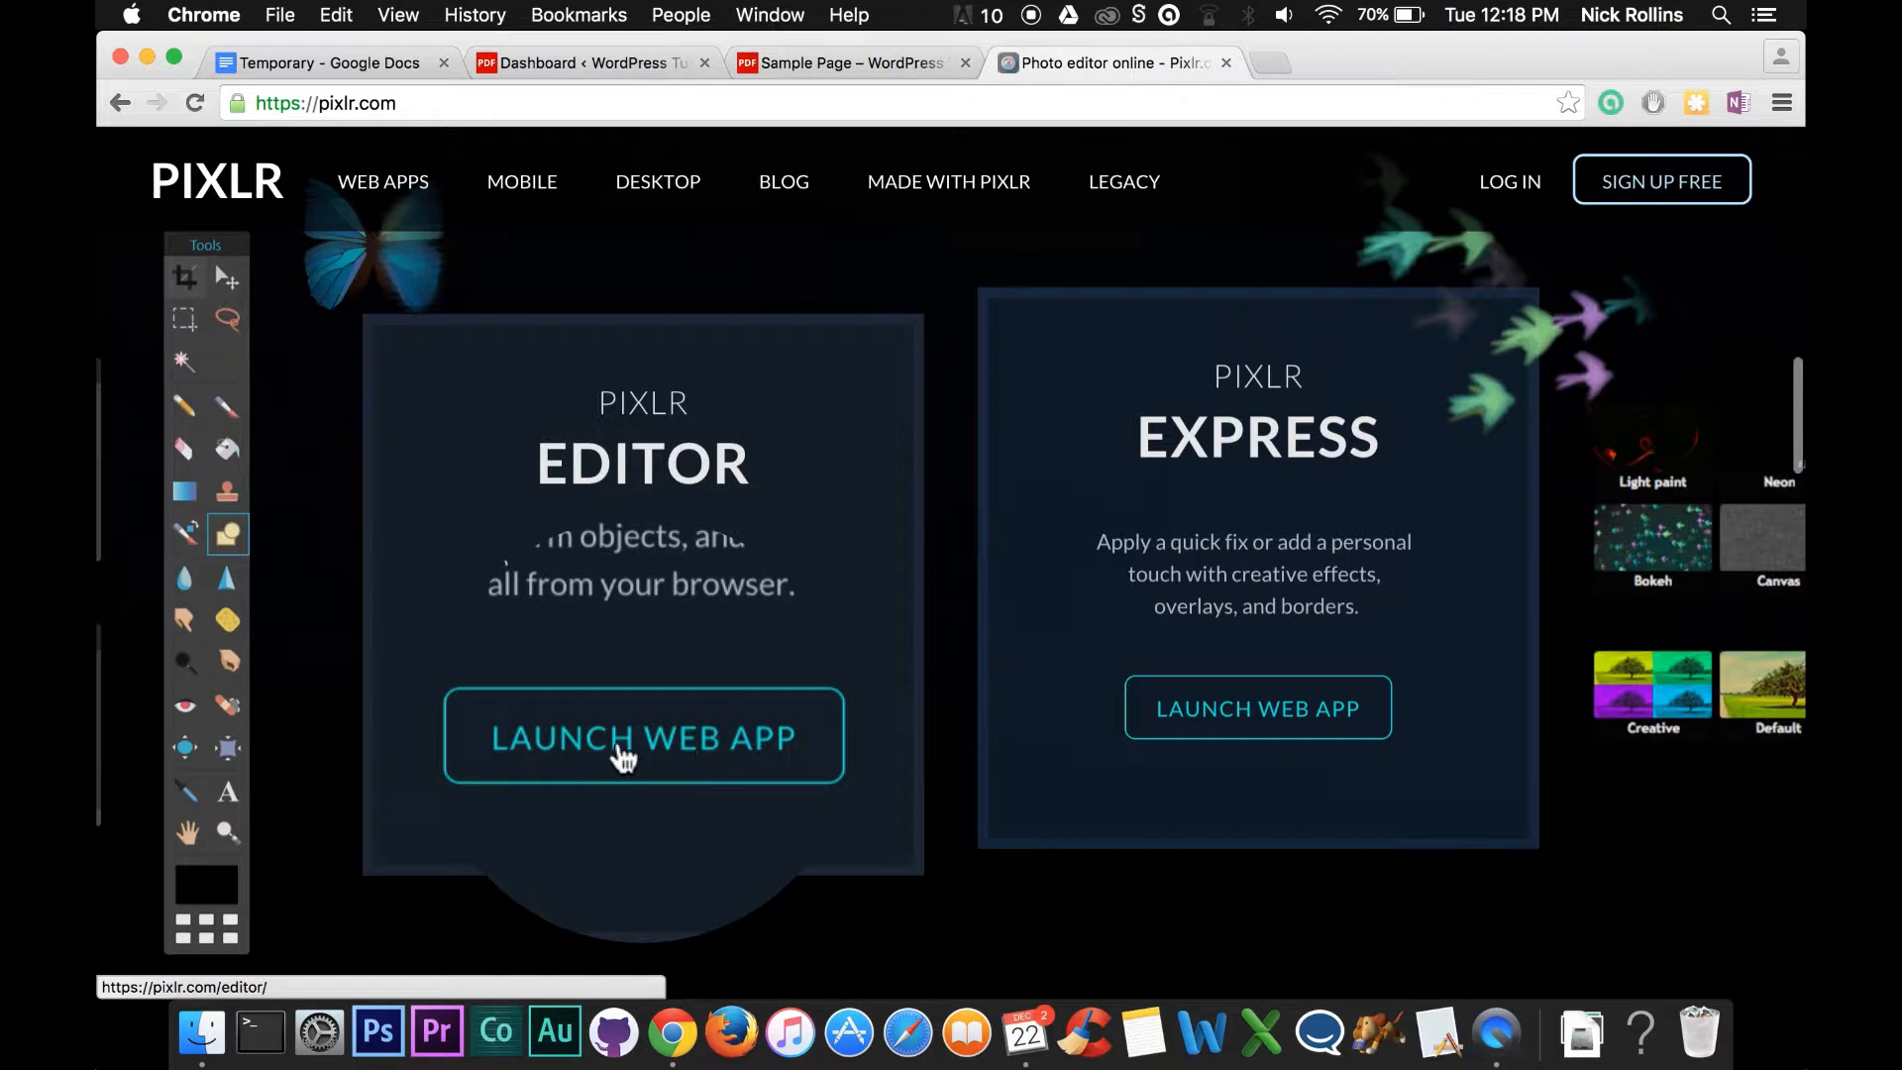
pyautogui.click(694, 753)
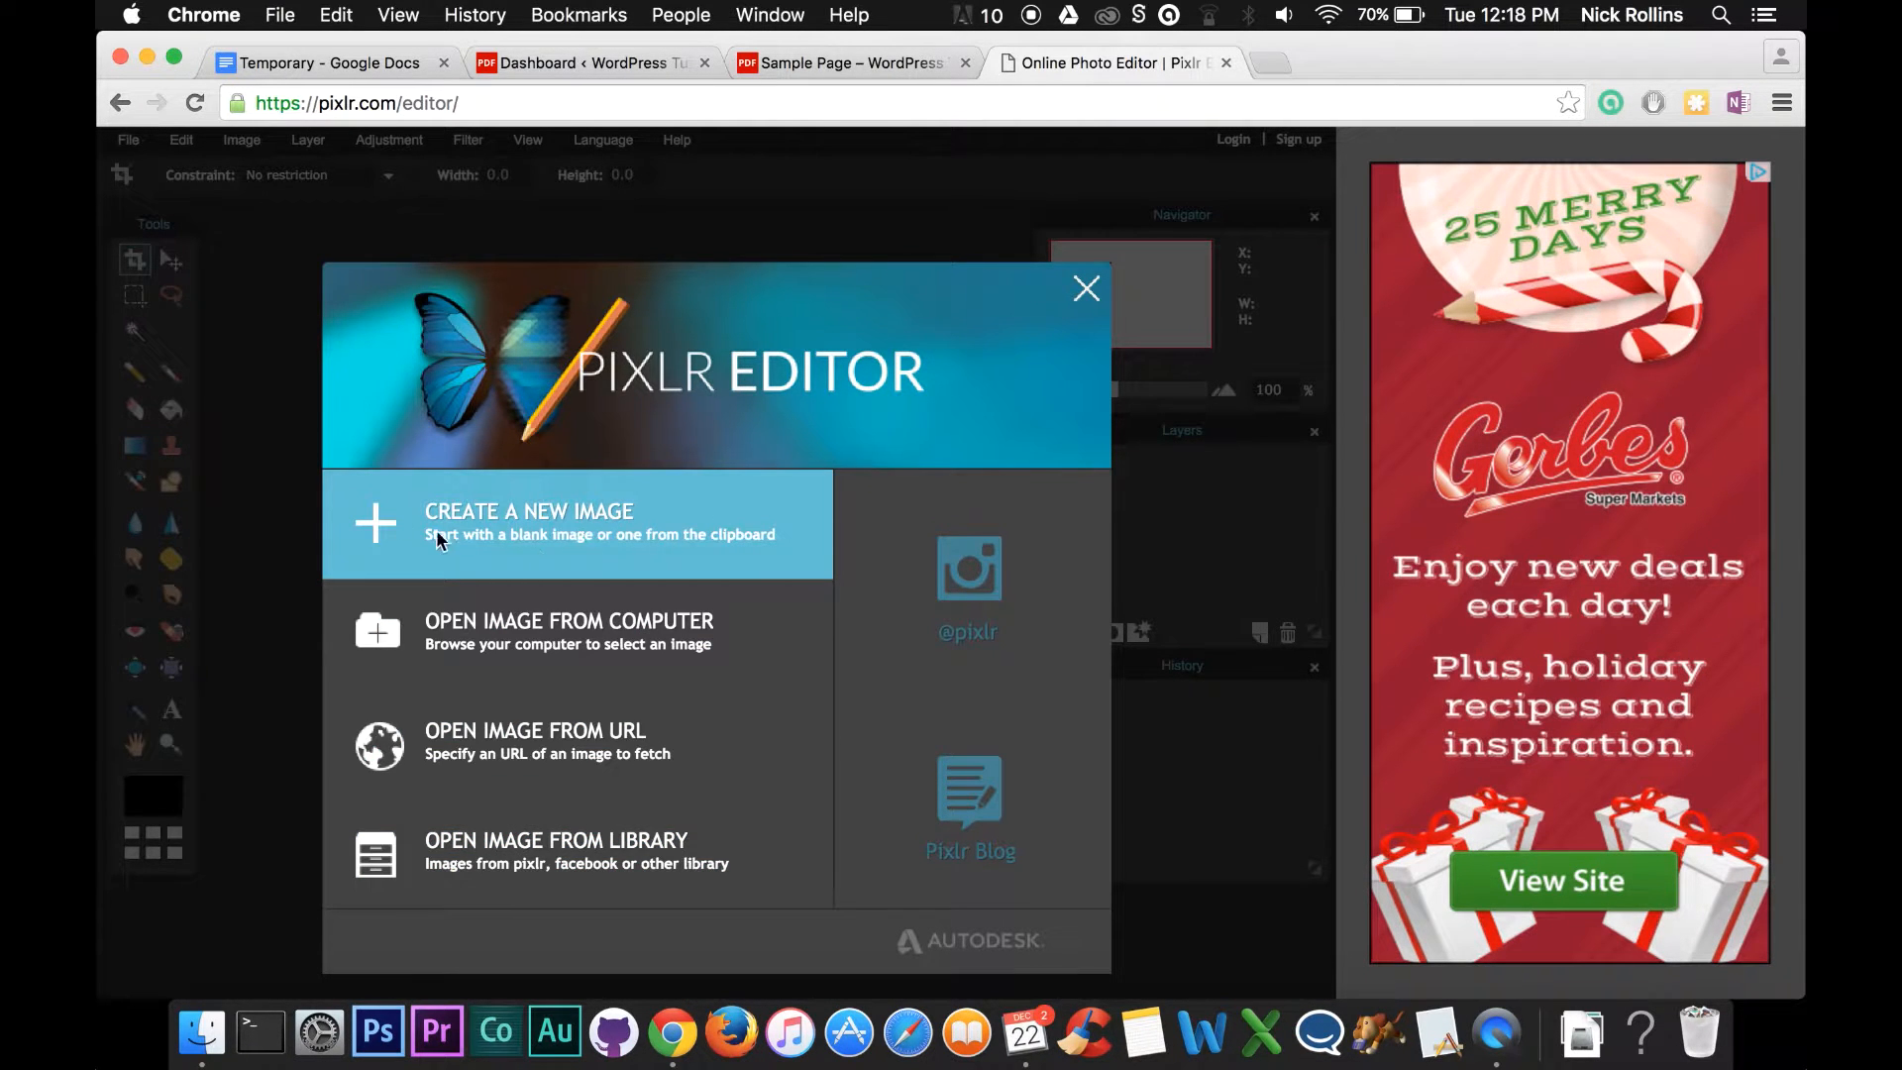
# Start a new blank image and name it WebsiteLogo.
pyautogui.click(800, 563)
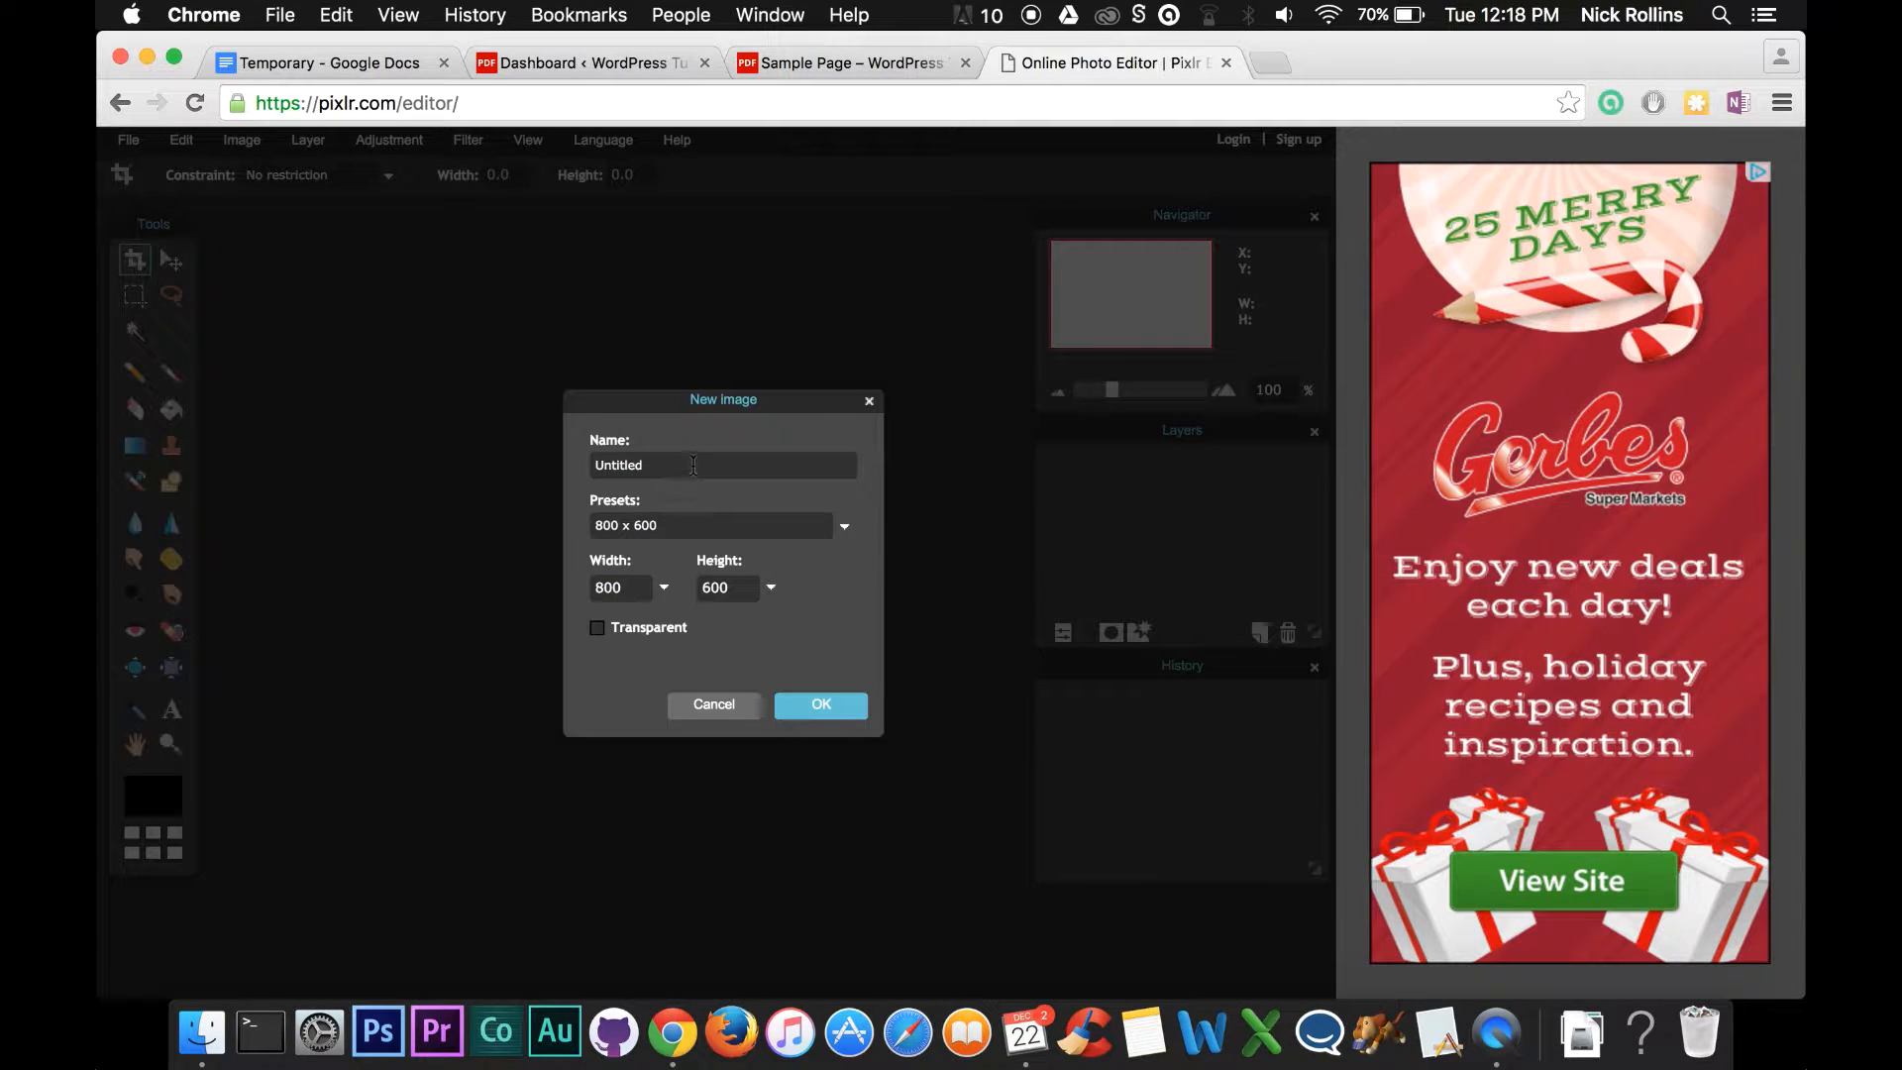
pyautogui.doubleClick(694, 464)
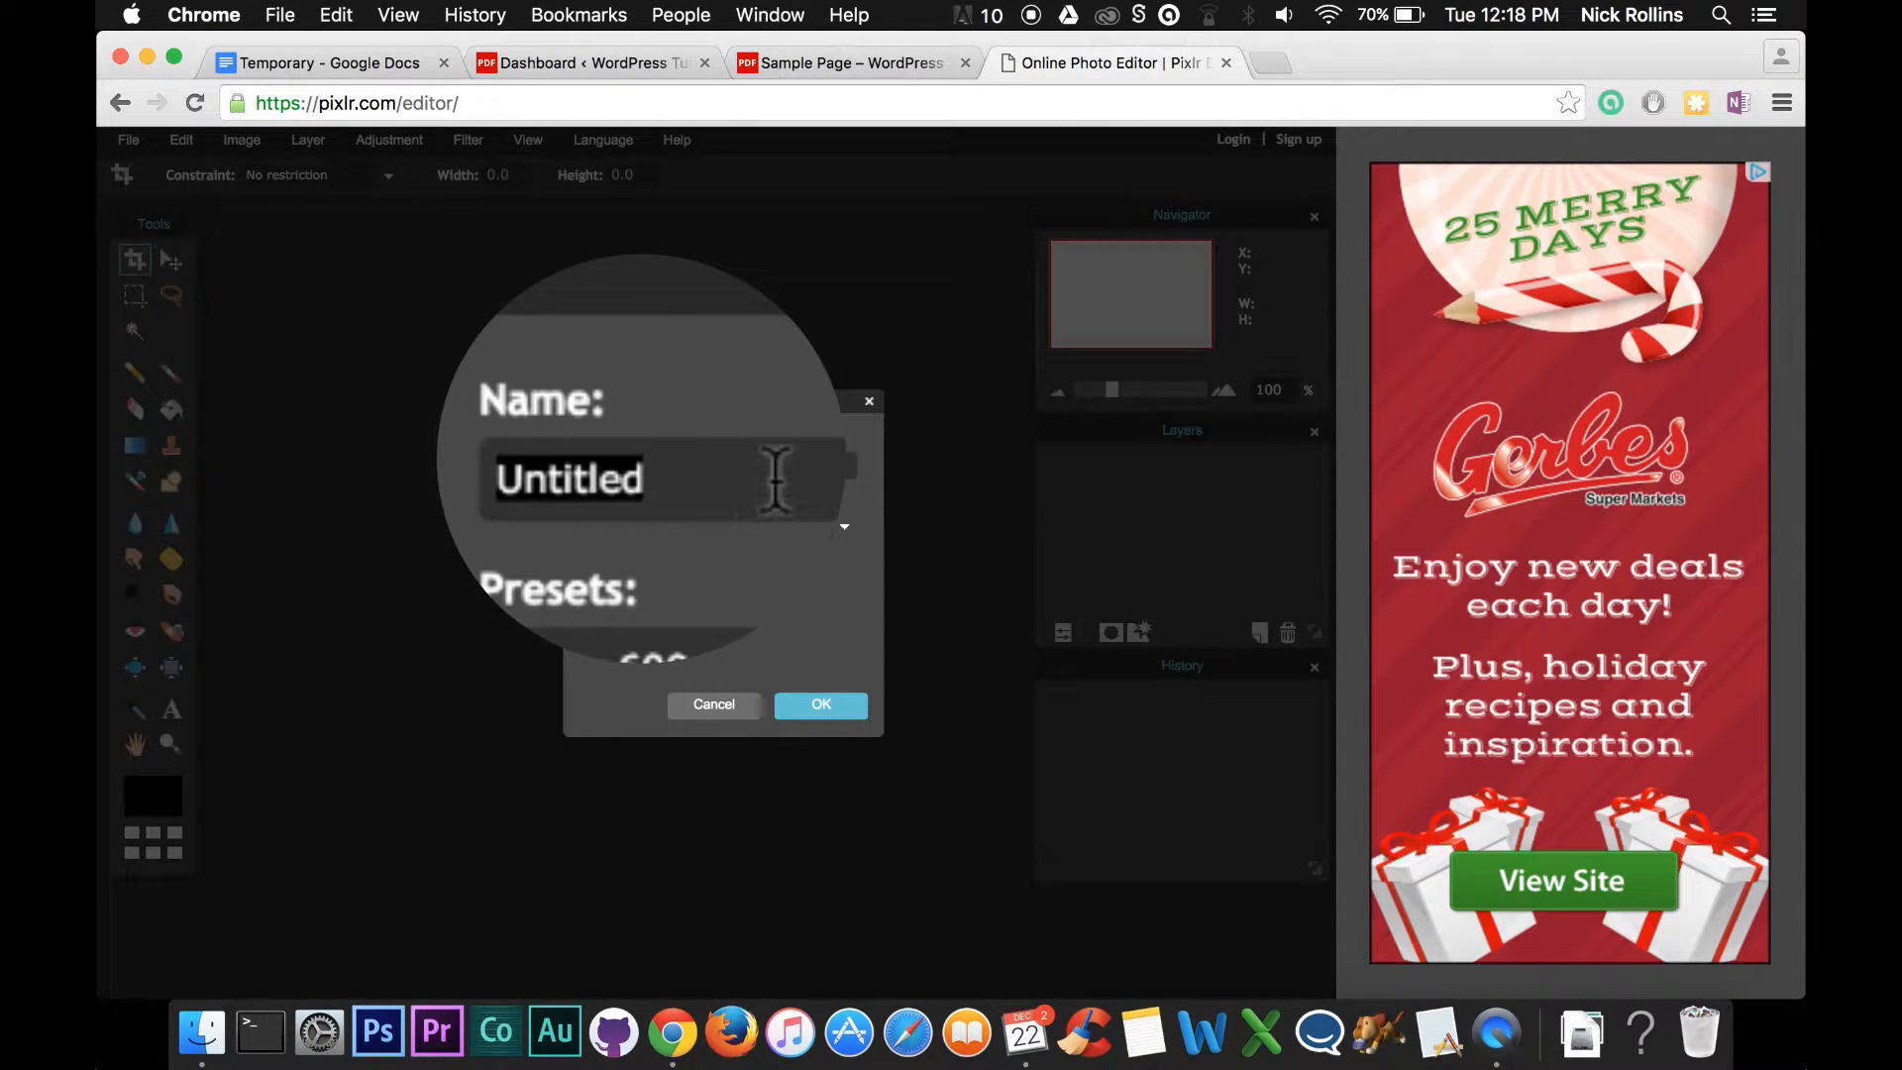
pyautogui.write('Webs')
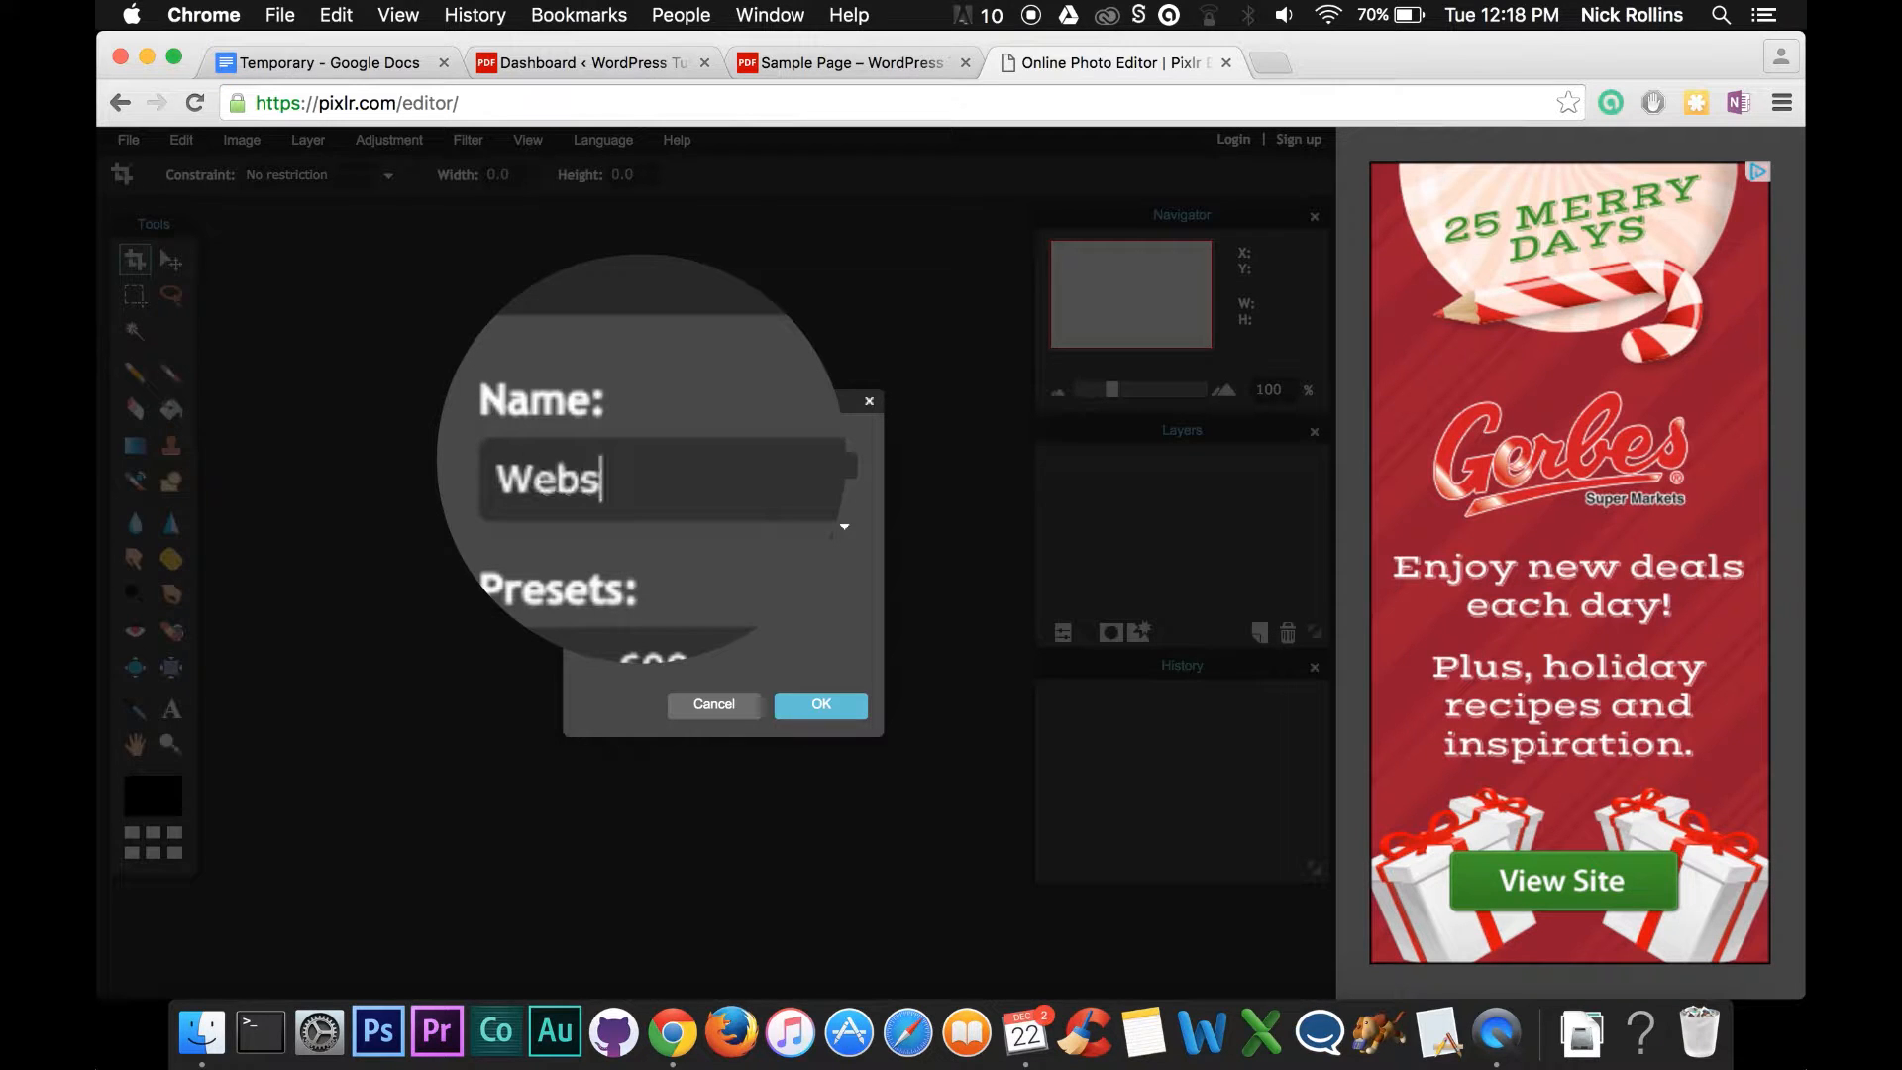
pyautogui.write('iteLogo')
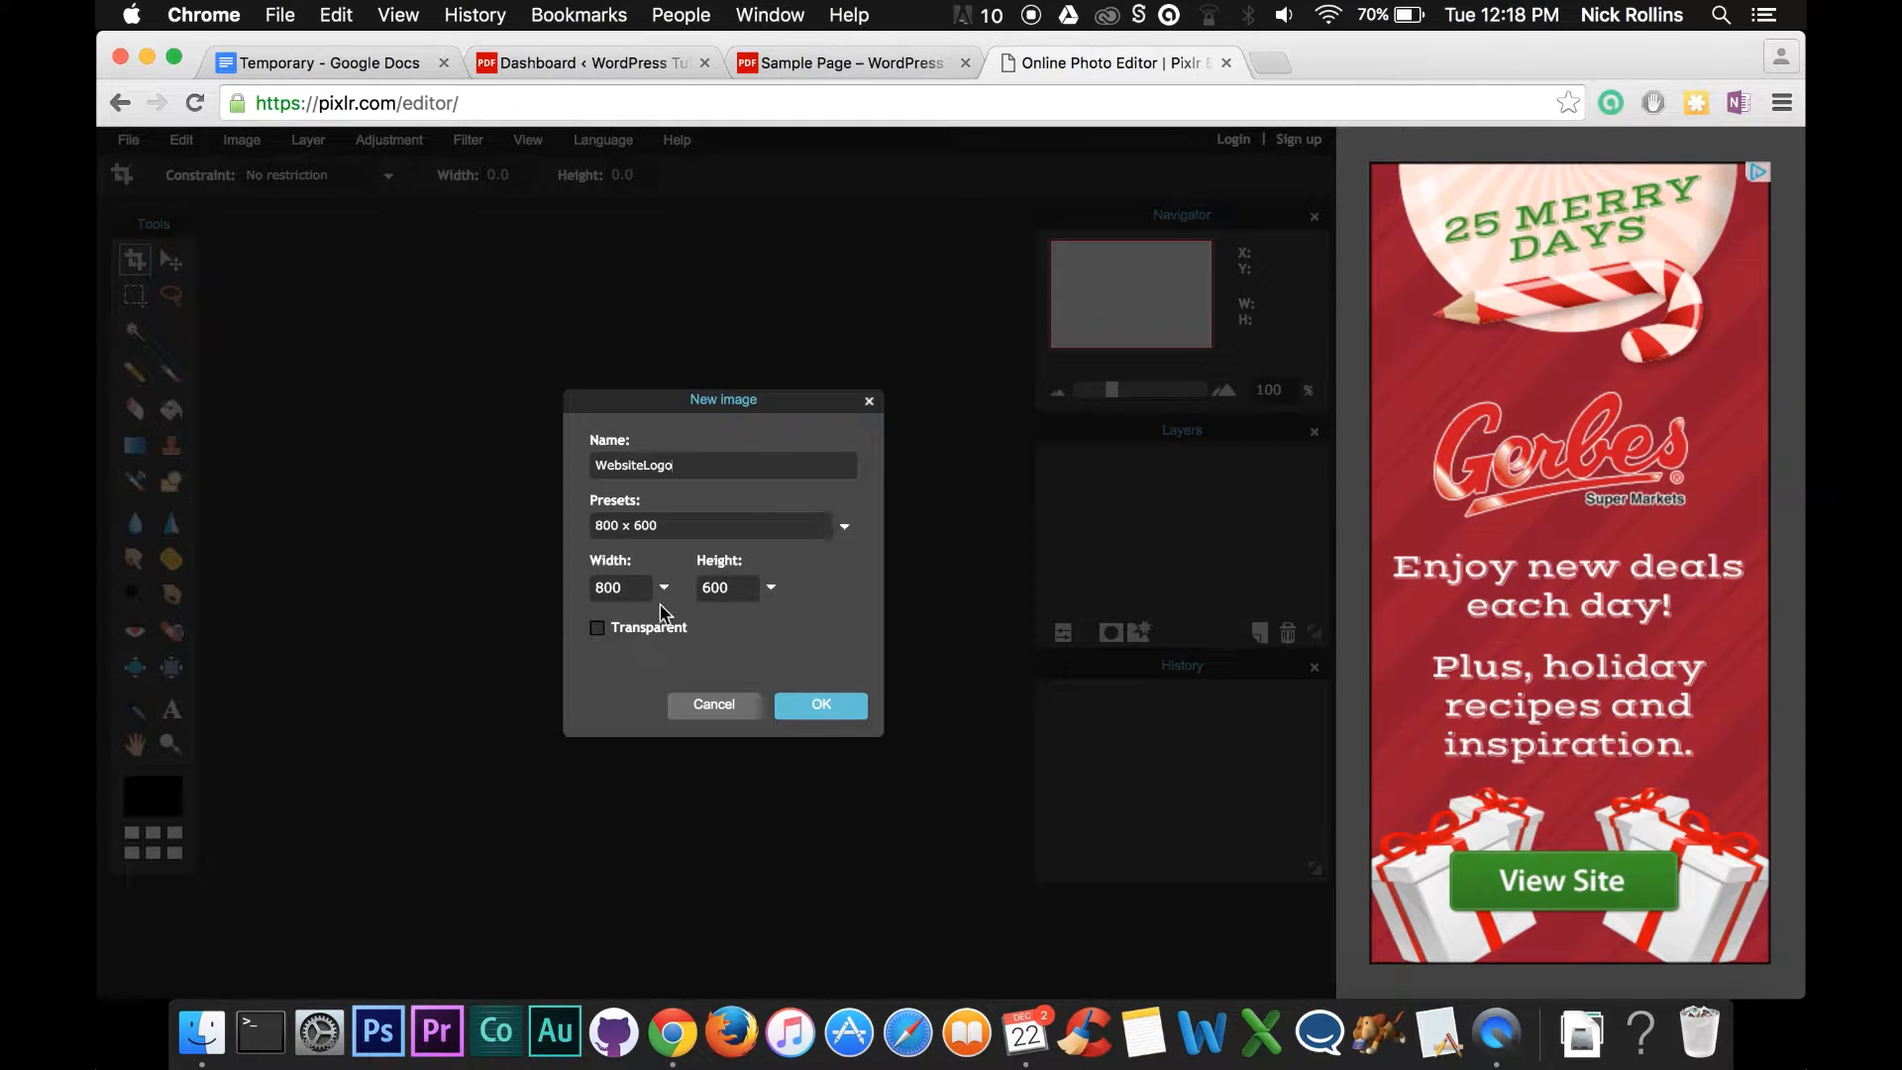
pyautogui.moveTo(629, 592); pyautogui.dragTo(591, 588)
# Switch to the WordPress dashboard and examine the theme's Header Options within the Travelify Main Options of the customizer.
pyautogui.click(609, 66)
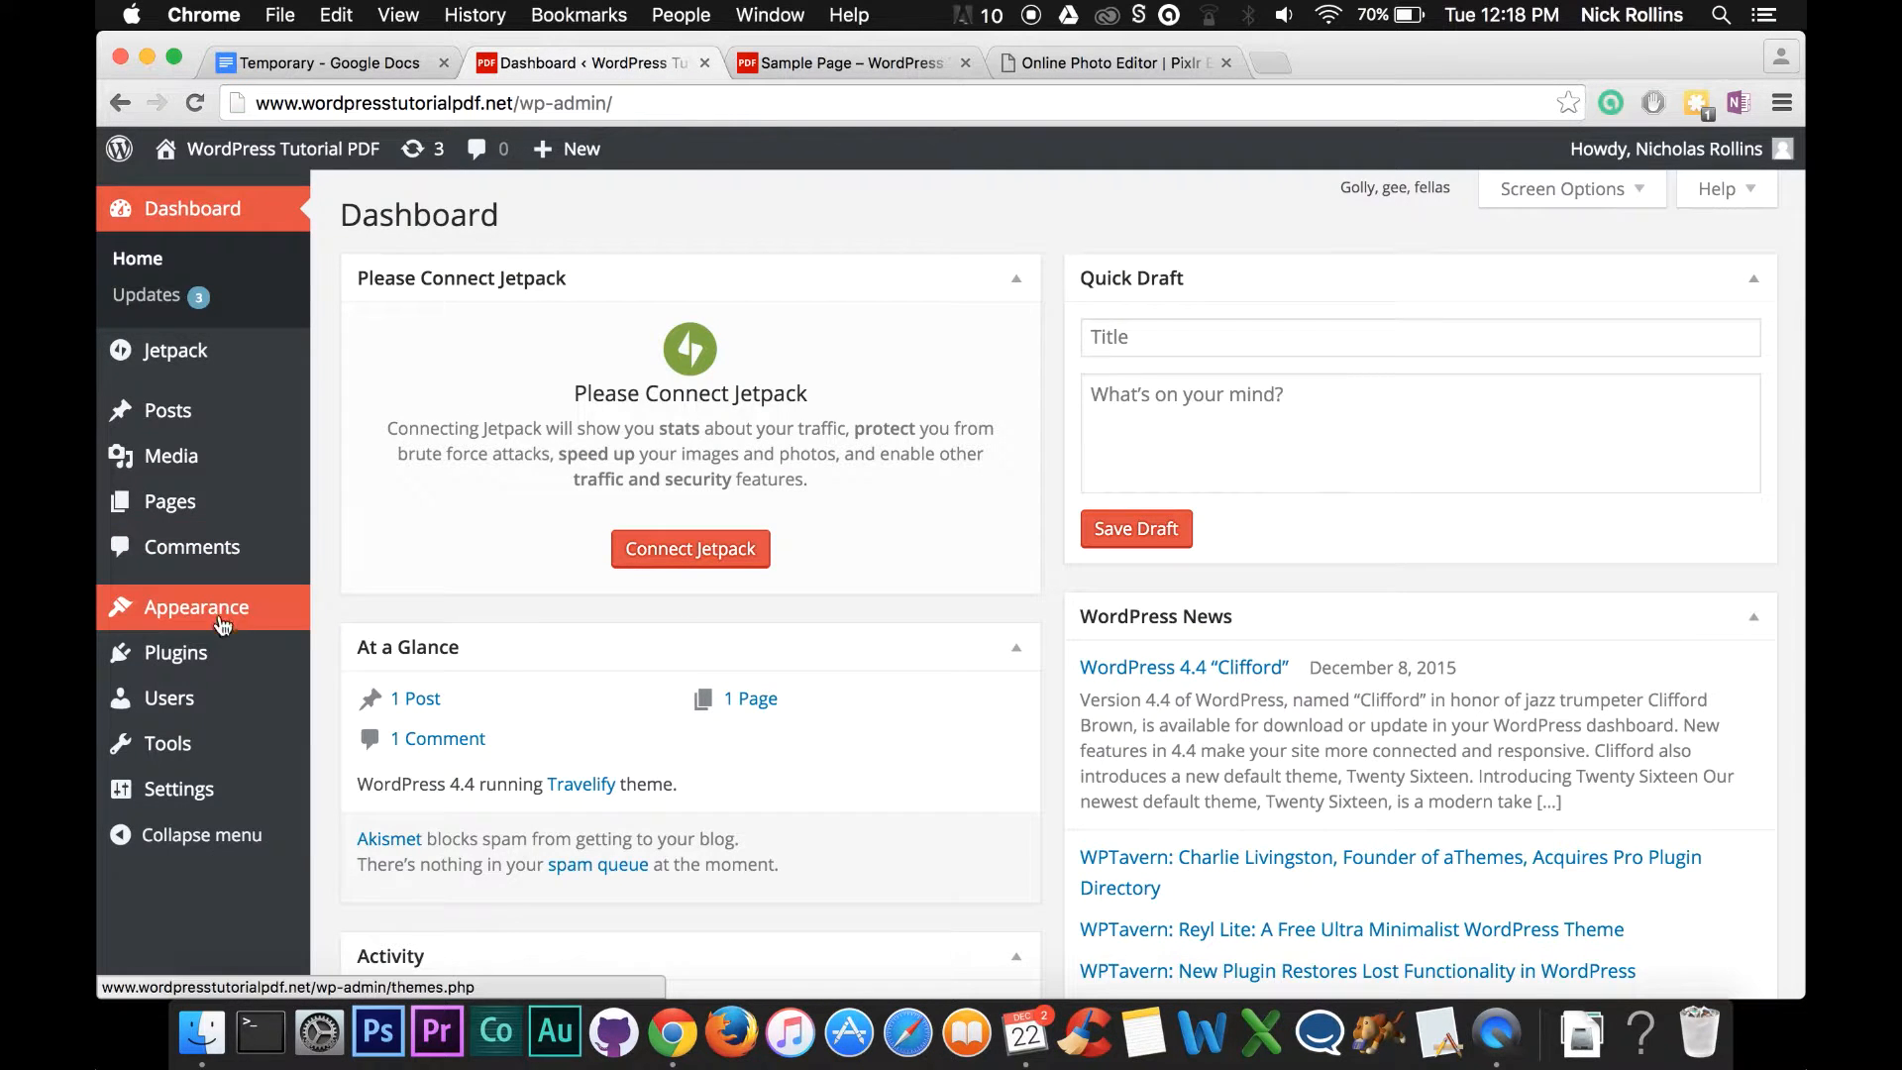
pyautogui.moveTo(213, 619)
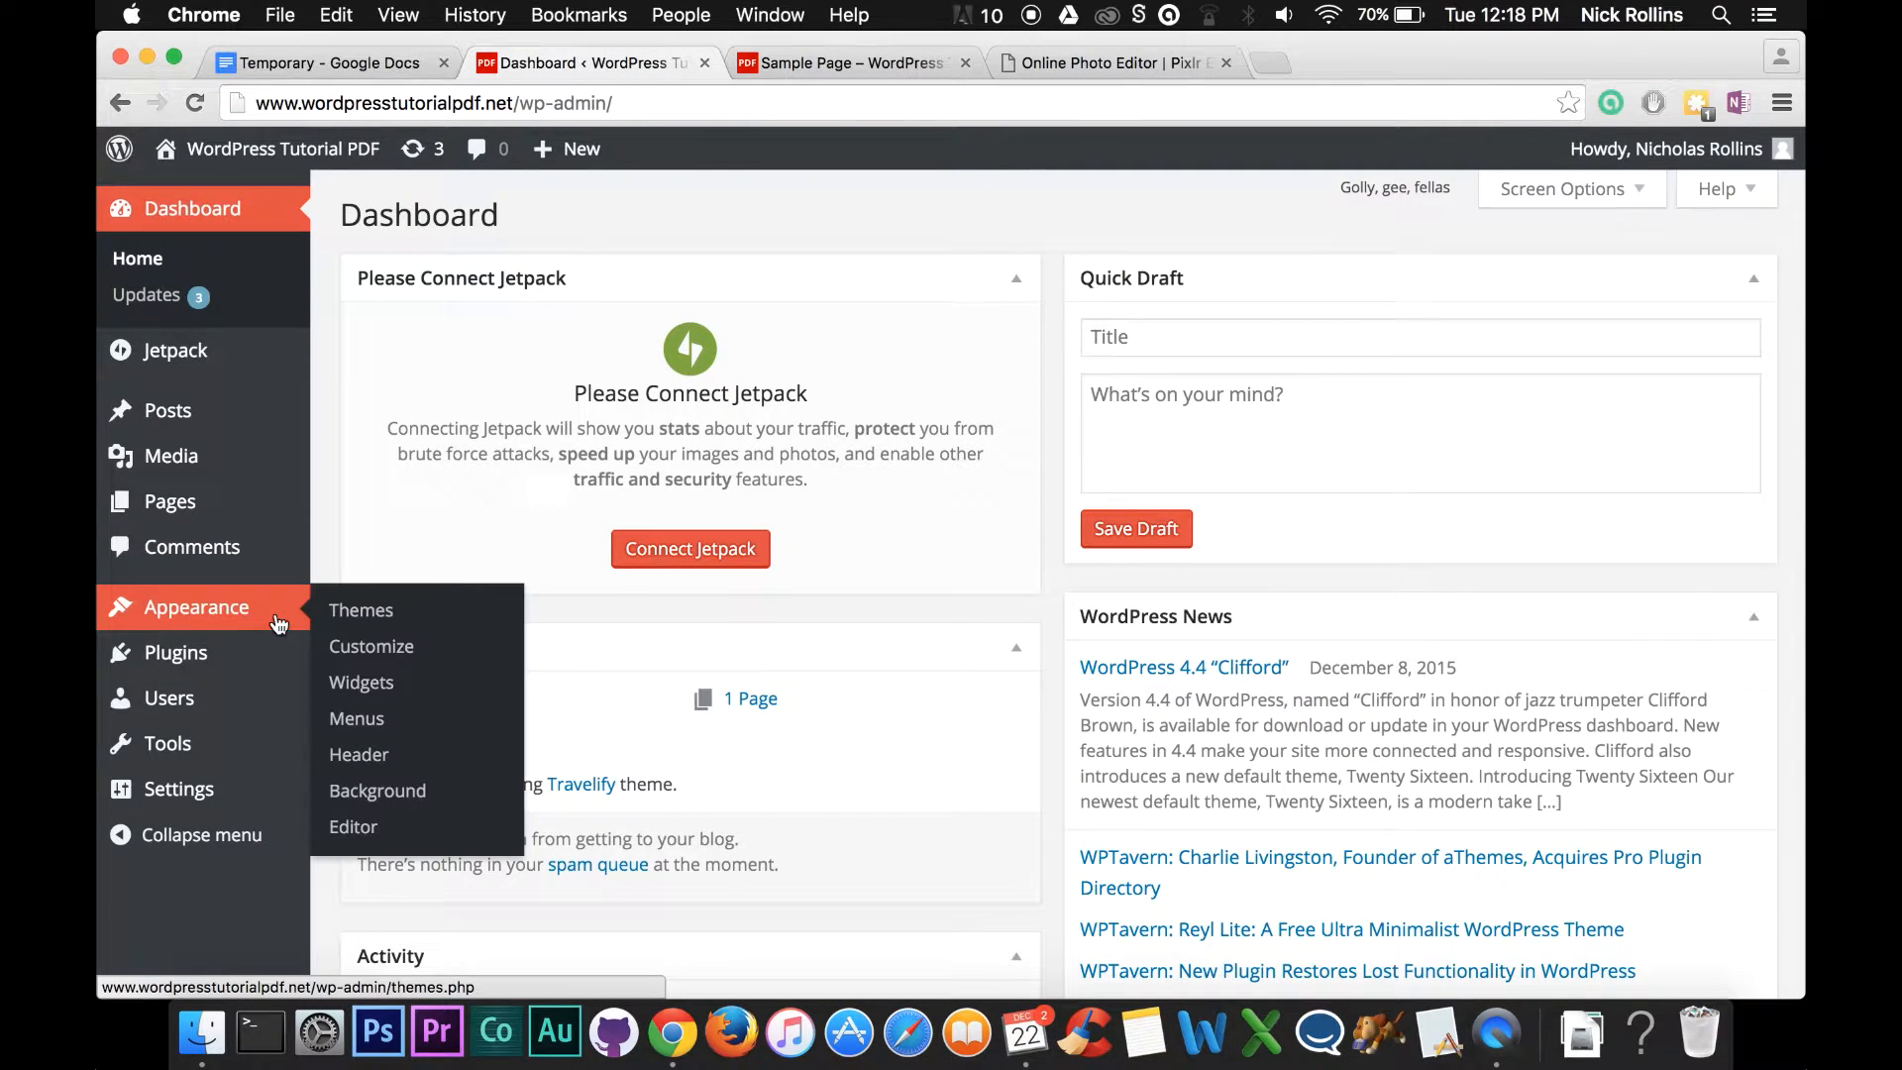
pyautogui.click(368, 677)
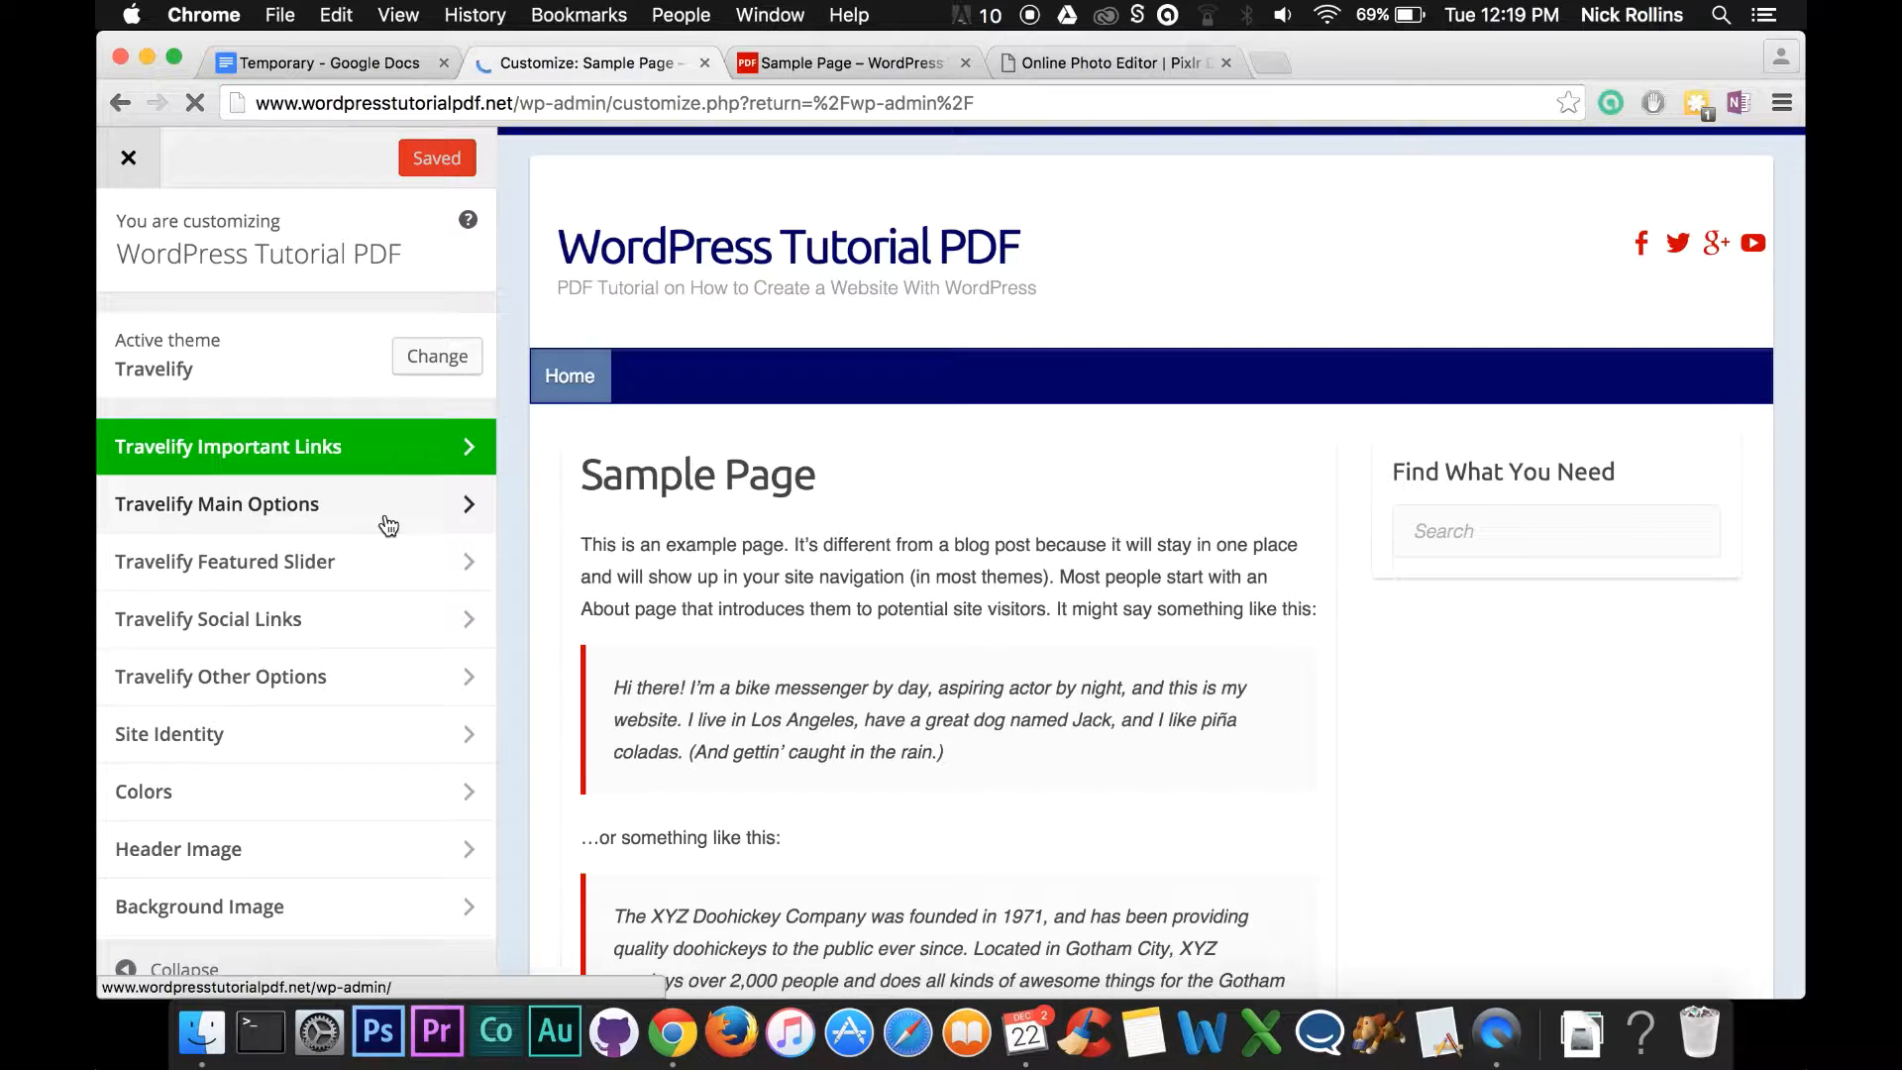
pyautogui.click(388, 524)
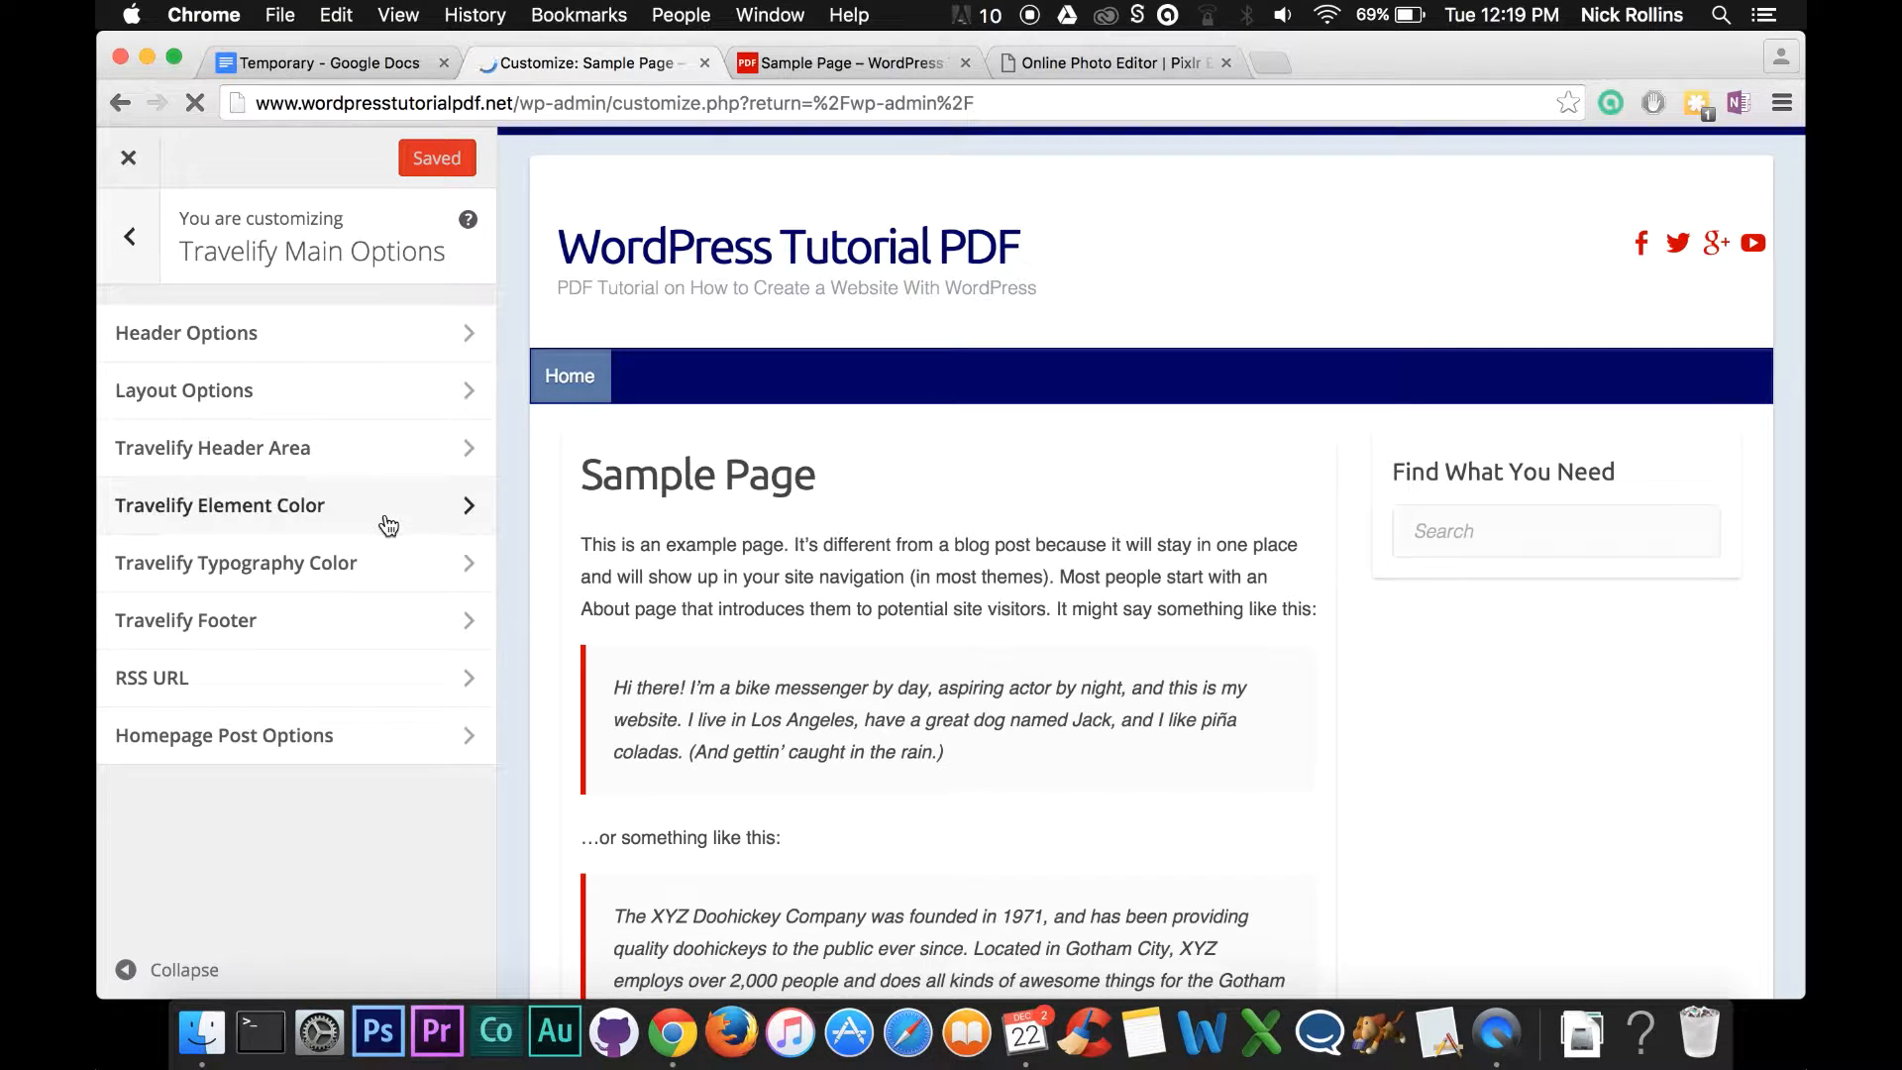
pyautogui.click(357, 350)
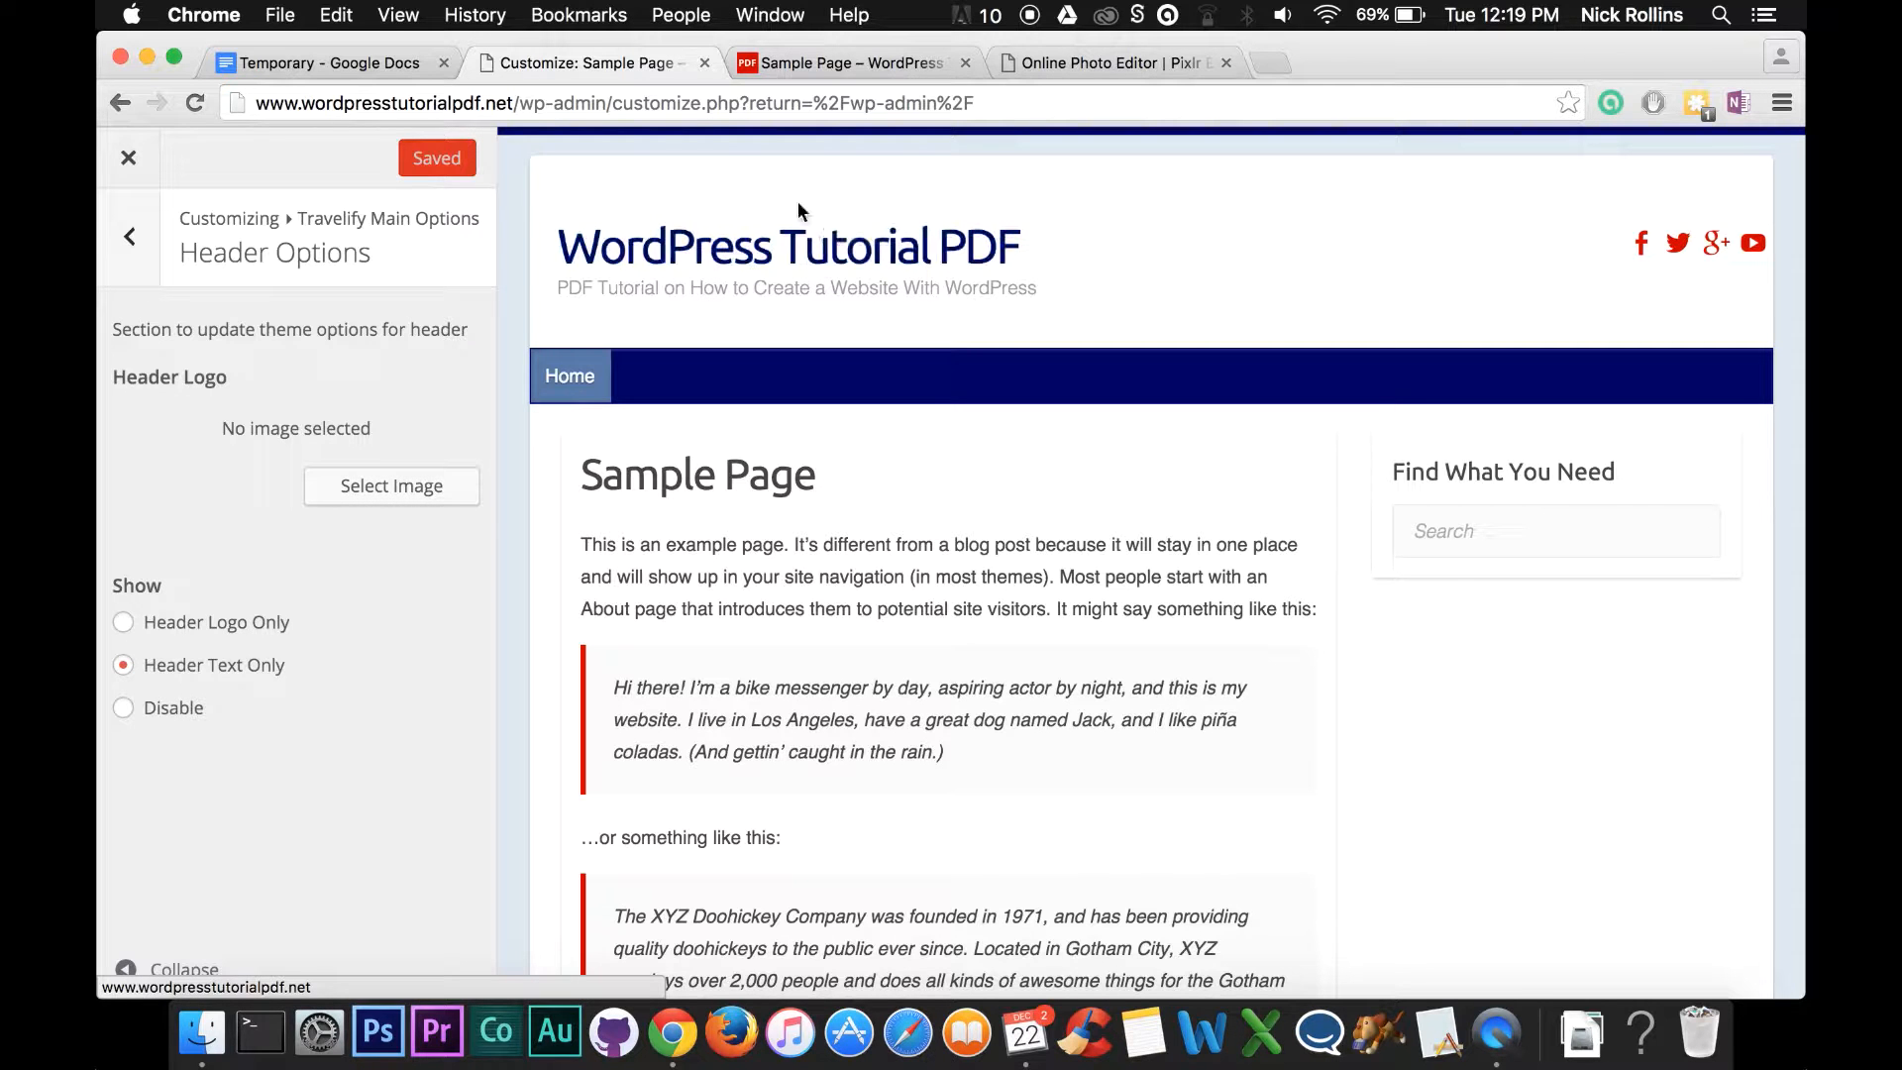
pyautogui.moveTo(466, 329); pyautogui.dragTo(100, 335)
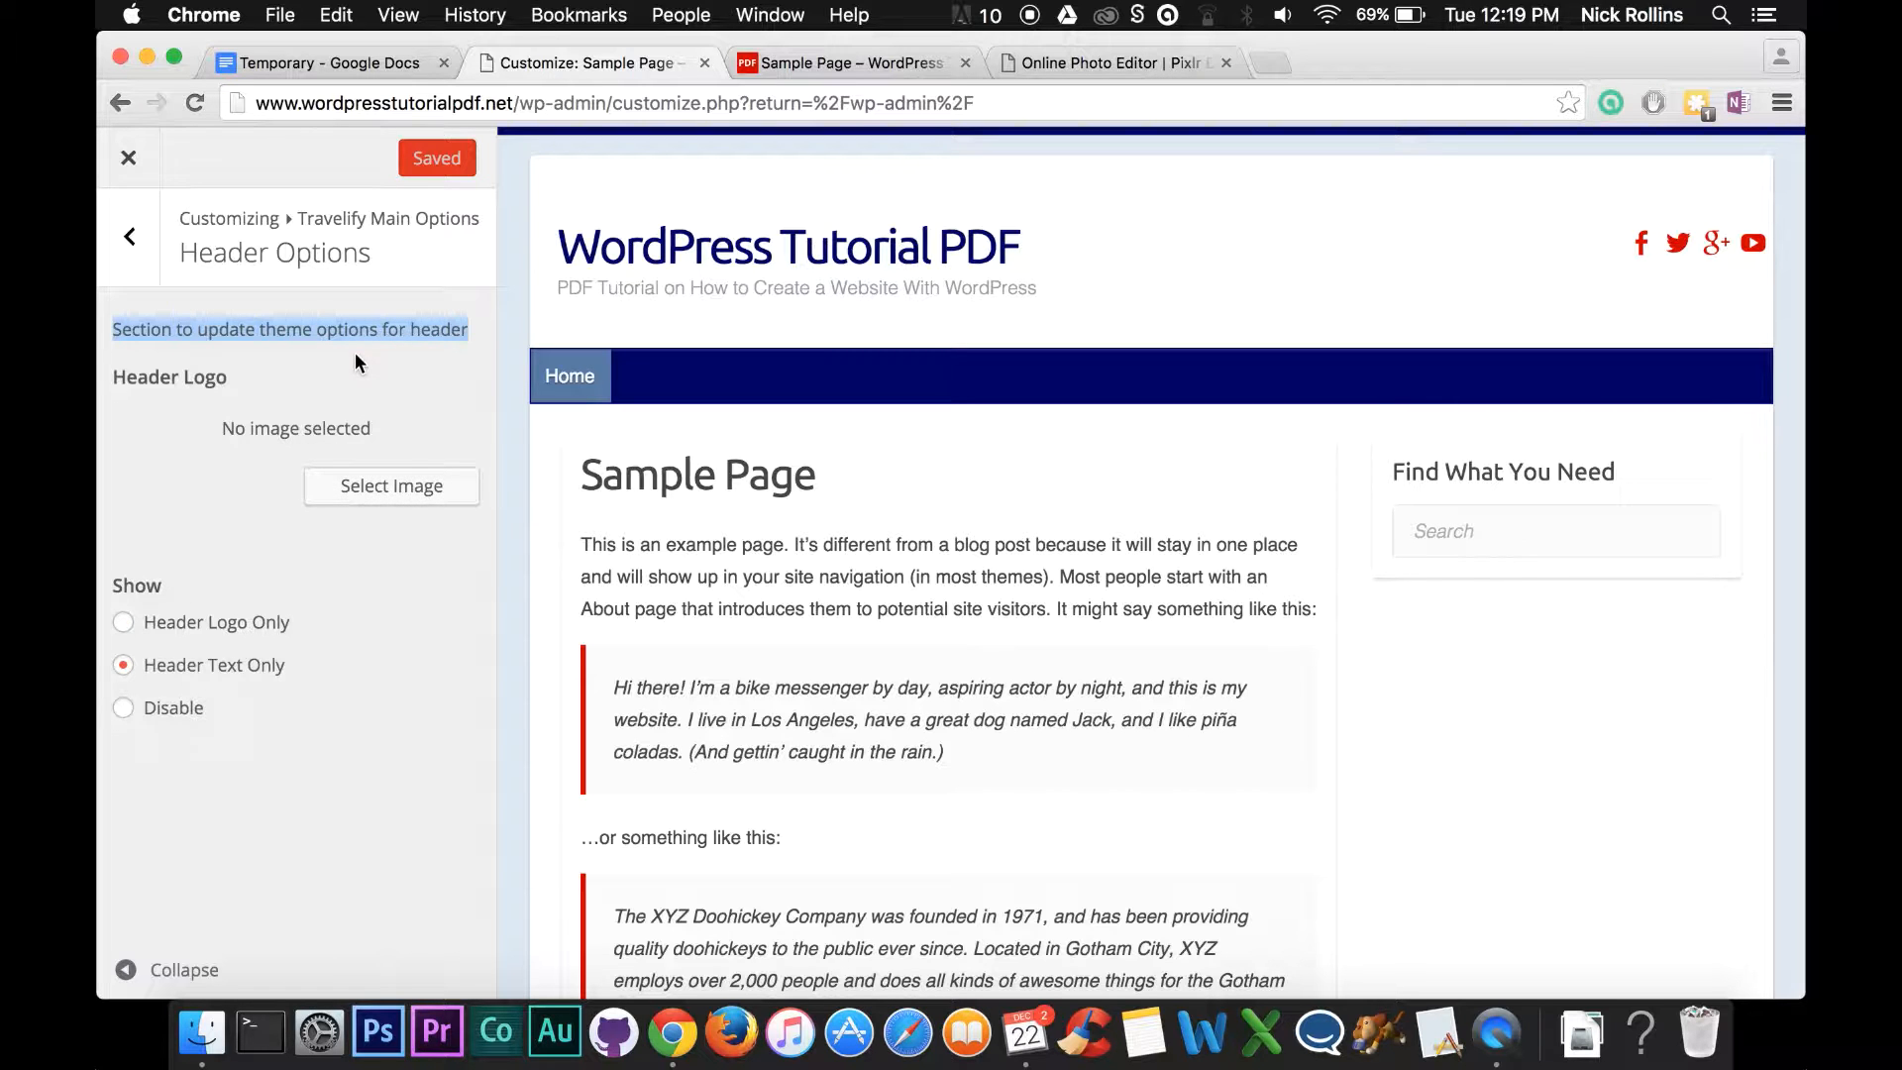
# Preview the site header with Header Logo Only and switch it back to Header Text Only.
pyautogui.click(146, 623)
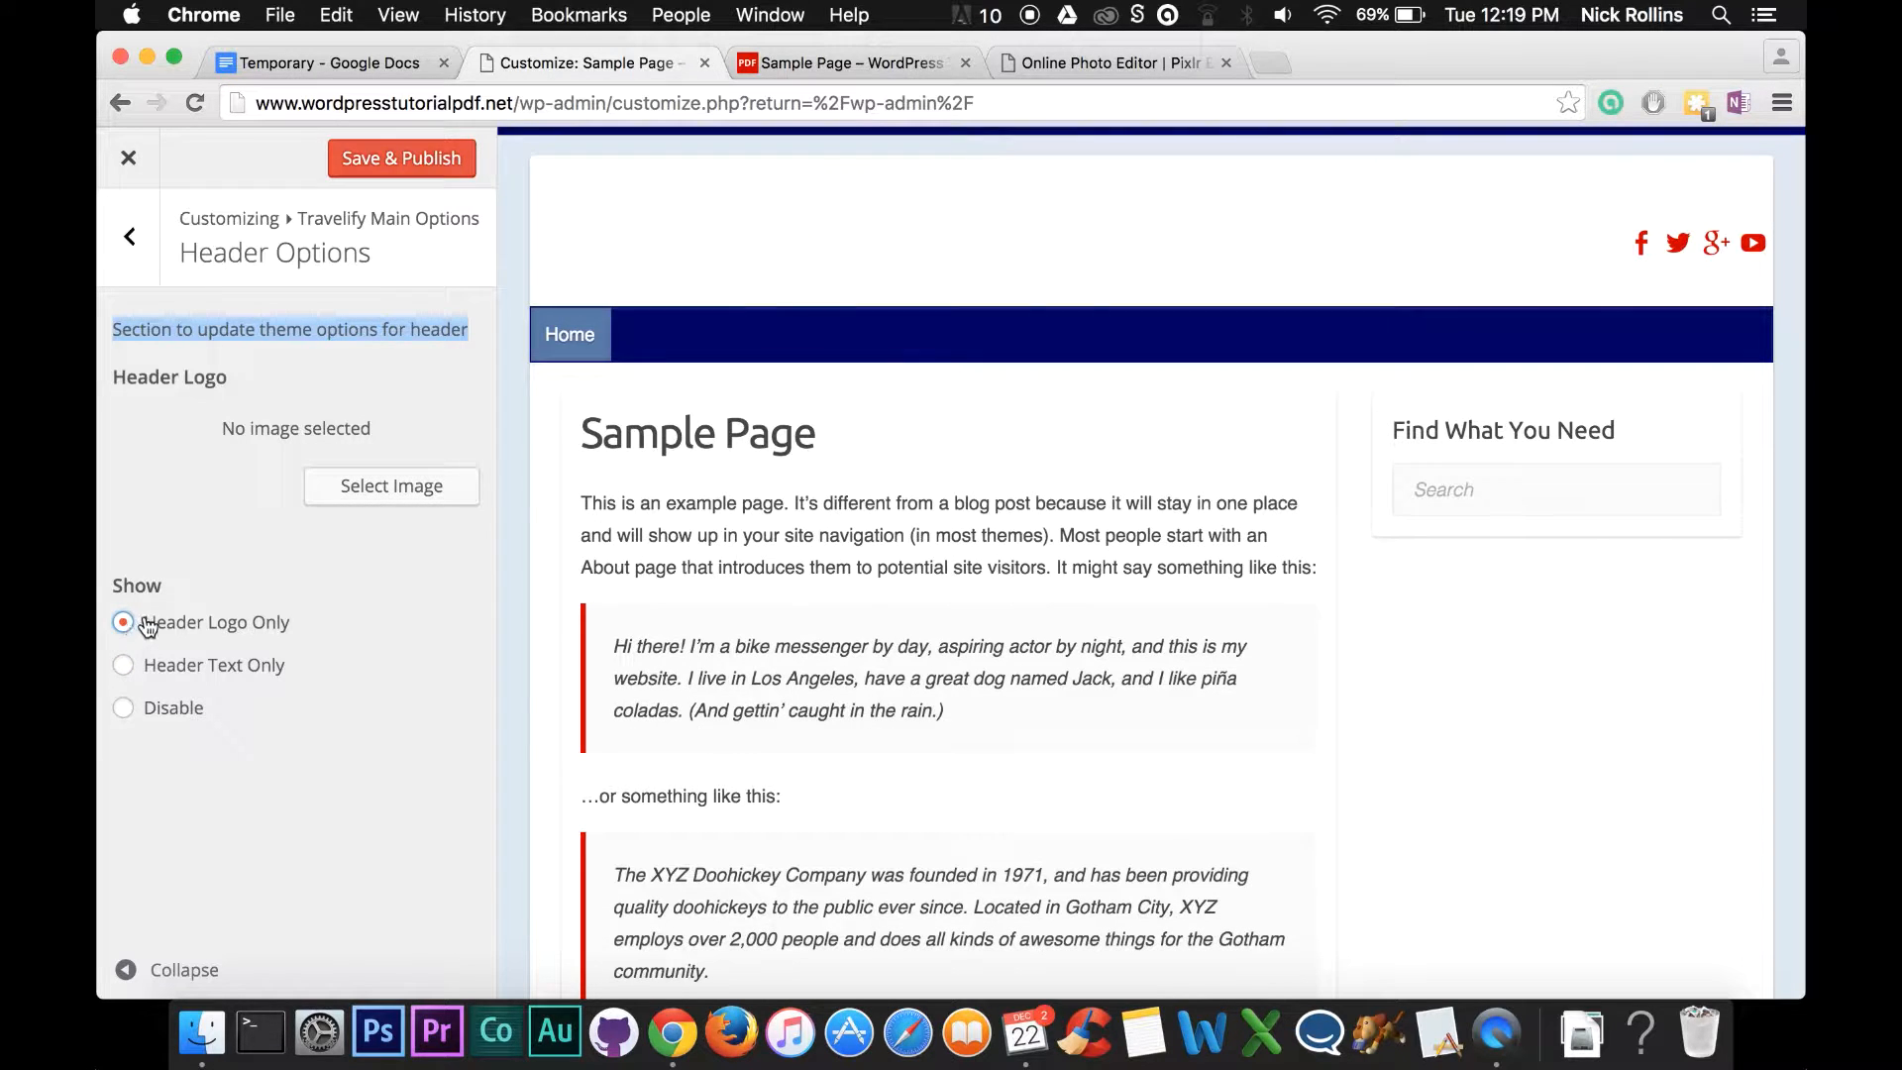
pyautogui.click(194, 541)
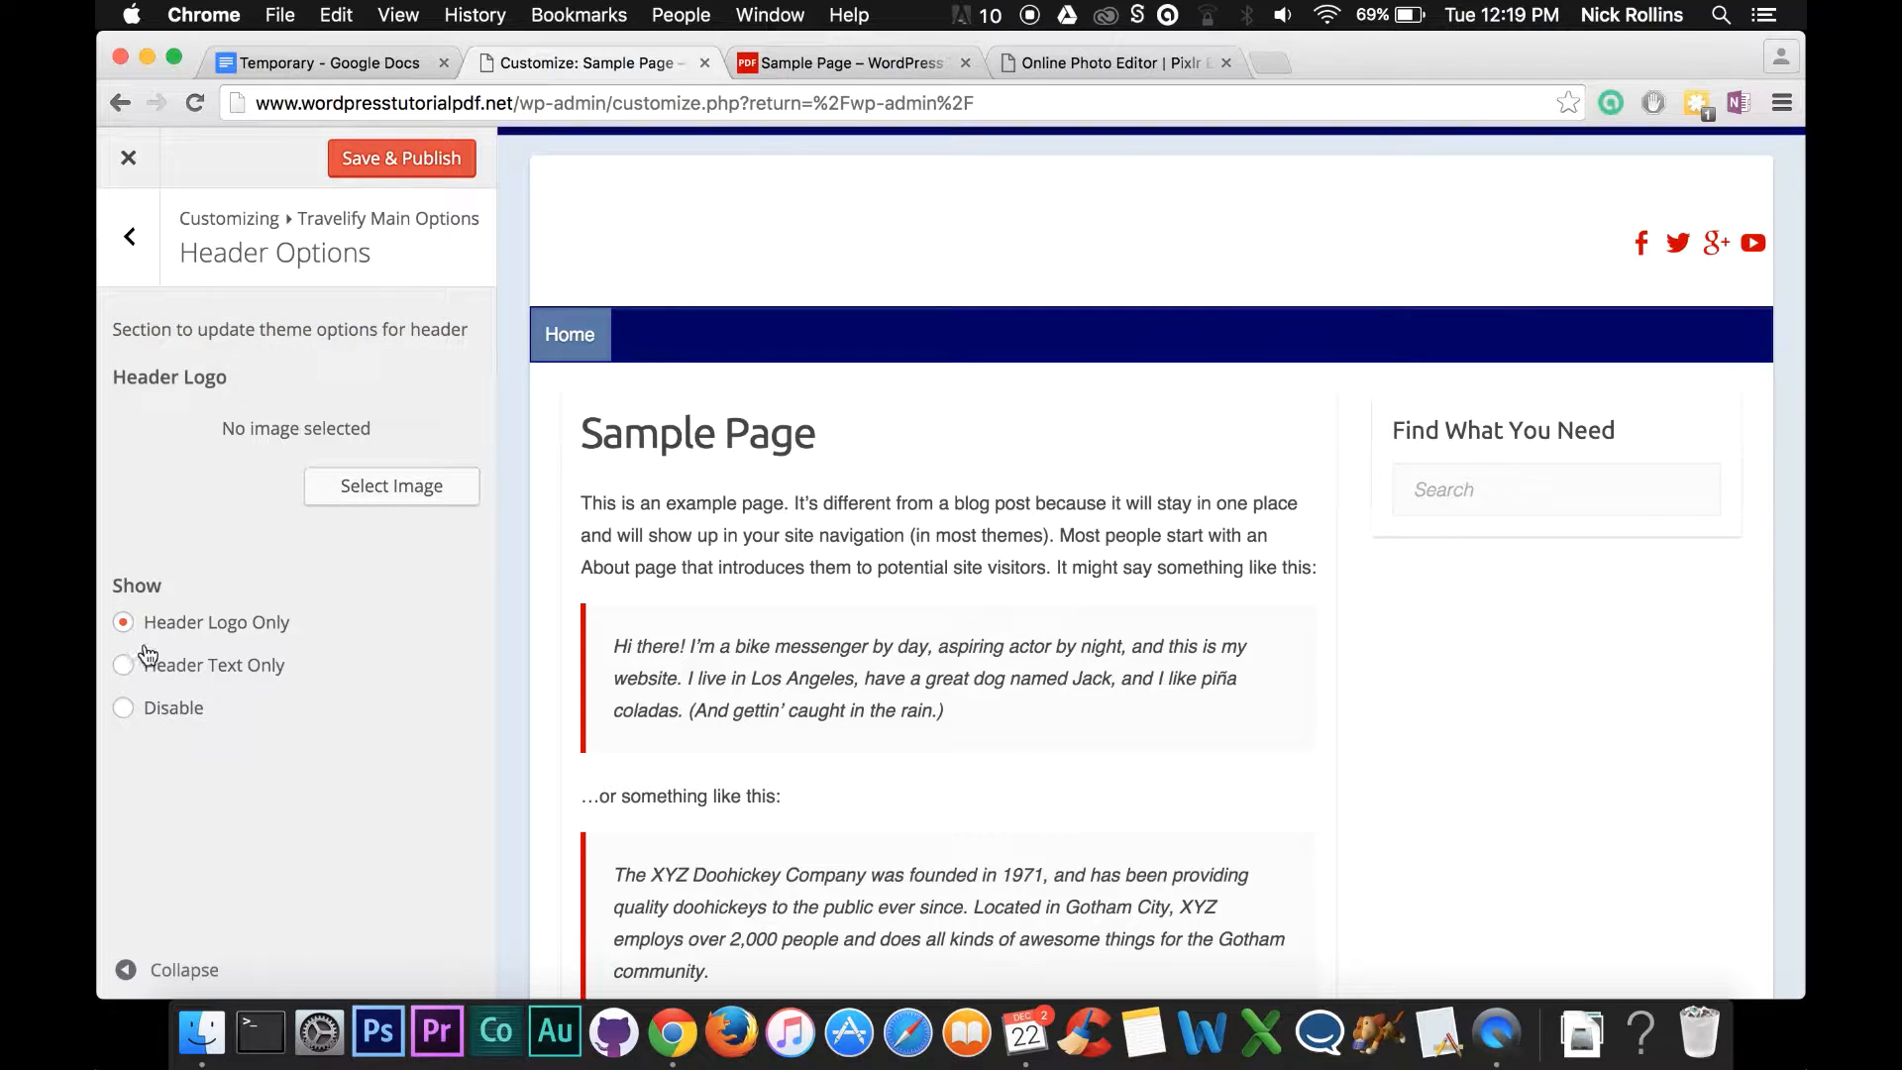
pyautogui.click(122, 672)
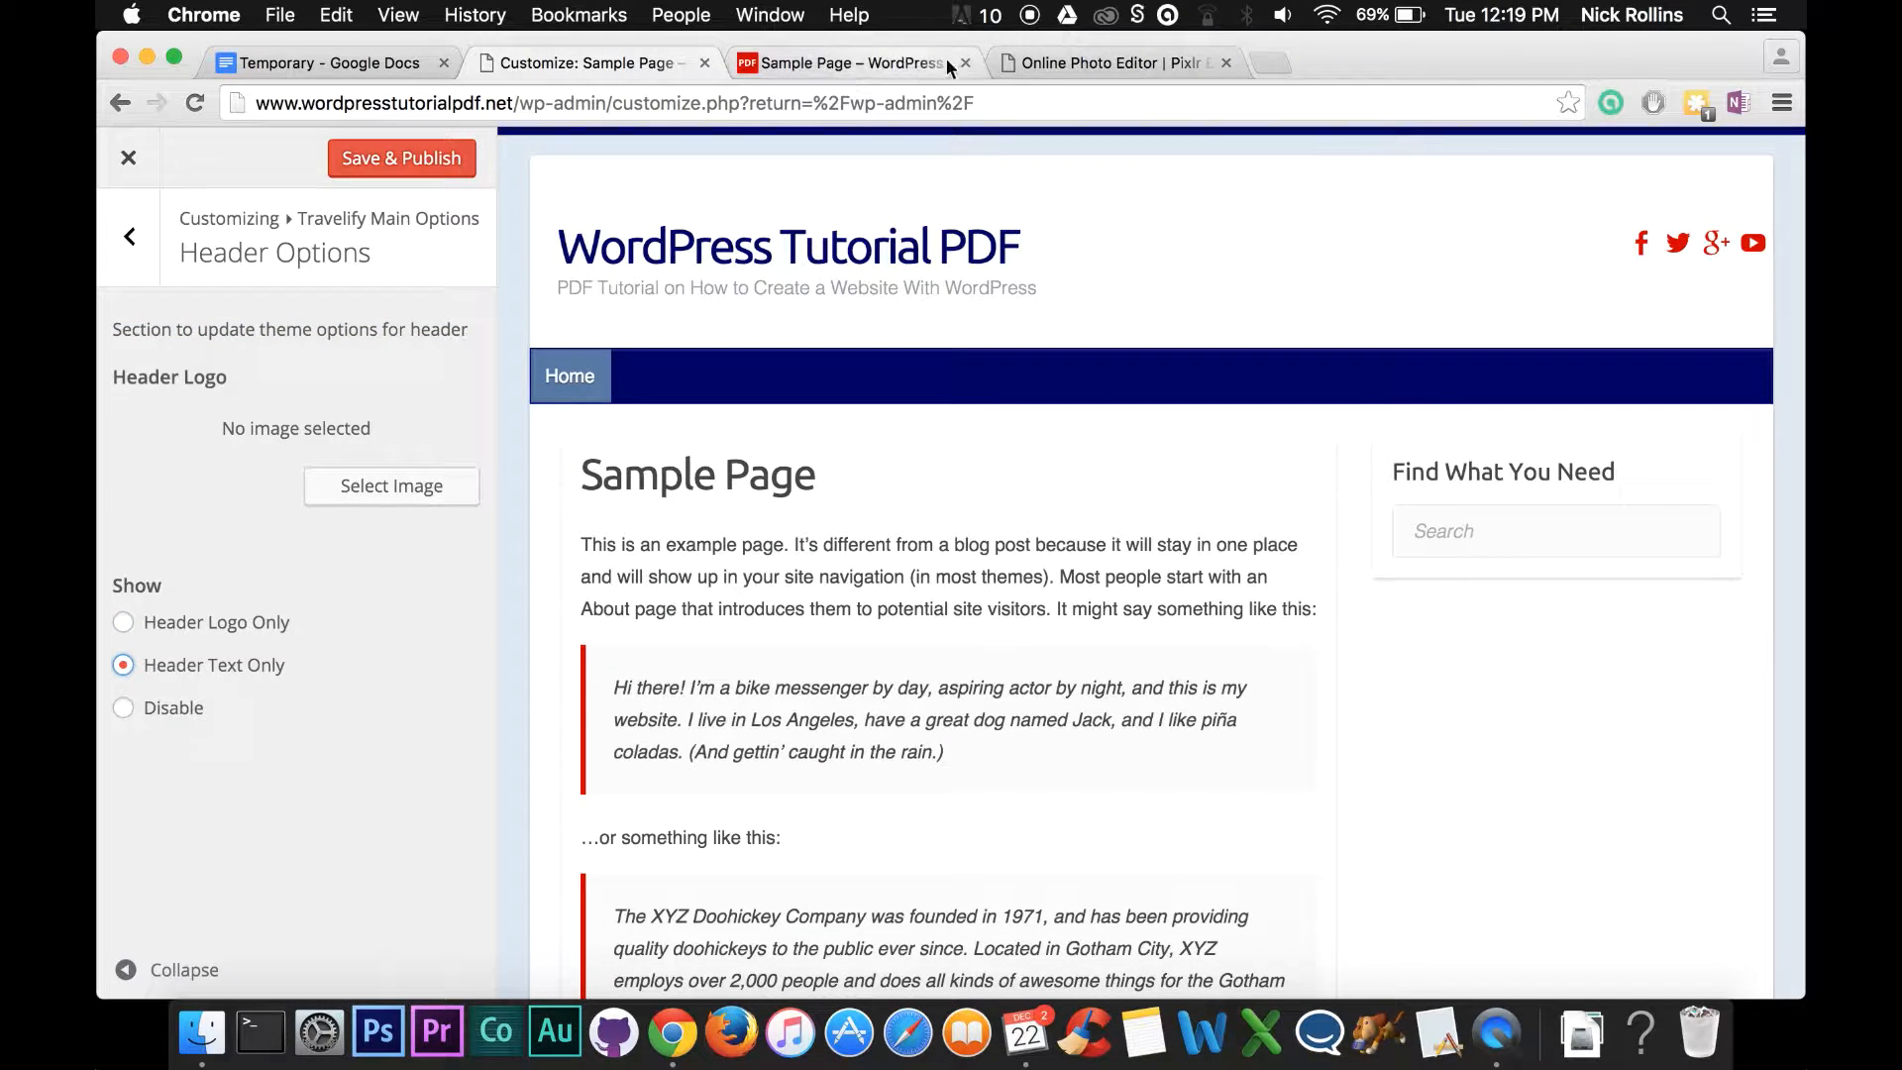
# Return to Pixlr Editor and create the new image with width 200, height 70 and a transparent background.
pyautogui.click(1099, 64)
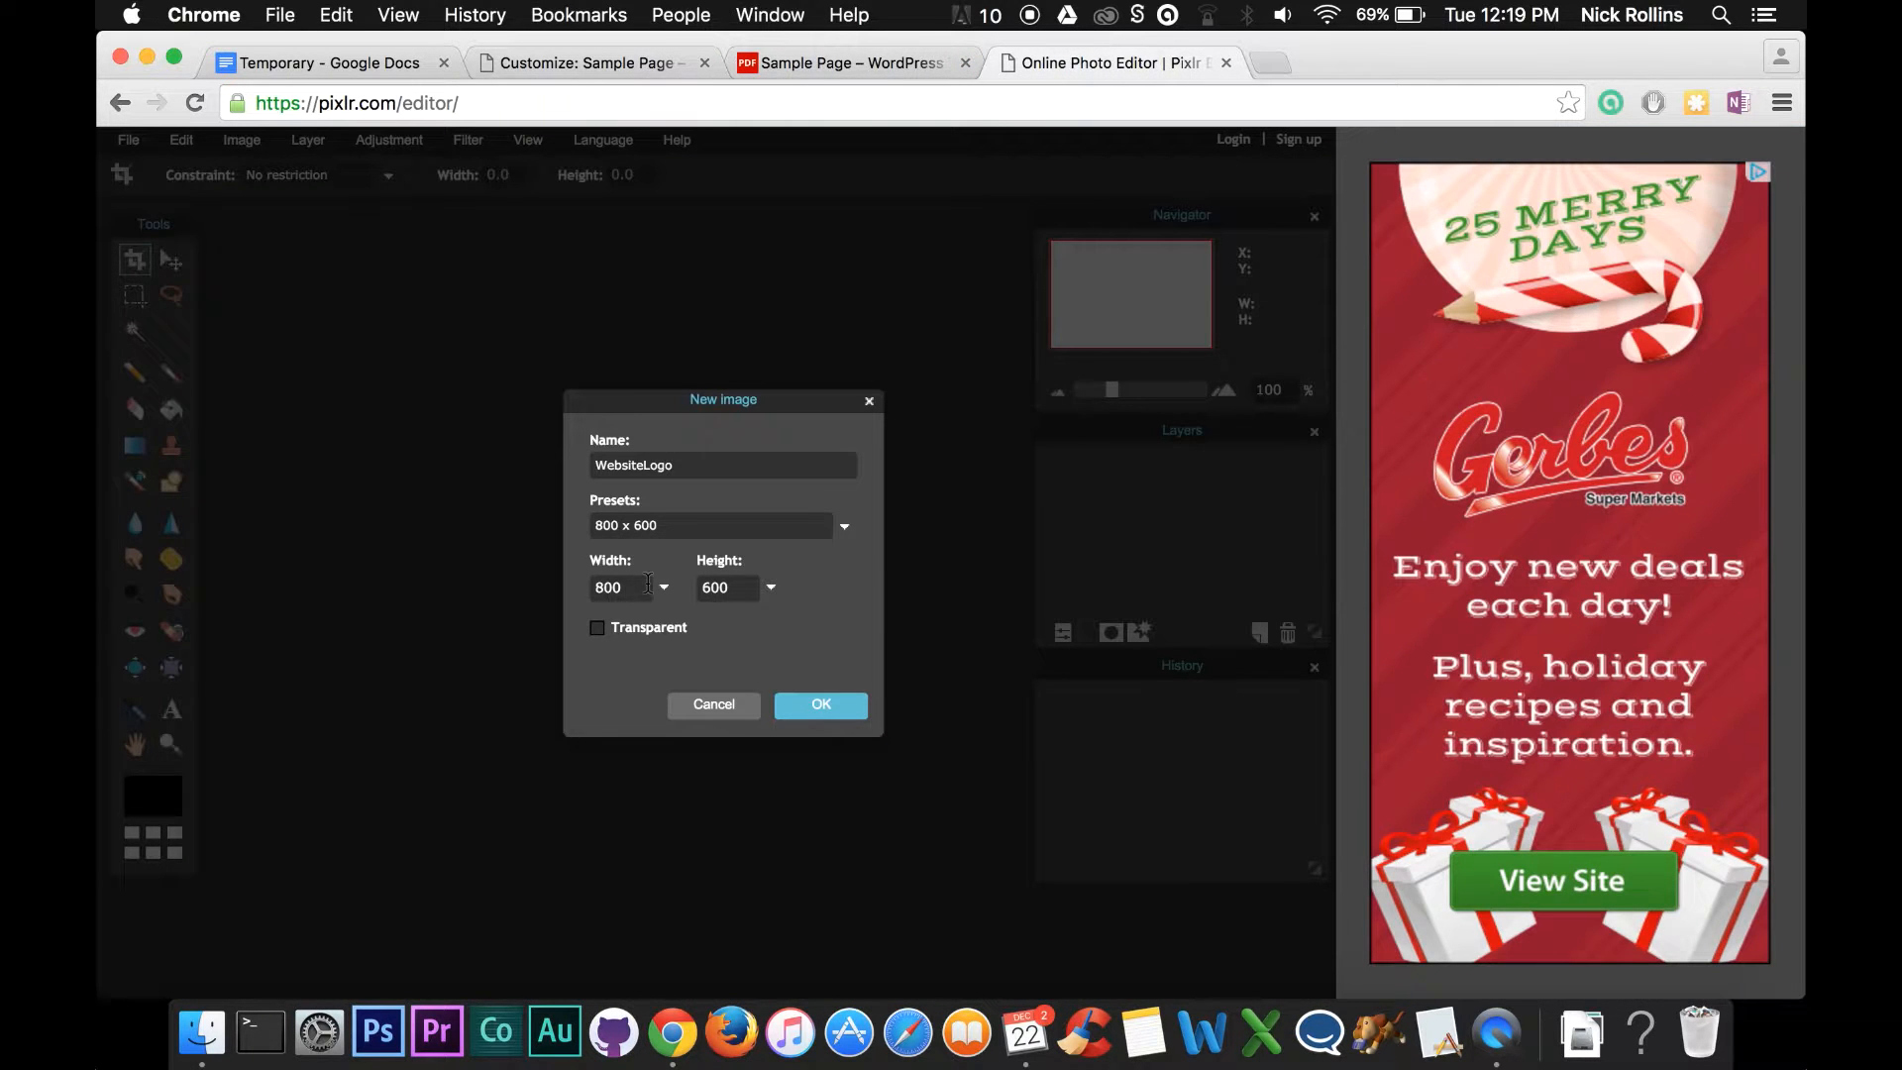
pyautogui.doubleClick(630, 590)
pyautogui.write('200')
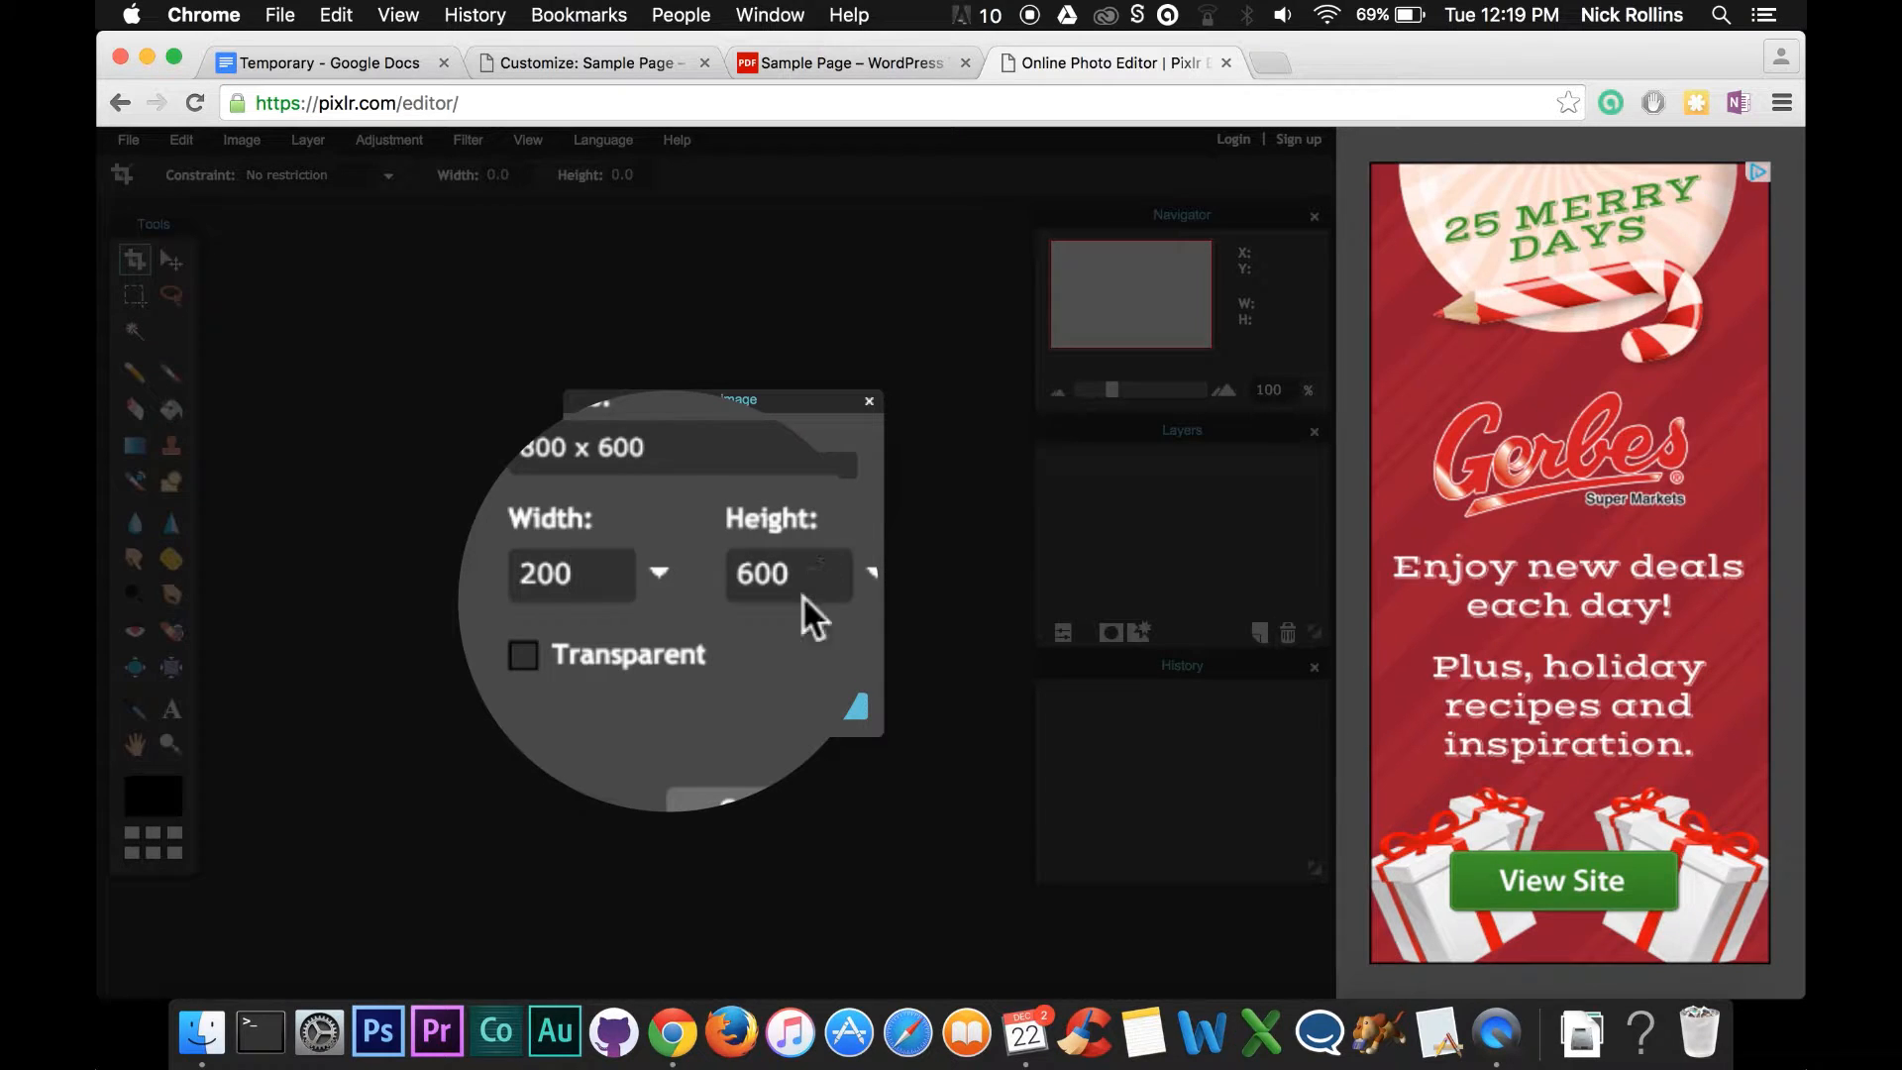
pyautogui.moveTo(807, 577); pyautogui.dragTo(722, 579)
pyautogui.write('70')
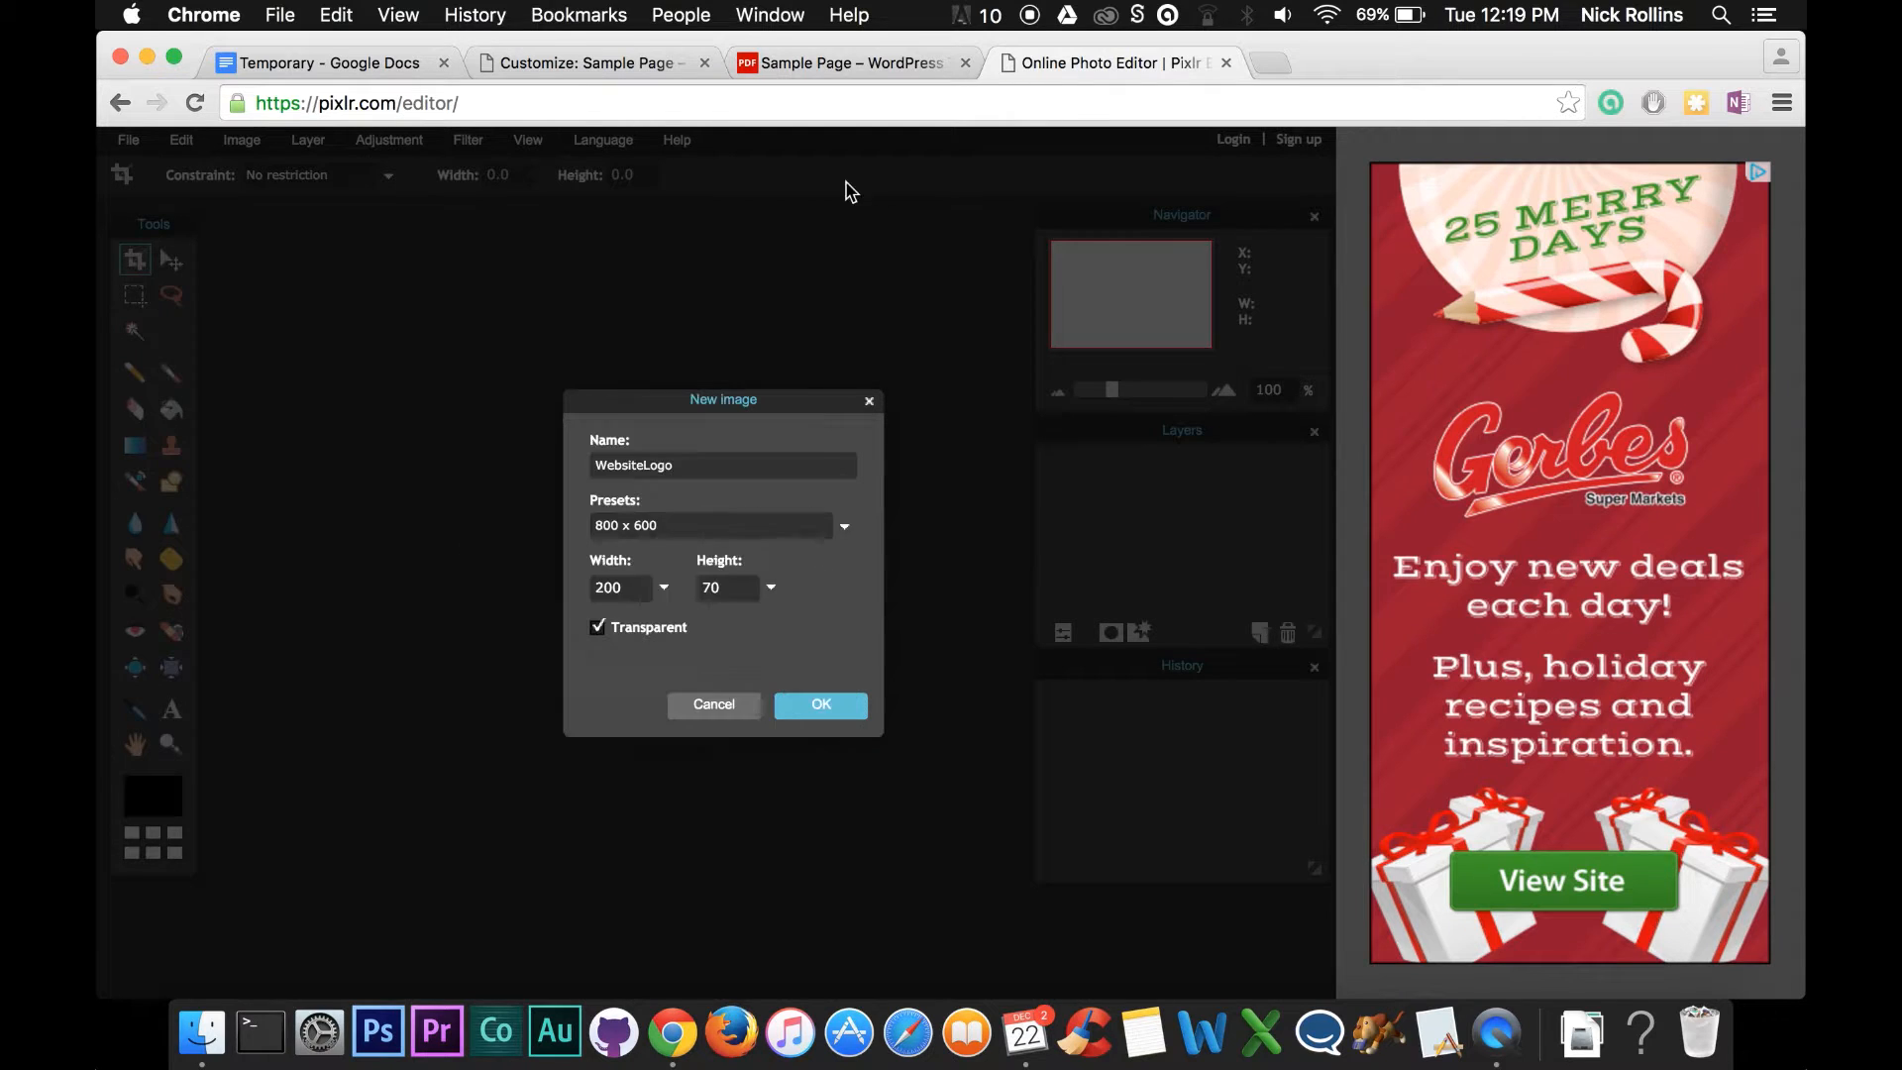
pyautogui.click(835, 65)
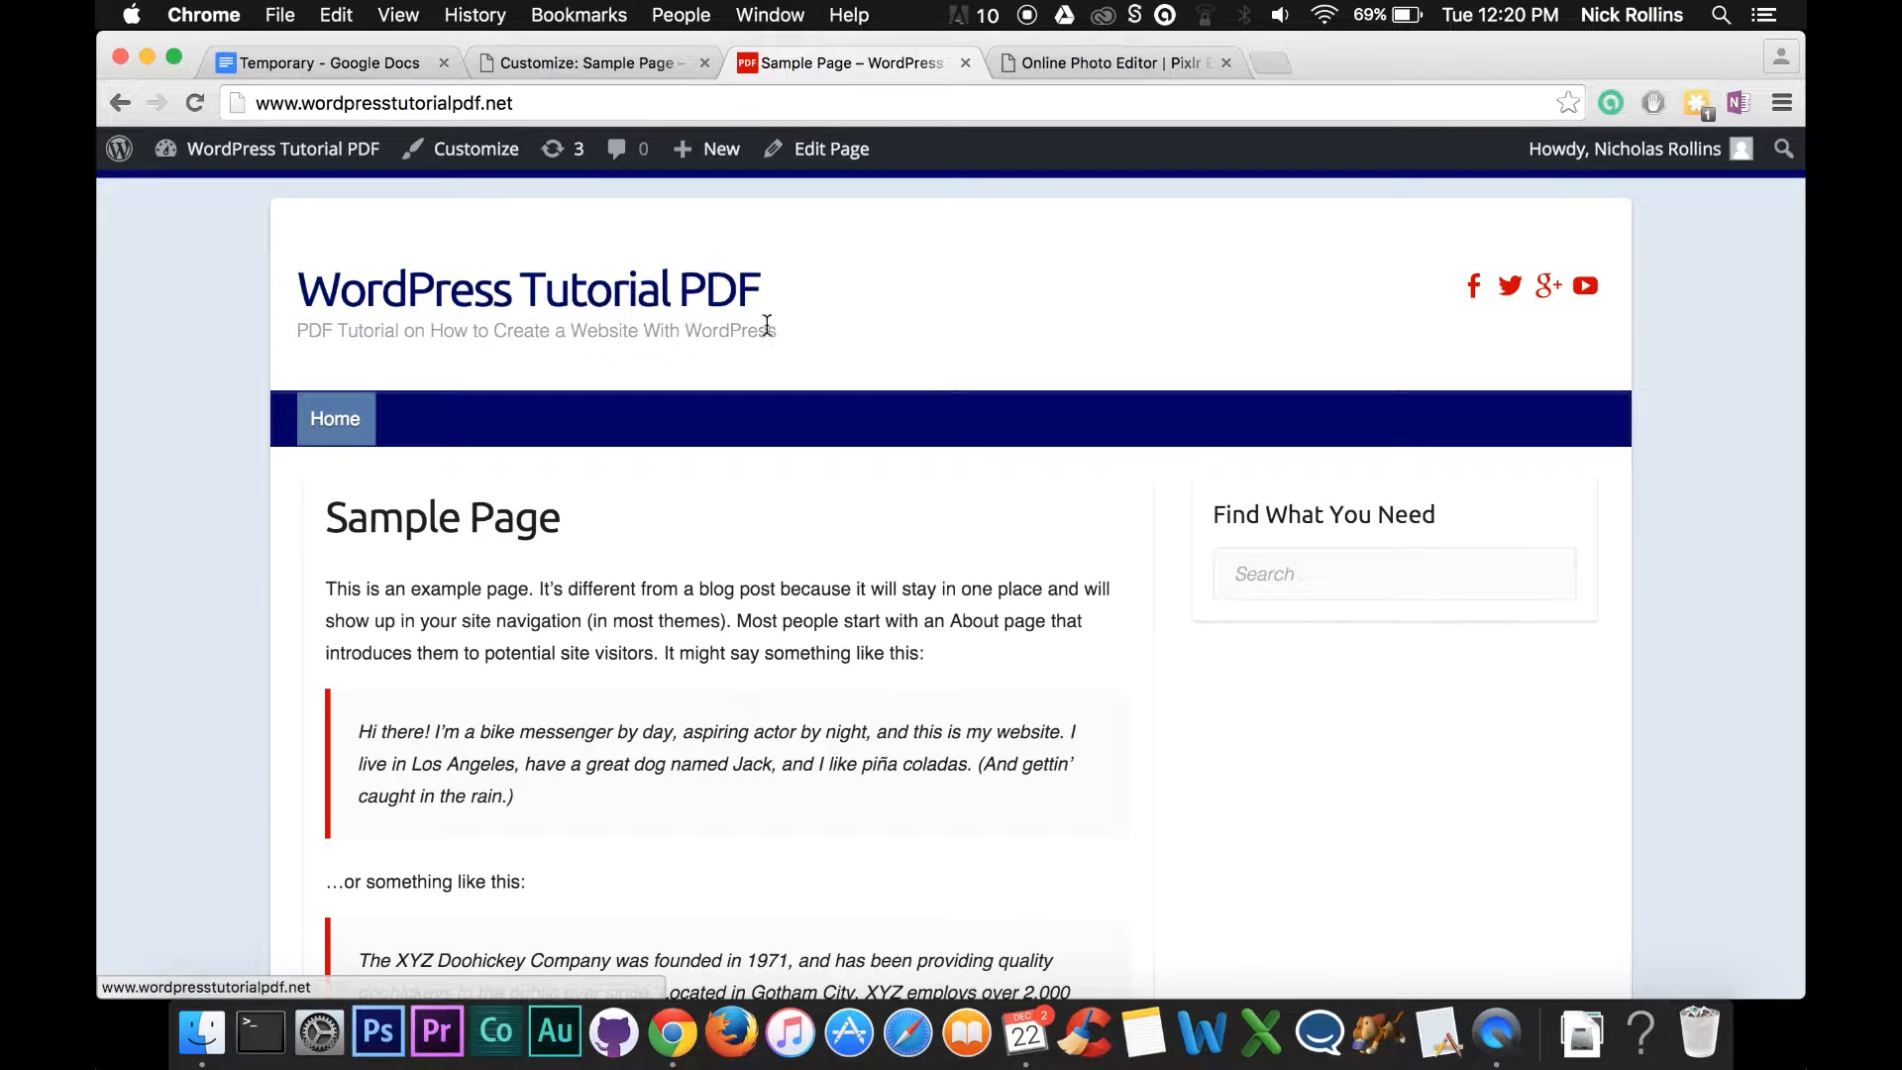
pyautogui.click(1082, 62)
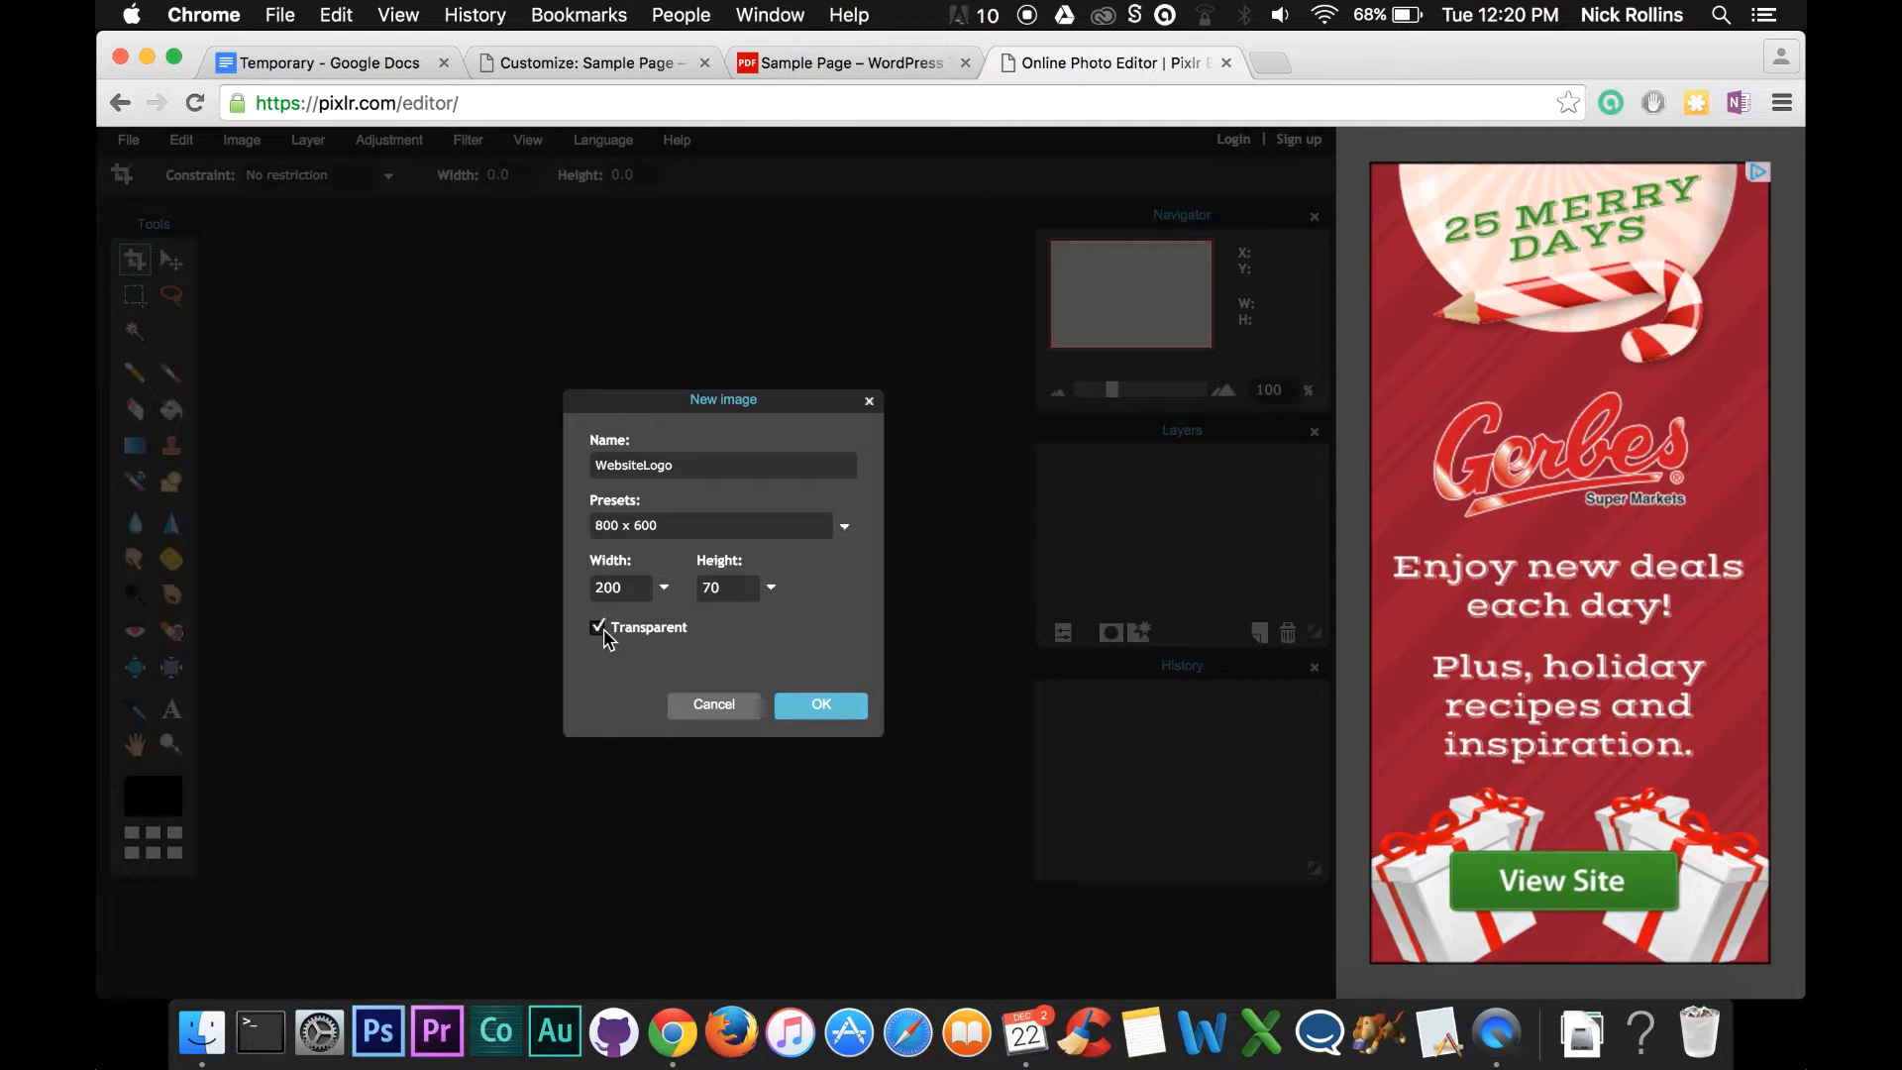
pyautogui.click(804, 706)
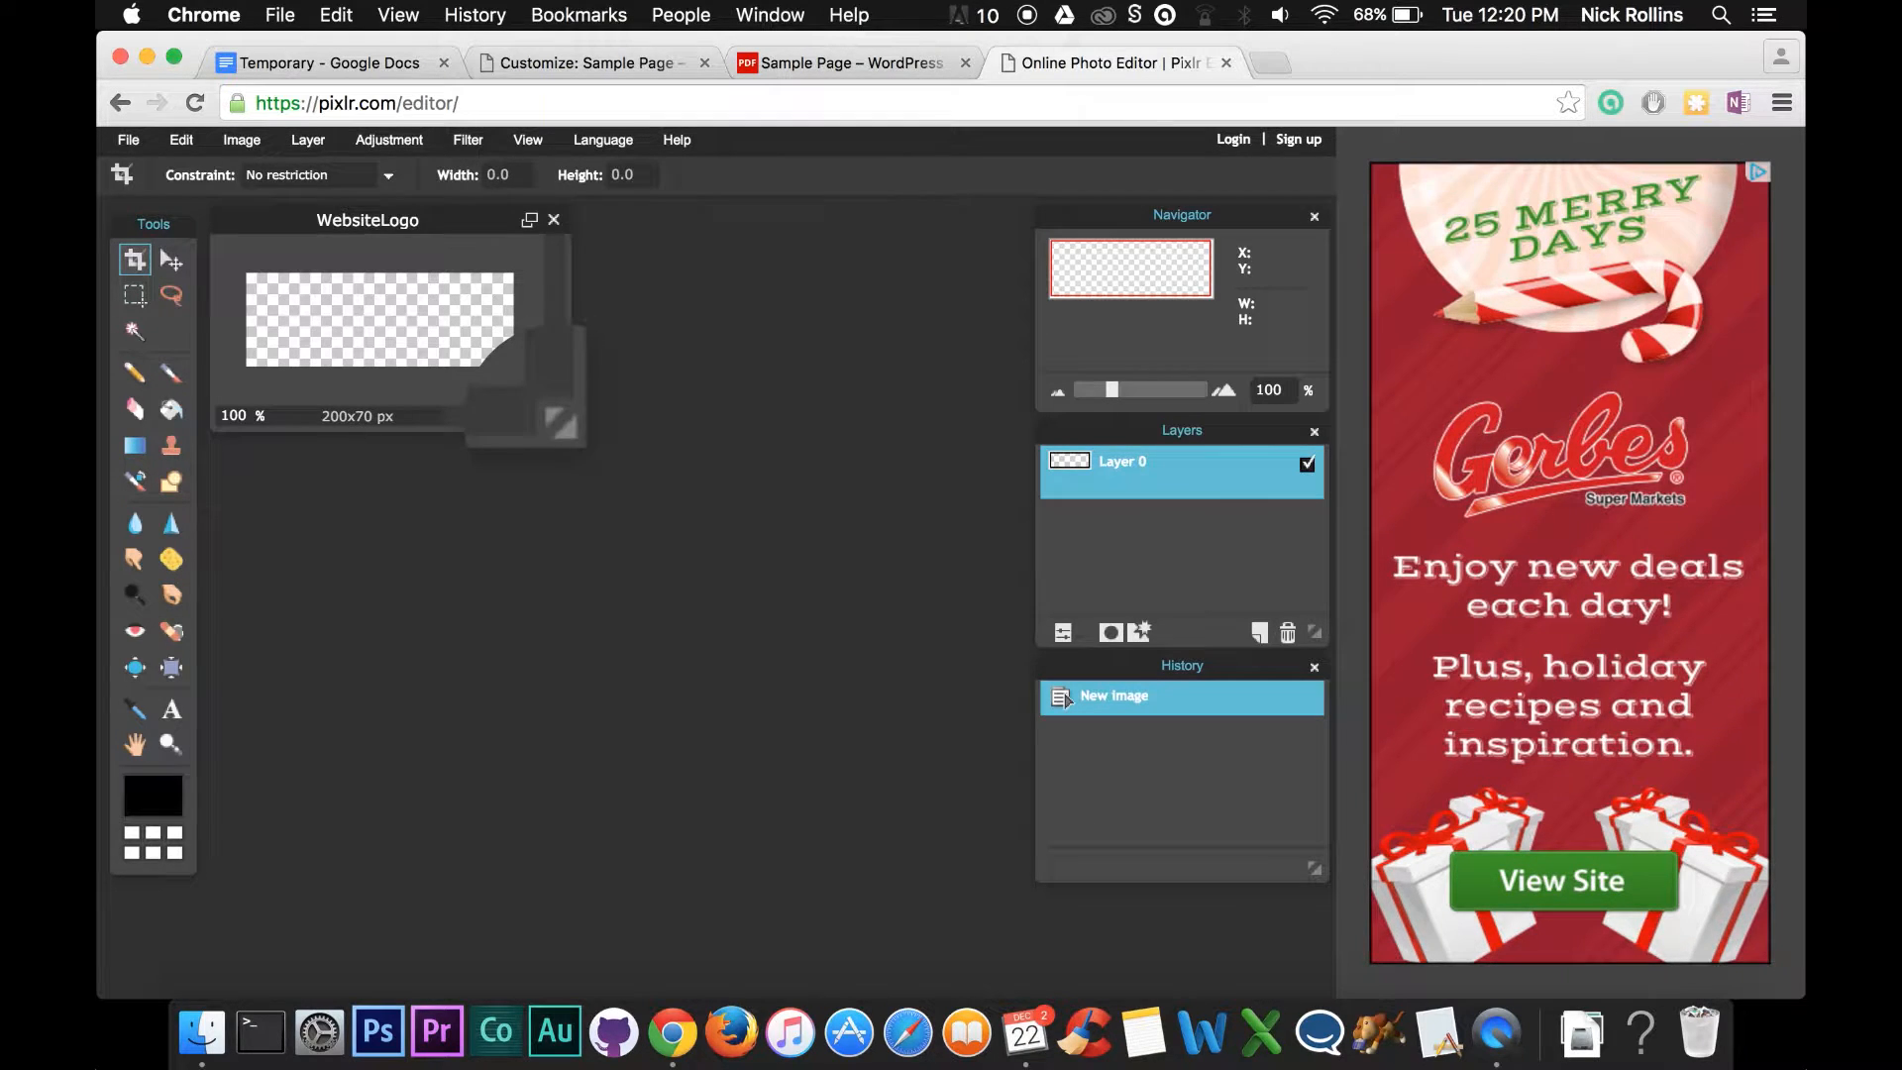
# Enlarge the WebsiteLogo image window and zoom the canvas to 290%.
pyautogui.moveTo(564, 433); pyautogui.dragTo(1034, 840)
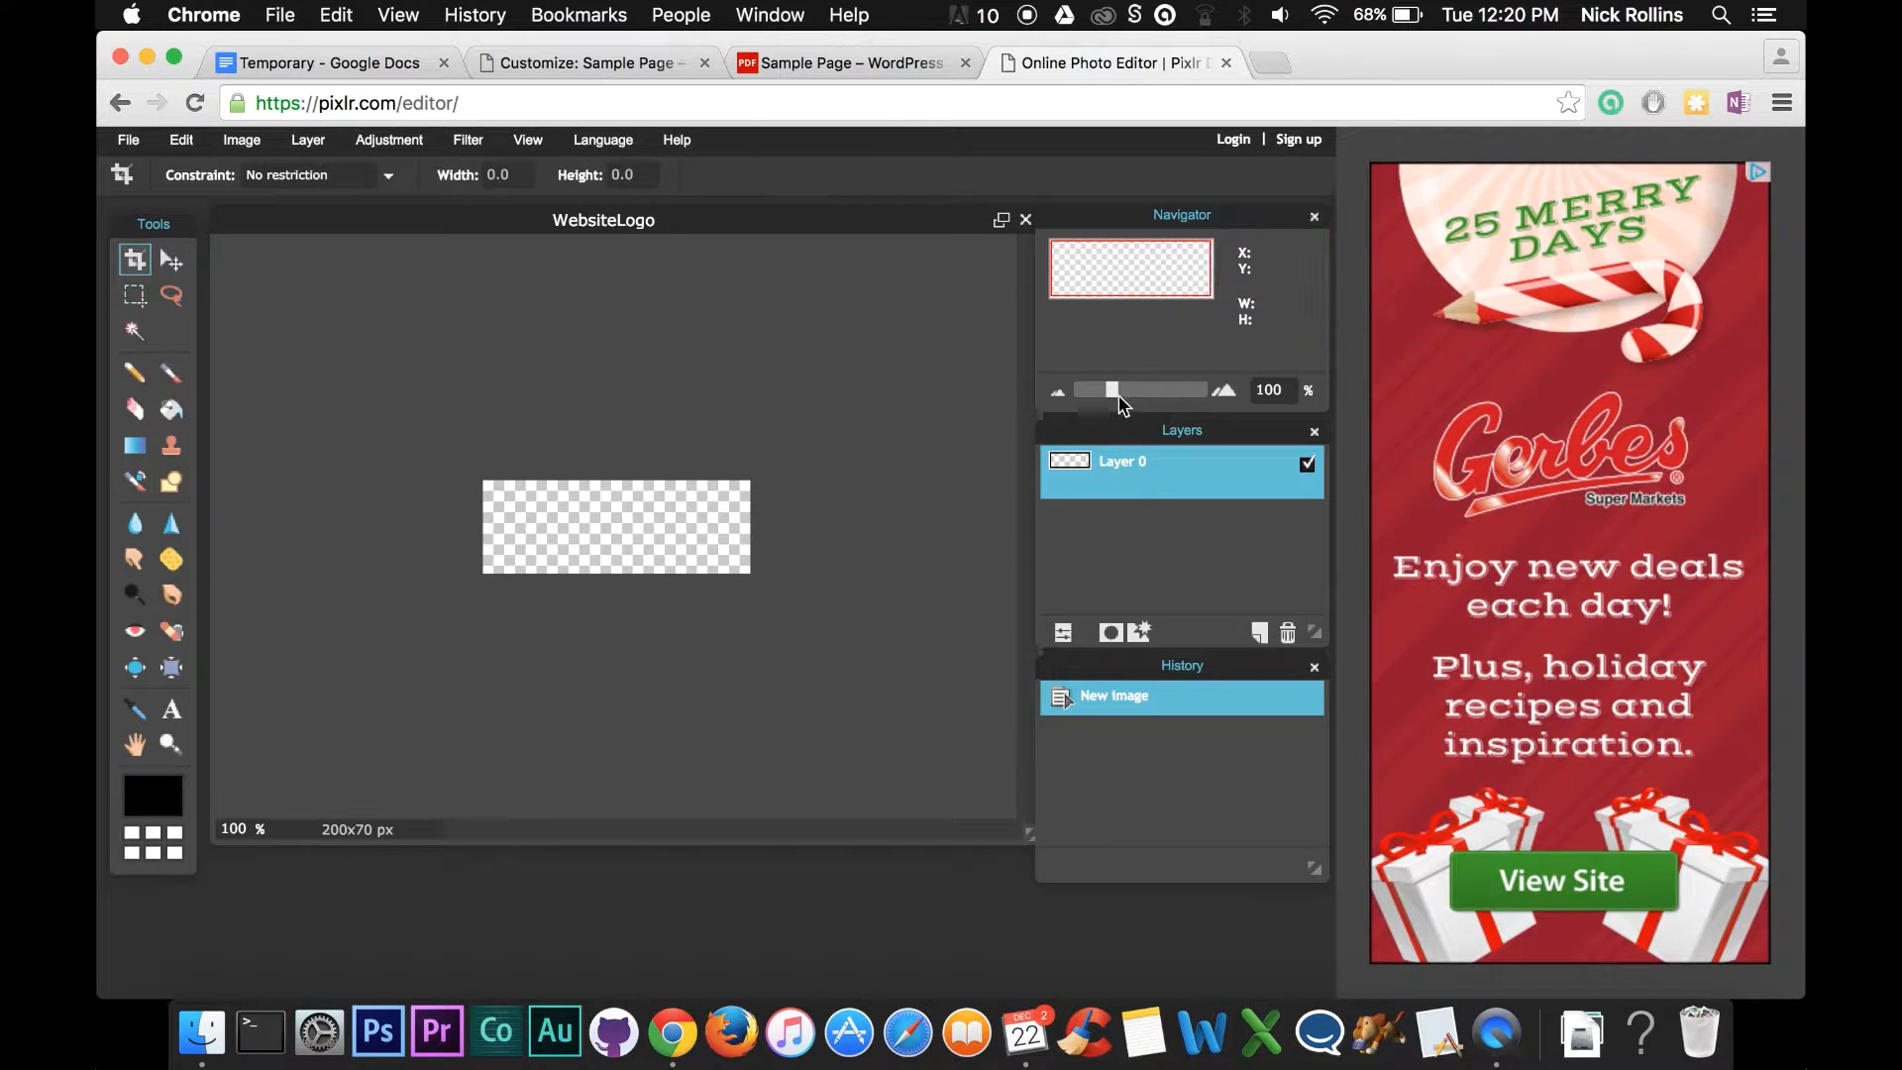
pyautogui.moveTo(1111, 389); pyautogui.dragTo(1137, 390)
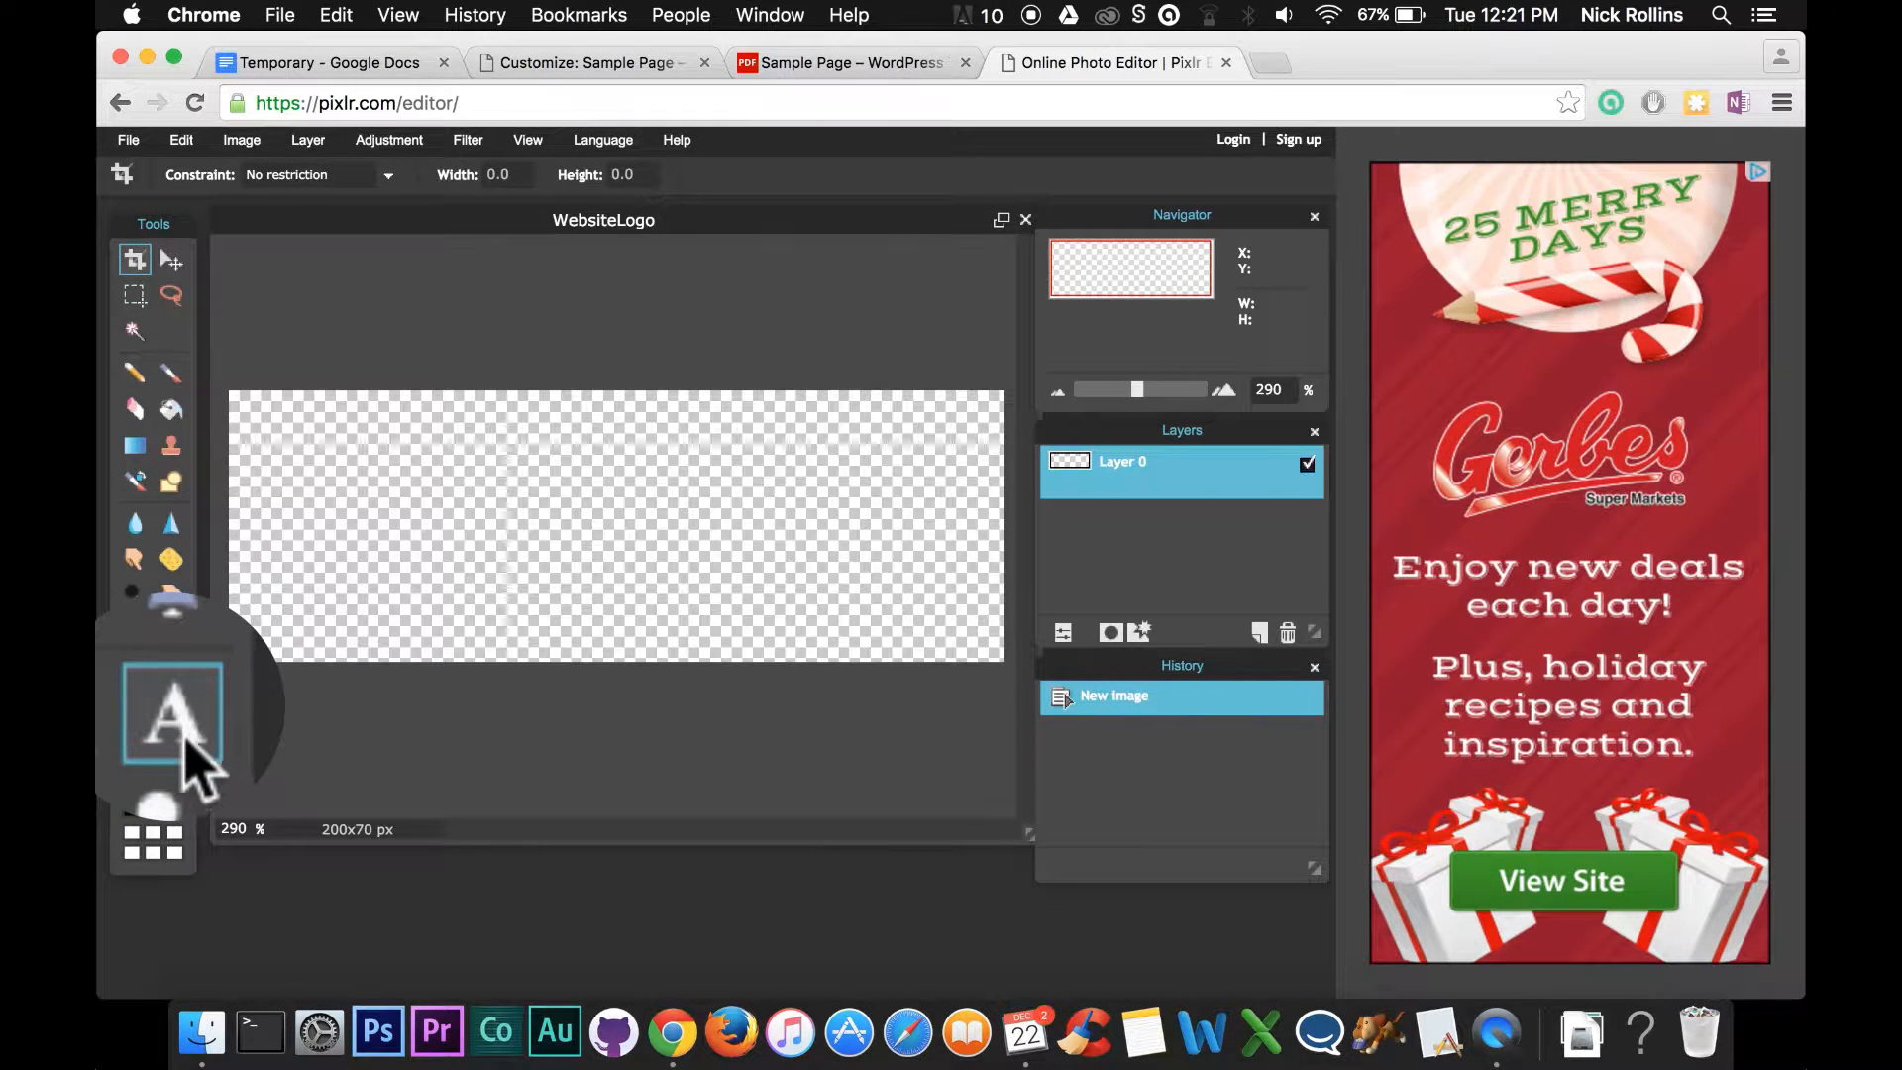
# Add a new text layer reading "WordPress" near the upper-left corner of the canvas.
pyautogui.click(186, 750)
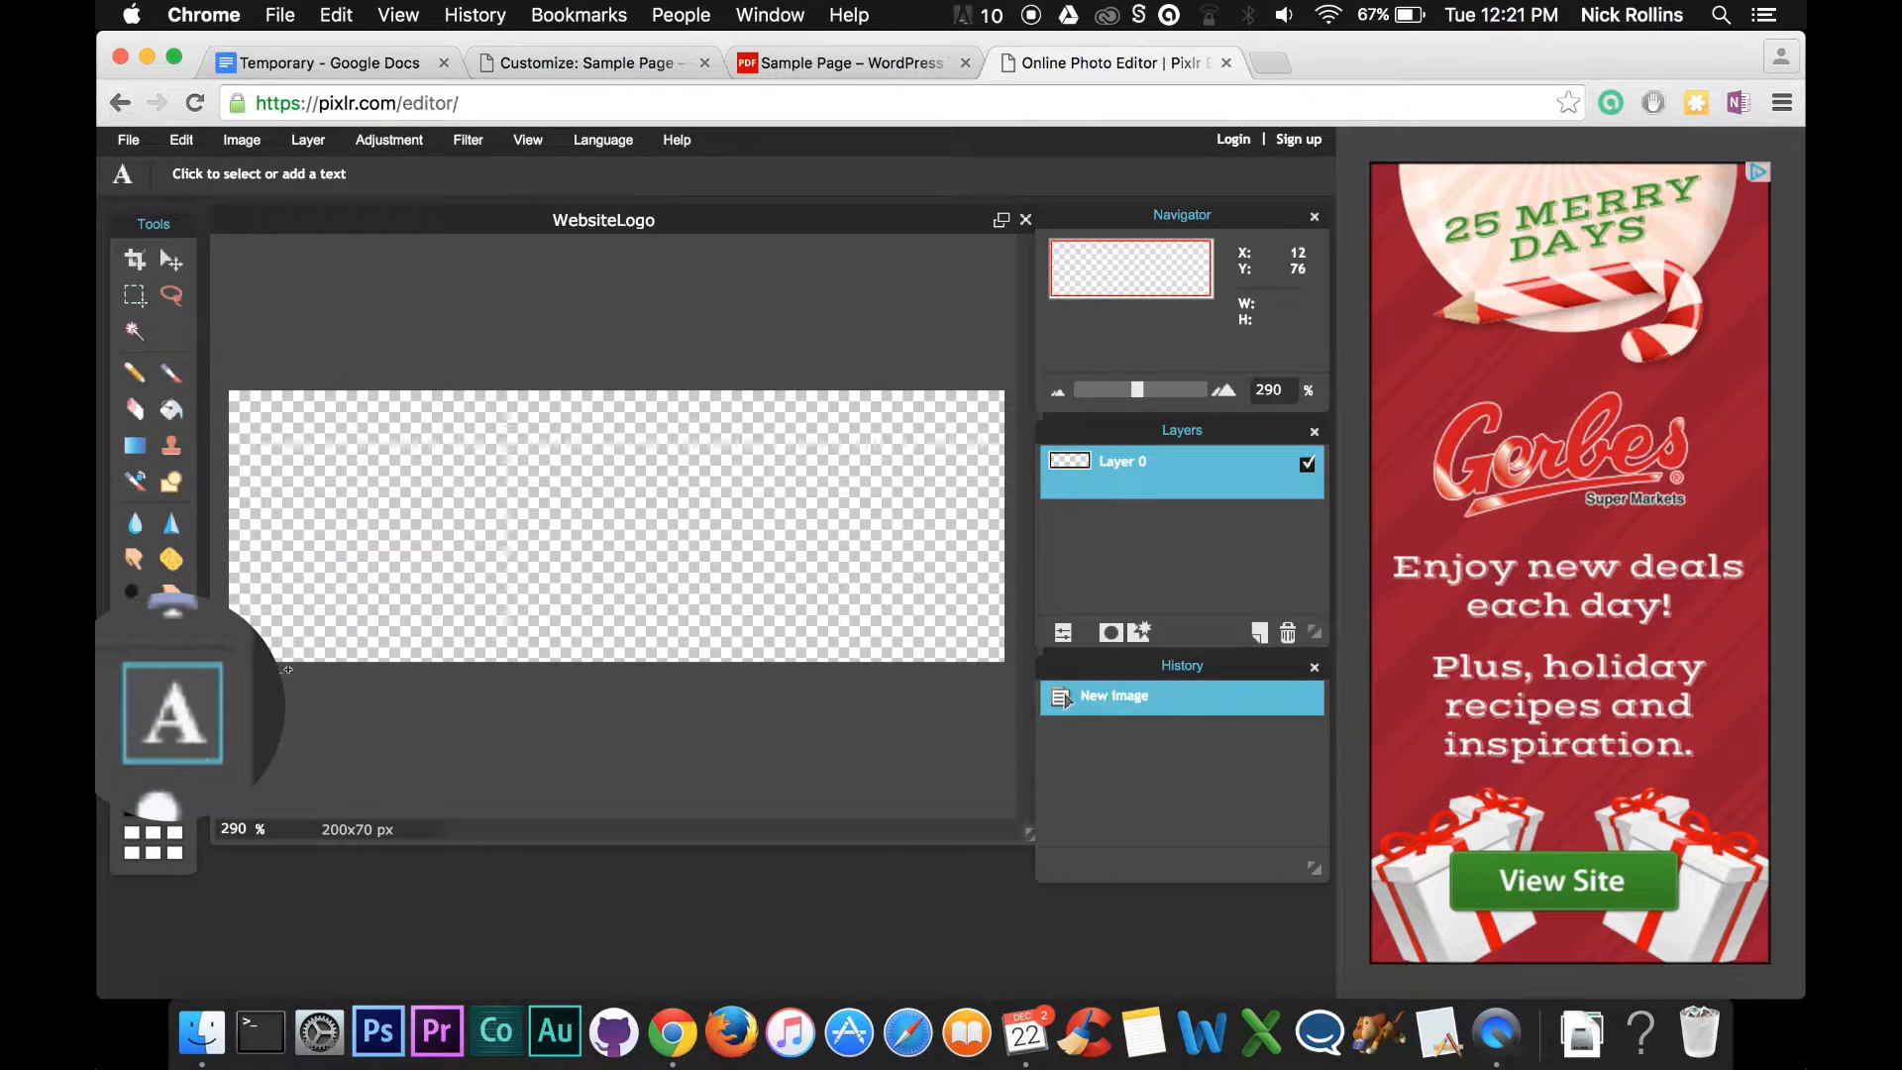
pyautogui.click(254, 437)
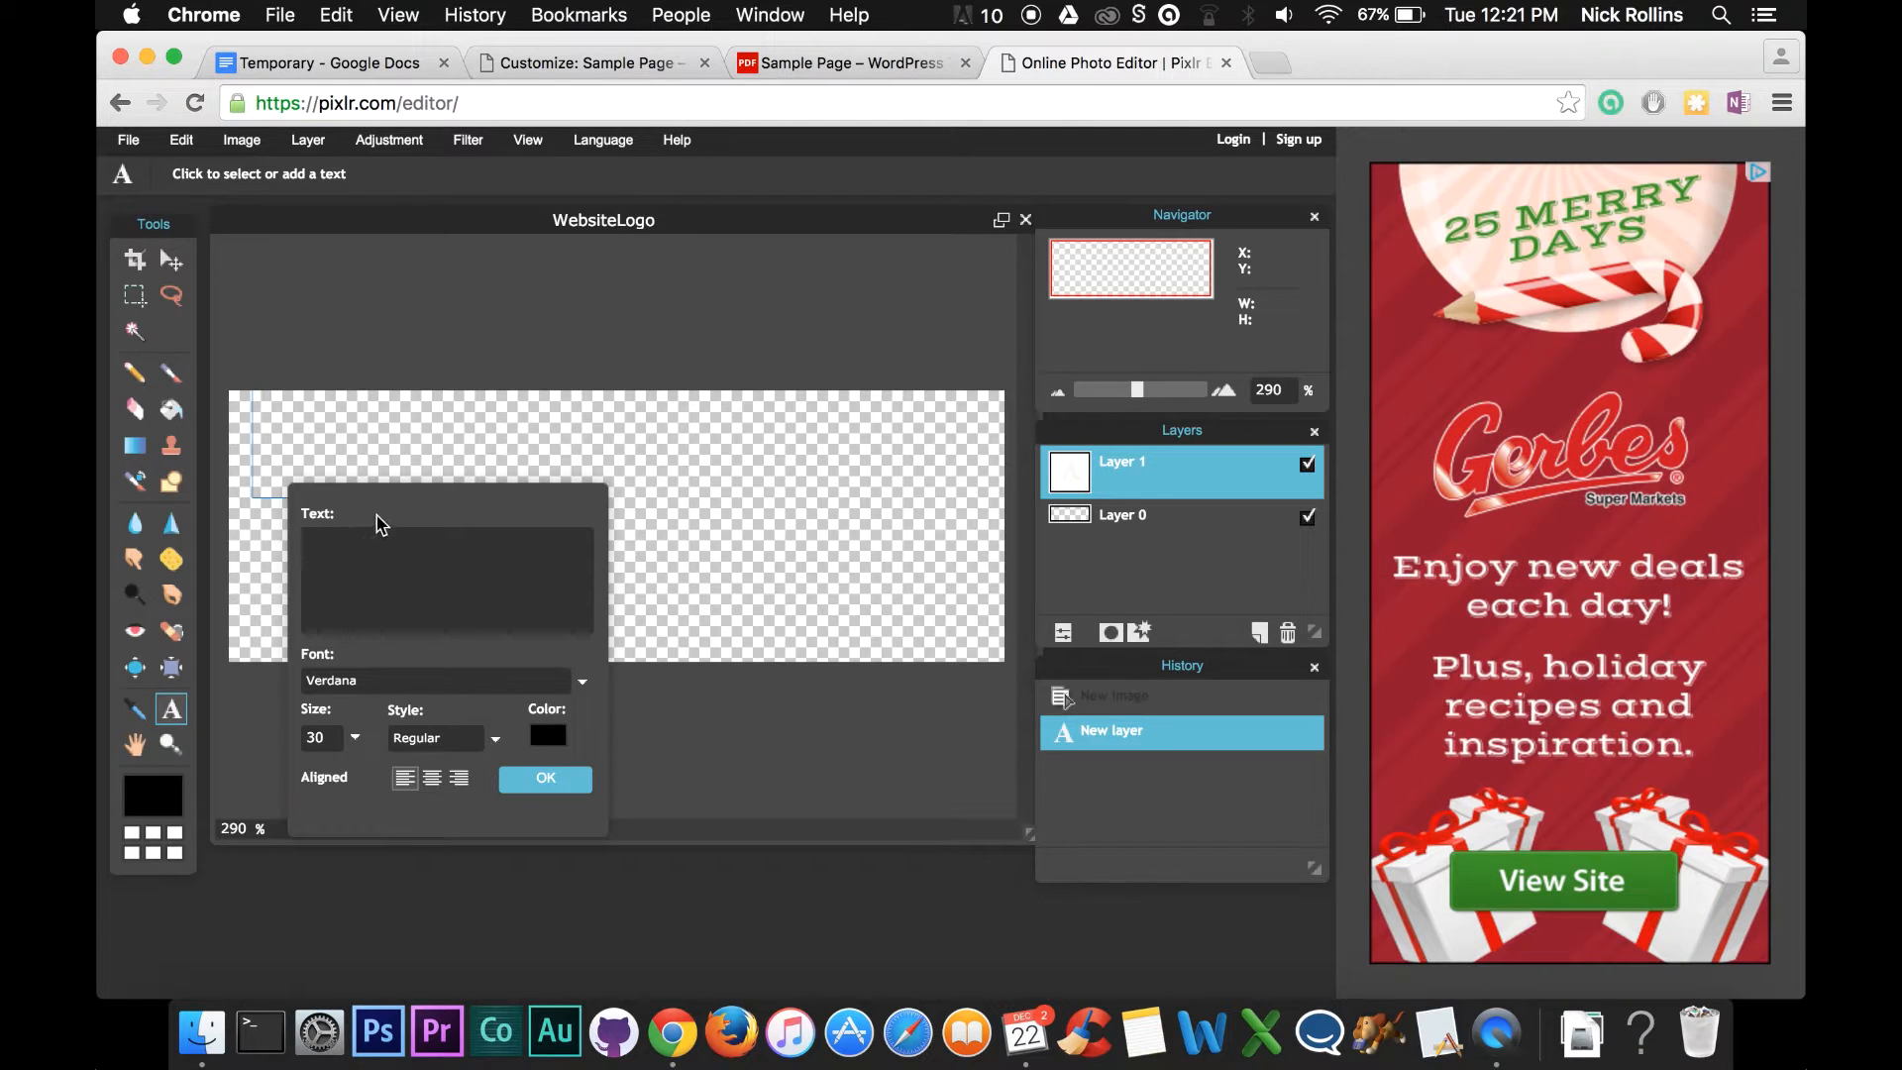
pyautogui.moveTo(454, 512); pyautogui.dragTo(822, 583)
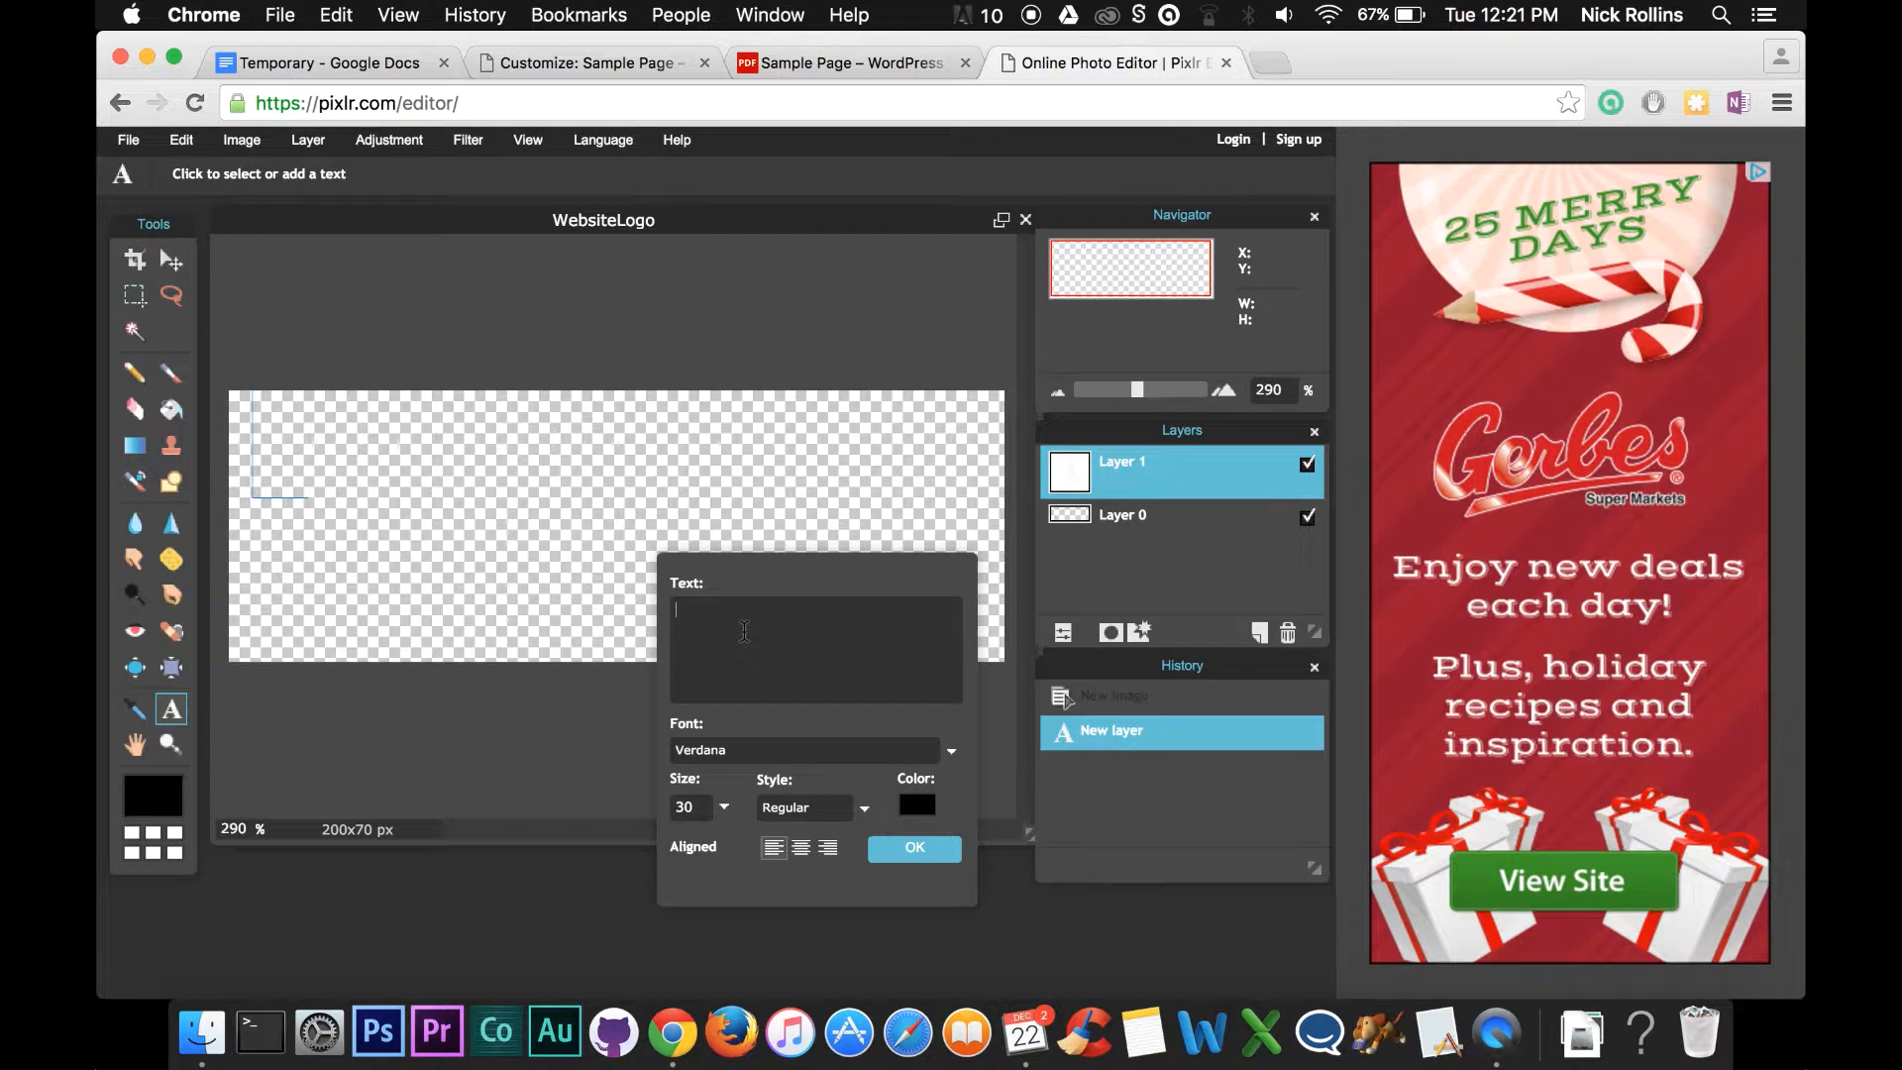
pyautogui.write('W')
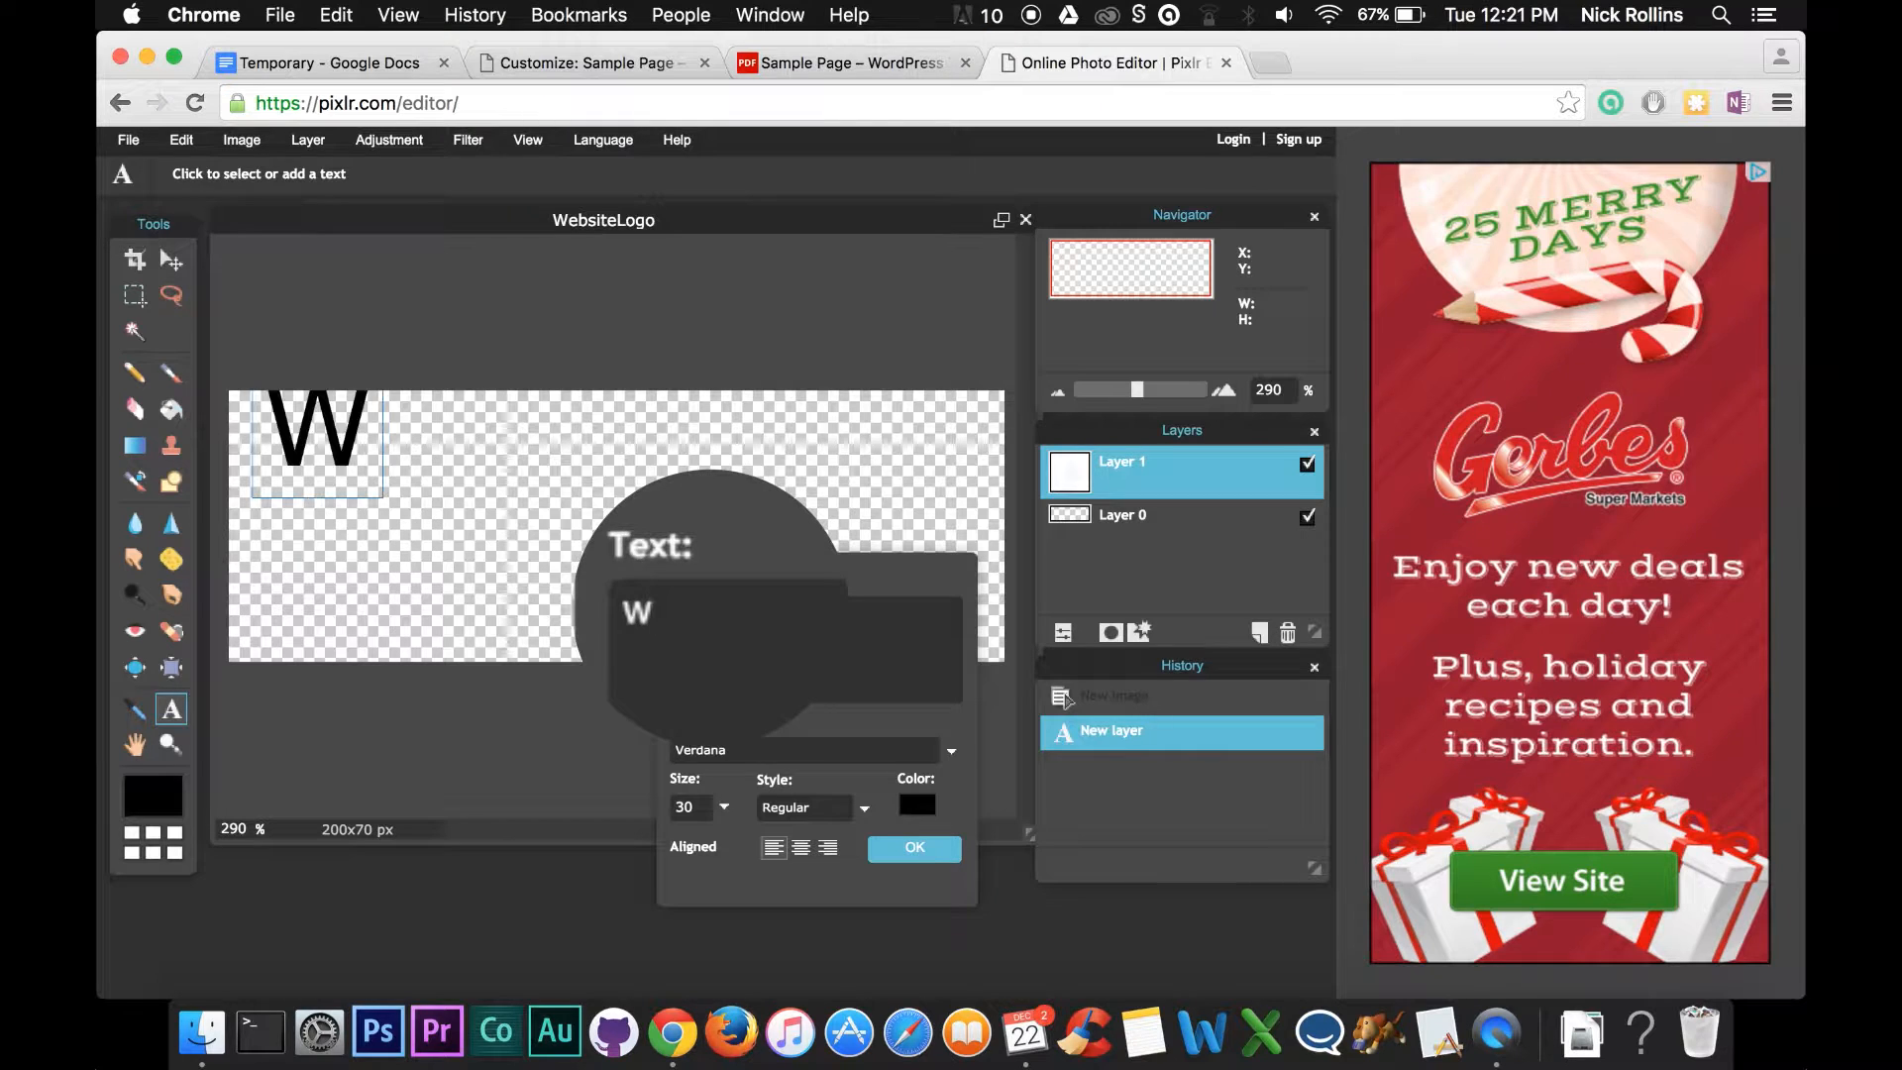
pyautogui.write('ord')
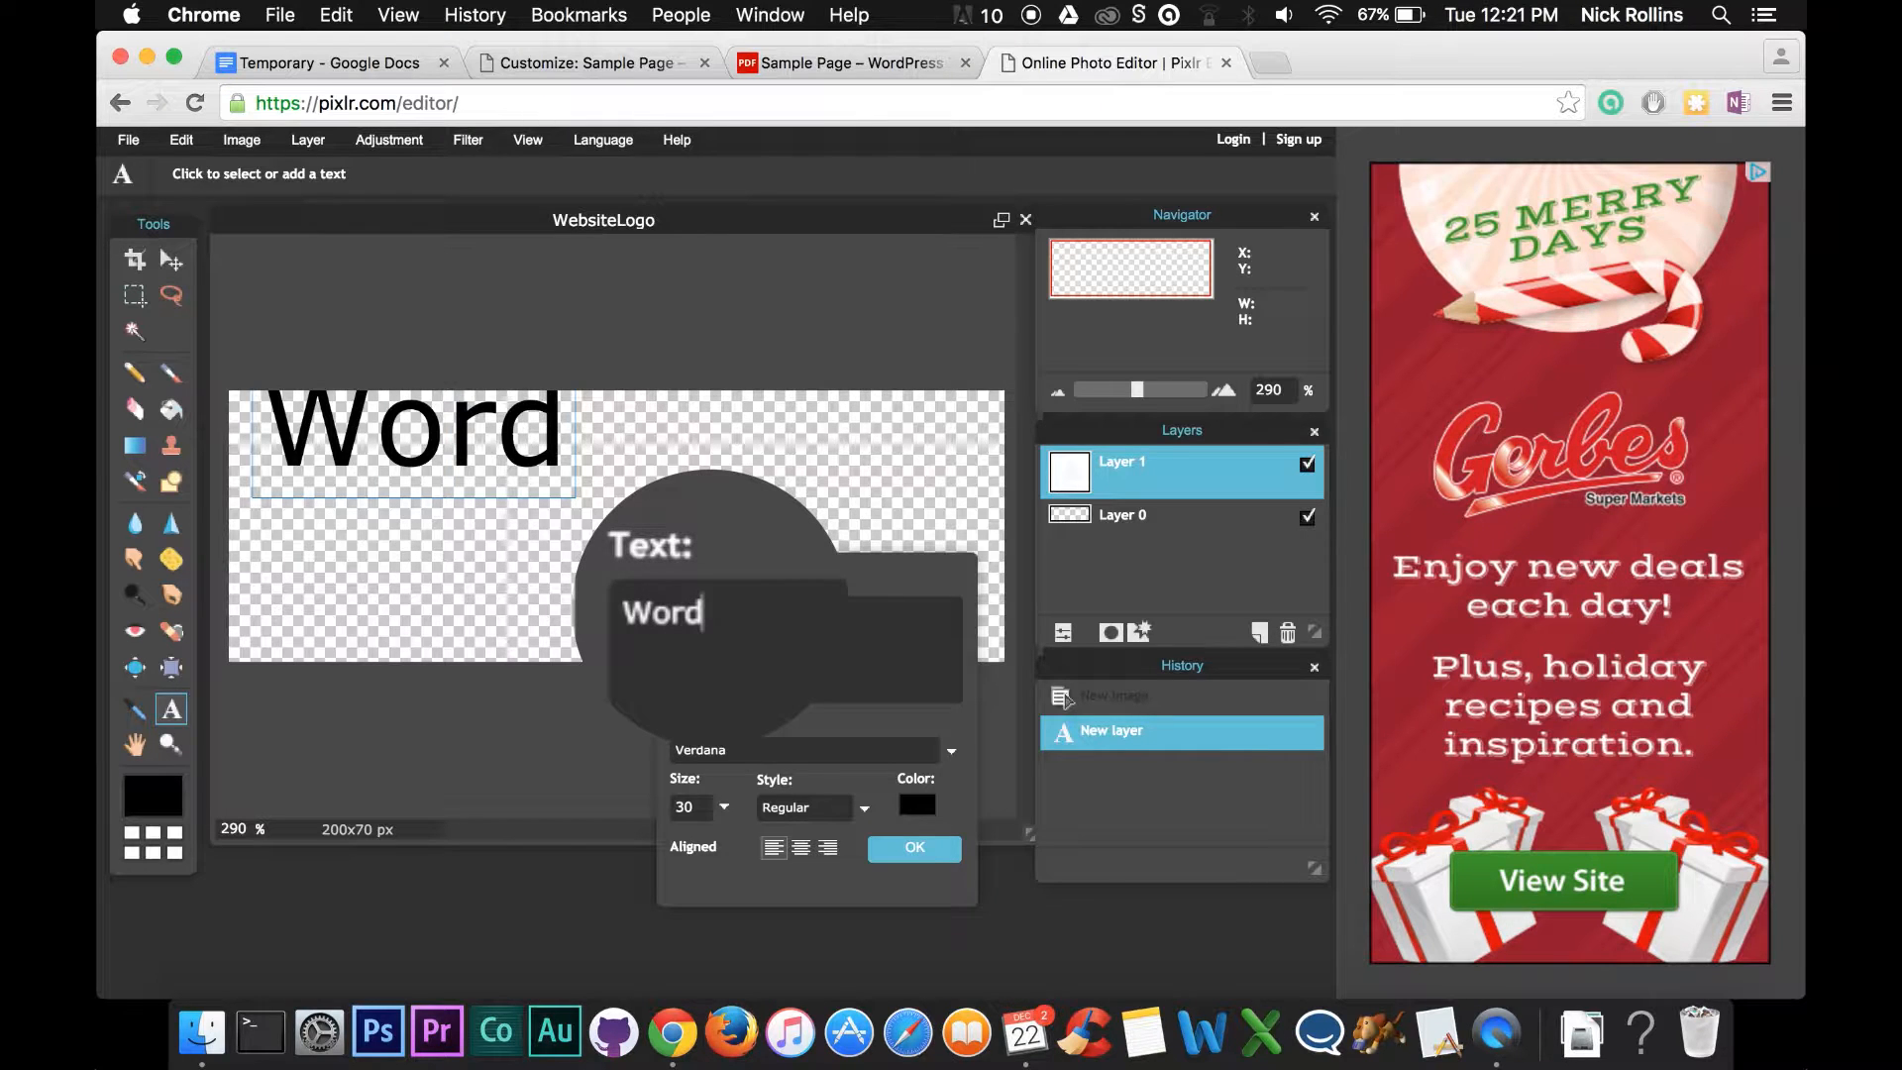
pyautogui.write('Press')
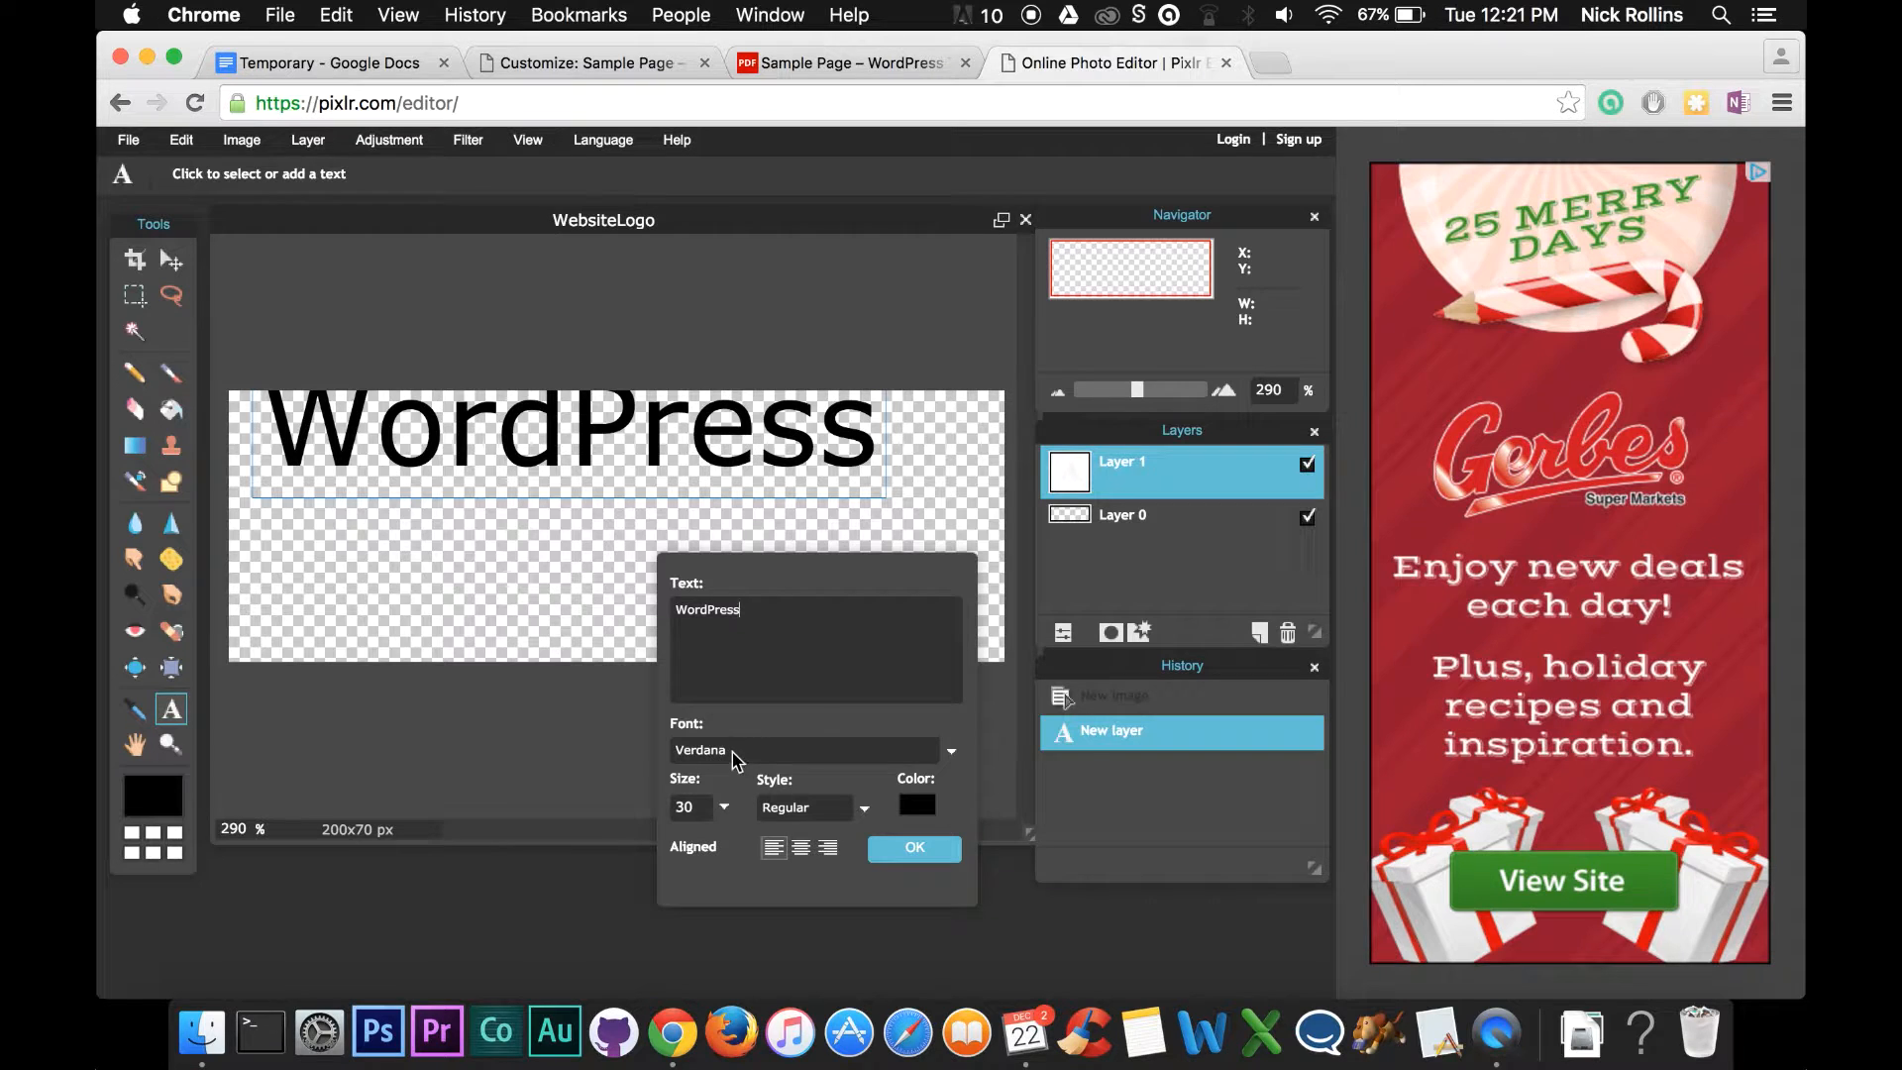
# Set the font of the WordPress text to Adobe Hebrew.
pyautogui.click(814, 753)
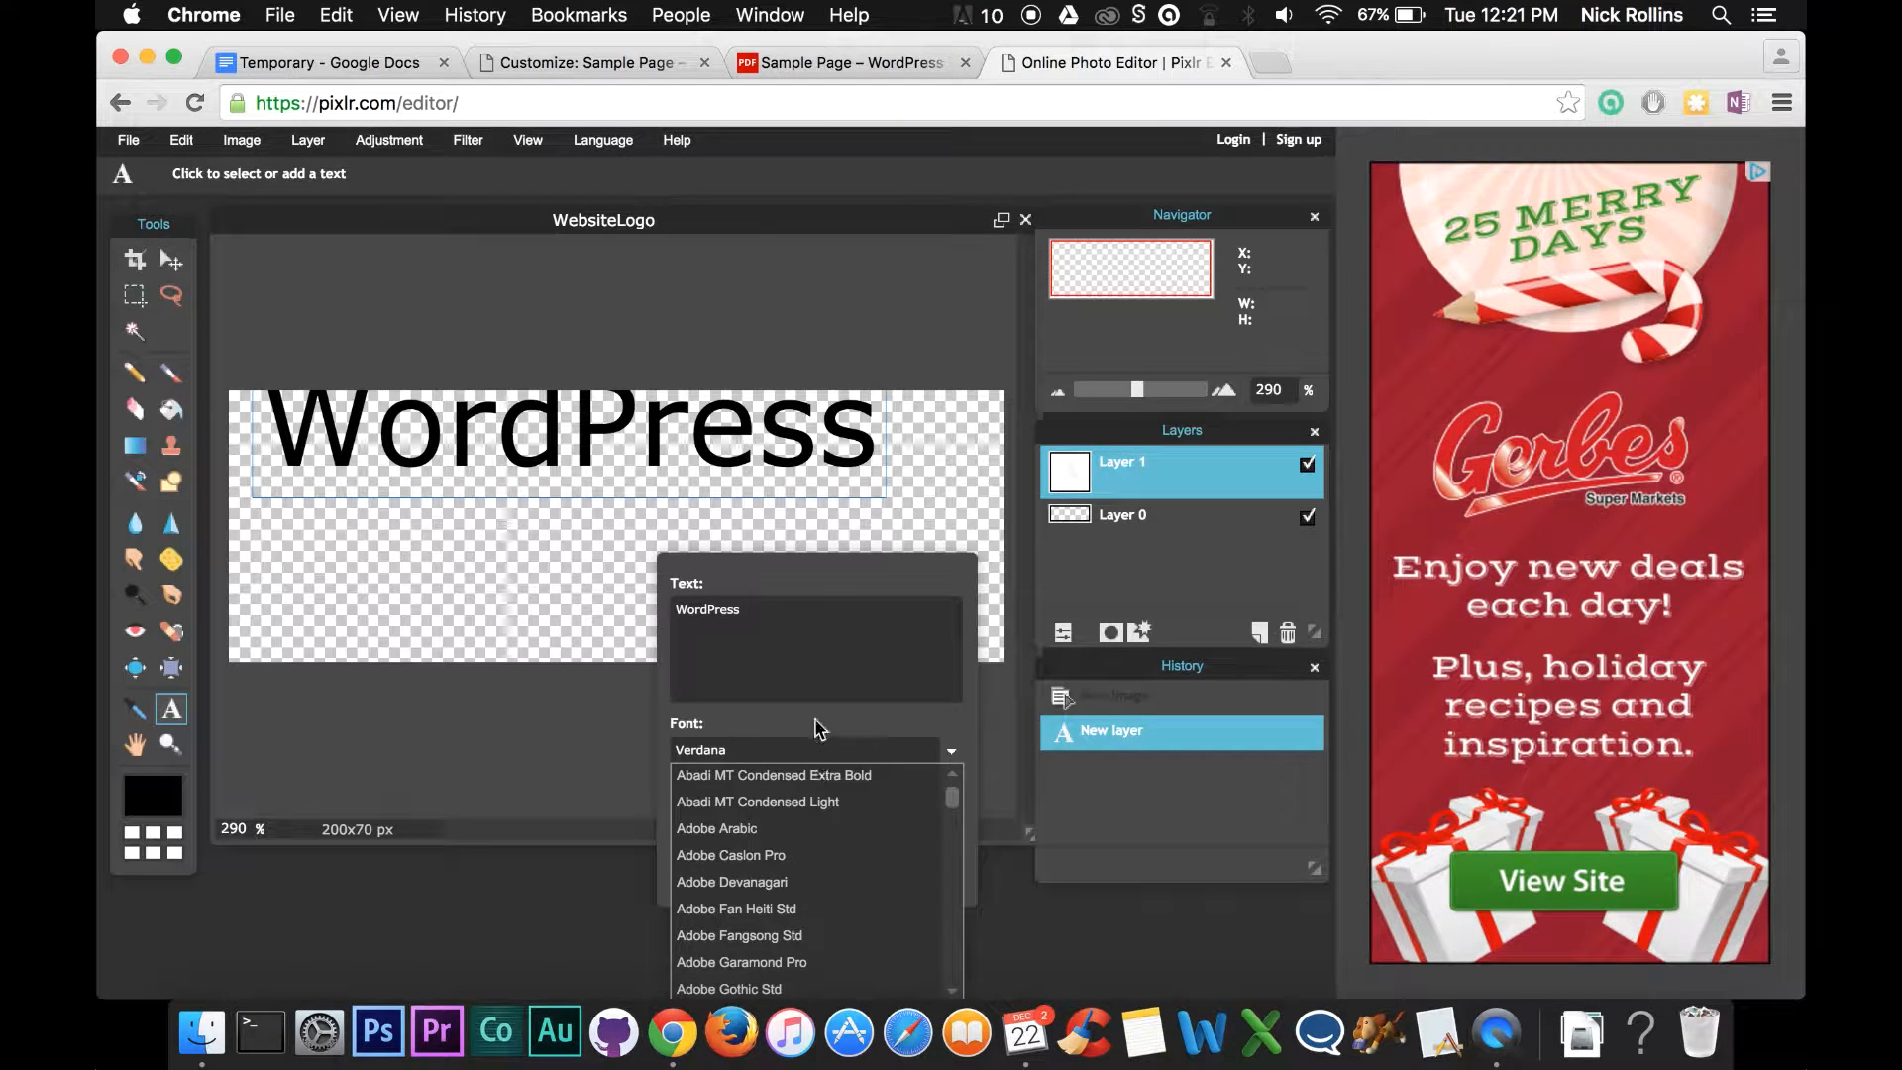
pyautogui.click(854, 584)
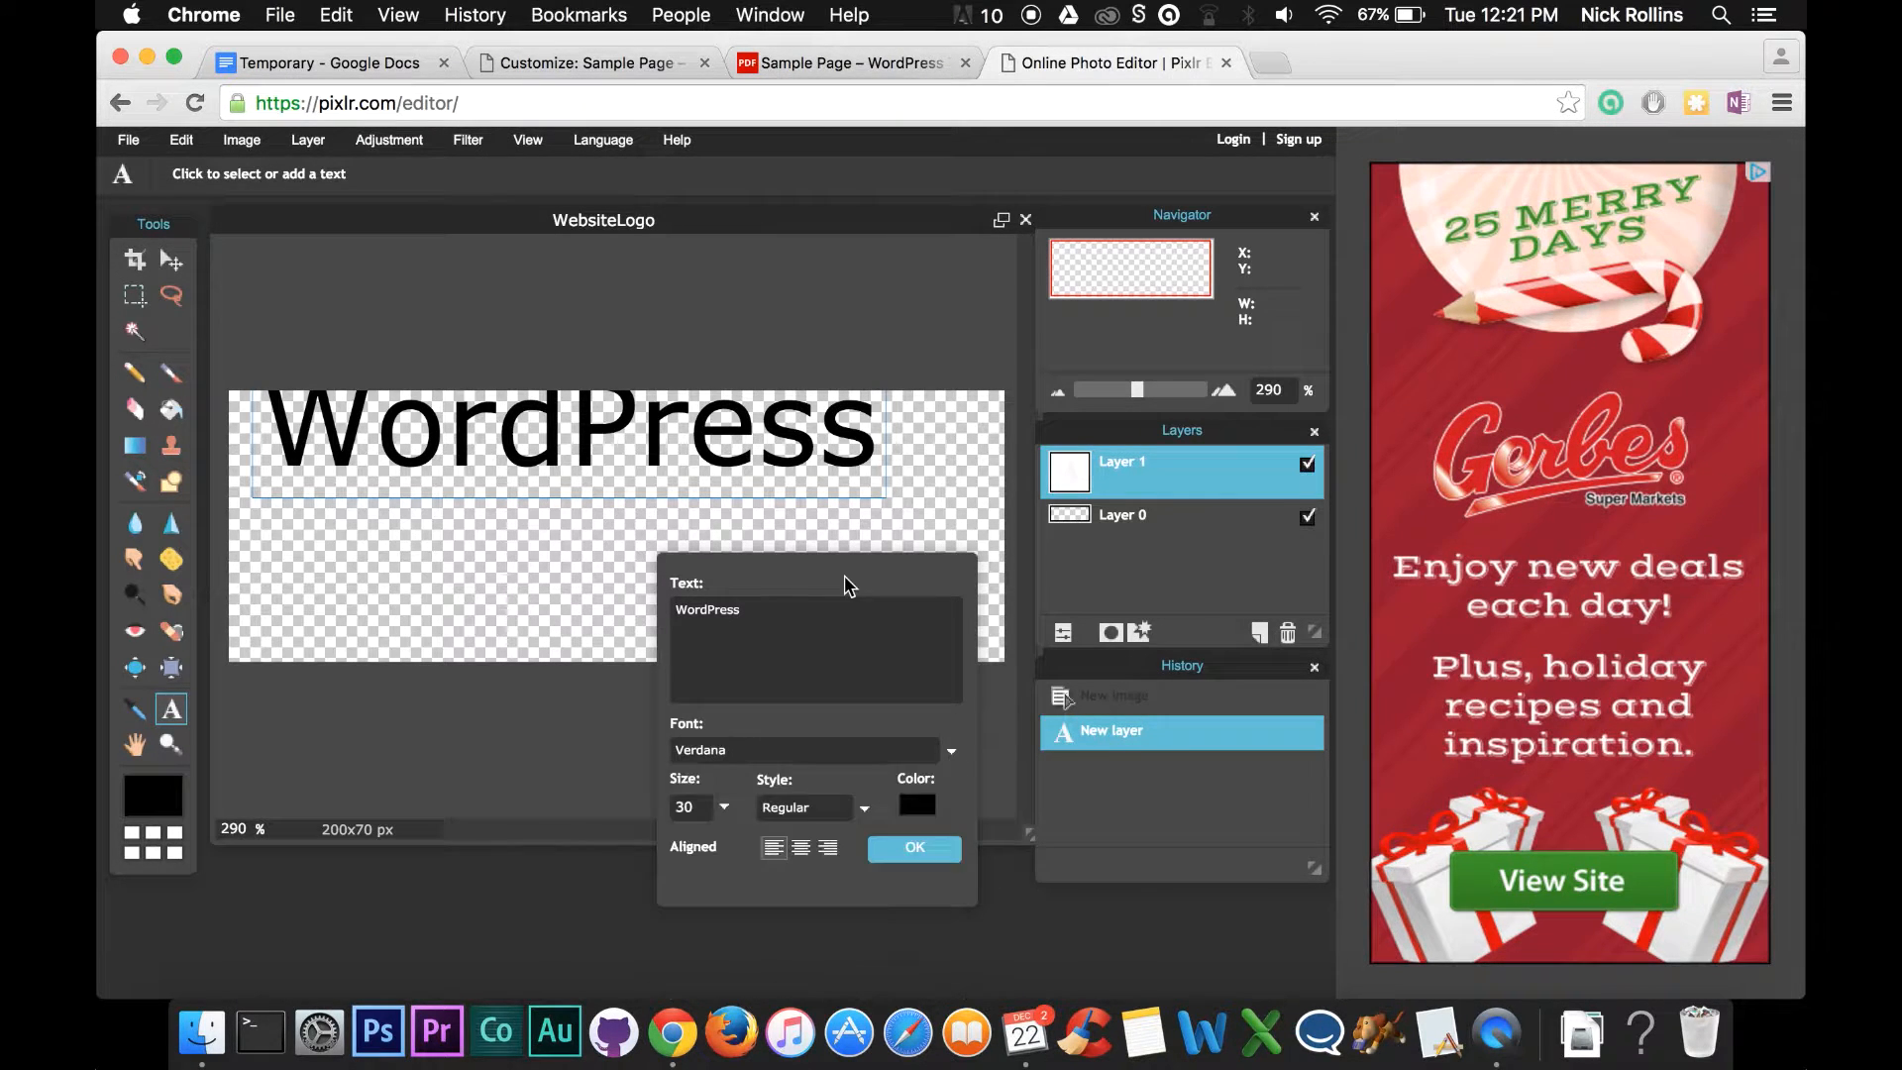
pyautogui.moveTo(786, 581); pyautogui.dragTo(1057, 339)
pyautogui.click(1025, 525)
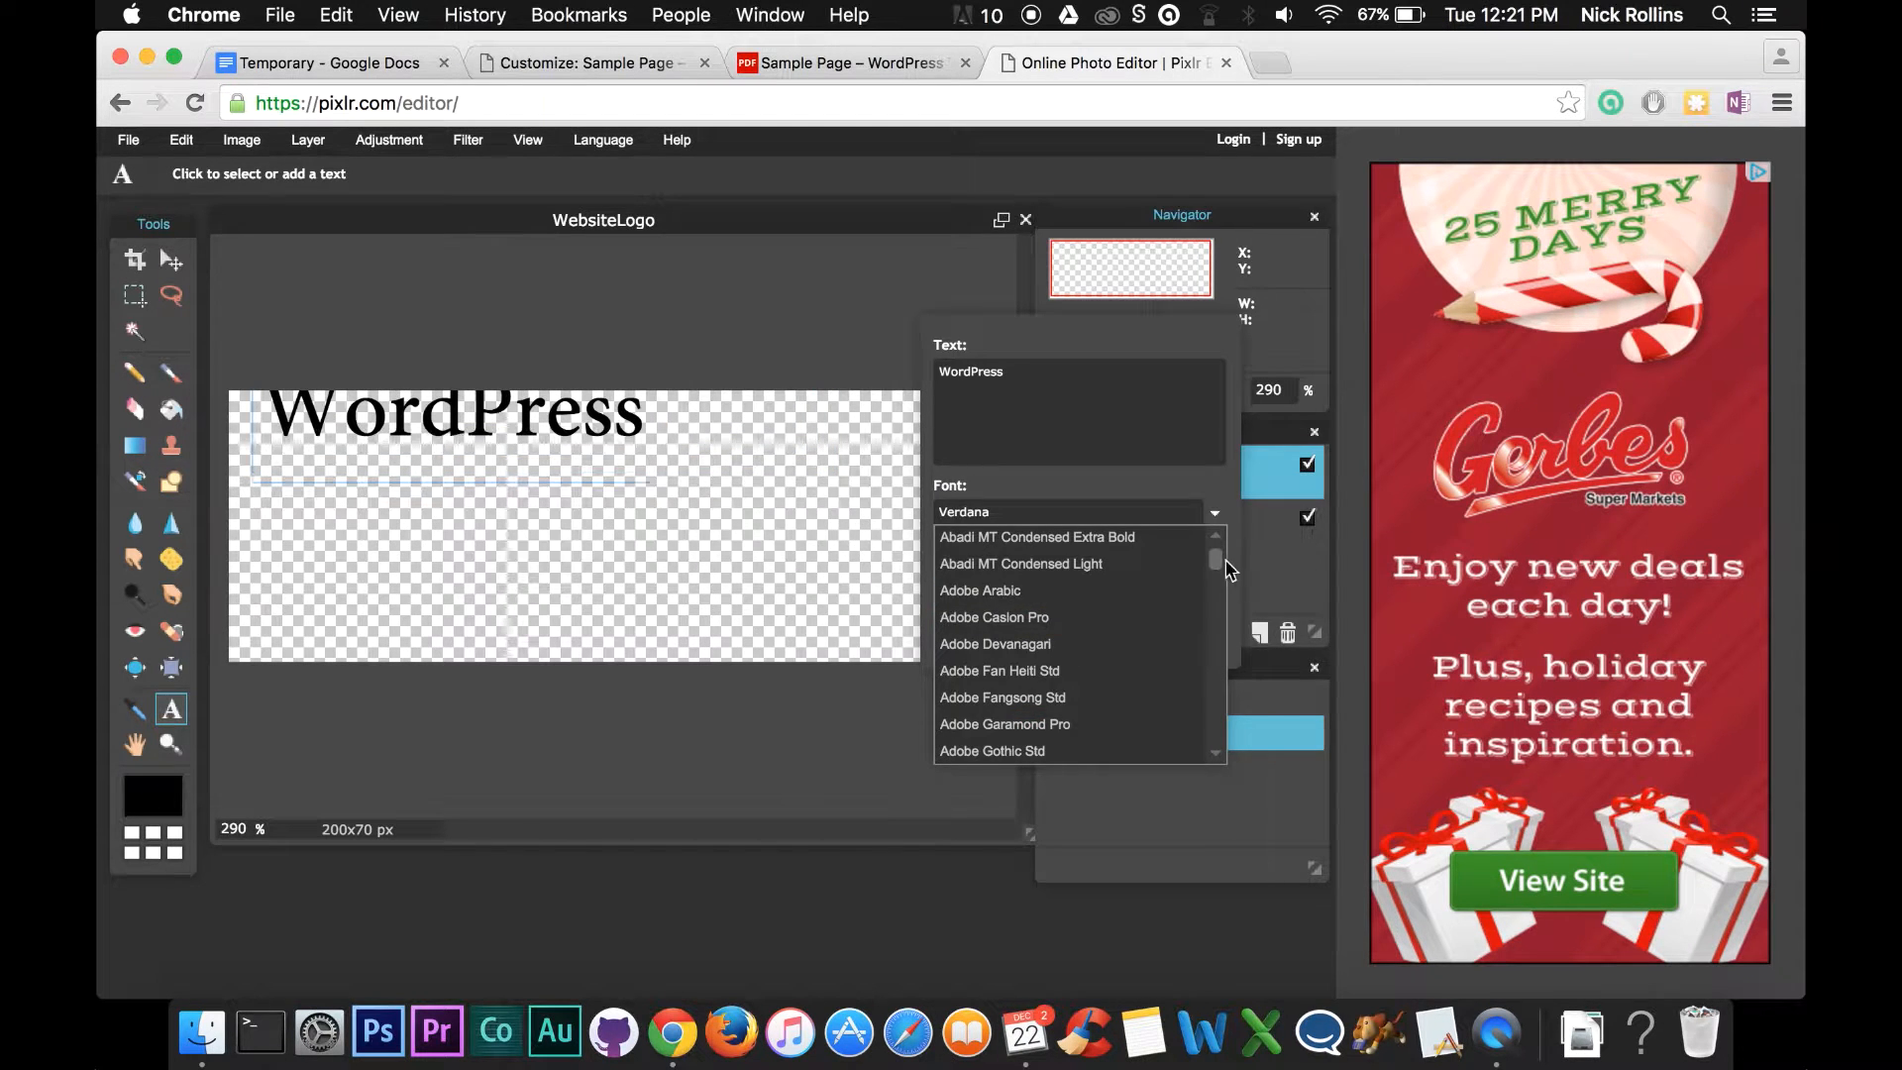
pyautogui.moveTo(1335, 496); pyautogui.dragTo(1340, 501)
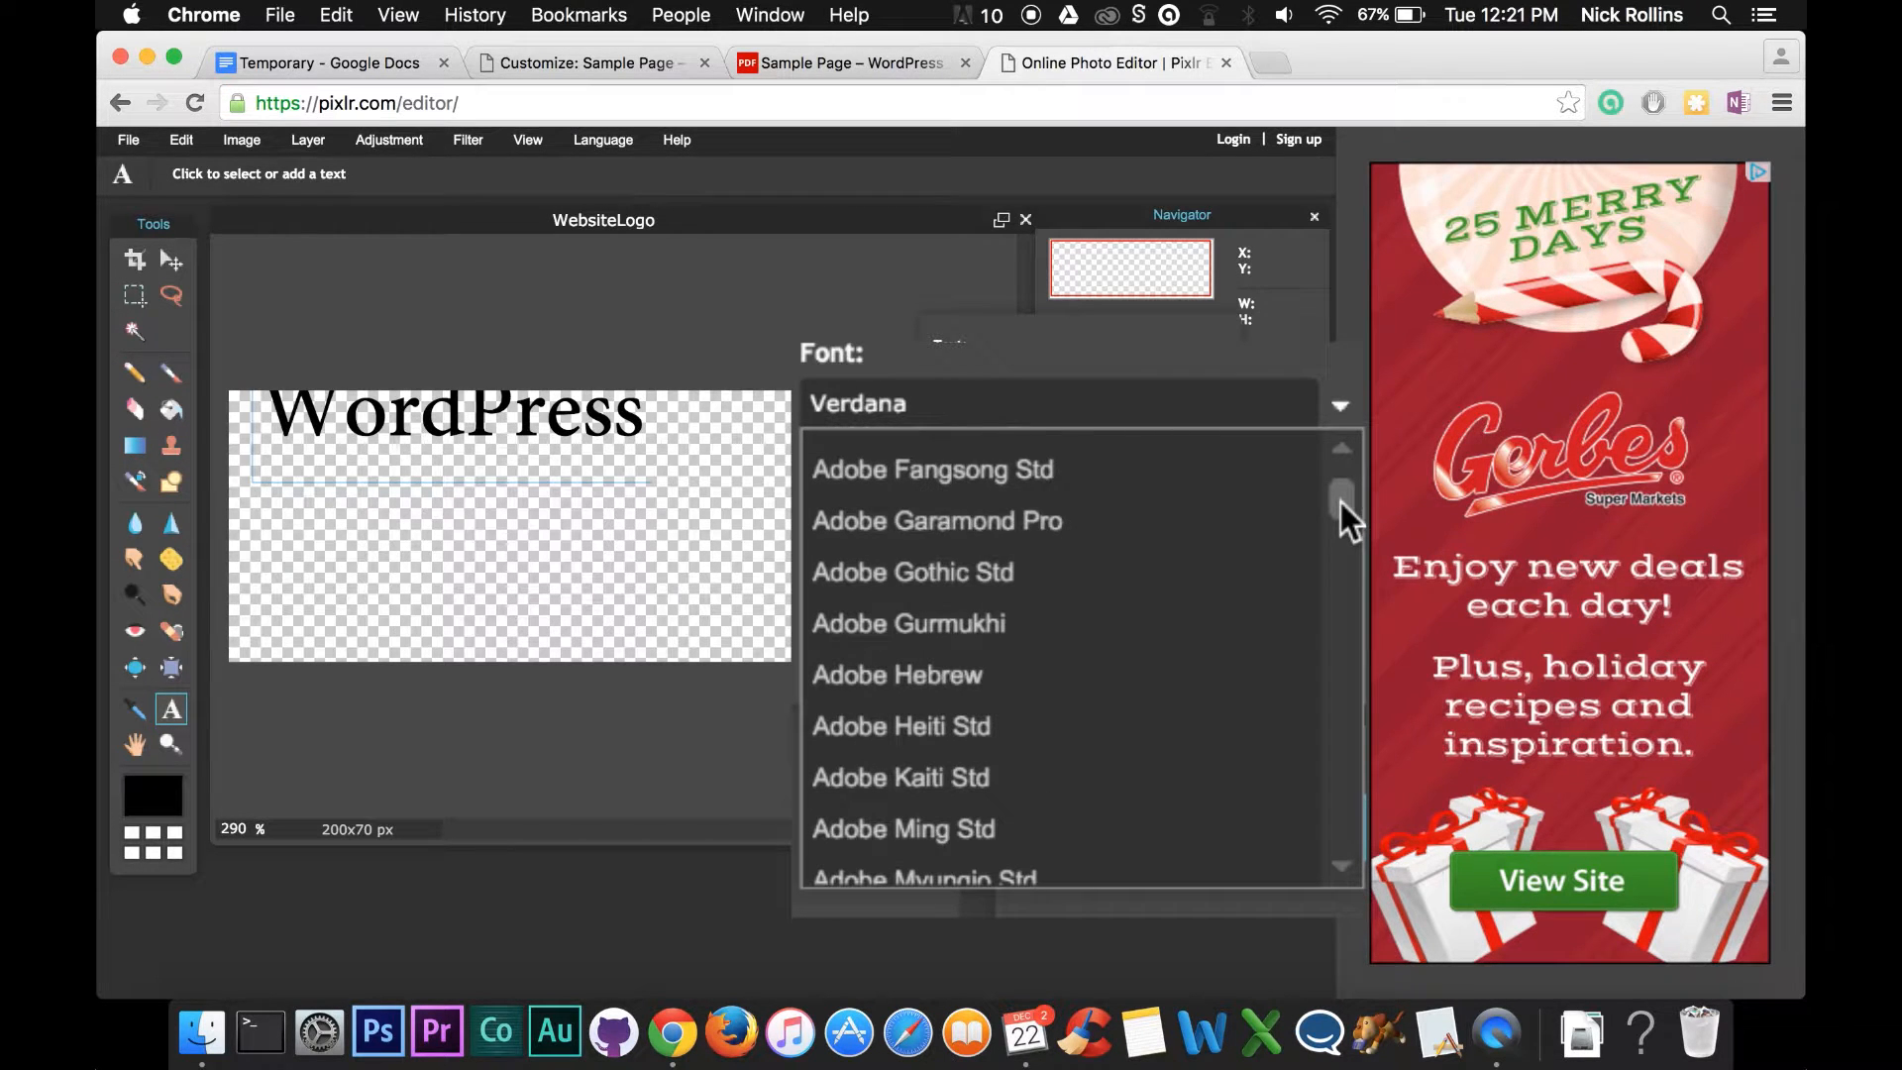
pyautogui.click(947, 683)
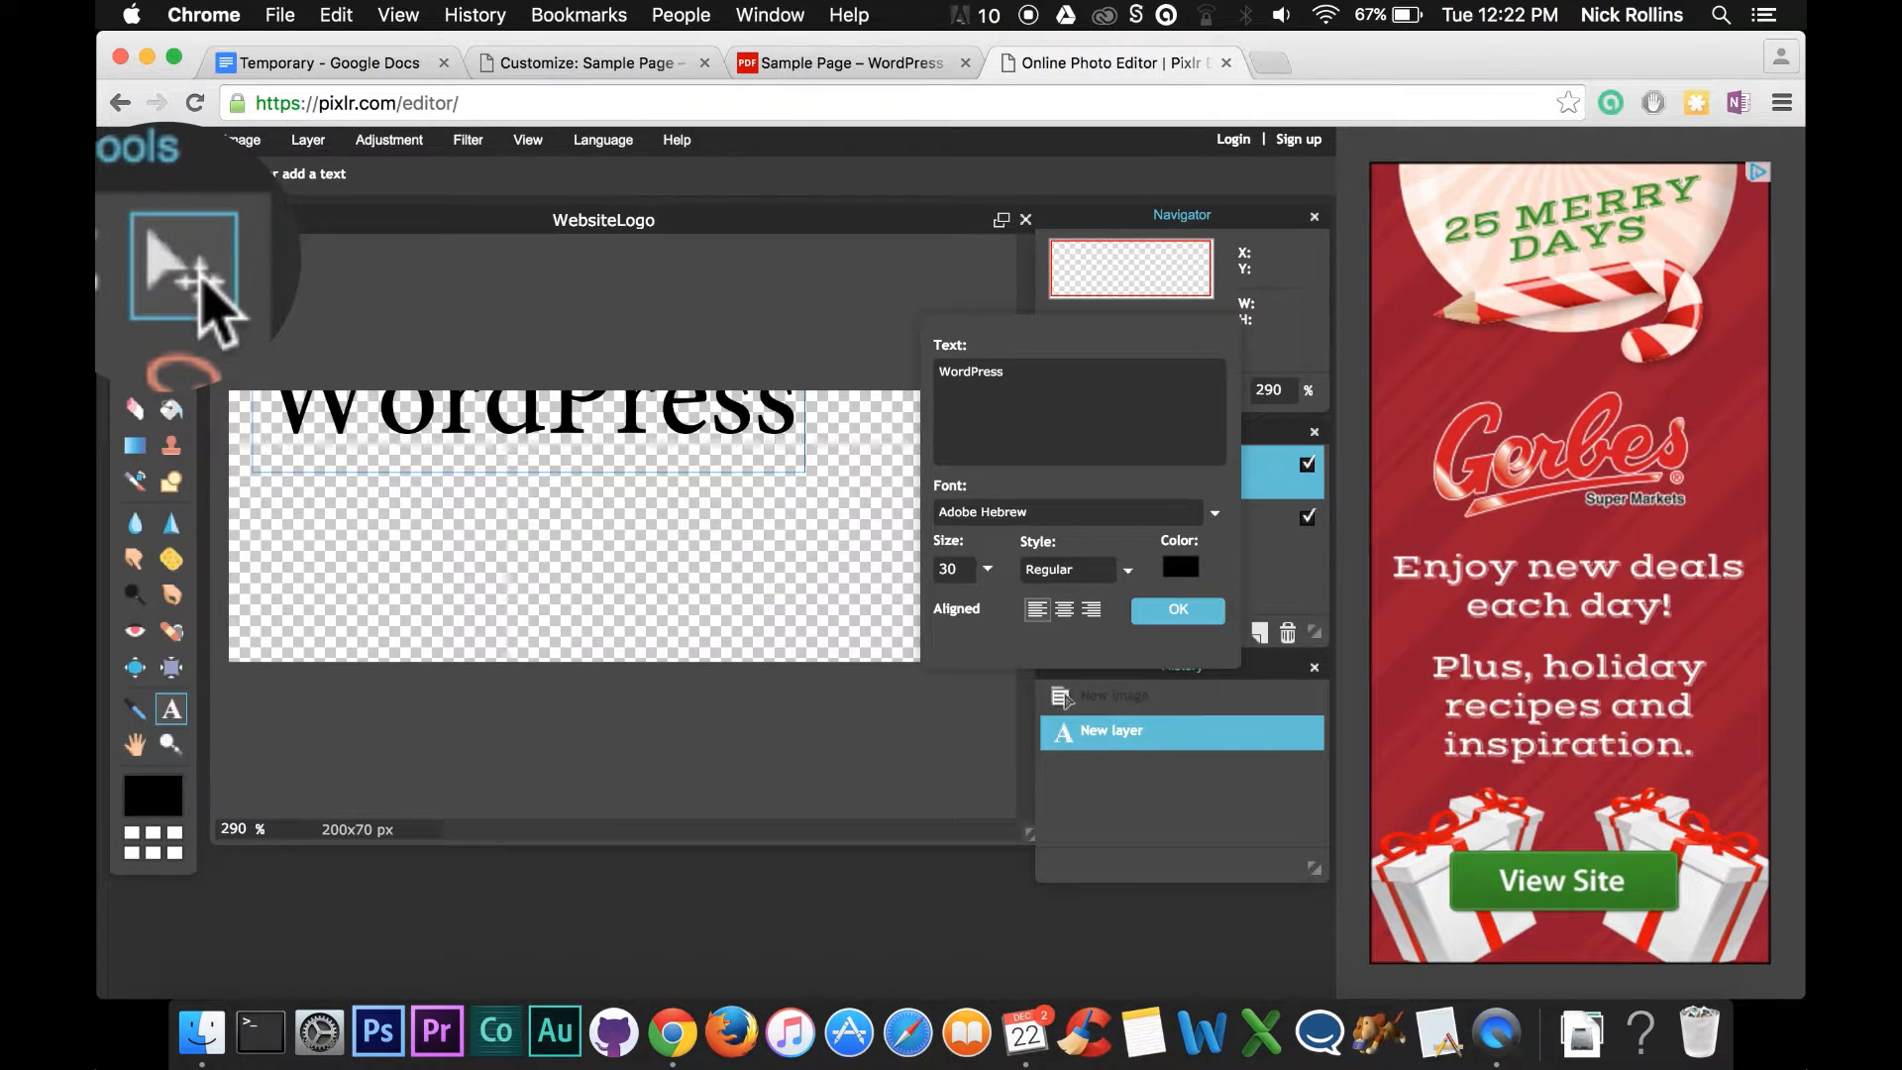
# Move the WordPress text fully onto the canvas, close to its upper-left corner.
pyautogui.click(171, 260)
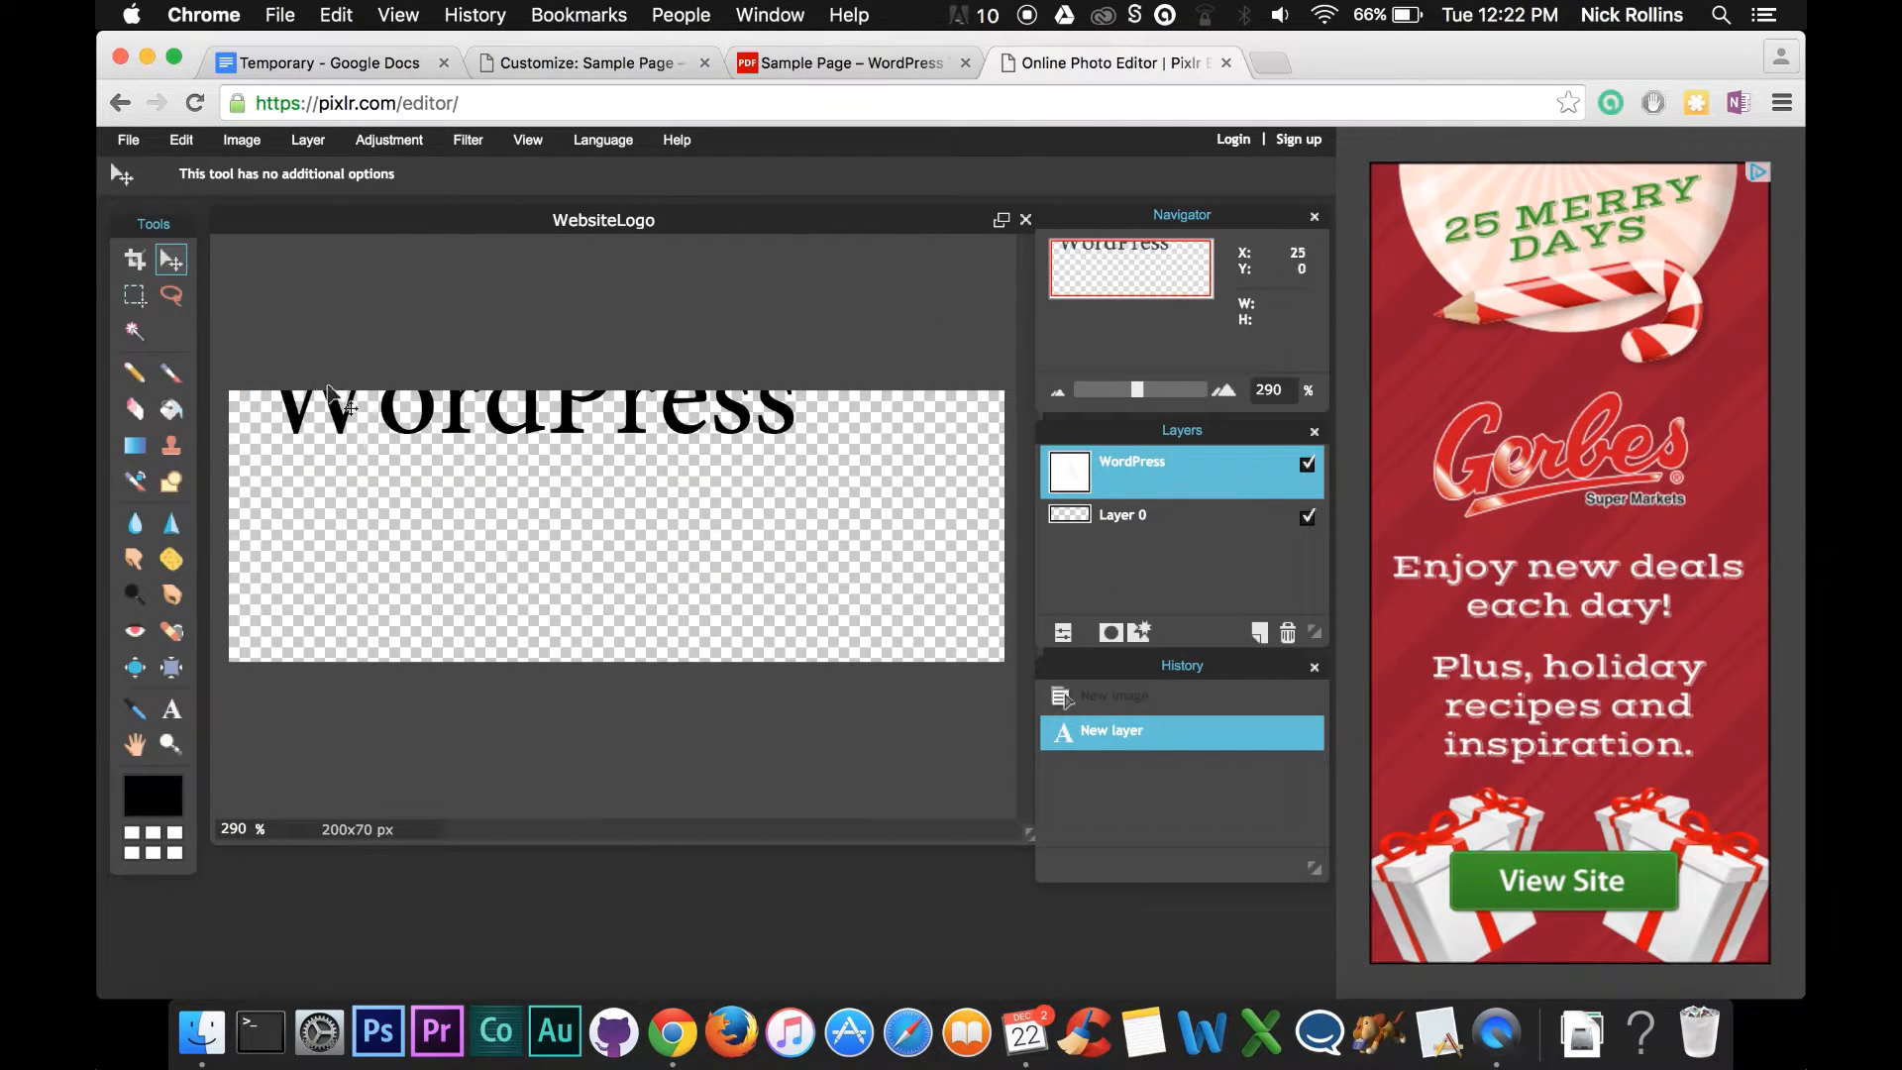
pyautogui.moveTo(354, 428); pyautogui.dragTo(392, 482)
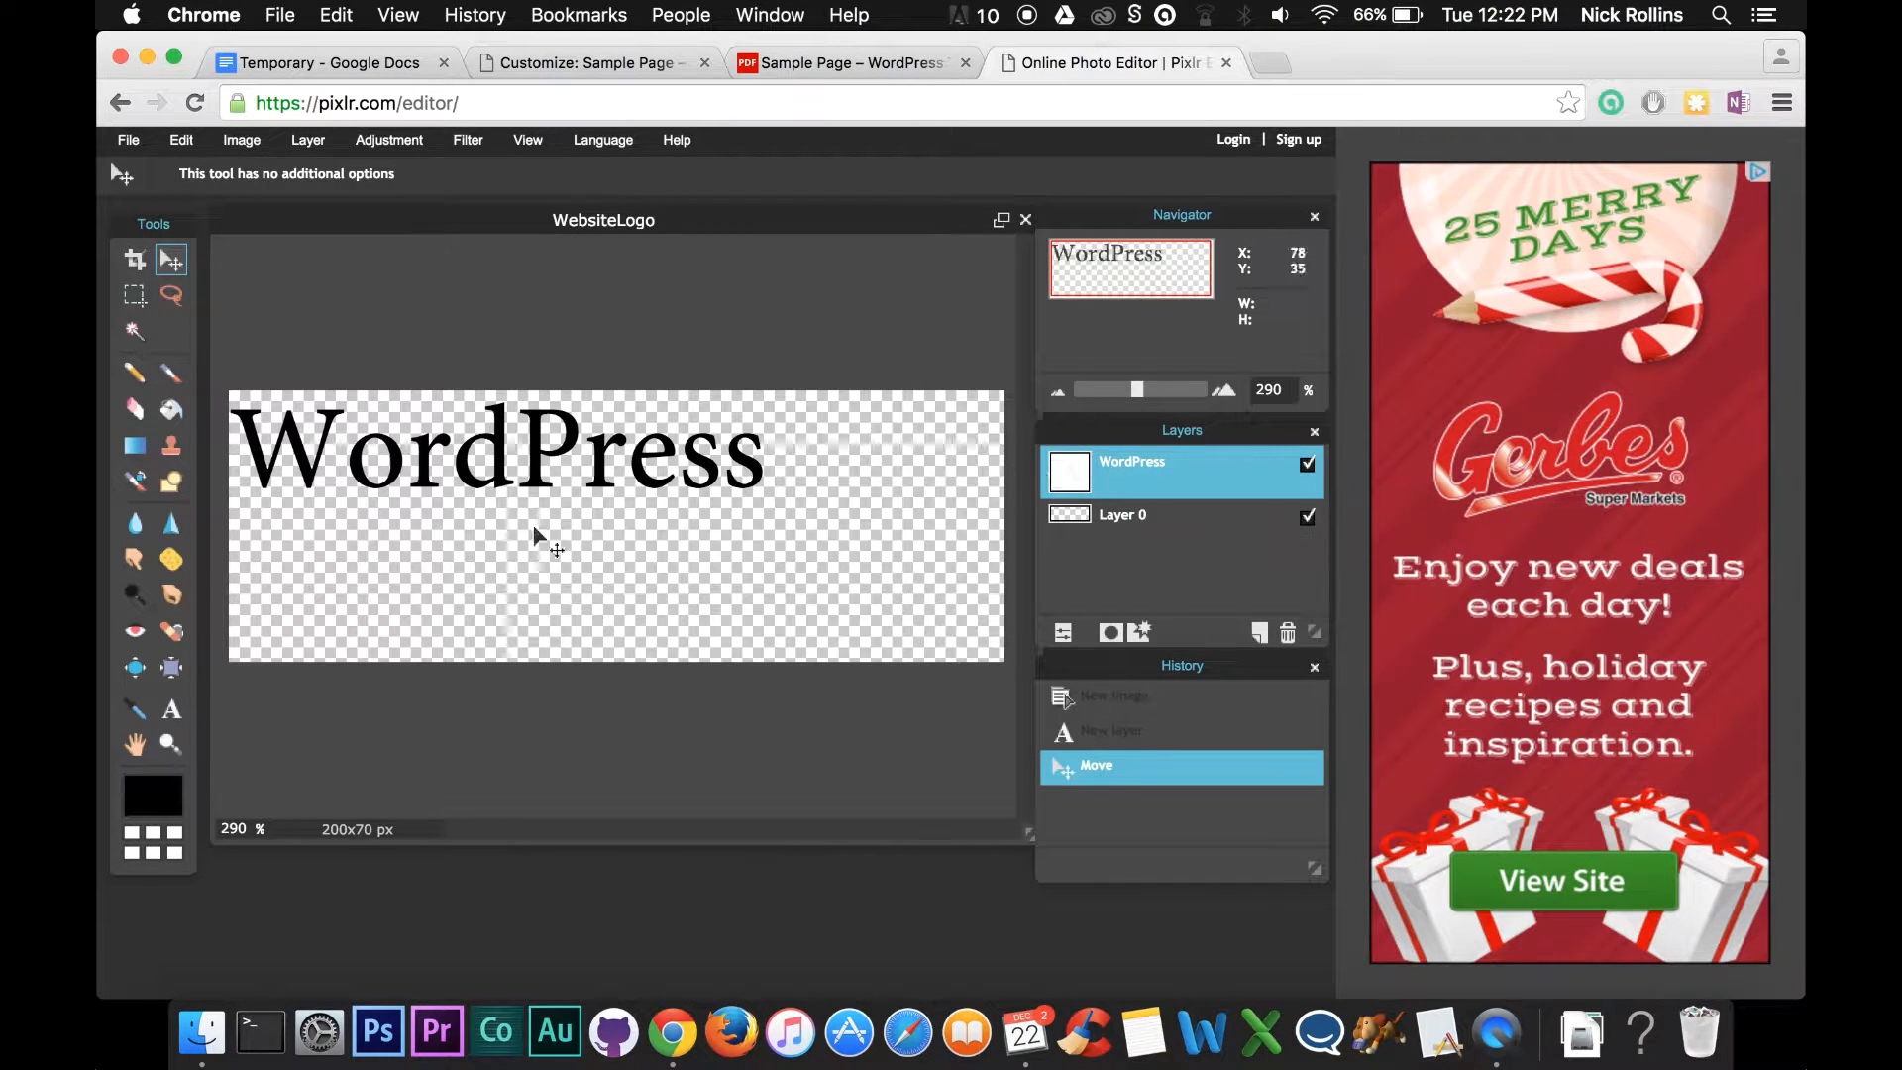
pyautogui.moveTo(570, 475)
pyautogui.mouseDown()
pyautogui.moveTo(719, 580)
pyautogui.moveTo(574, 464)
pyautogui.mouseUp()
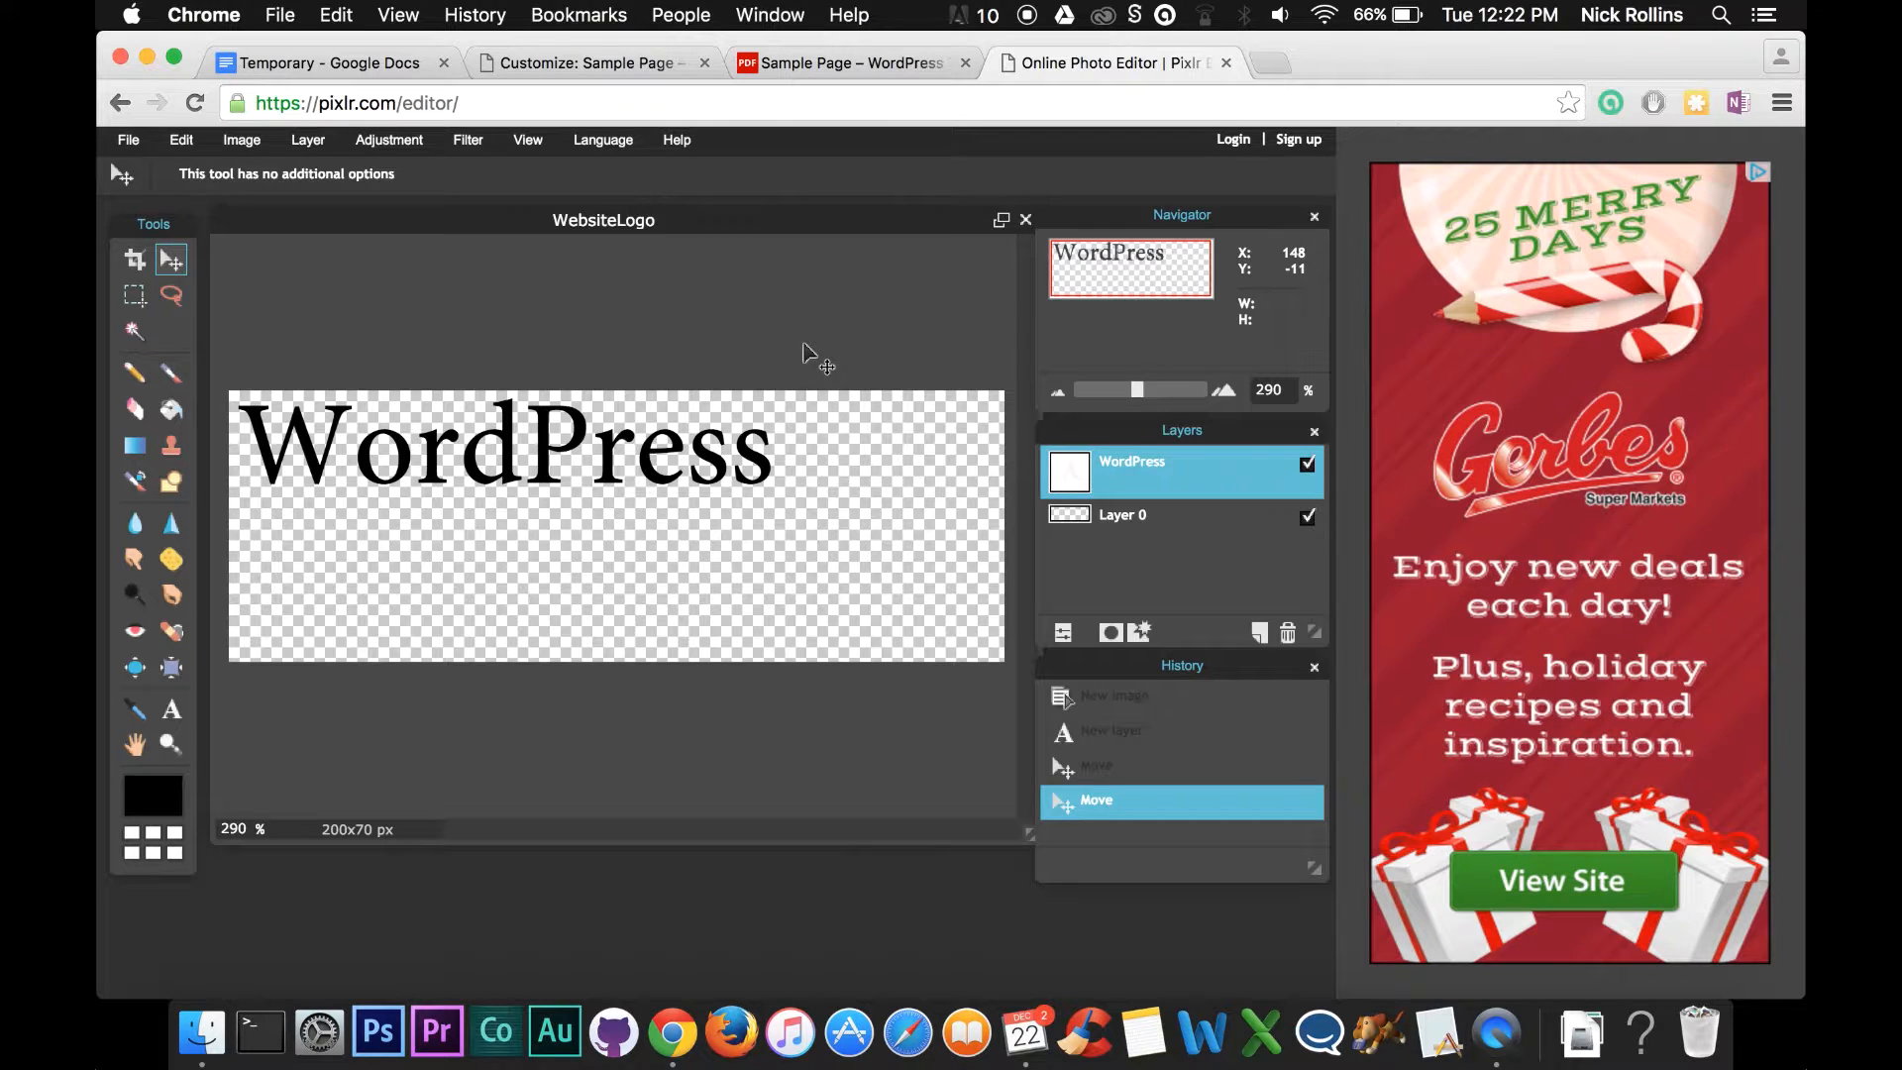
# Nudge the WordPress text down, up, right and left in 1 px increments.
pyautogui.press('Down')
pyautogui.press('Down')
pyautogui.press('Down')
pyautogui.press('Down')
pyautogui.press('Down')
pyautogui.press('Down')
pyautogui.press('Down')
pyautogui.press('Down')
pyautogui.press('Down')
pyautogui.press('Down')
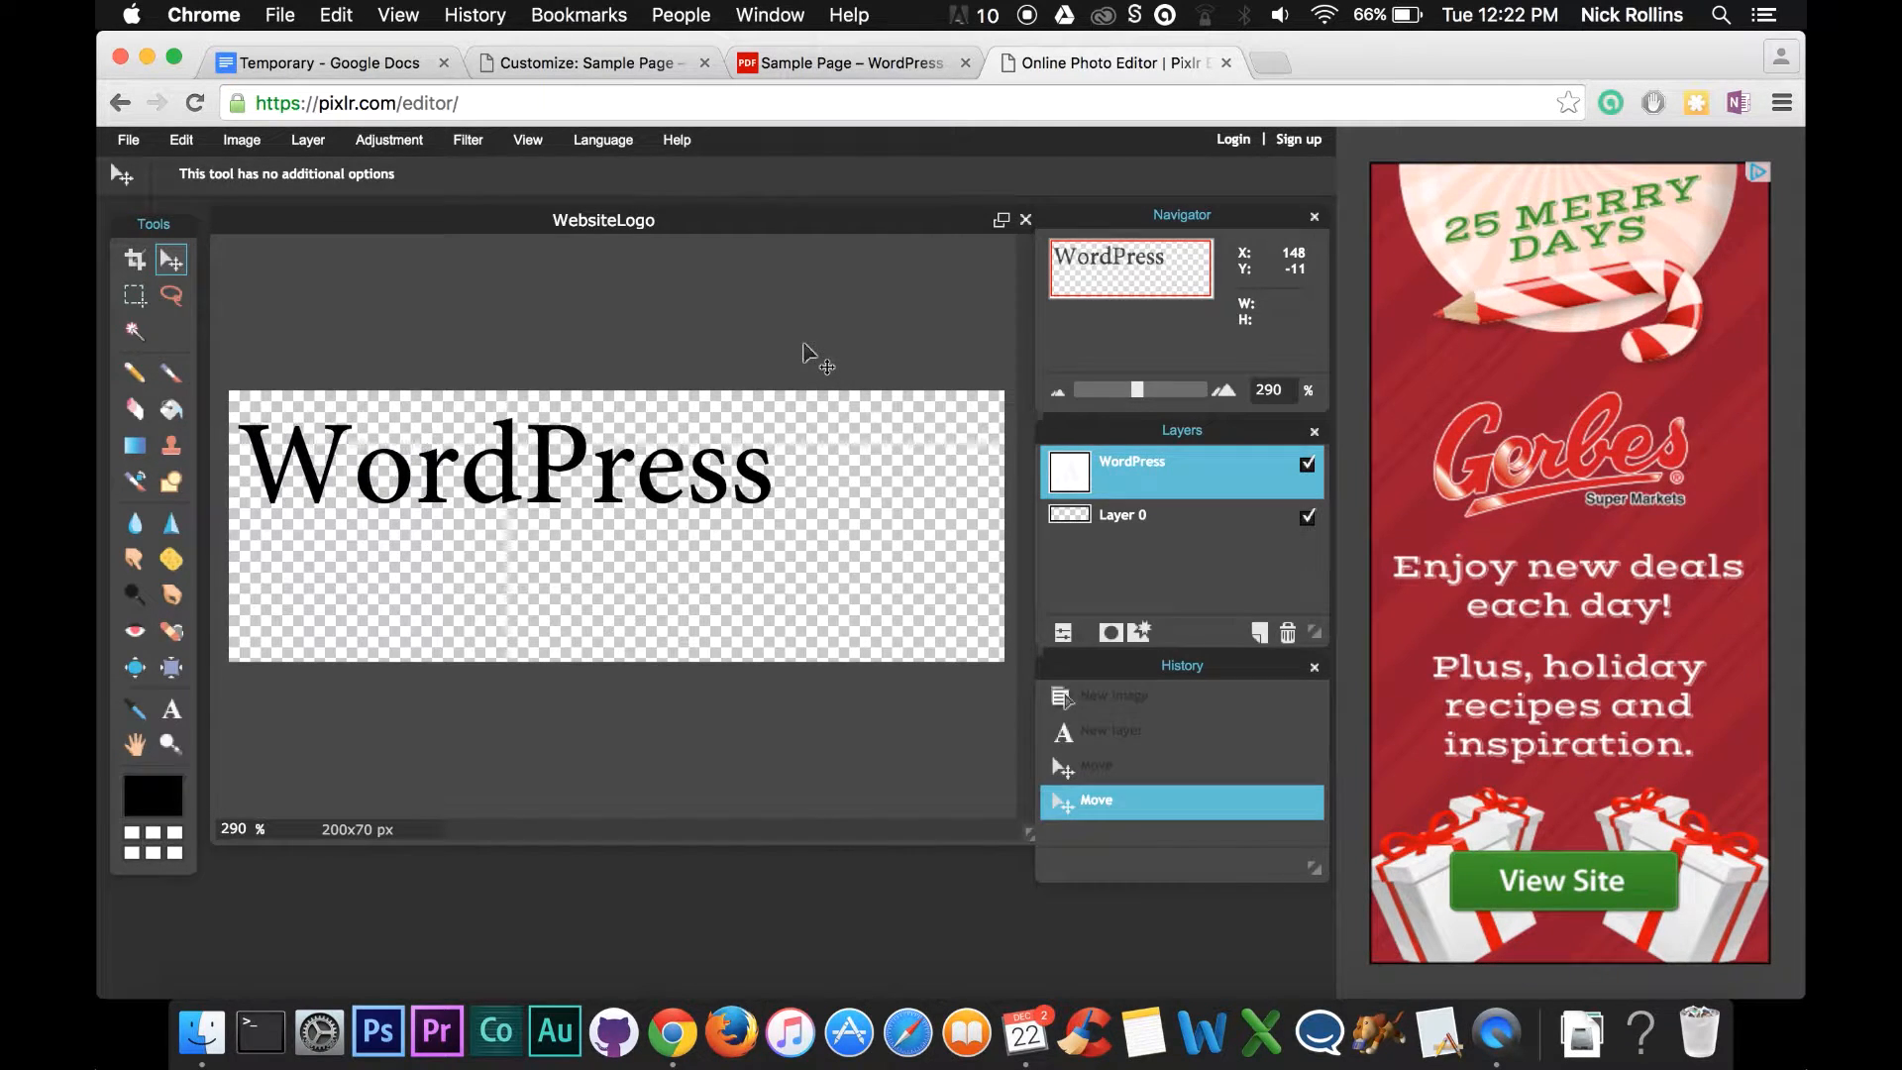
pyautogui.press('Down')
pyautogui.press('Down')
pyautogui.press('Down')
pyautogui.press('Down')
pyautogui.press('Up')
pyautogui.press('Up')
pyautogui.press('Up')
pyautogui.press('Up')
pyautogui.press('Up')
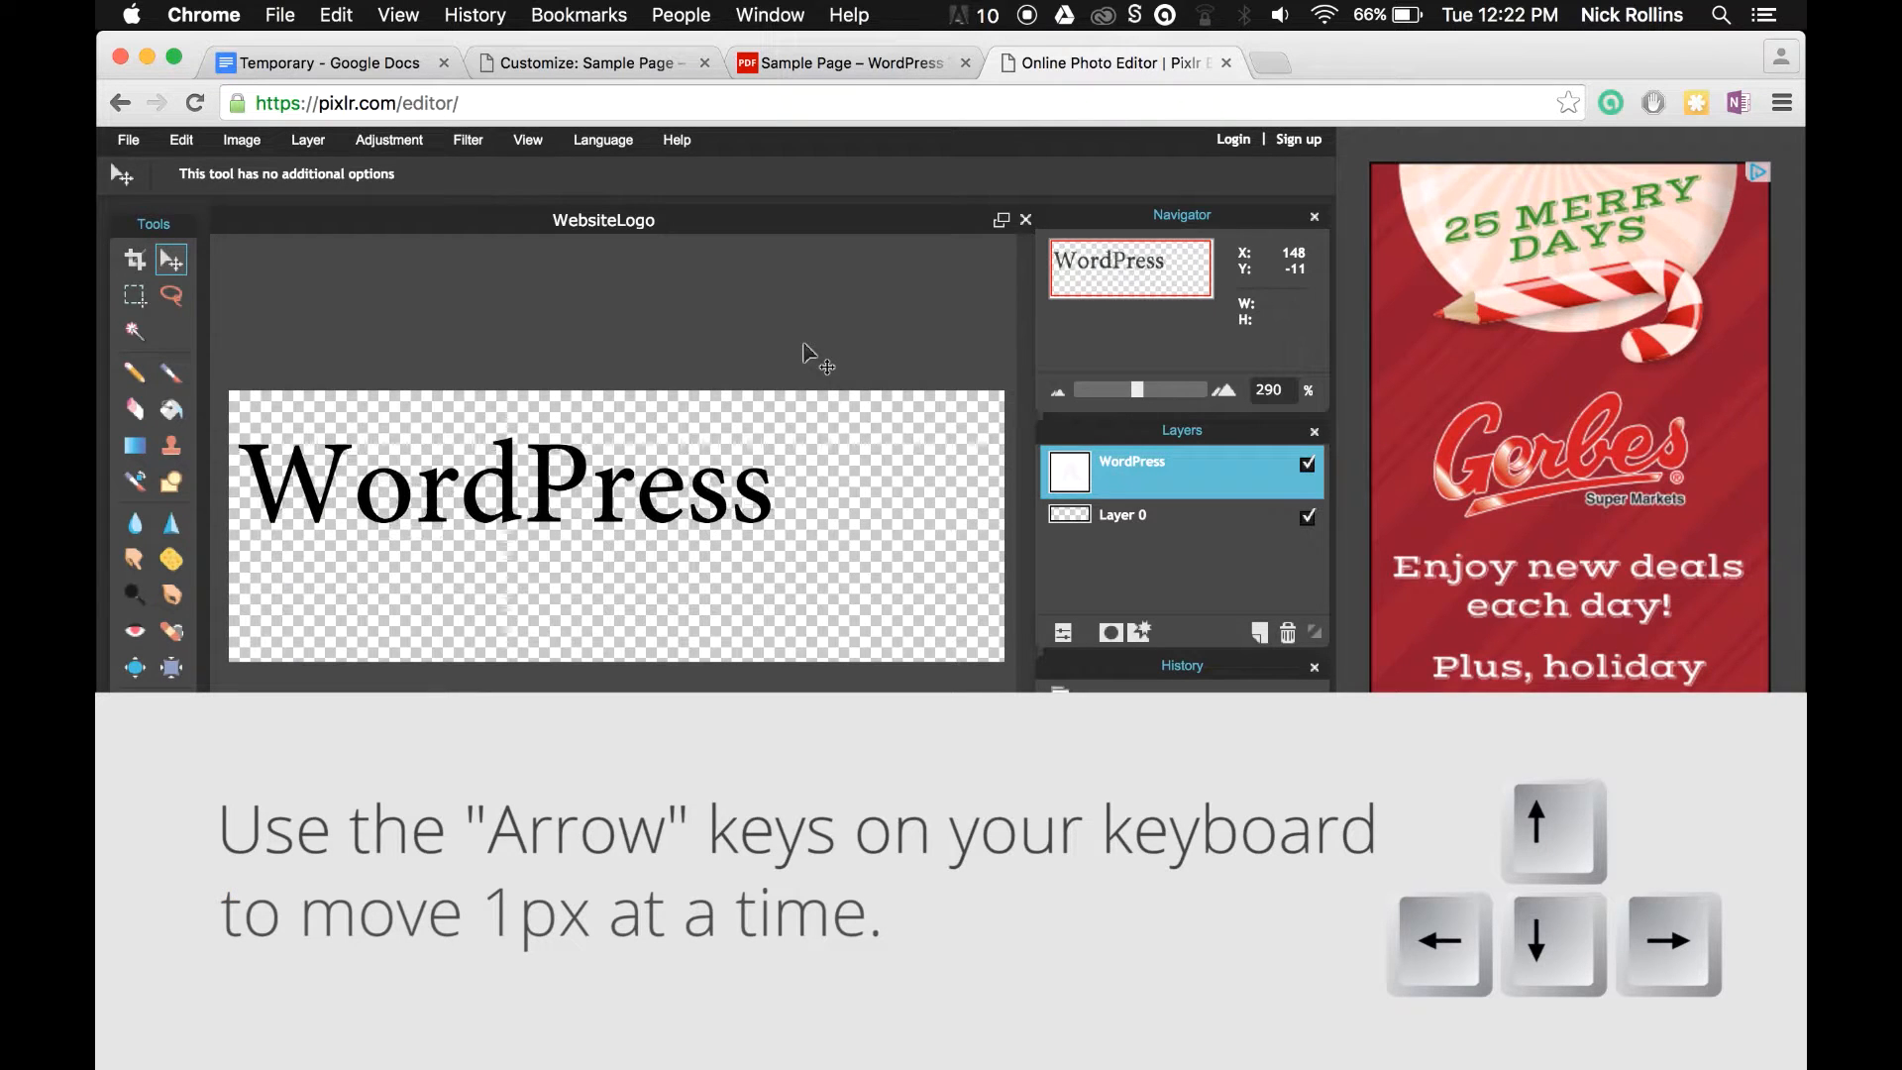
pyautogui.press('Up')
pyautogui.press('Up')
pyautogui.press('Up')
pyautogui.press('Up')
pyautogui.press('Up')
pyautogui.press('Up')
pyautogui.press('Right')
pyautogui.press('Right')
pyautogui.press('Right')
pyautogui.press('Right')
pyautogui.press('Right')
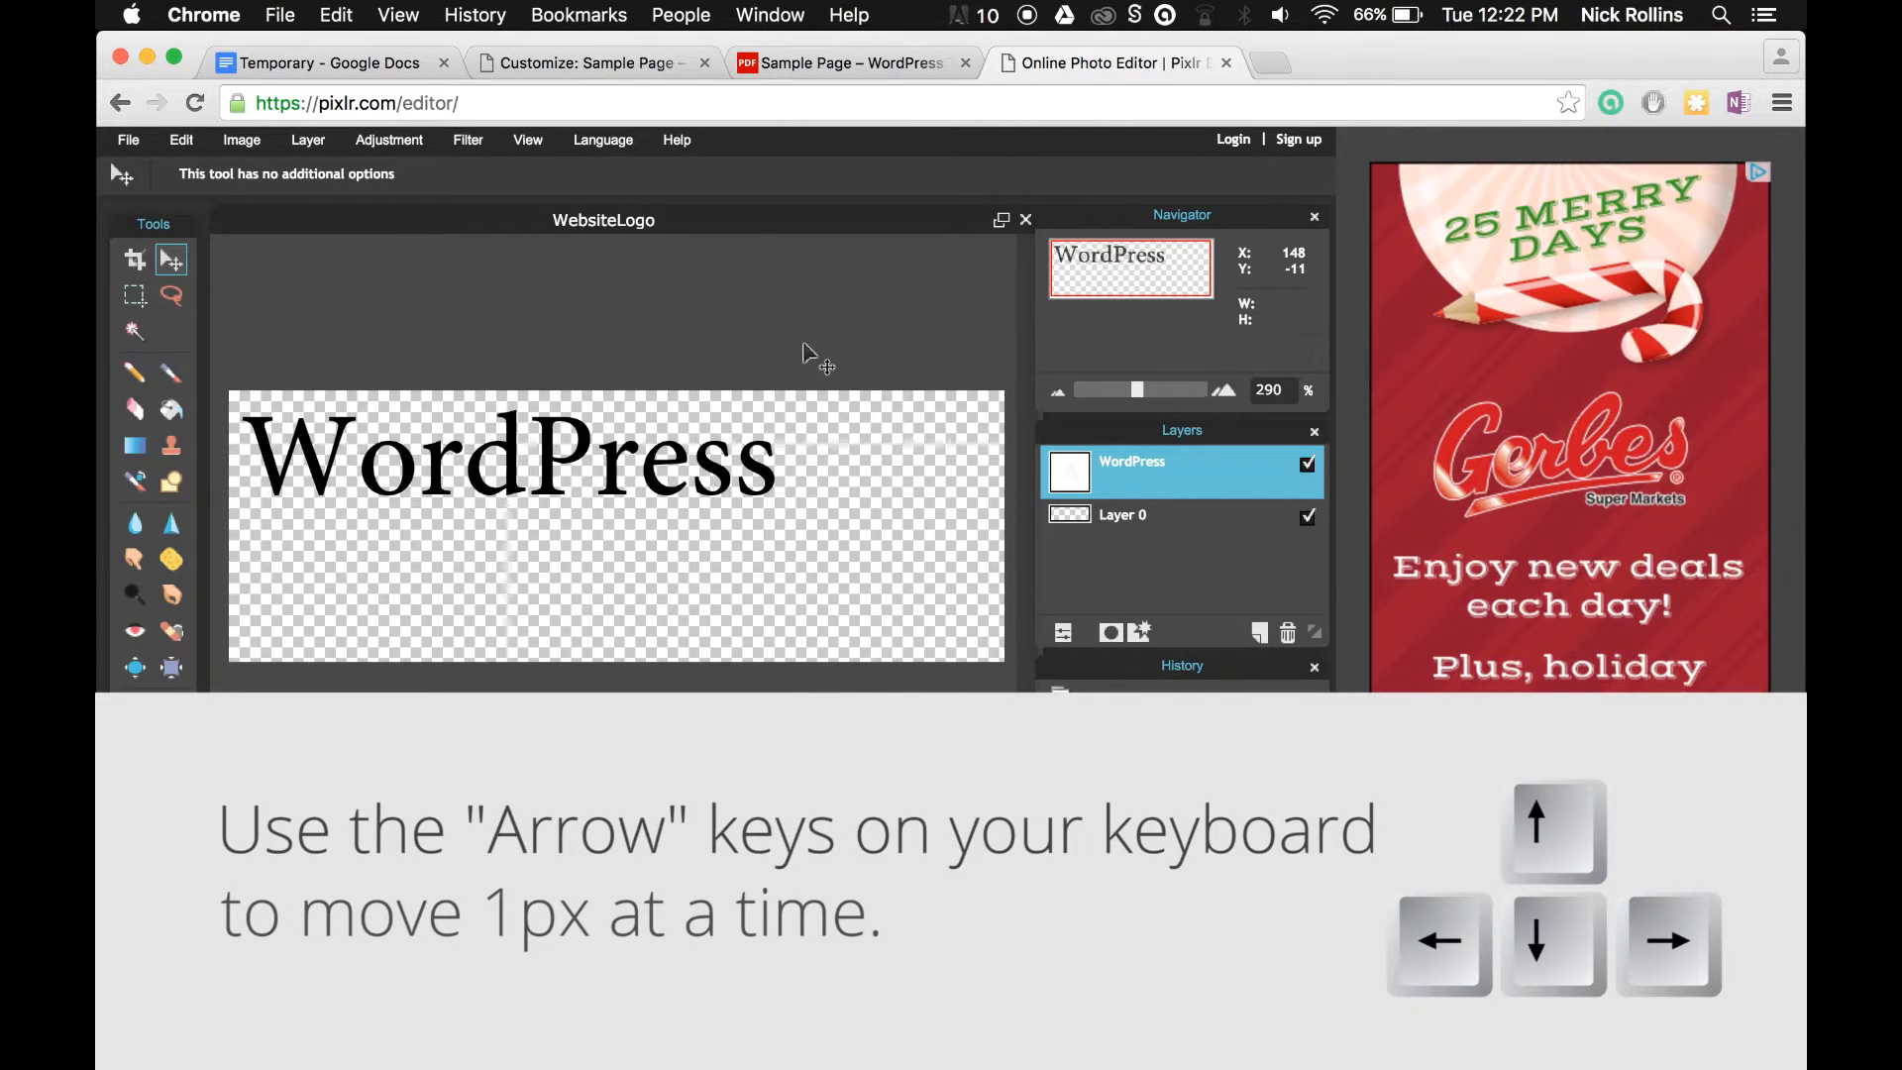
pyautogui.press('Left')
pyautogui.press('Left')
pyautogui.press('Left')
pyautogui.press('Left')
pyautogui.press('Left')
pyautogui.press('Left')
pyautogui.press('Left')
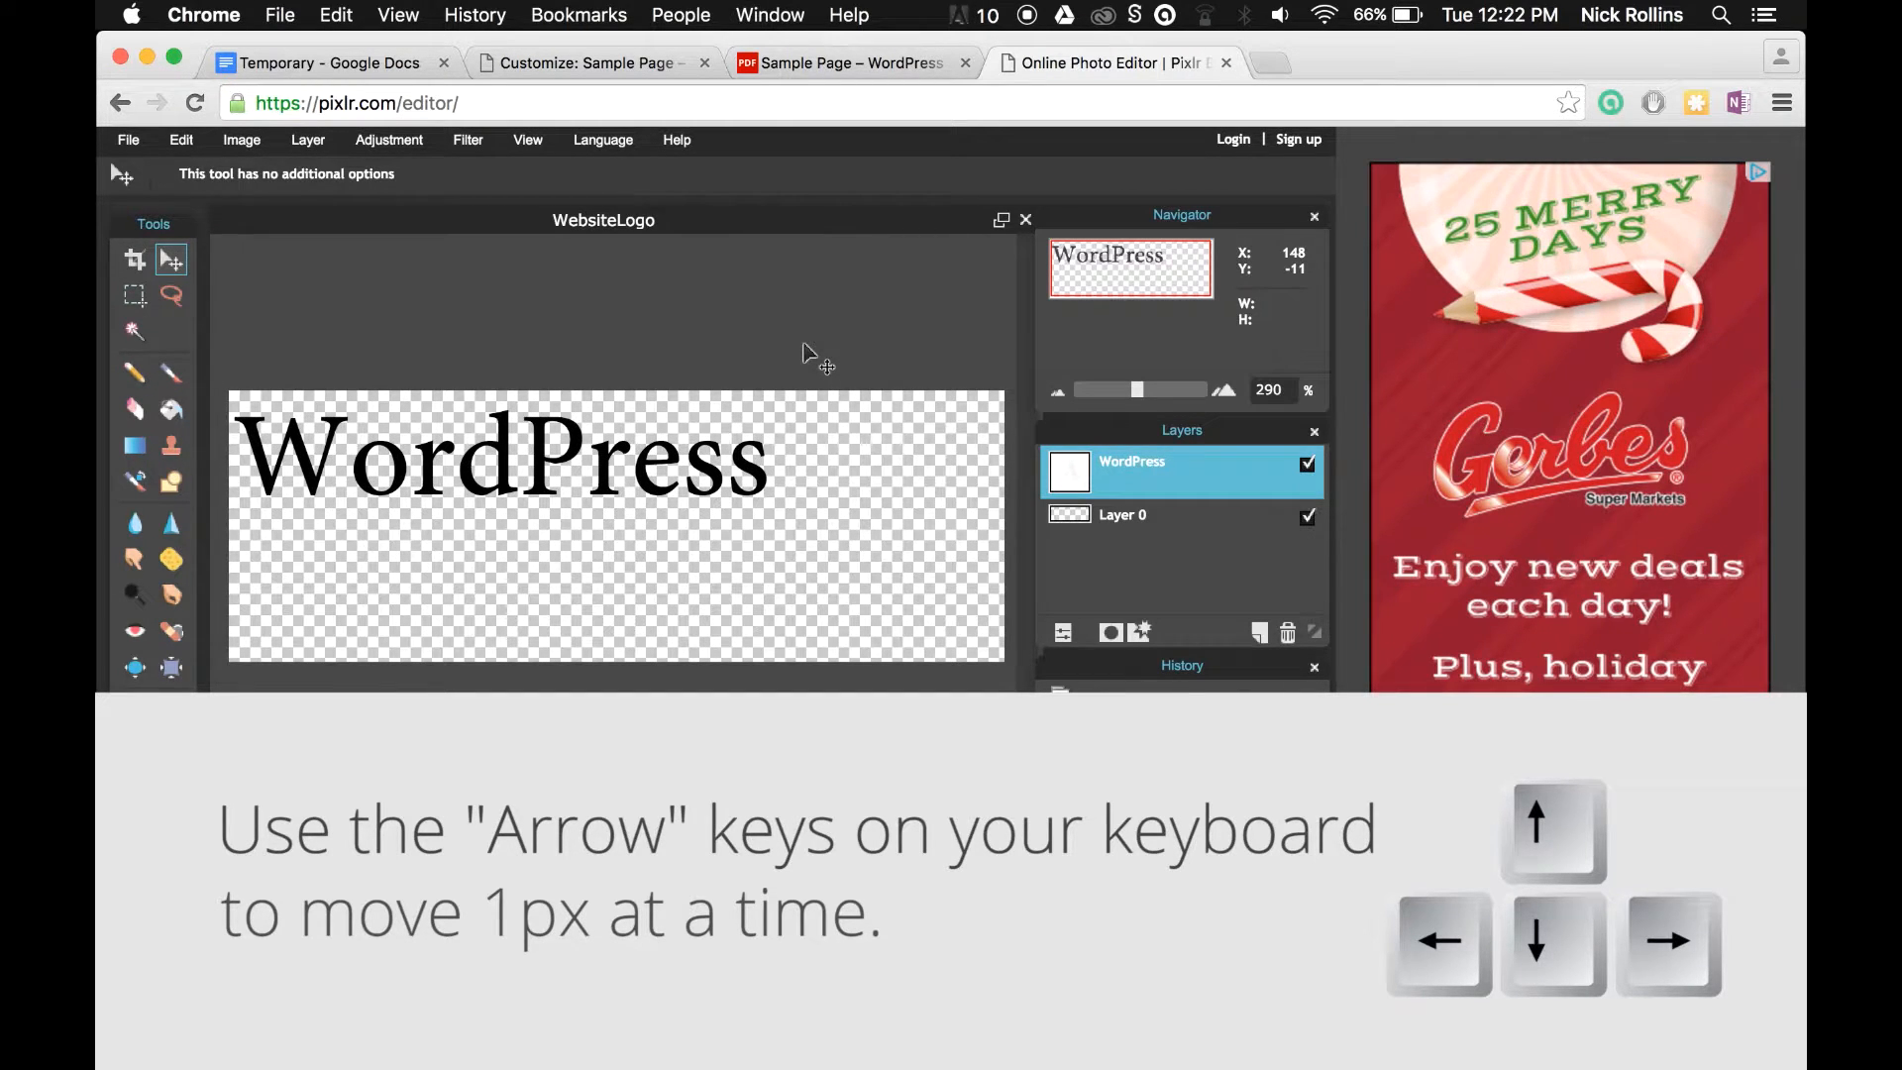
pyautogui.press('Right')
pyautogui.press('Right')
pyautogui.press('Right')
pyautogui.press('Right')
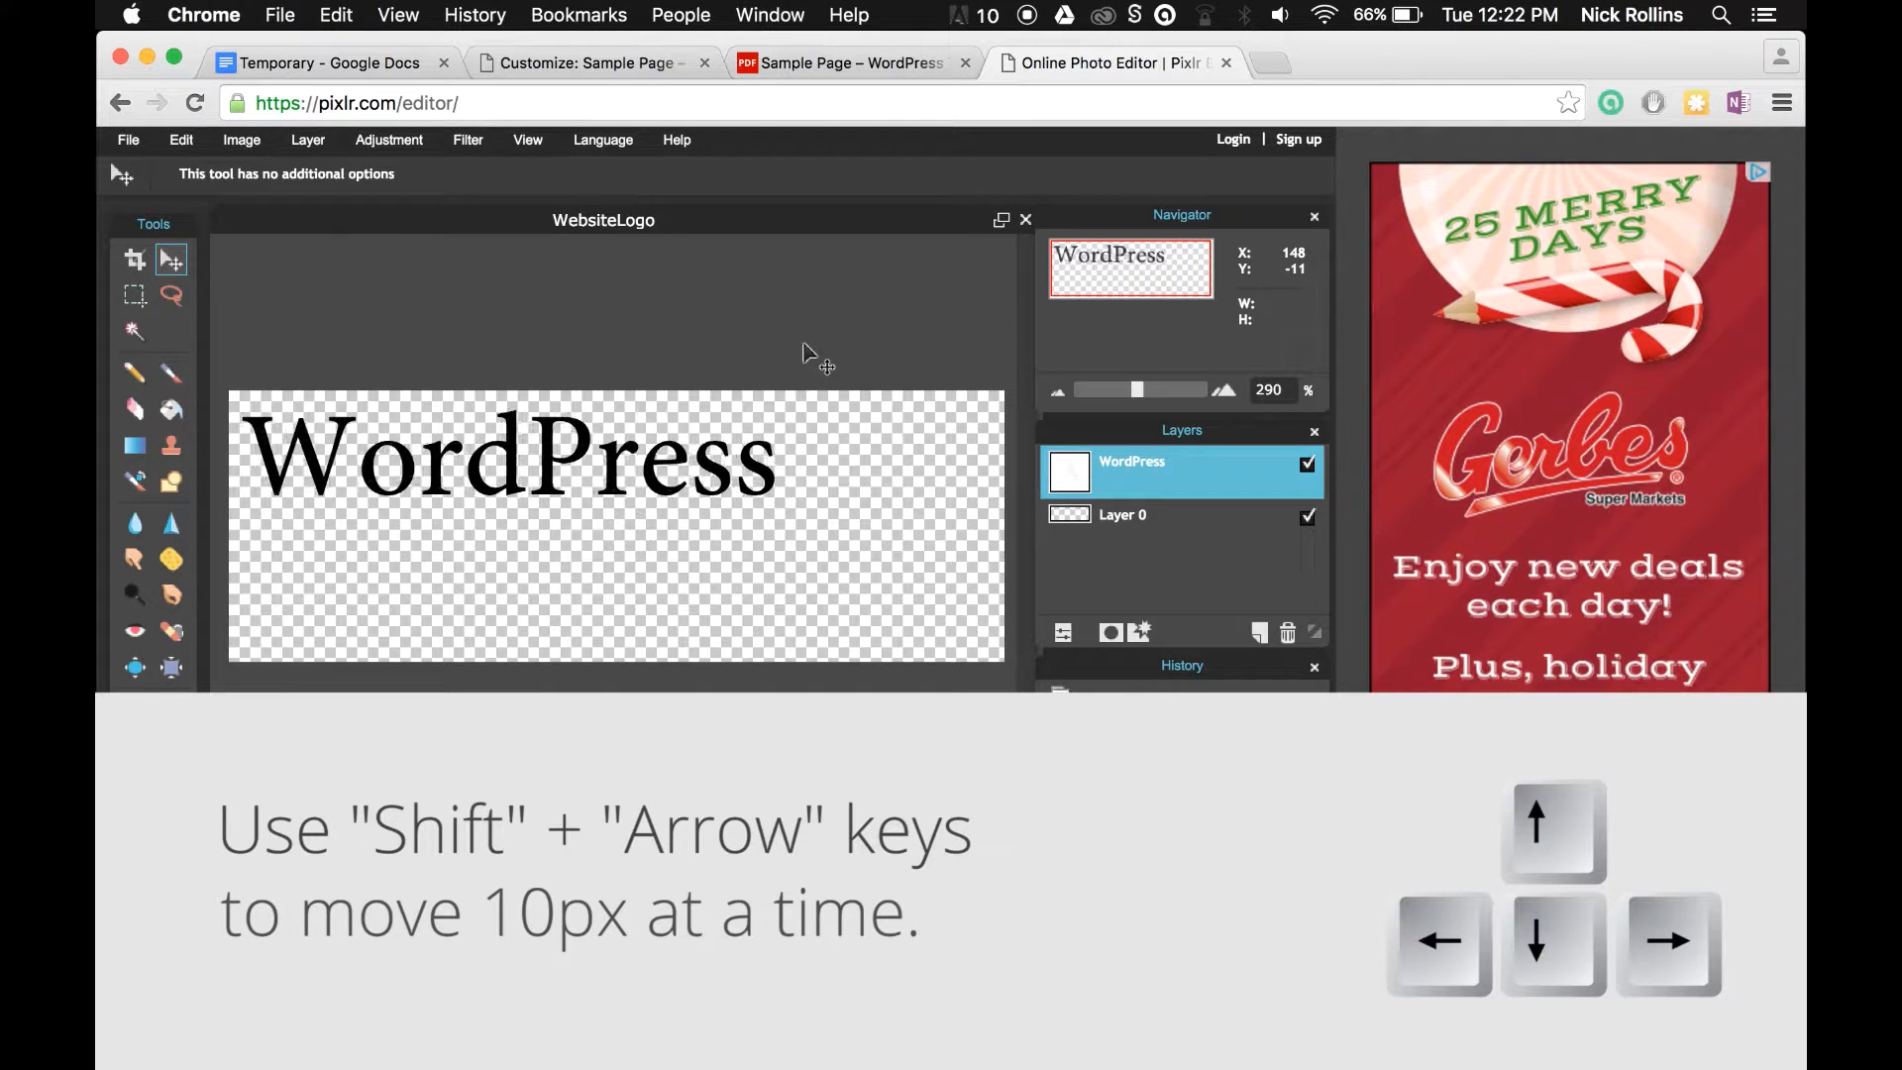
# Shift the WordPress text to the right and back to the left in 10 px increments.
pyautogui.hotkey('shift', 'Right')
pyautogui.hotkey('shift', 'Right')
pyautogui.hotkey('shift', 'Right')
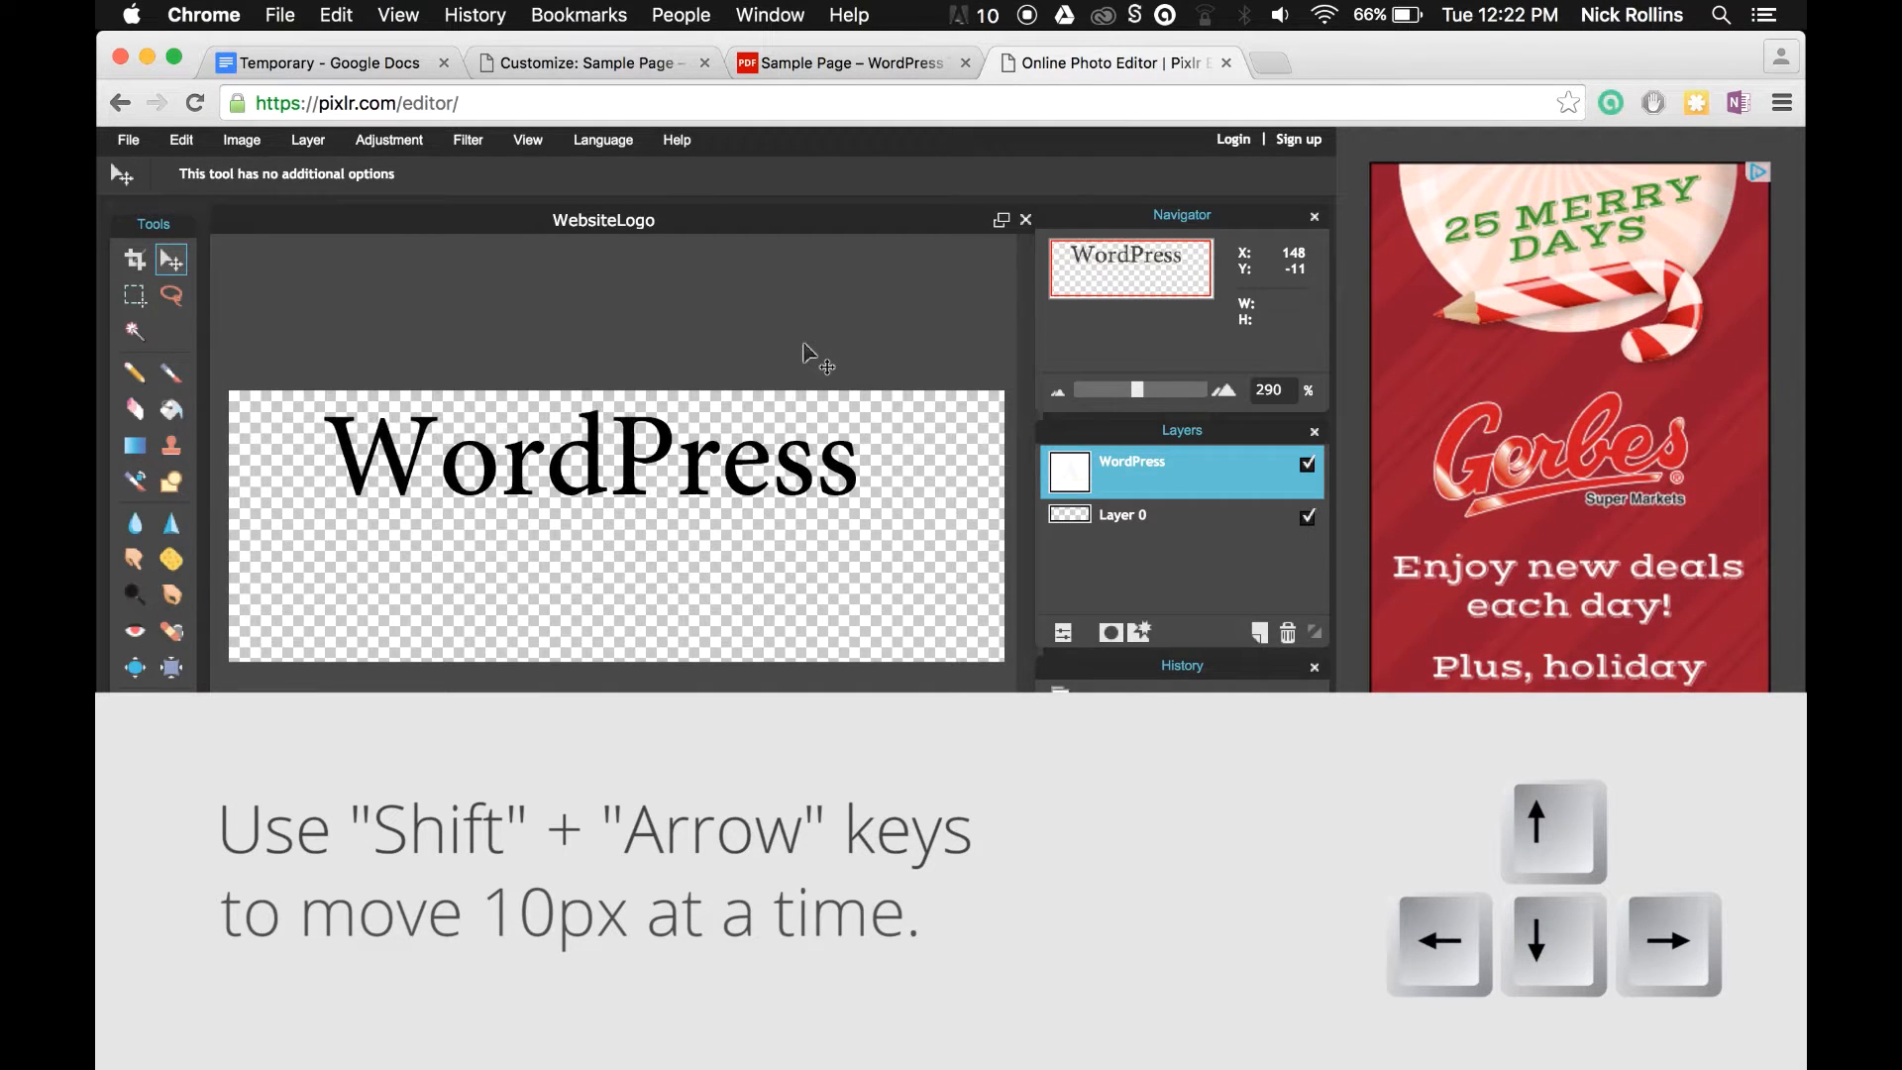
pyautogui.hotkey('shift', 'Left')
pyautogui.hotkey('shift', 'Left')
pyautogui.hotkey('shift', 'Left')
pyautogui.hotkey('shift', 'Left')
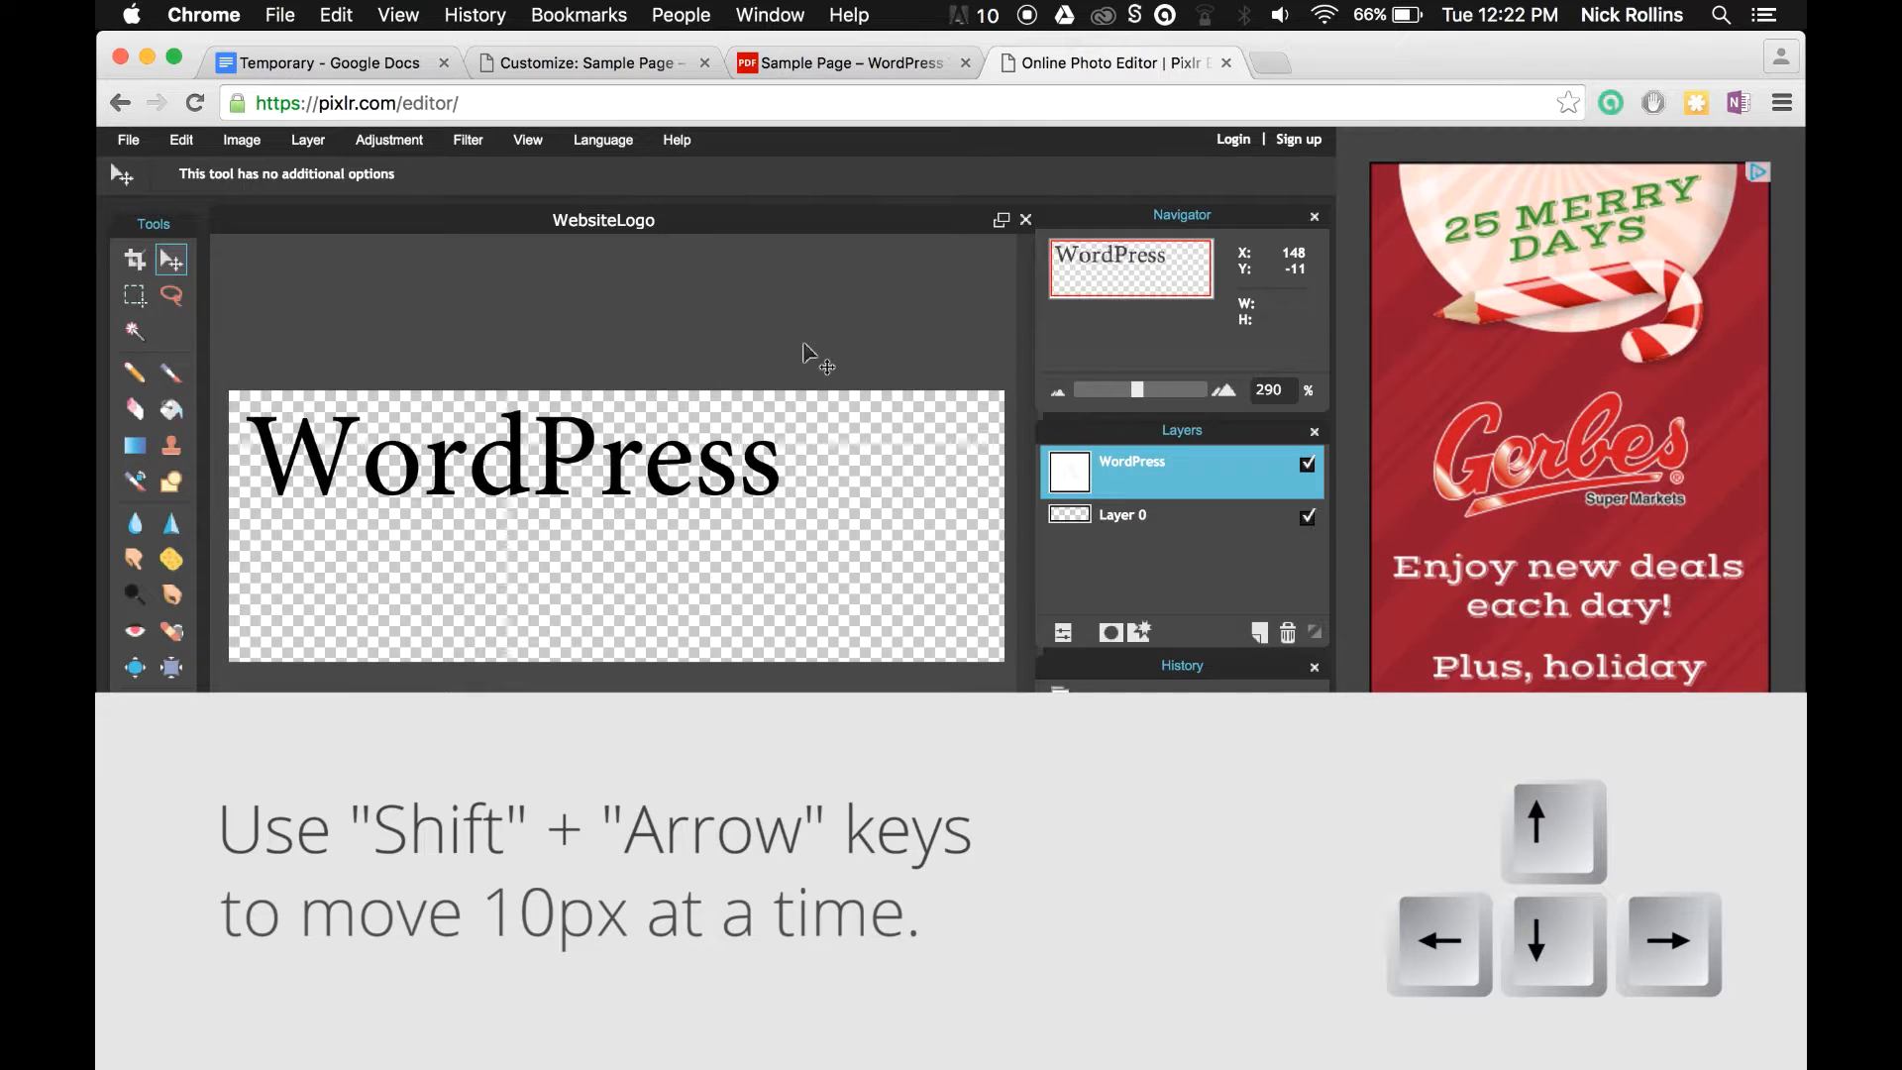
# Nudge the WordPress text left and up until it sits in the upper-left corner of the canvas.
pyautogui.hotkey('shift', 'Right')
pyautogui.press('Left')
pyautogui.press('Left')
pyautogui.press('Left')
pyautogui.press('Up')
pyautogui.press('Up')
pyautogui.press('Up')
pyautogui.press('Up')
pyautogui.press('Up')
pyautogui.press('Up')
pyautogui.press('Up')
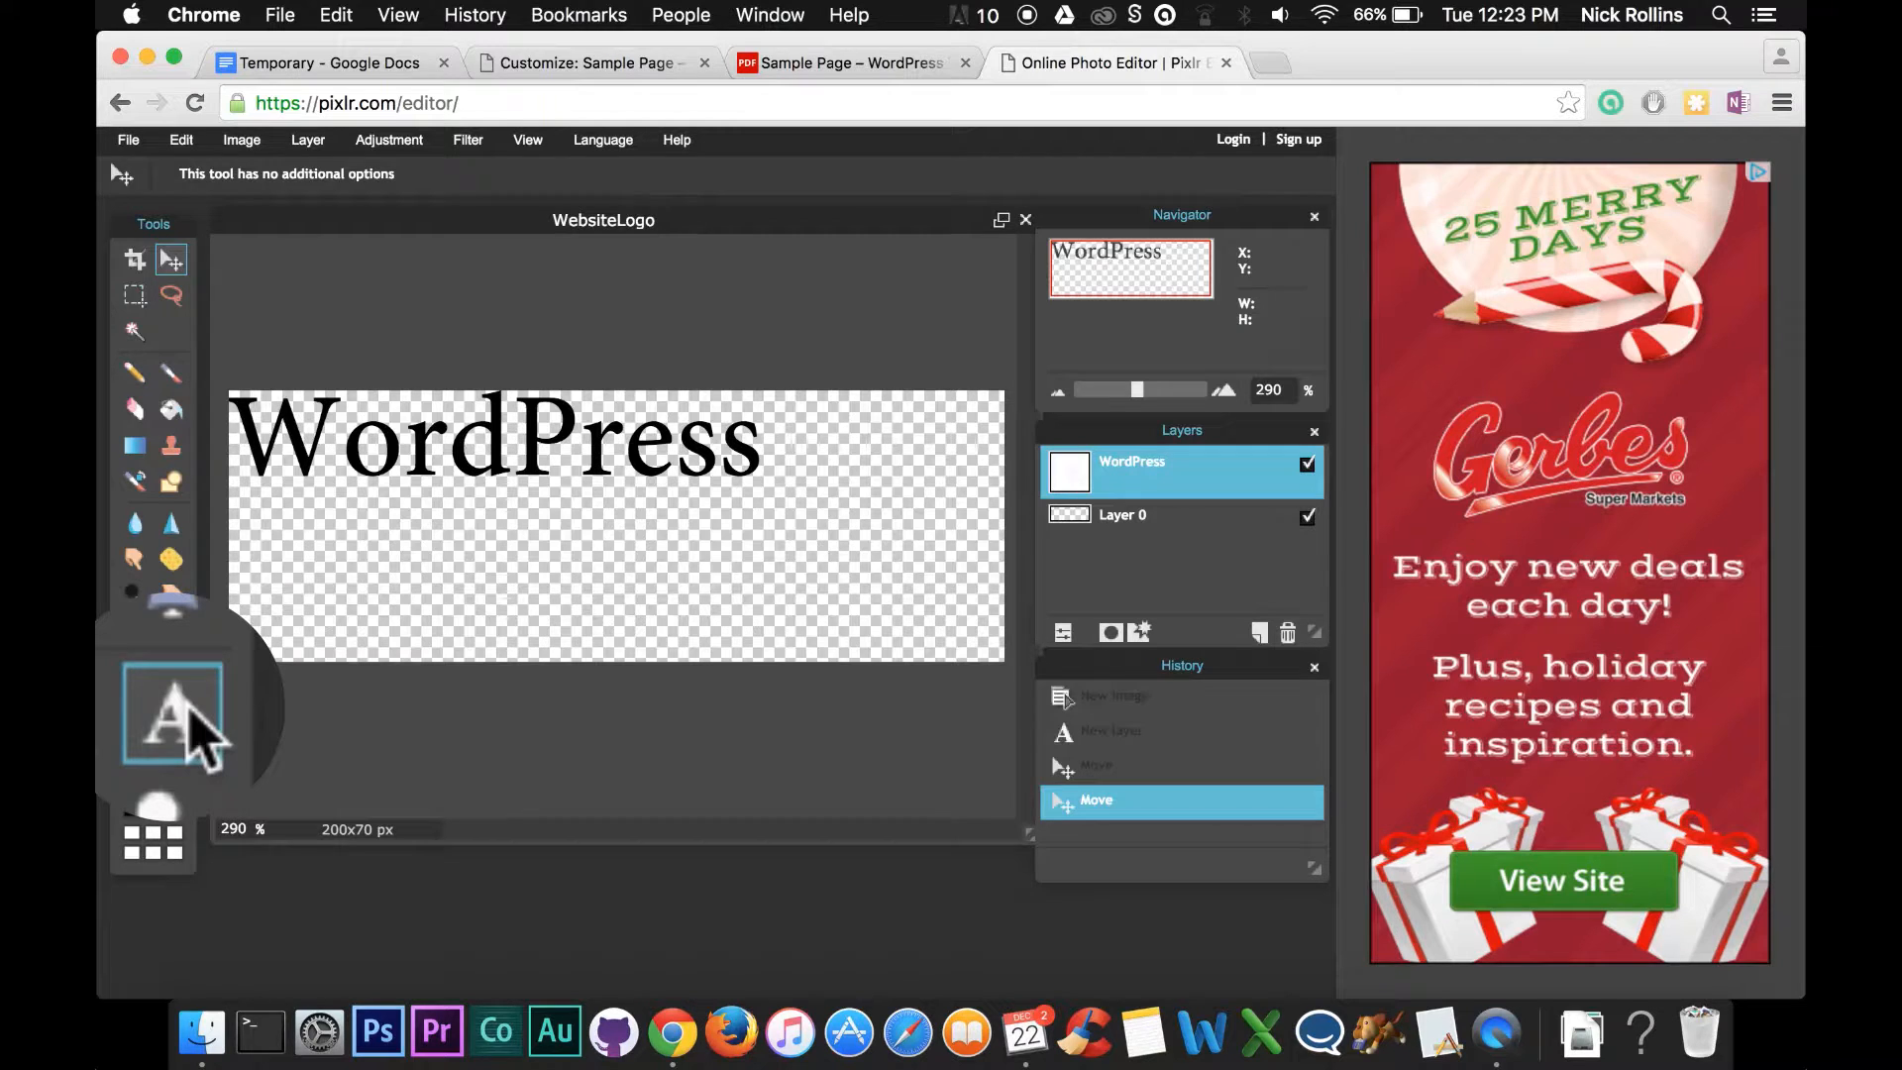
# Add a second text layer reading "Tutorial" below the WordPress text.
pyautogui.click(138, 664)
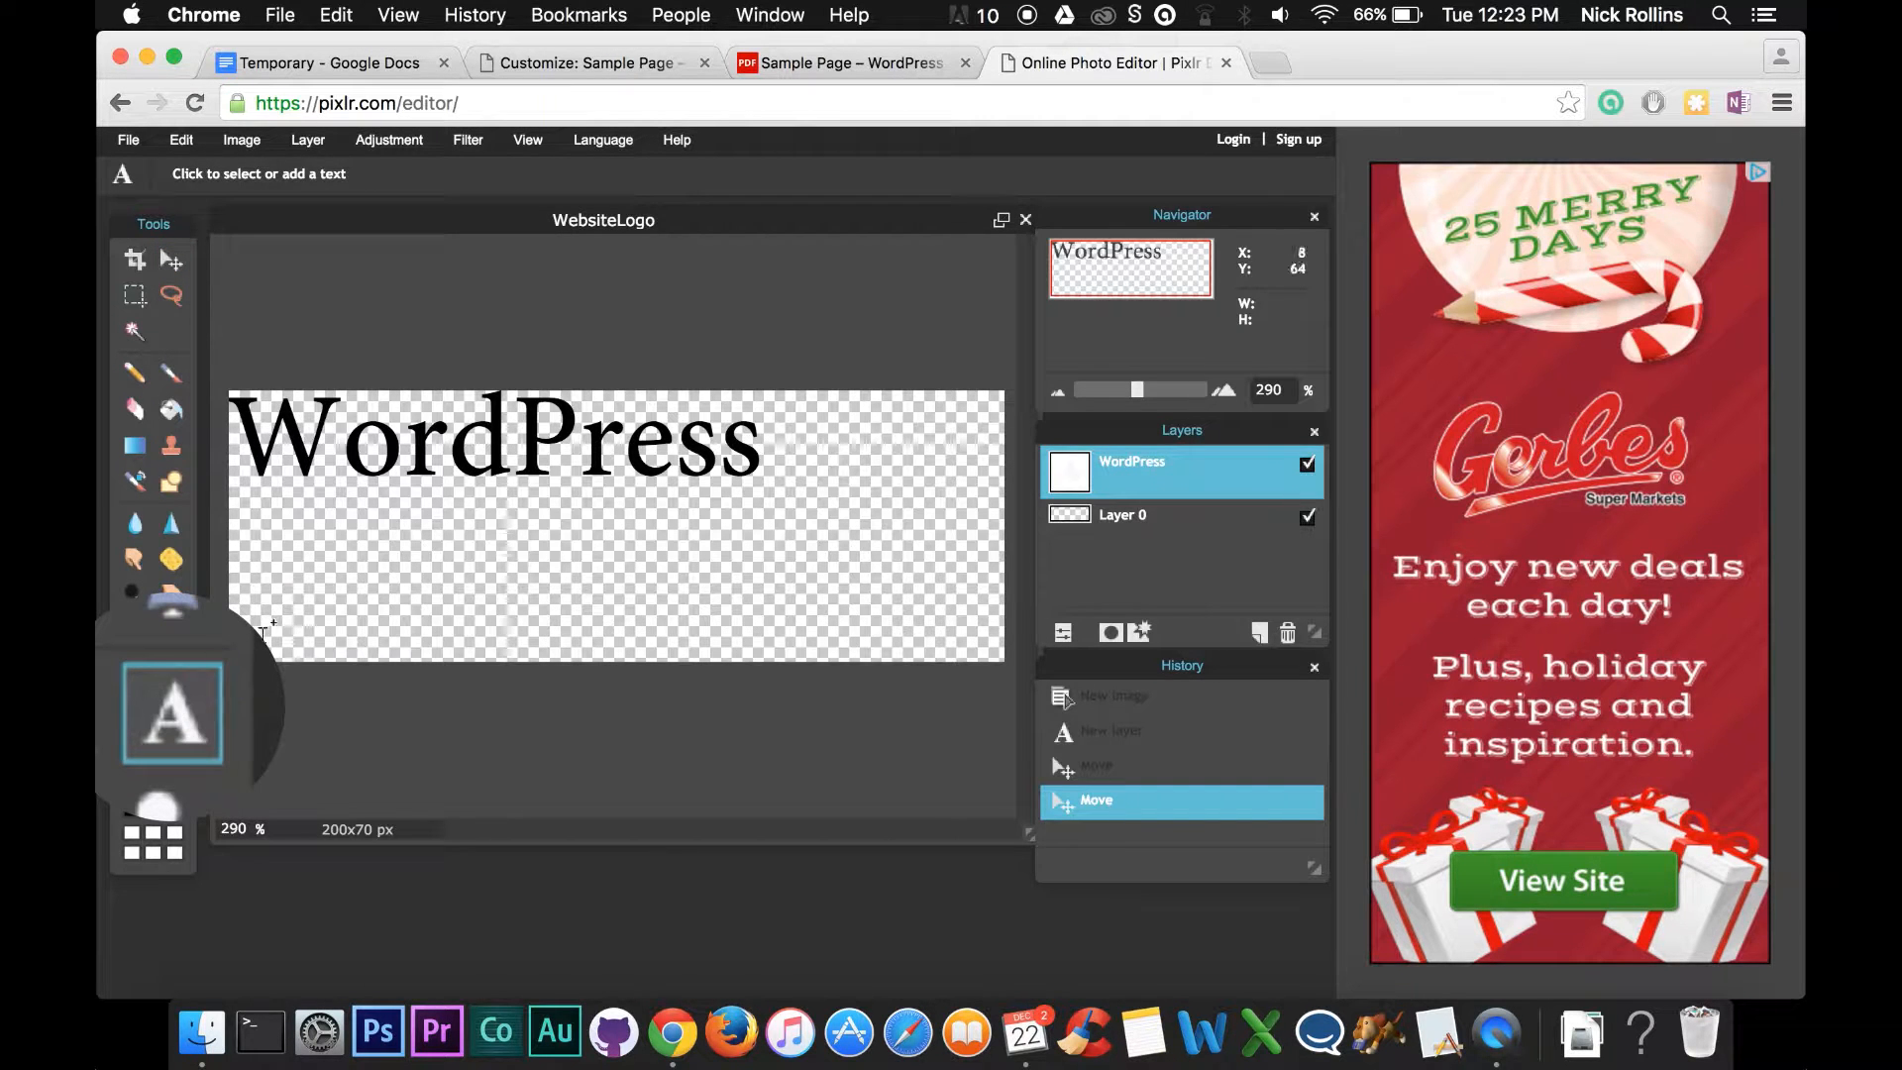
pyautogui.click(278, 557)
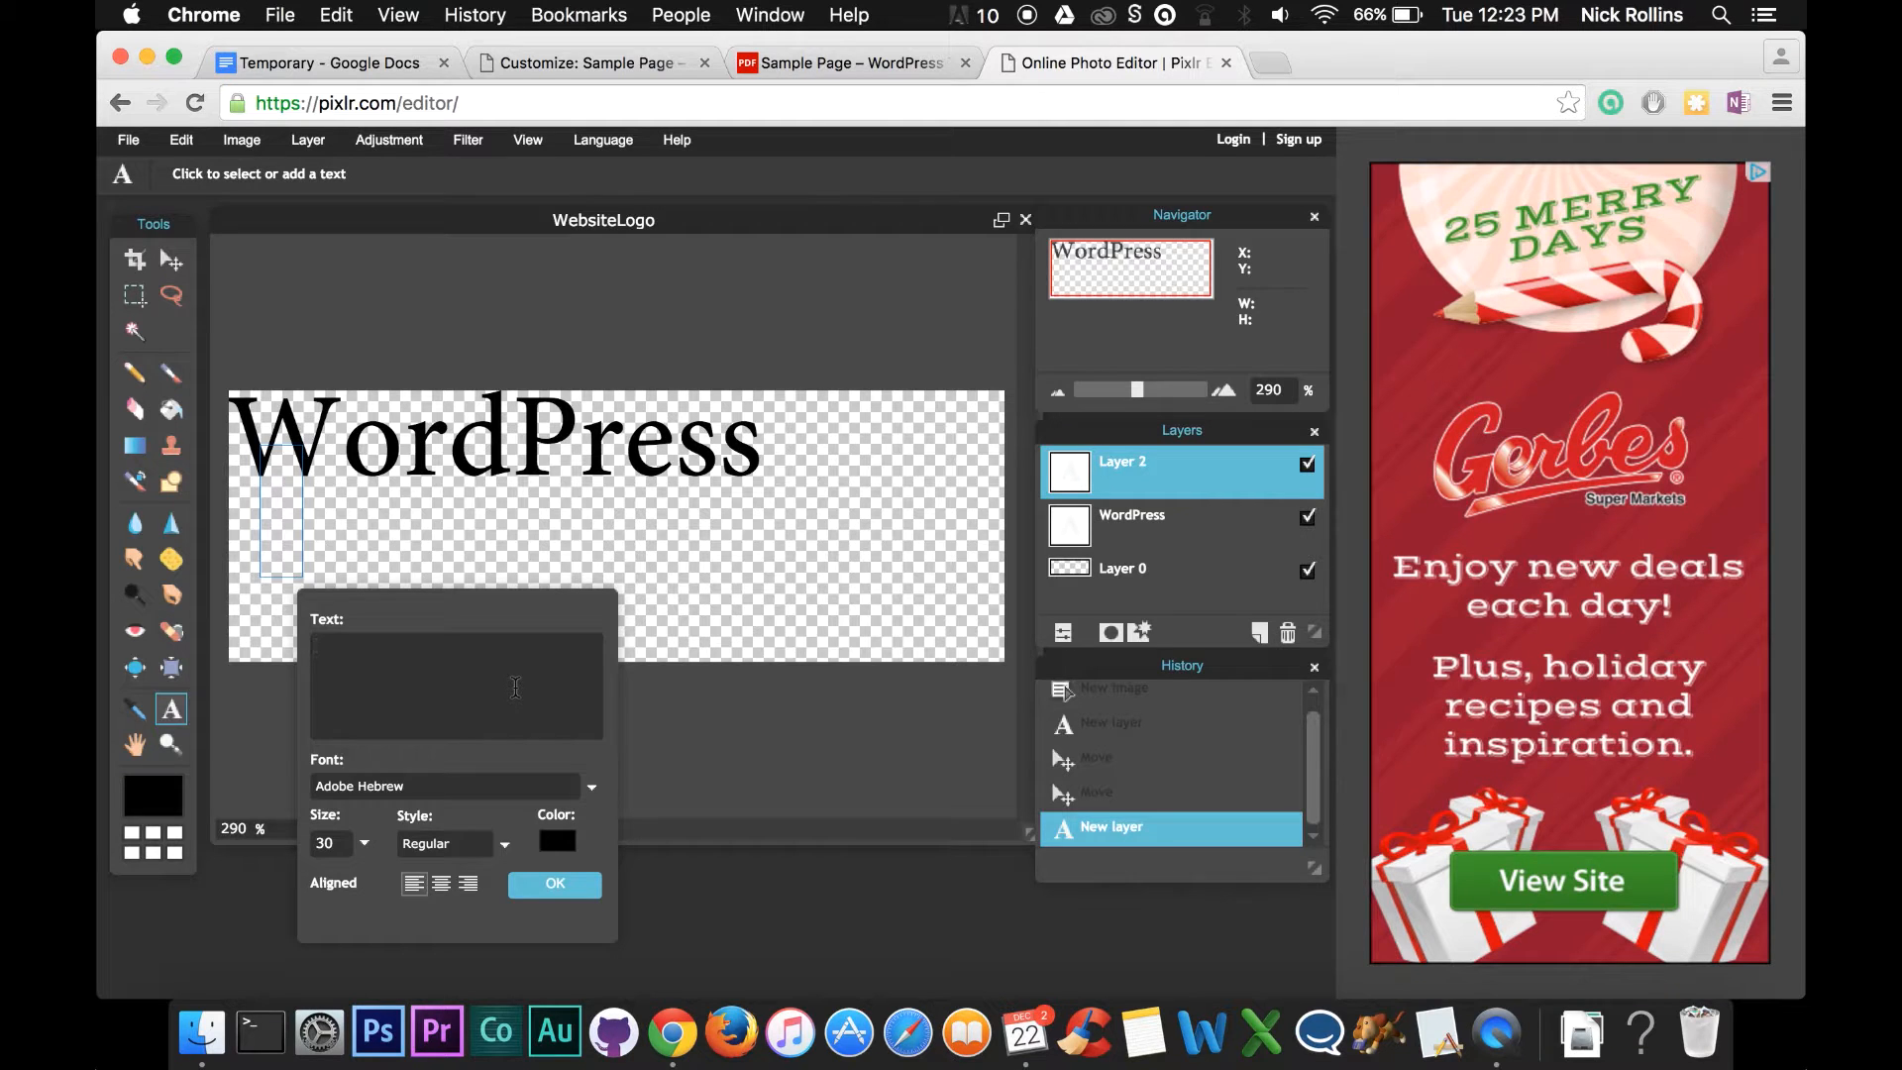
pyautogui.write('Tutorial')
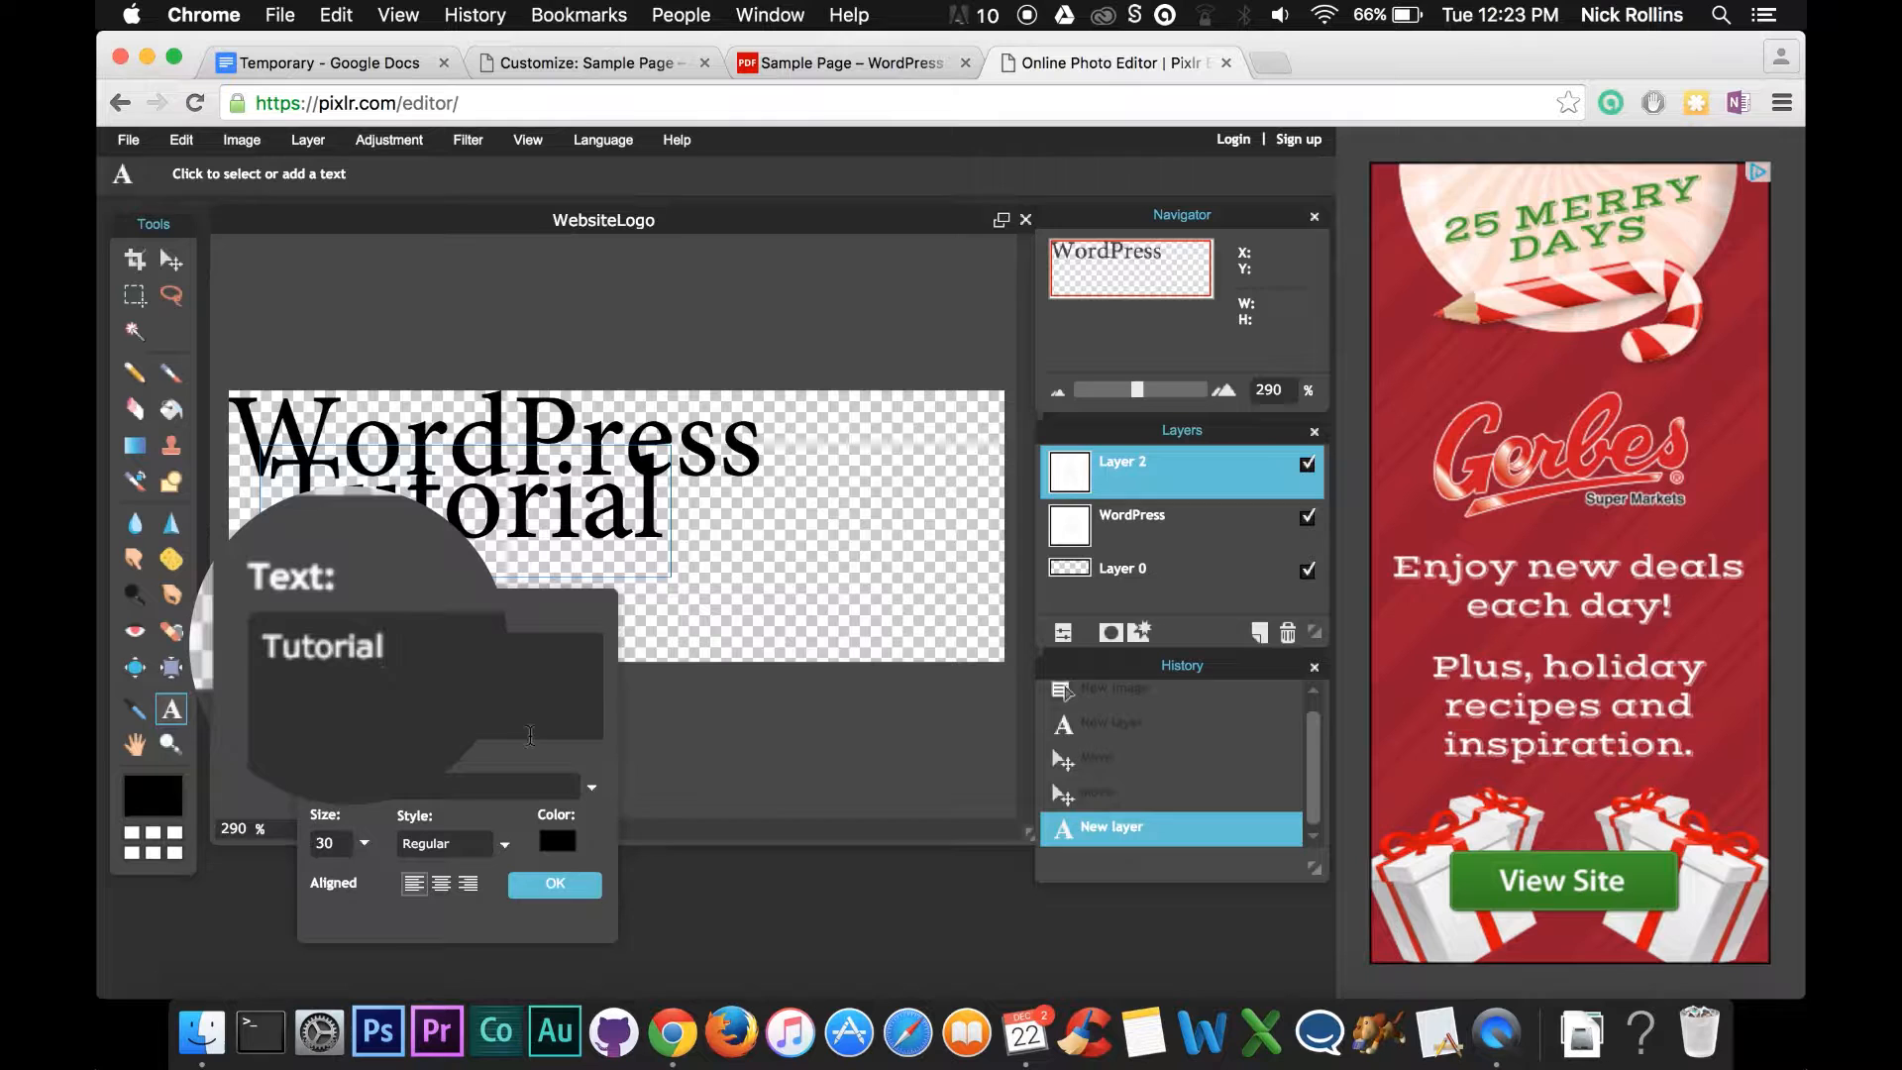
# Set the font of the Tutorial text to Orator Std.
pyautogui.click(527, 790)
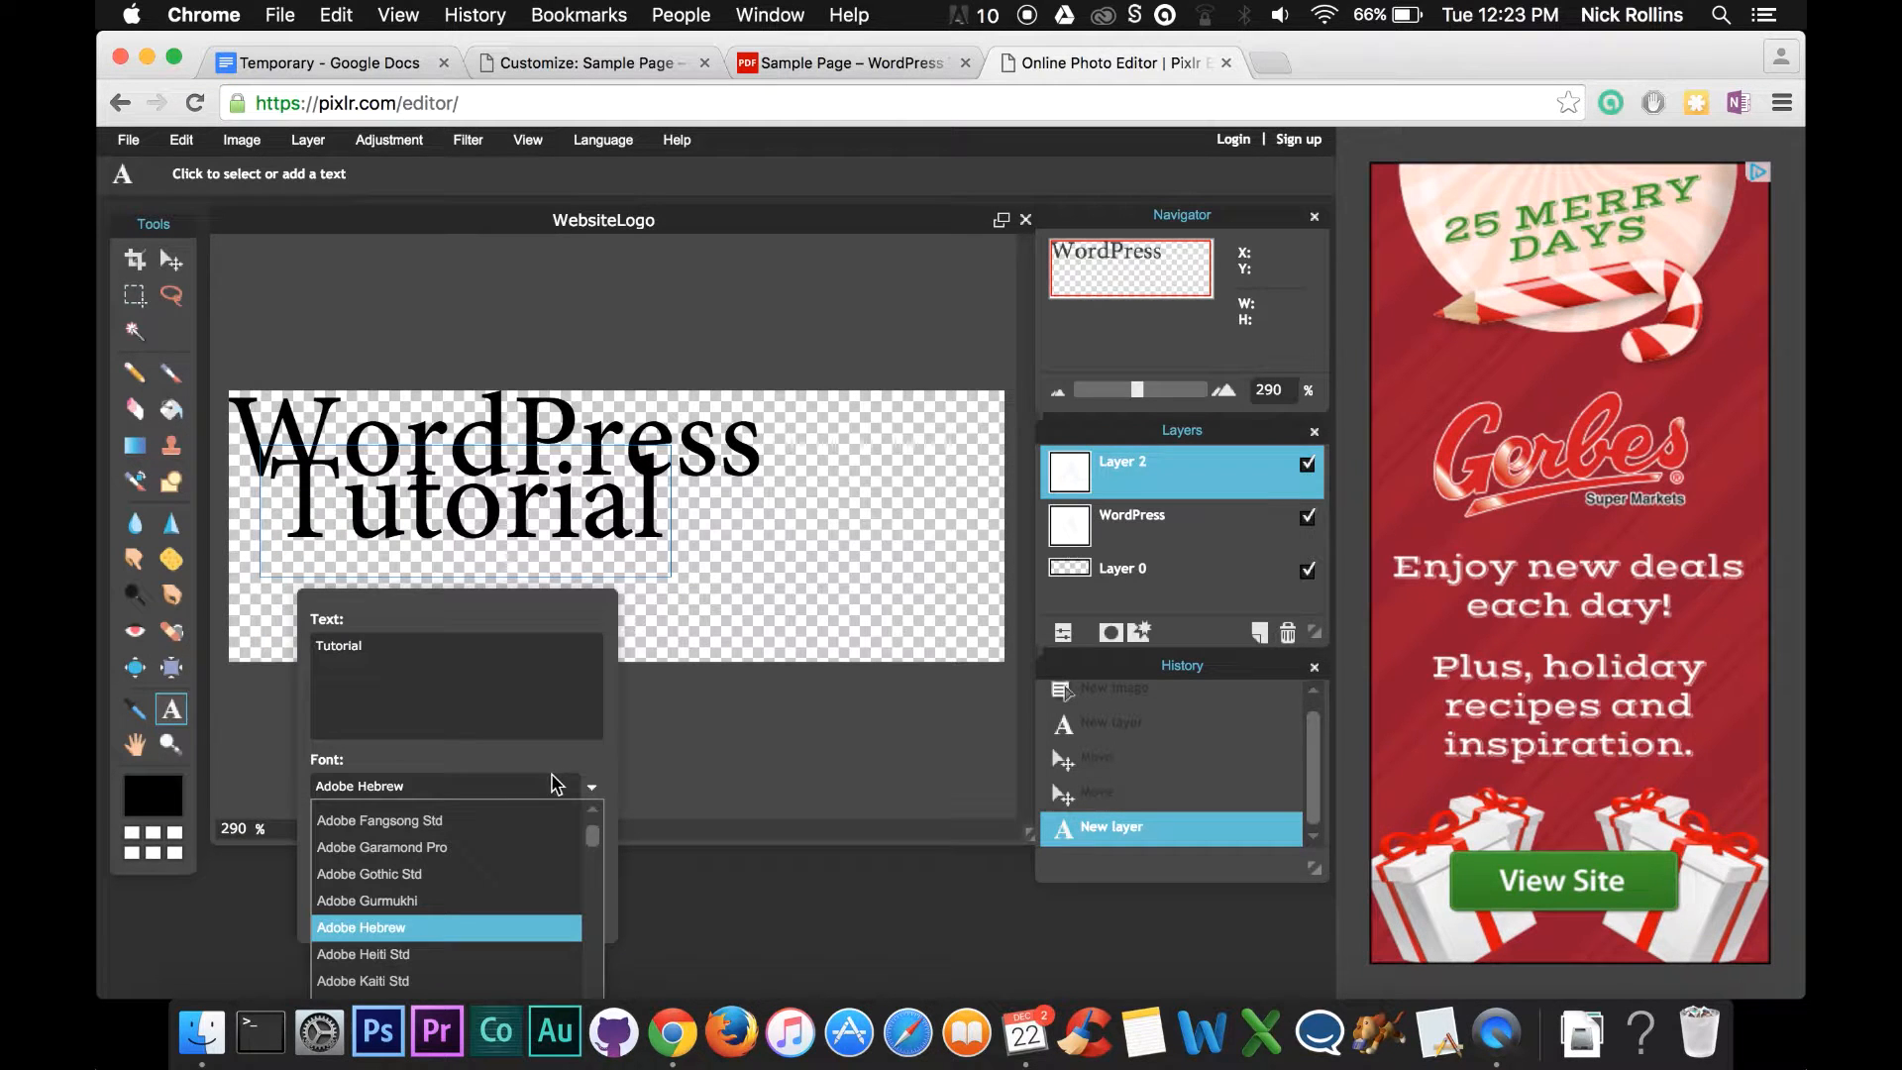
pyautogui.moveTo(498, 622); pyautogui.dragTo(1066, 378)
pyautogui.click(1043, 541)
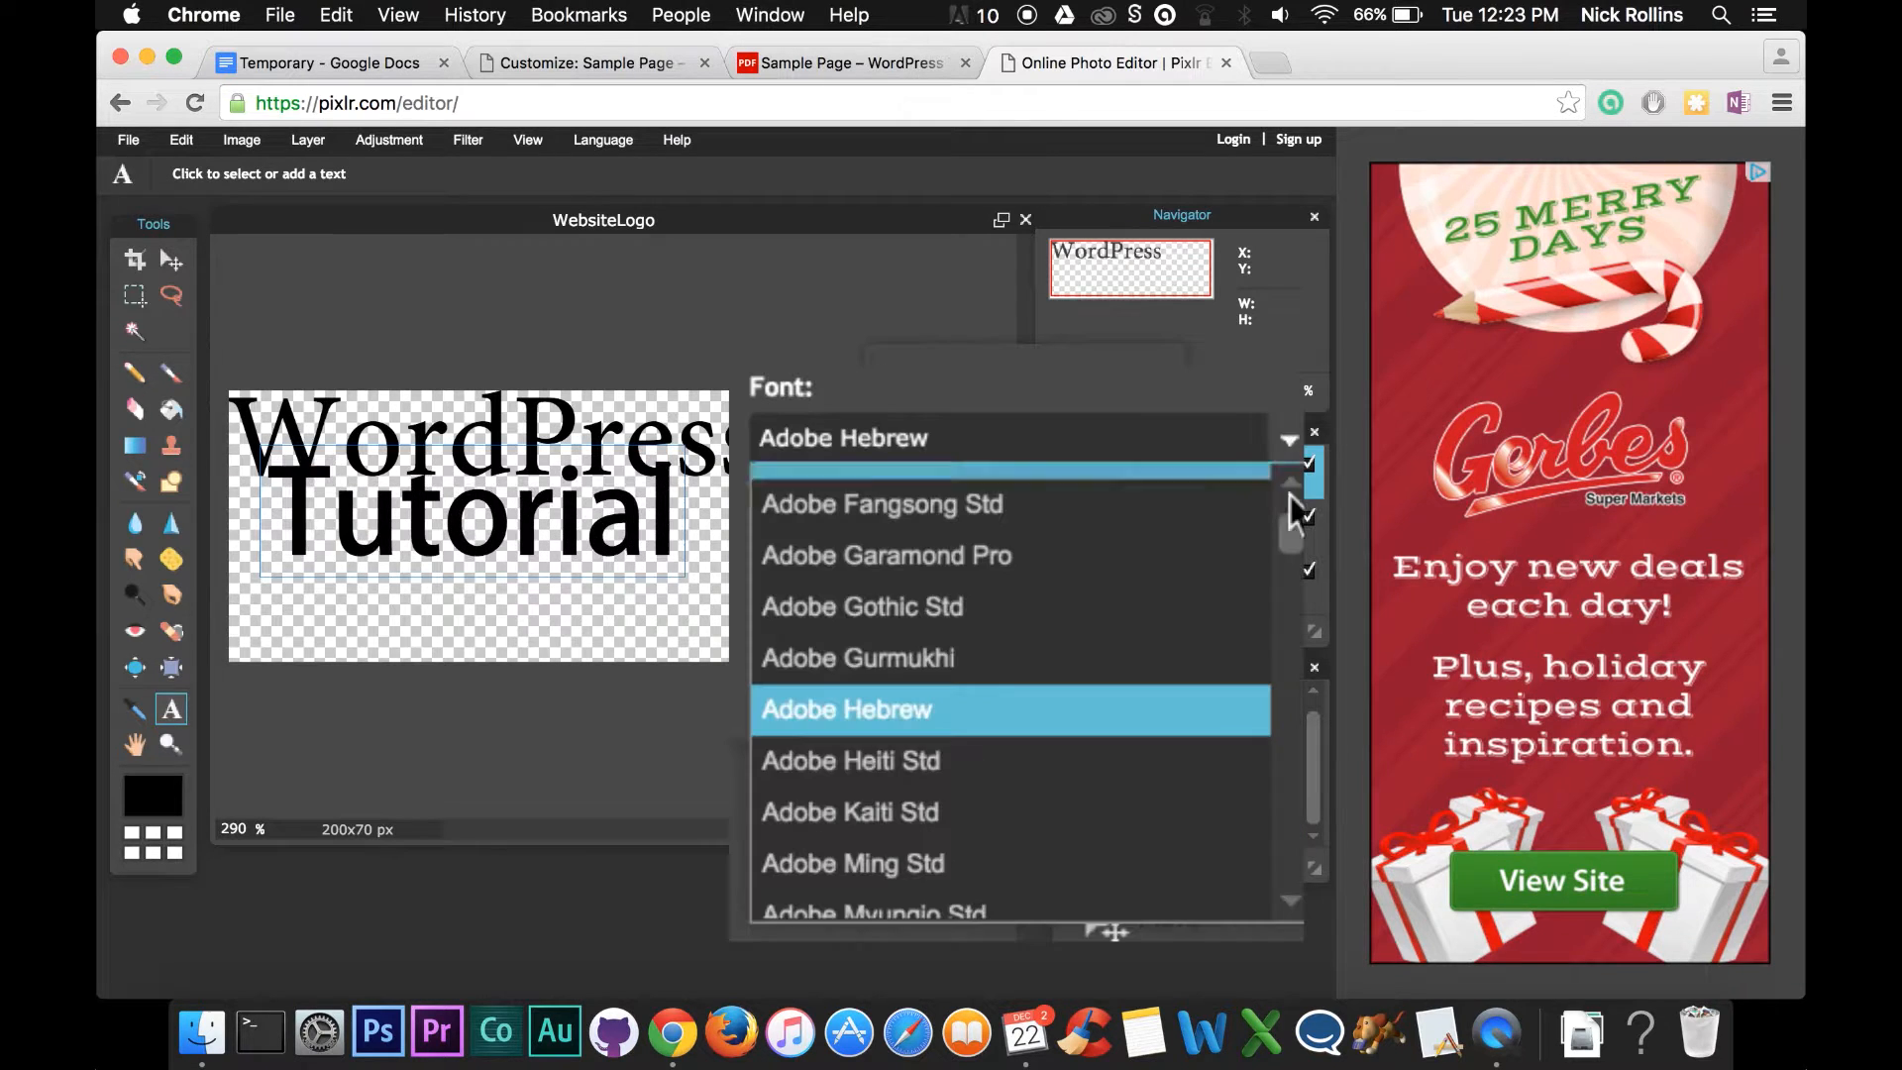
pyautogui.scroll(-10, 990, 693)
pyautogui.scroll(-20, 991, 693)
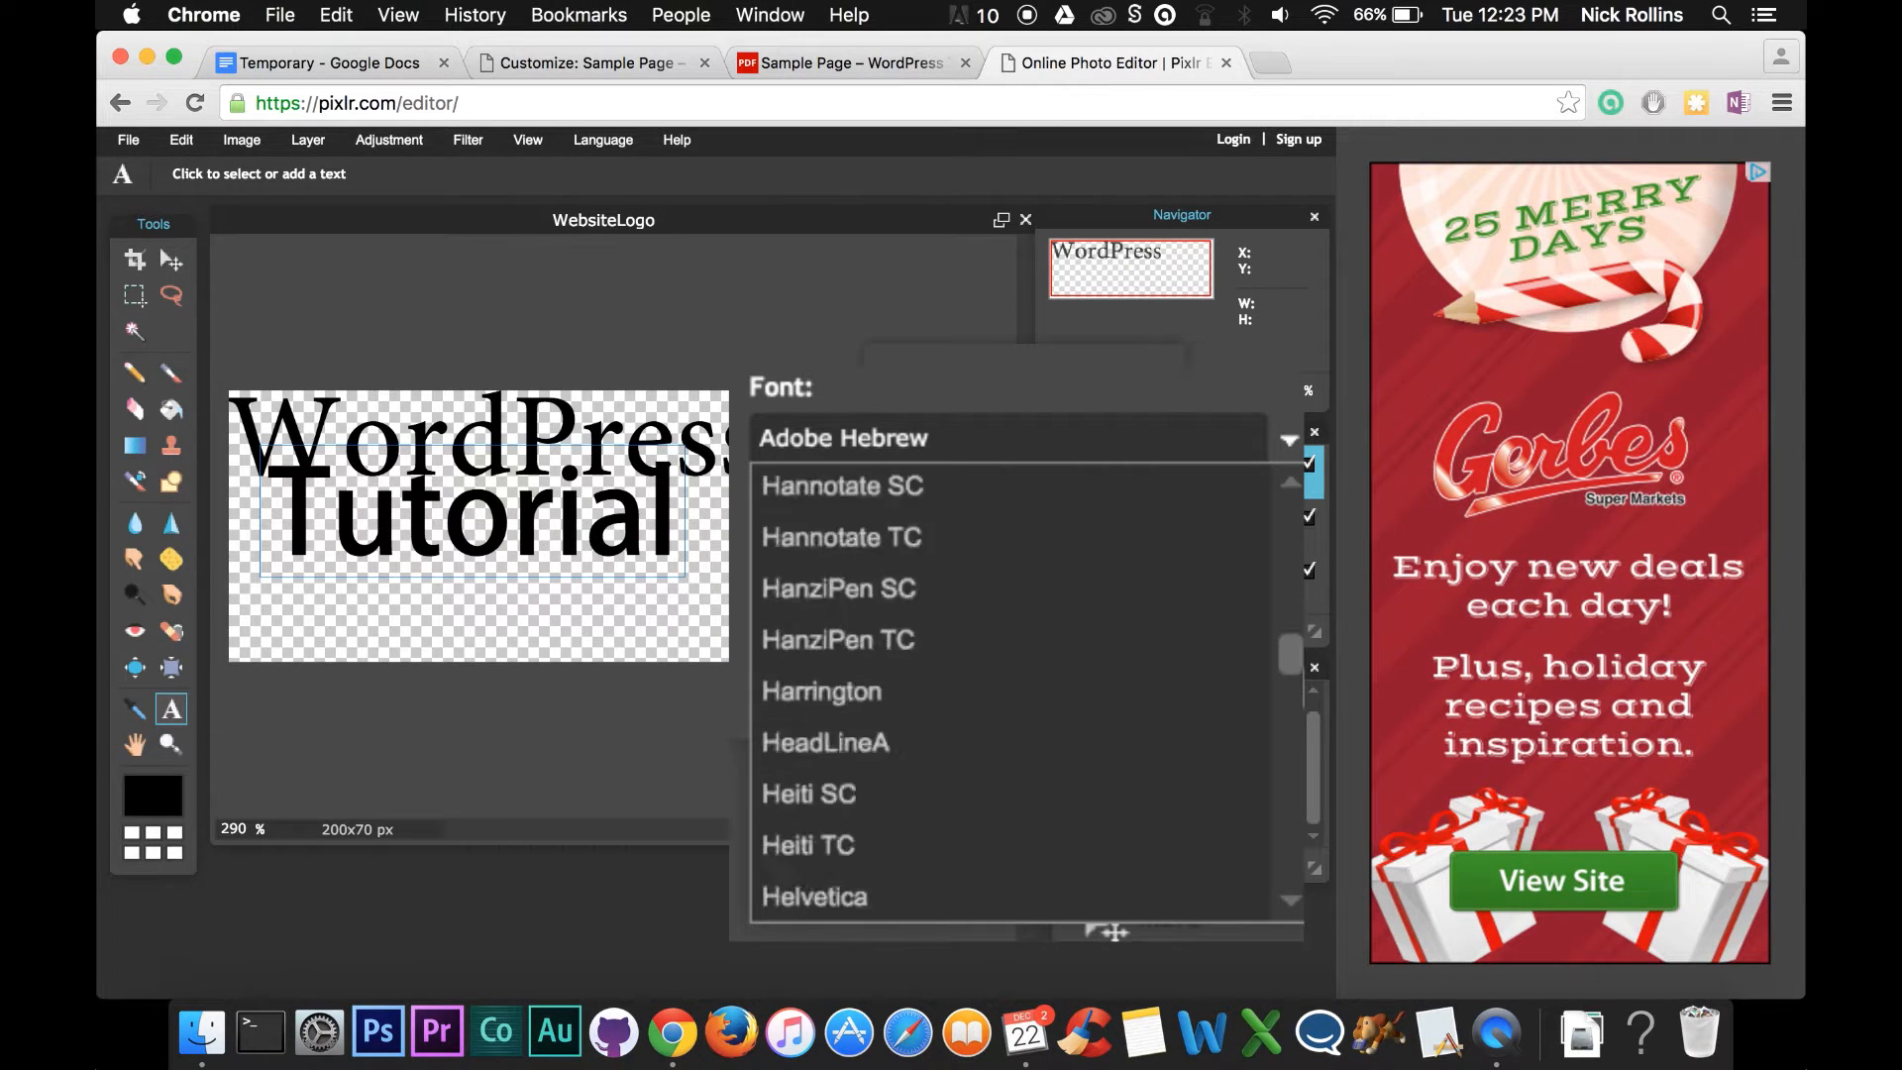
pyautogui.scroll(-8, 1115, 932)
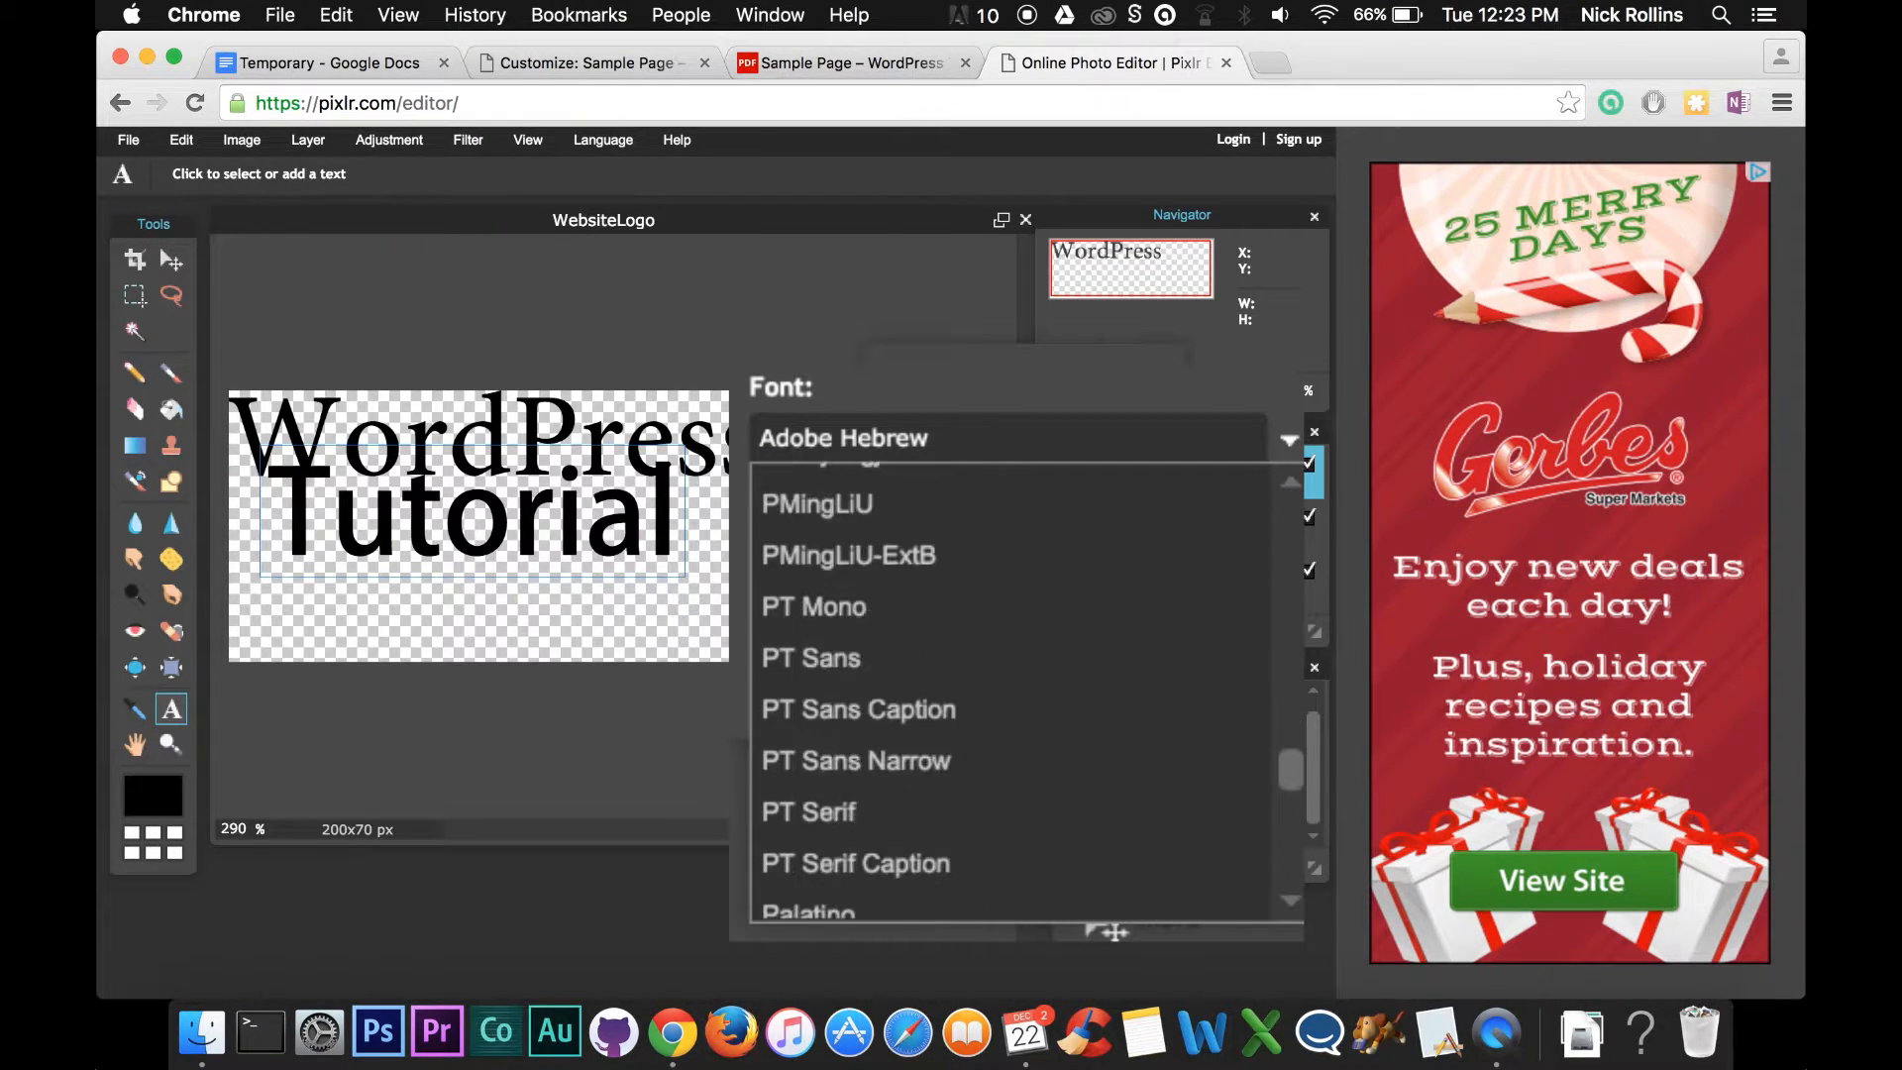
pyautogui.scroll(4, 1114, 932)
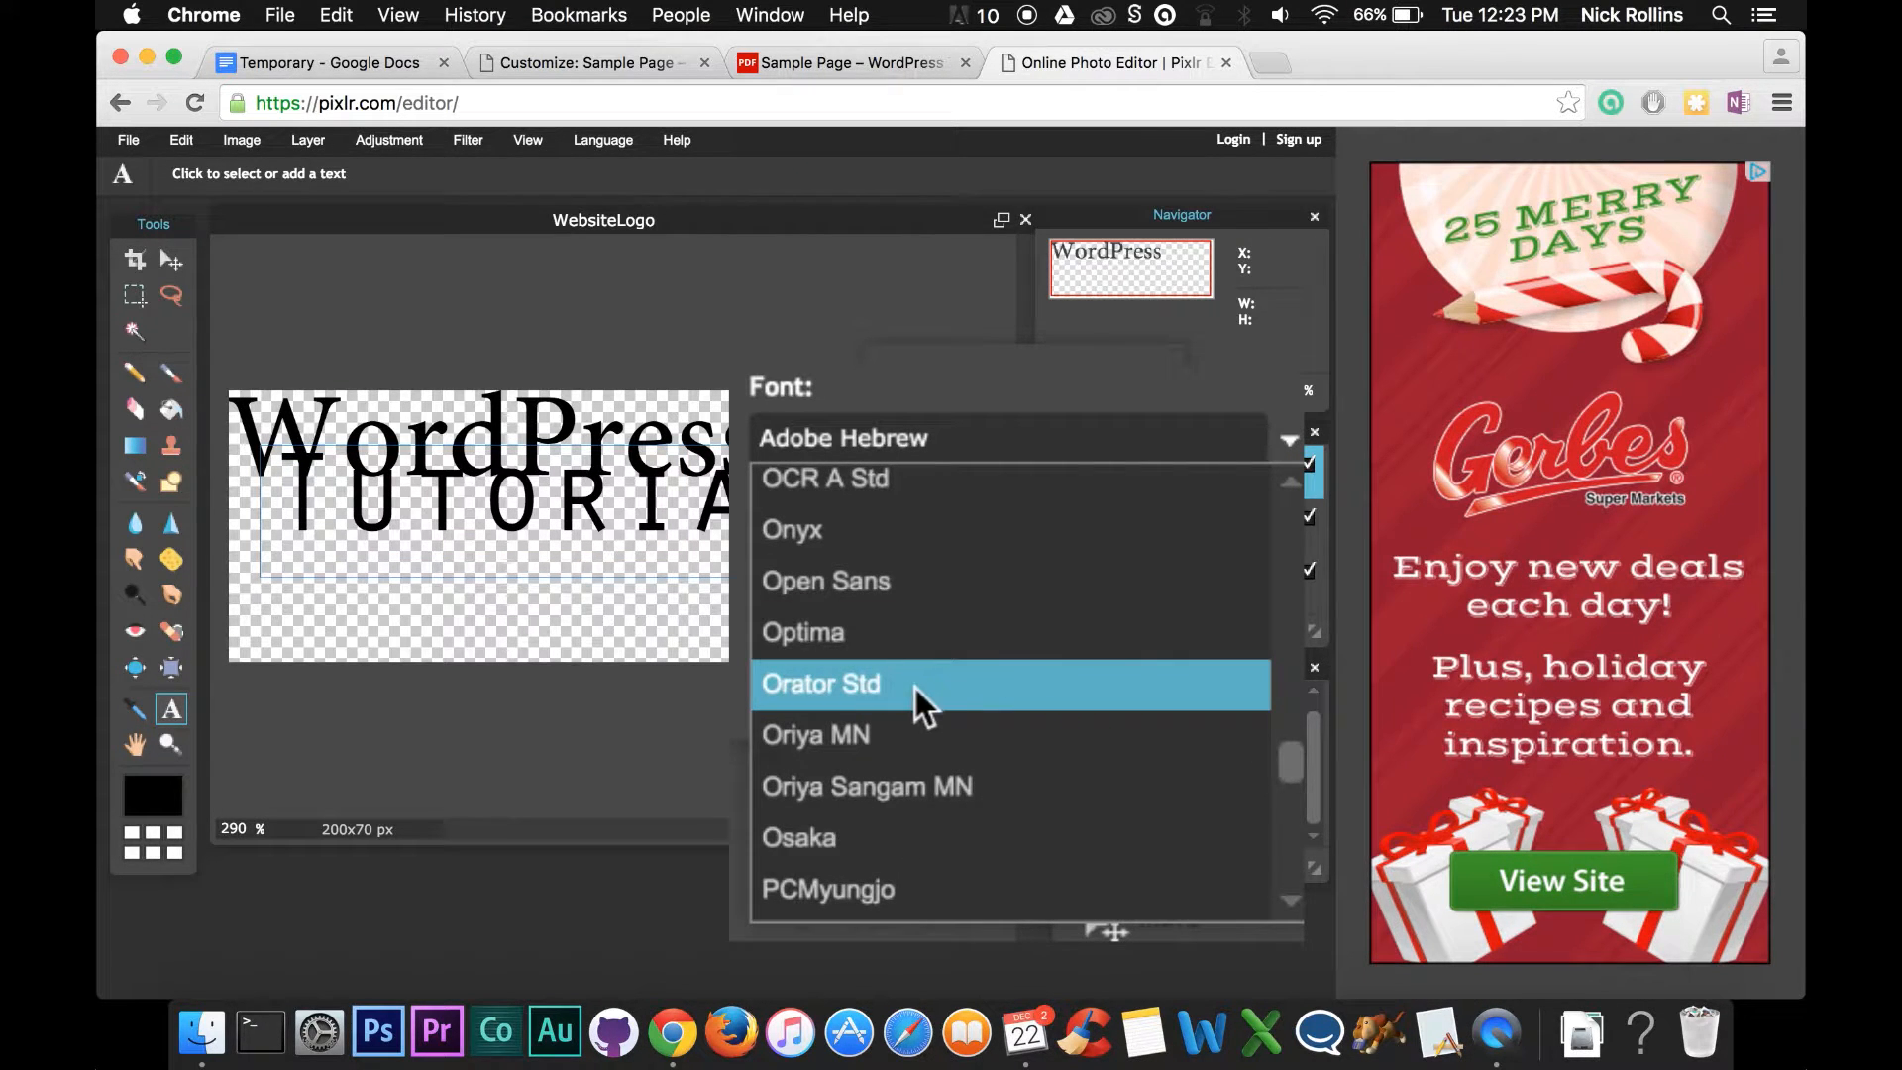
pyautogui.click(948, 692)
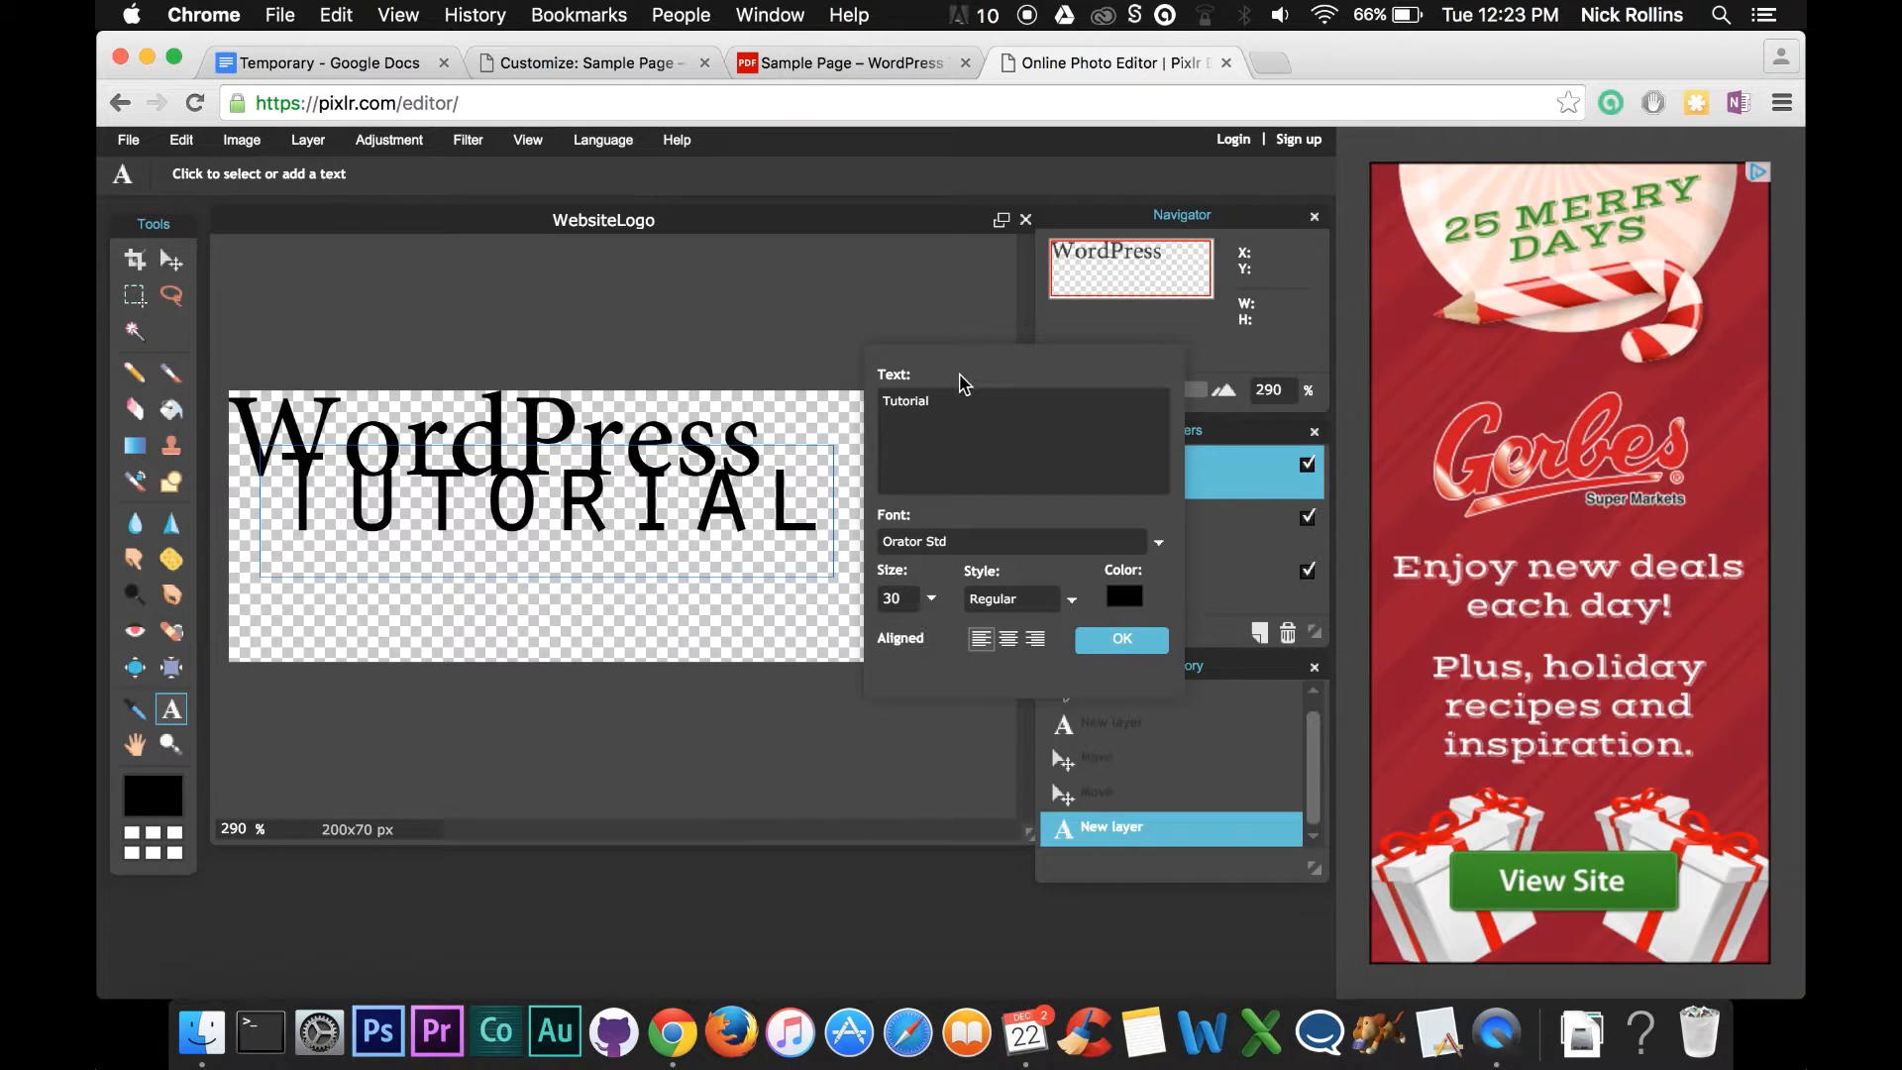
# Move the Tutorial text to the canvas's lower-left corner and shift the WordPress layer slightly down.
pyautogui.moveTo(1003, 369); pyautogui.dragTo(1135, 312)
pyautogui.moveTo(626, 503); pyautogui.dragTo(572, 600)
pyautogui.press('v')
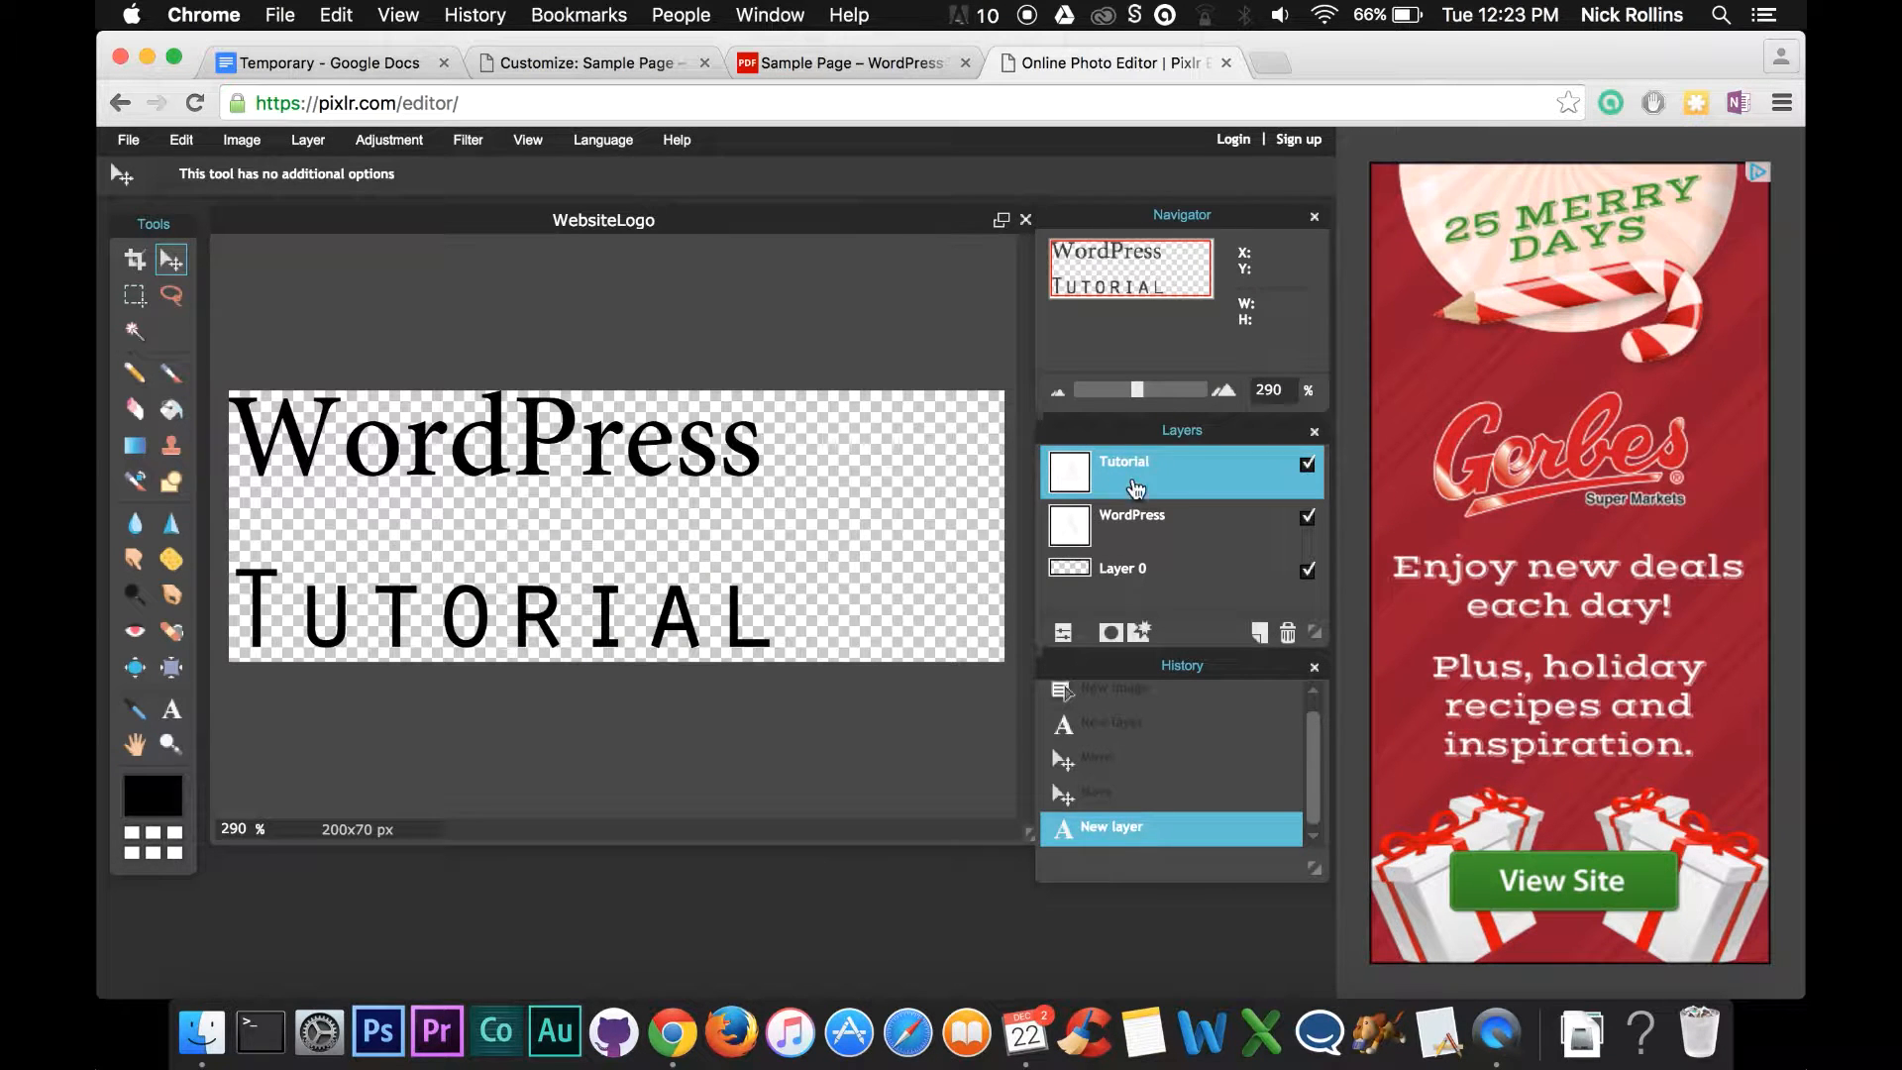
pyautogui.moveTo(691, 597)
pyautogui.mouseDown()
pyautogui.moveTo(723, 540)
pyautogui.moveTo(696, 543)
pyautogui.moveTo(678, 642)
pyautogui.moveTo(678, 621)
pyautogui.mouseUp()
pyautogui.click(1243, 520)
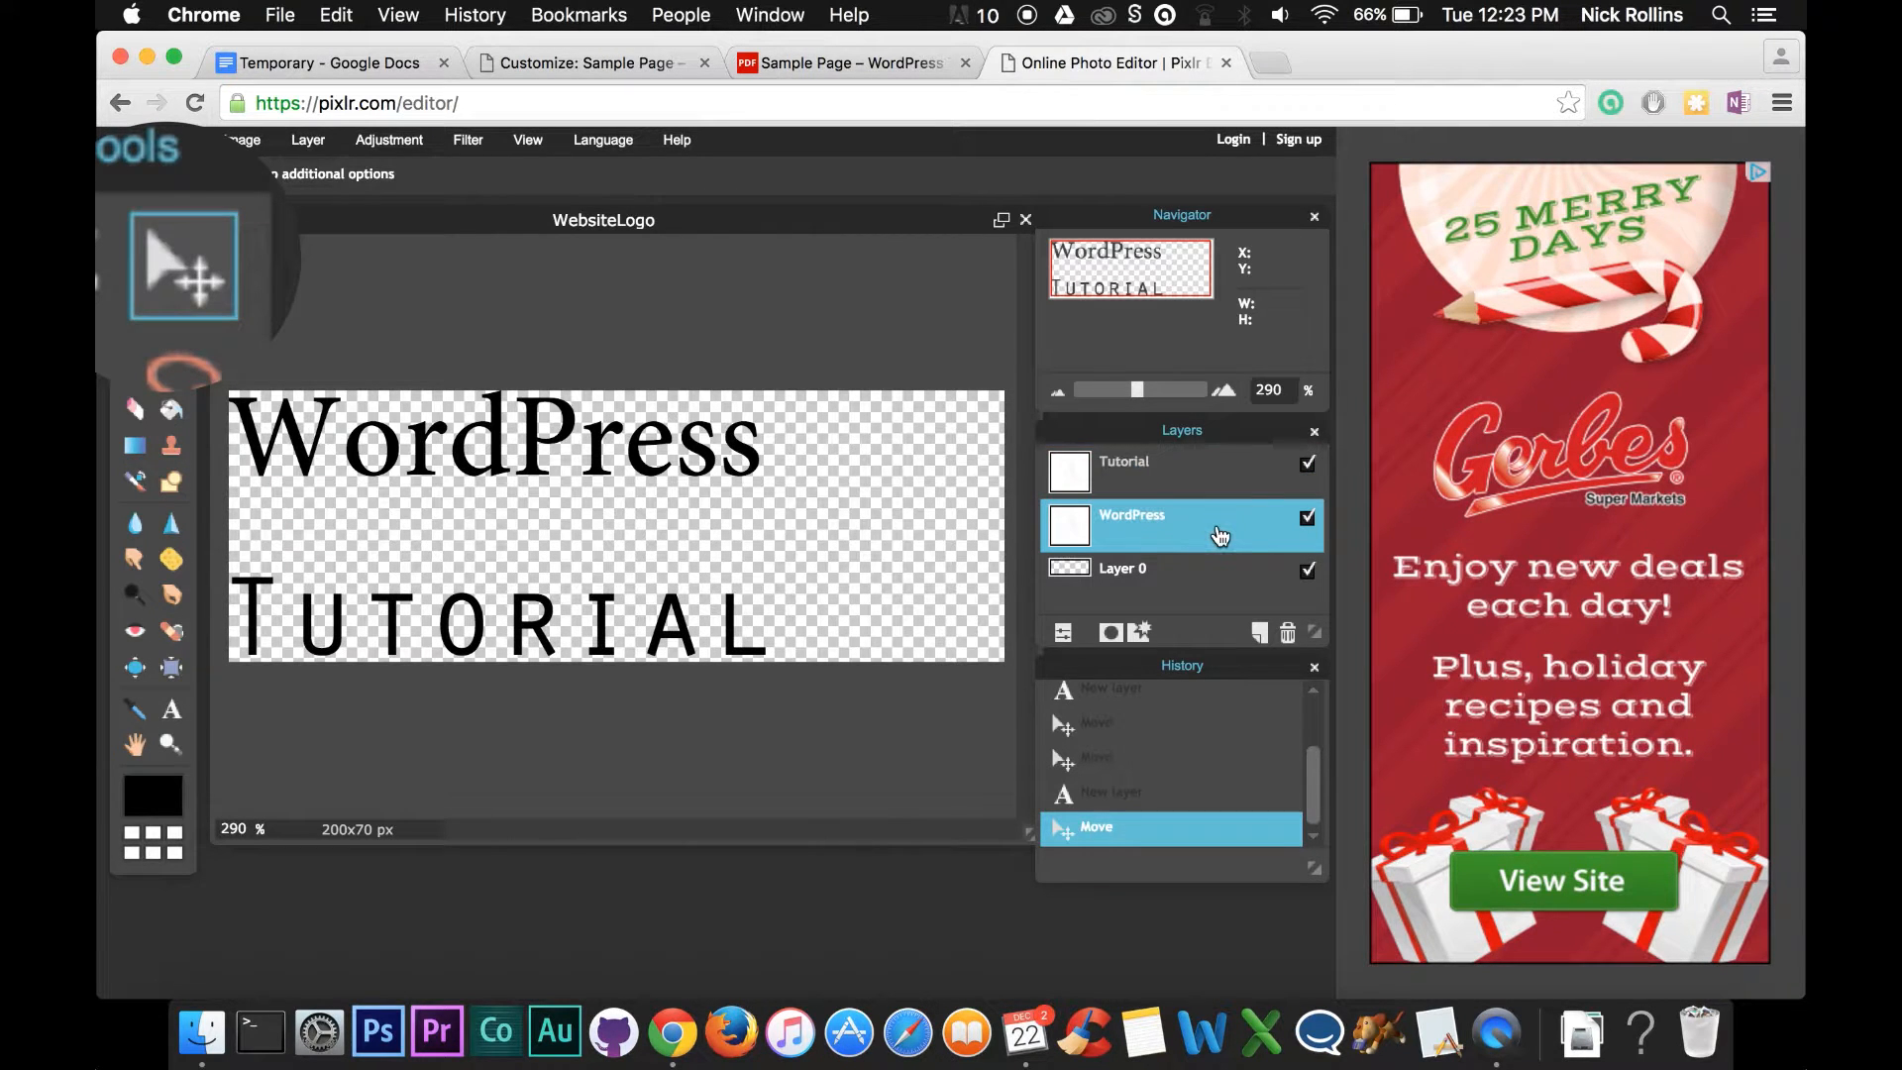
pyautogui.moveTo(532, 426); pyautogui.dragTo(538, 470)
# Increase the font size of the WordPress text to 35.
pyautogui.click(172, 709)
pyautogui.click(475, 466)
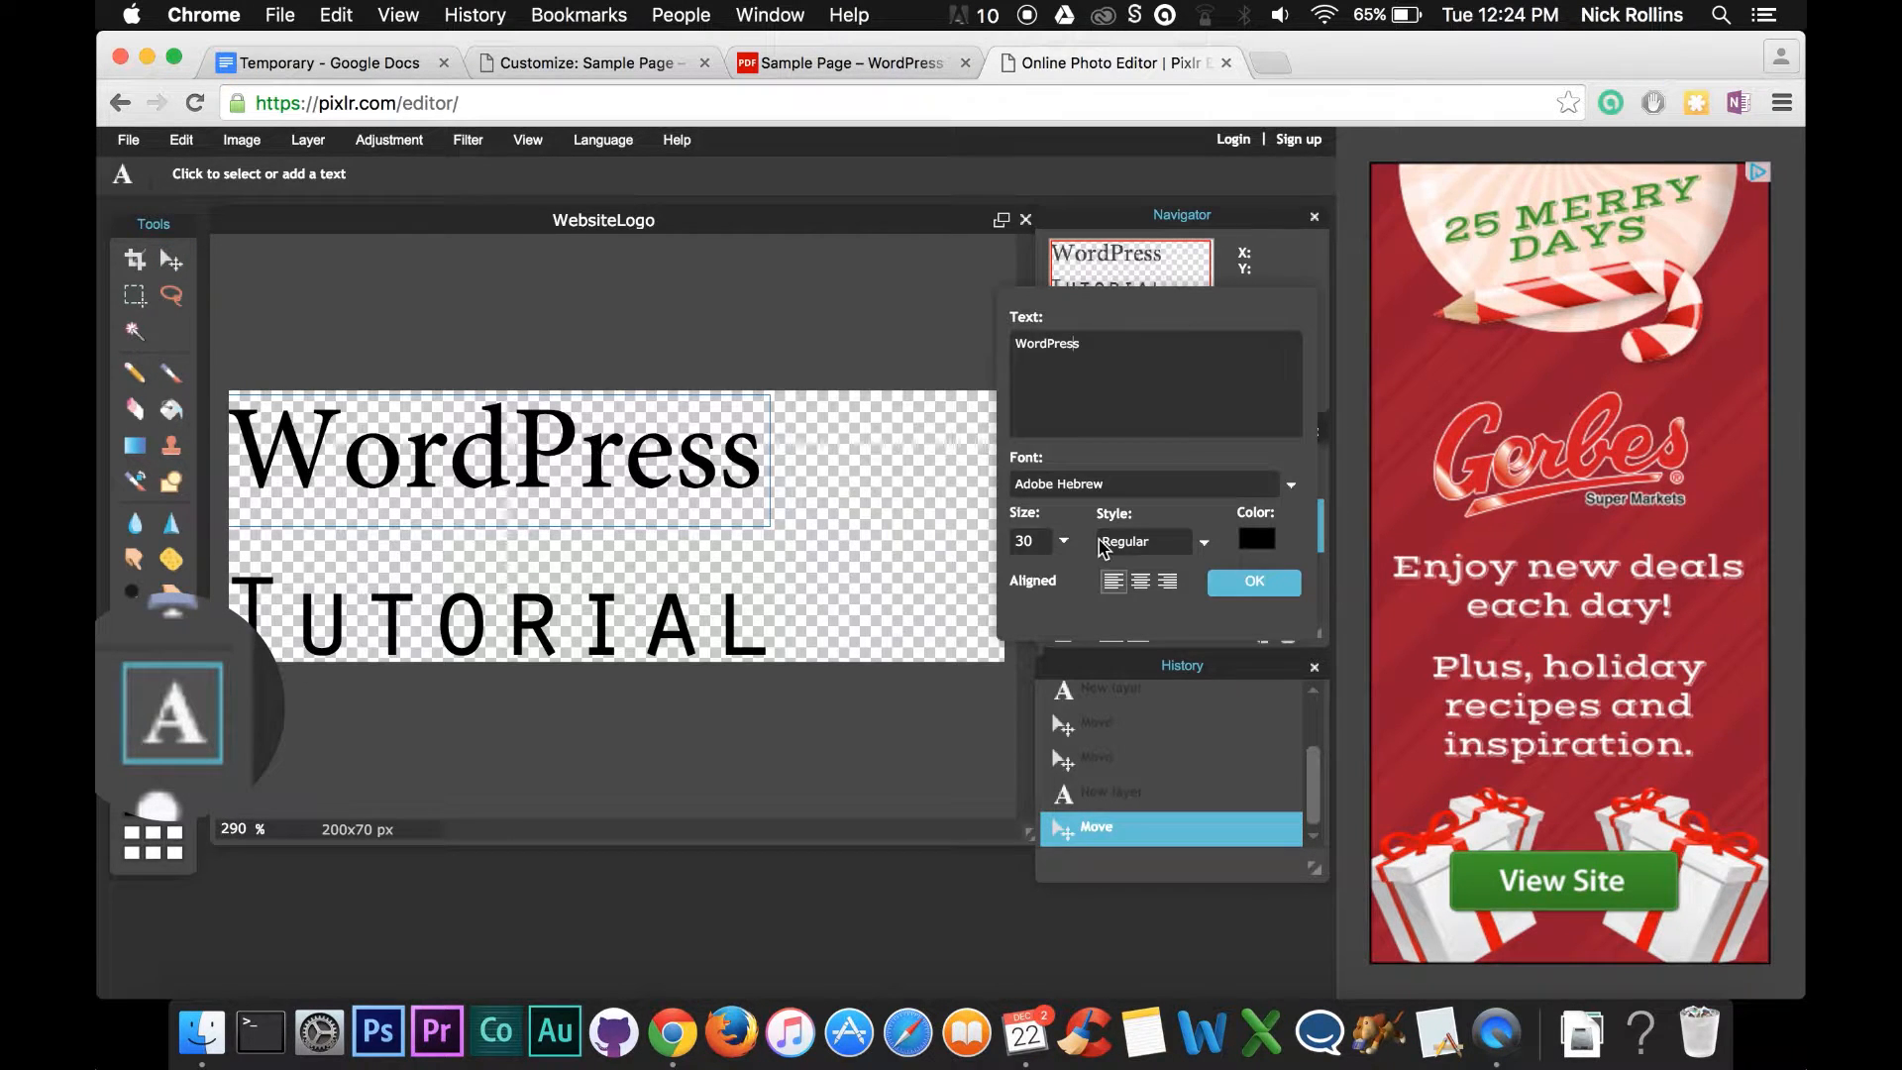
pyautogui.click(1066, 547)
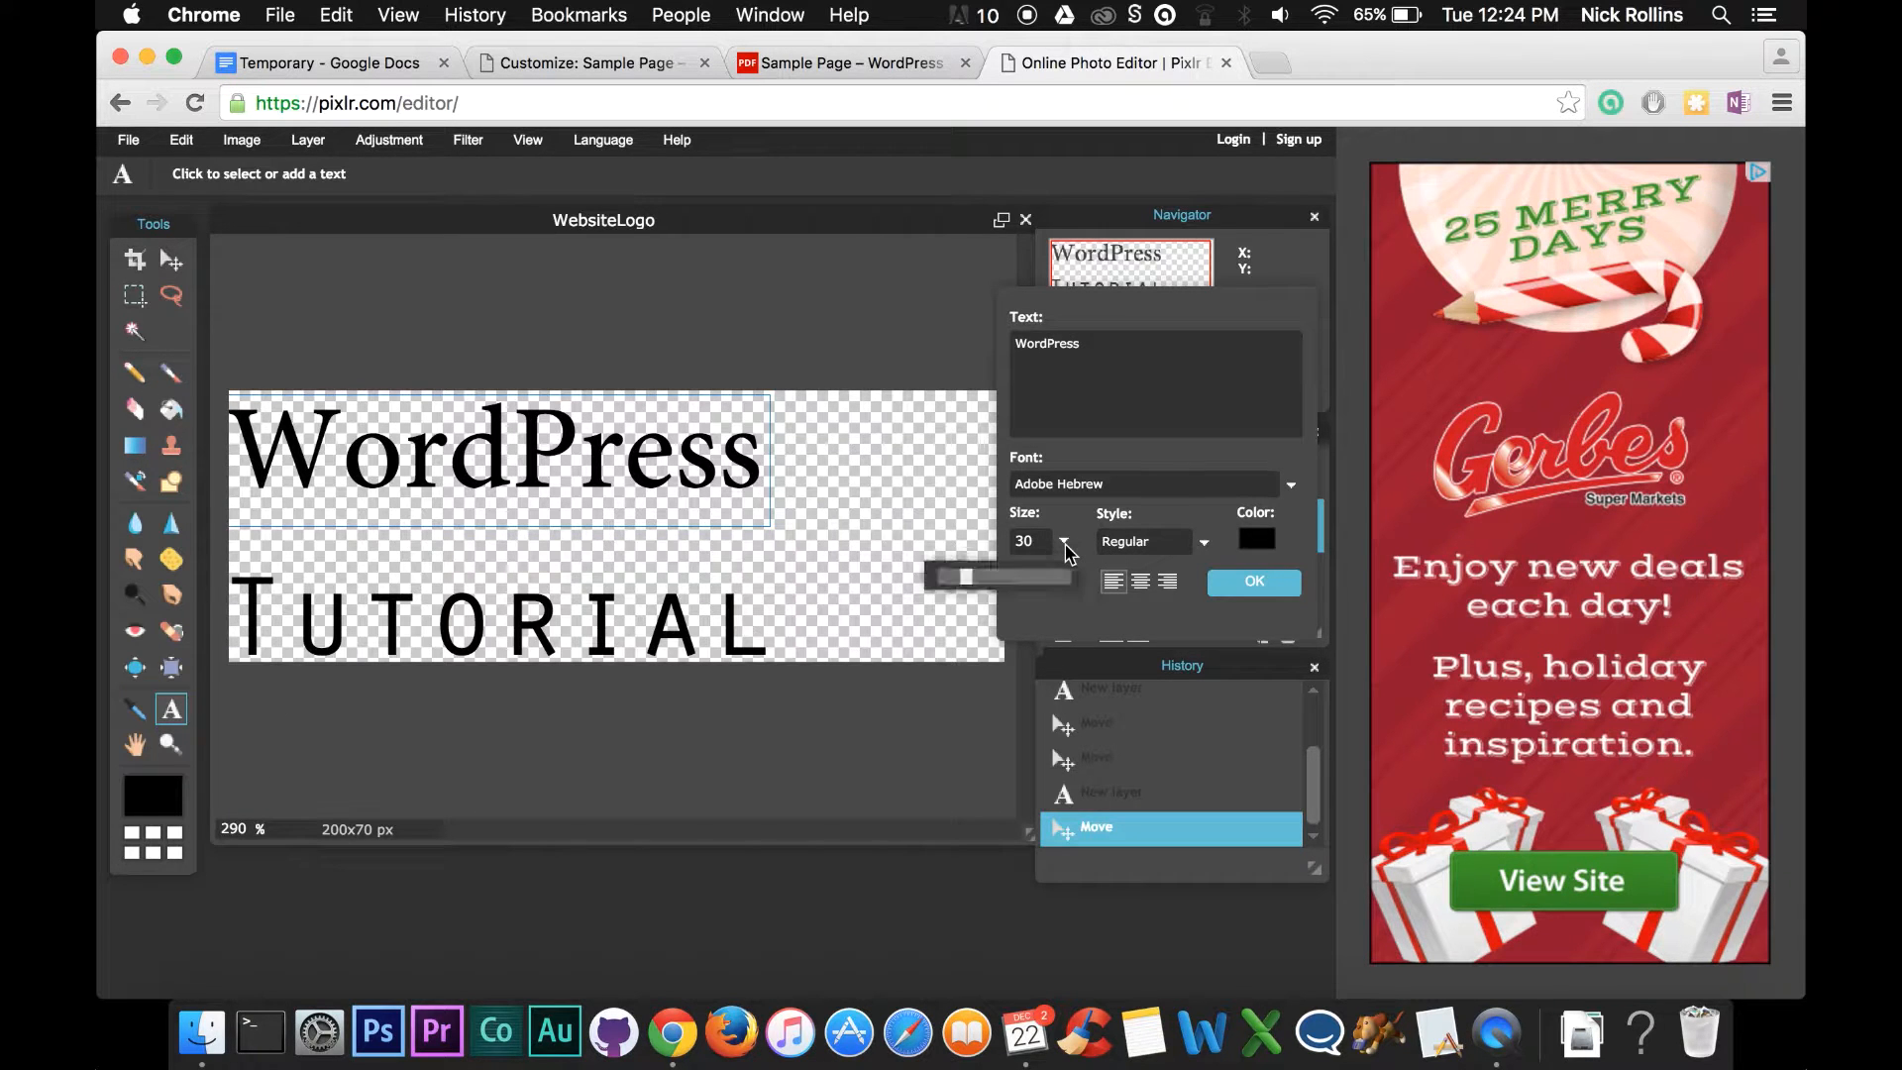
pyautogui.moveTo(971, 592); pyautogui.dragTo(925, 618)
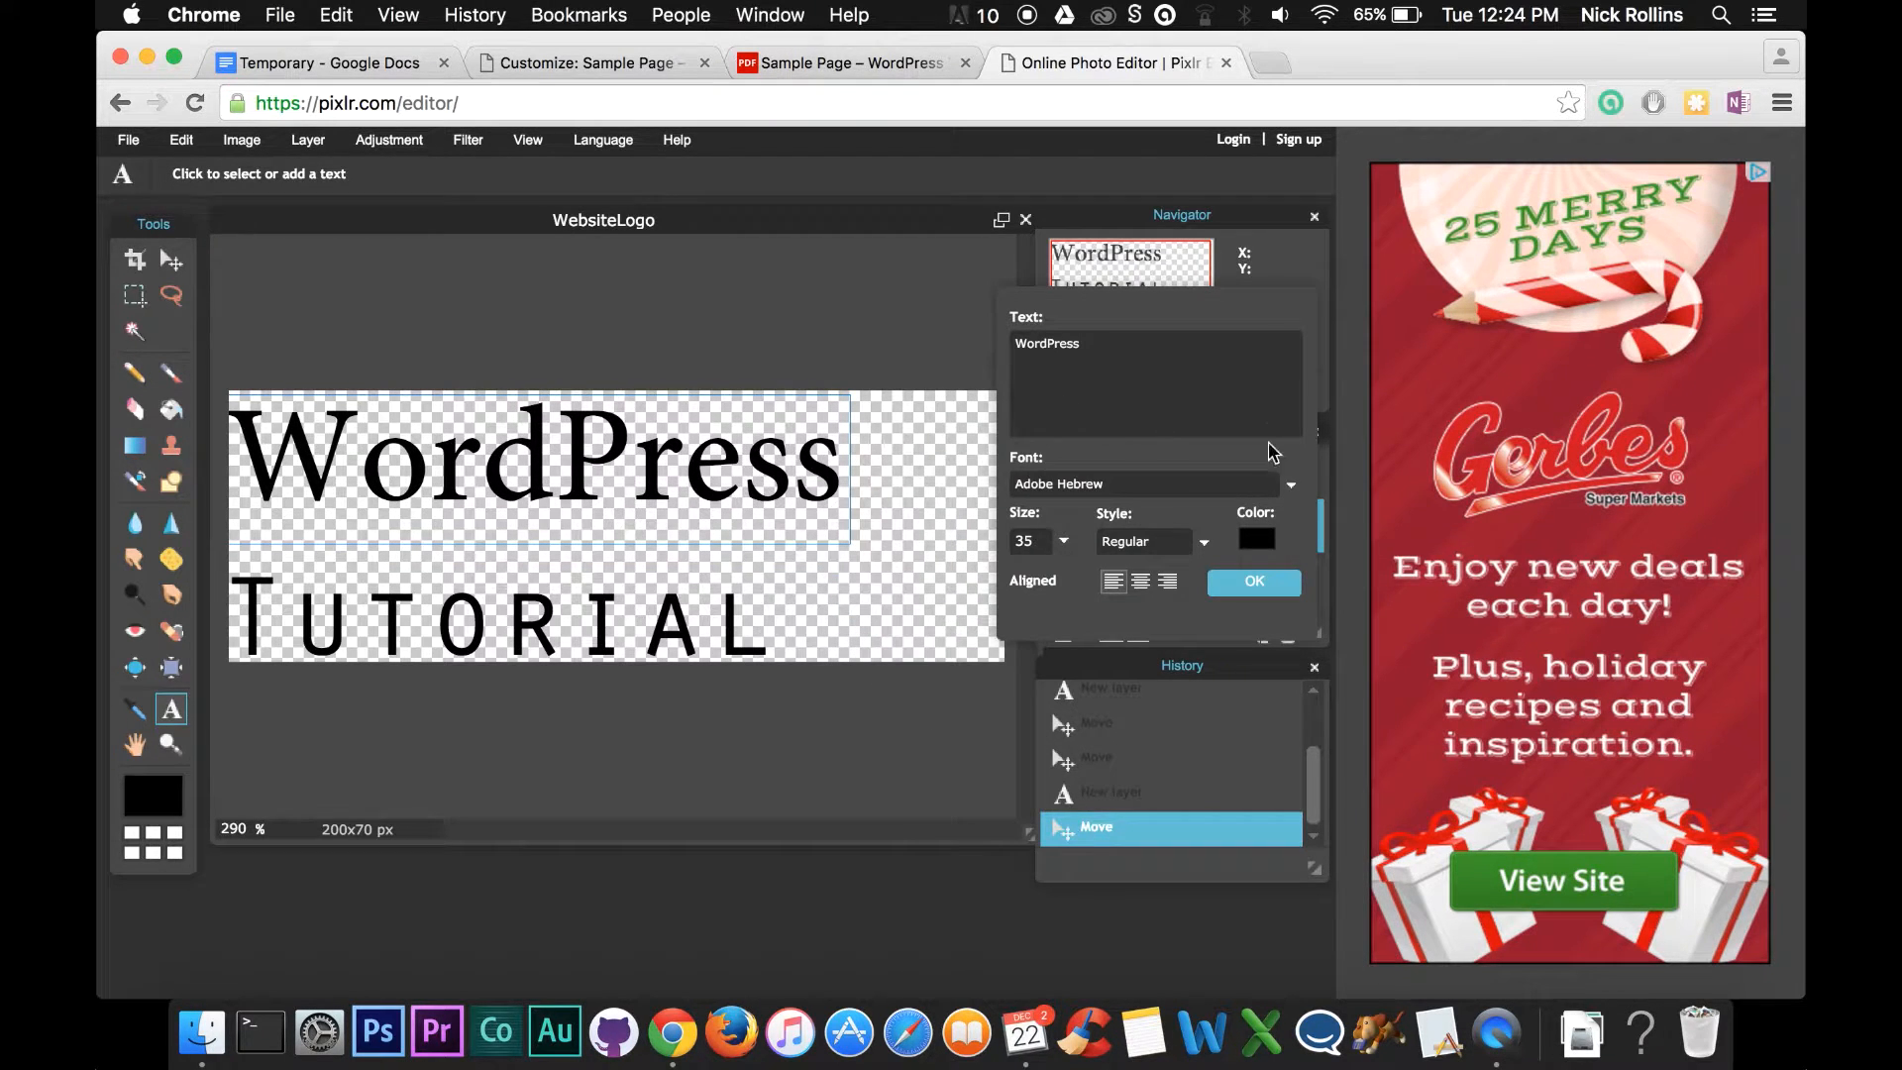
pyautogui.click(1263, 589)
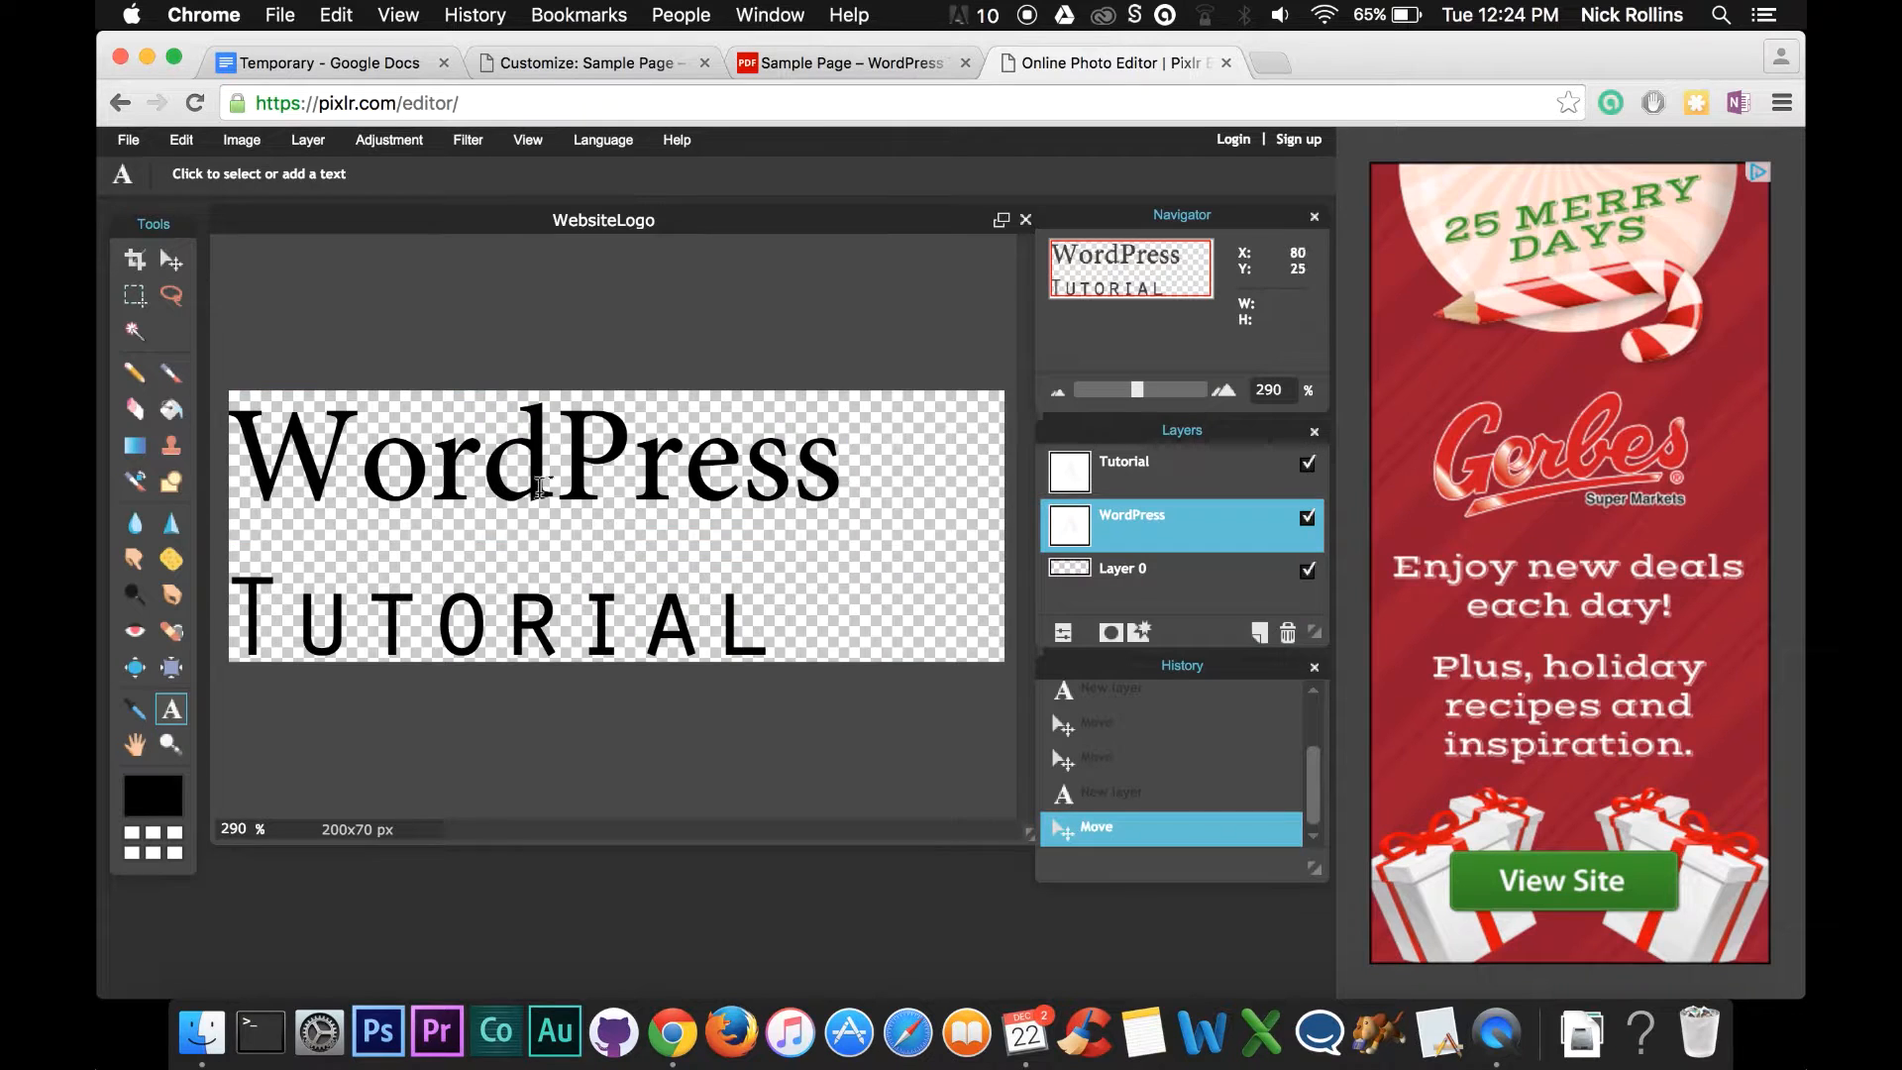
# Move the WordPress text up to the canvas's upper edge and bring the Tutorial text up directly beneath it.
pyautogui.click(184, 269)
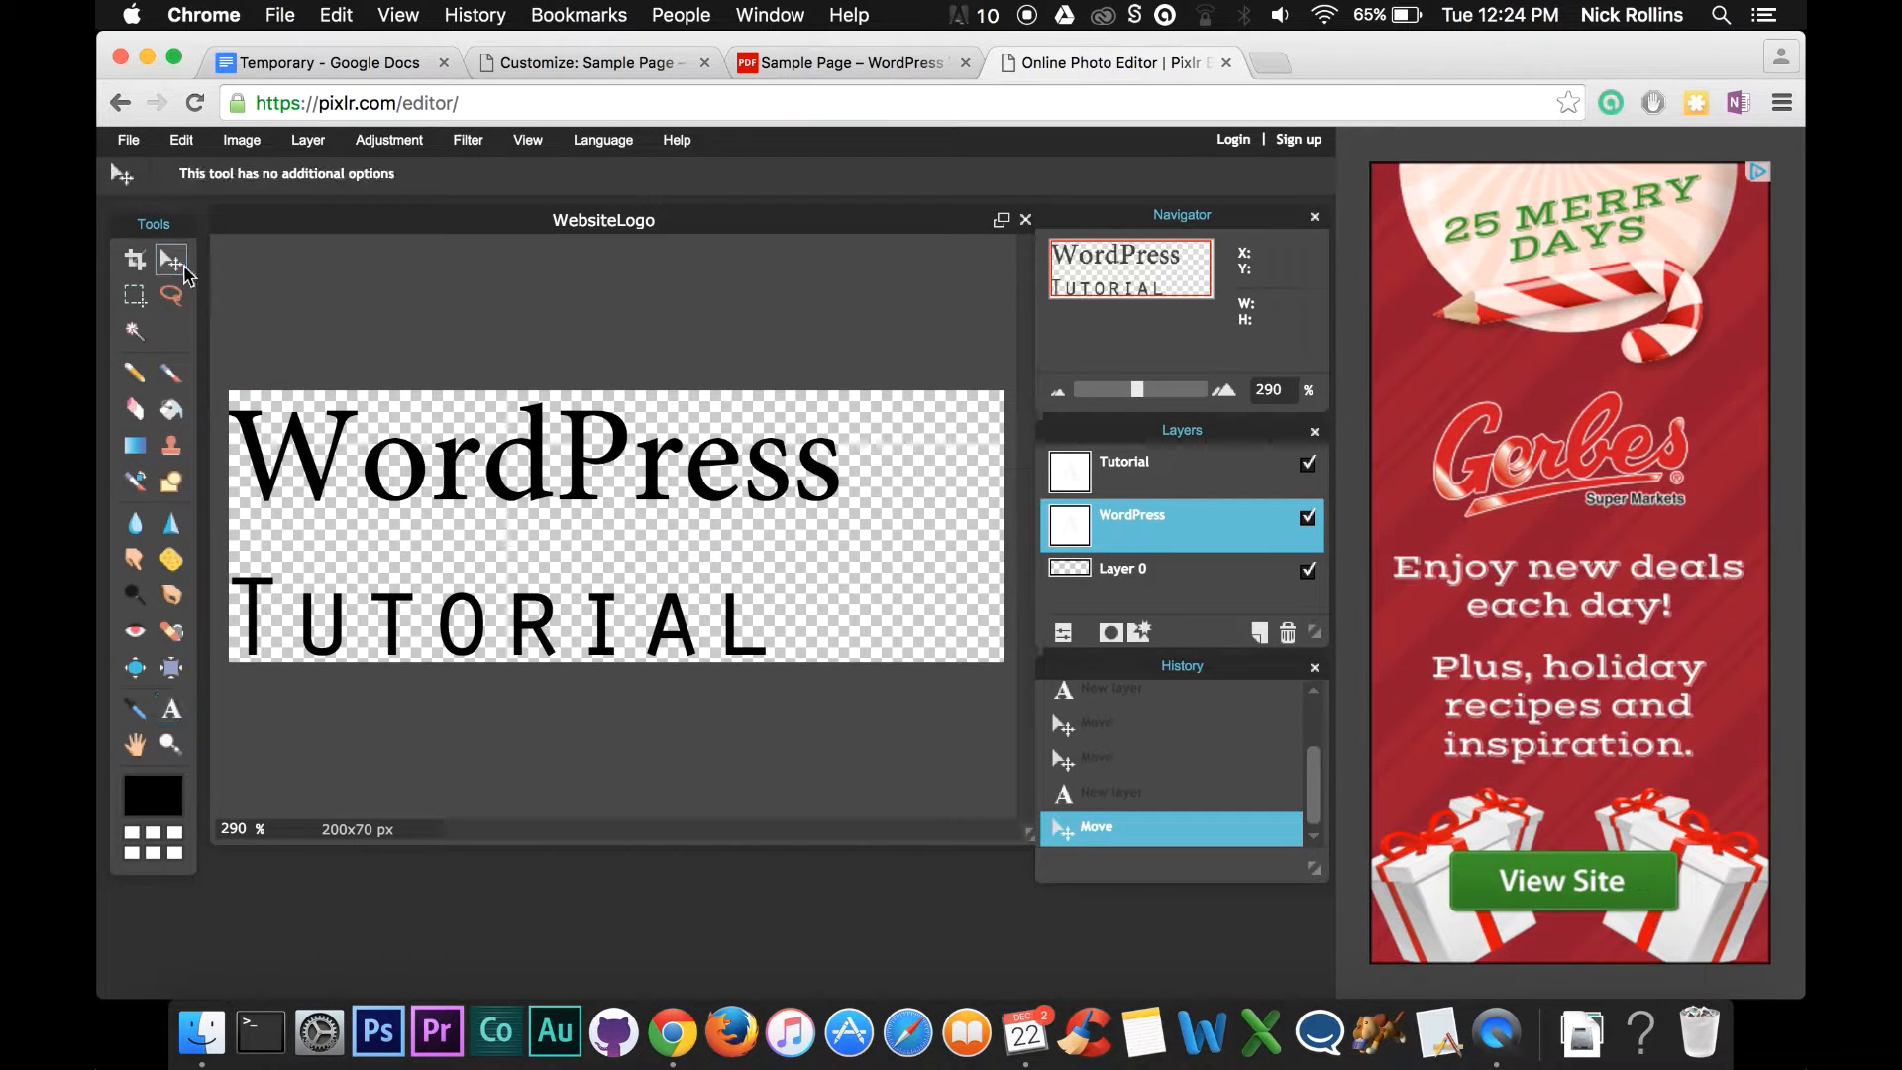
pyautogui.moveTo(418, 461); pyautogui.dragTo(420, 433)
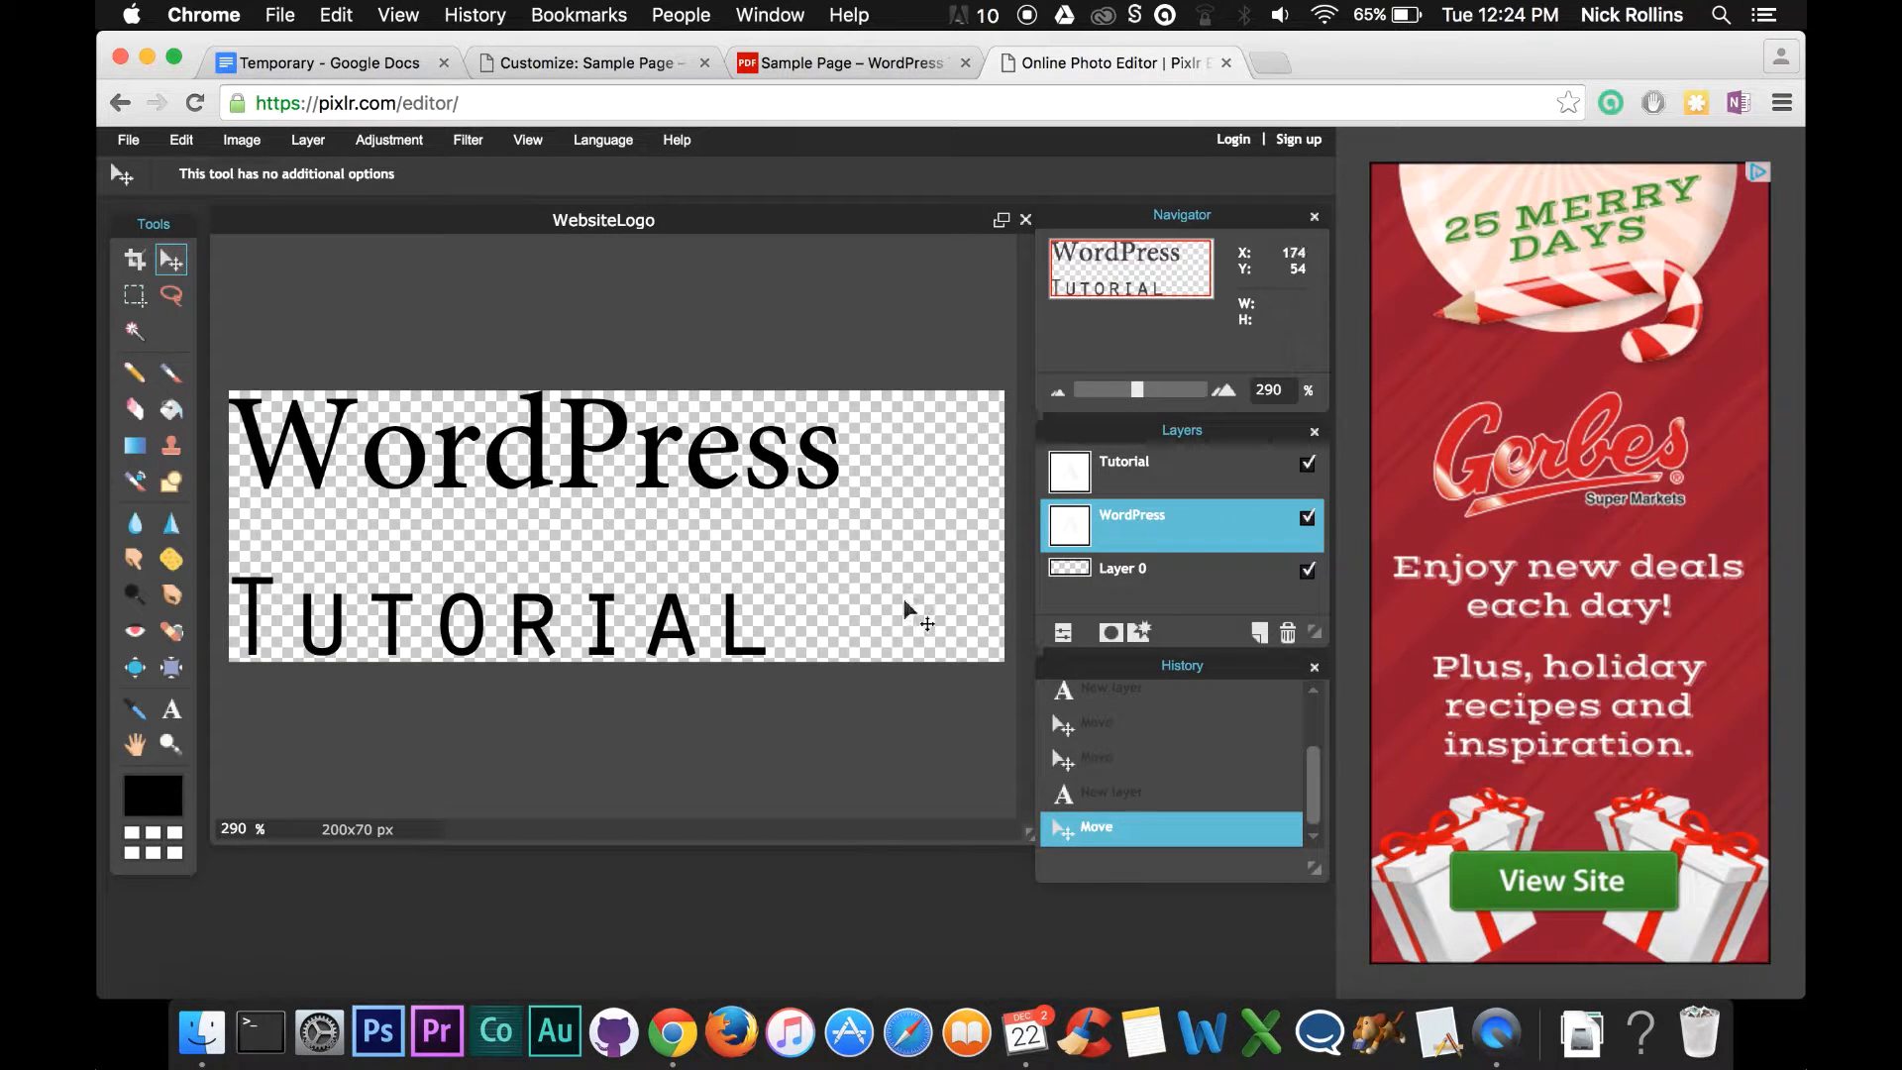
pyautogui.click(1206, 482)
pyautogui.moveTo(595, 612); pyautogui.dragTo(596, 538)
# Reduce the font size of the Tutorial text to 23.
pyautogui.click(178, 709)
pyautogui.click(446, 550)
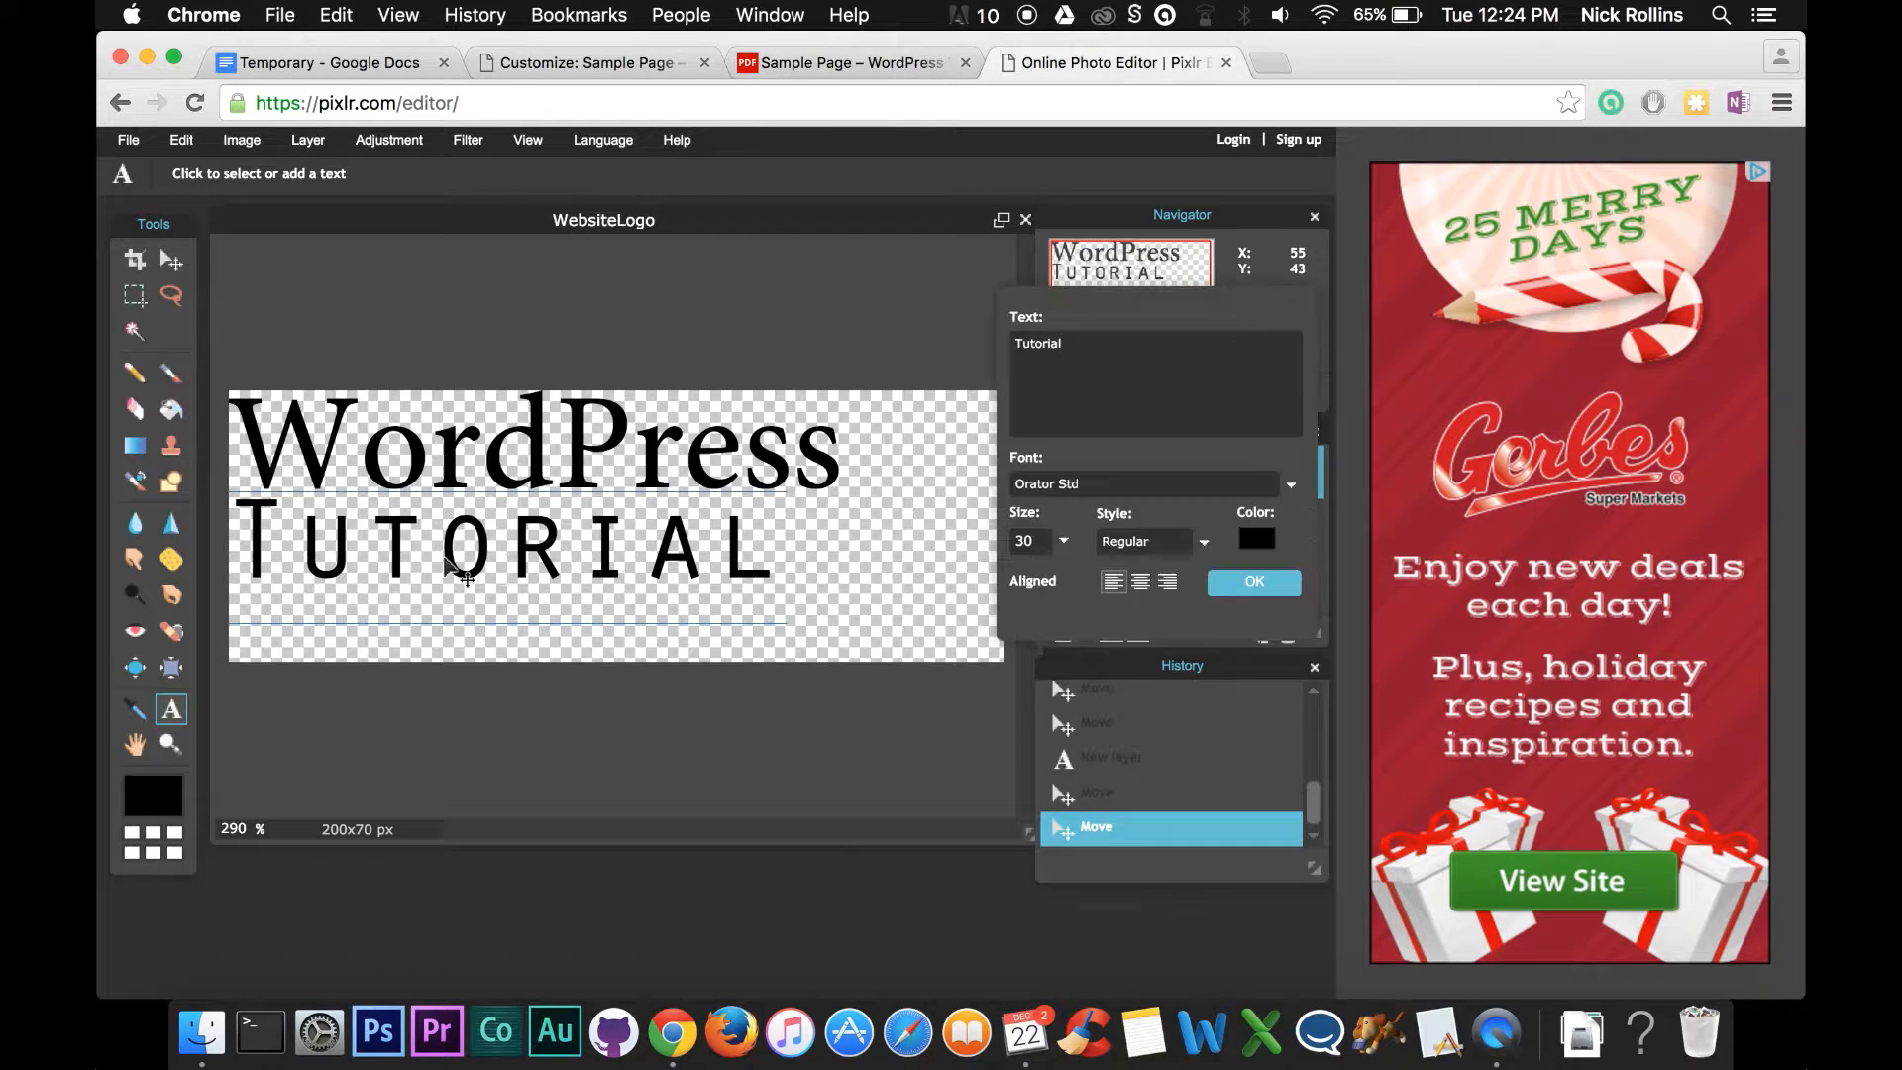
pyautogui.doubleClick(1036, 539)
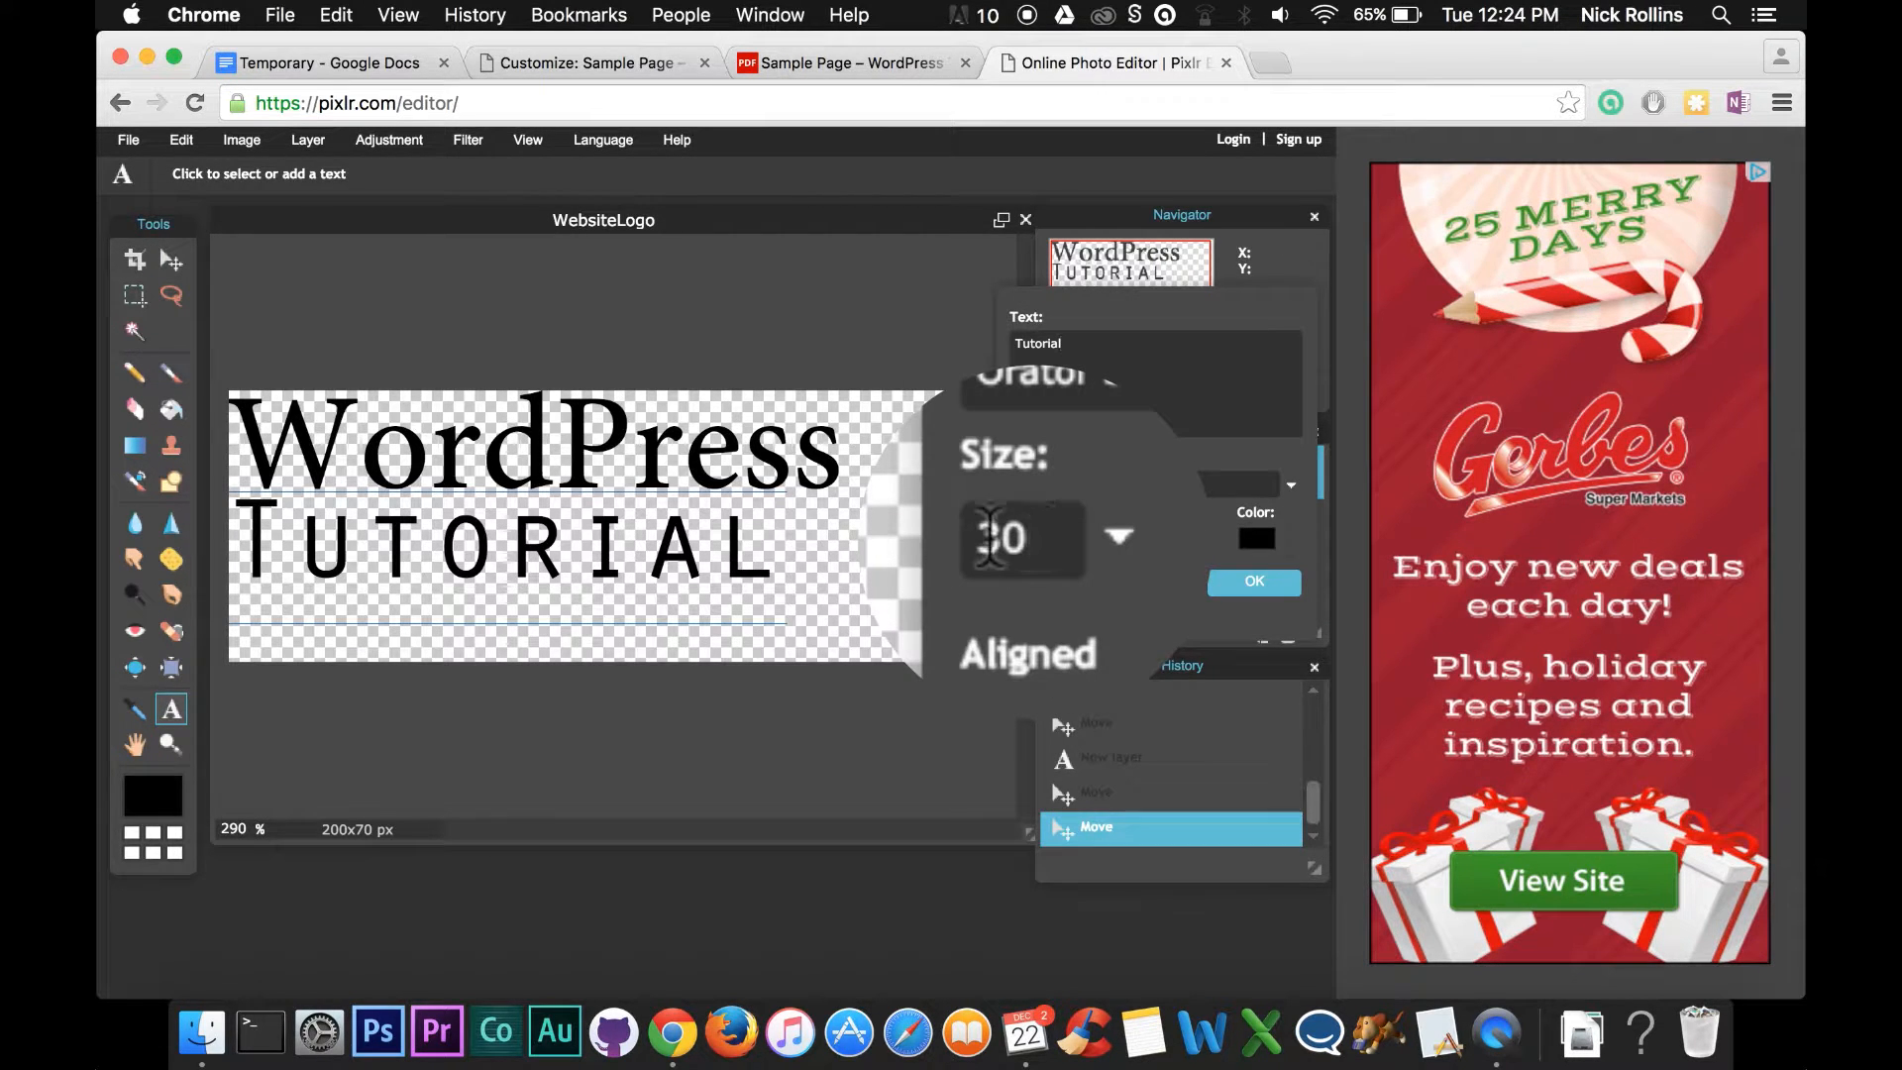
pyautogui.write('22')
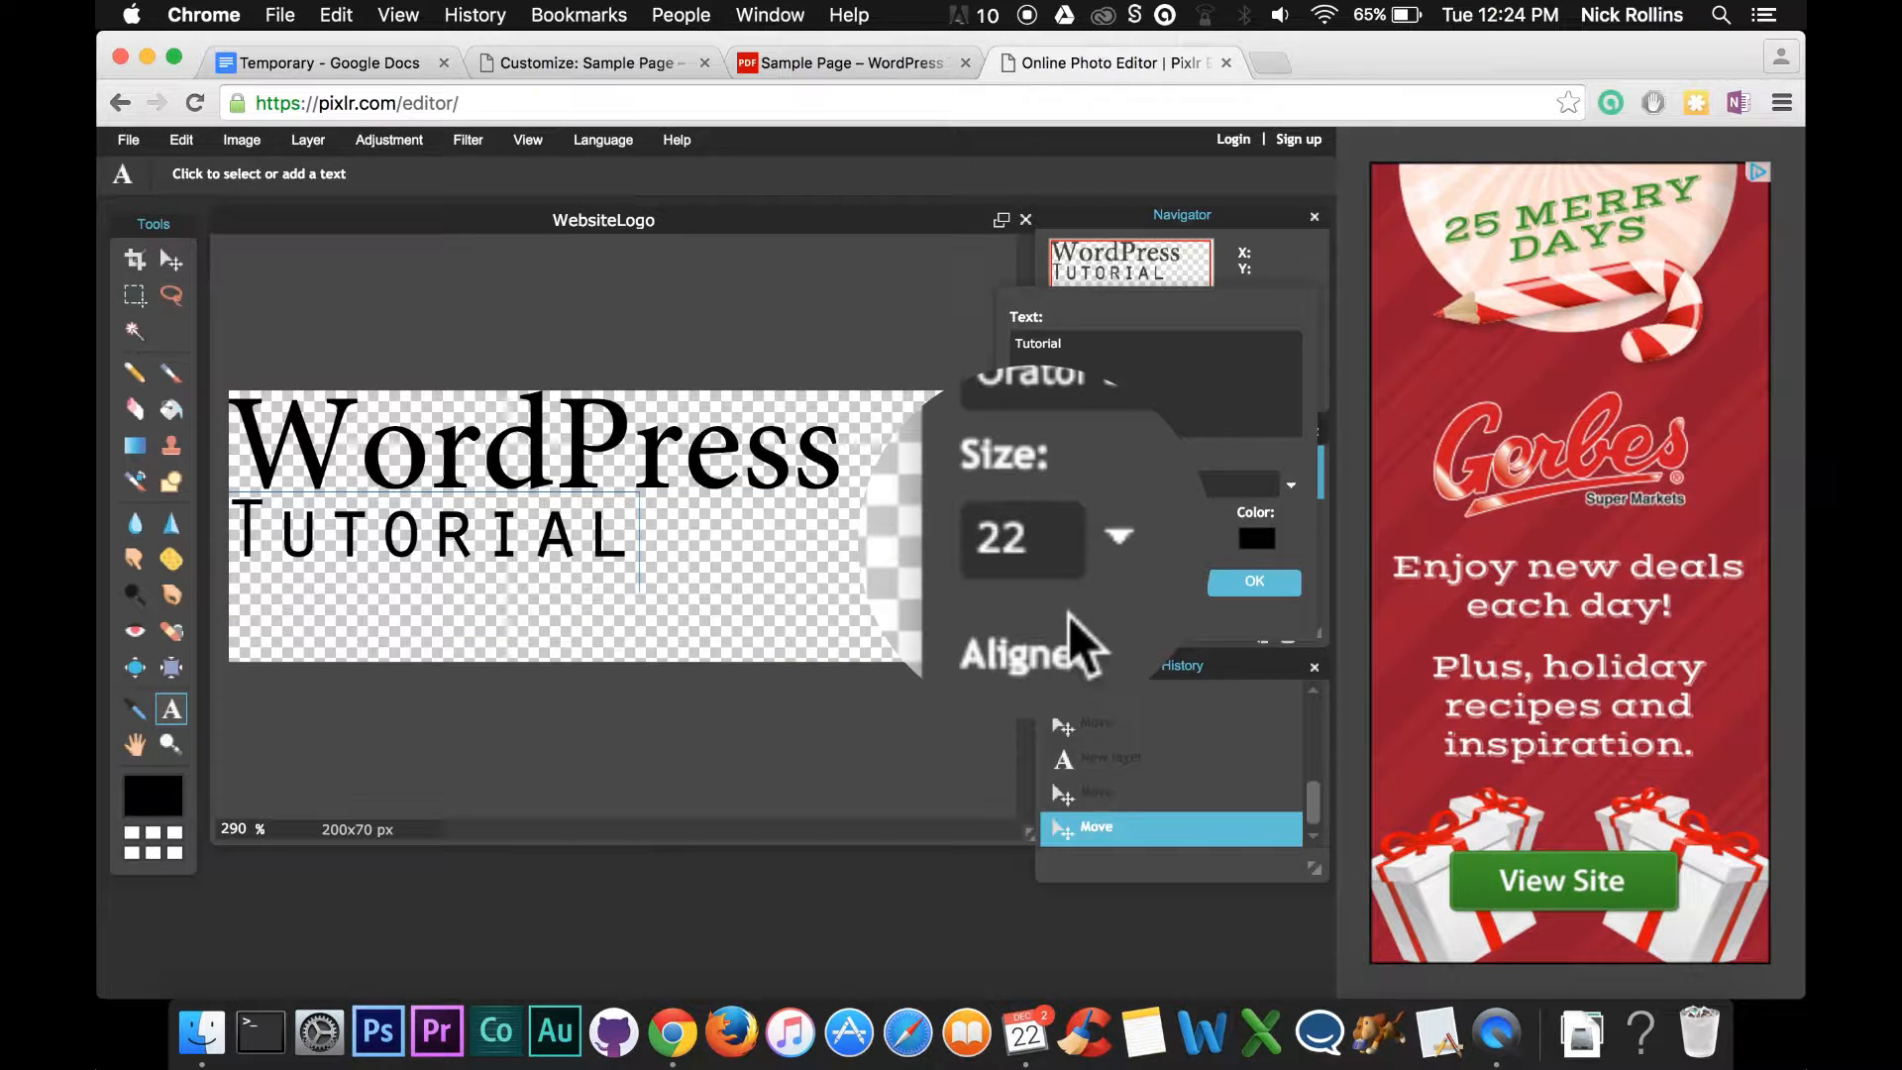
pyautogui.press('BackSpace')
pyautogui.write('3')
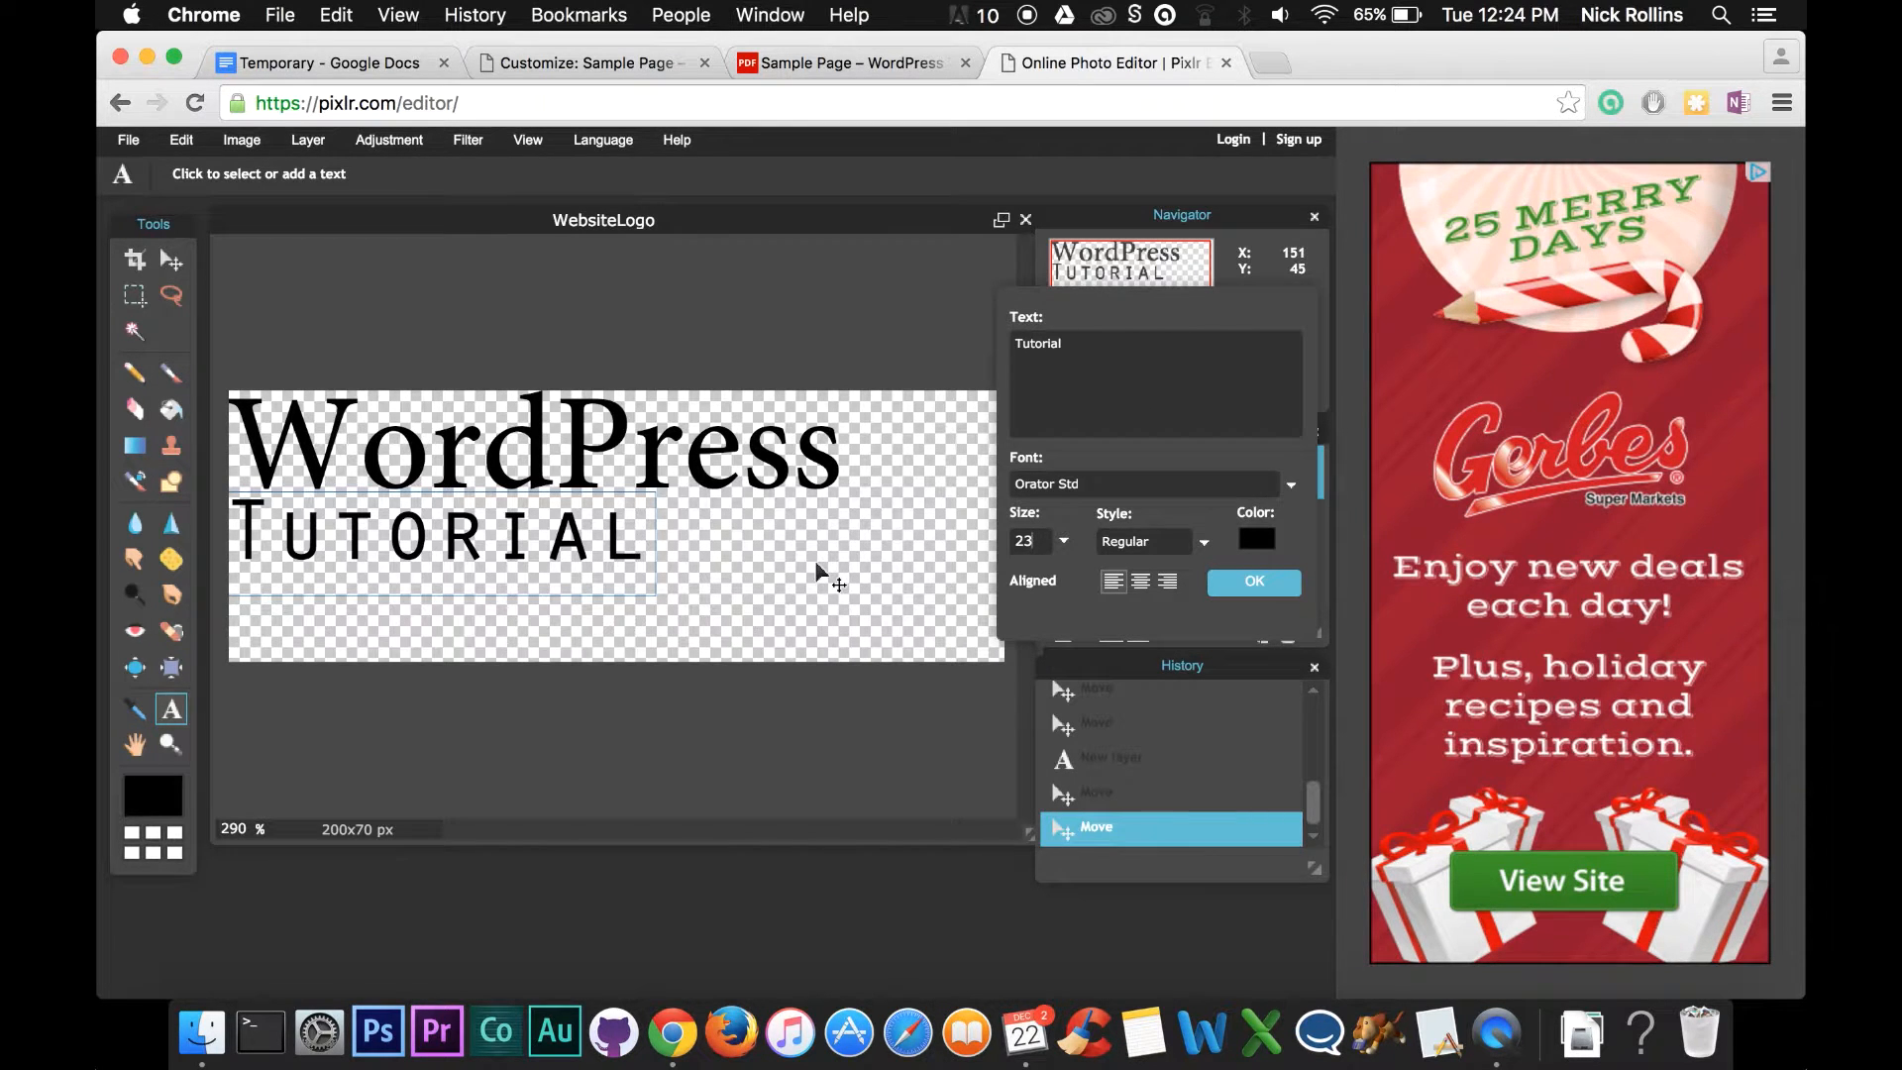
pyautogui.click(1254, 586)
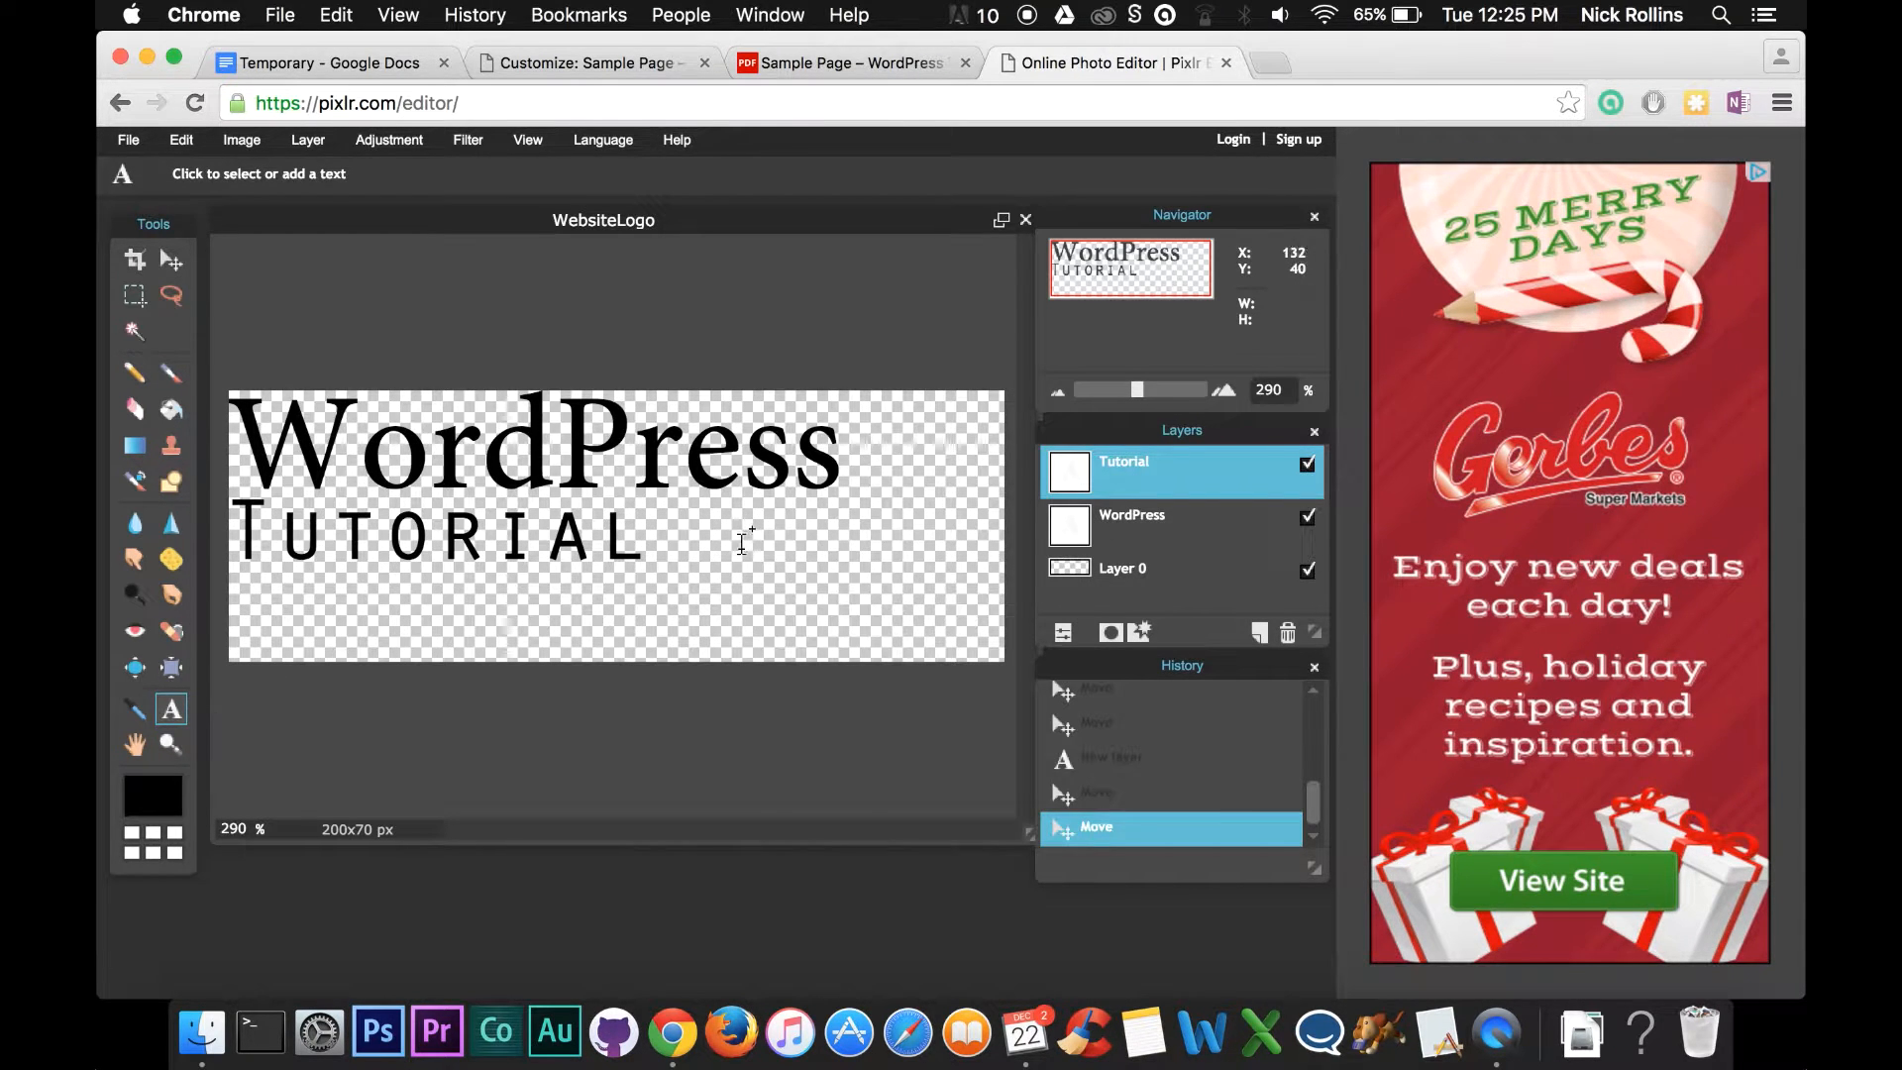
# Add a third text layer reading "PDF" on the canvas, to the right of the Tutorial text.
pyautogui.click(742, 543)
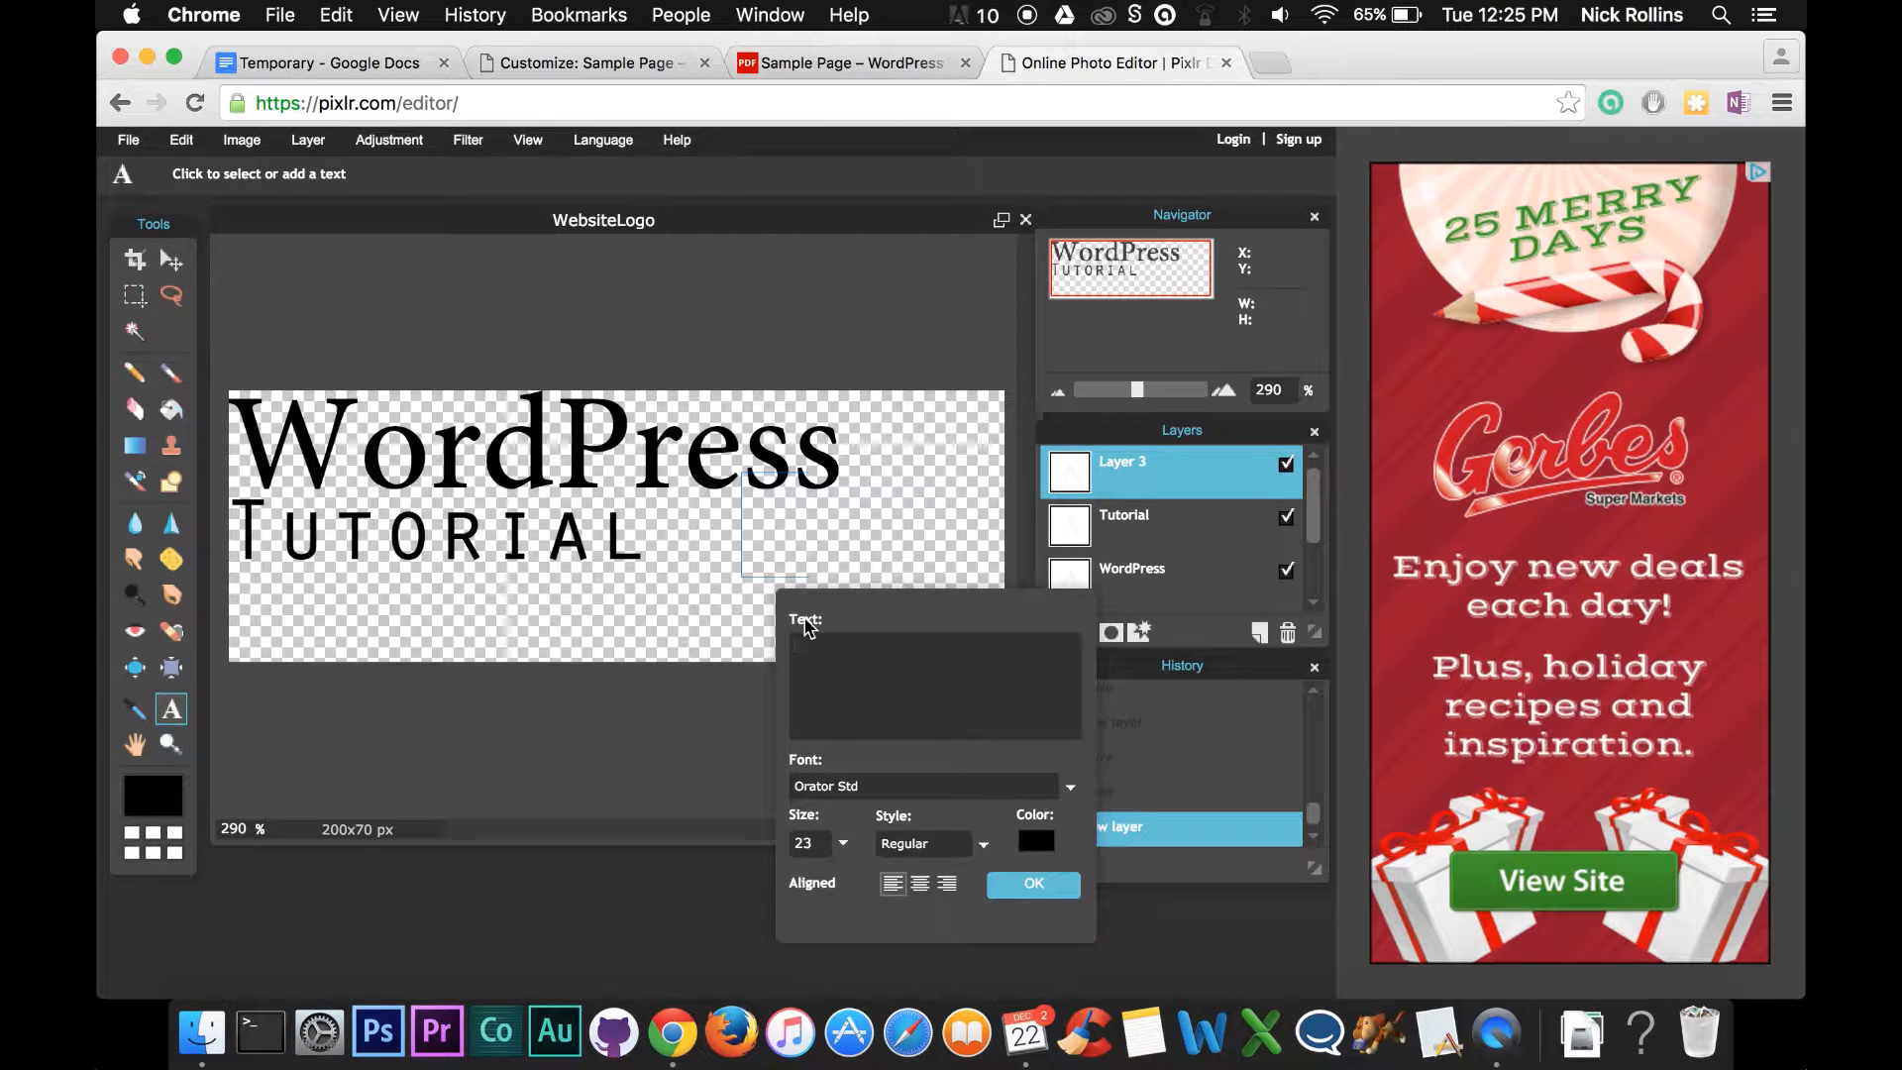
pyautogui.write('PDF')
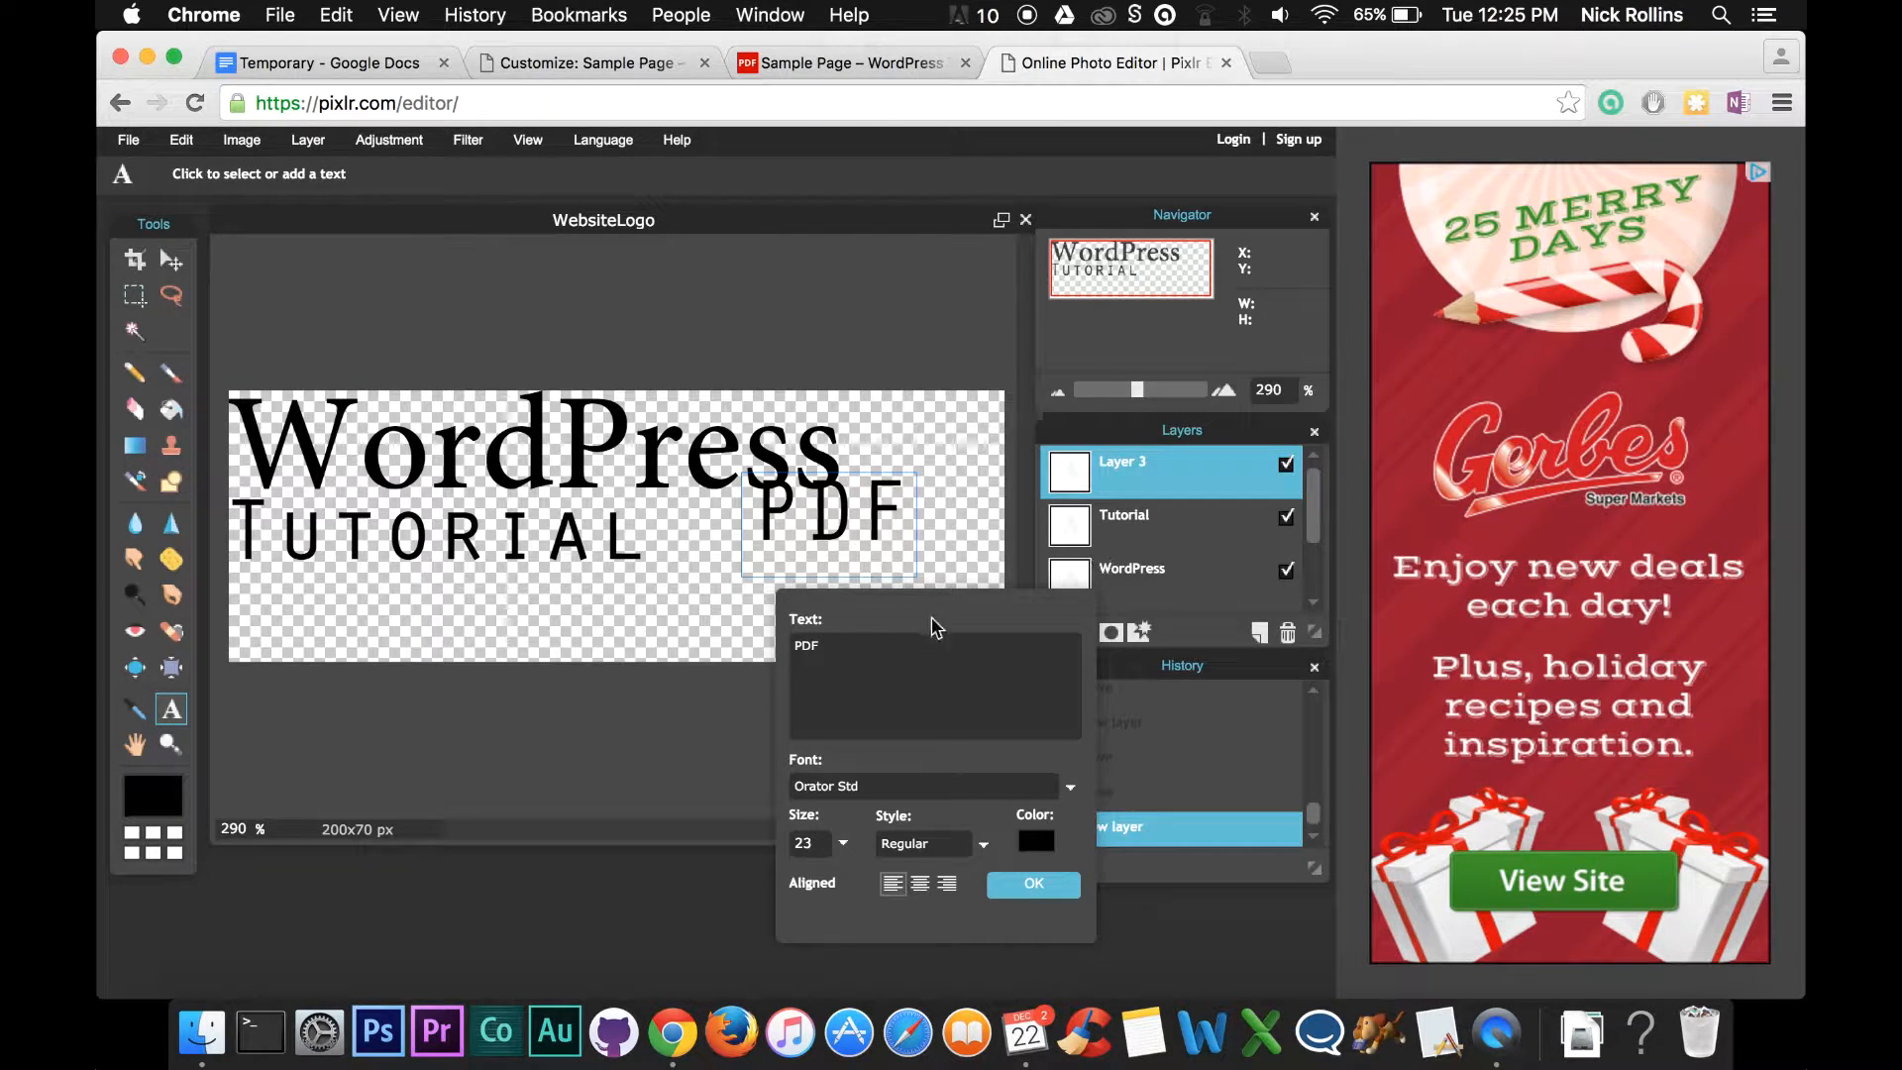
pyautogui.moveTo(921, 624); pyautogui.dragTo(1122, 360)
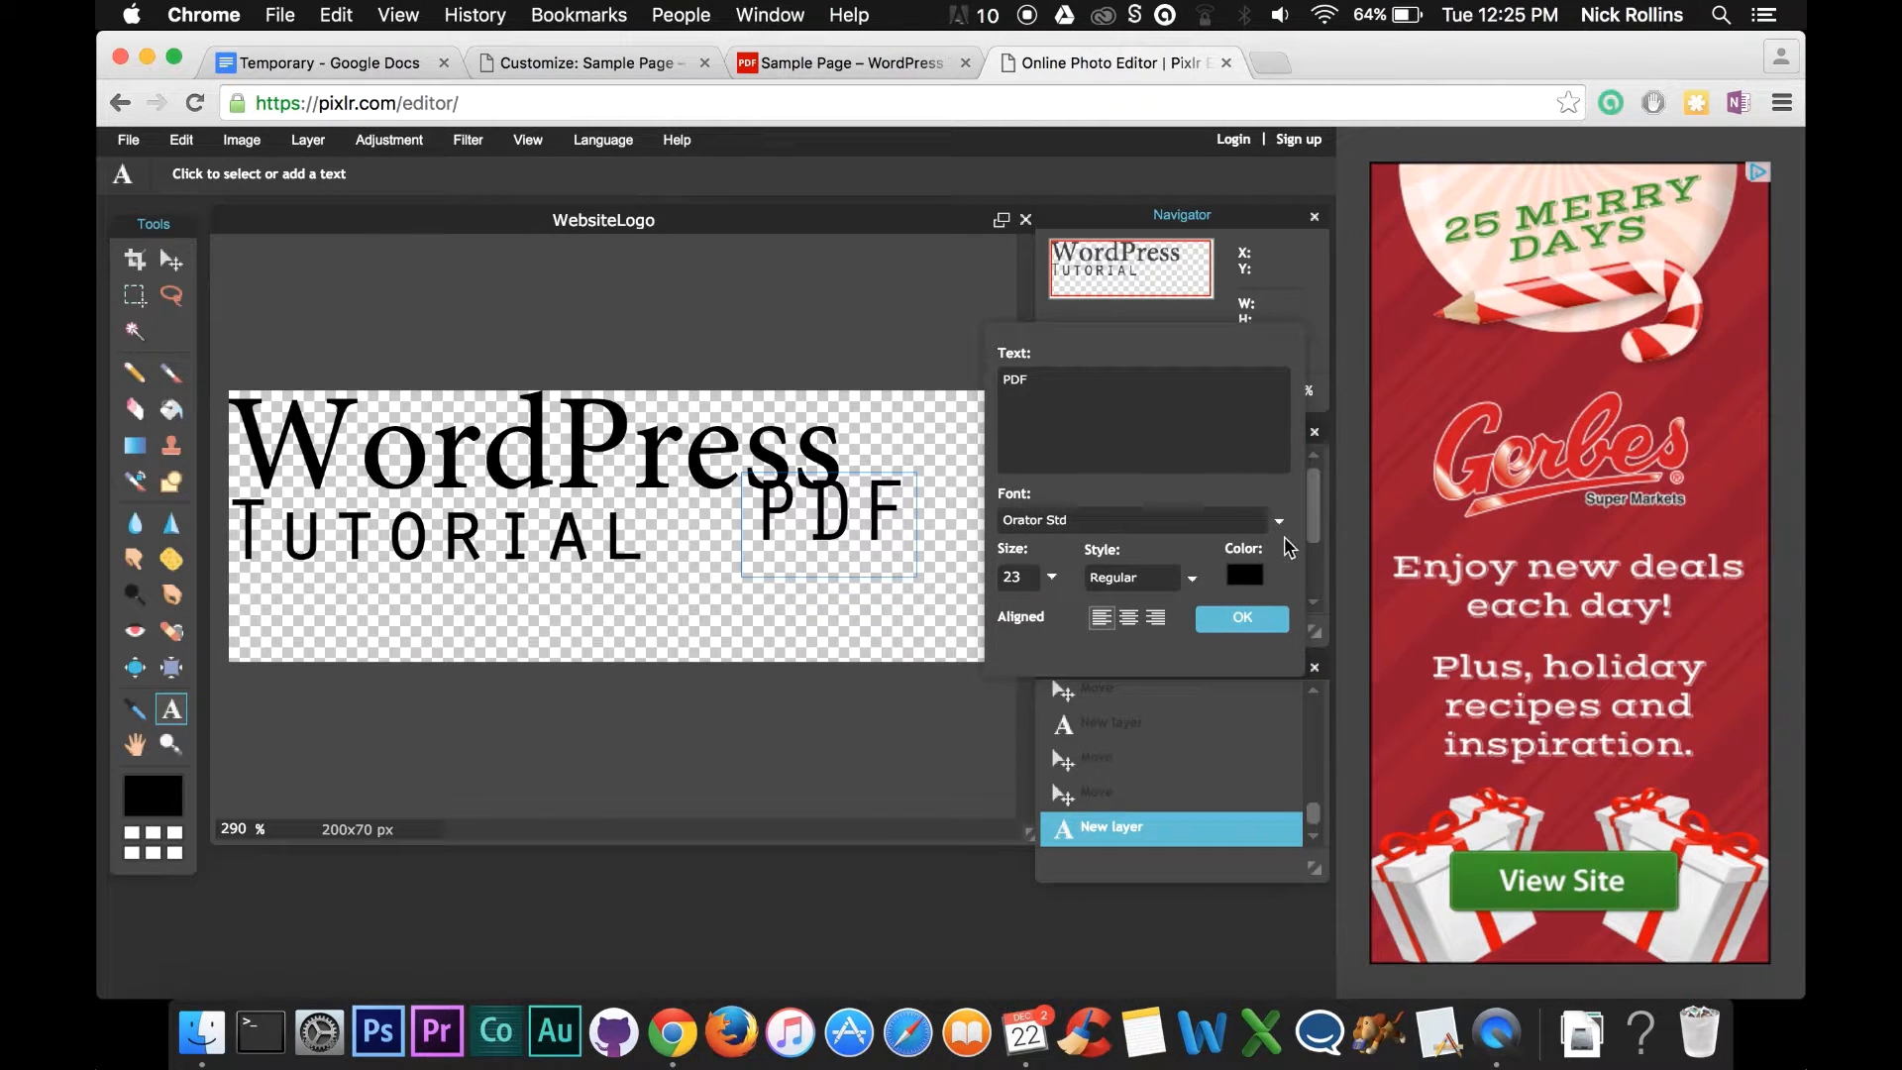
# Give the PDF text a different font from the Tutorial text and set its size to 20.
pyautogui.click(1233, 527)
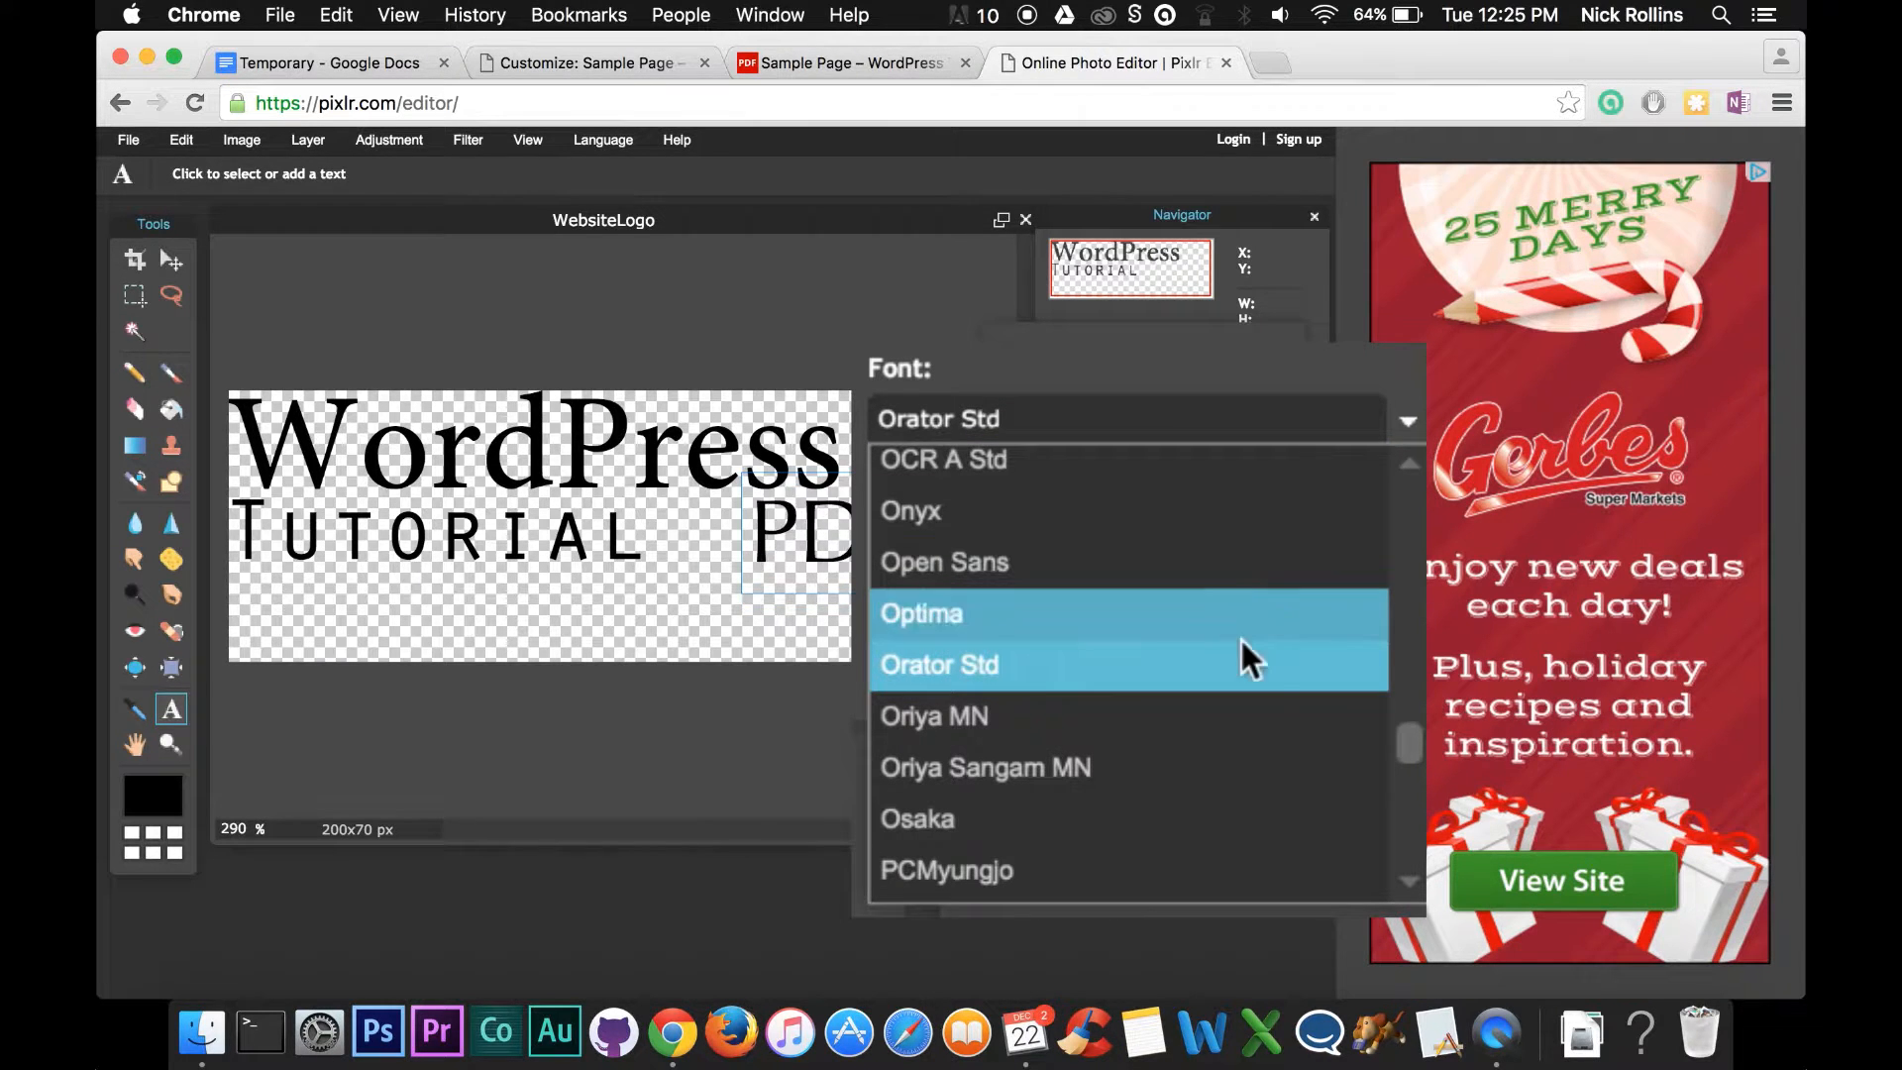
pyautogui.moveTo(1411, 739); pyautogui.dragTo(1410, 764)
pyautogui.click(1134, 728)
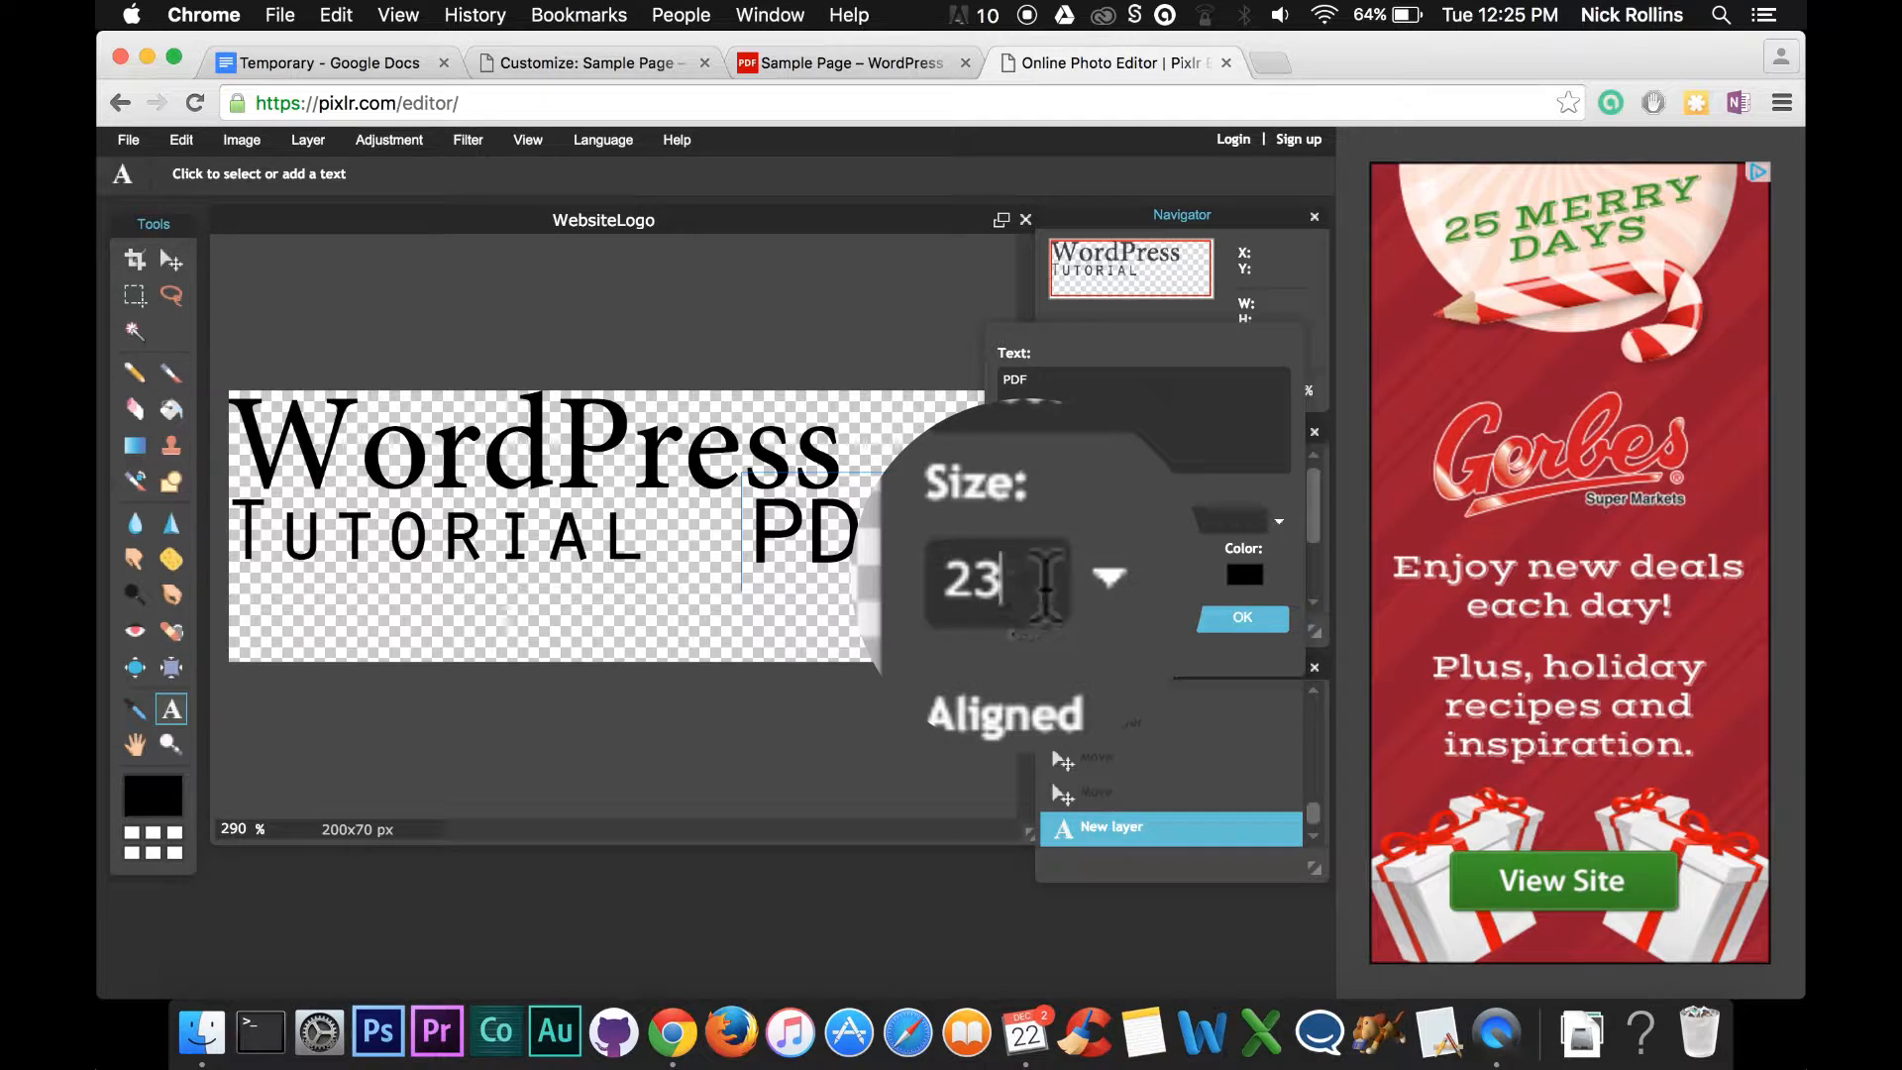
pyautogui.press('BackSpace')
pyautogui.write('0')
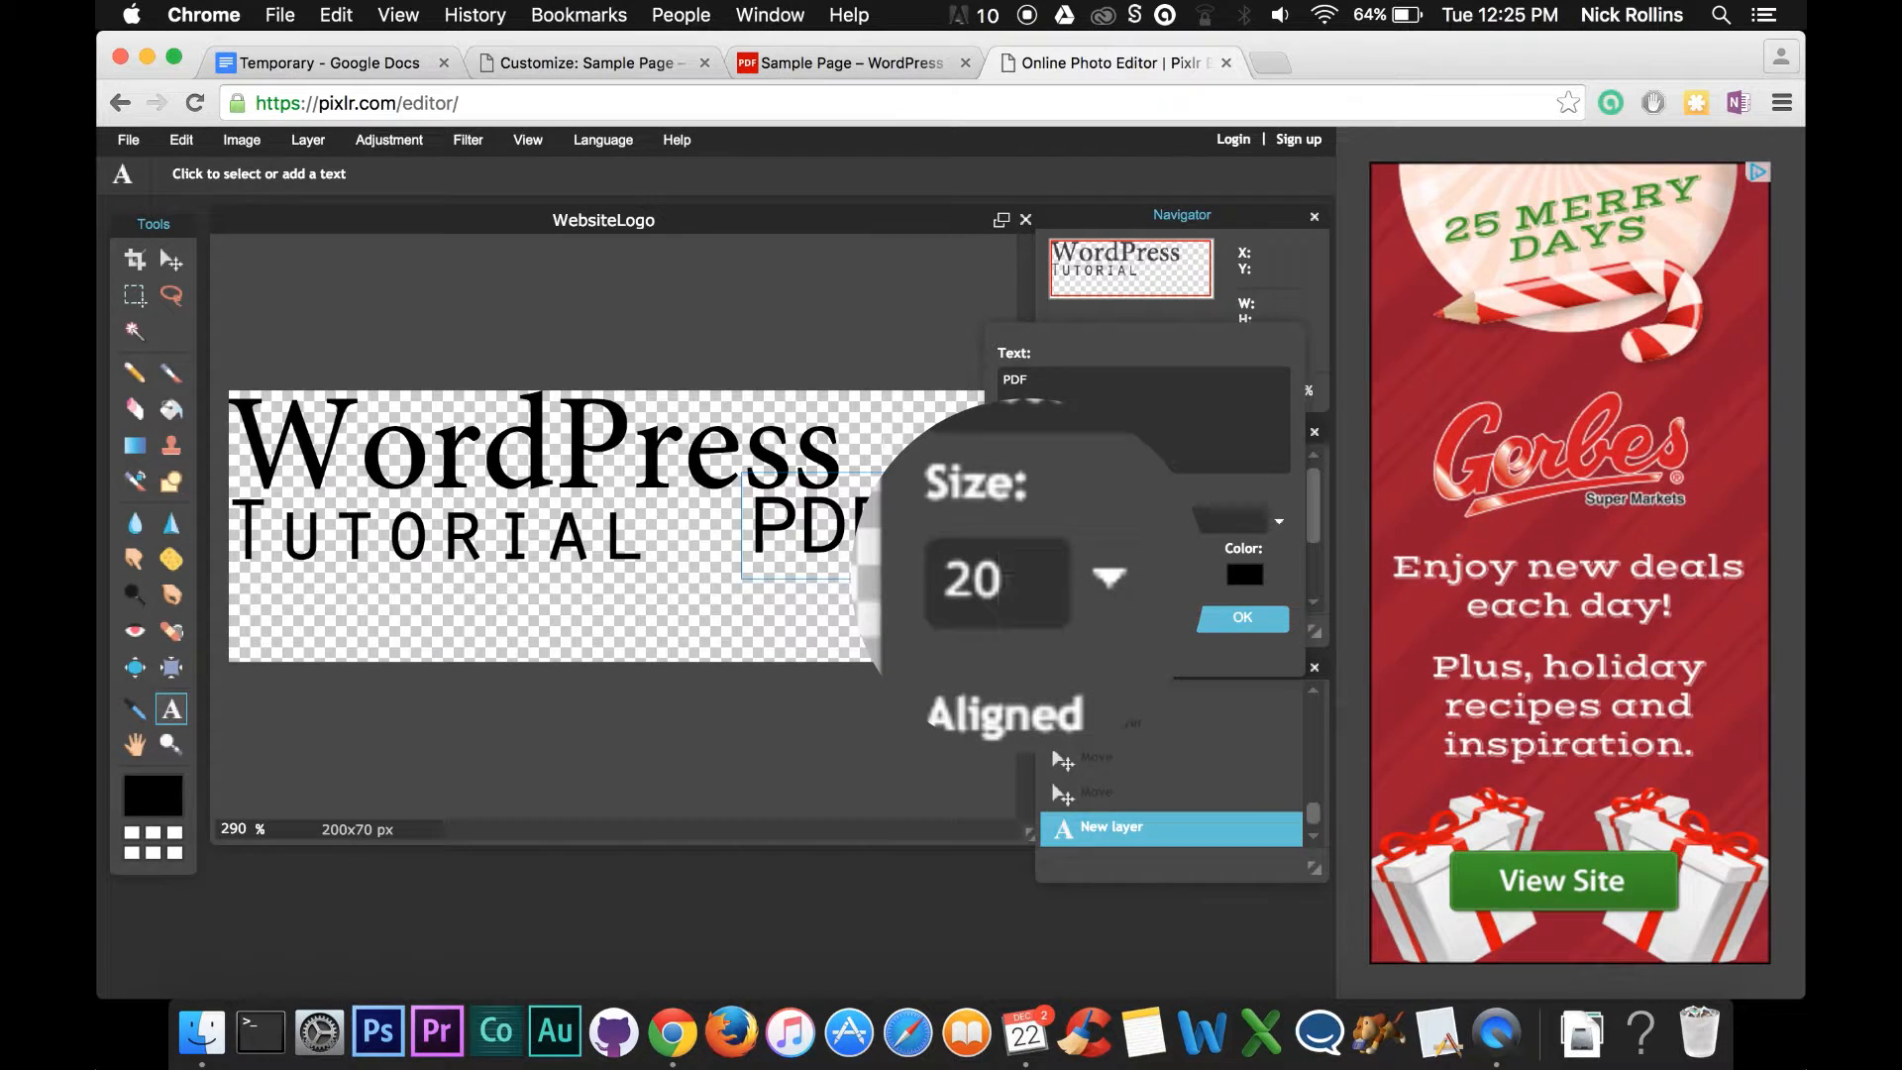
pyautogui.click(1236, 624)
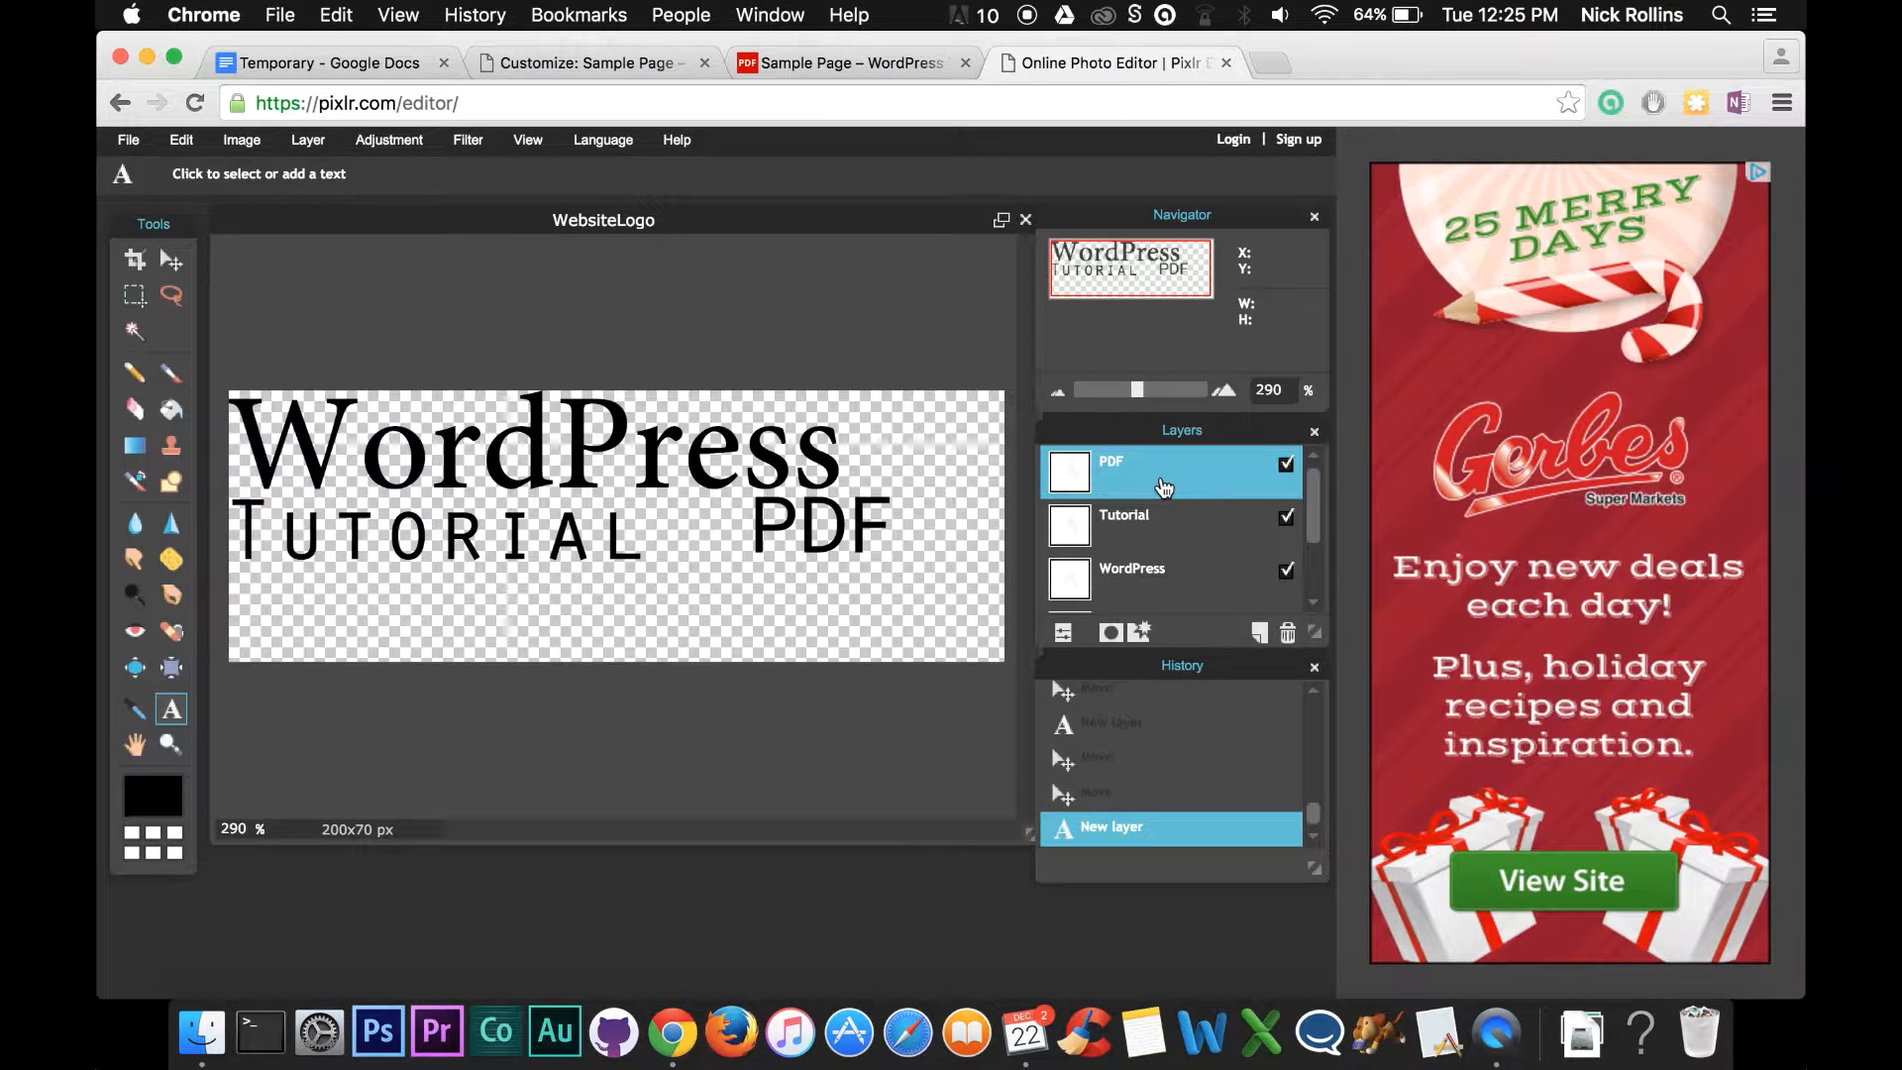
# Move the PDF text left and down in line with the Tutorial text, then nudge the Tutorial text slightly right.
pyautogui.click(172, 260)
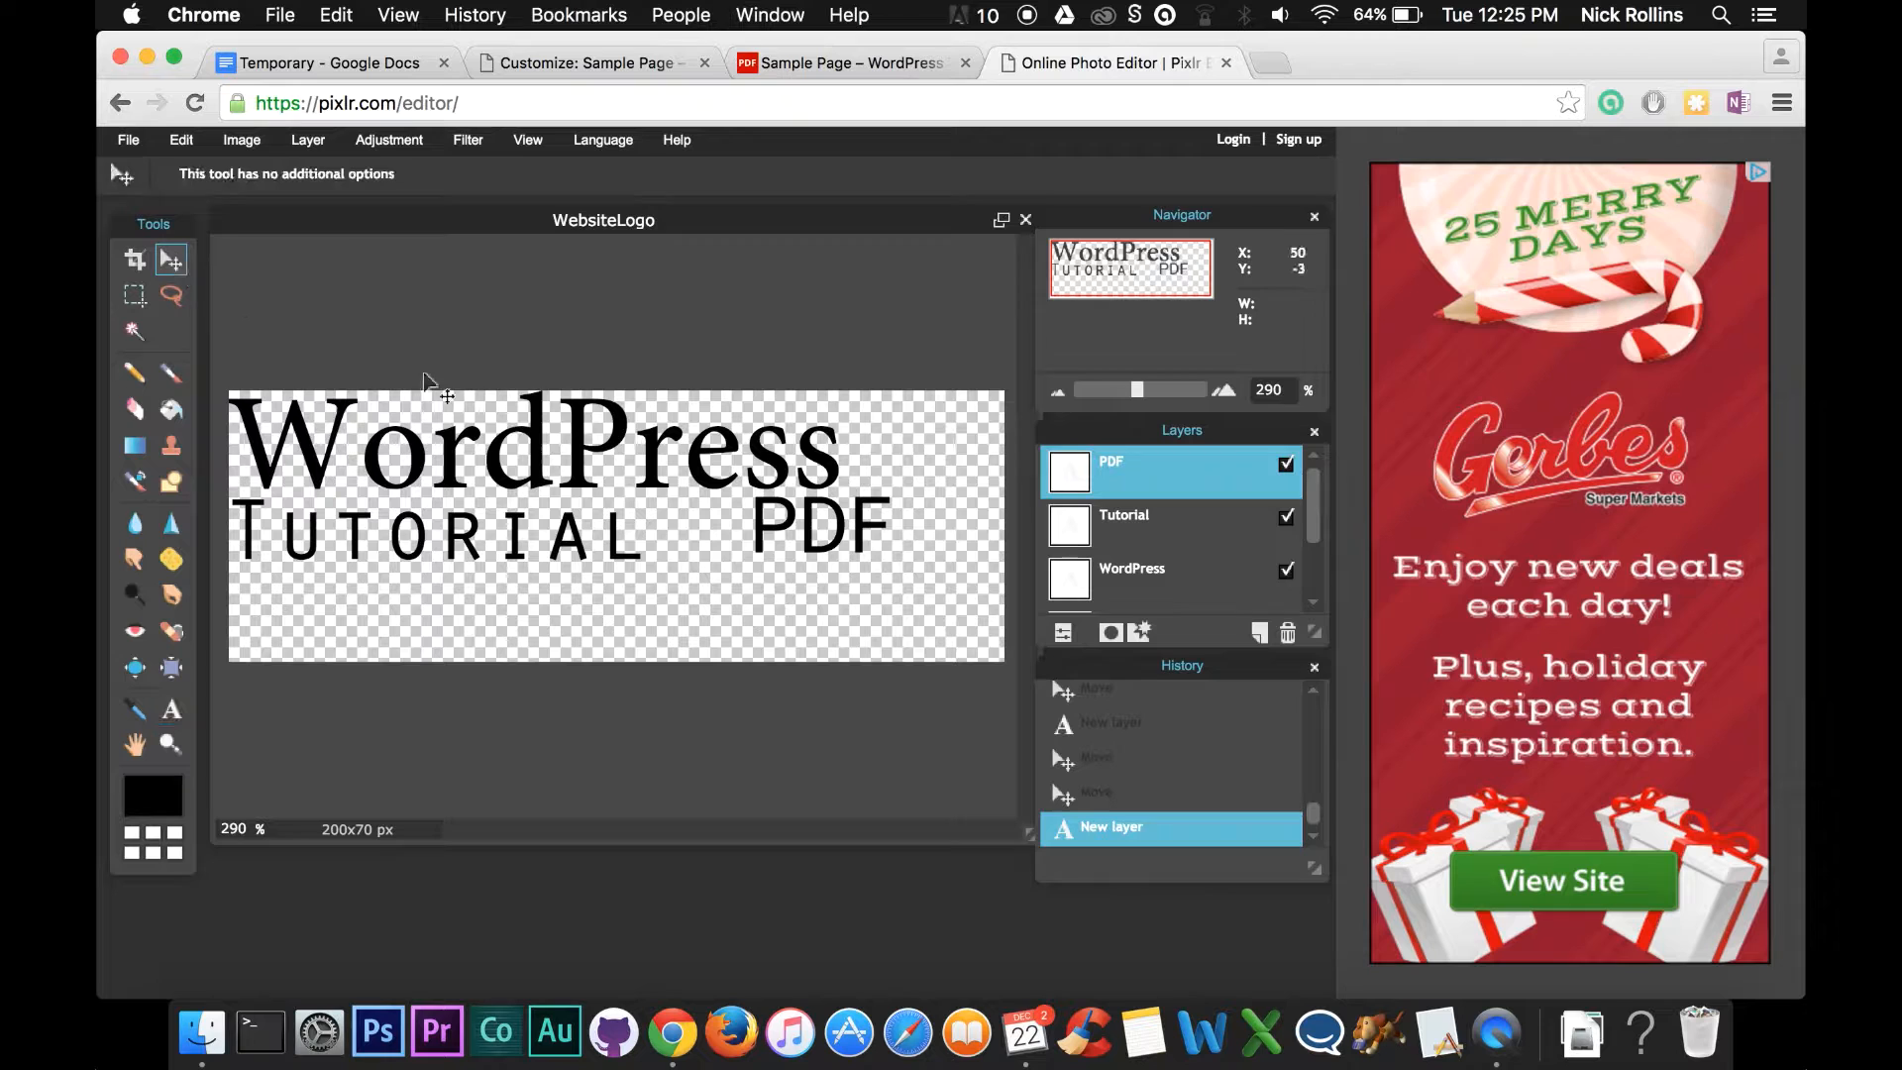
pyautogui.moveTo(837, 528); pyautogui.dragTo(781, 541)
pyautogui.click(1190, 530)
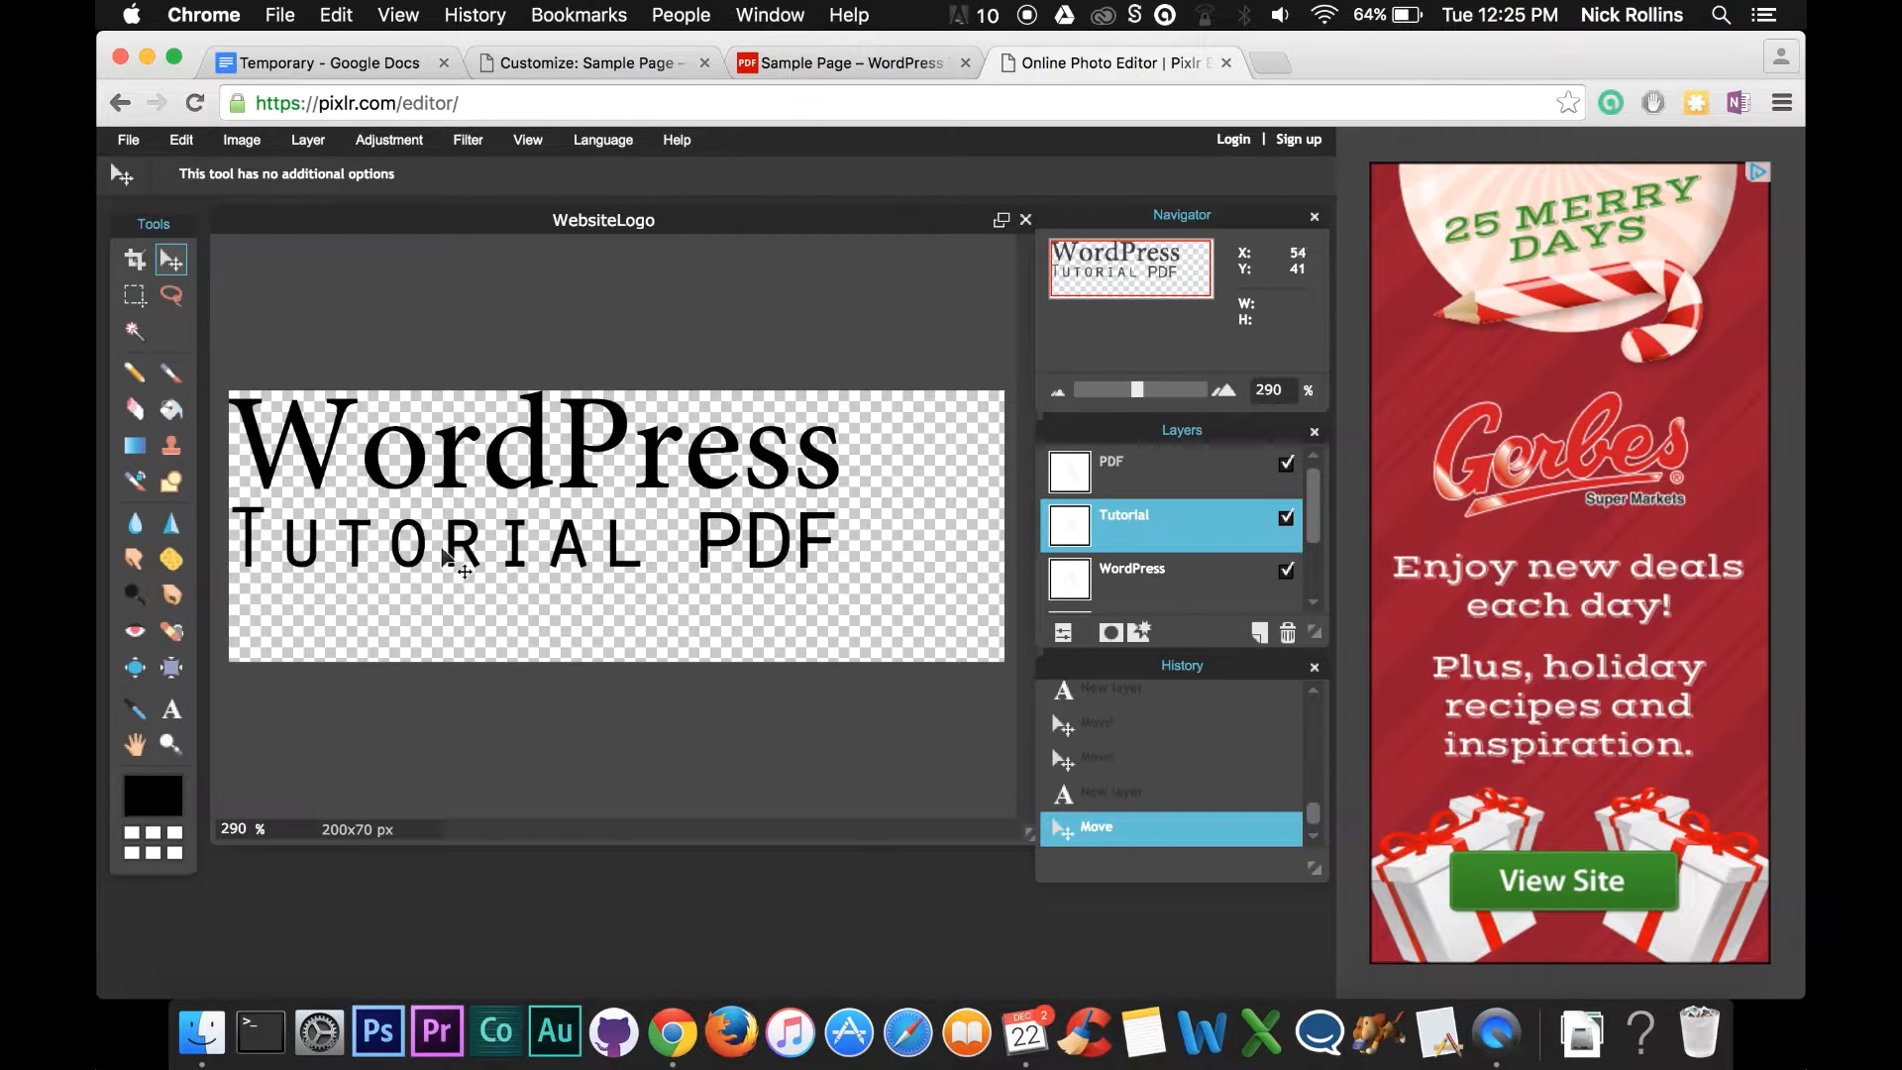
pyautogui.press('Right')
pyautogui.press('Right')
pyautogui.press('Right')
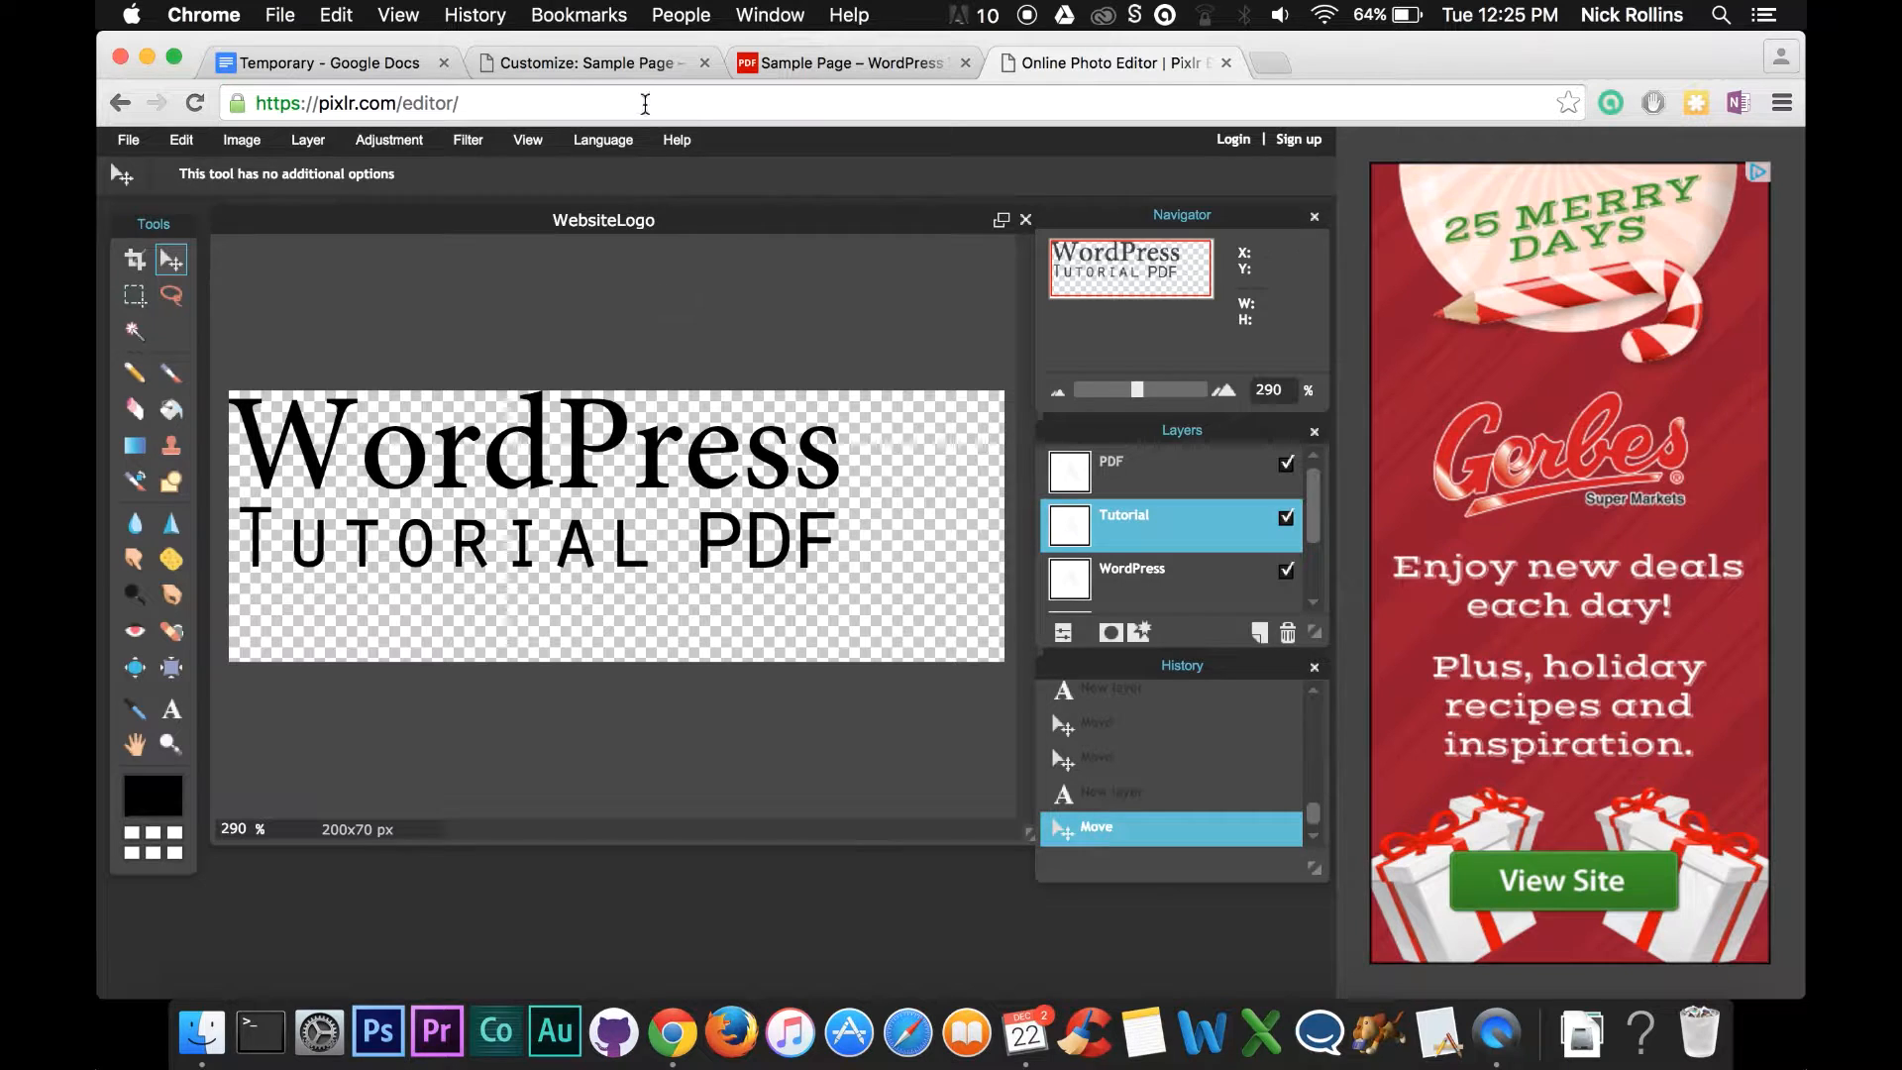
# Switch to the WordPress customizer and copy the Website Title Color hex code from the Travelify Header Area settings.
pyautogui.click(625, 64)
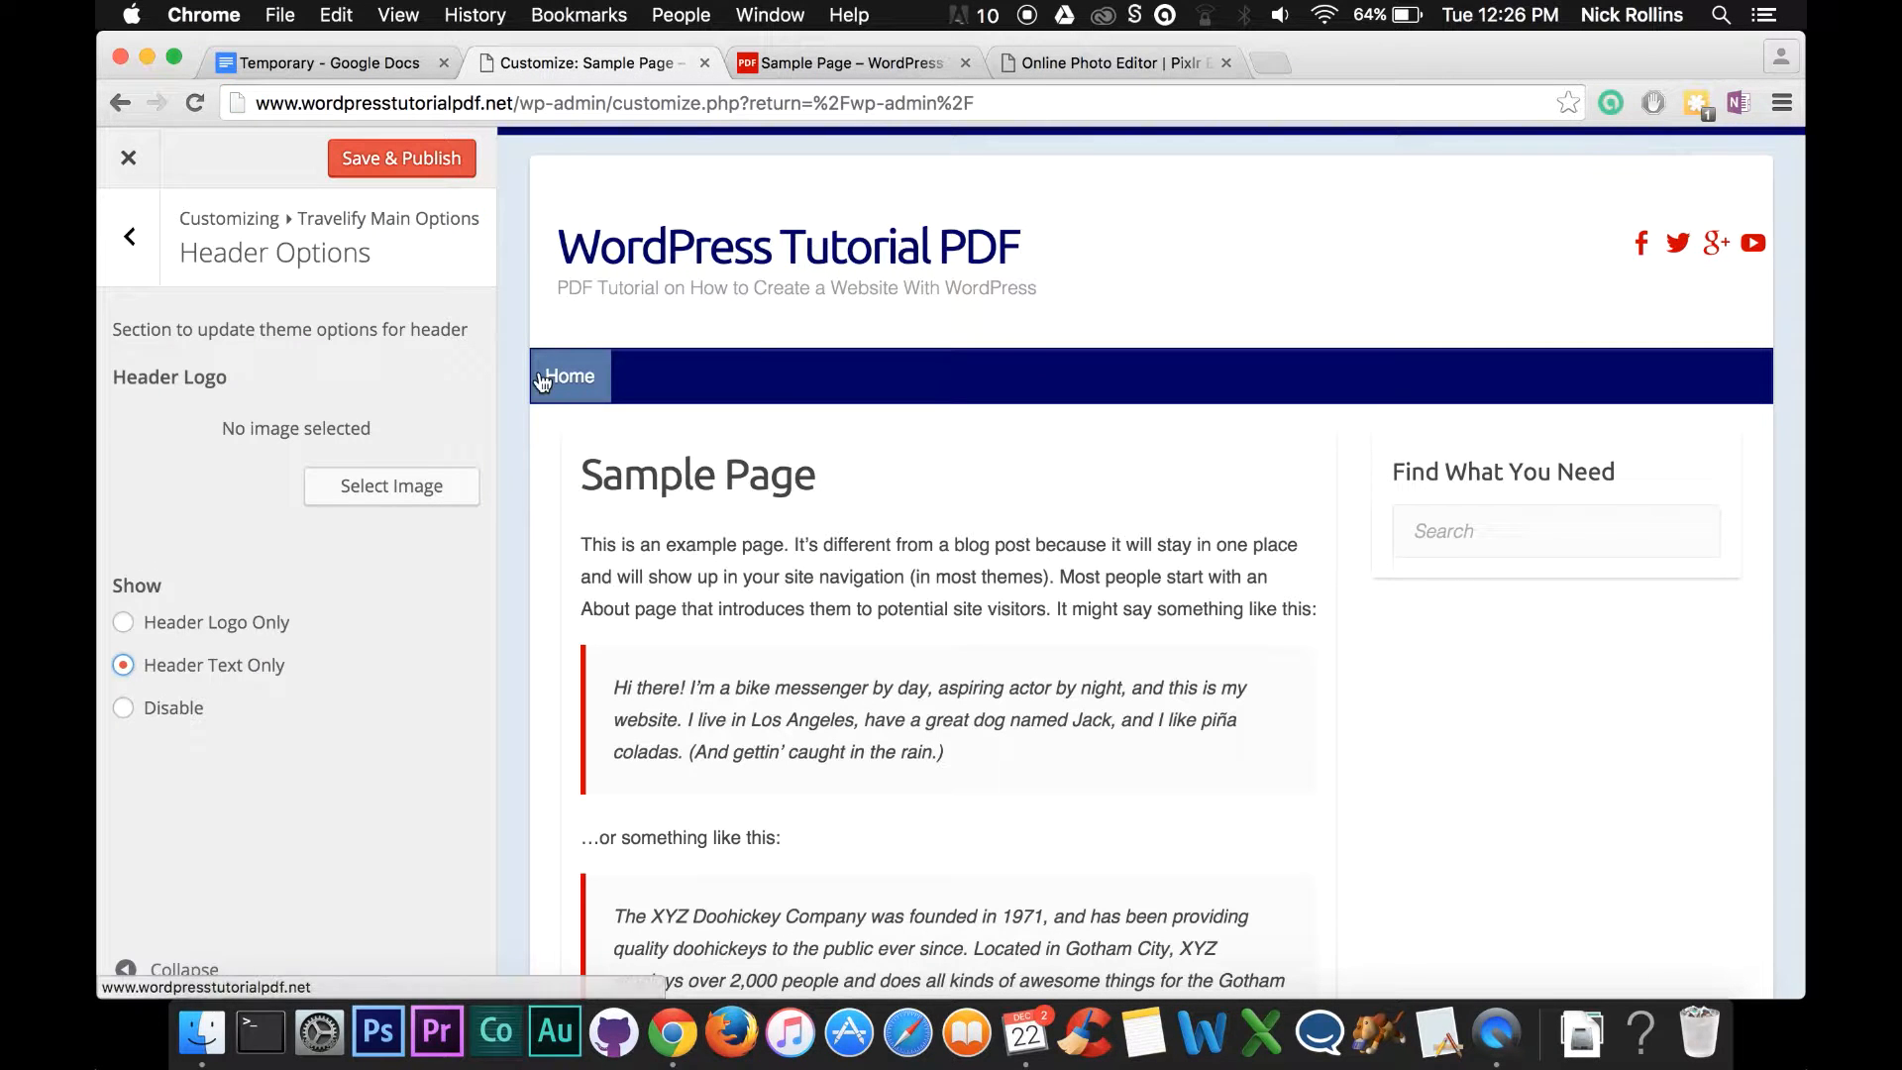
pyautogui.click(144, 258)
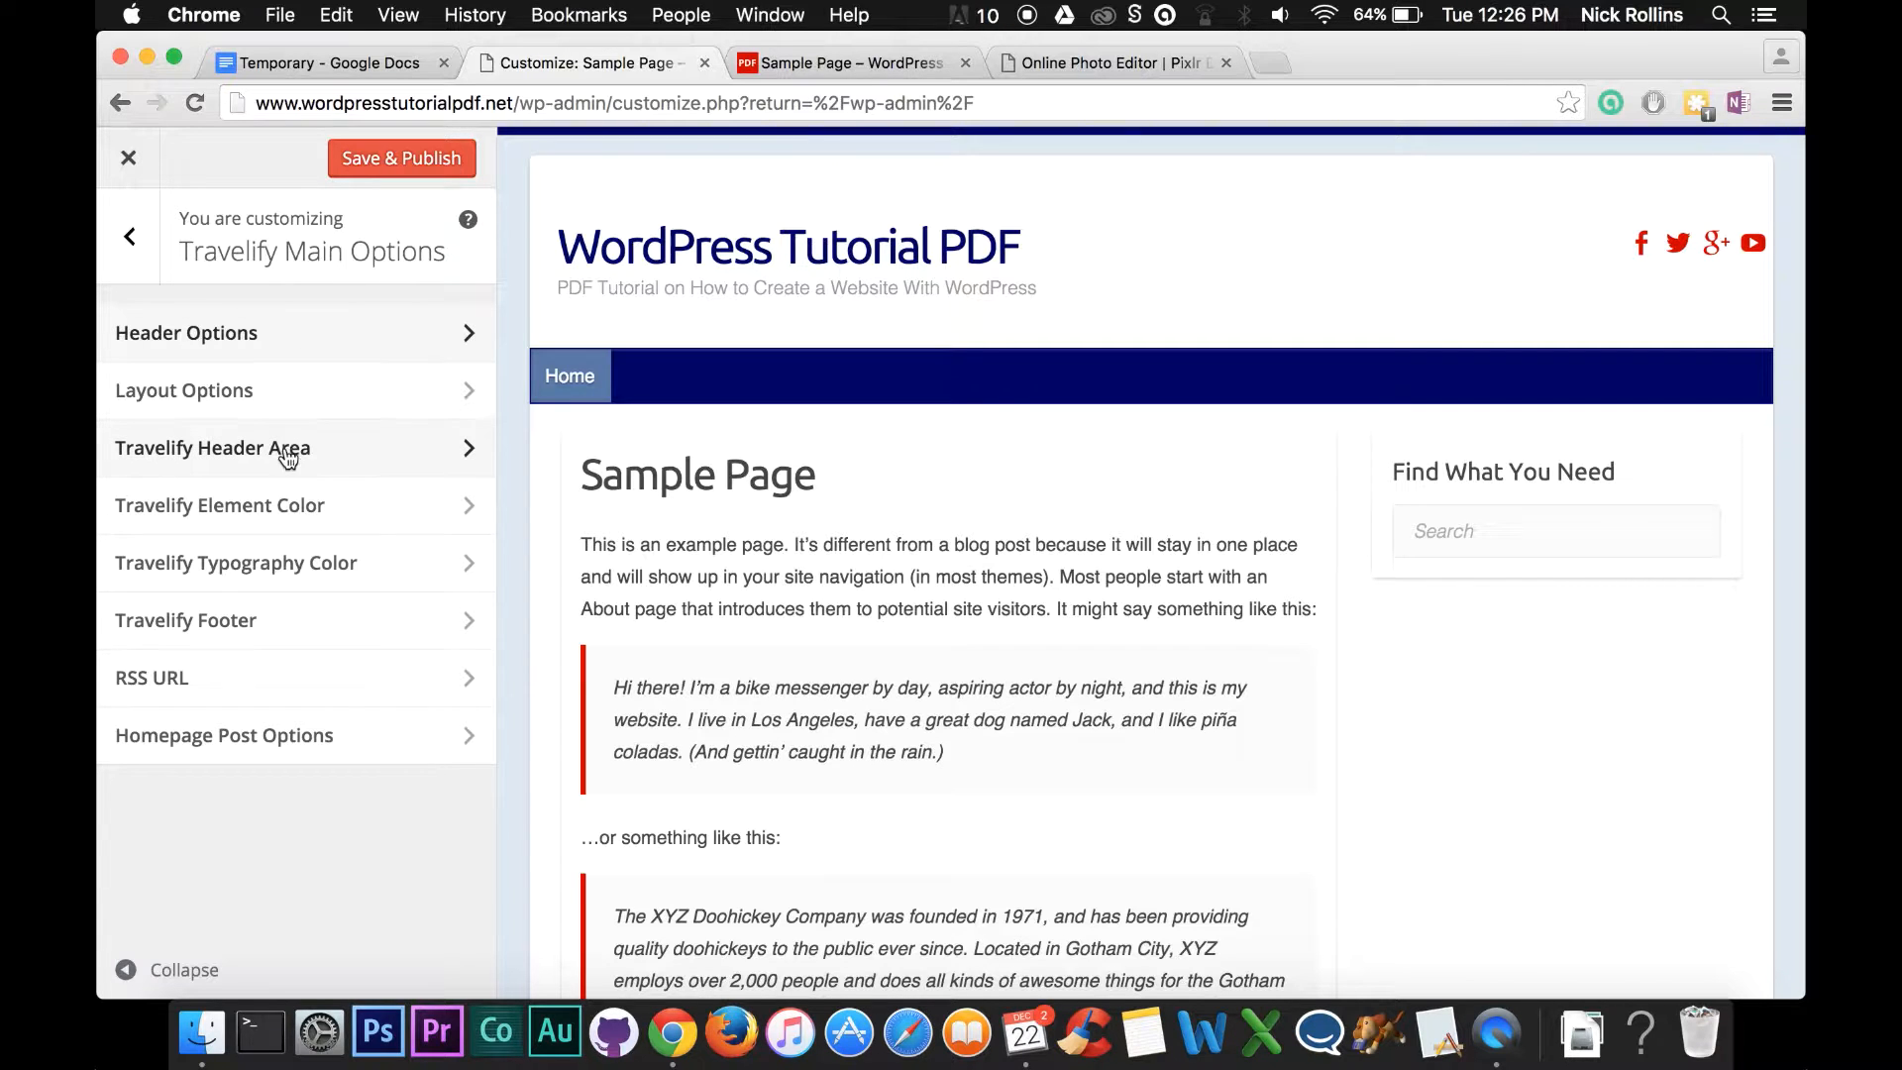
pyautogui.click(347, 464)
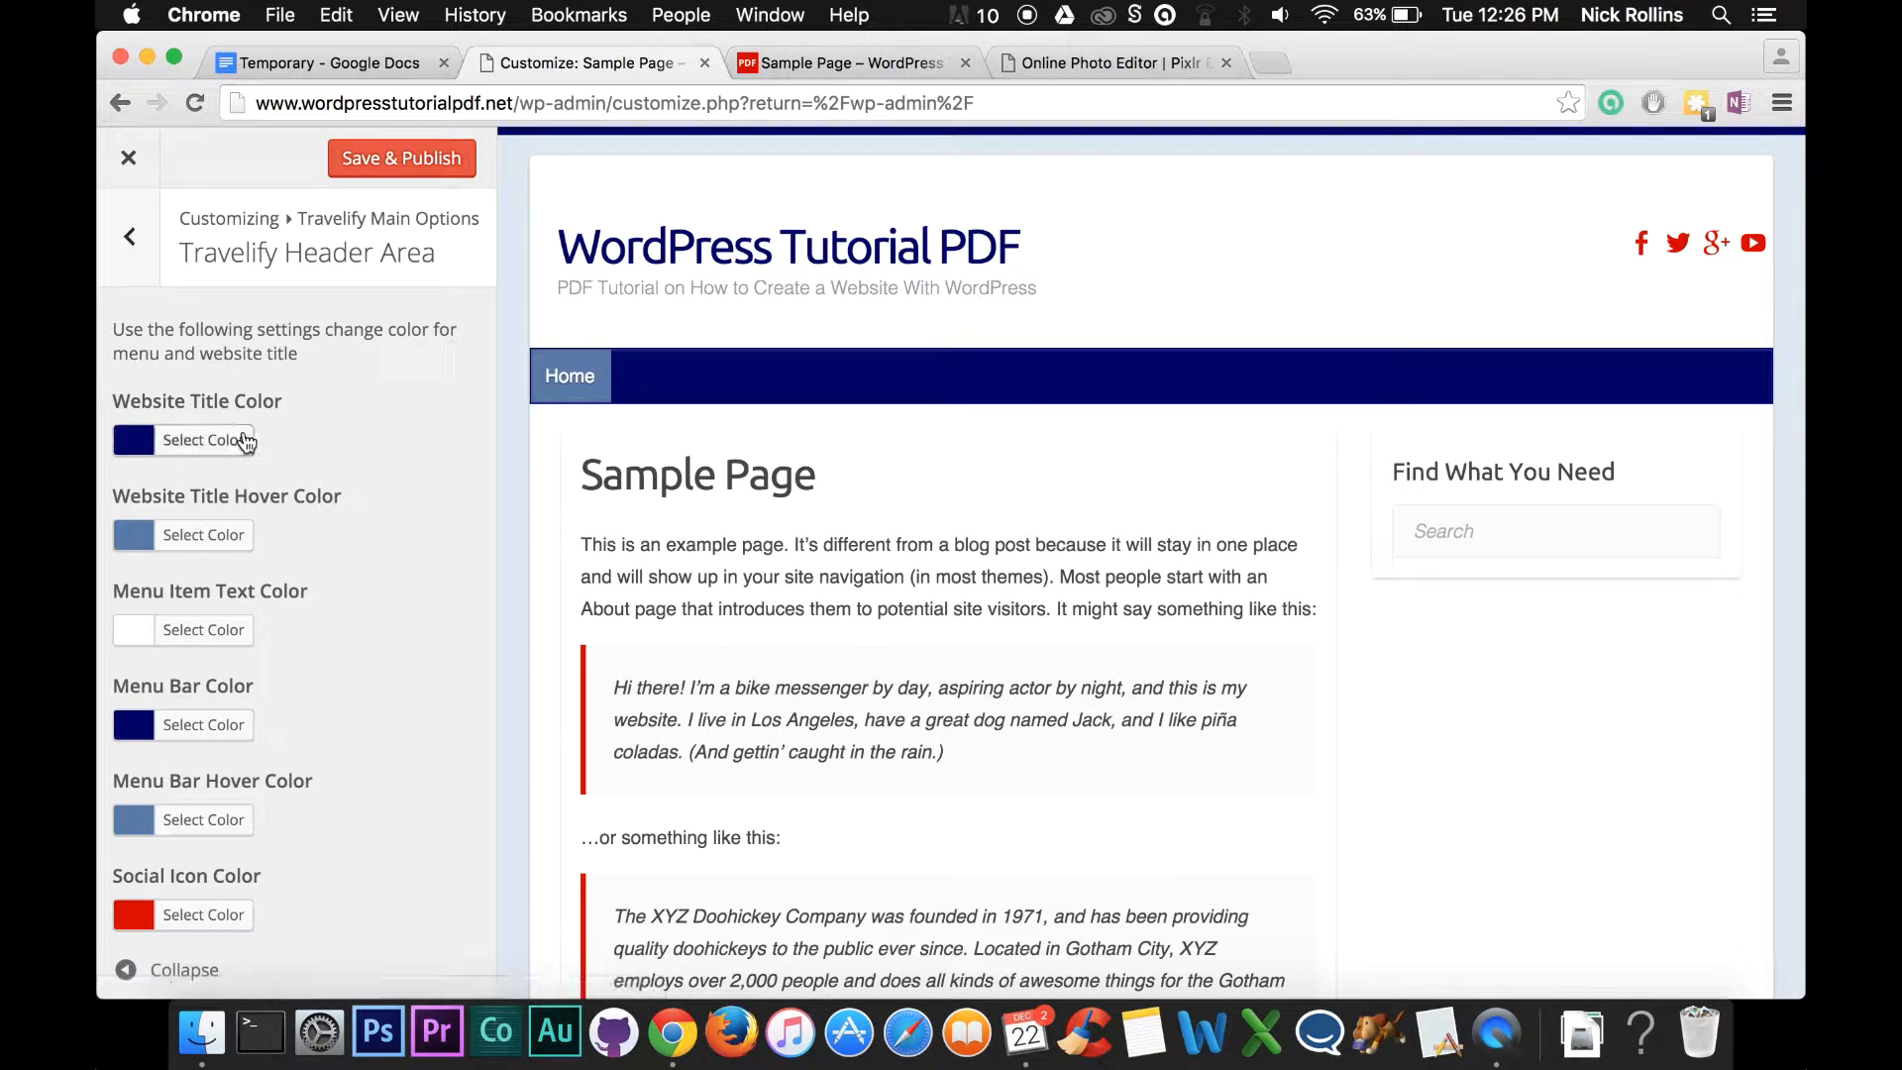
pyautogui.click(243, 442)
pyautogui.moveTo(351, 446); pyautogui.dragTo(295, 442)
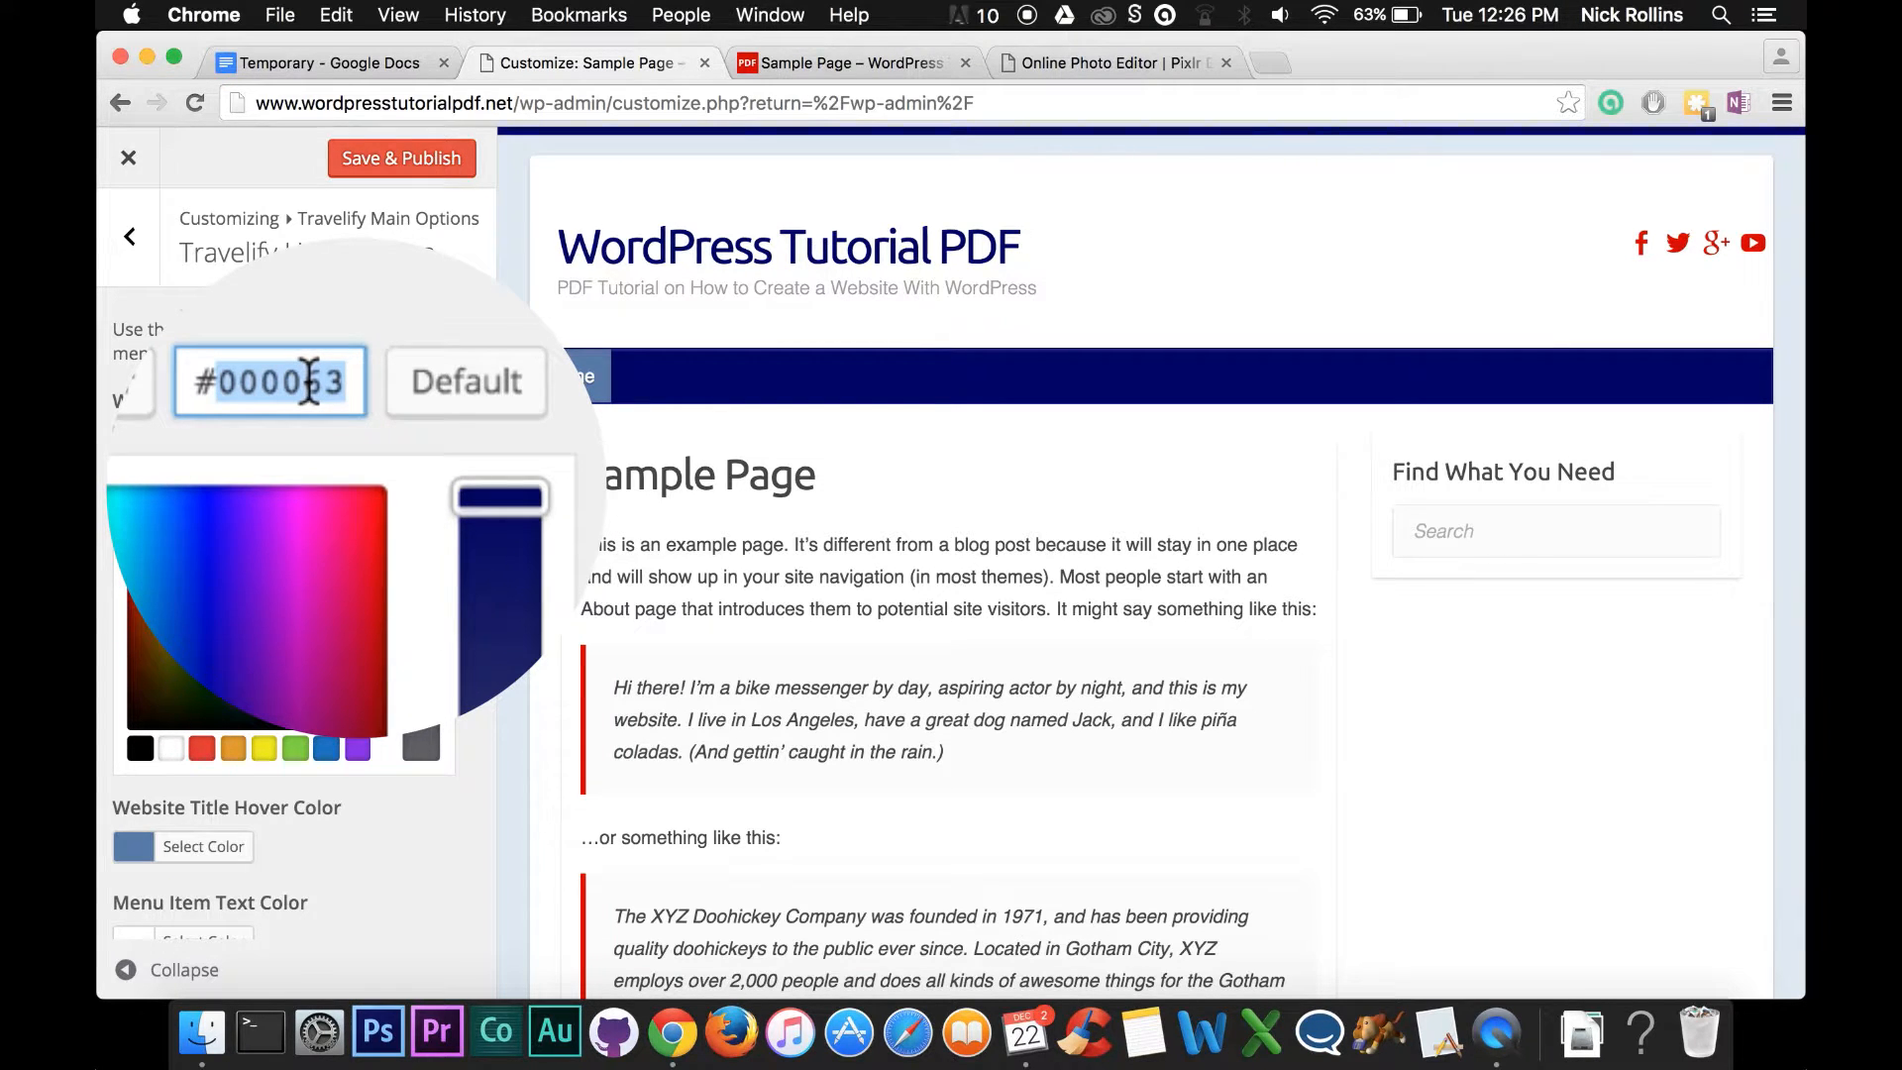
pyautogui.rightClick(309, 382)
pyautogui.click(512, 671)
pyautogui.click(344, 407)
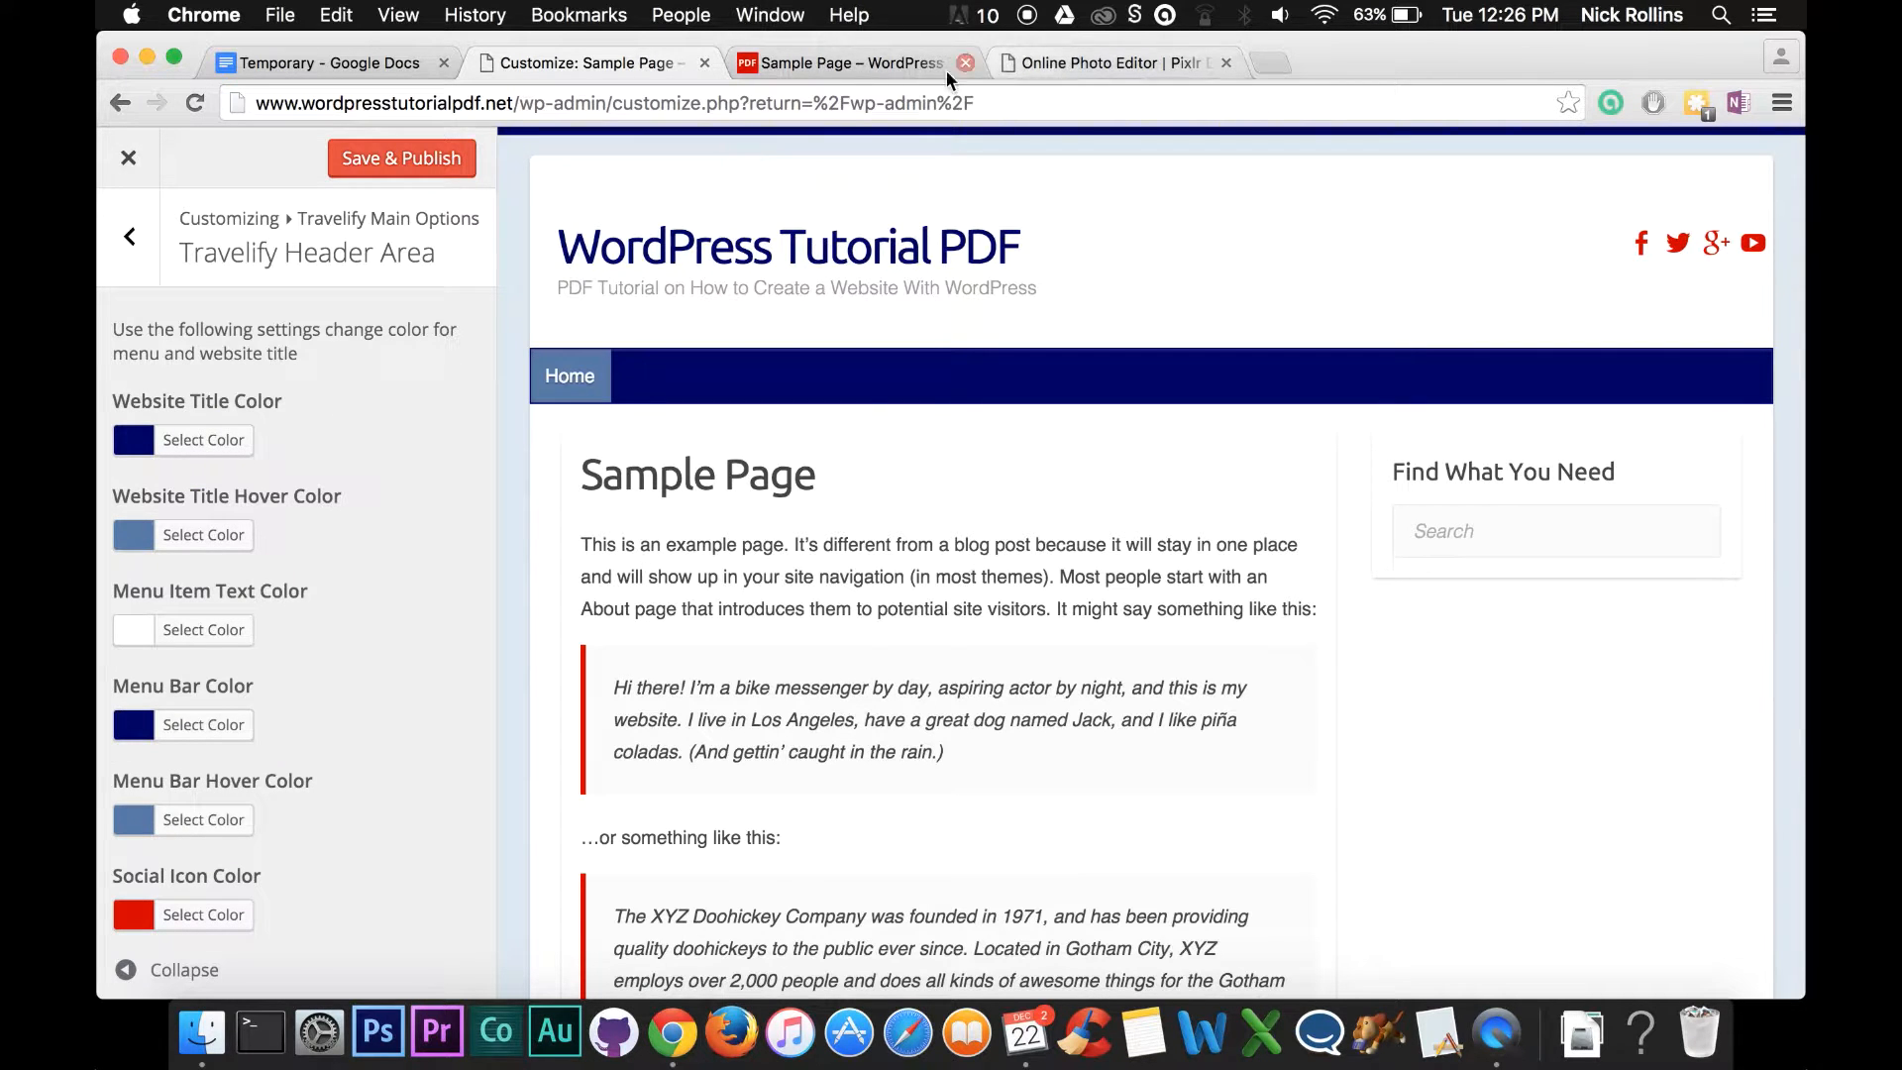
# Switch back to Pixlr Editor and change the WordPress text layer's color to the copied hex code 000063.
pyautogui.click(865, 61)
pyautogui.click(1101, 65)
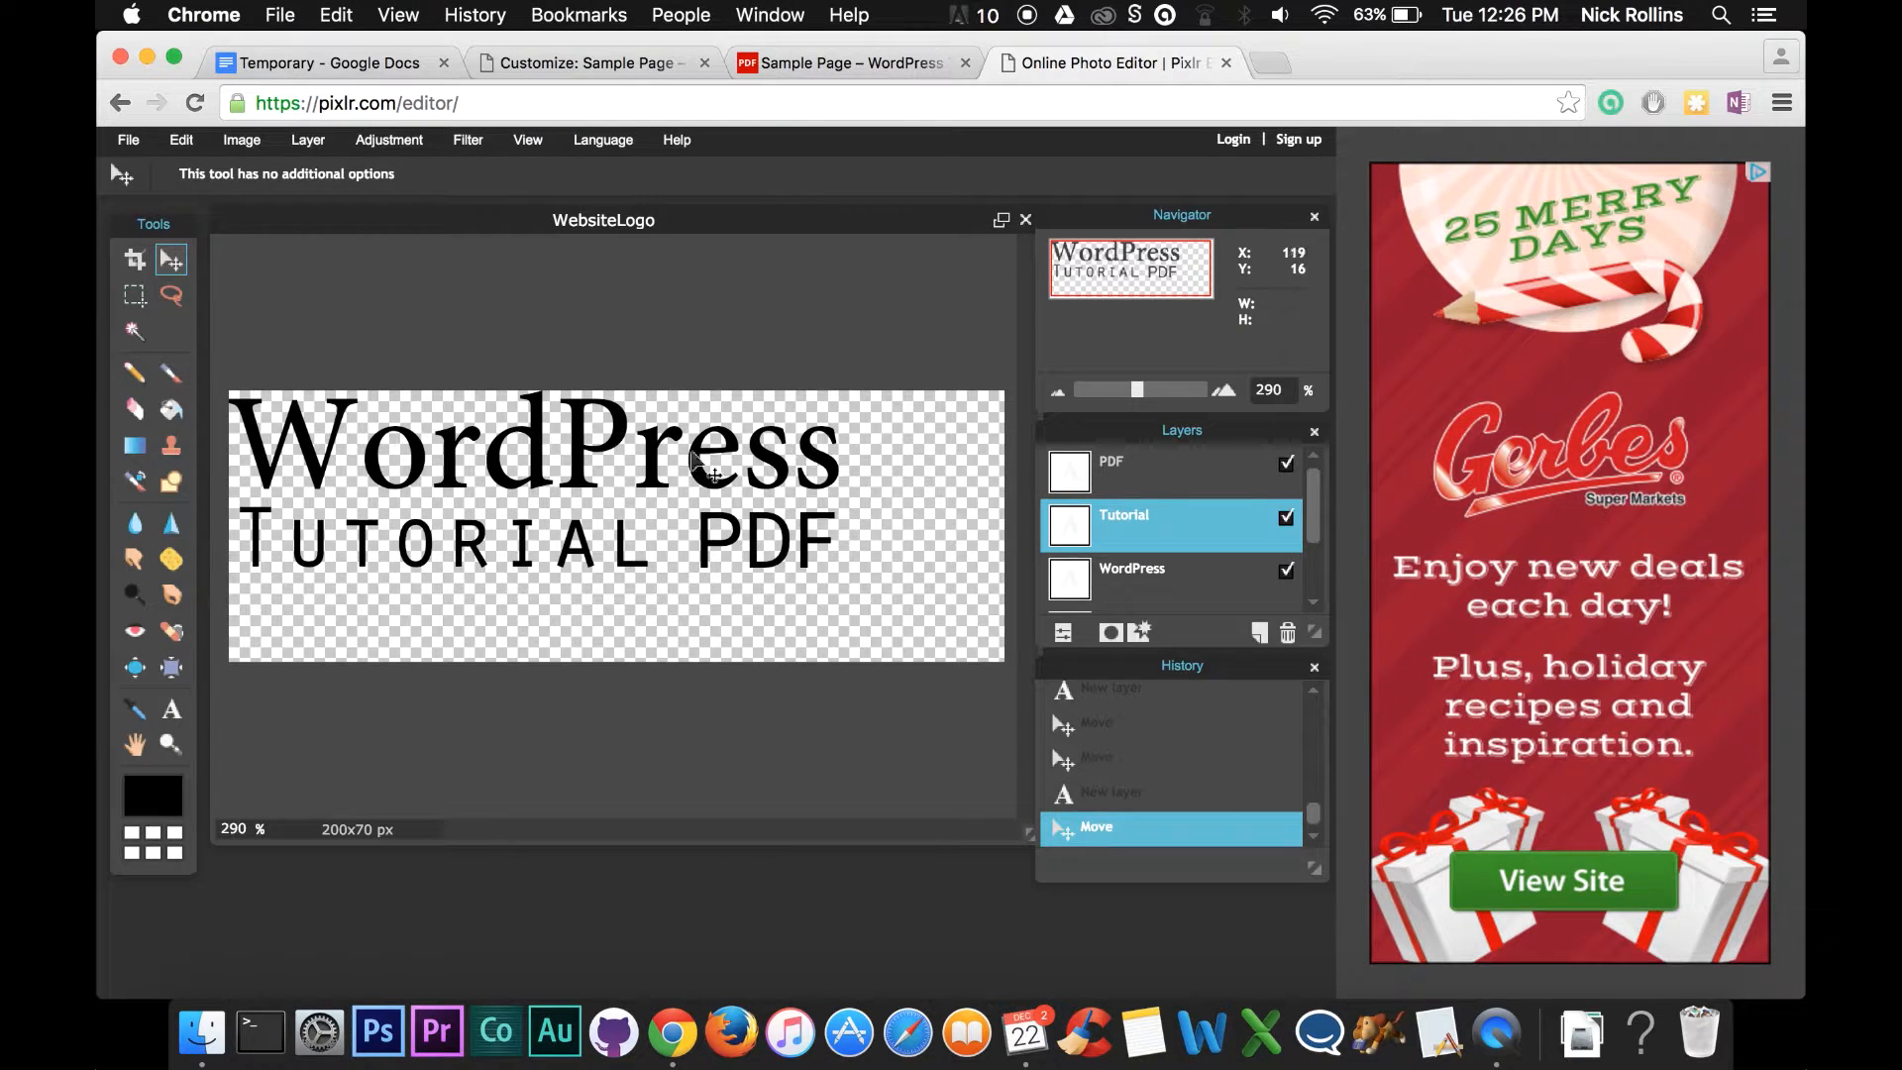
pyautogui.click(168, 715)
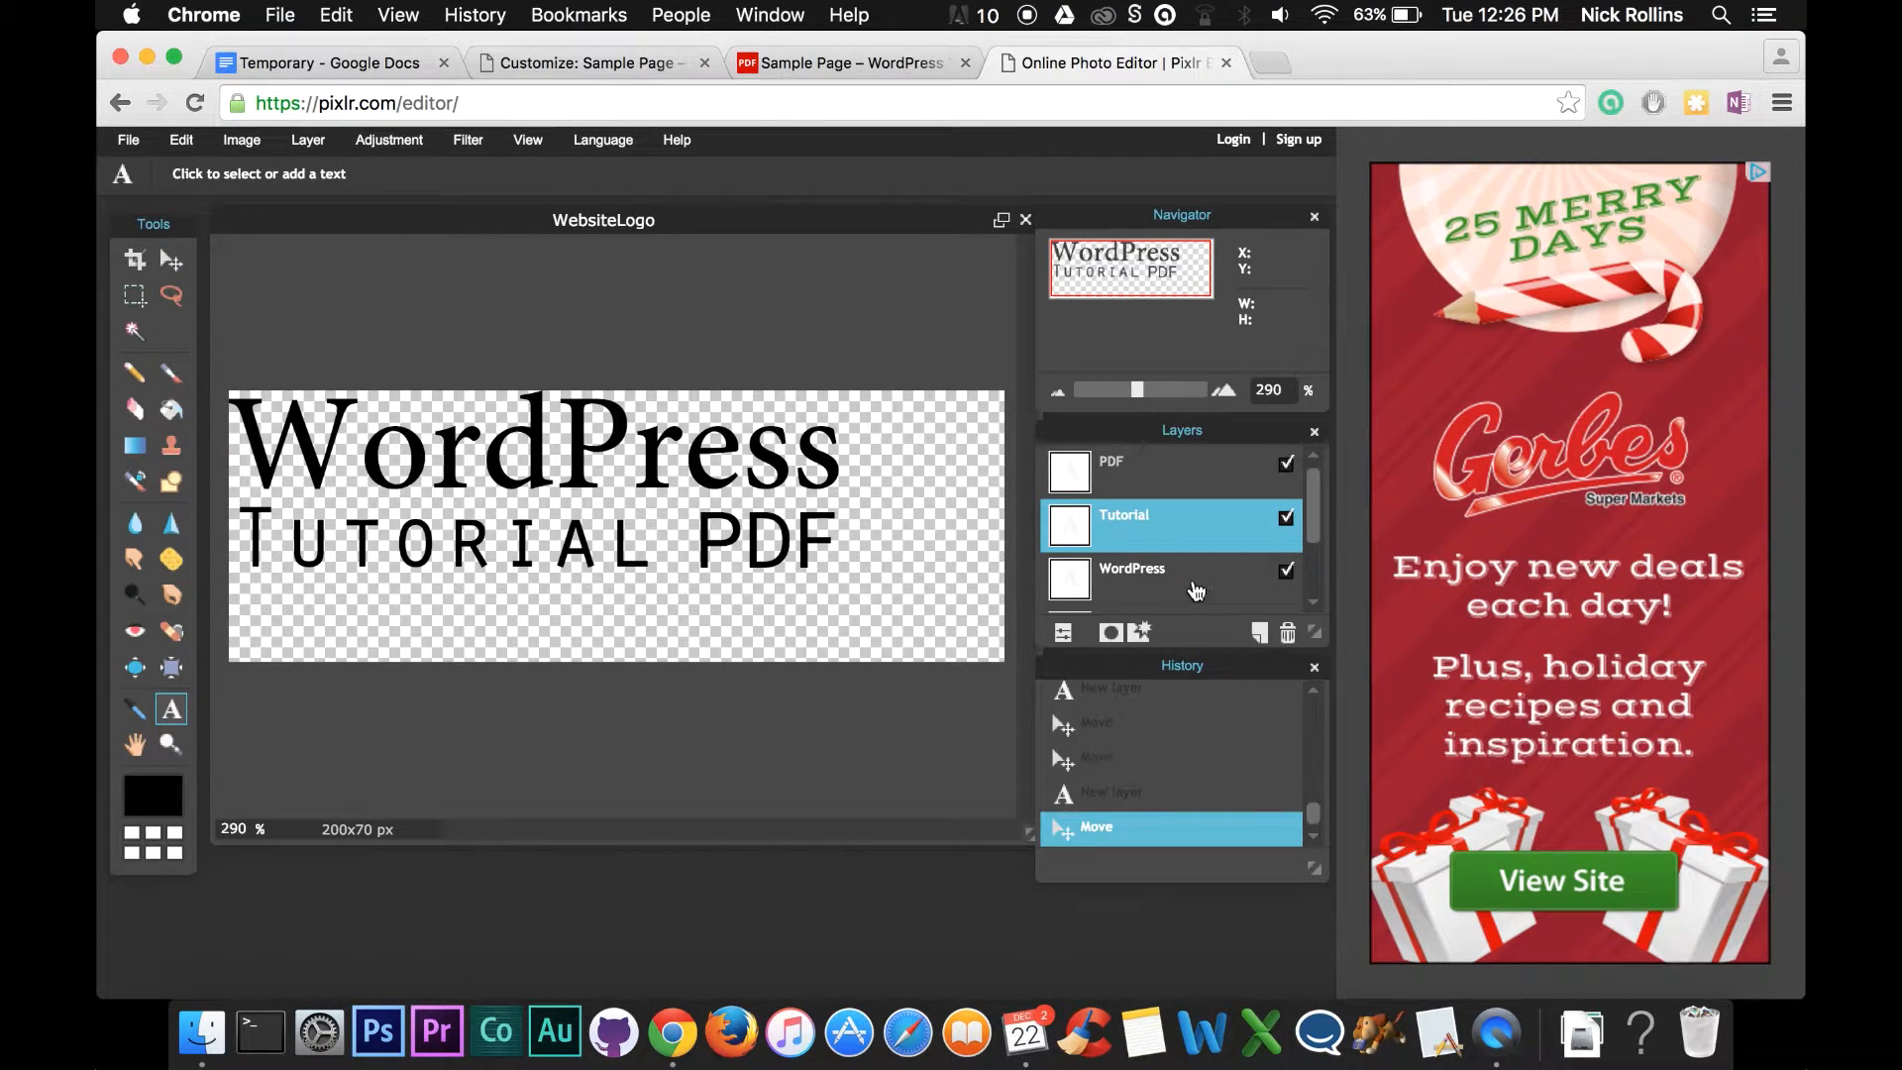
pyautogui.click(1196, 590)
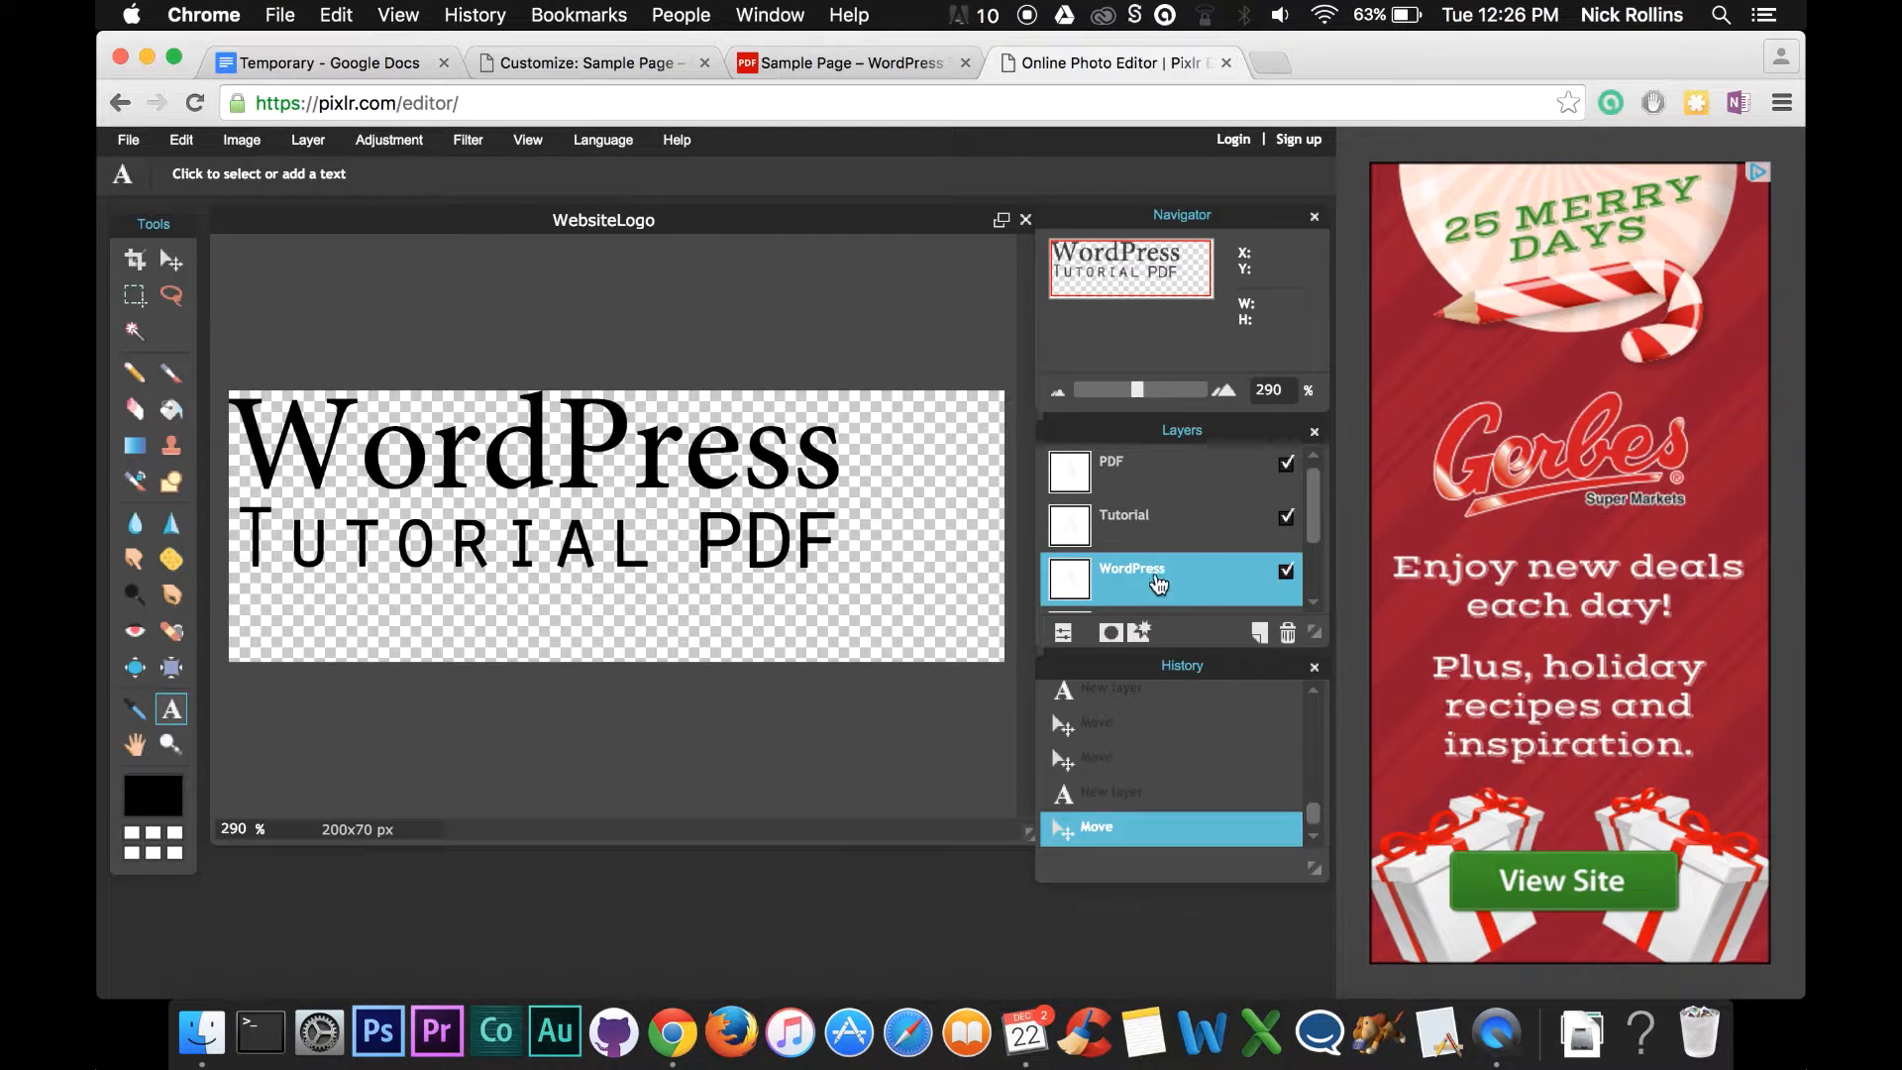
pyautogui.click(517, 456)
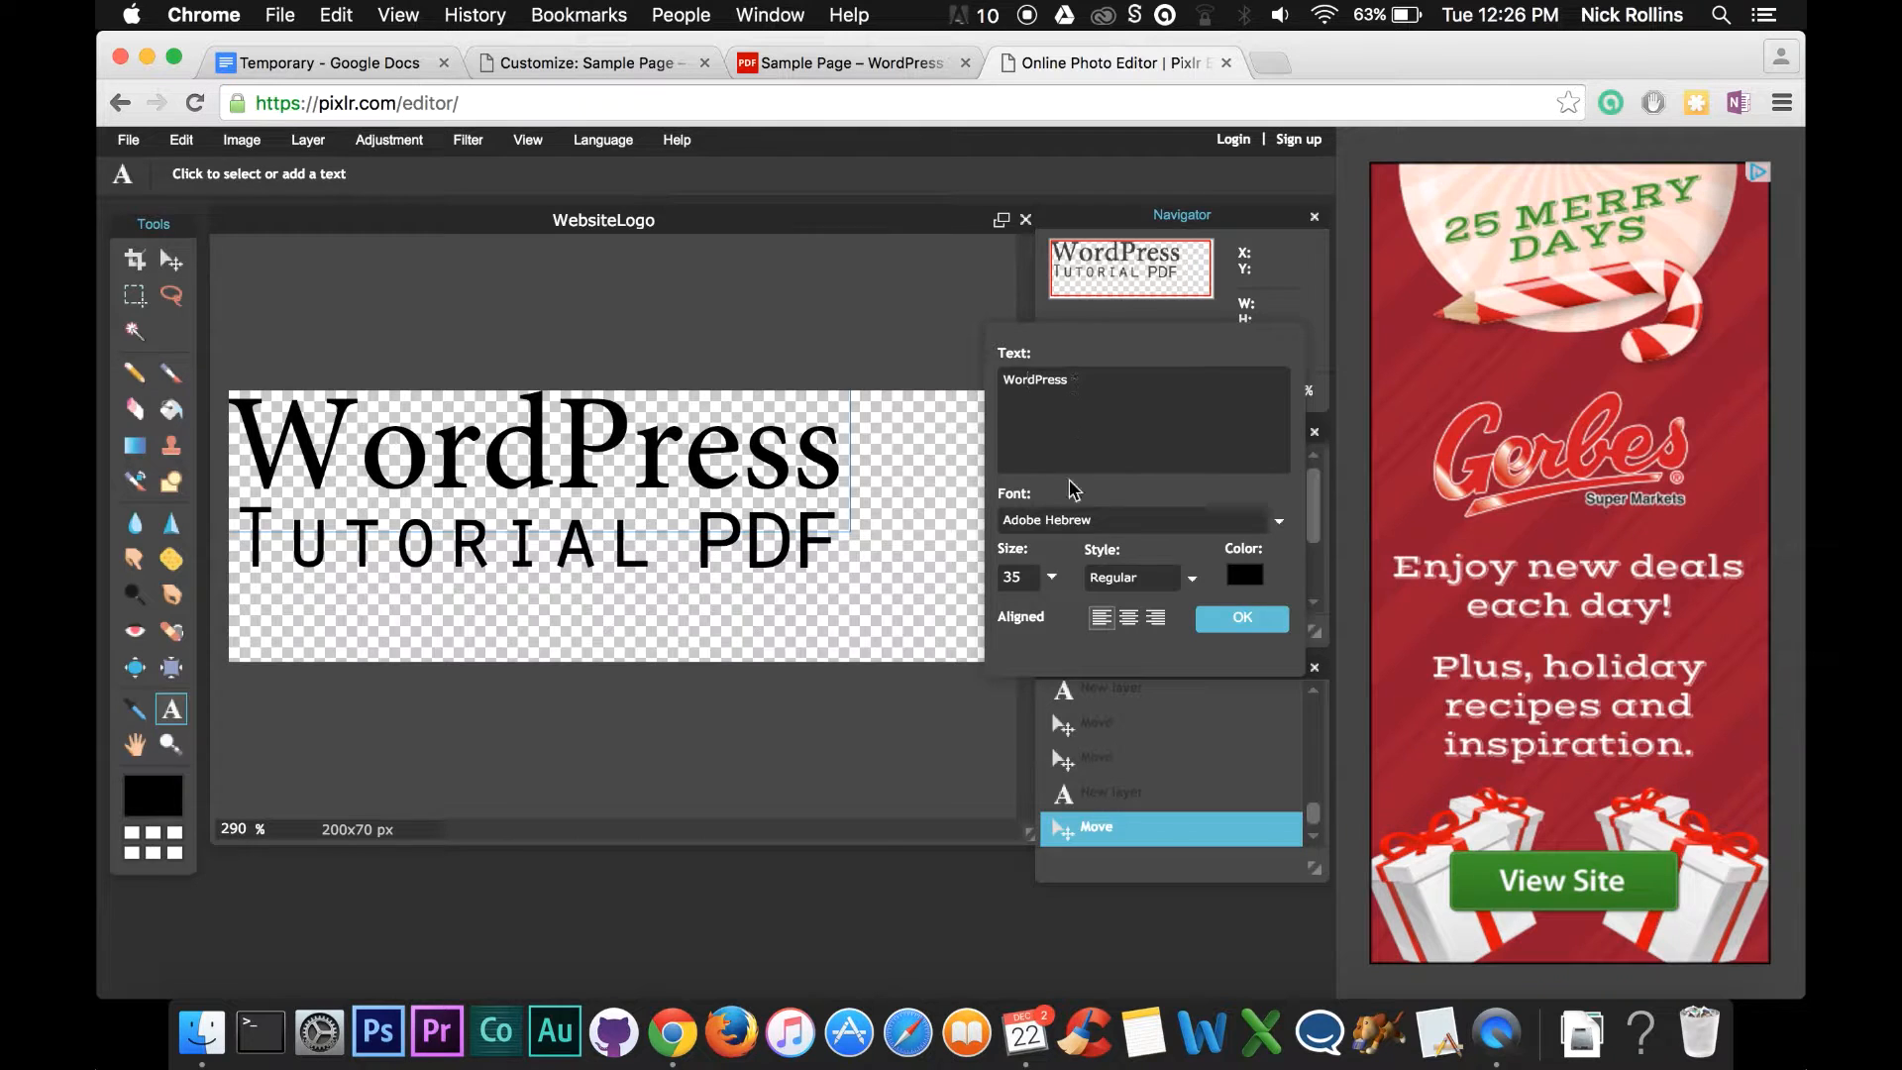
pyautogui.click(1247, 577)
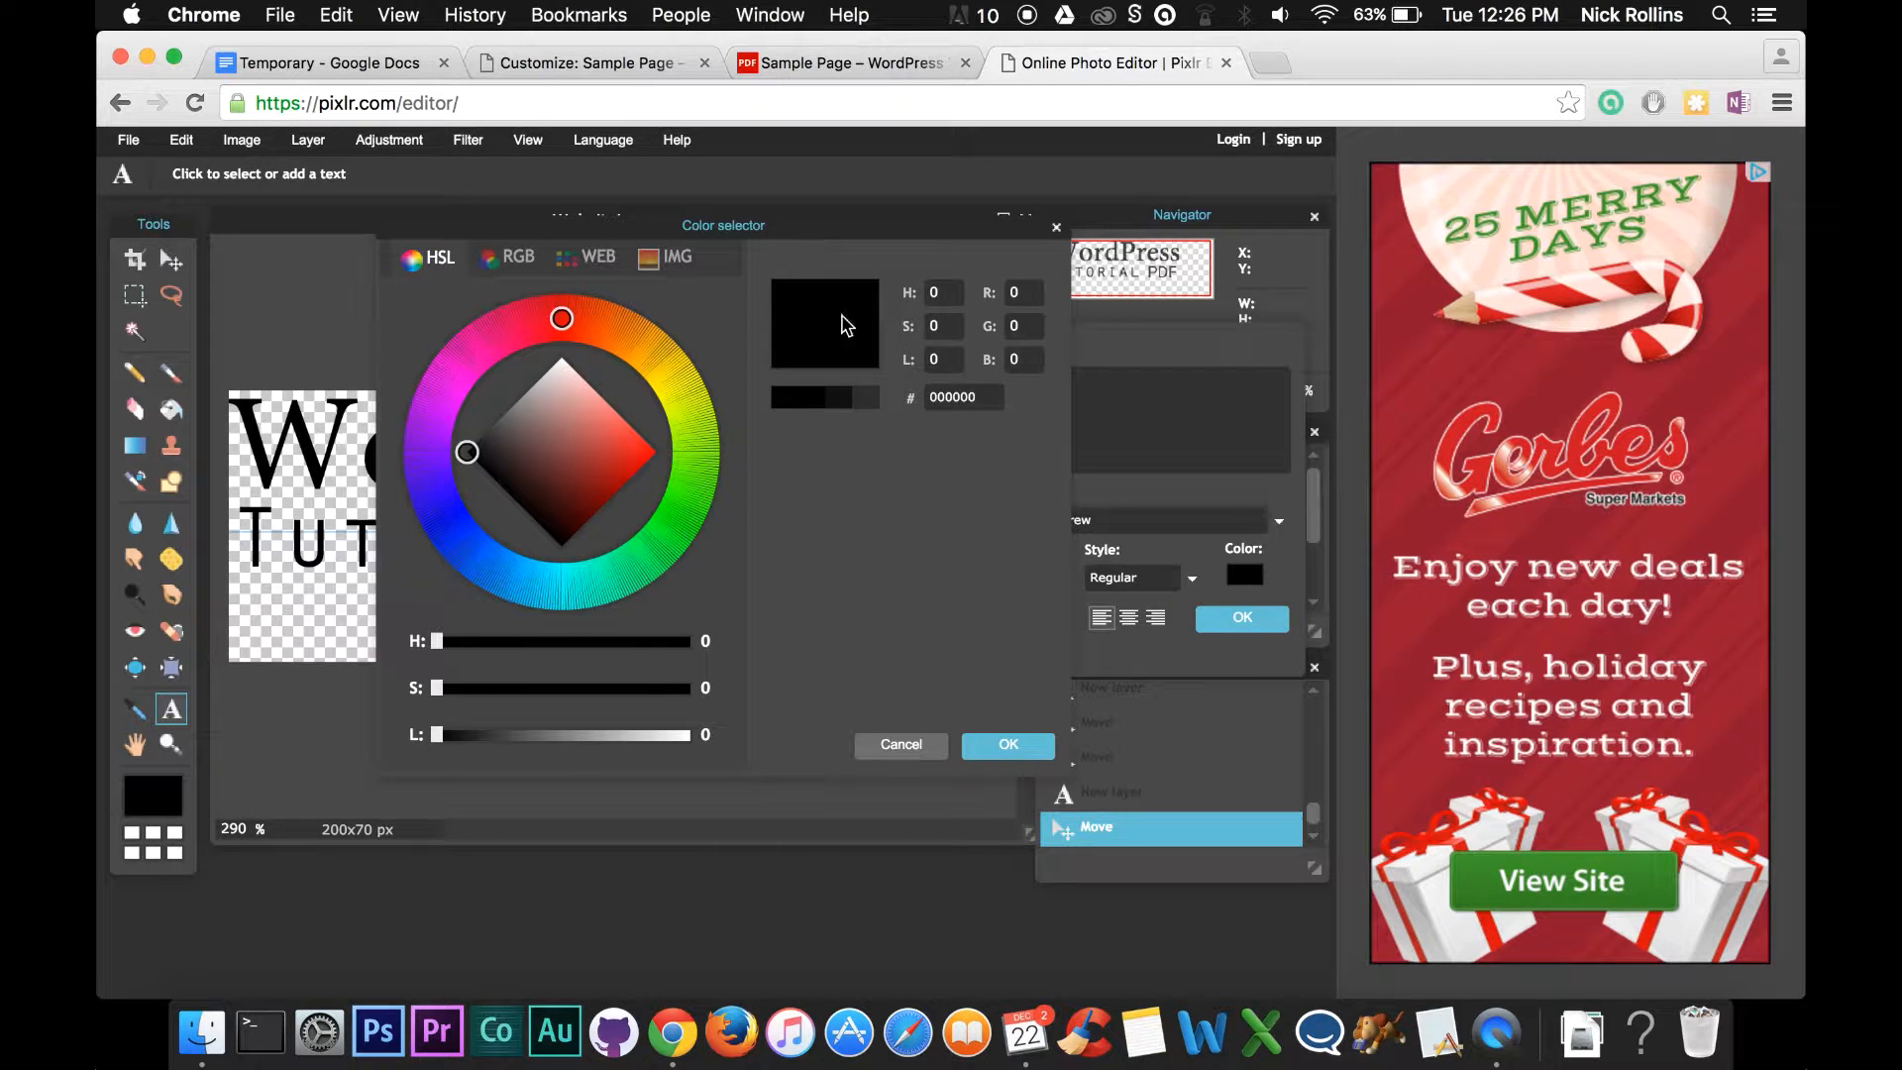
pyautogui.rightClick(938, 373)
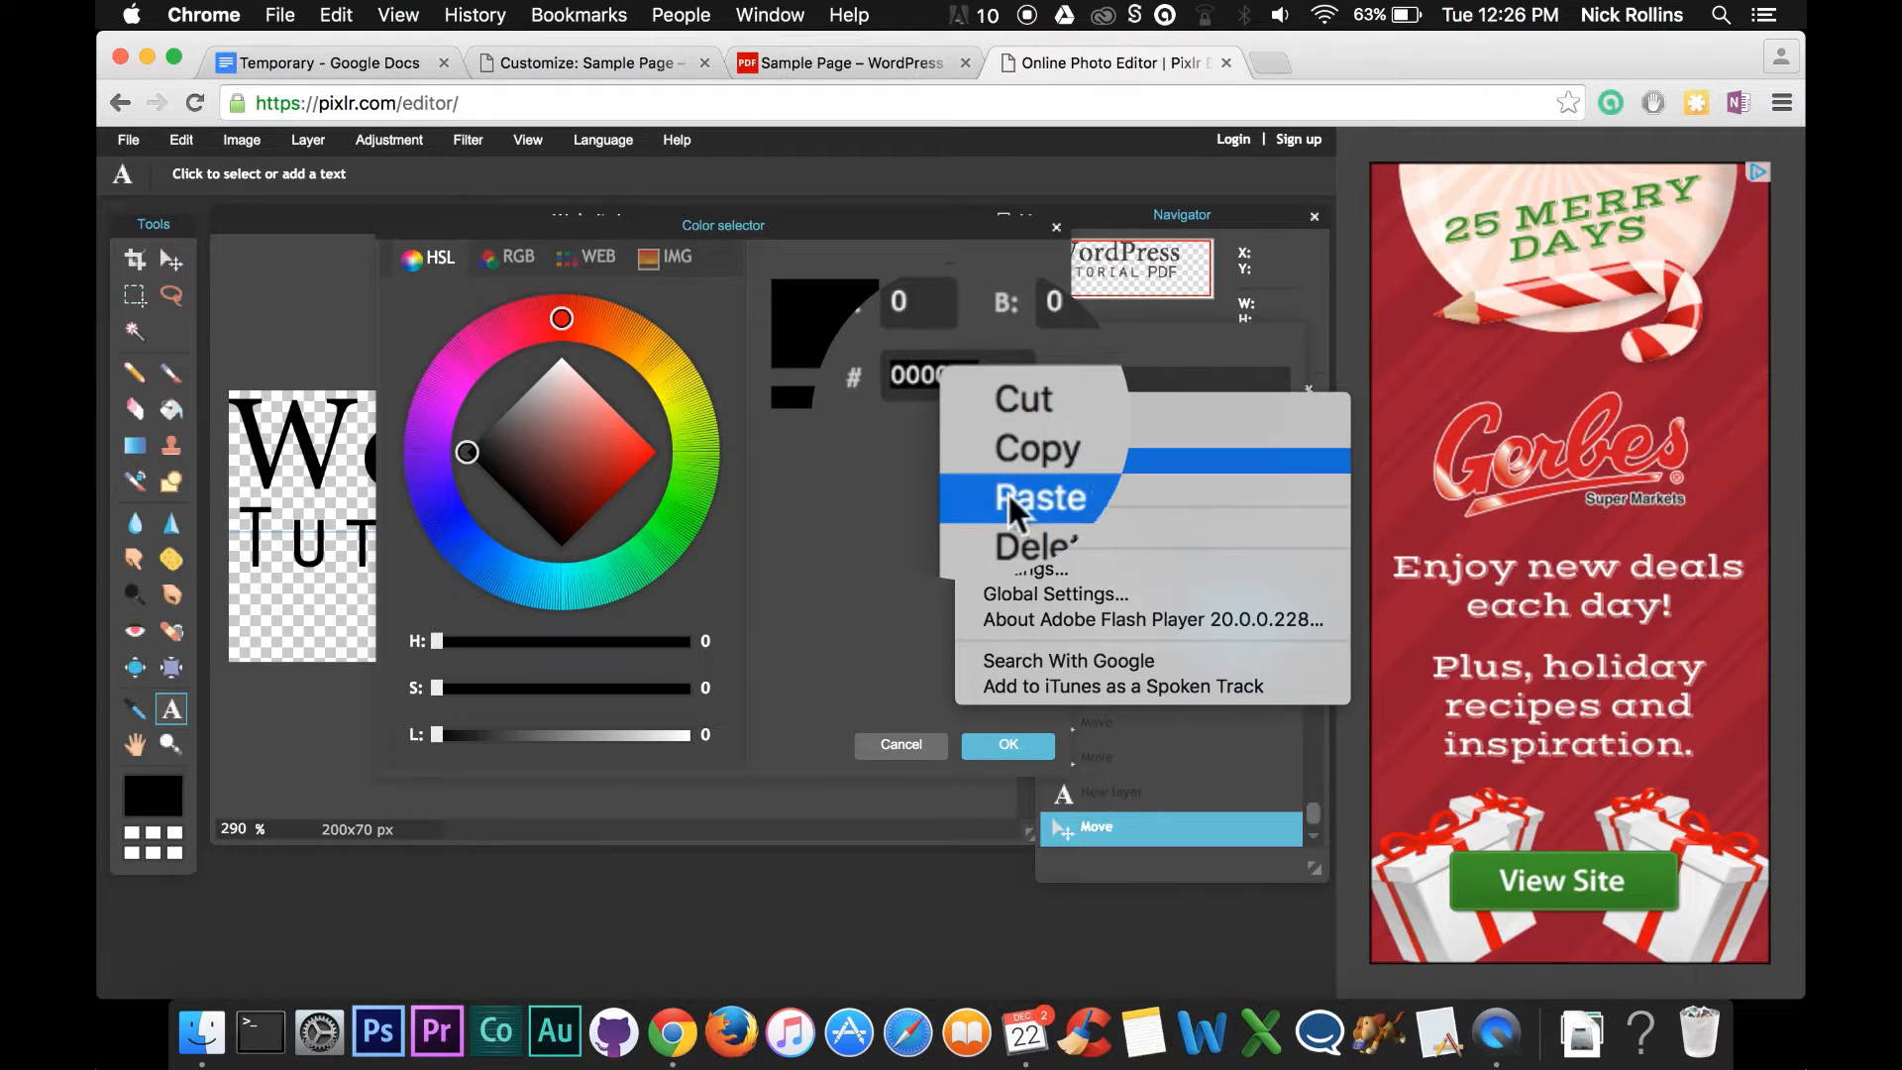
pyautogui.click(1071, 515)
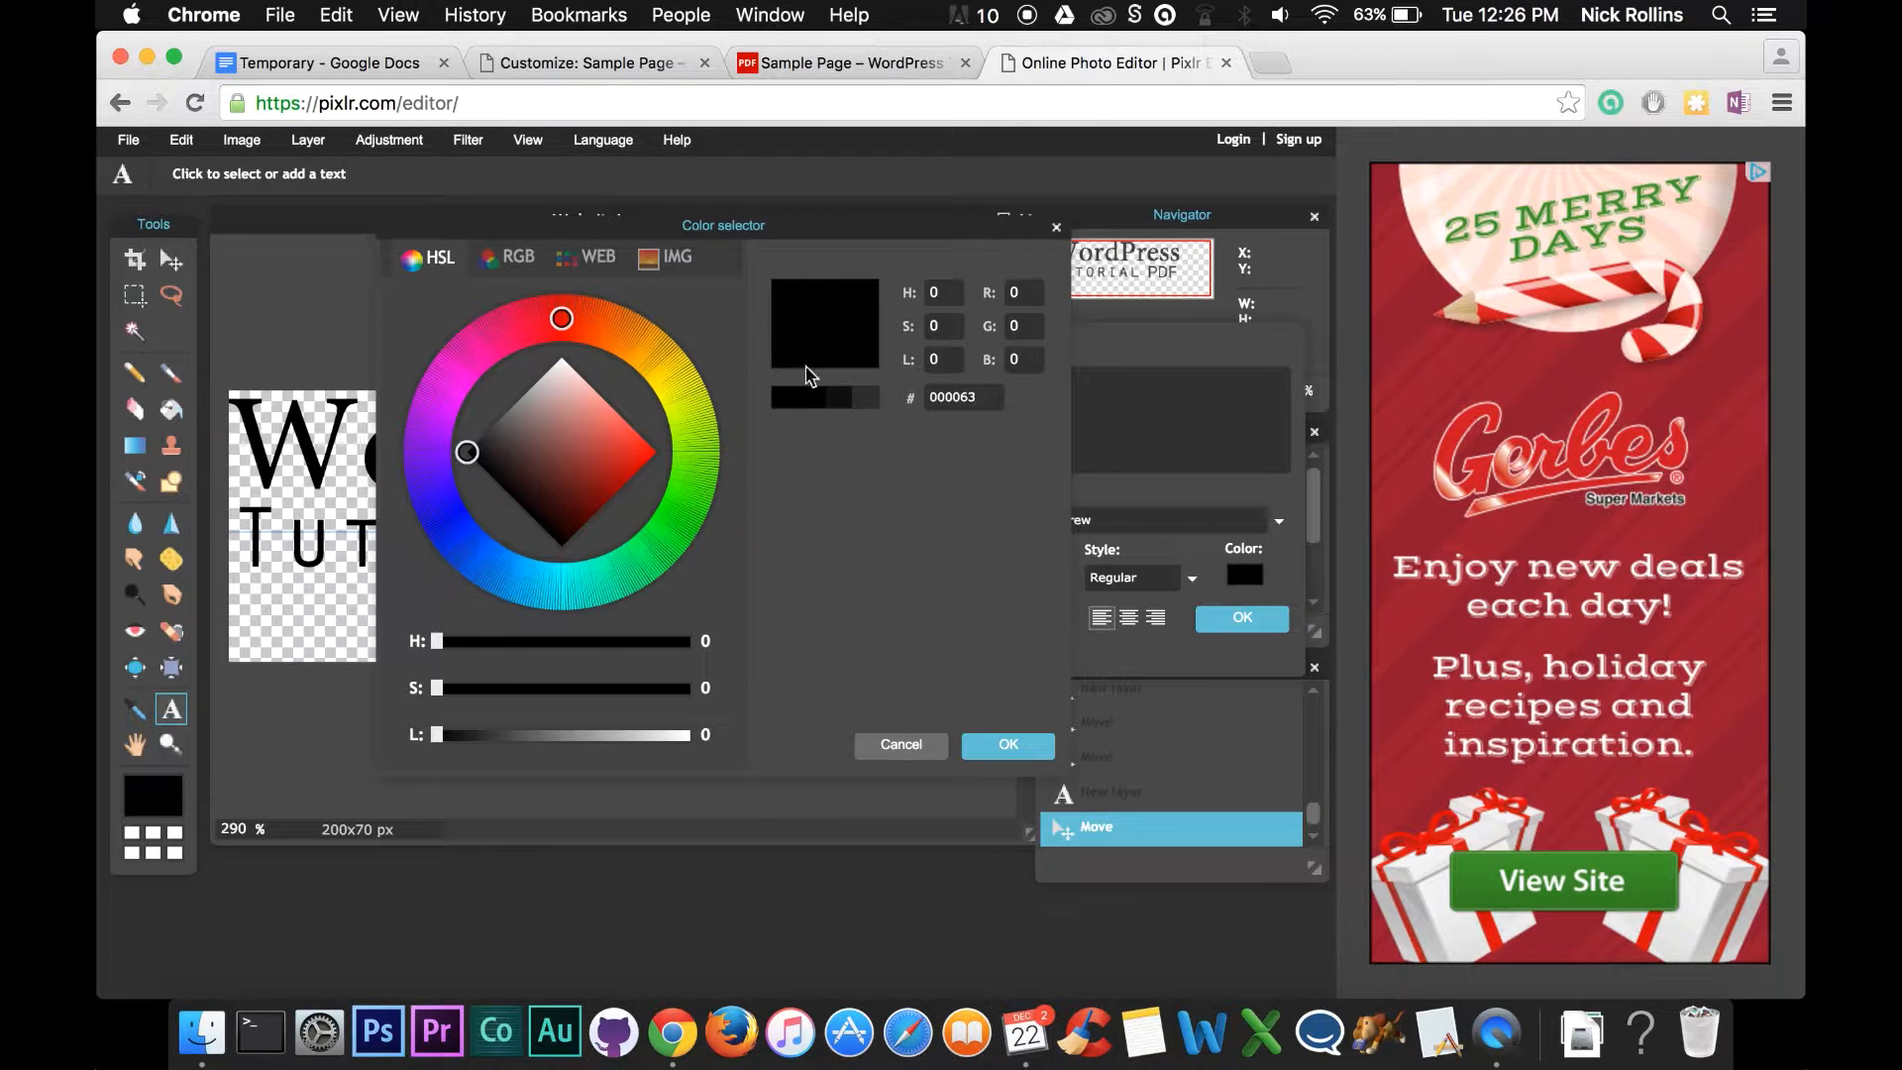
pyautogui.moveTo(986, 404); pyautogui.dragTo(904, 404)
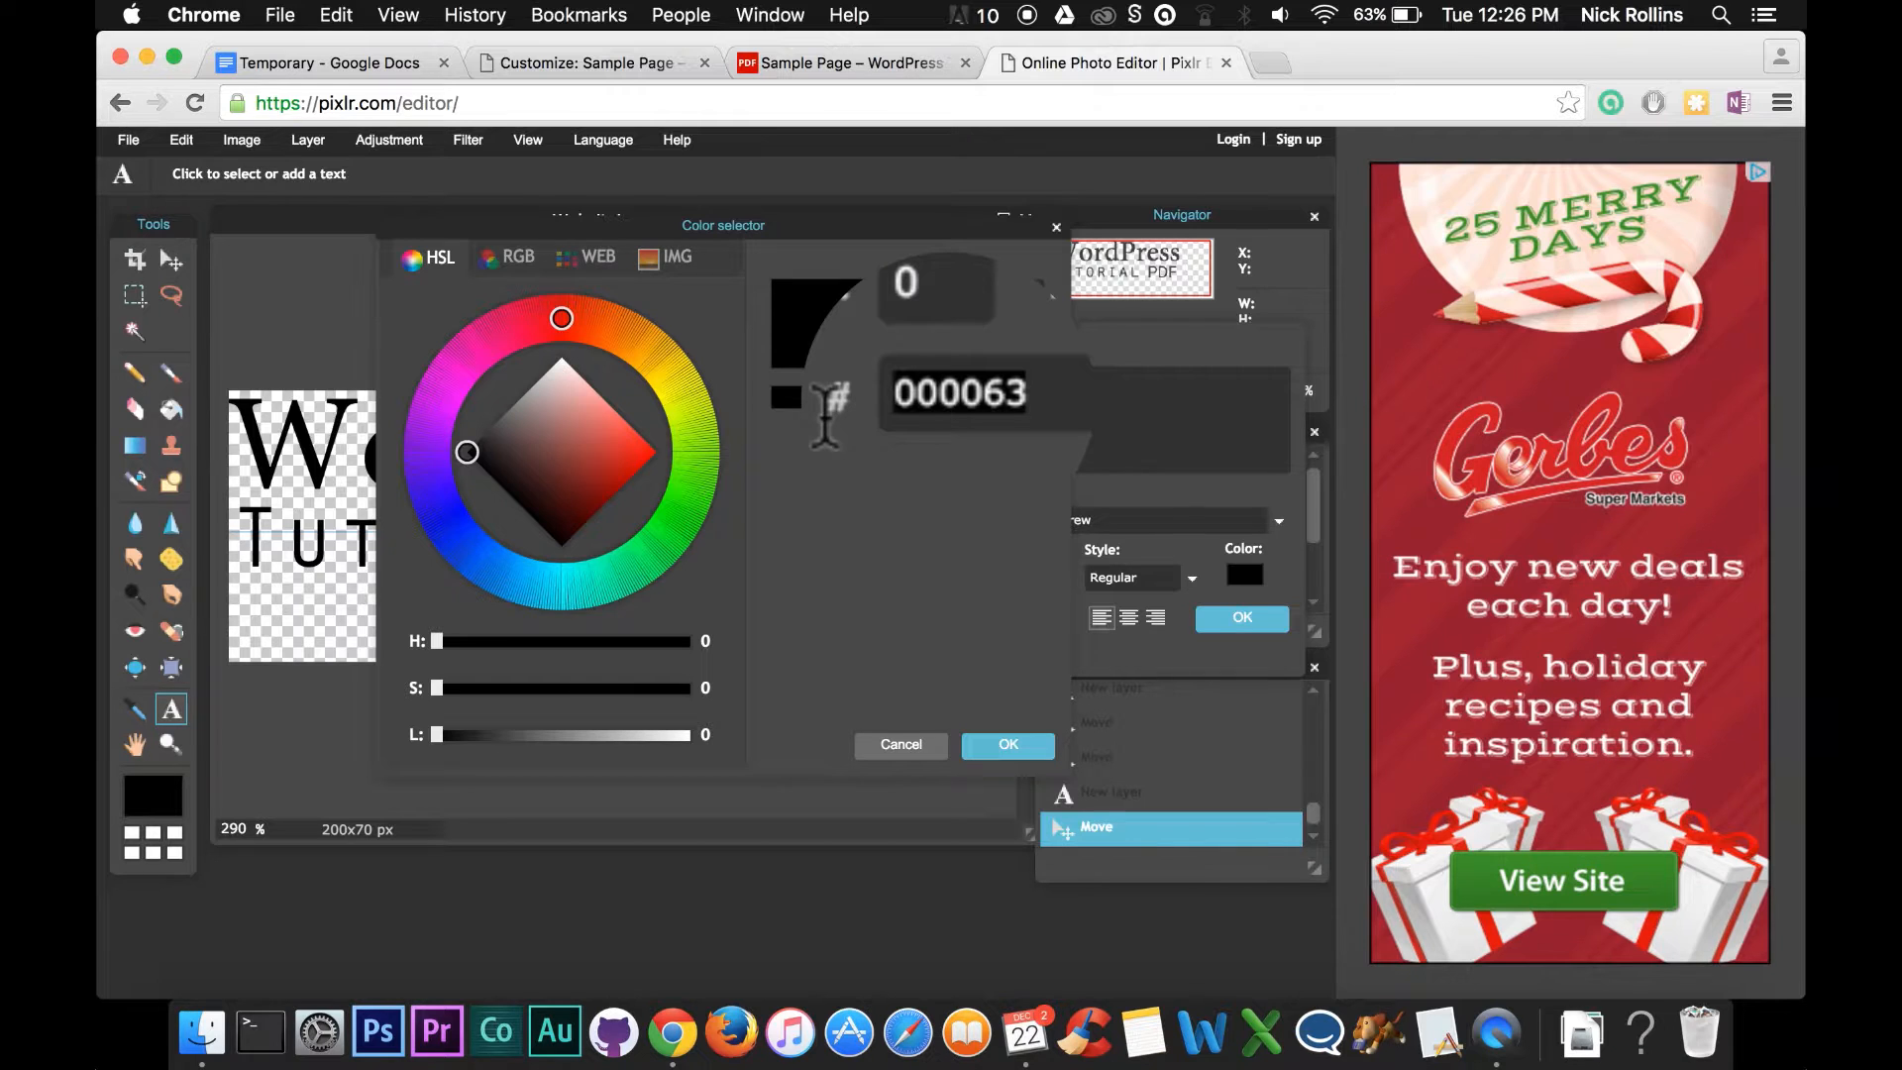
pyautogui.press('Return')
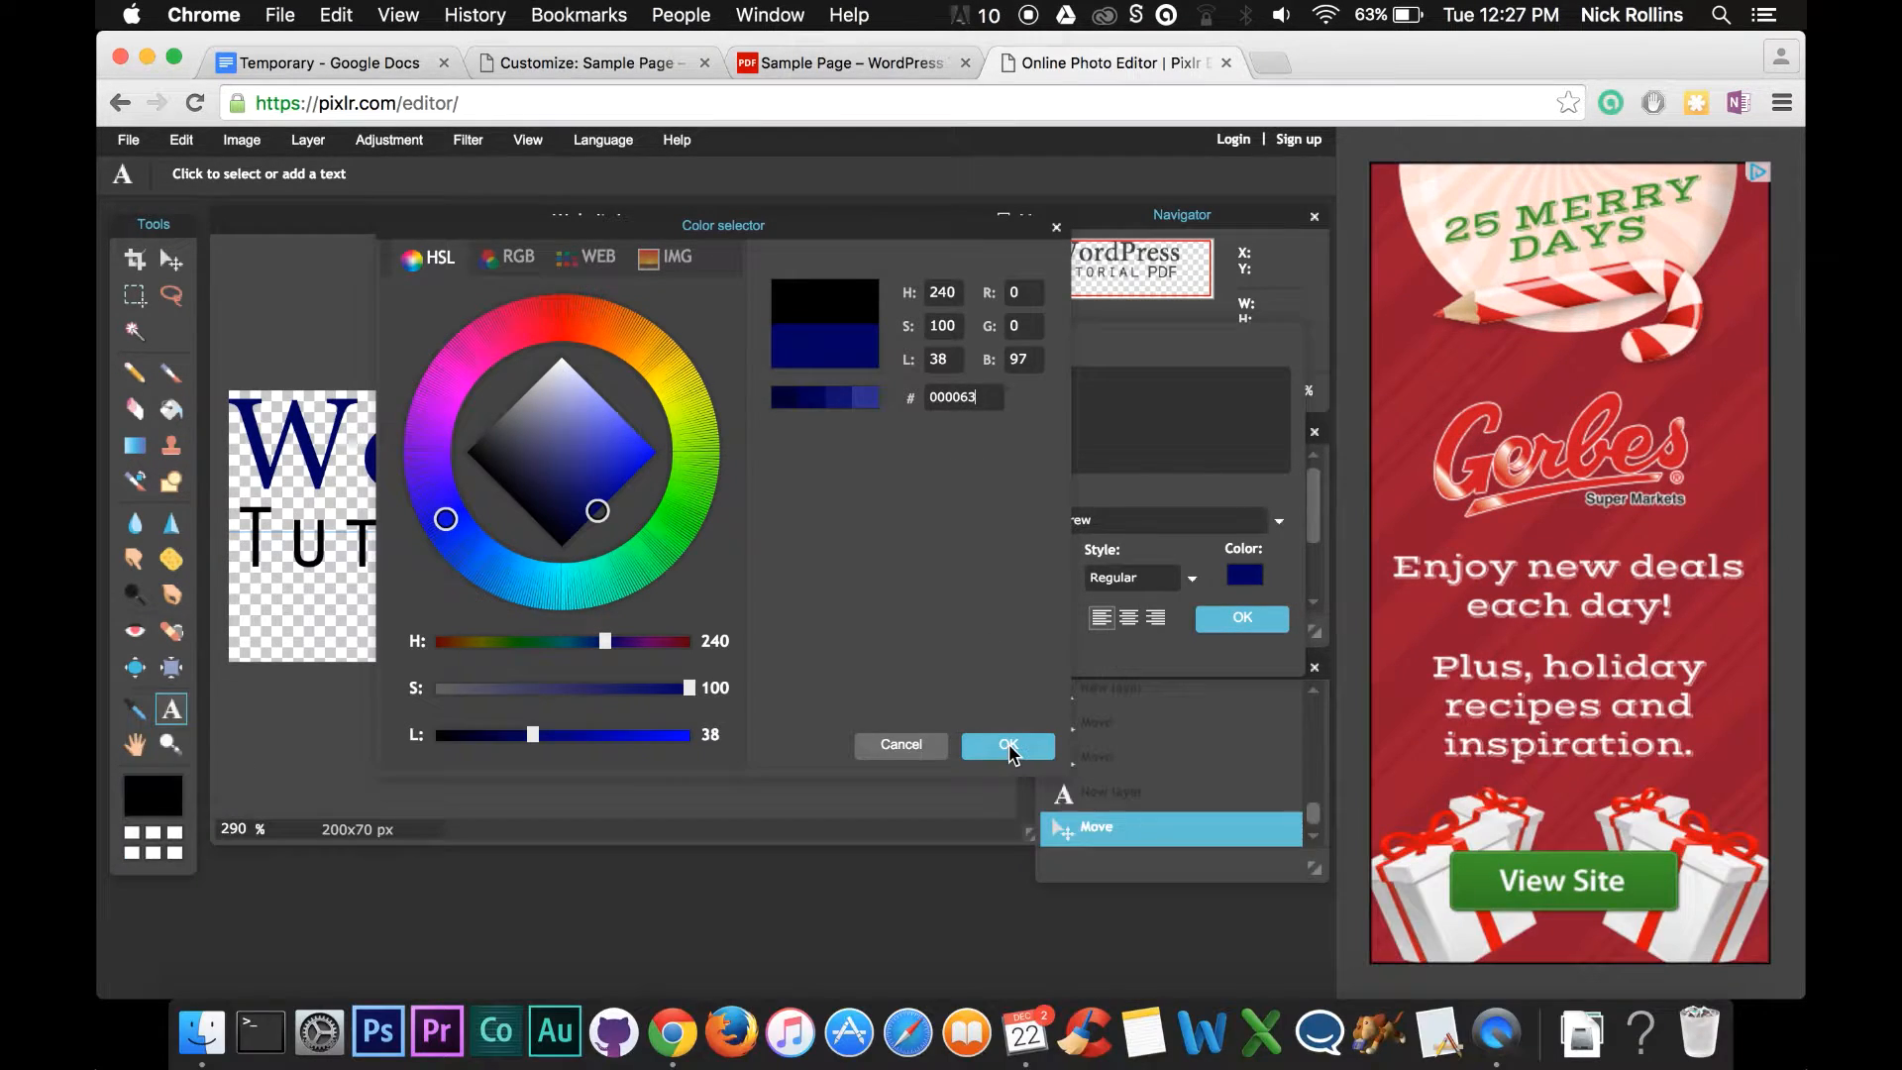
pyautogui.click(1008, 747)
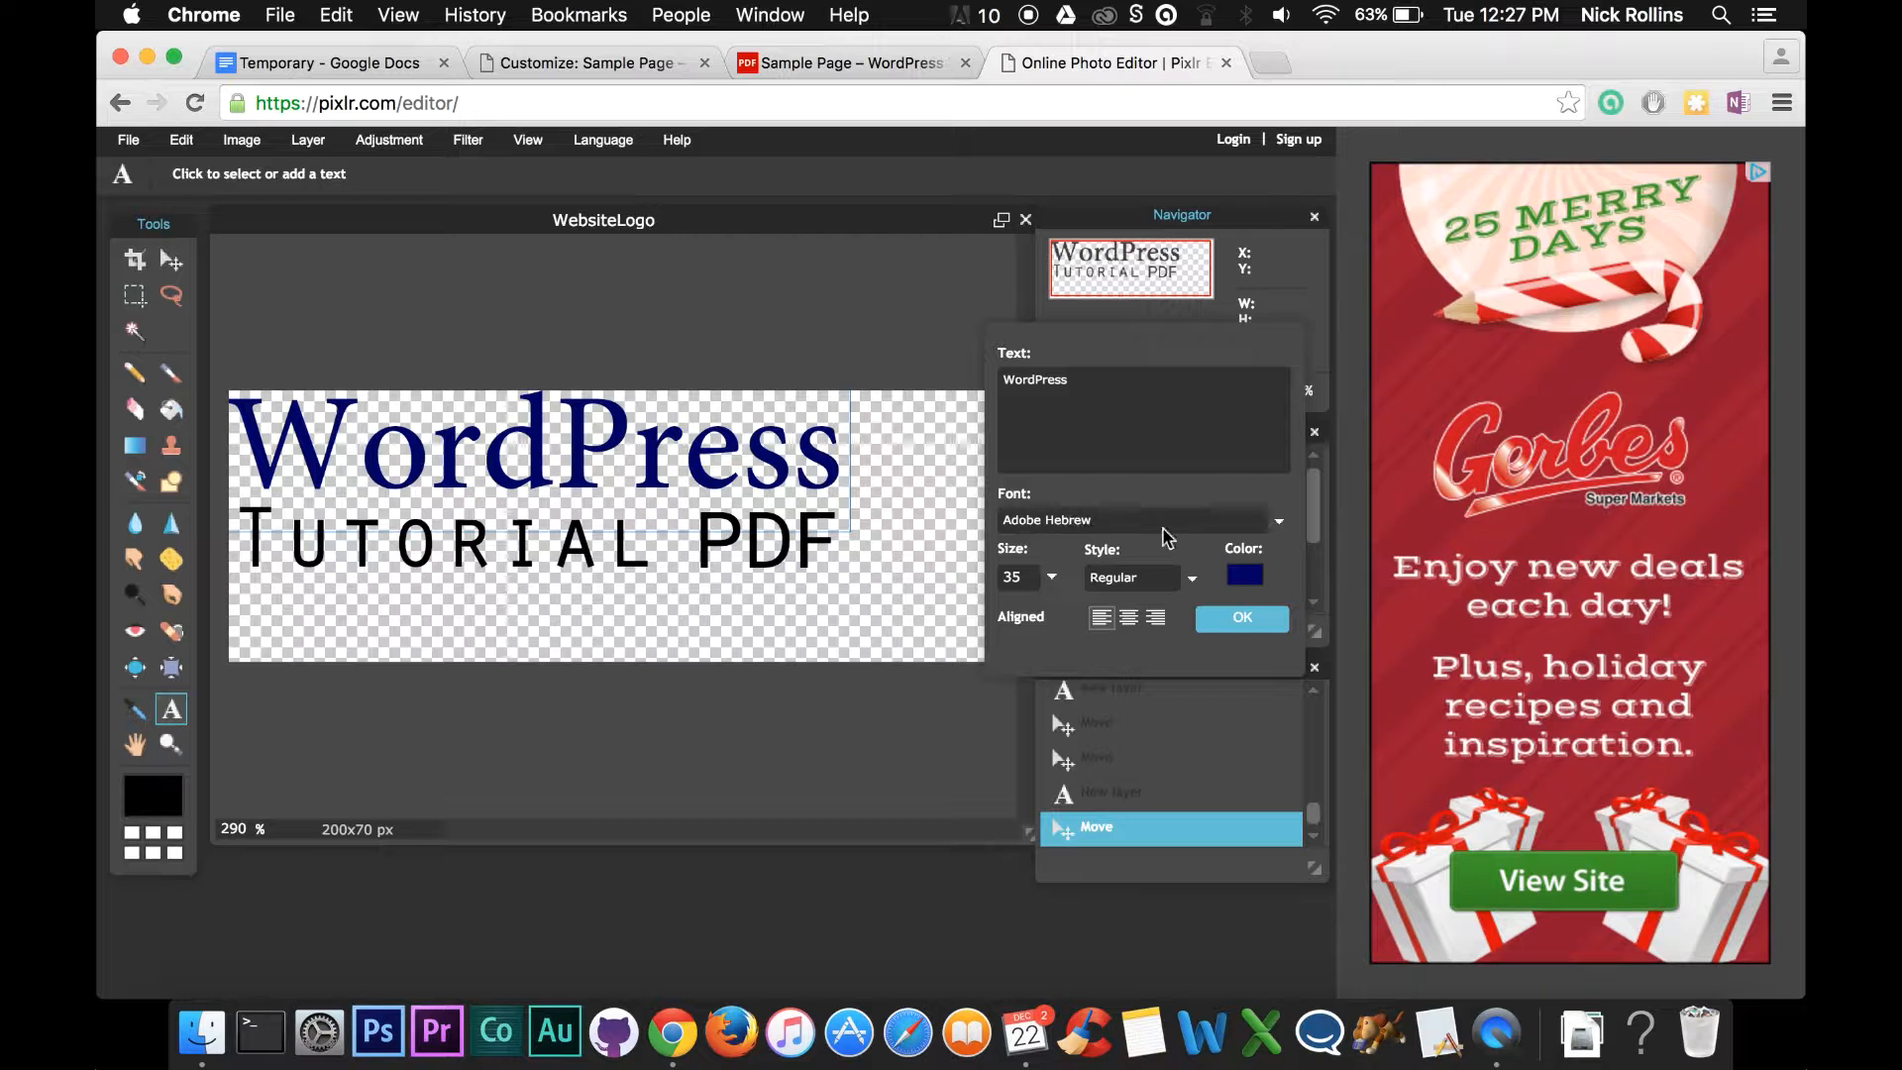
pyautogui.click(1222, 621)
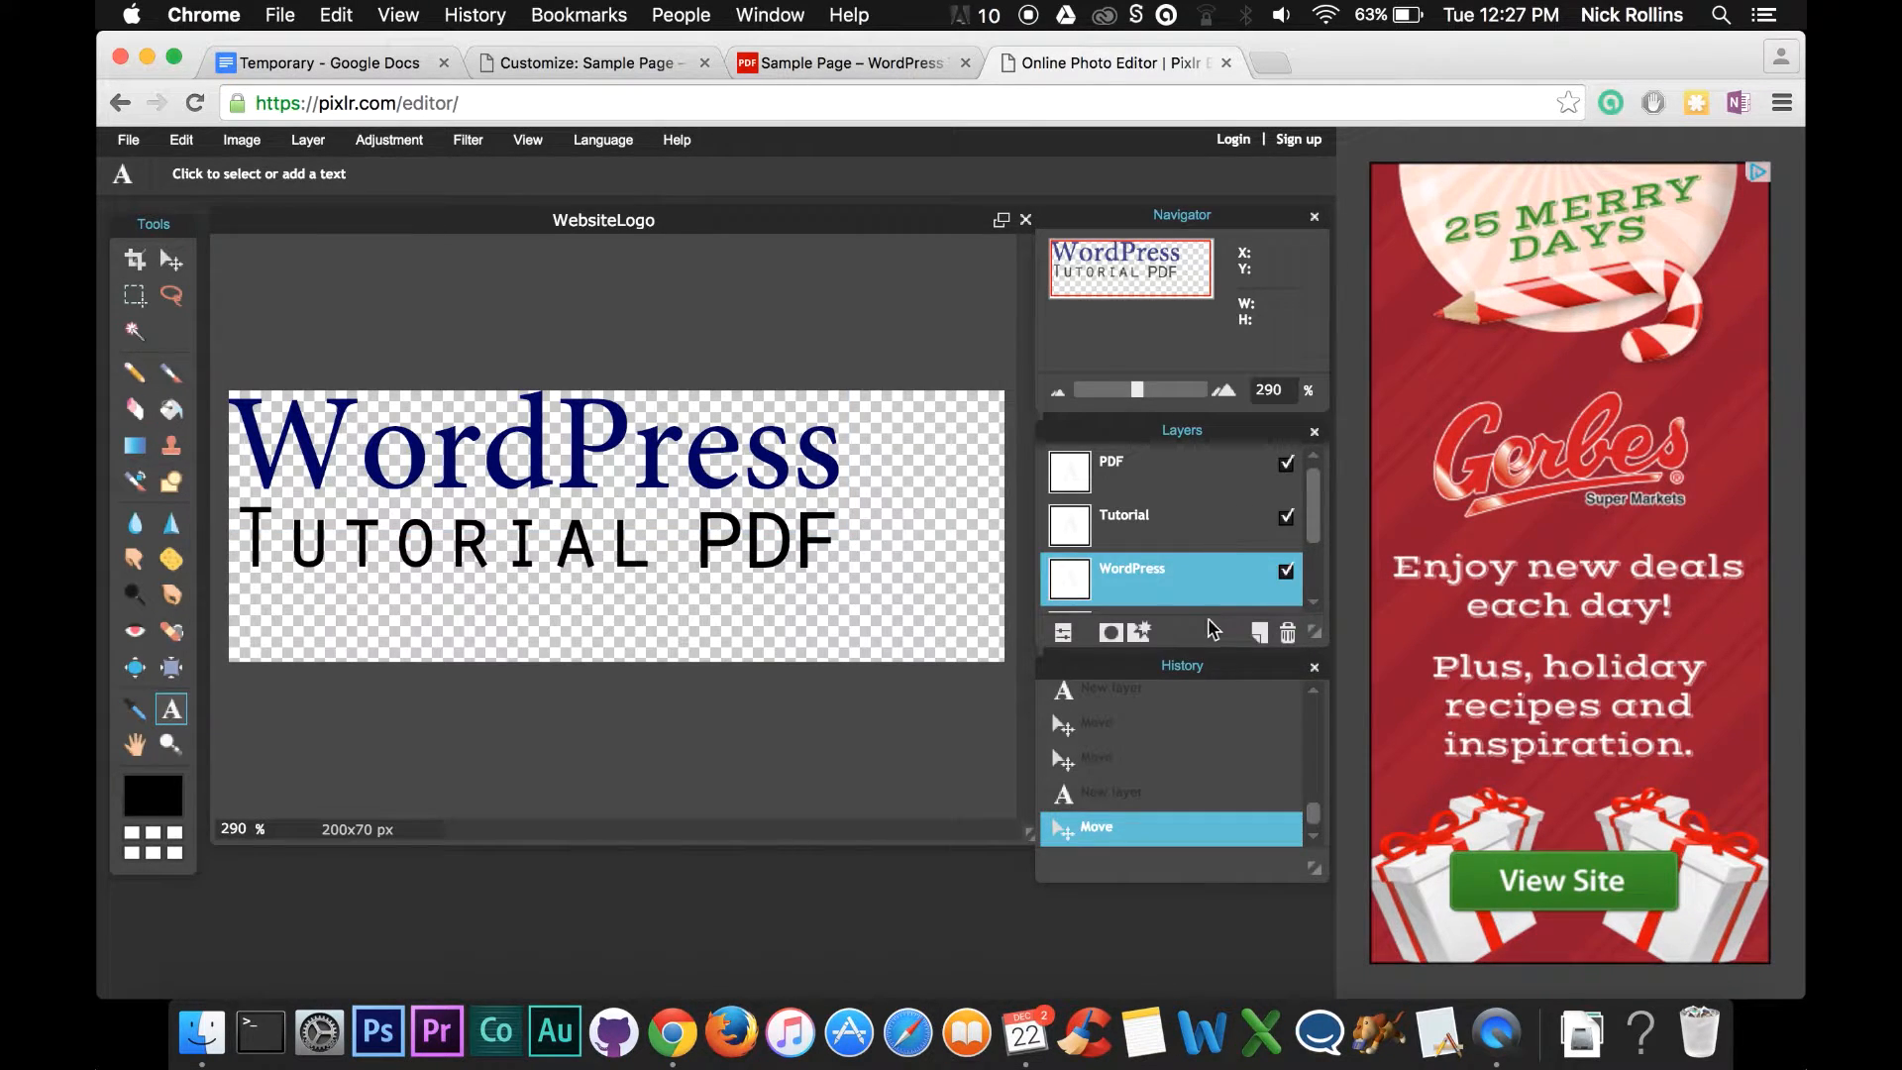
# Switch to the WordPress customizer and copy the Website Title Hover Color hex code #5a79a5.
pyautogui.click(618, 63)
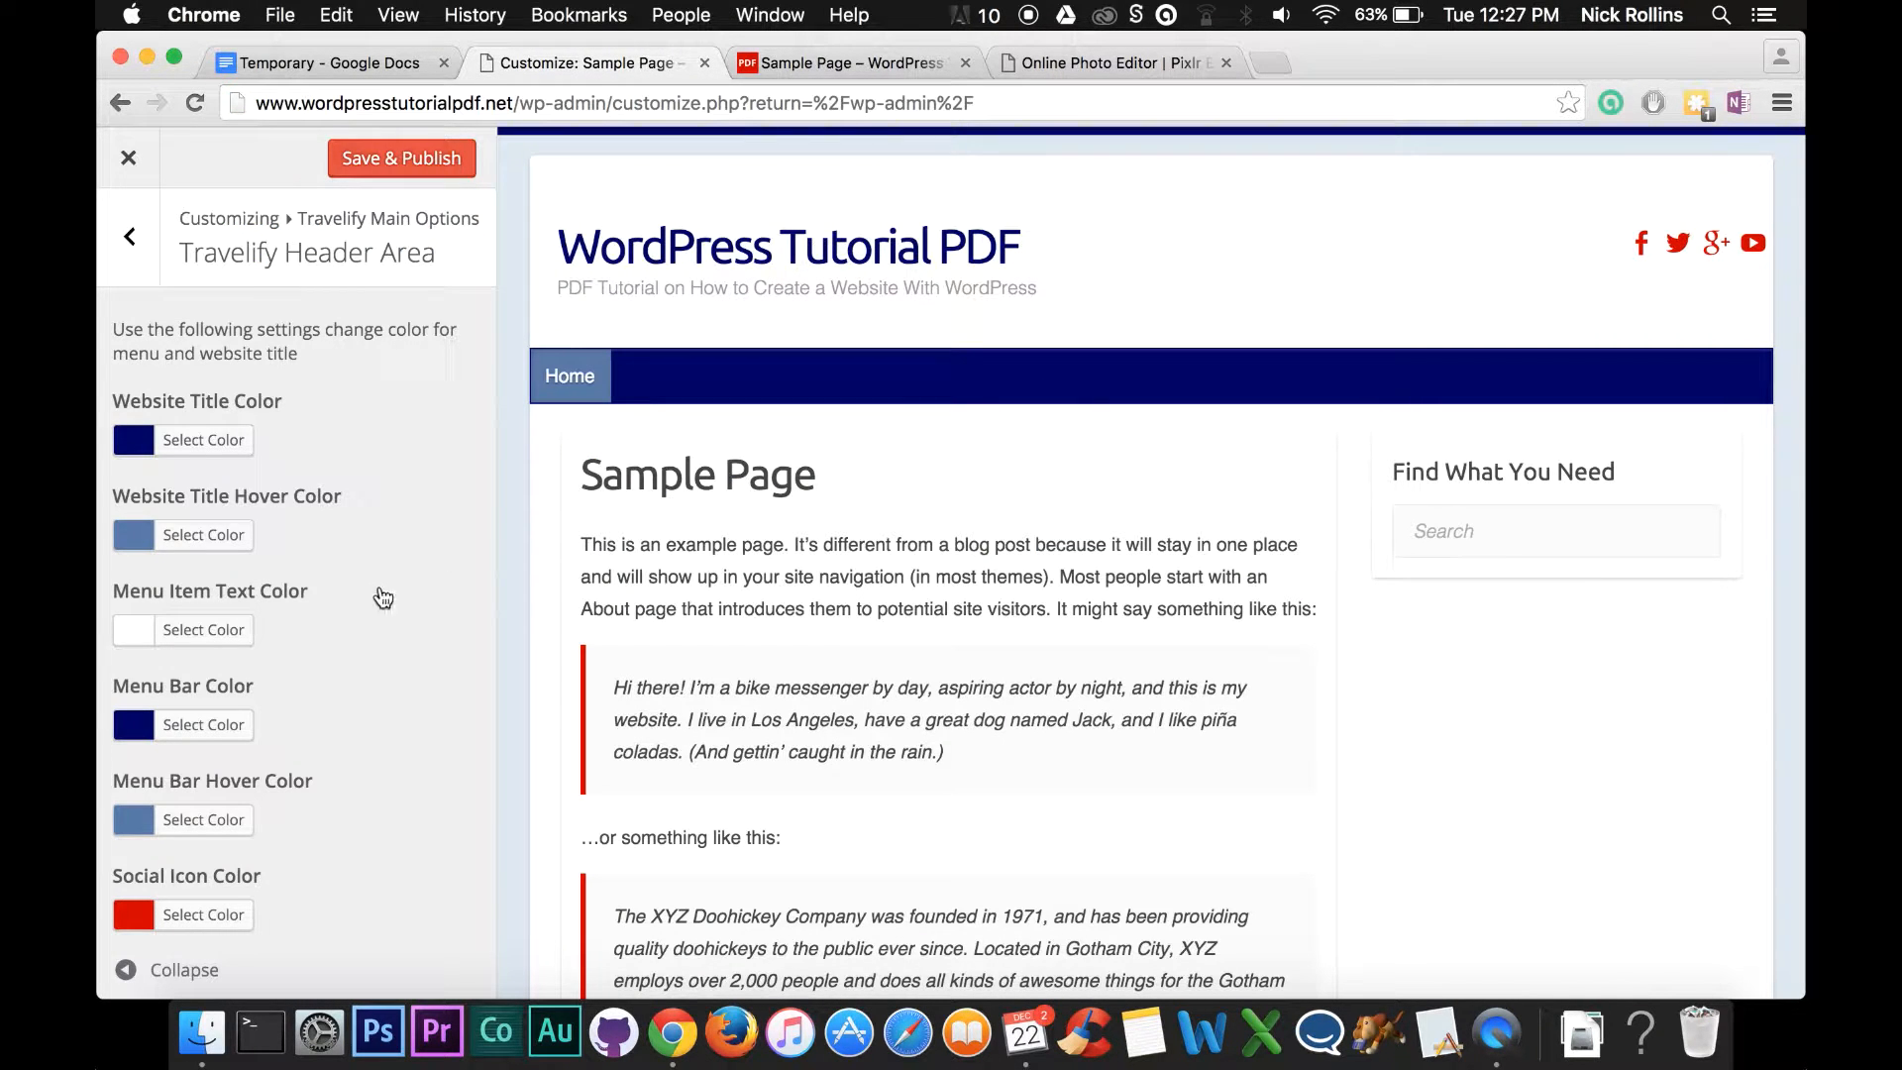
pyautogui.click(206, 531)
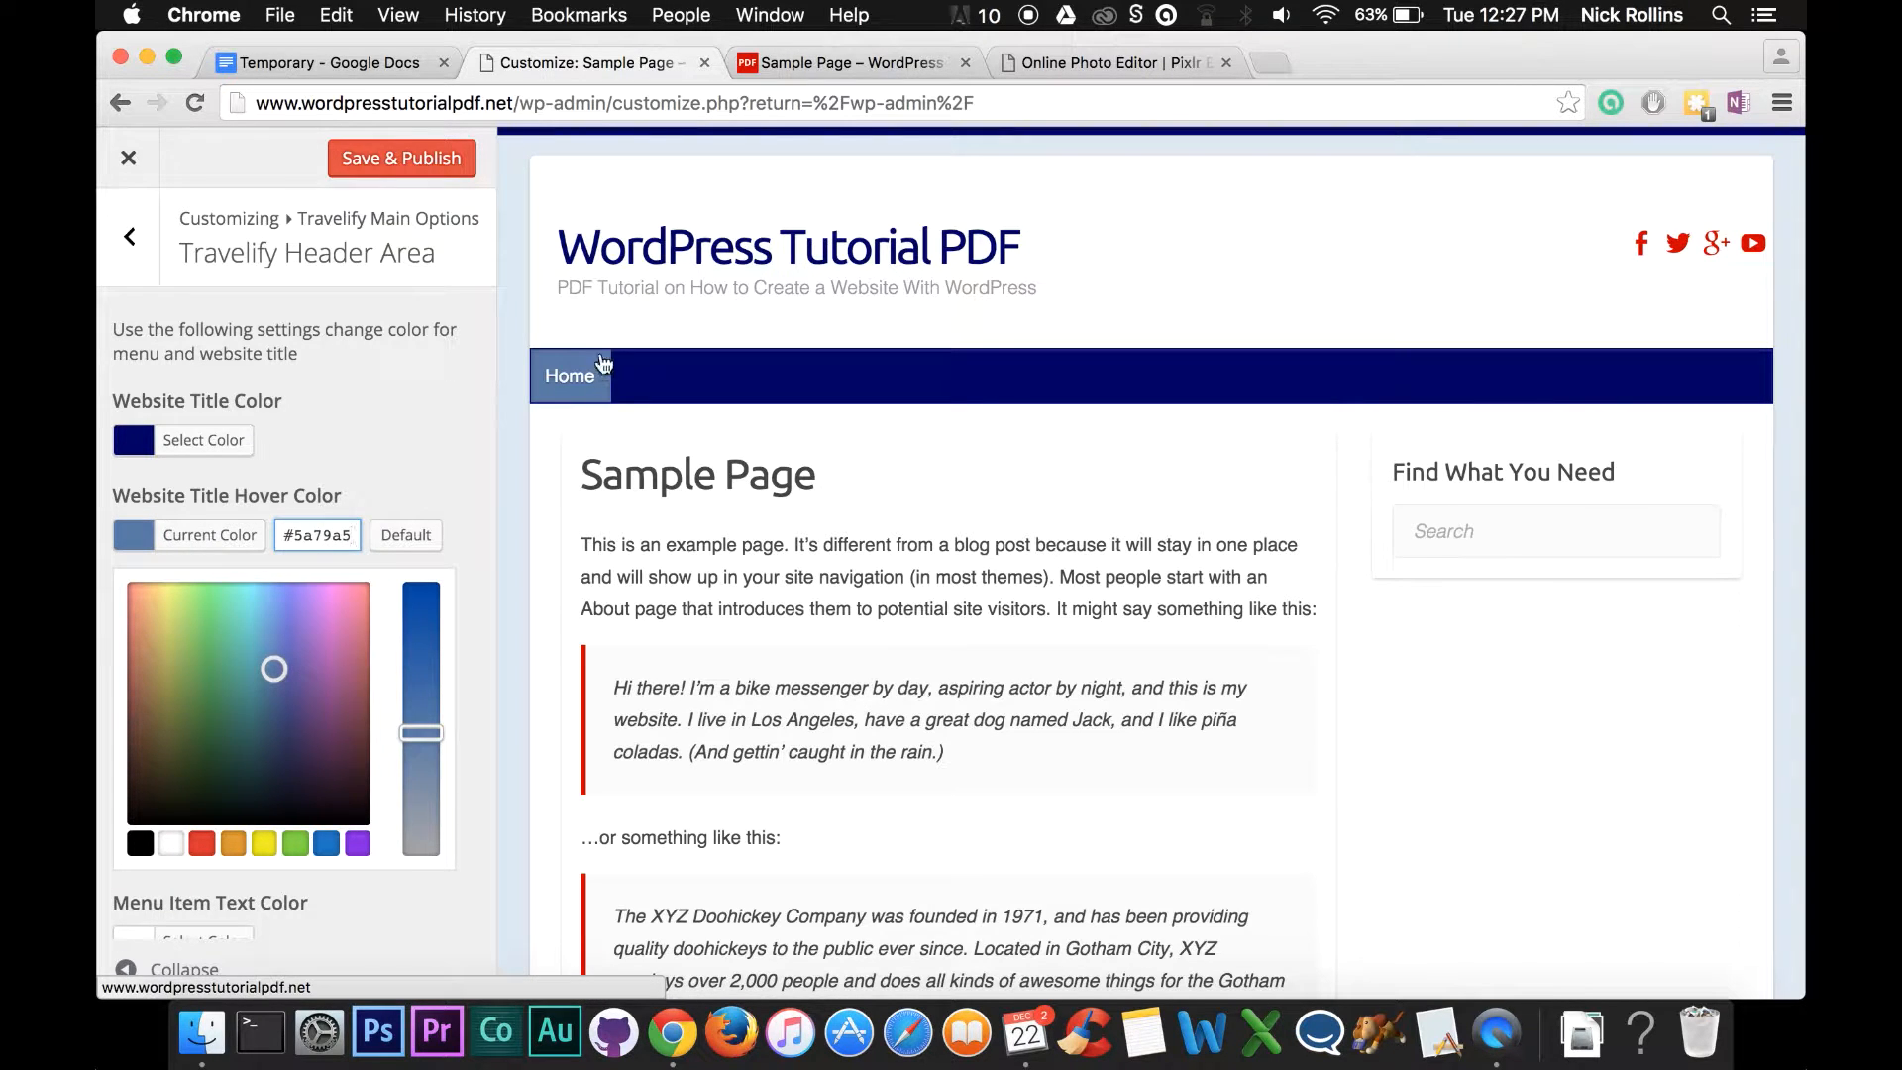
pyautogui.moveTo(354, 540); pyautogui.dragTo(280, 536)
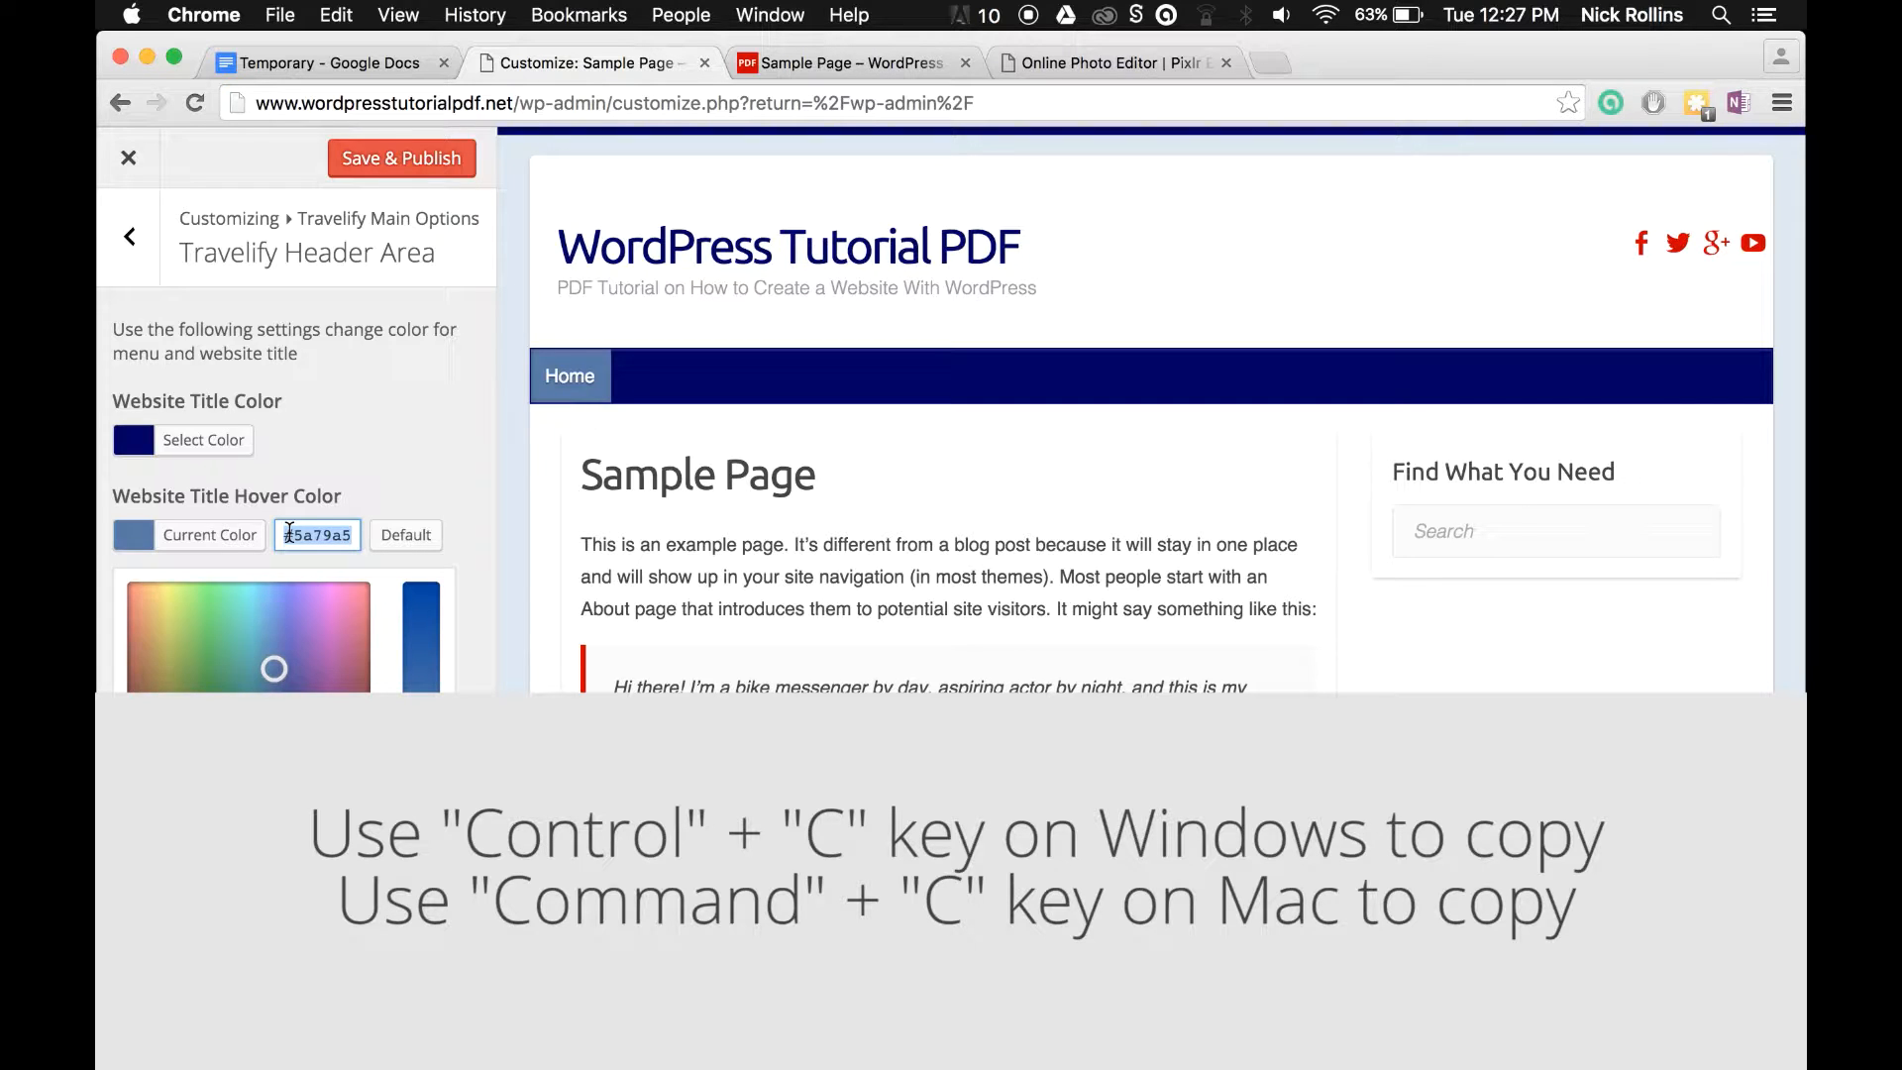
pyautogui.press('super+c')
# Return to Pixlr Editor and set the Tutorial text layer's color to the copied hex code 5a79a5.
pyautogui.click(814, 70)
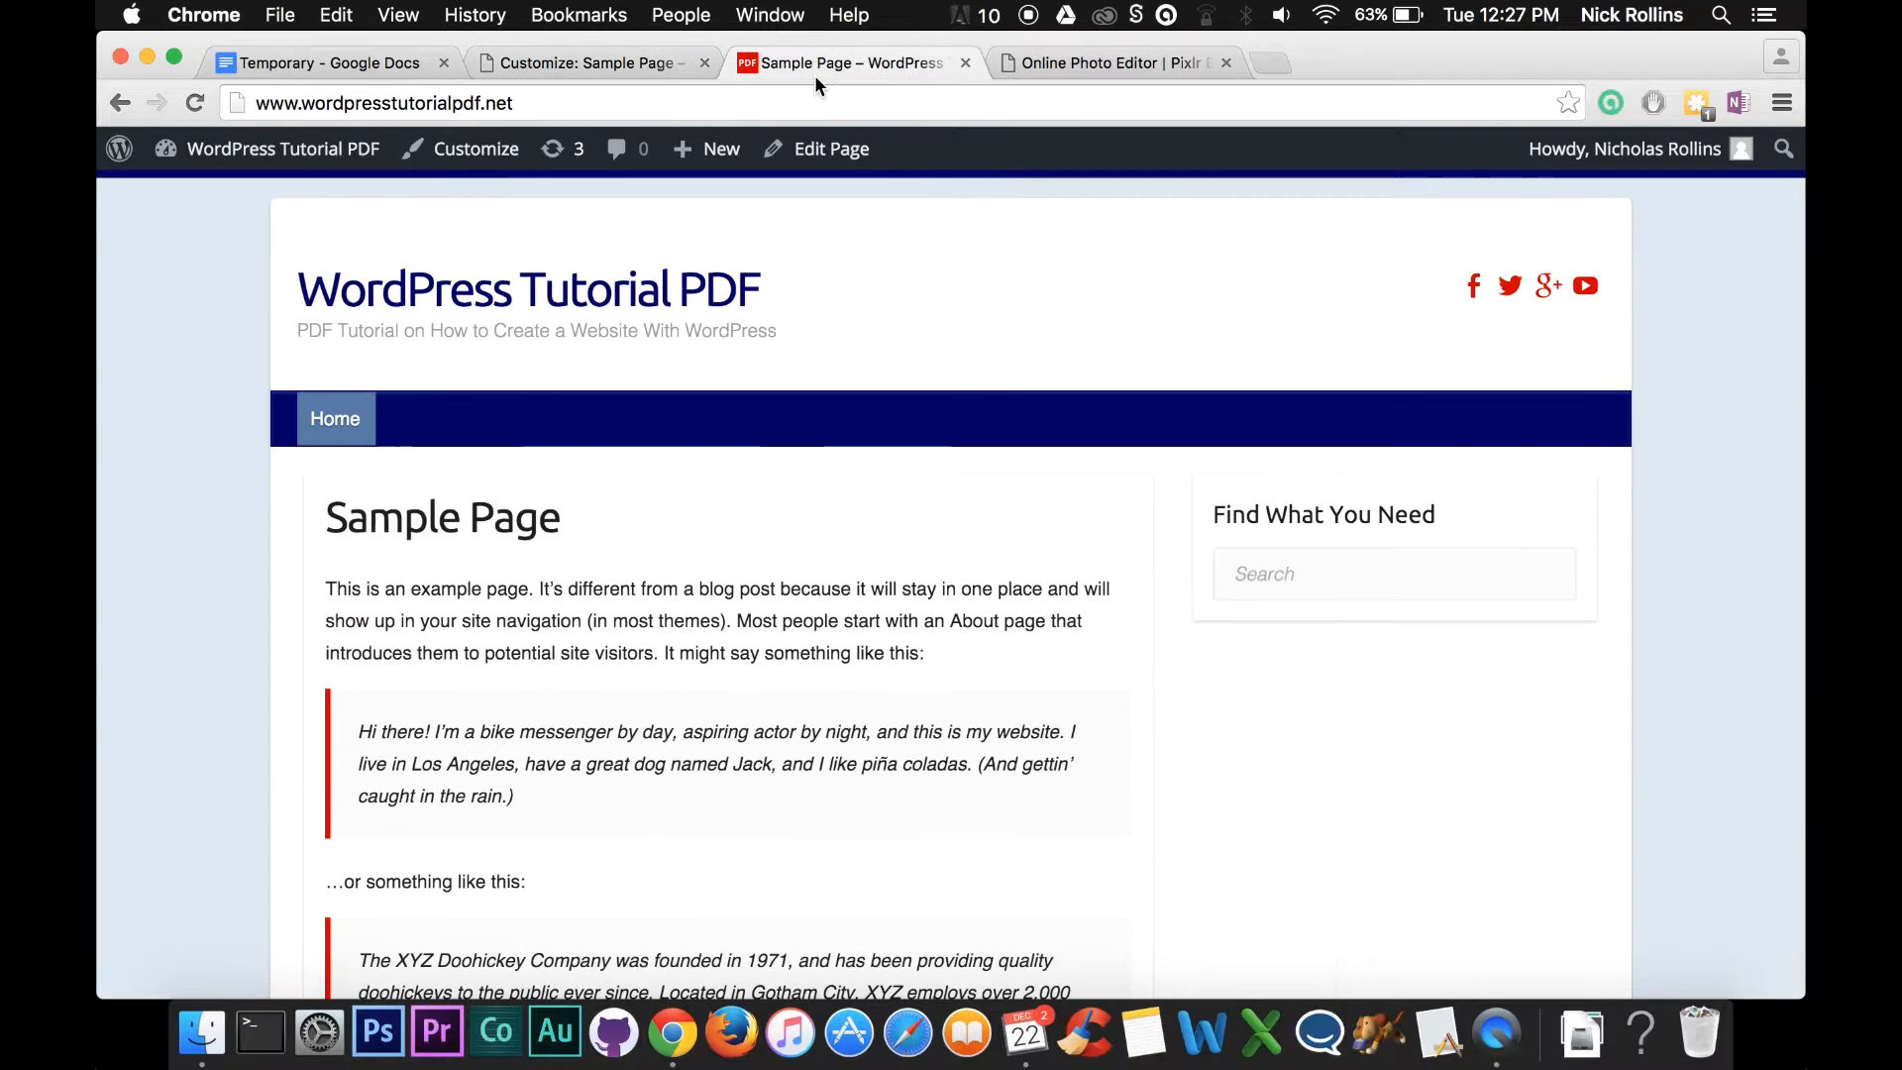
pyautogui.click(1116, 58)
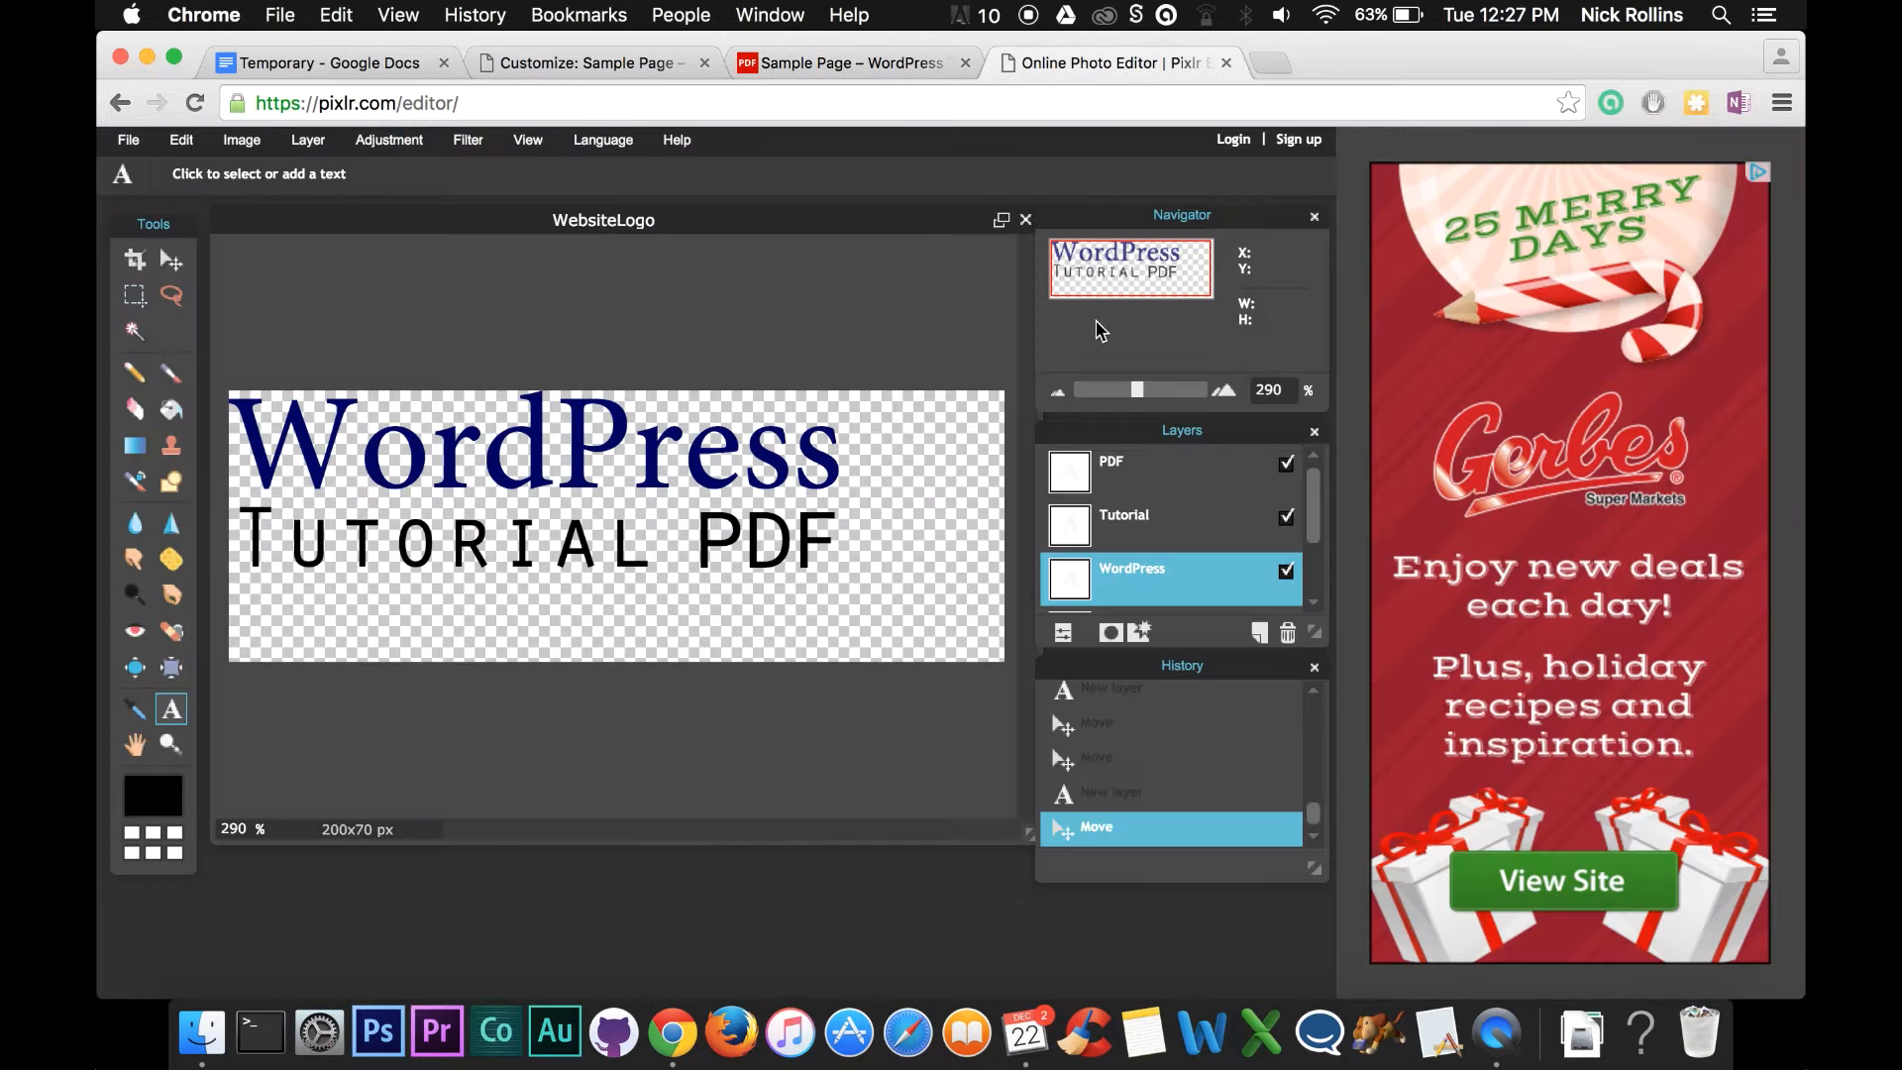
pyautogui.click(1199, 522)
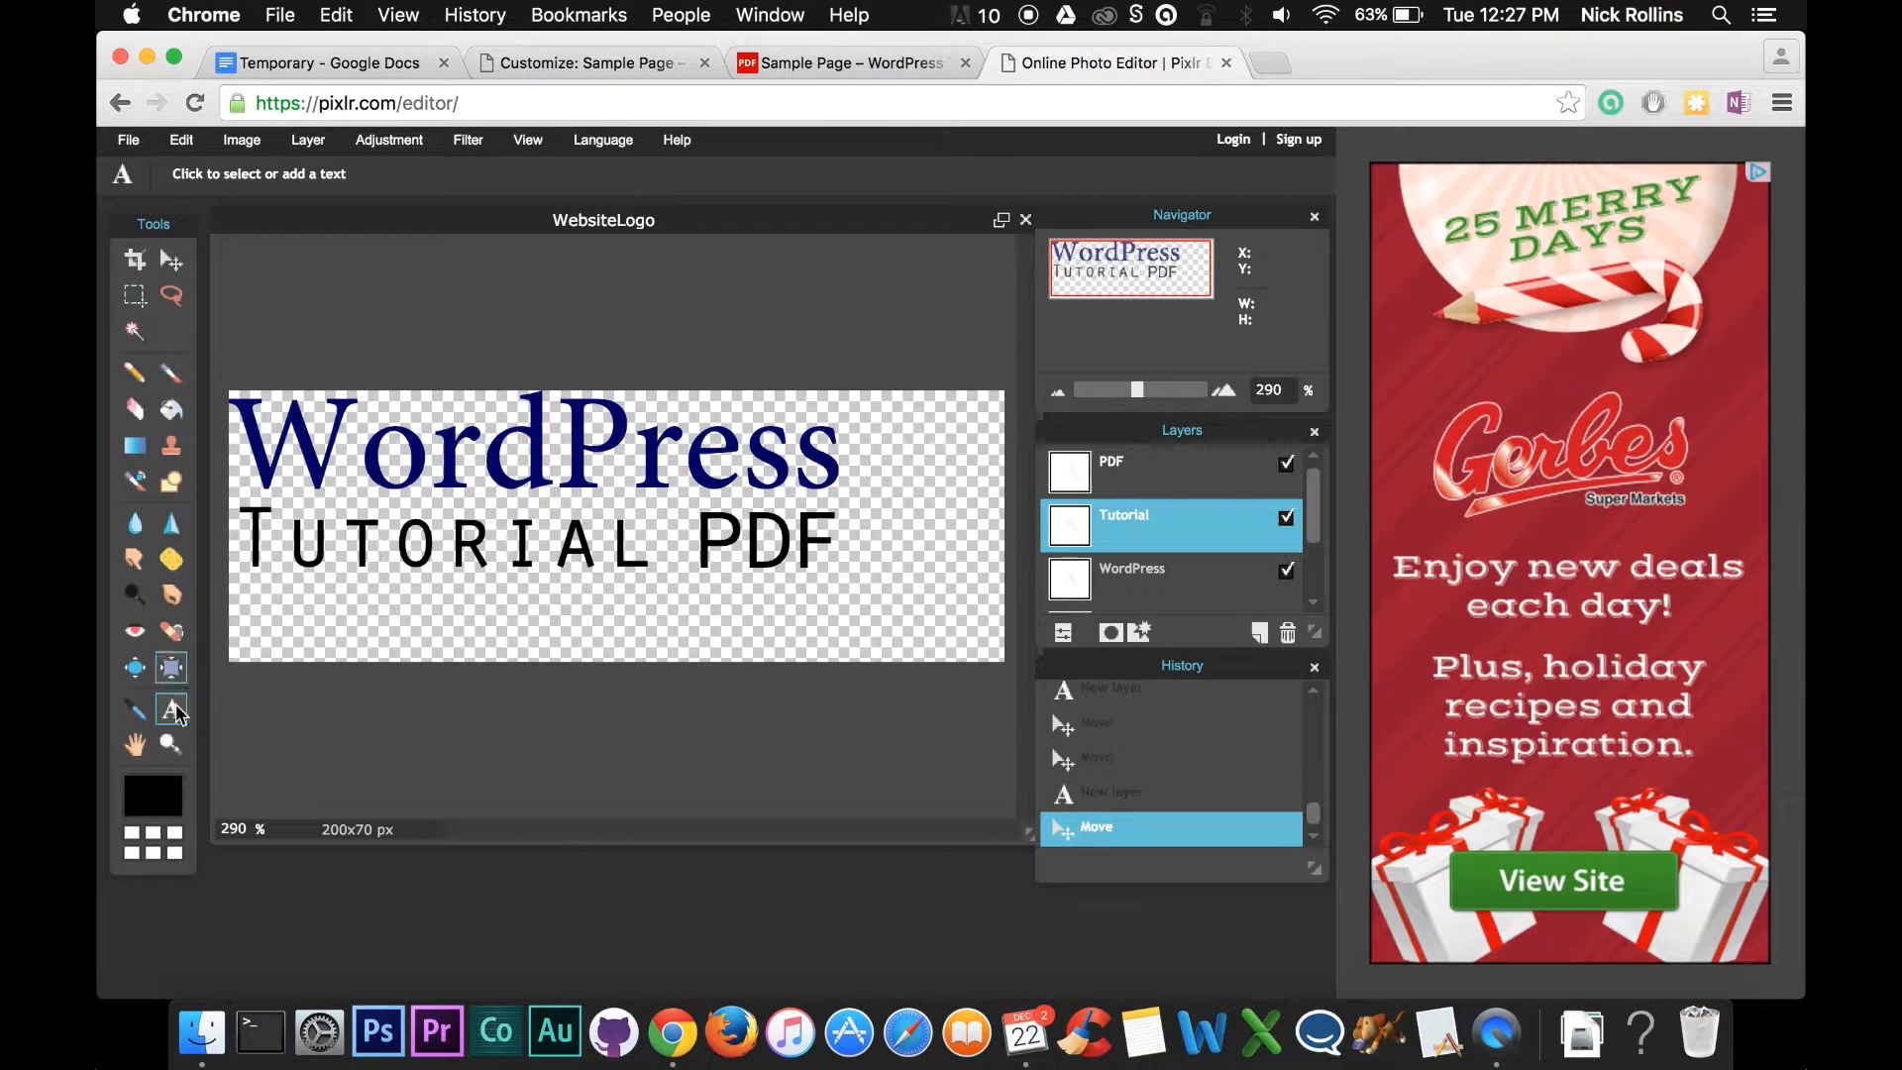
pyautogui.click(454, 561)
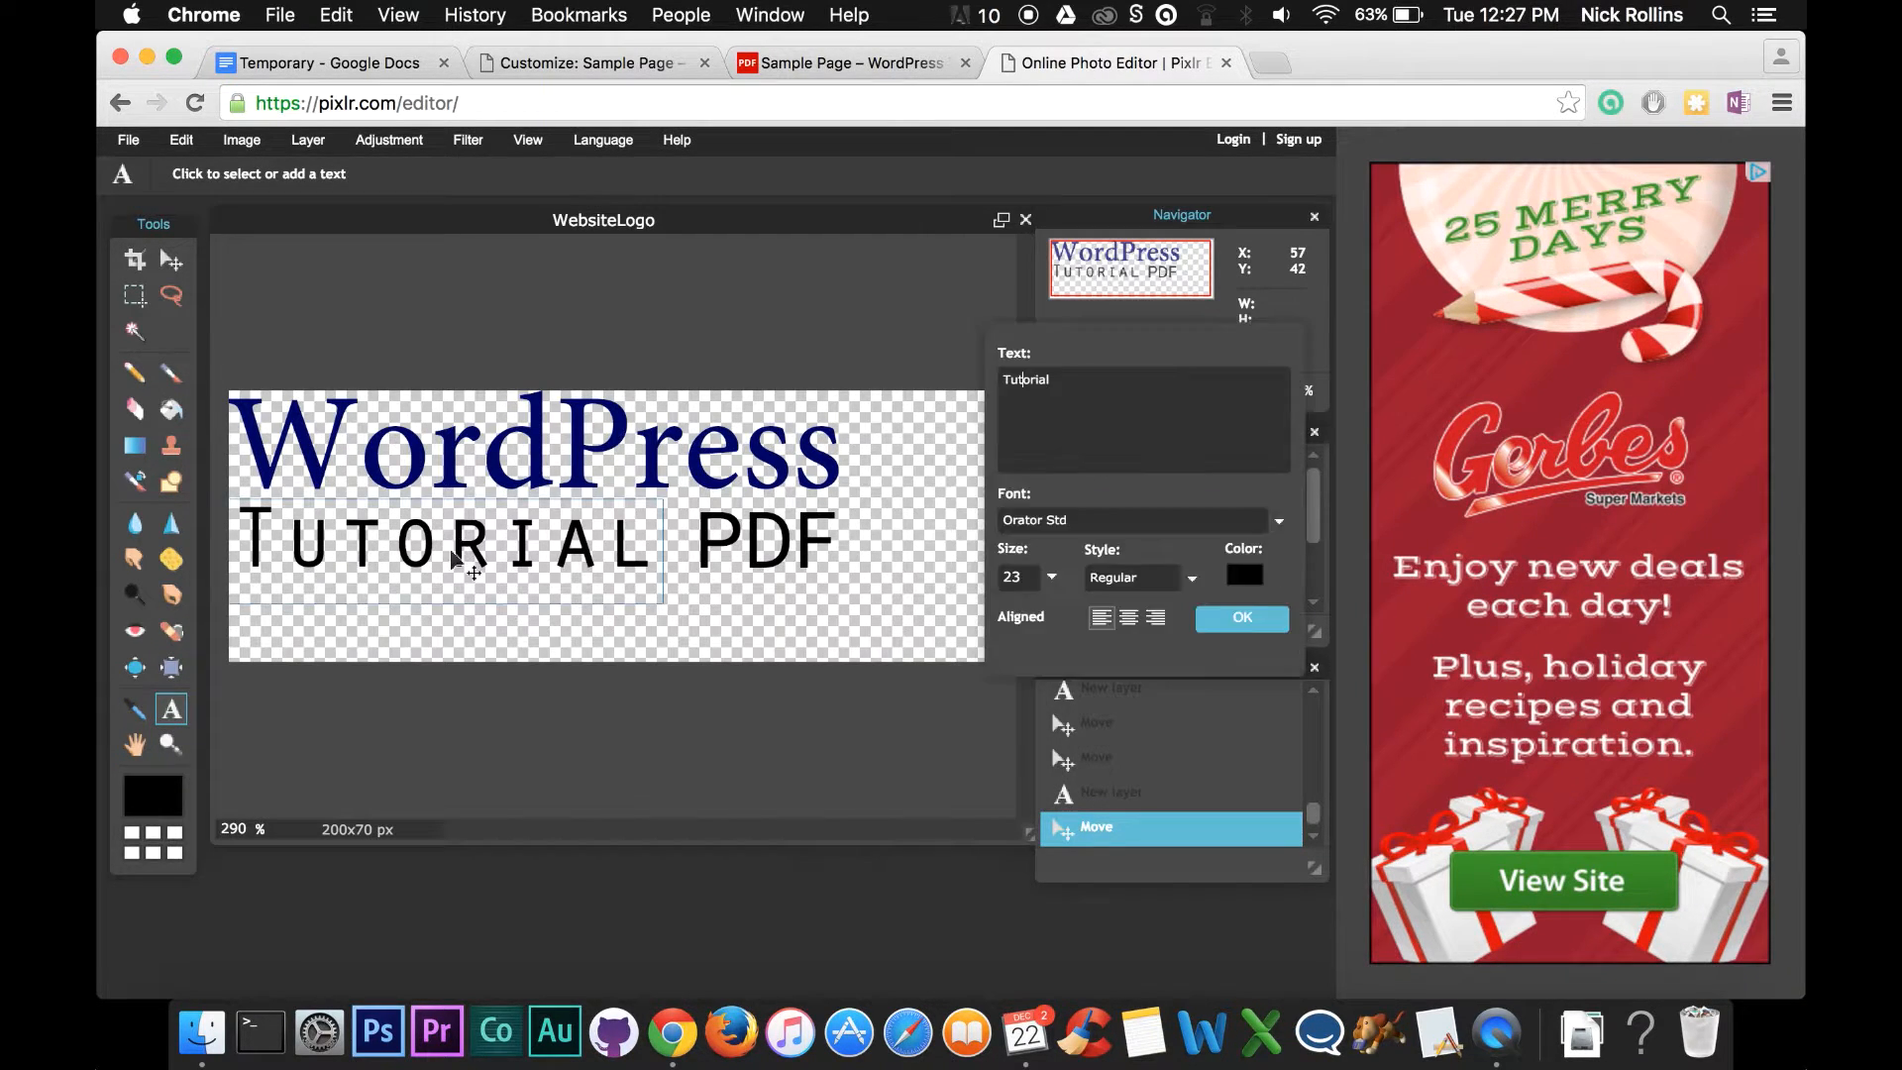
pyautogui.click(1256, 572)
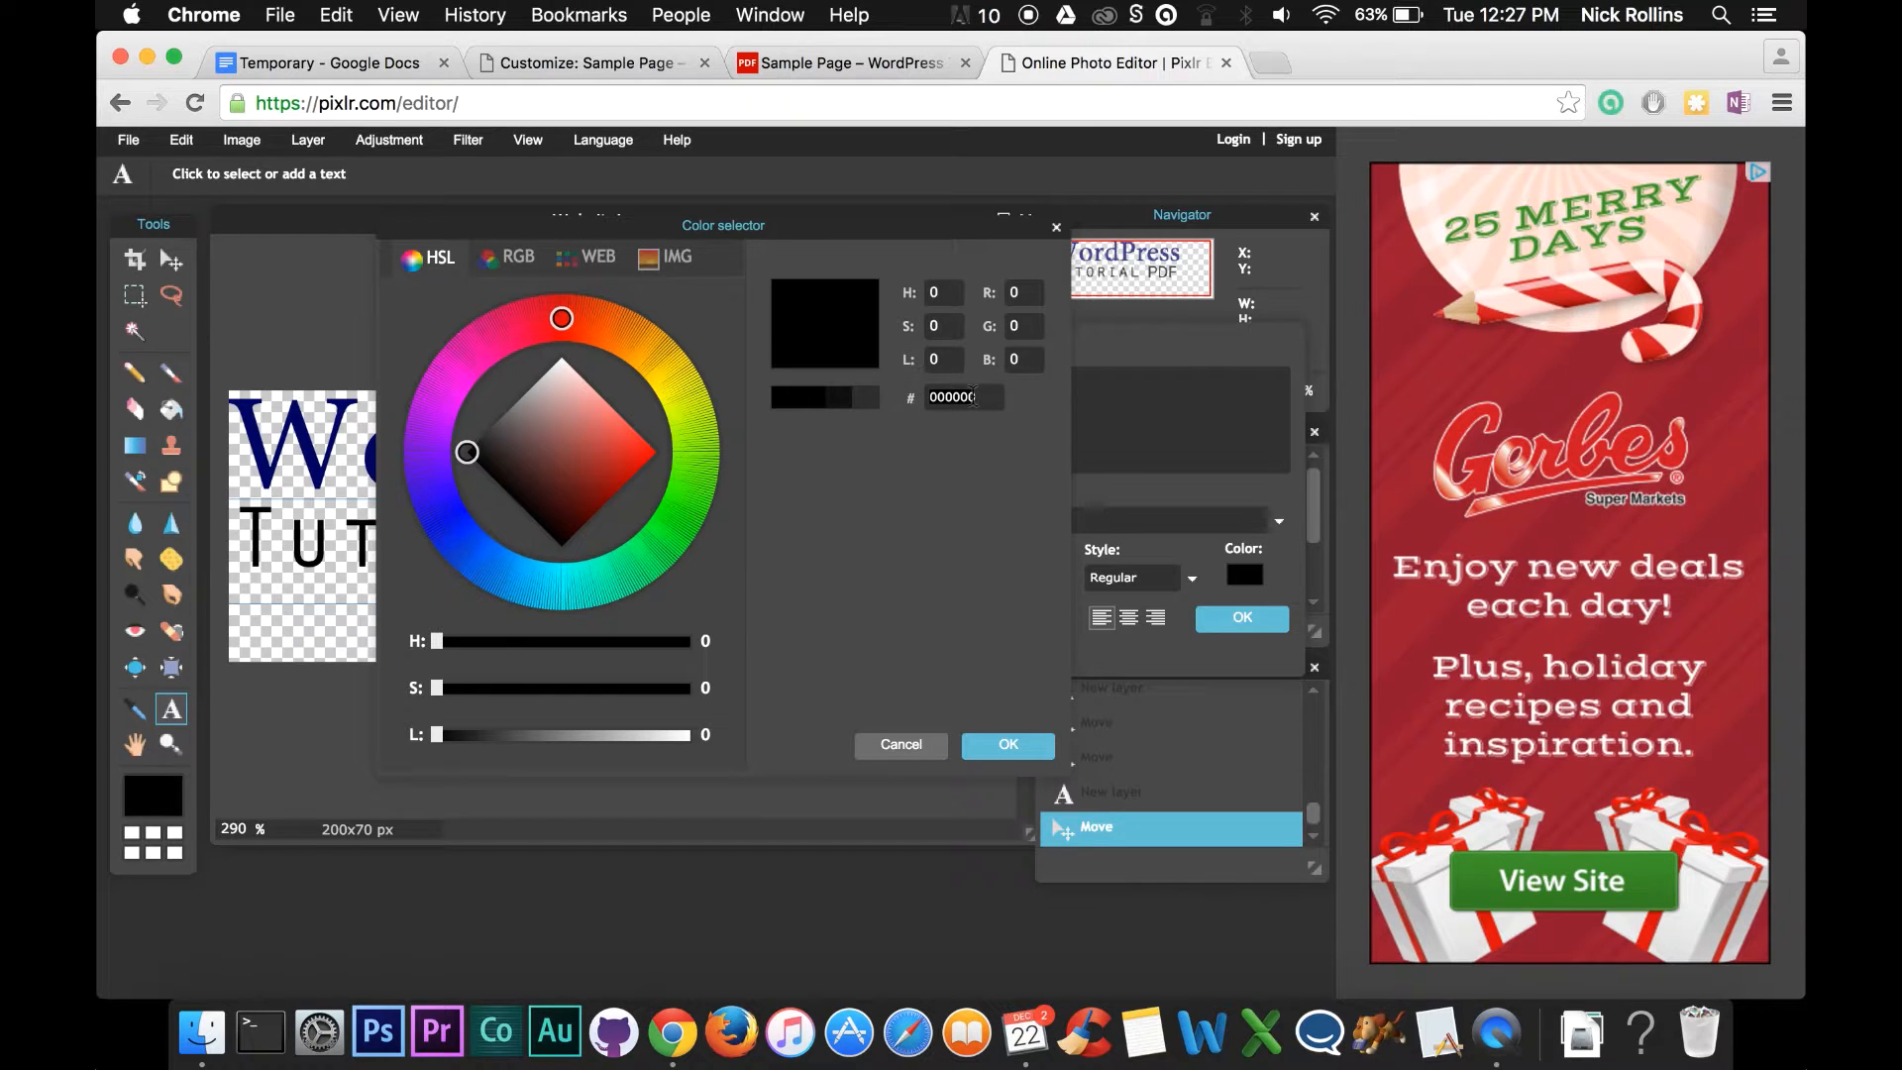
pyautogui.press('super+v')
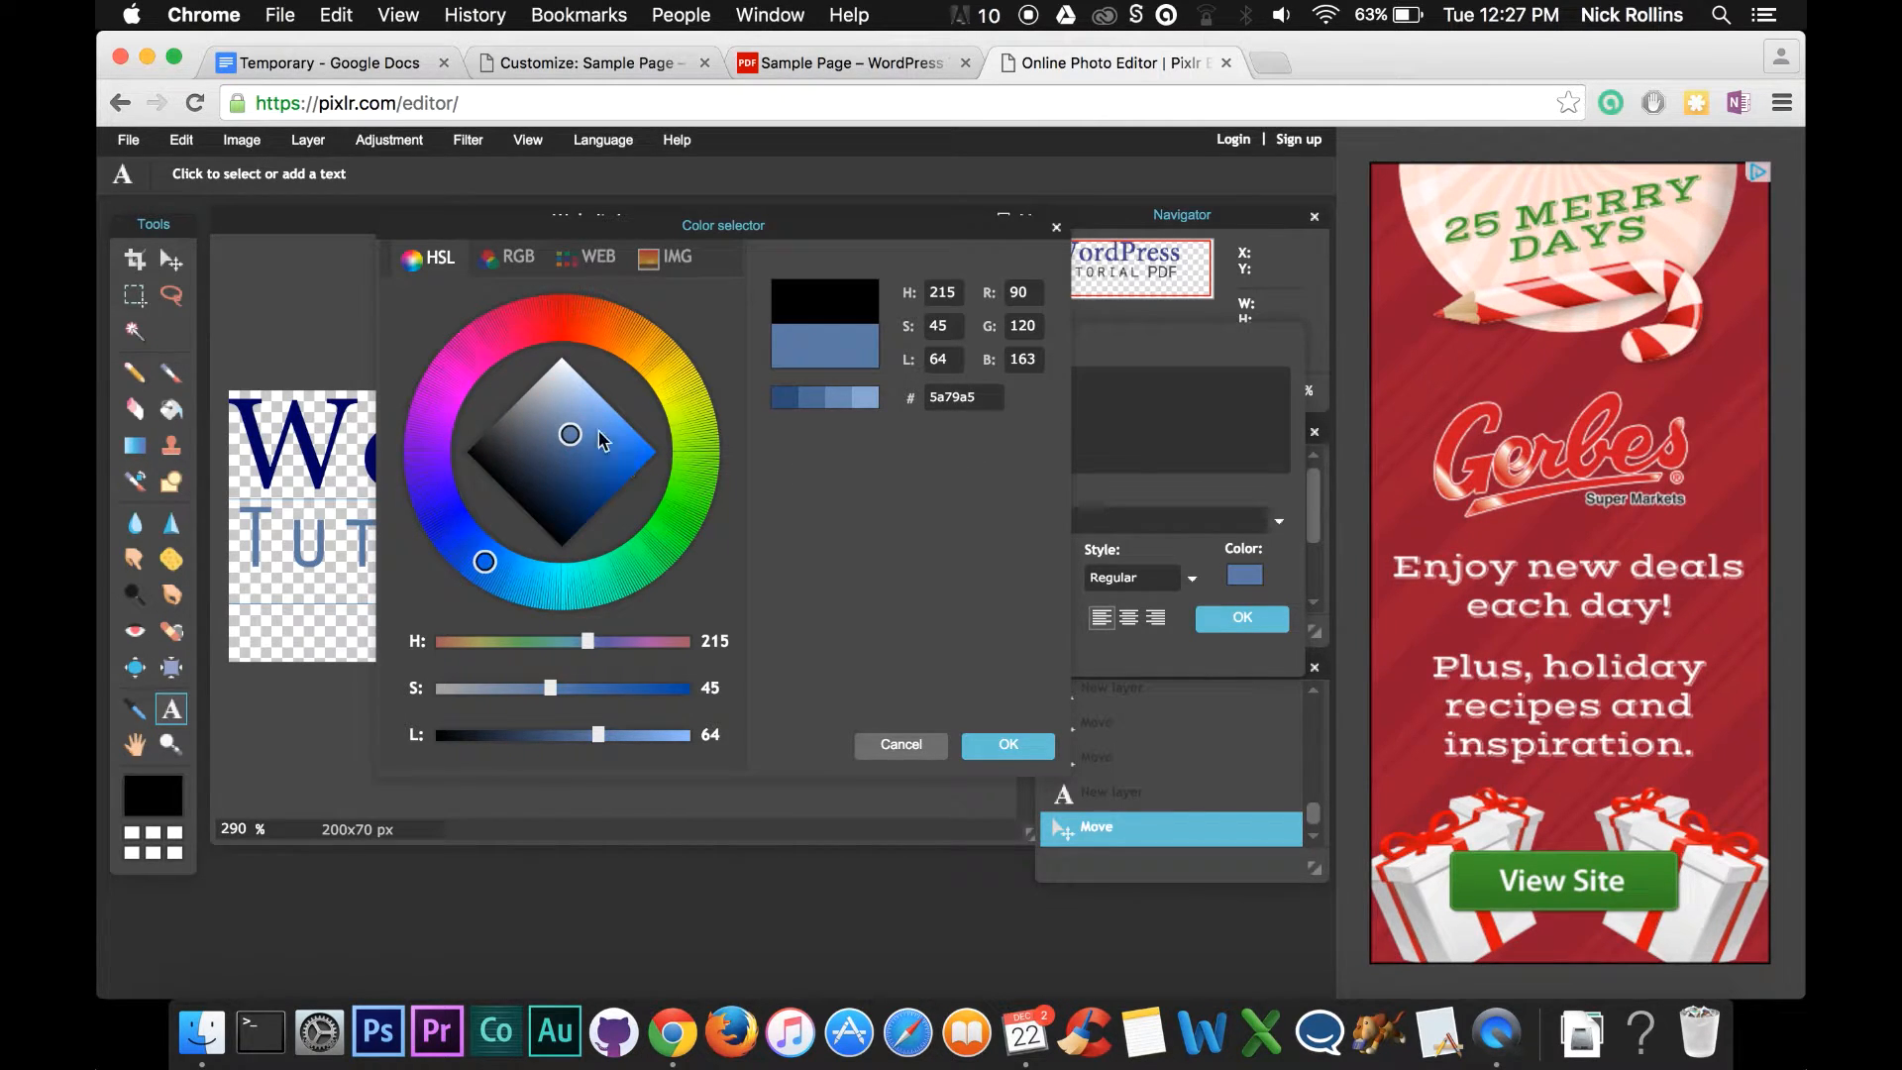
pyautogui.click(1009, 747)
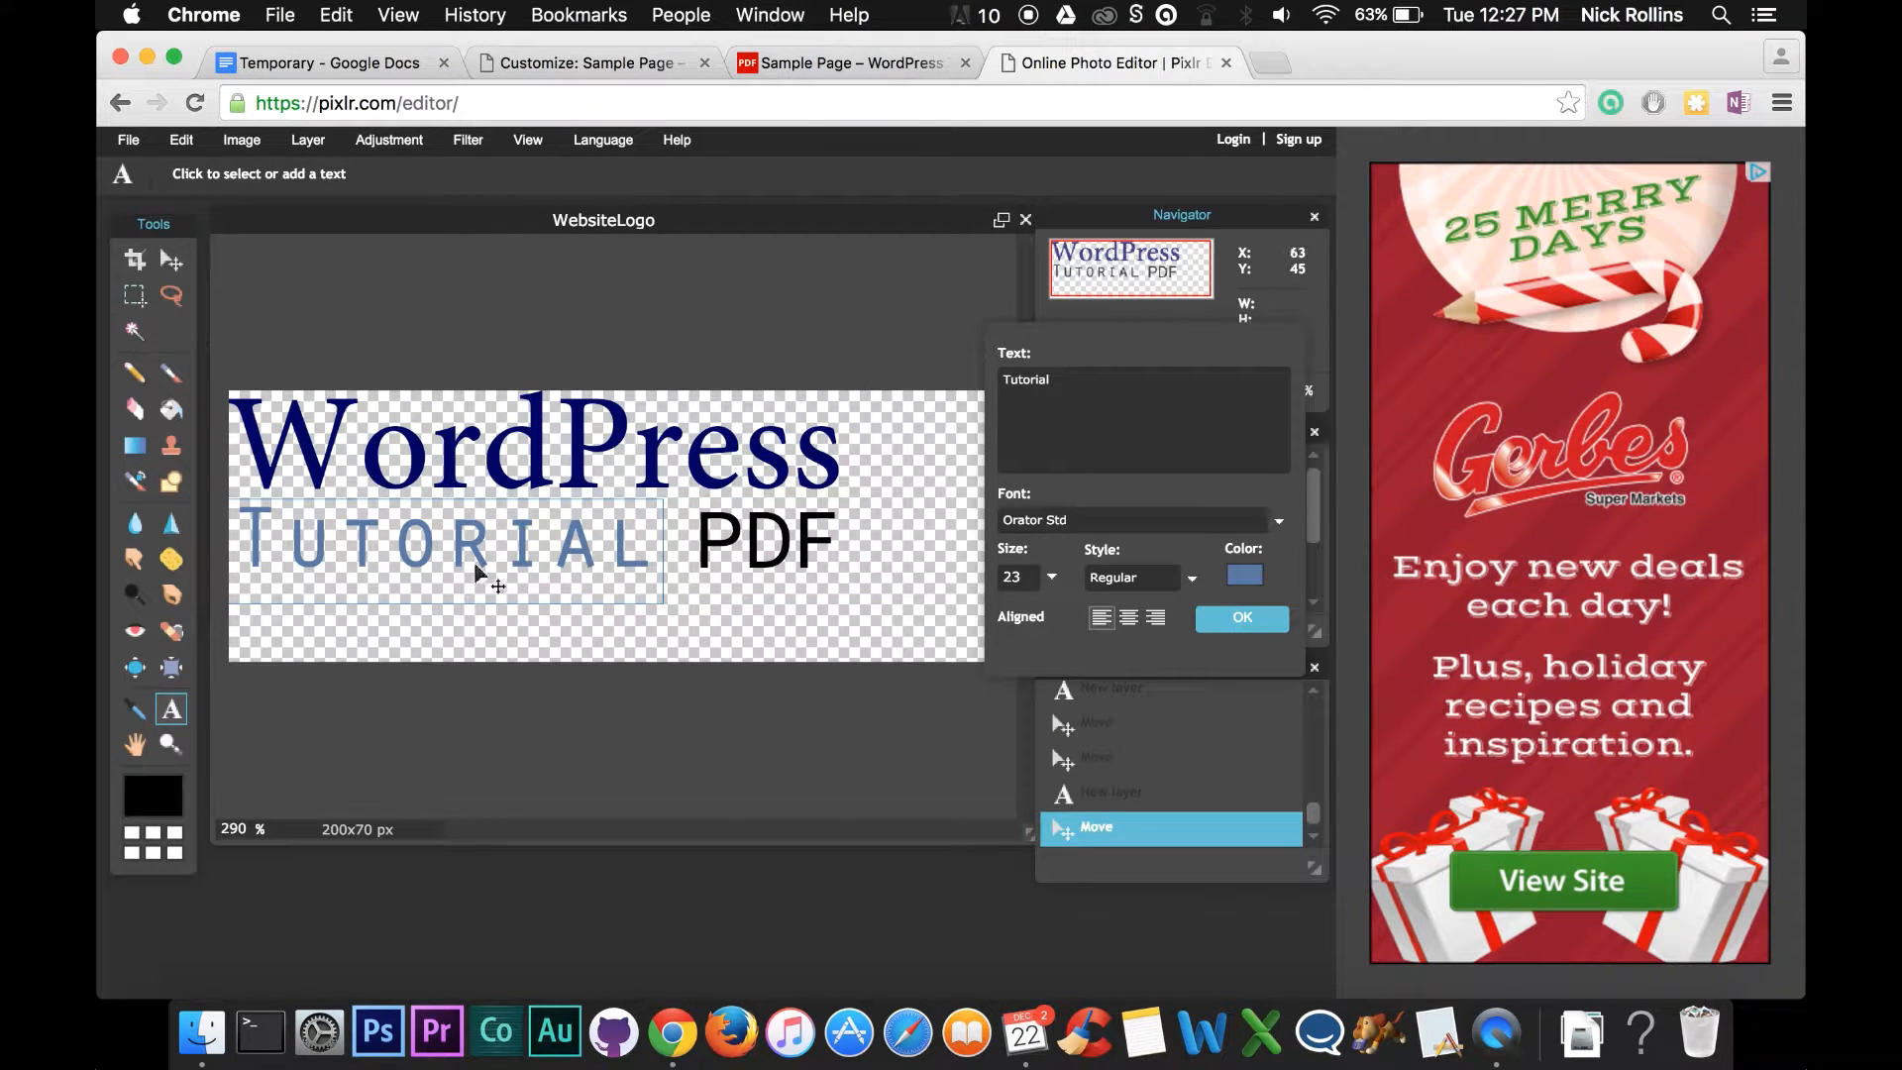
pyautogui.click(1251, 621)
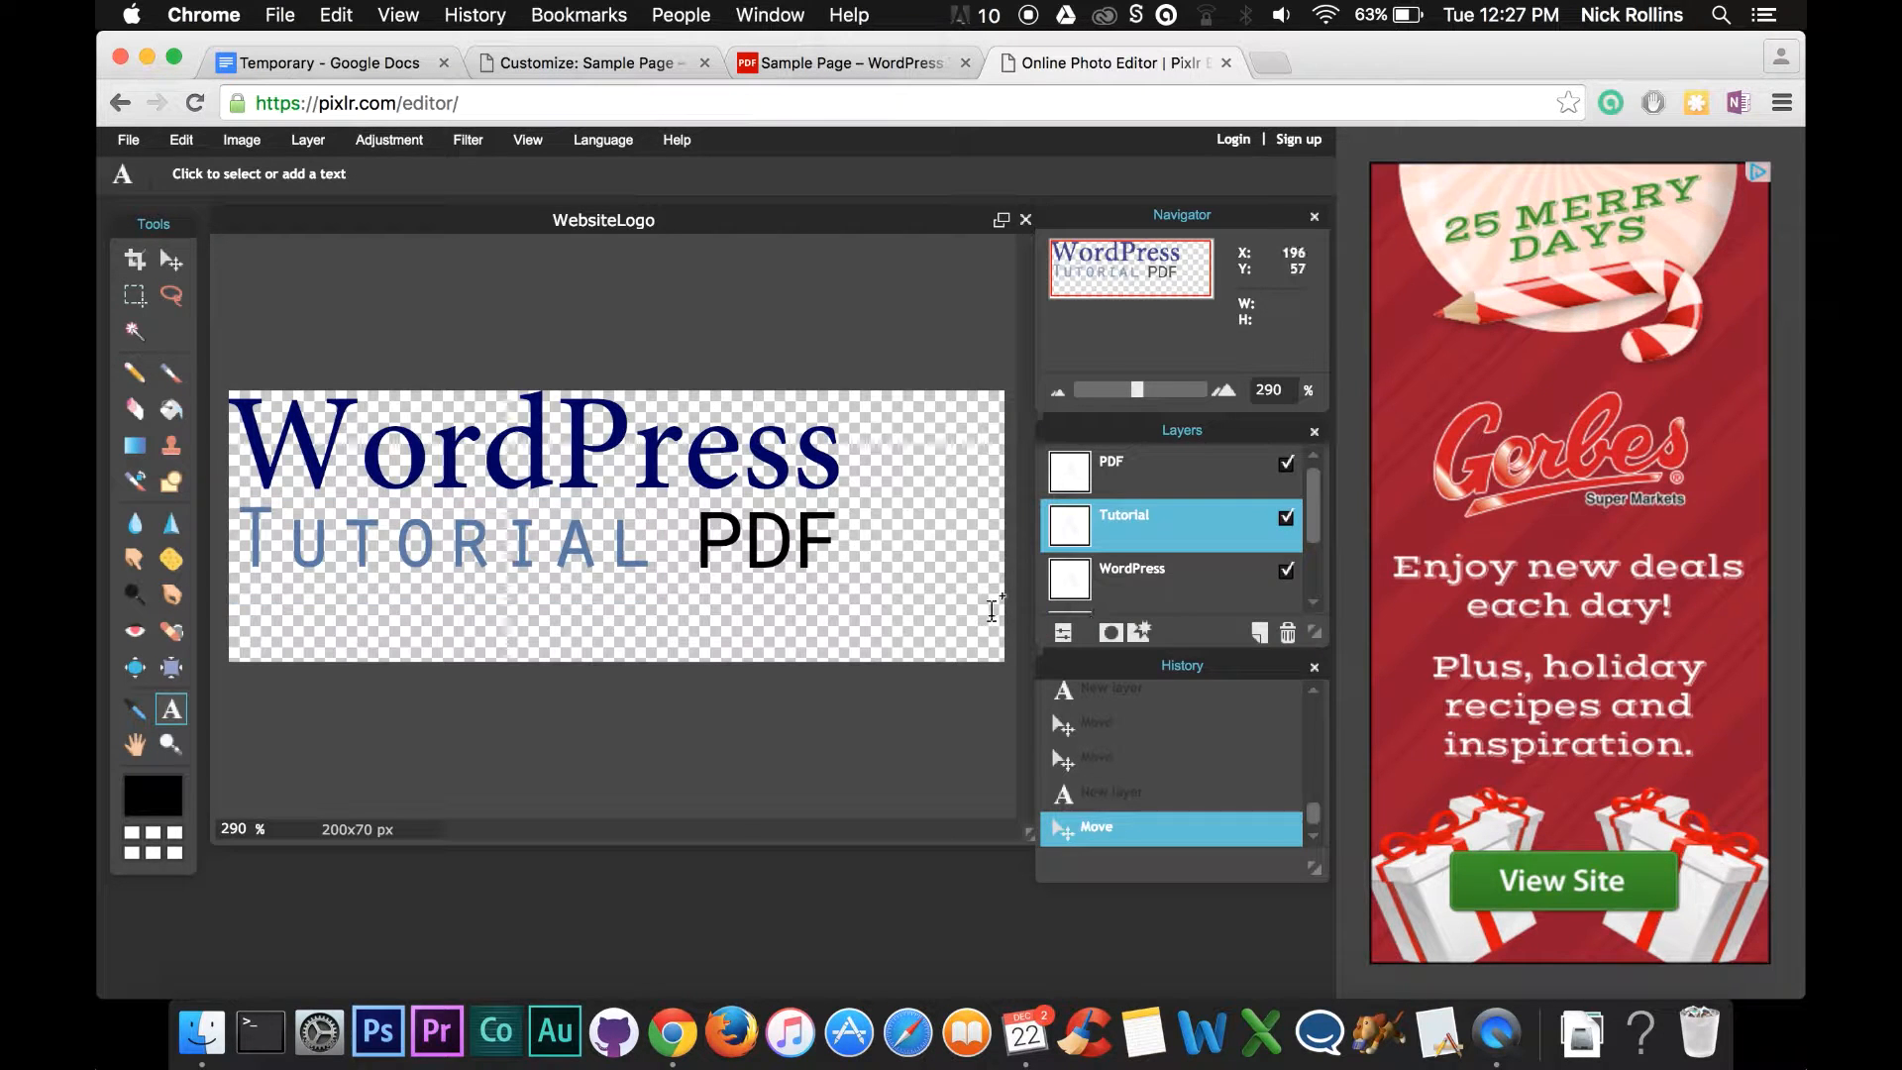
# Change the PDF text layer's color to white (ffffff).
pyautogui.click(1171, 482)
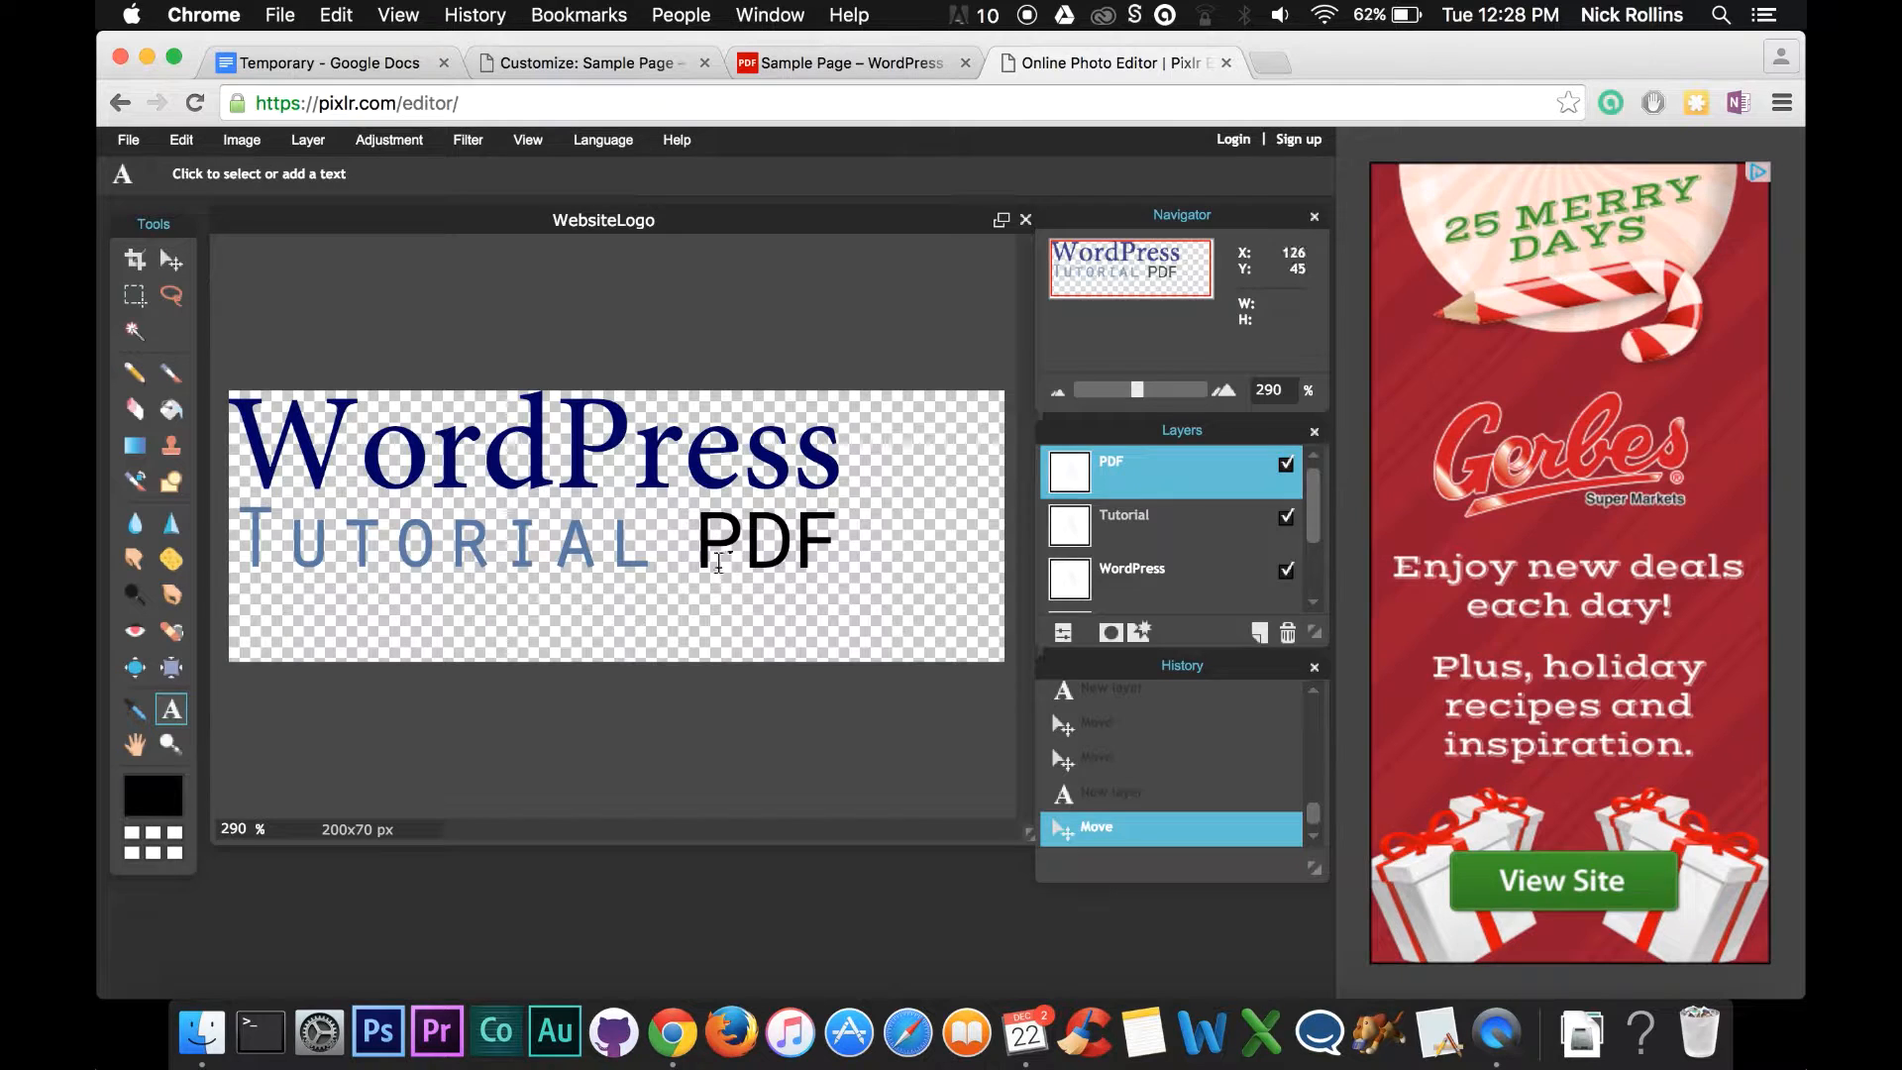
pyautogui.click(771, 543)
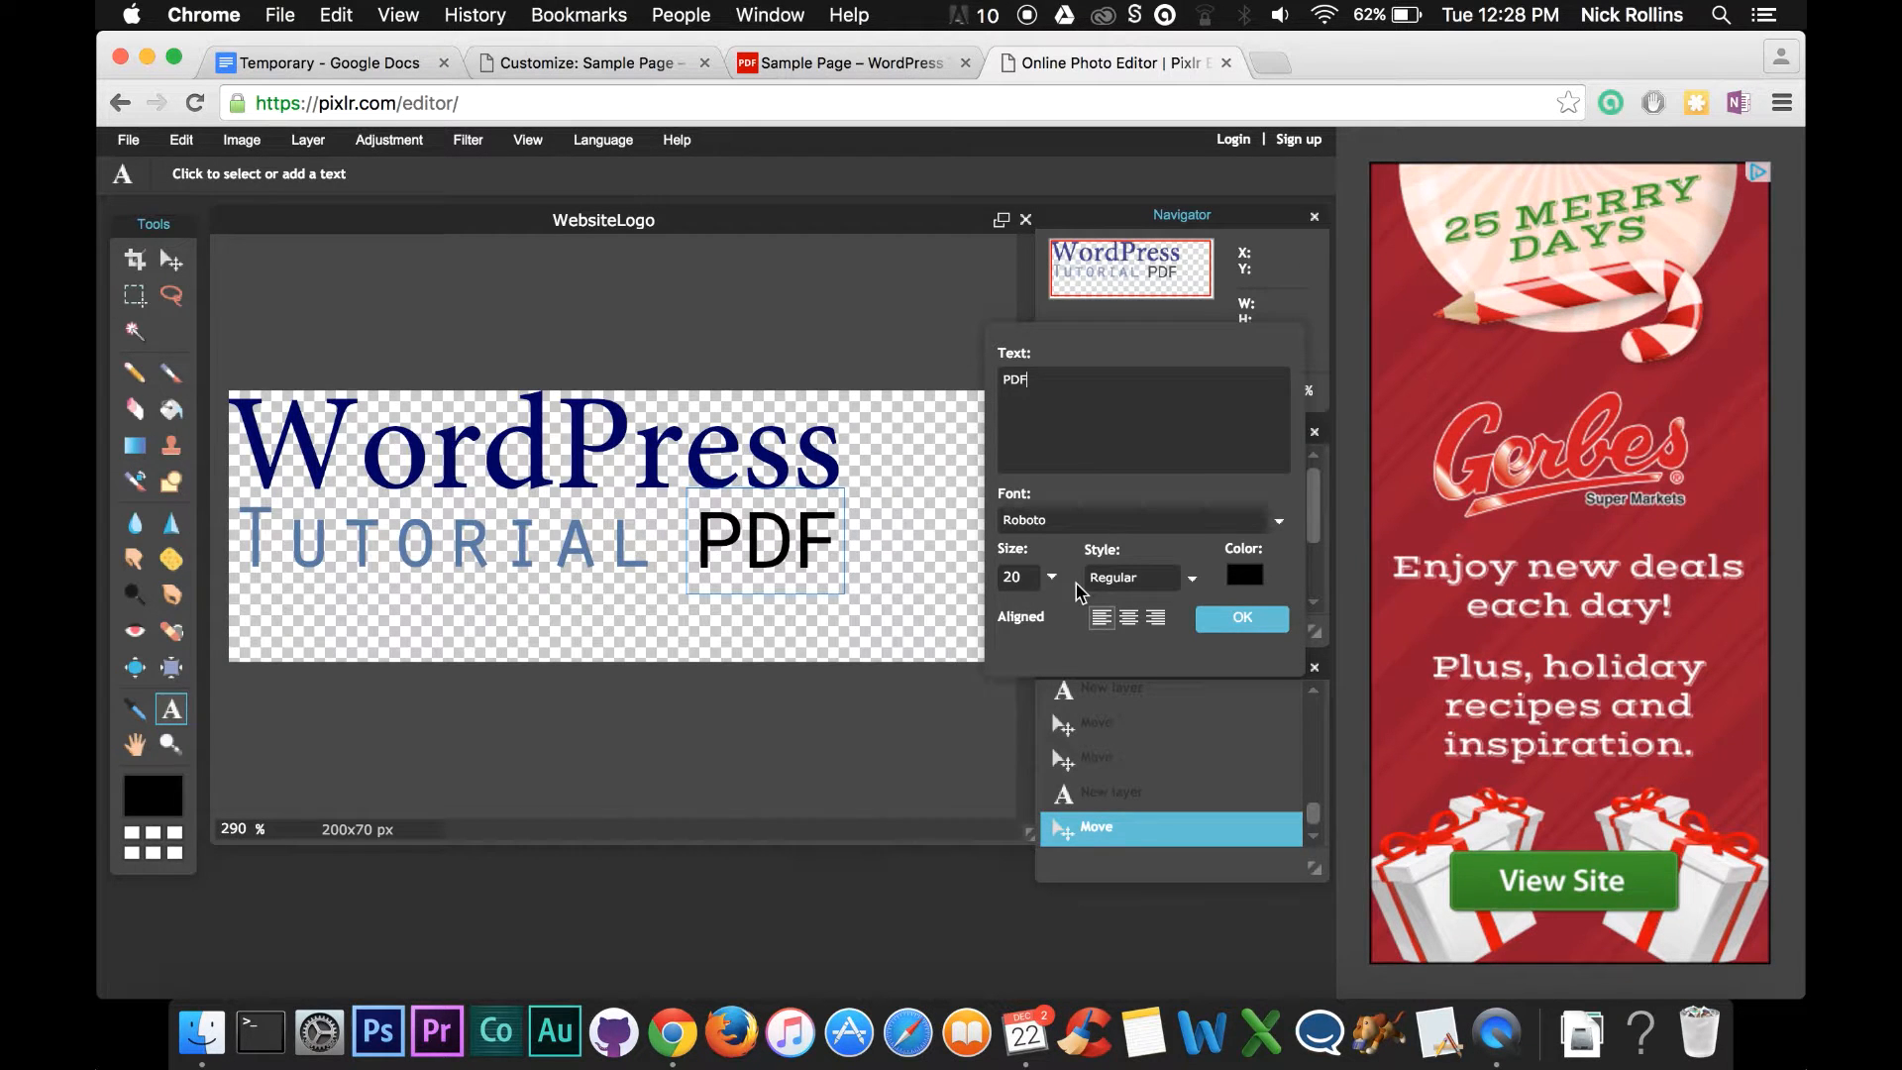
pyautogui.click(1251, 581)
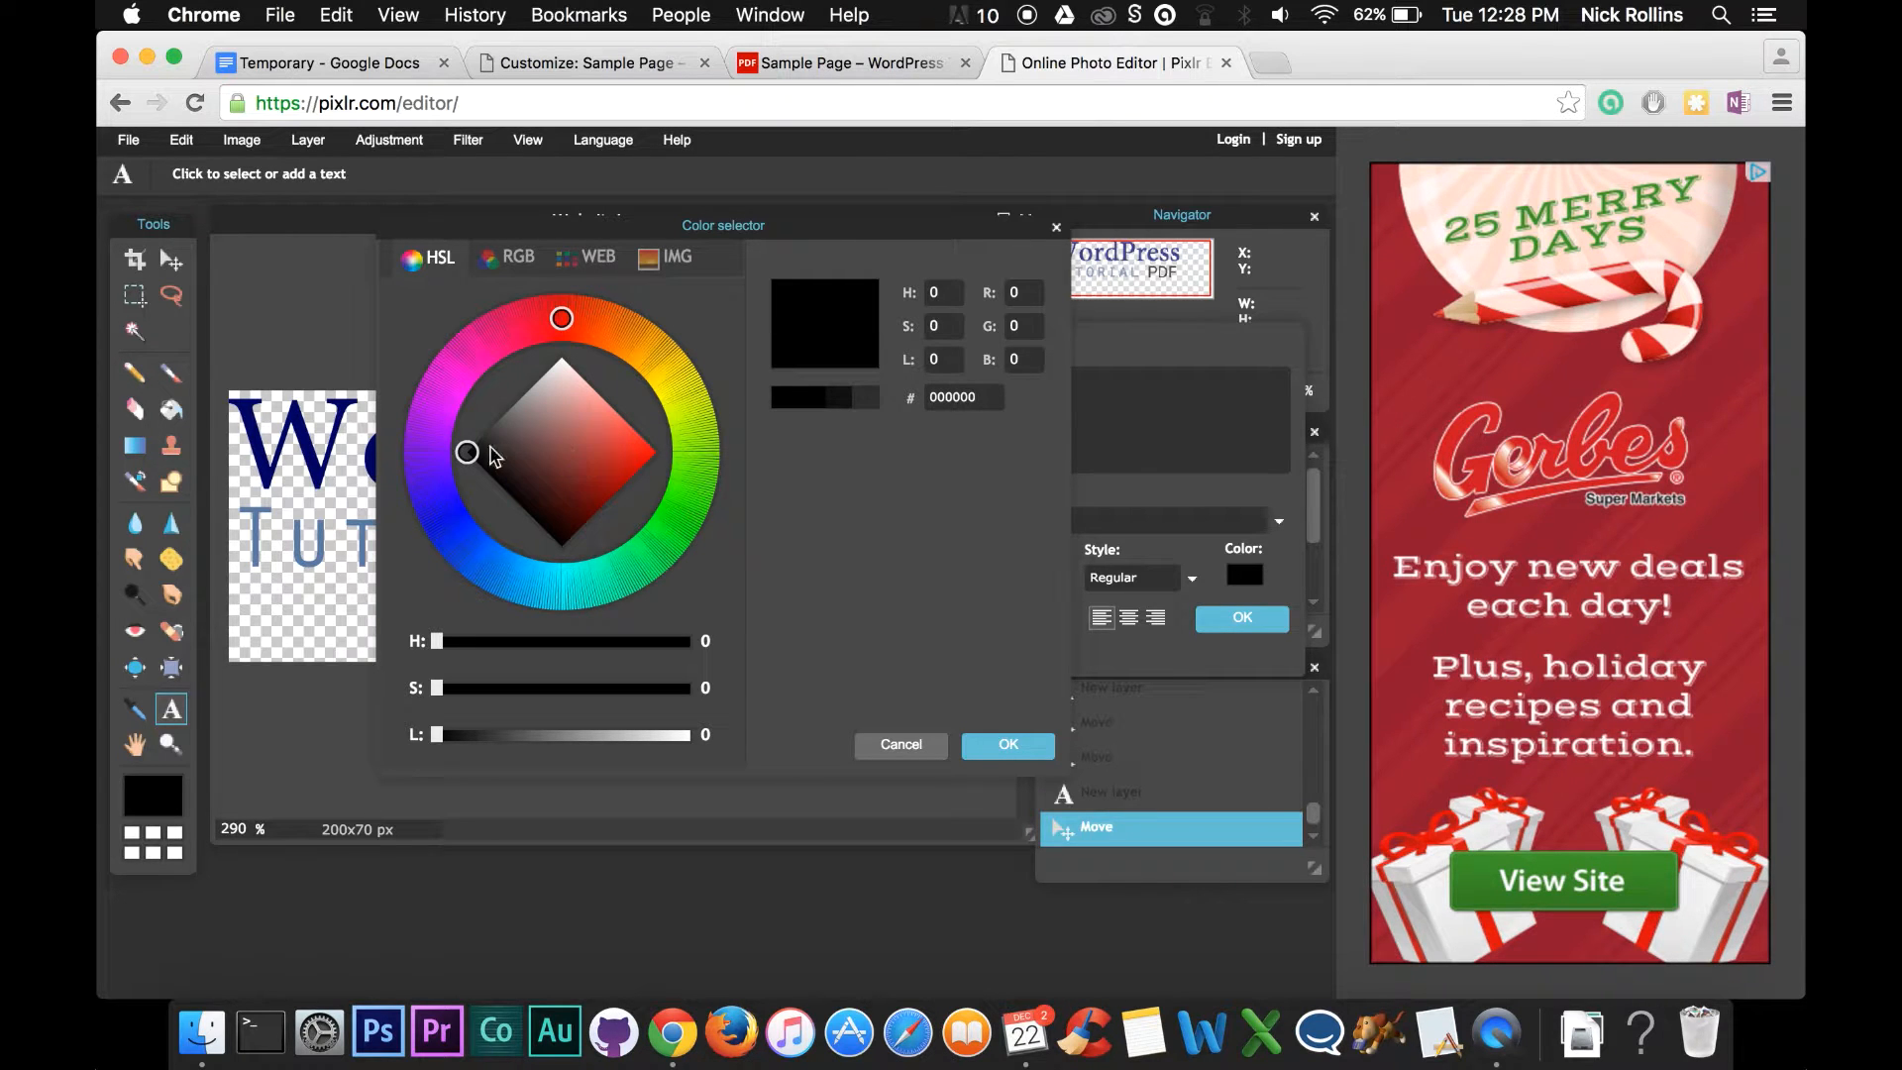
pyautogui.moveTo(467, 457)
pyautogui.mouseDown()
pyautogui.moveTo(458, 441)
pyautogui.moveTo(487, 436)
pyautogui.moveTo(553, 335)
pyautogui.mouseUp()
pyautogui.click(537, 449)
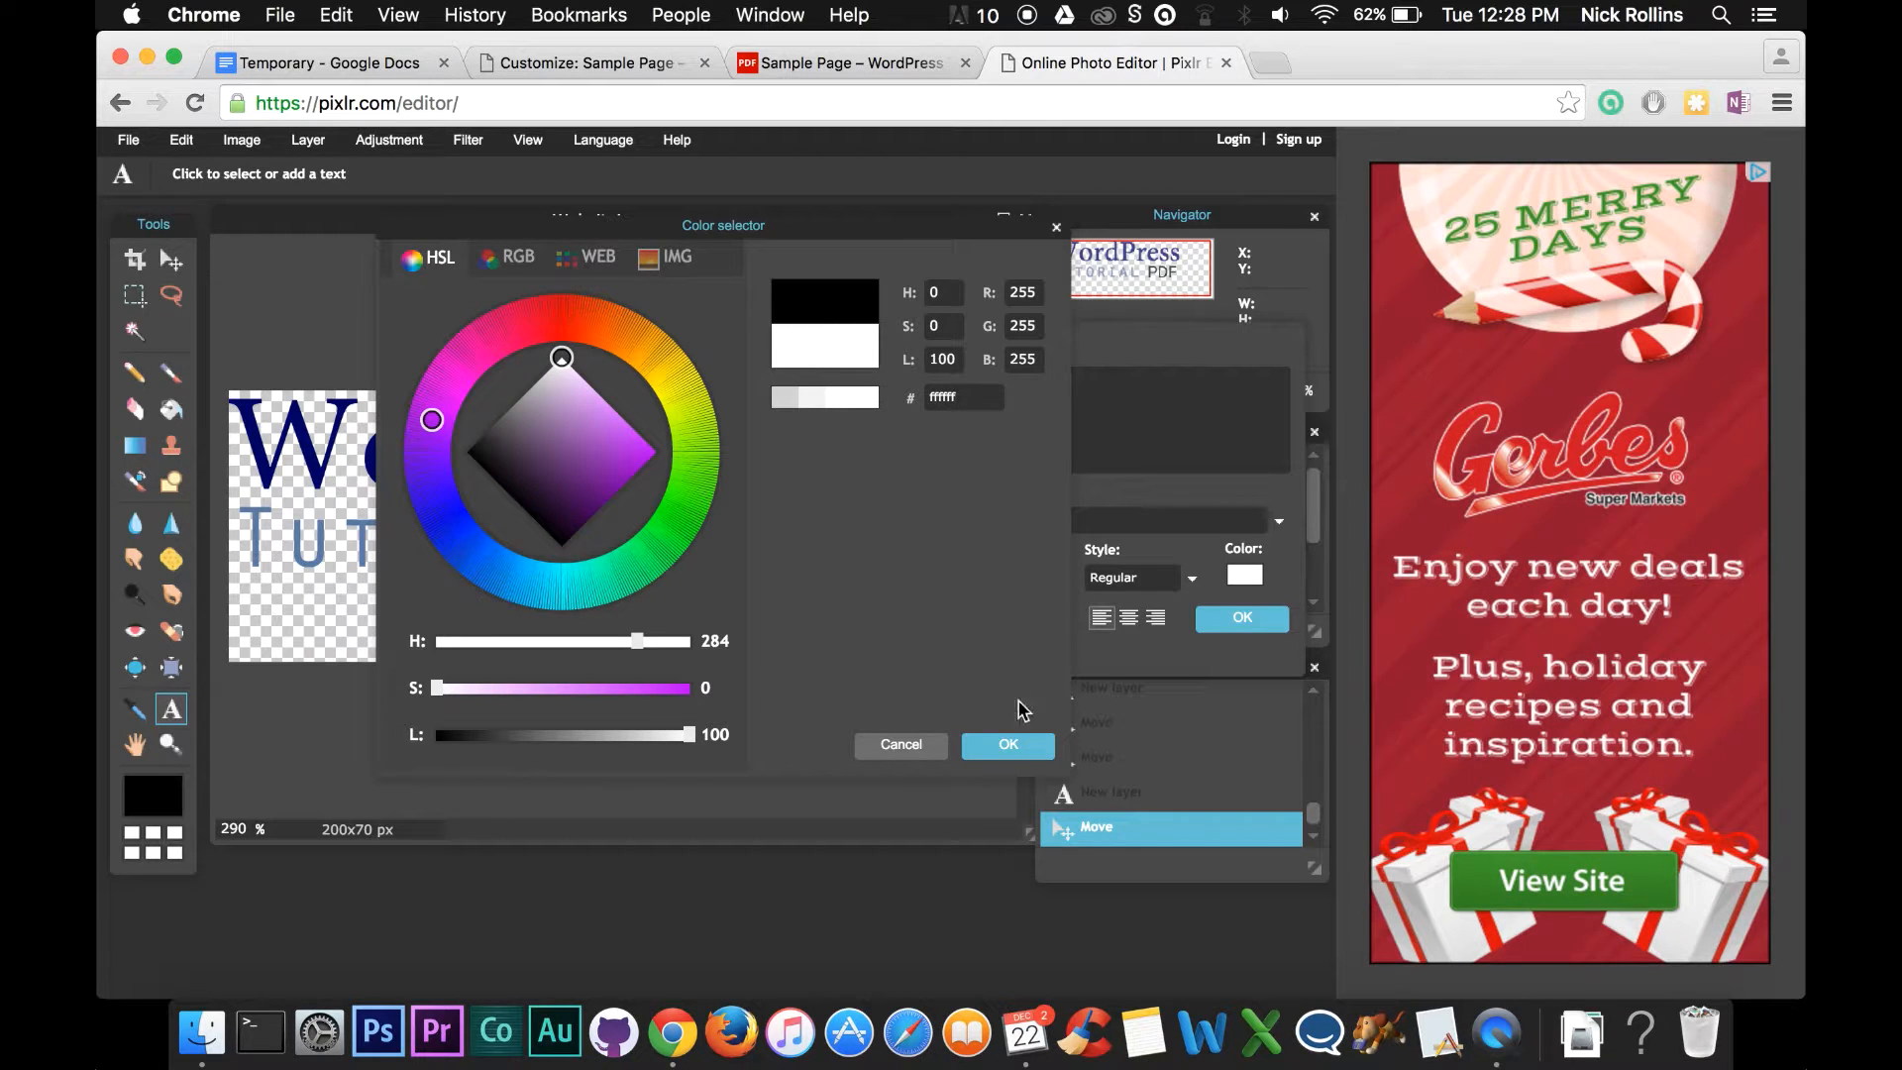
pyautogui.click(1008, 745)
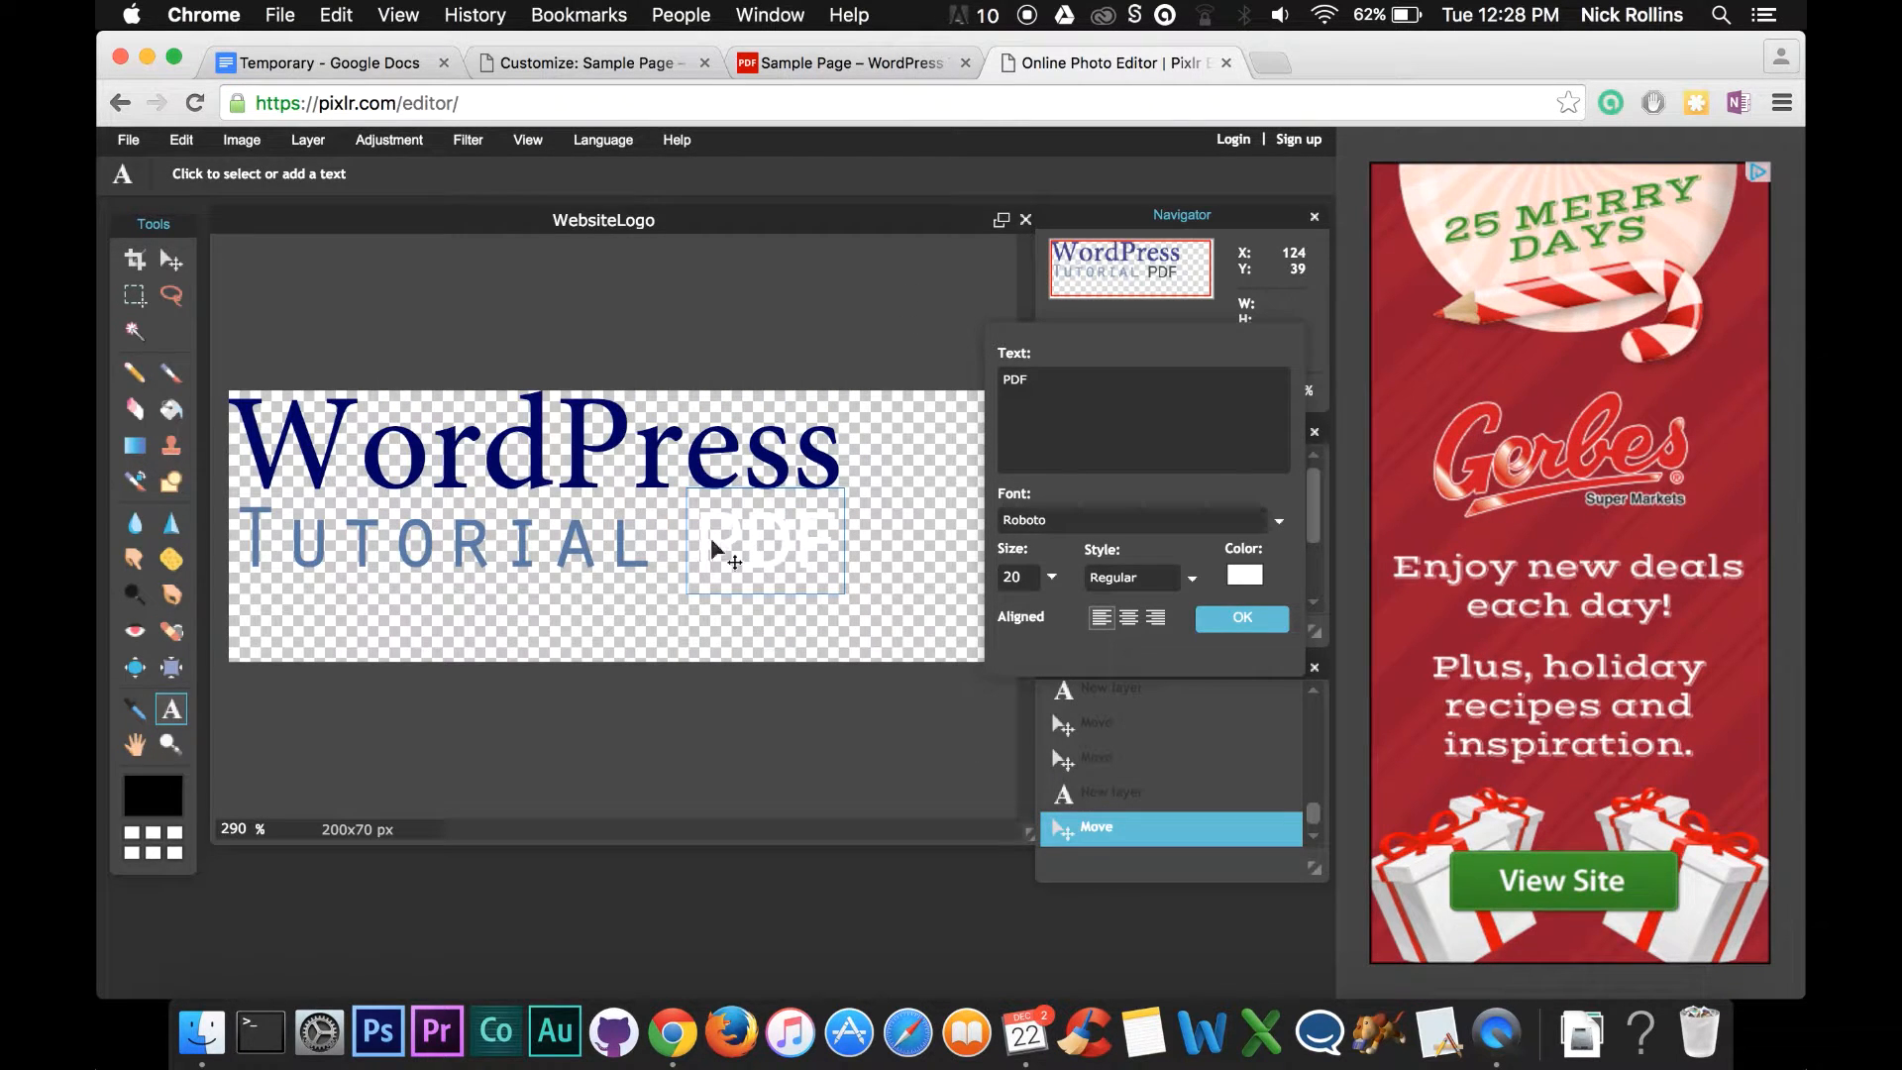
pyautogui.click(1240, 618)
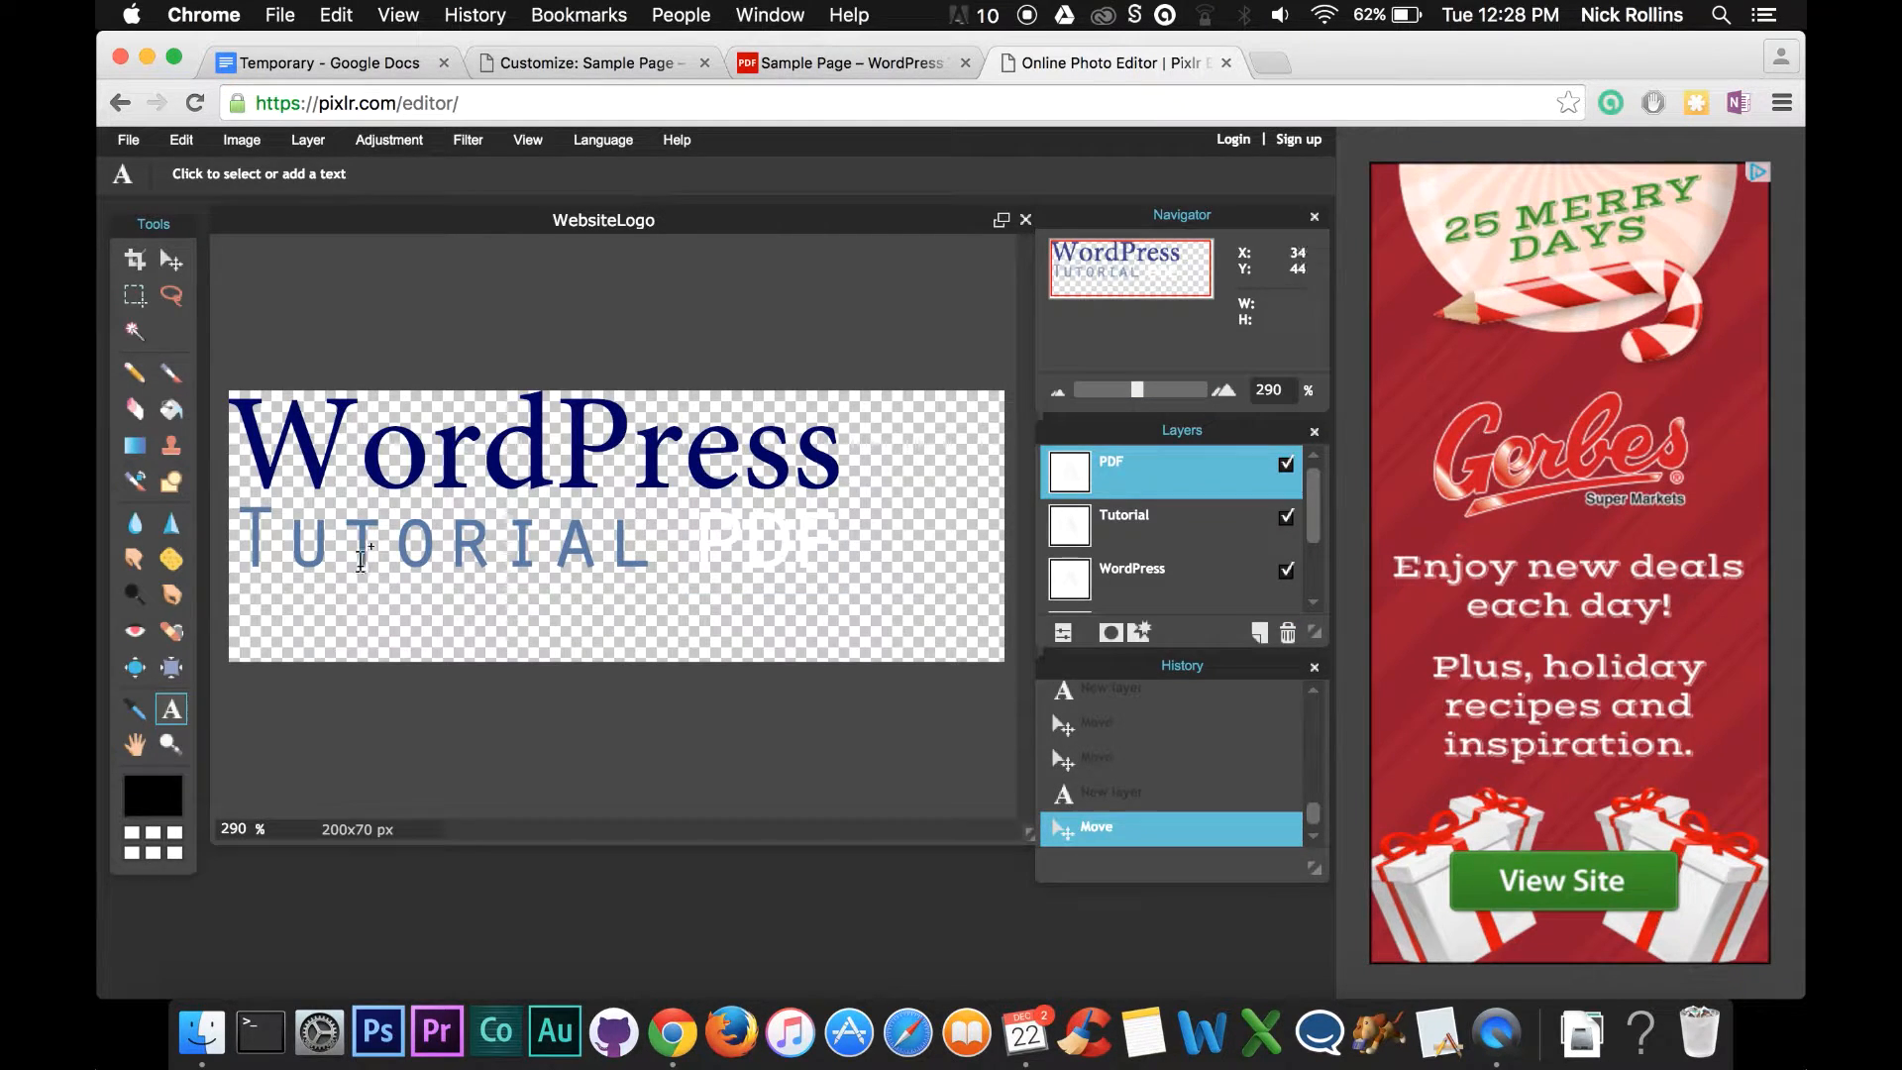
# Select Layer 0 for the Drawing tool, keep the mode at Normal and set the shape's border size to 0.
pyautogui.click(188, 499)
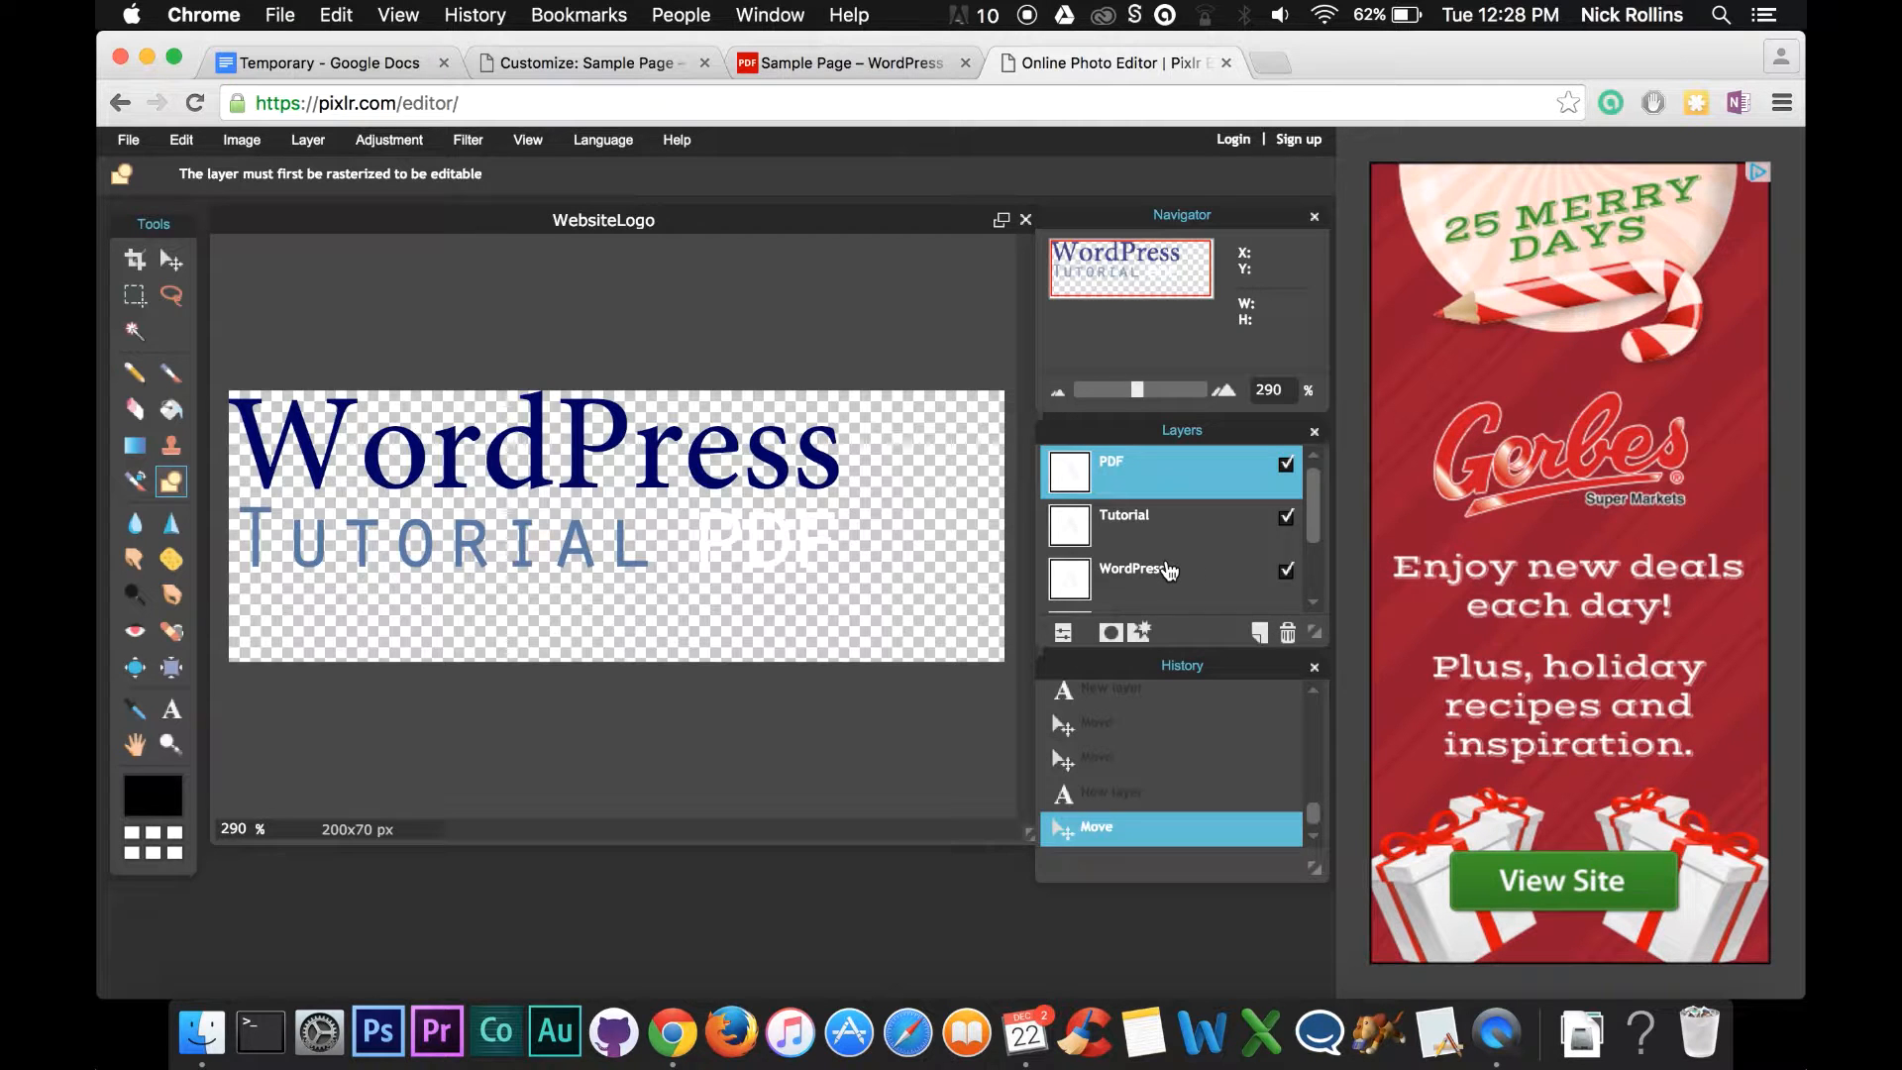
pyautogui.moveTo(1316, 491); pyautogui.dragTo(1317, 538)
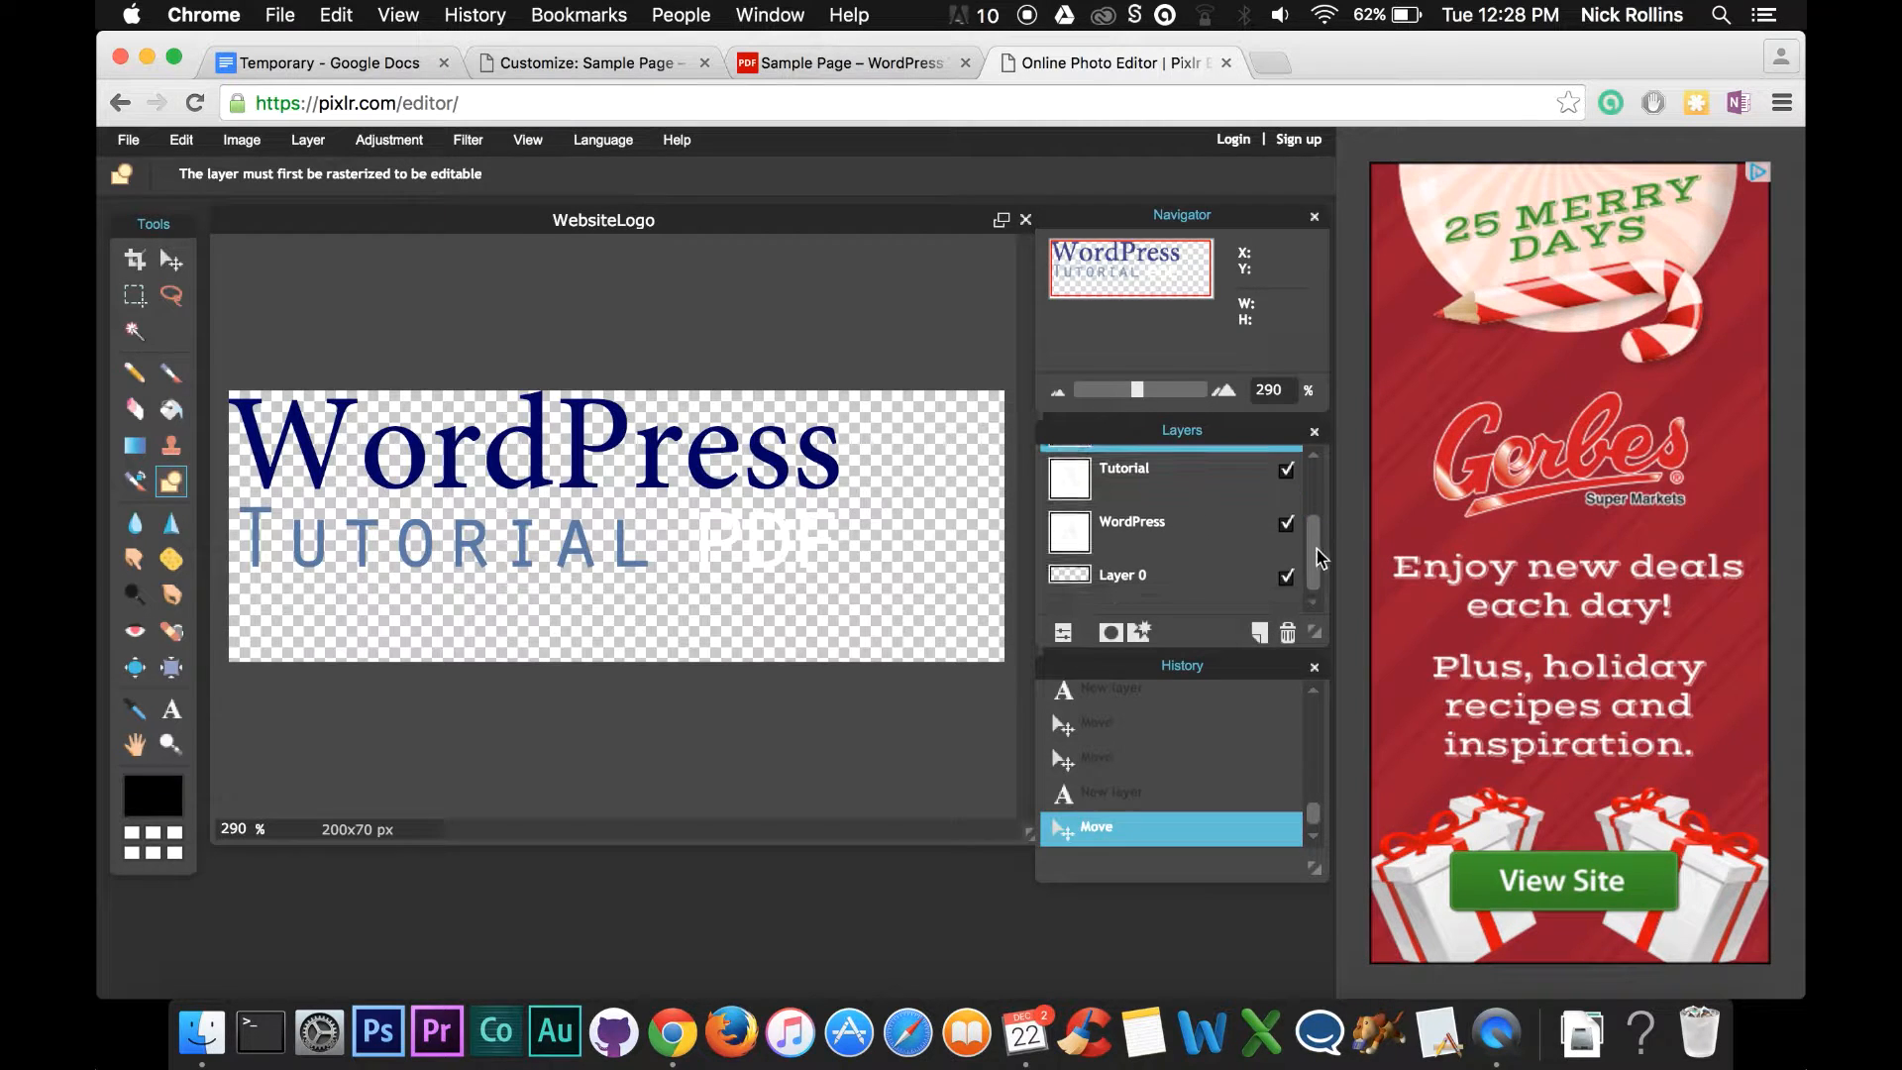
pyautogui.click(1168, 592)
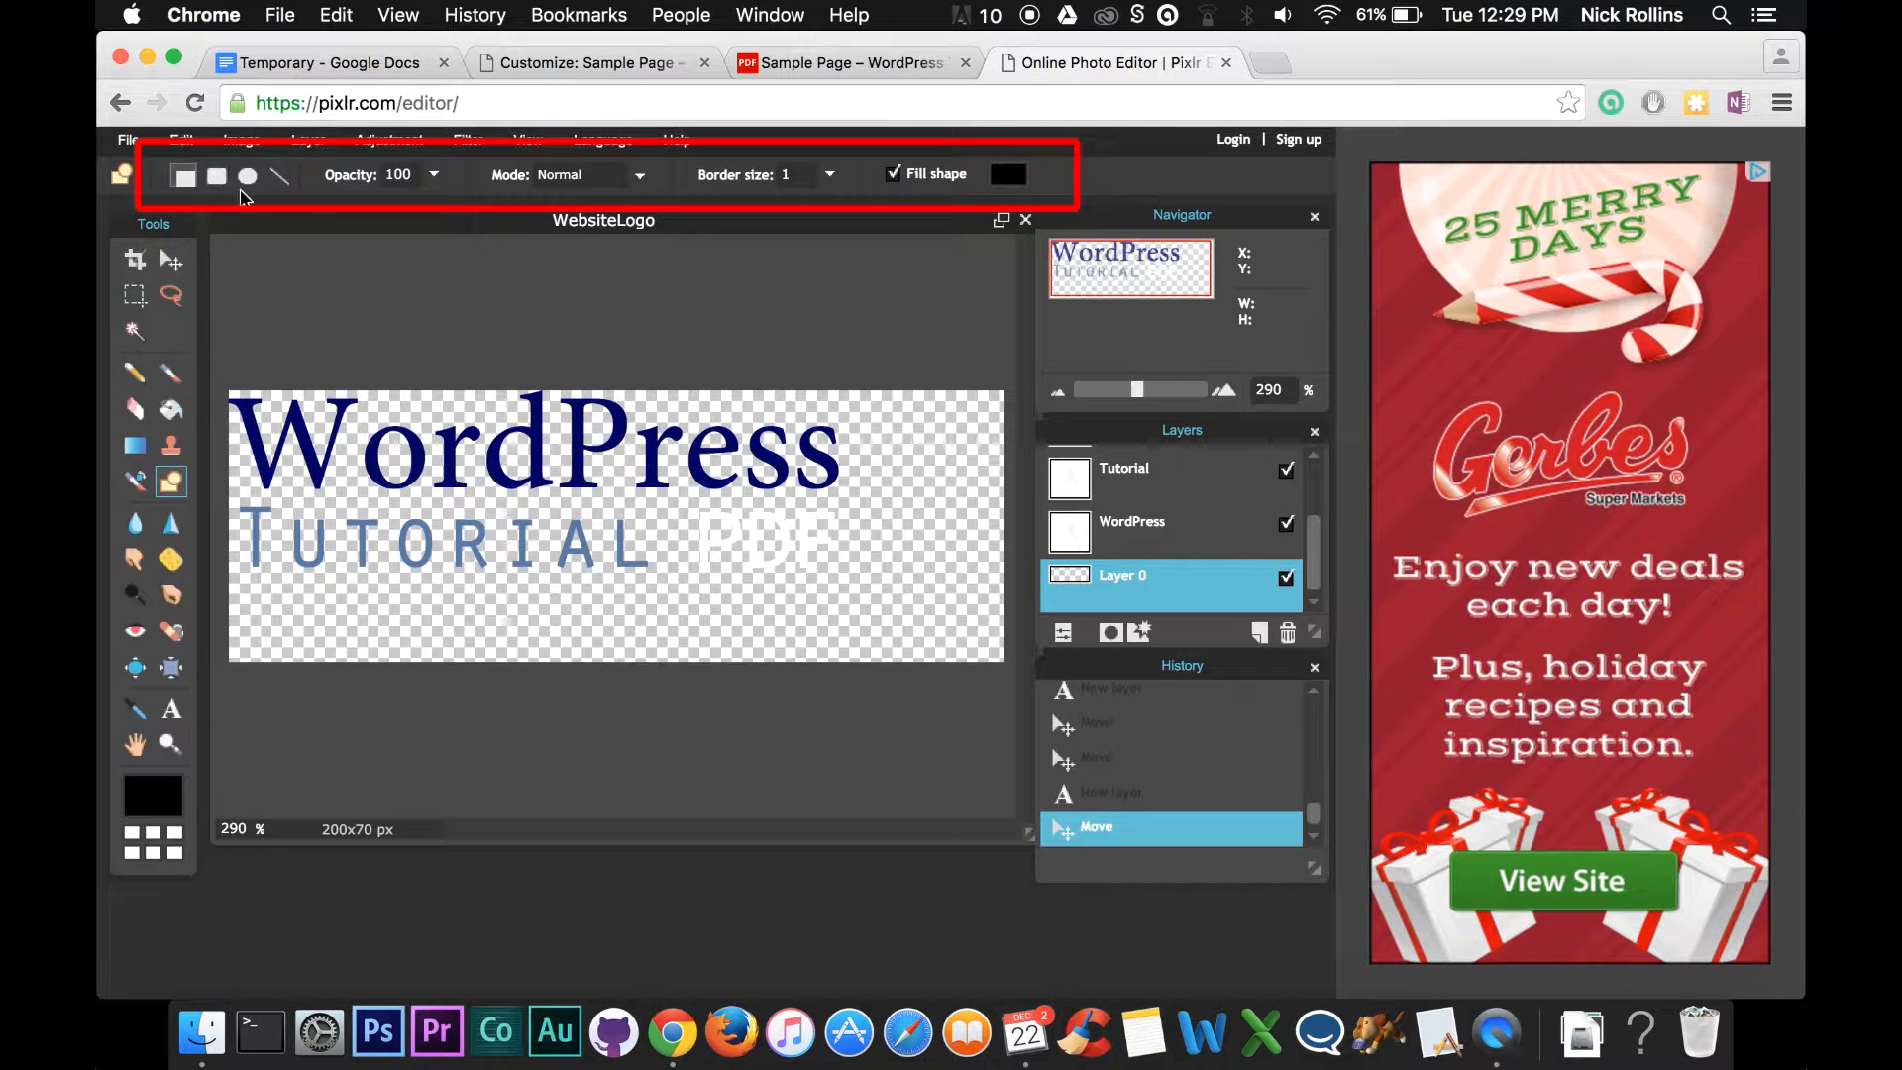
pyautogui.click(642, 182)
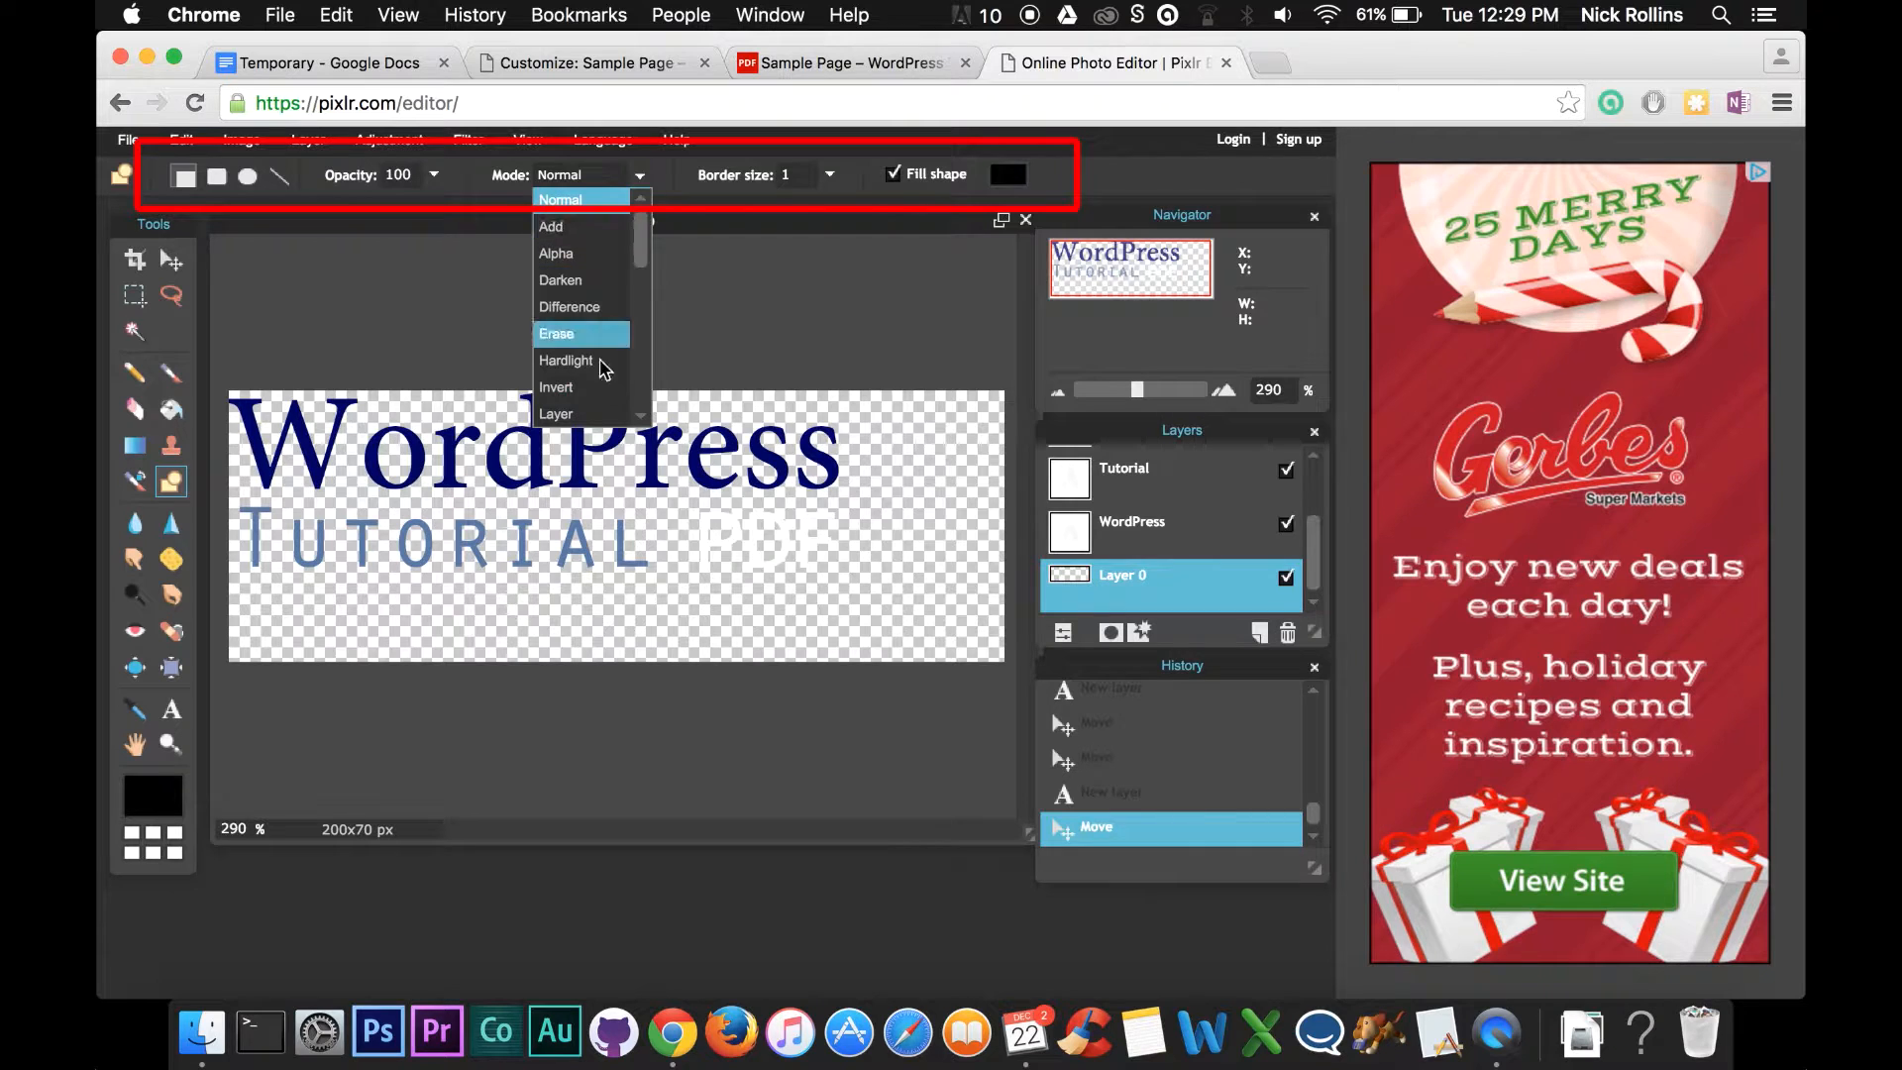
pyautogui.click(603, 202)
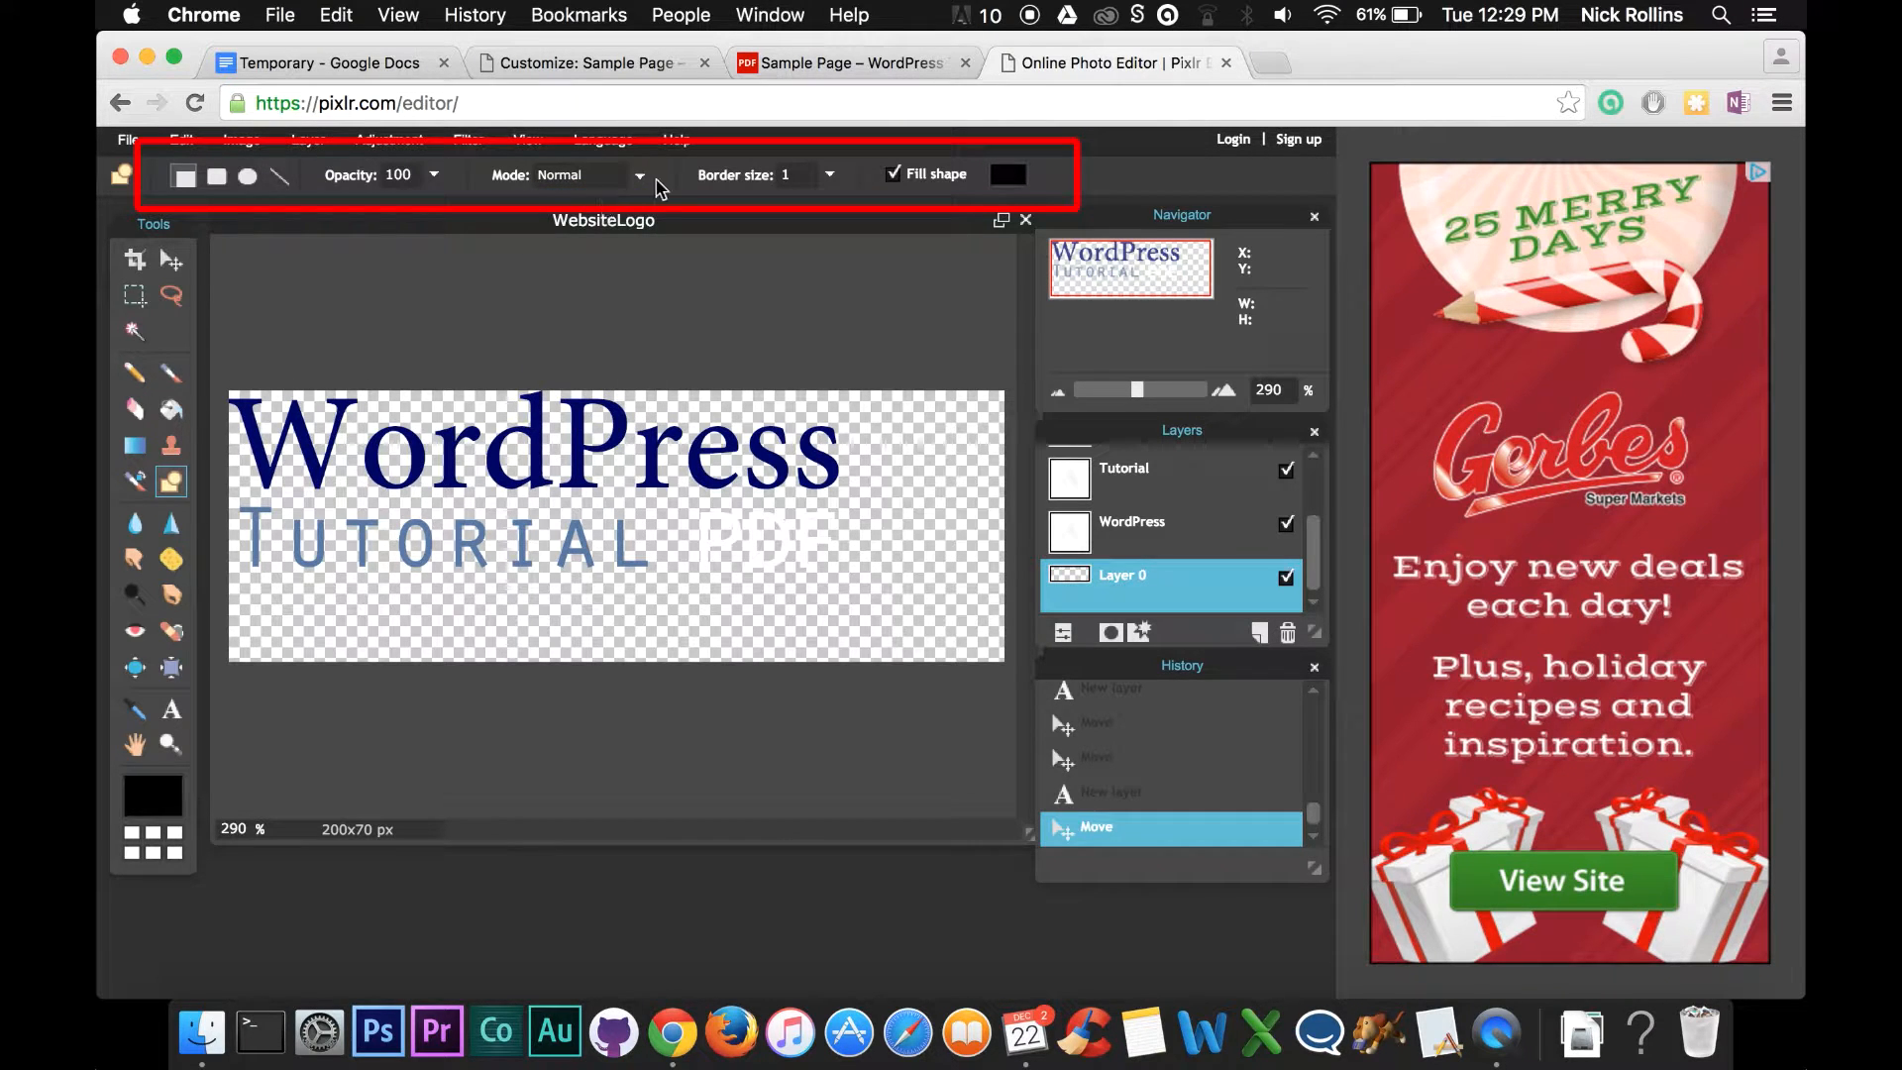
pyautogui.click(831, 183)
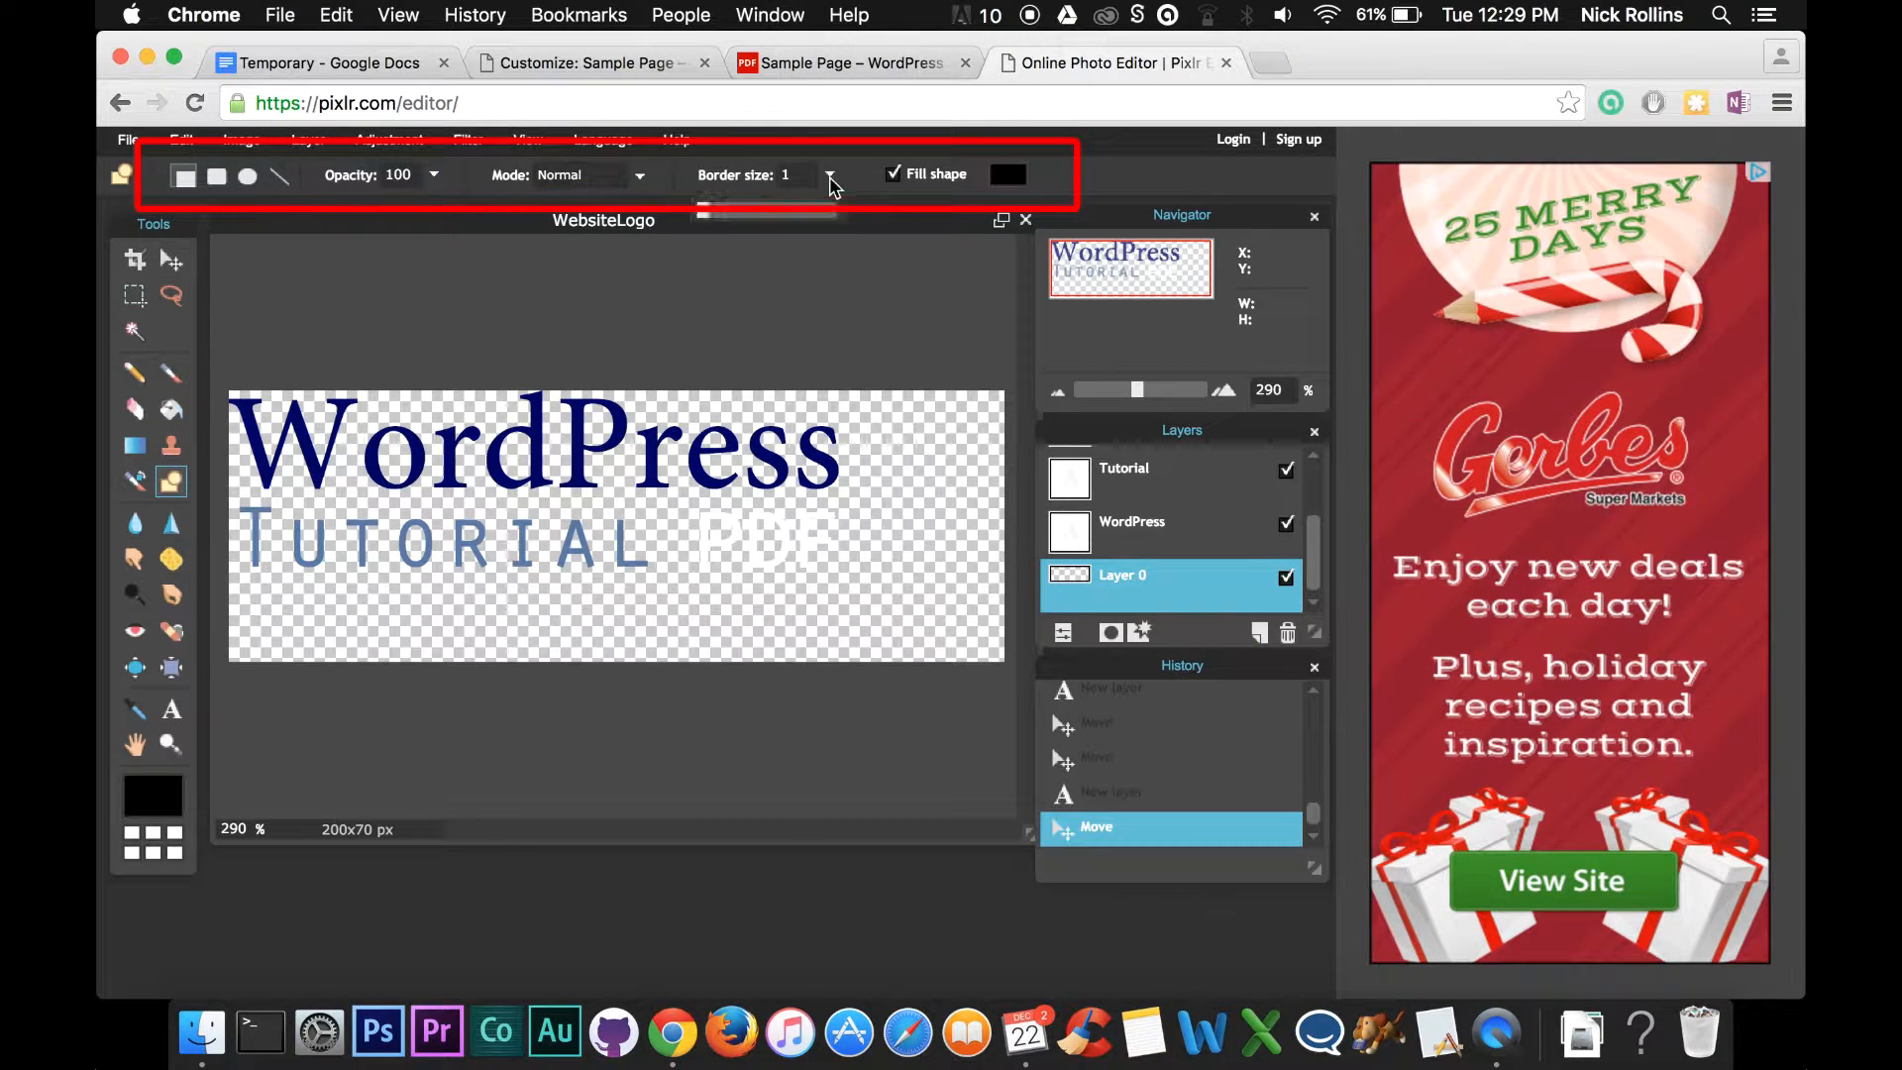
pyautogui.moveTo(801, 172); pyautogui.dragTo(778, 173)
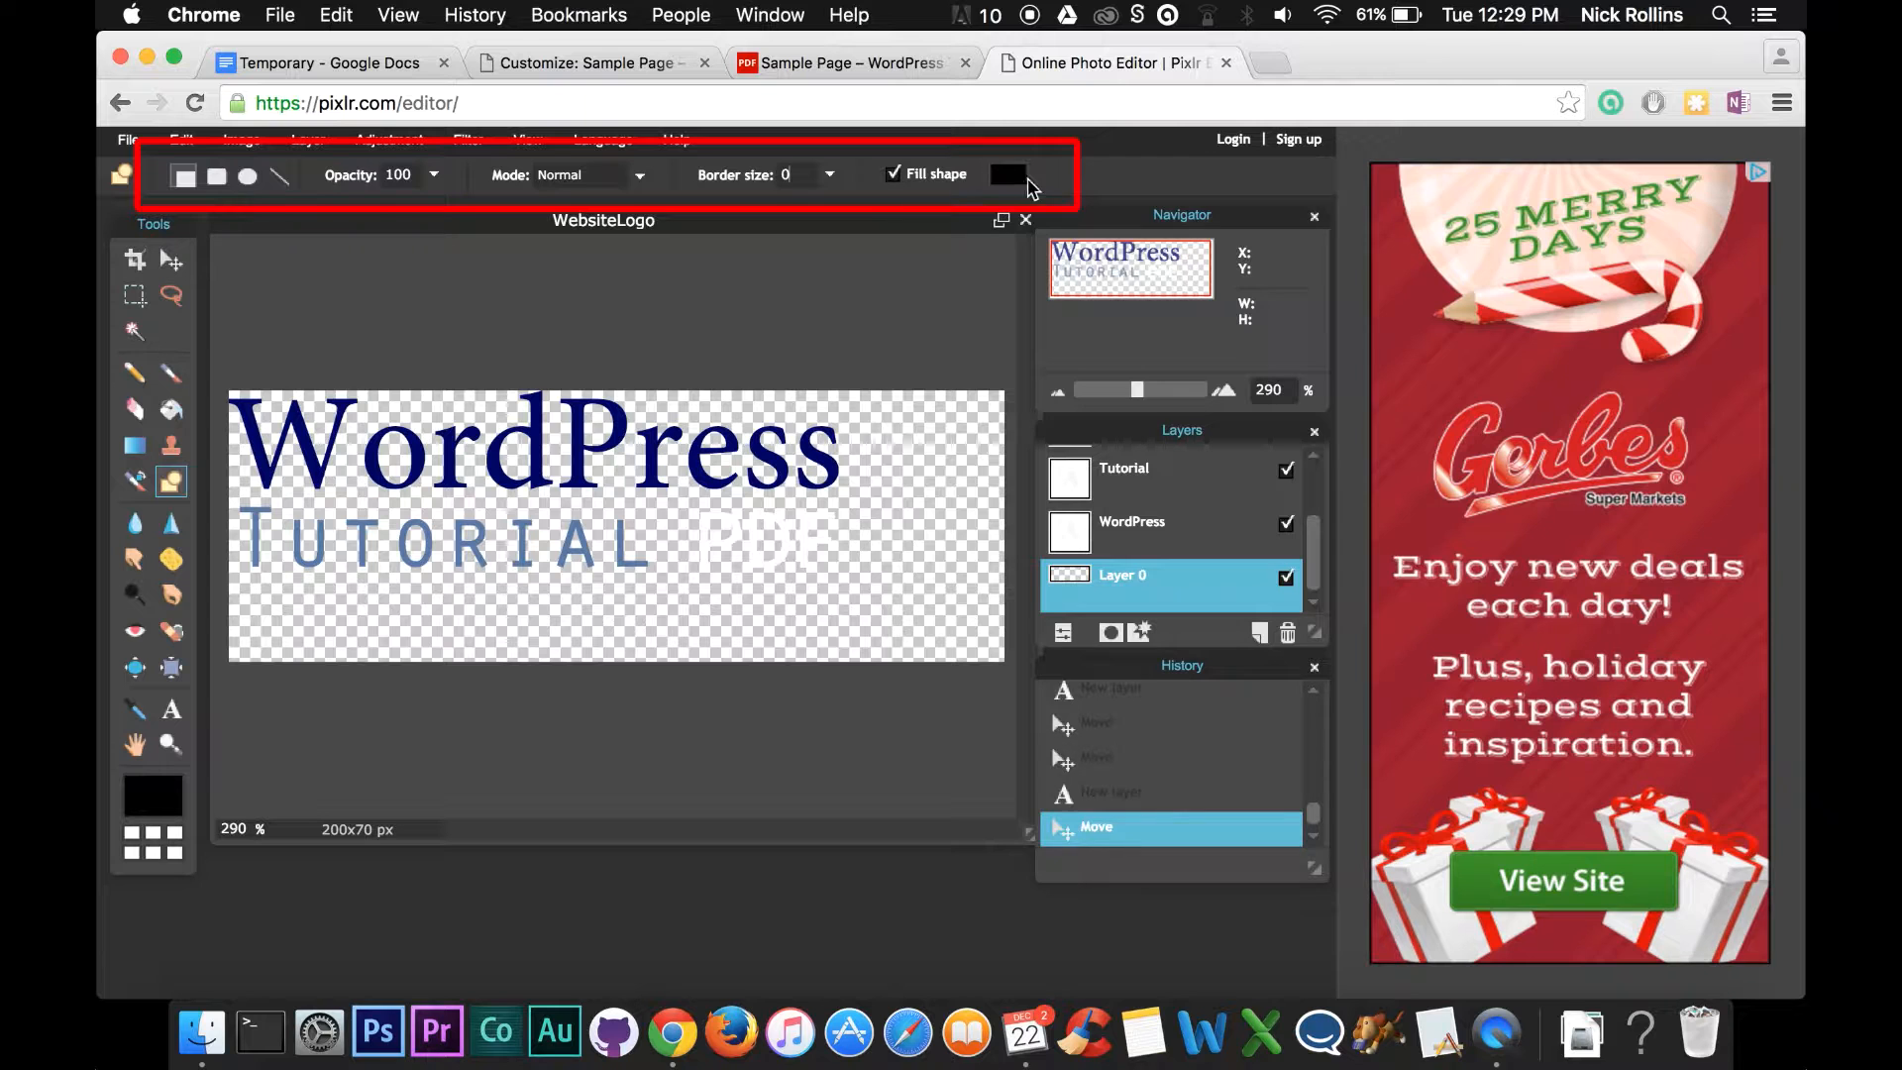
# Switch to the WordPress customizer and copy the Social Icon Color hex code #ce0000.
pyautogui.click(860, 61)
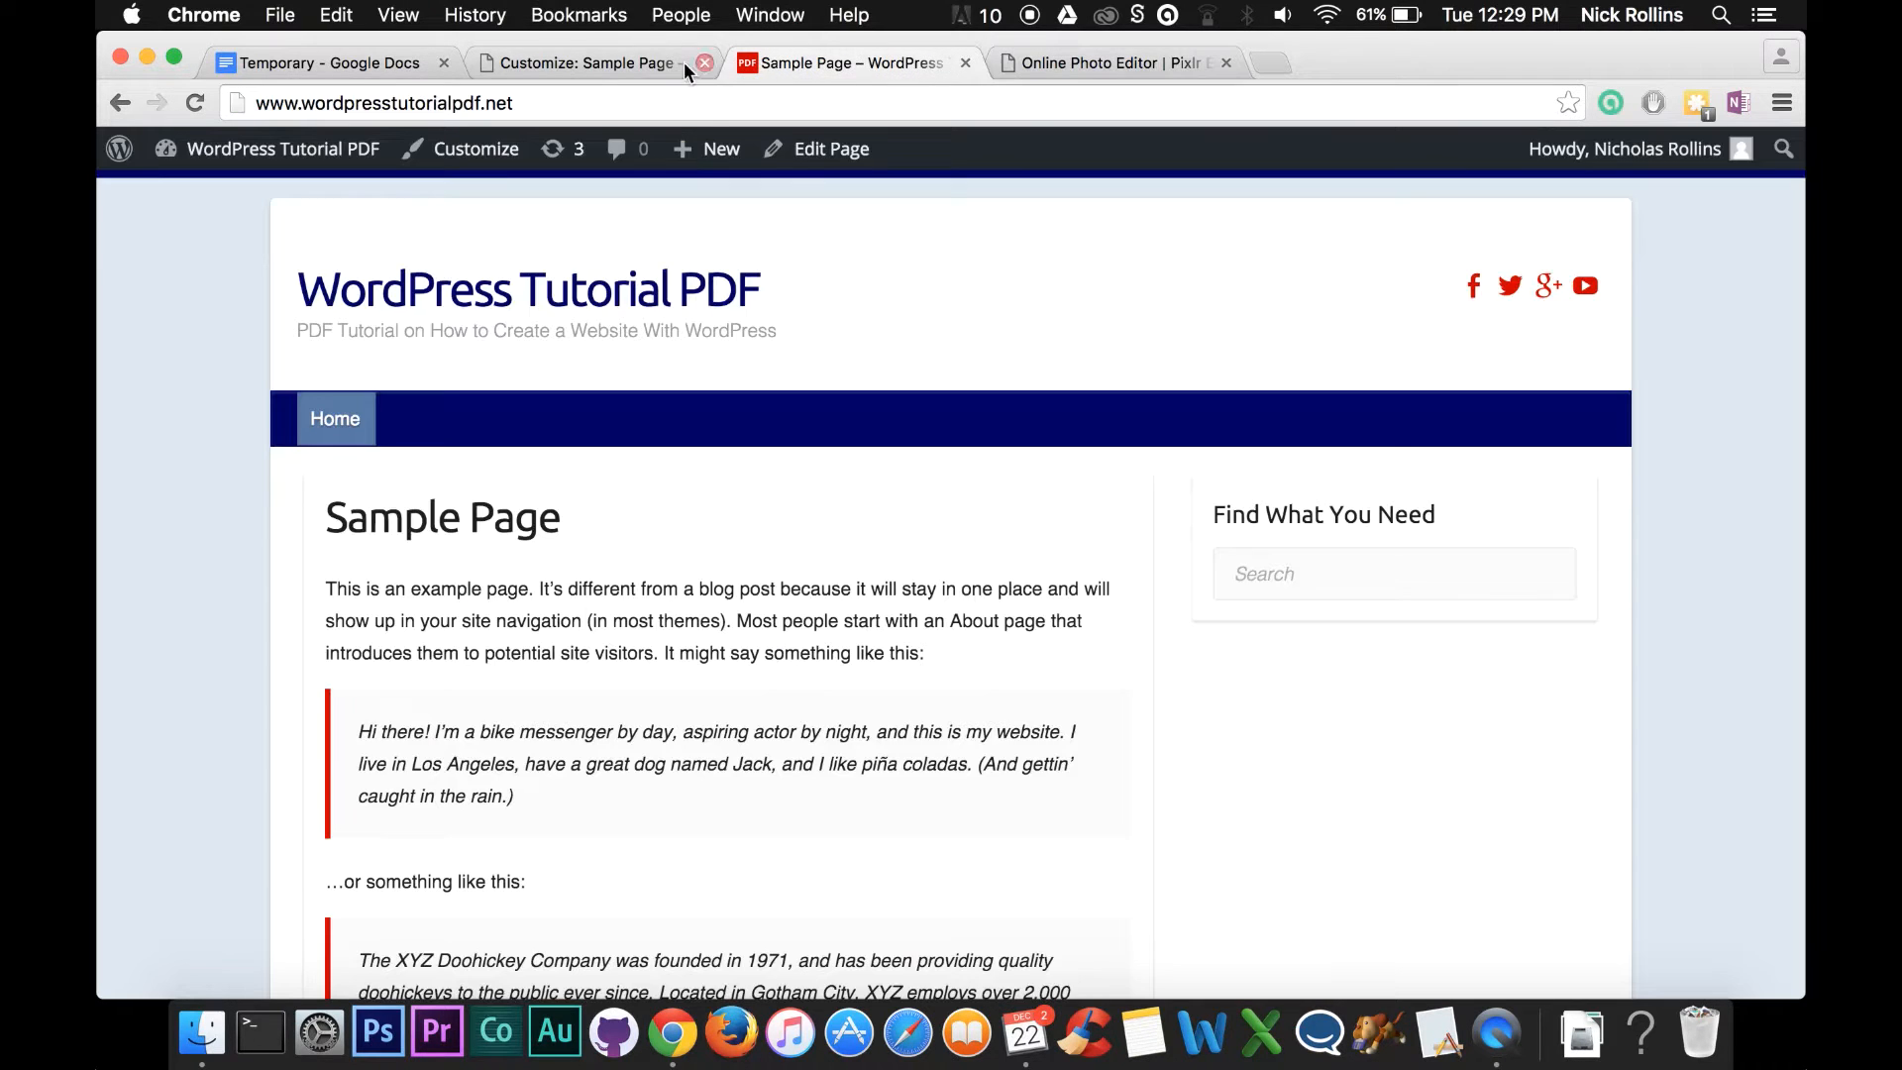
pyautogui.click(610, 63)
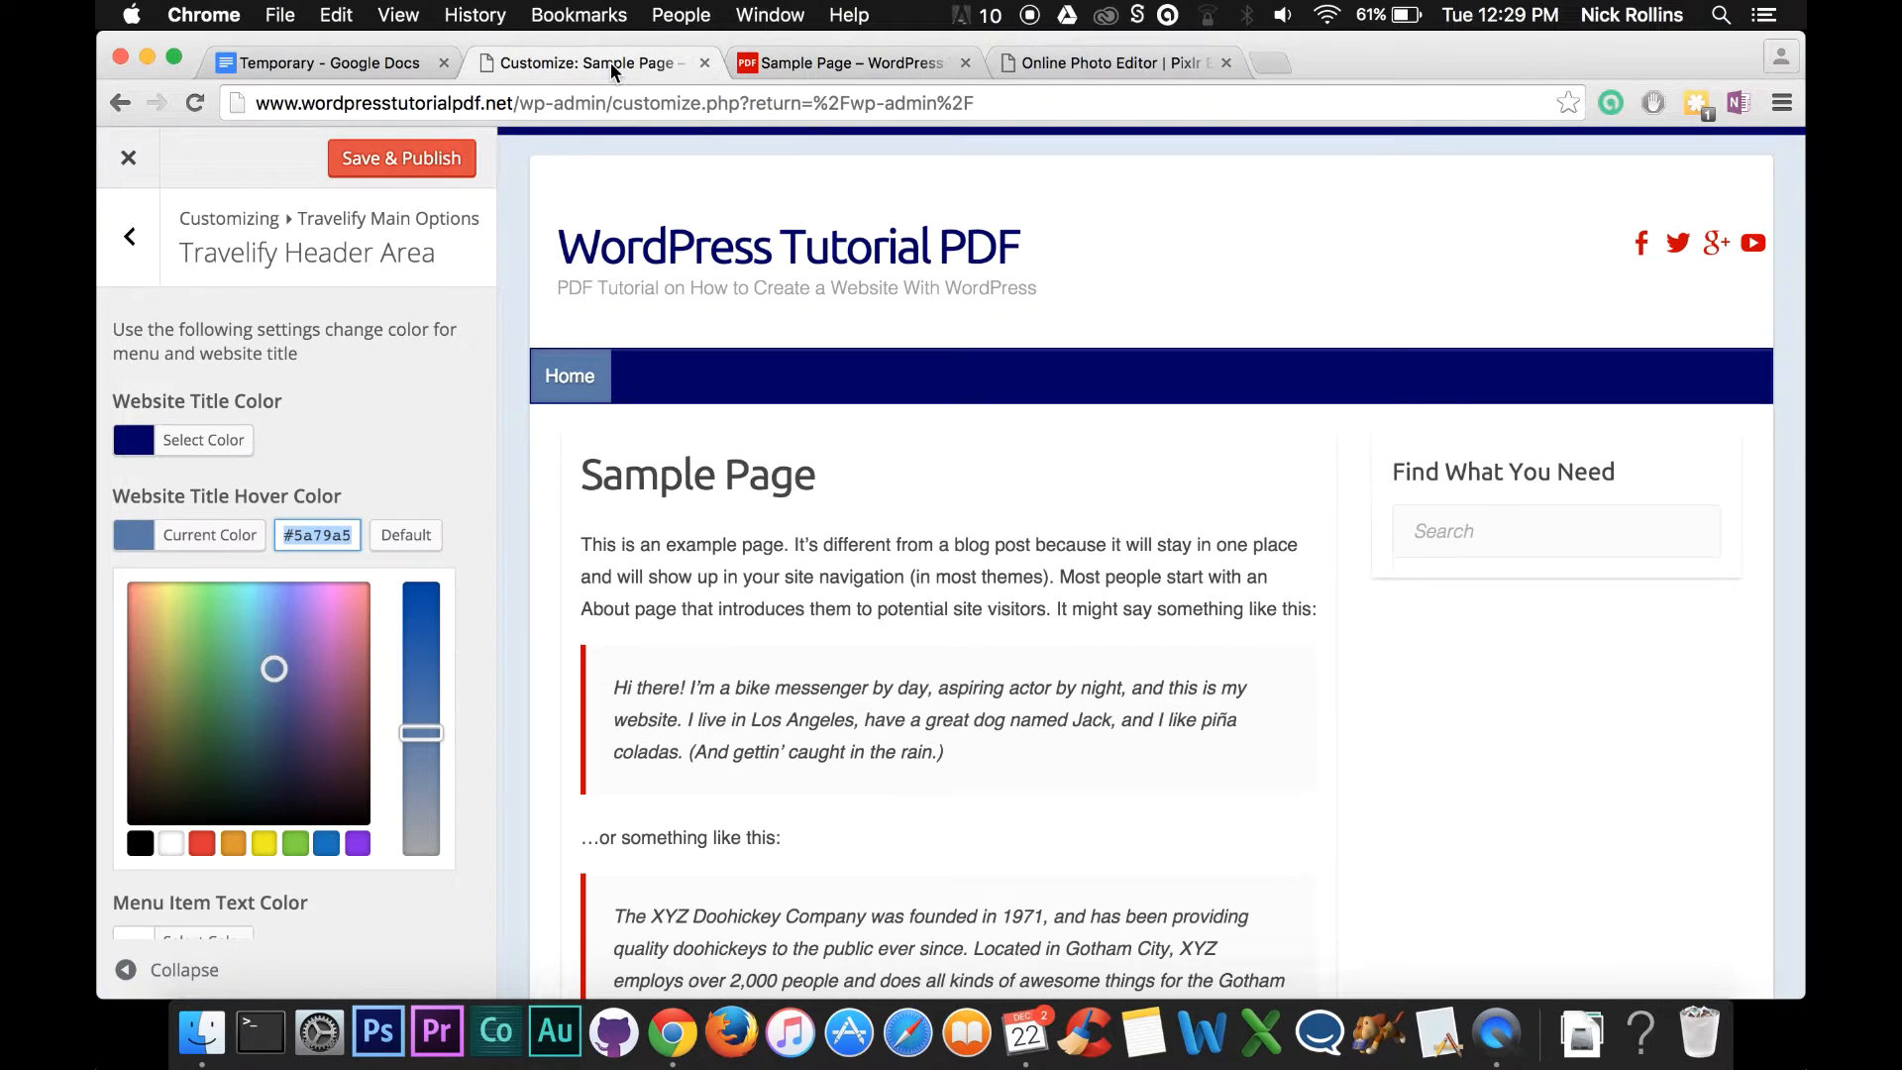
pyautogui.click(406, 503)
pyautogui.scroll(-1, 342, 804)
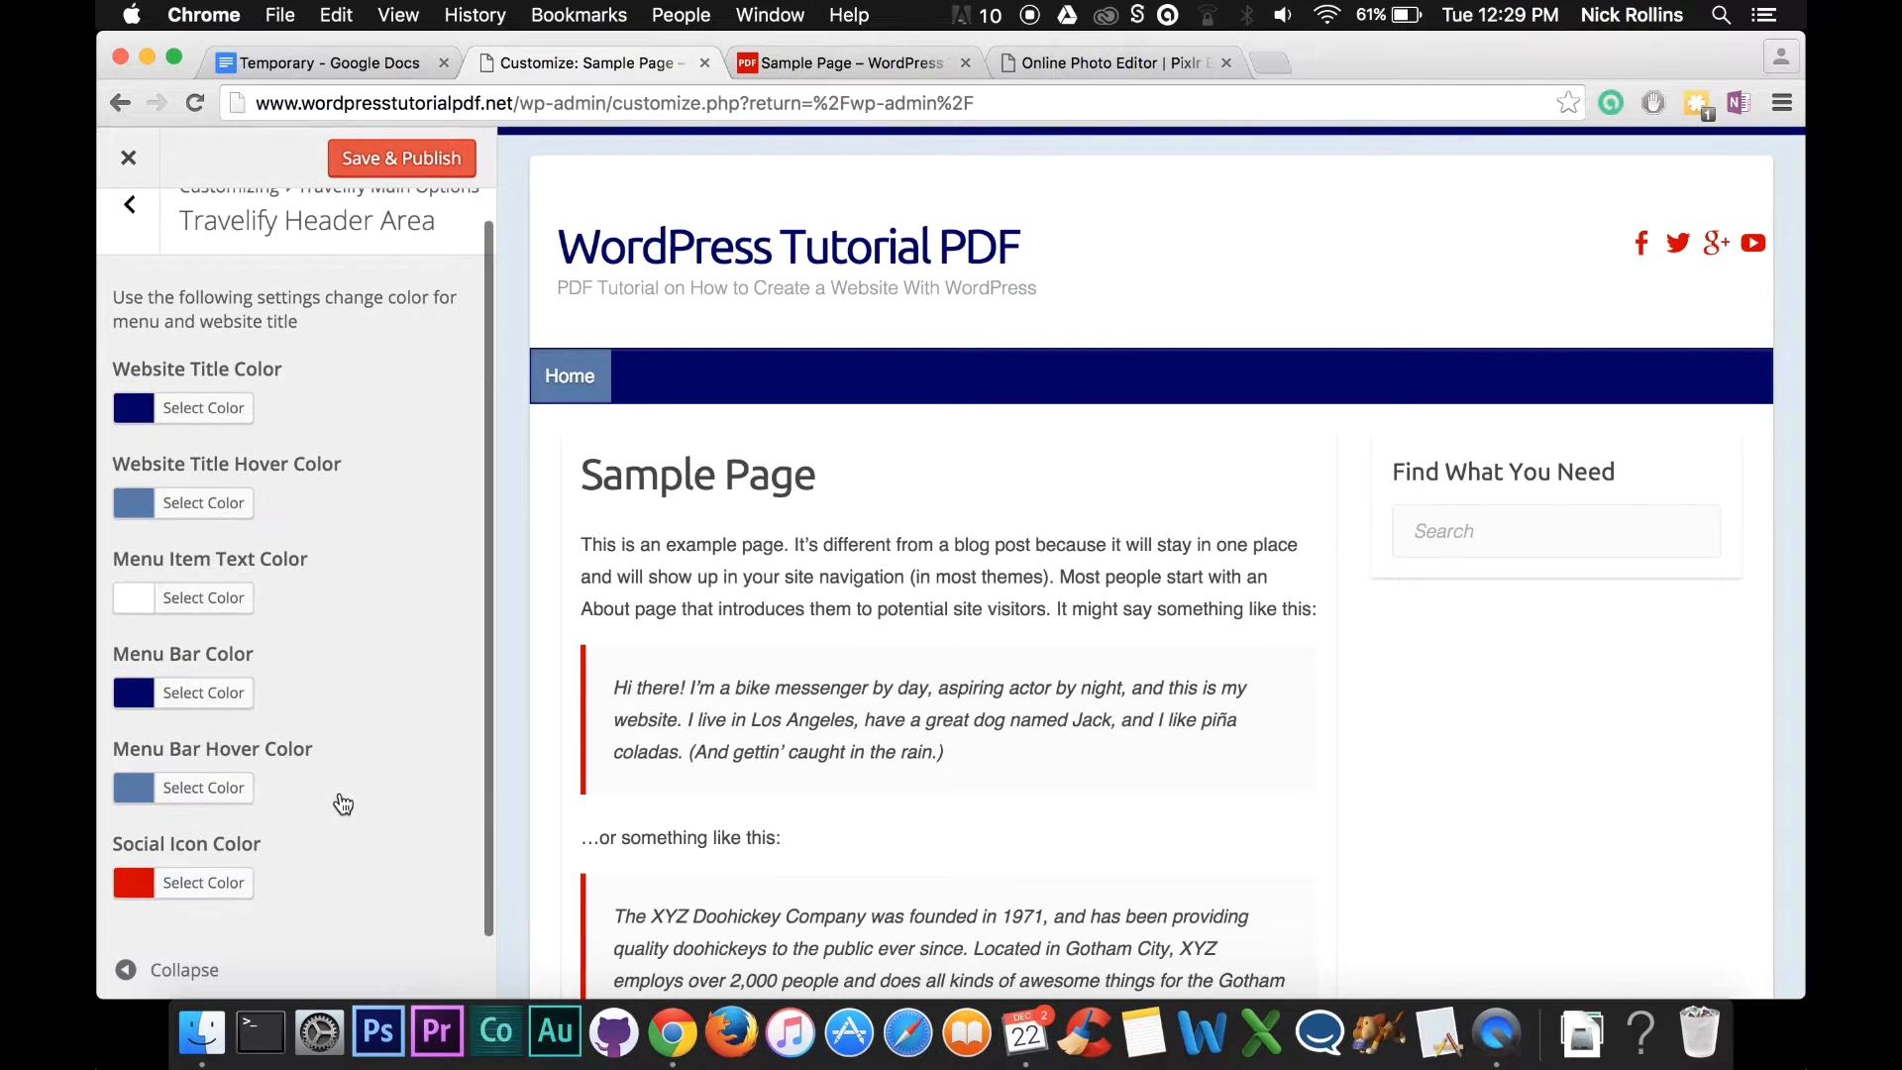
pyautogui.click(210, 883)
pyautogui.scroll(-5, 337, 812)
pyautogui.scroll(-1, 352, 816)
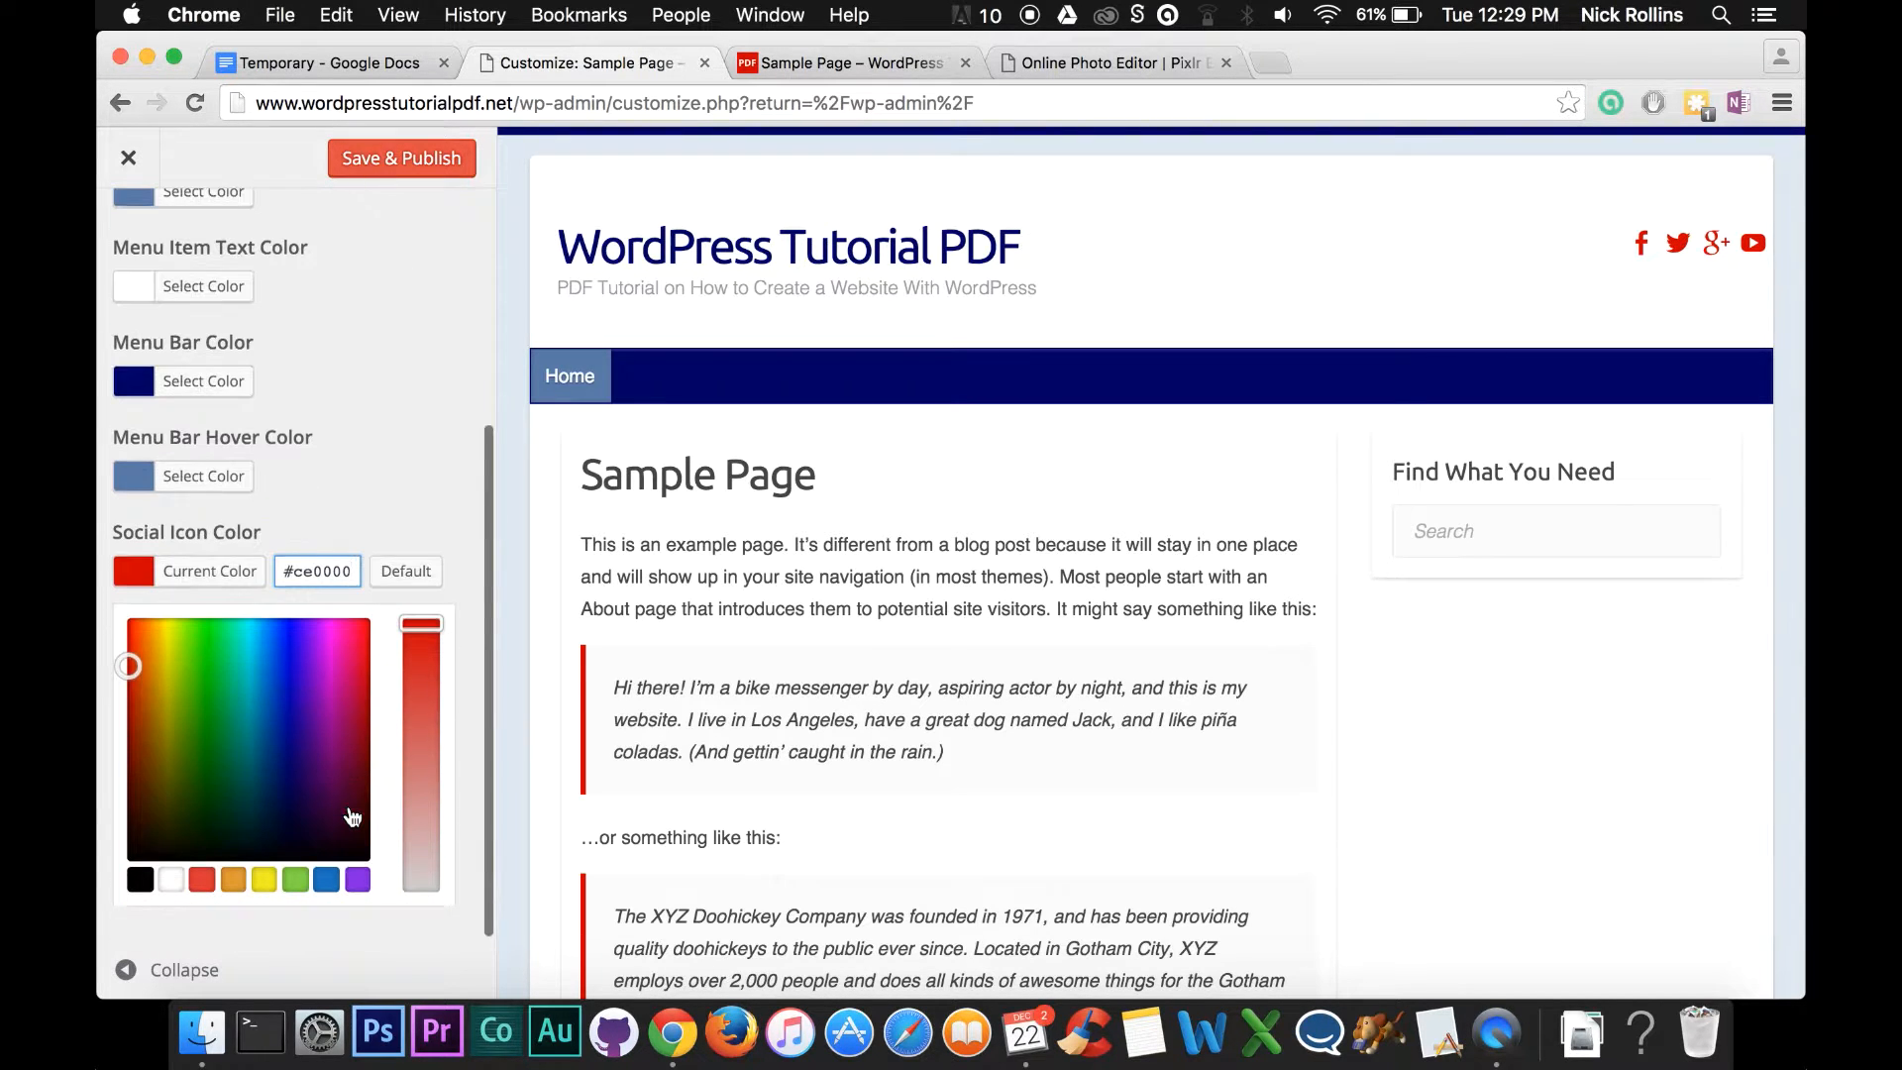
pyautogui.moveTo(355, 573); pyautogui.dragTo(269, 574)
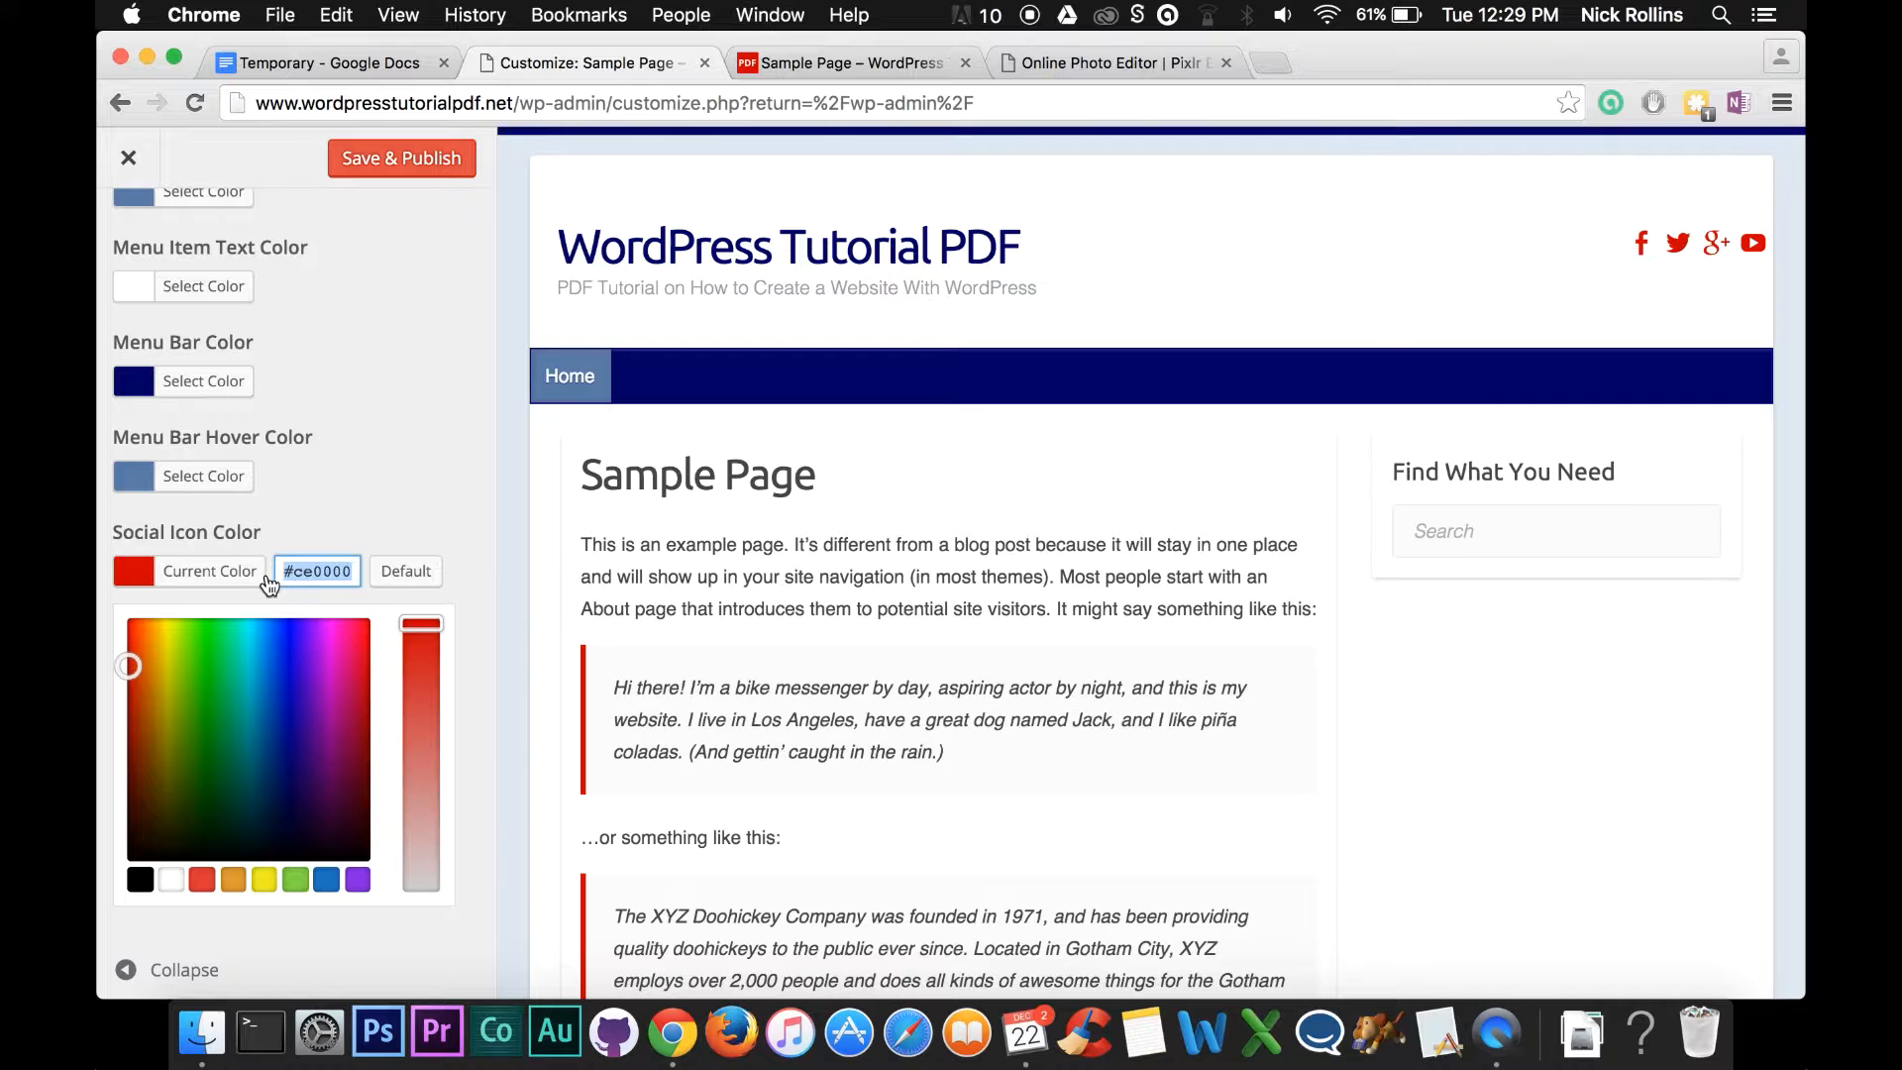
pyautogui.press('super+c')
pyautogui.rightClick(307, 571)
pyautogui.click(347, 568)
pyautogui.click(745, 162)
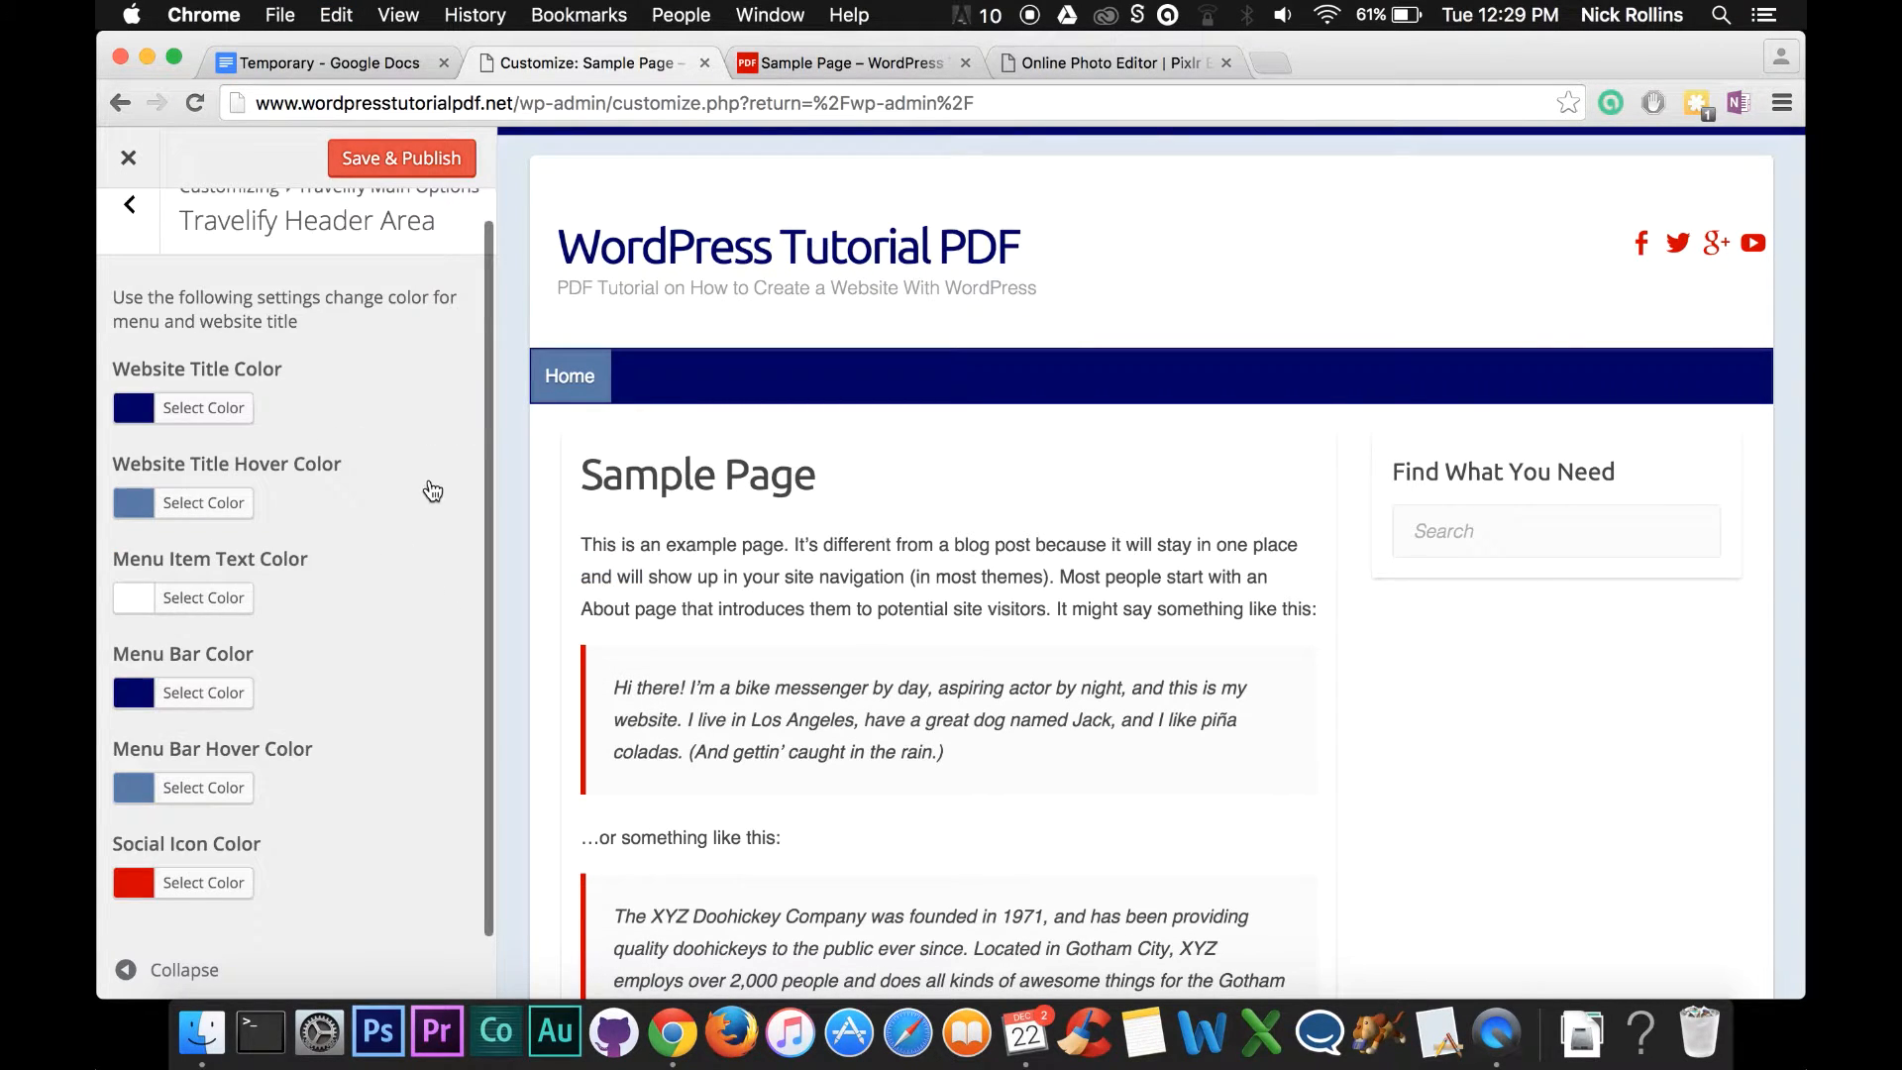
# Return to Pixlr Editor and set the Drawing tool's fill color to the red ce0000.
pyautogui.click(1103, 58)
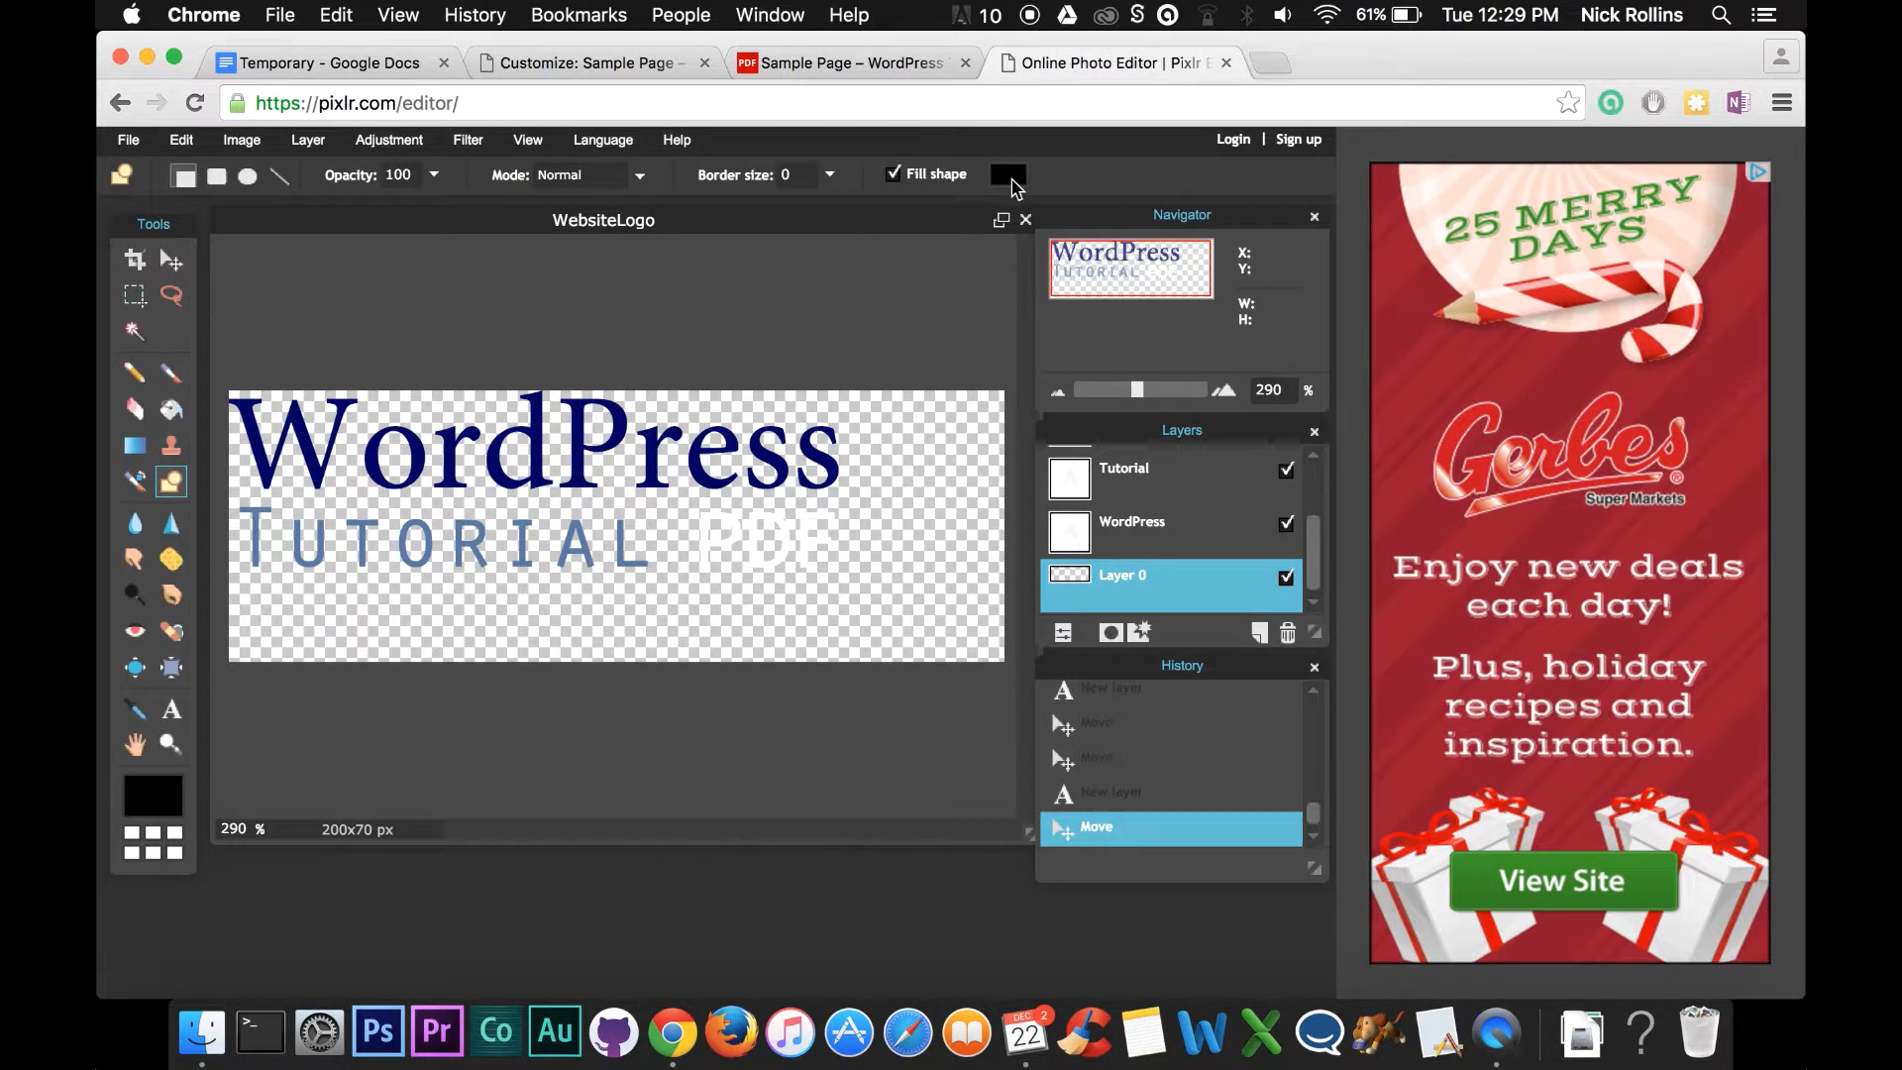
pyautogui.click(1009, 176)
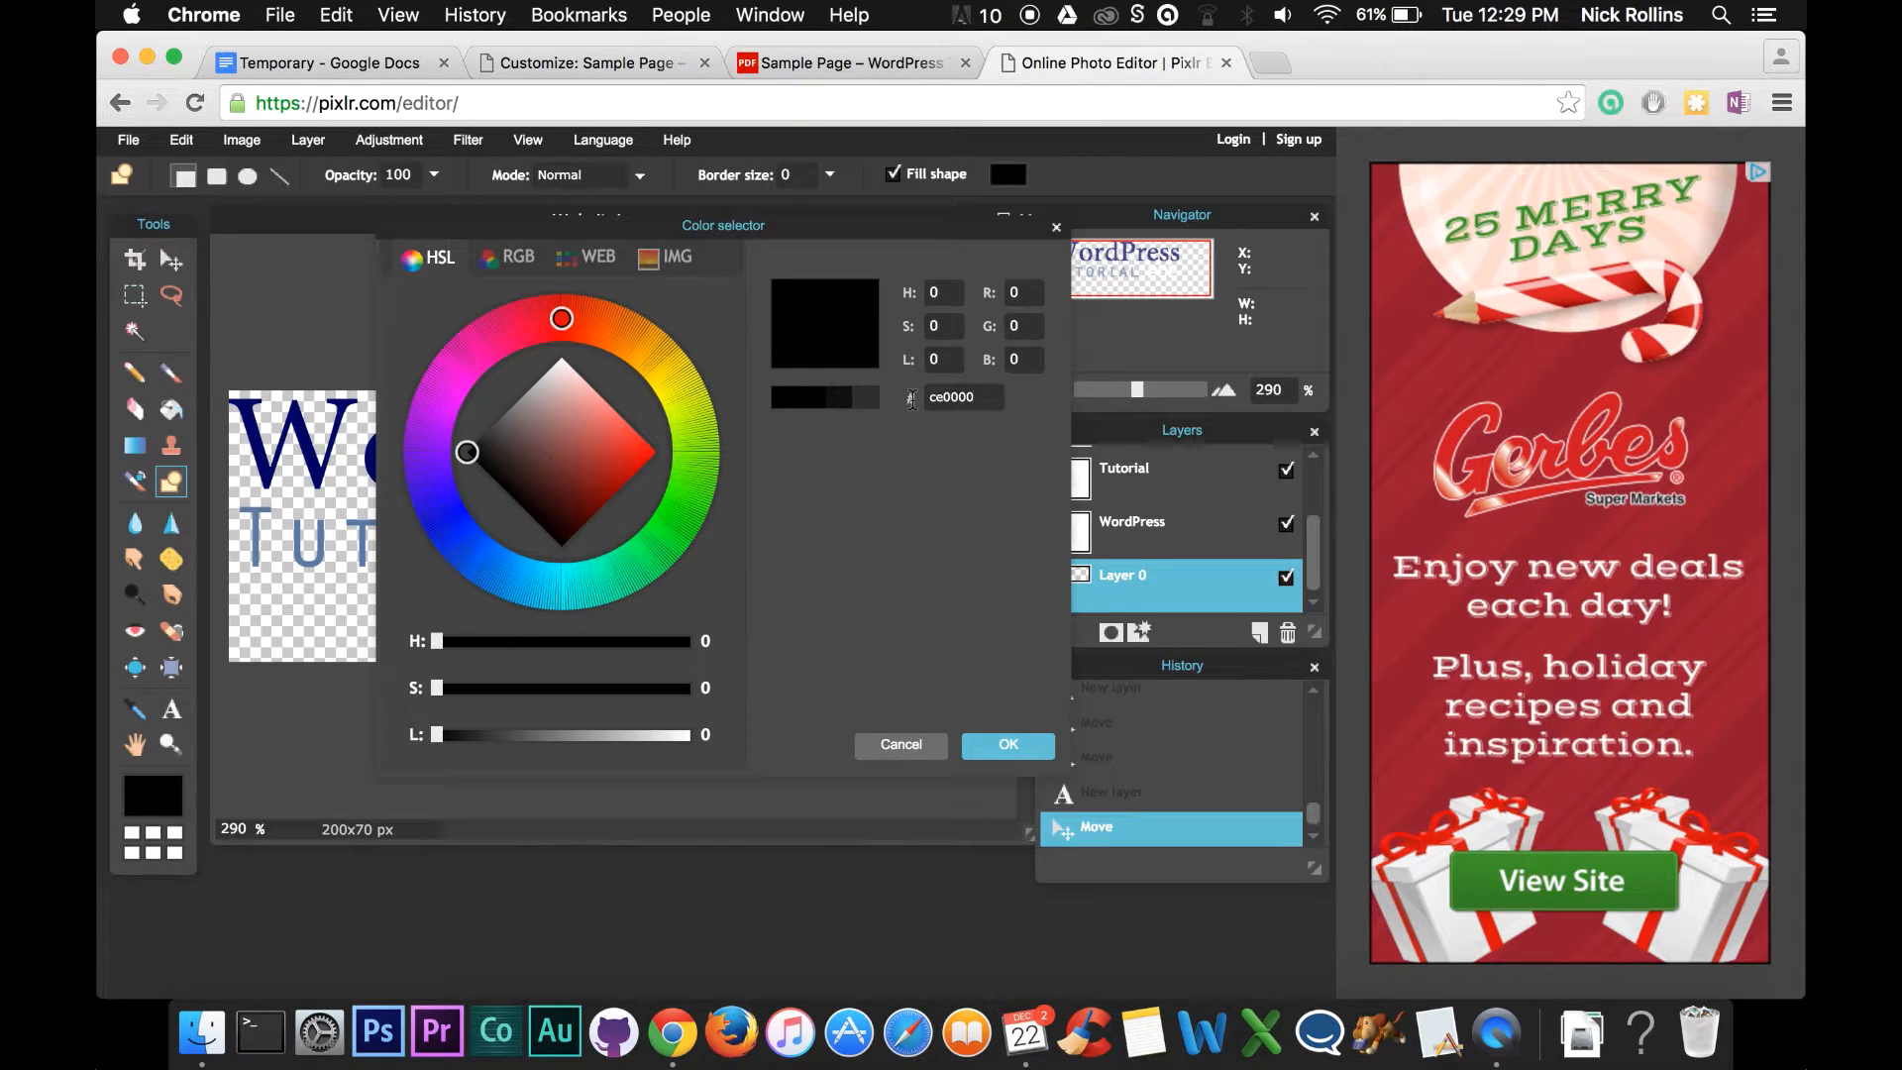
pyautogui.click(637, 470)
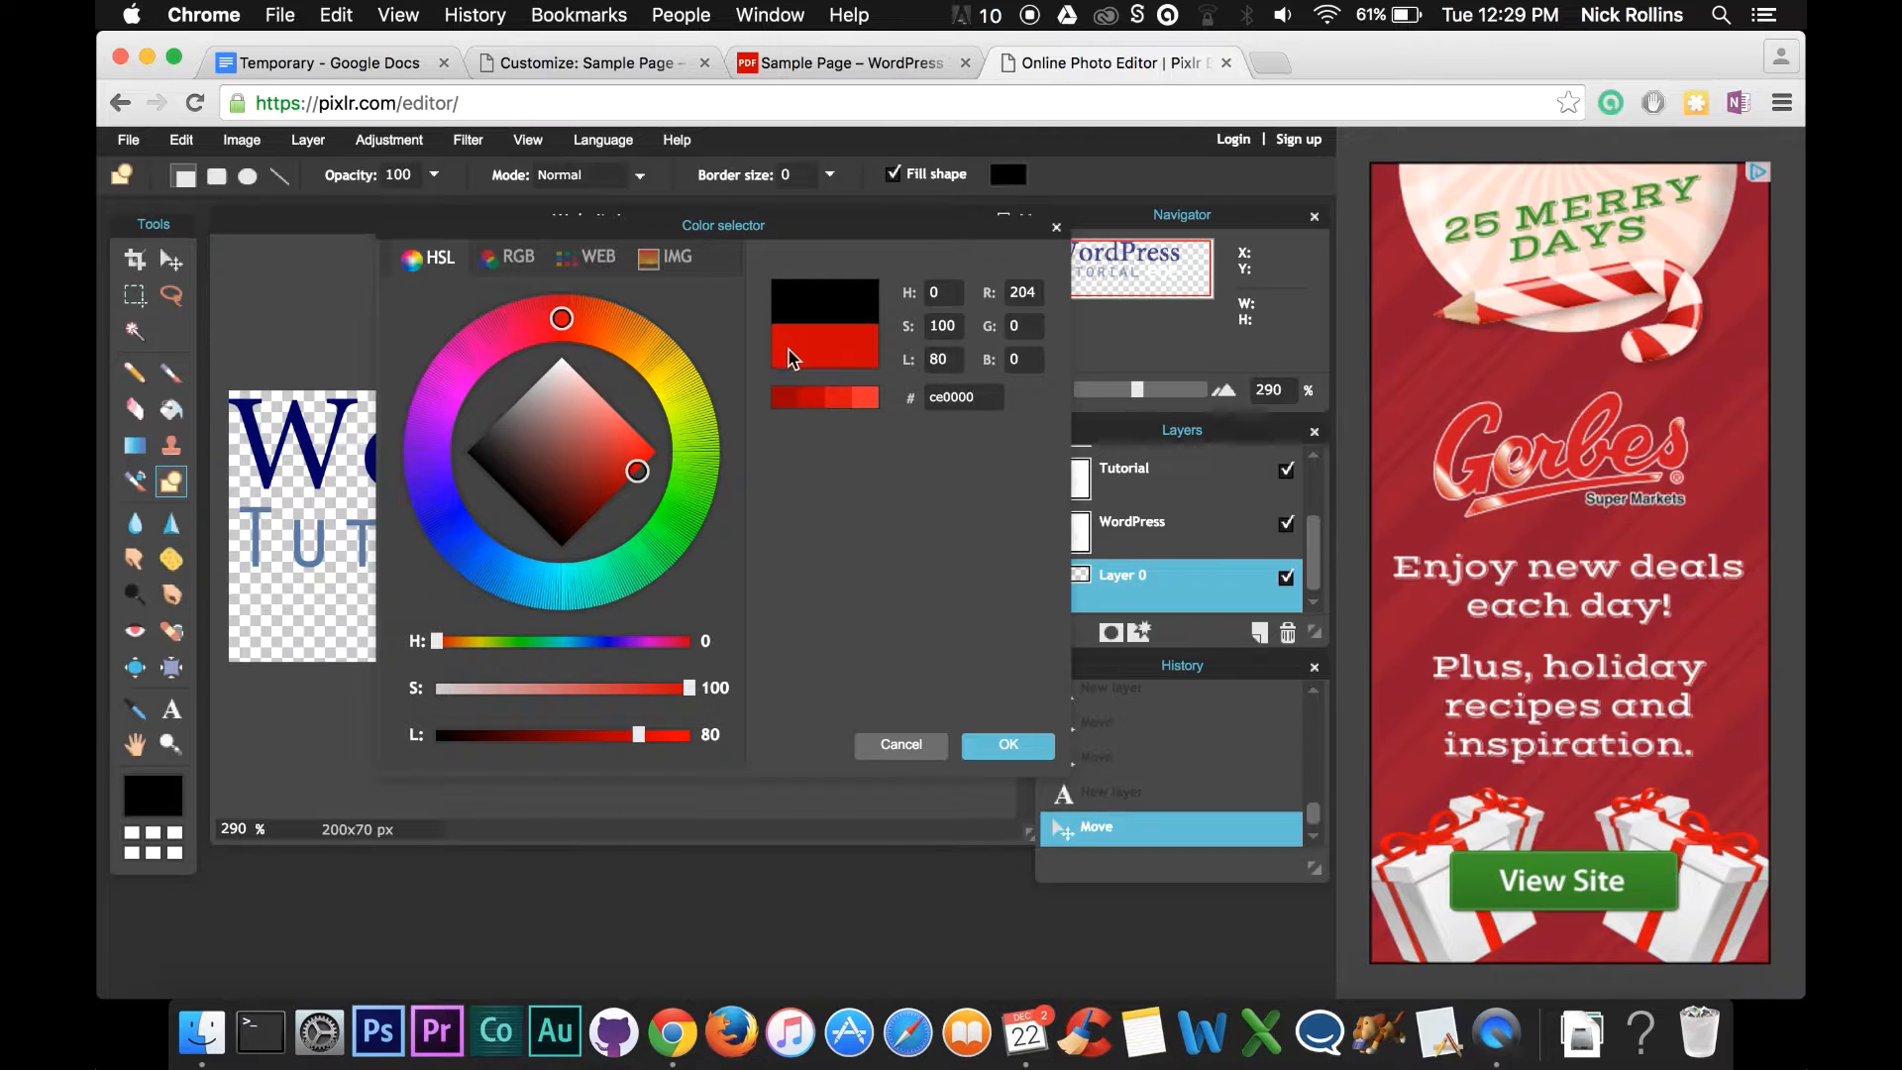
pyautogui.click(1003, 746)
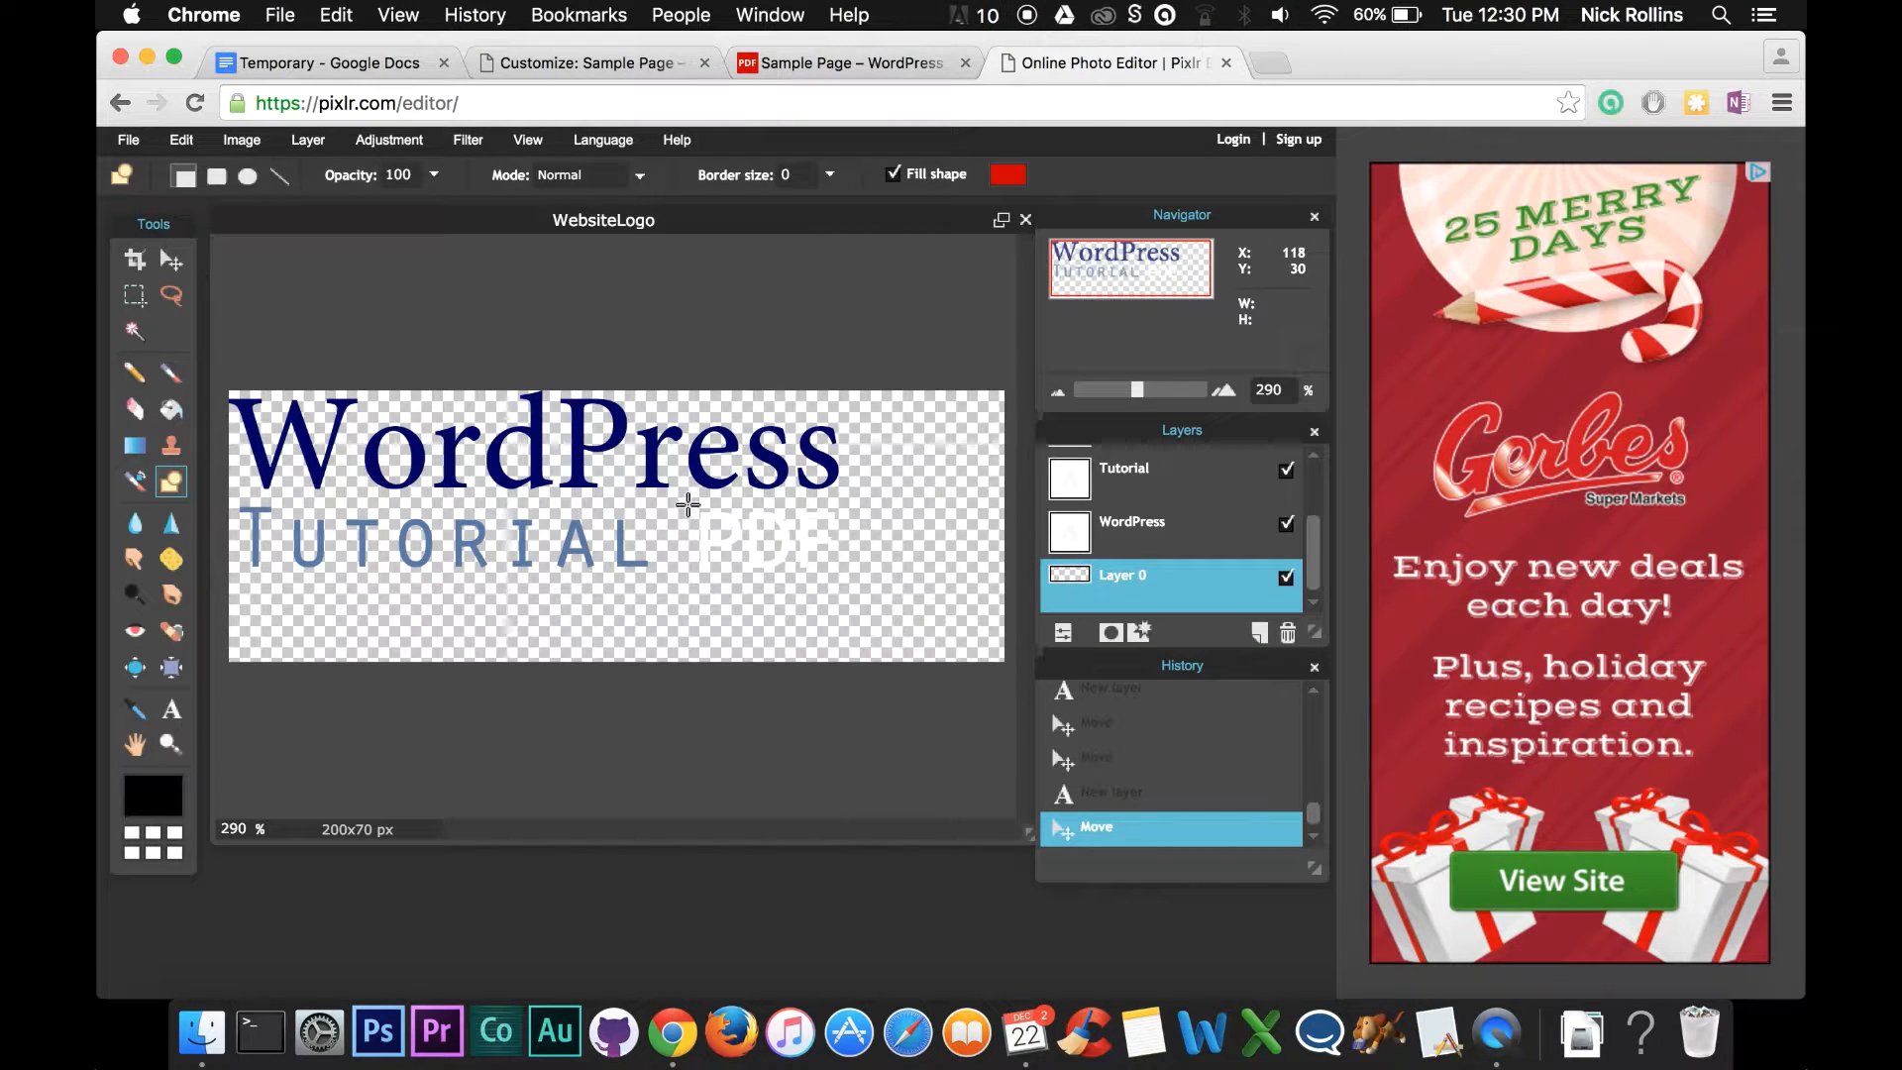
# Draw a filled rectangle on Layer 0 behind the PDF text, with a small margin around the letters, and fine-tune its position.
pyautogui.moveTo(690, 505); pyautogui.dragTo(845, 582)
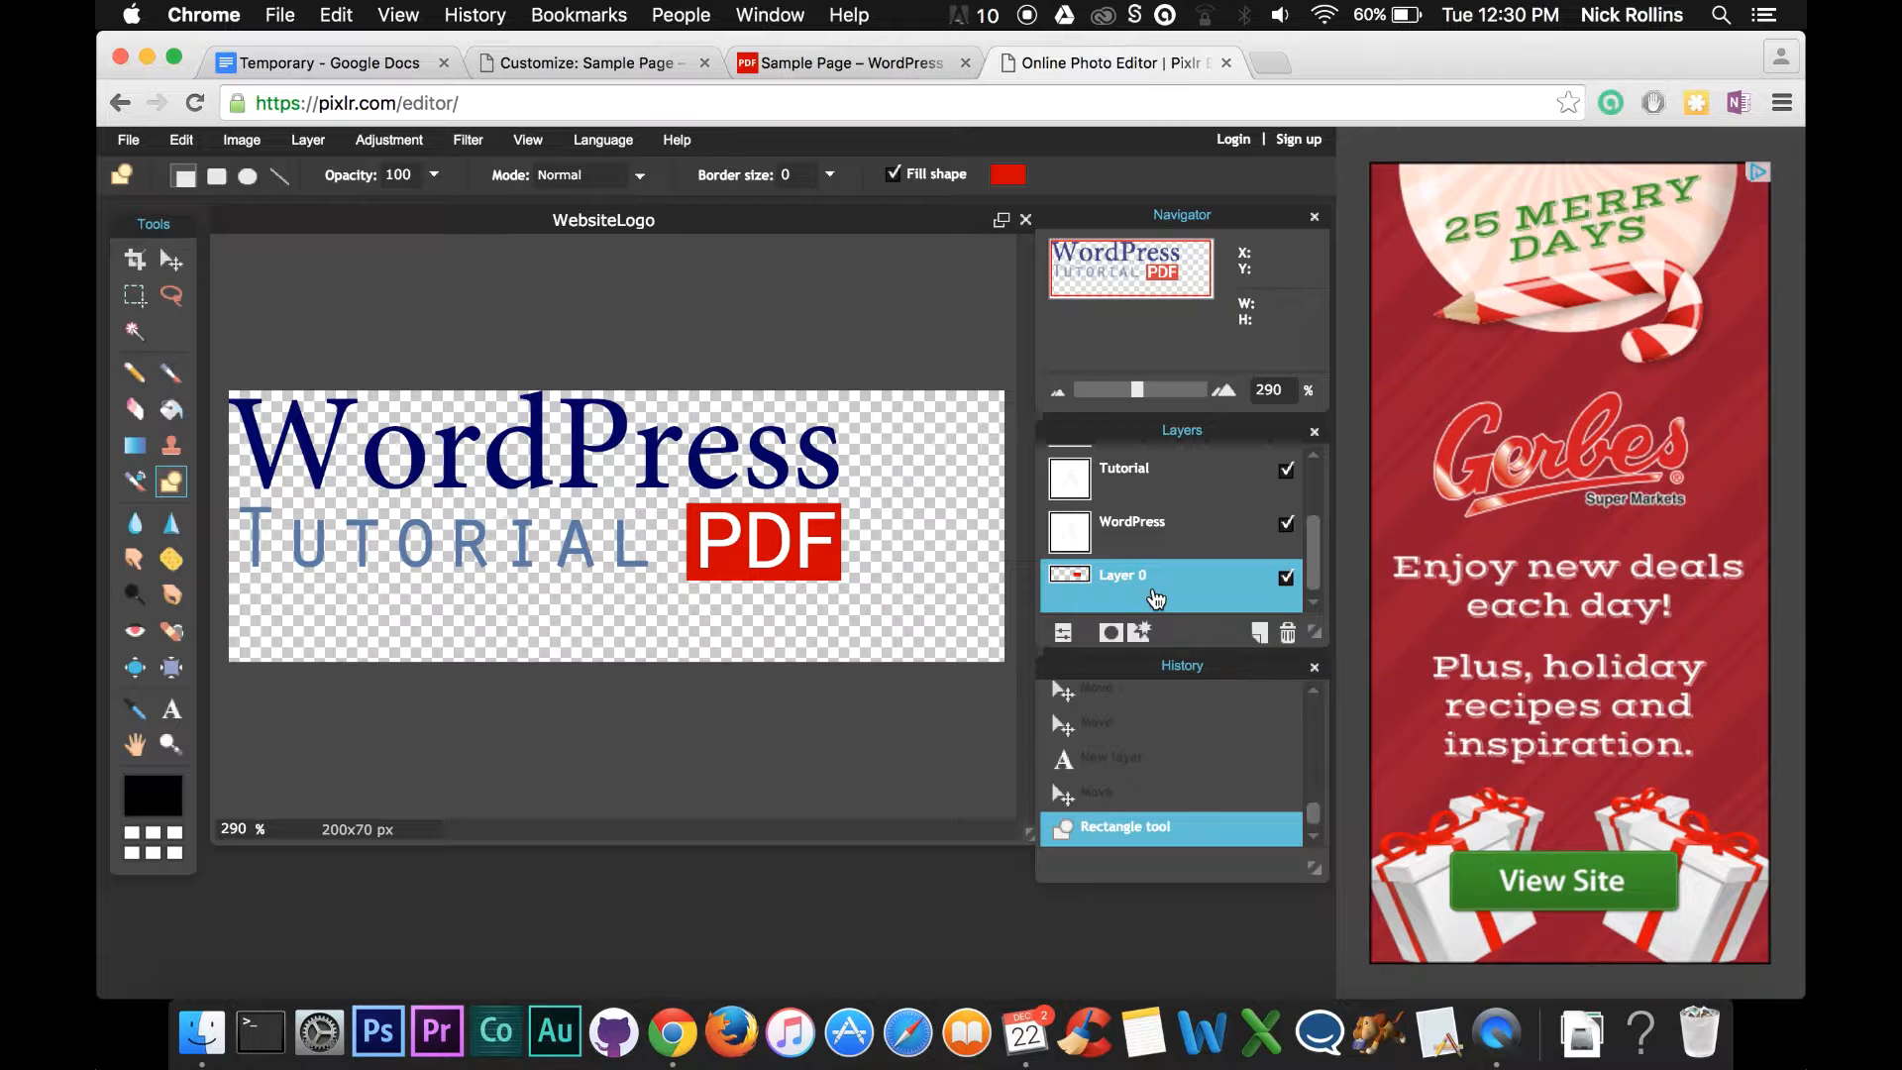
pyautogui.click(170, 259)
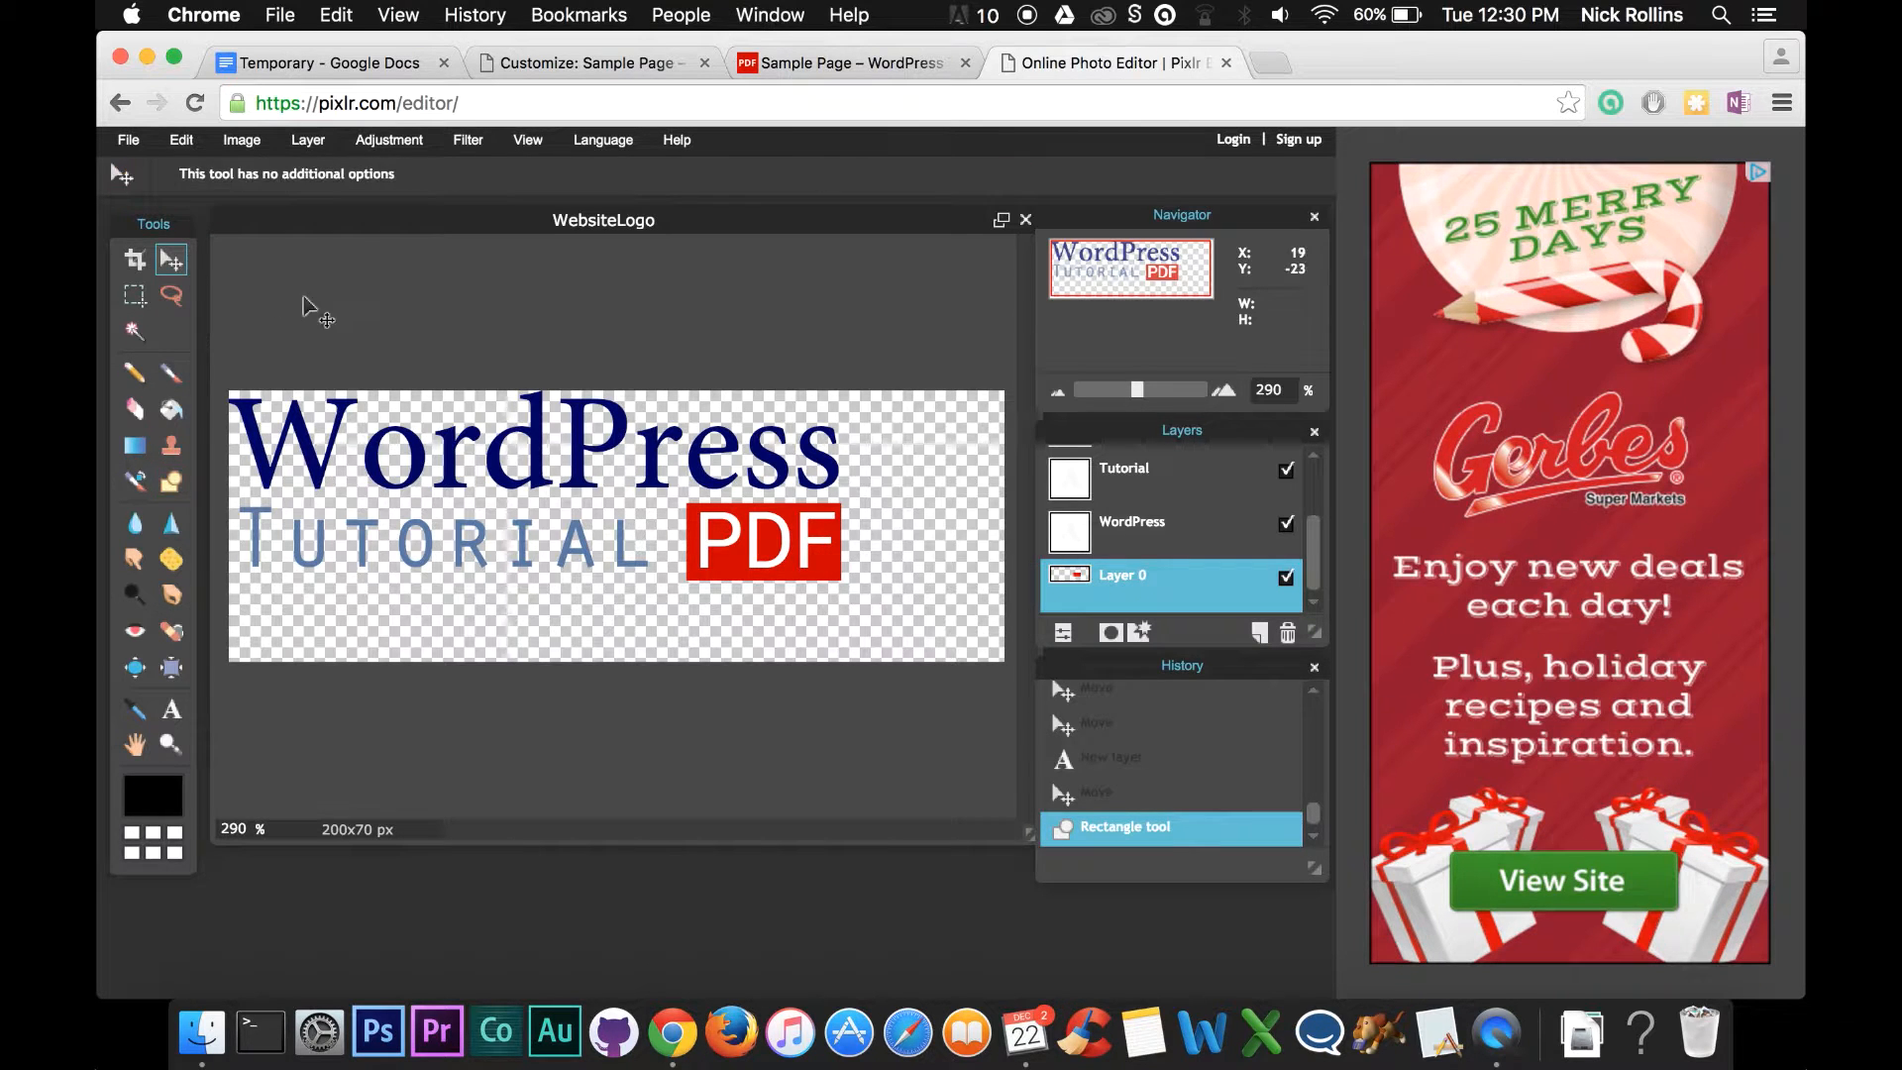
pyautogui.moveTo(820, 577); pyautogui.dragTo(824, 572)
# Select the PDF text layer and nudge it 1 pixel left to center it in the red rectangle.
pyautogui.moveTo(1312, 545); pyautogui.dragTo(1316, 462)
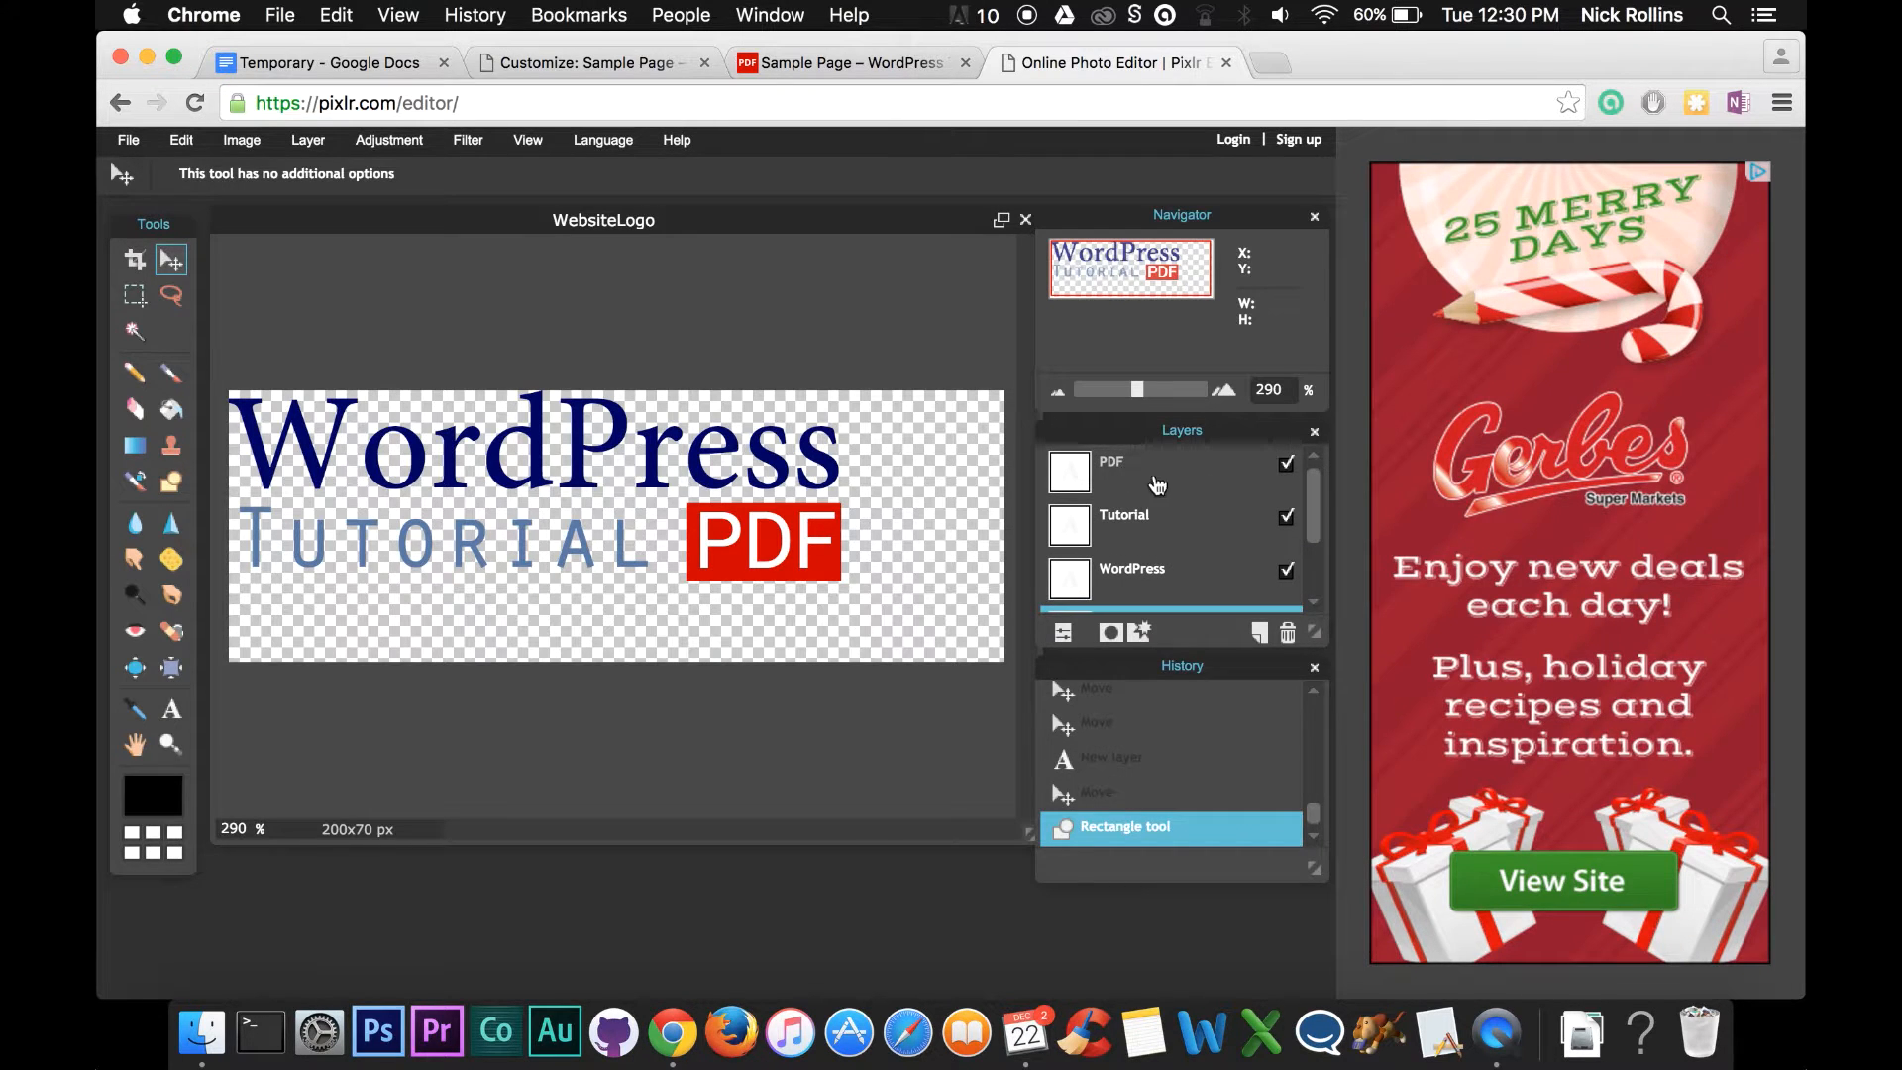
pyautogui.click(1163, 479)
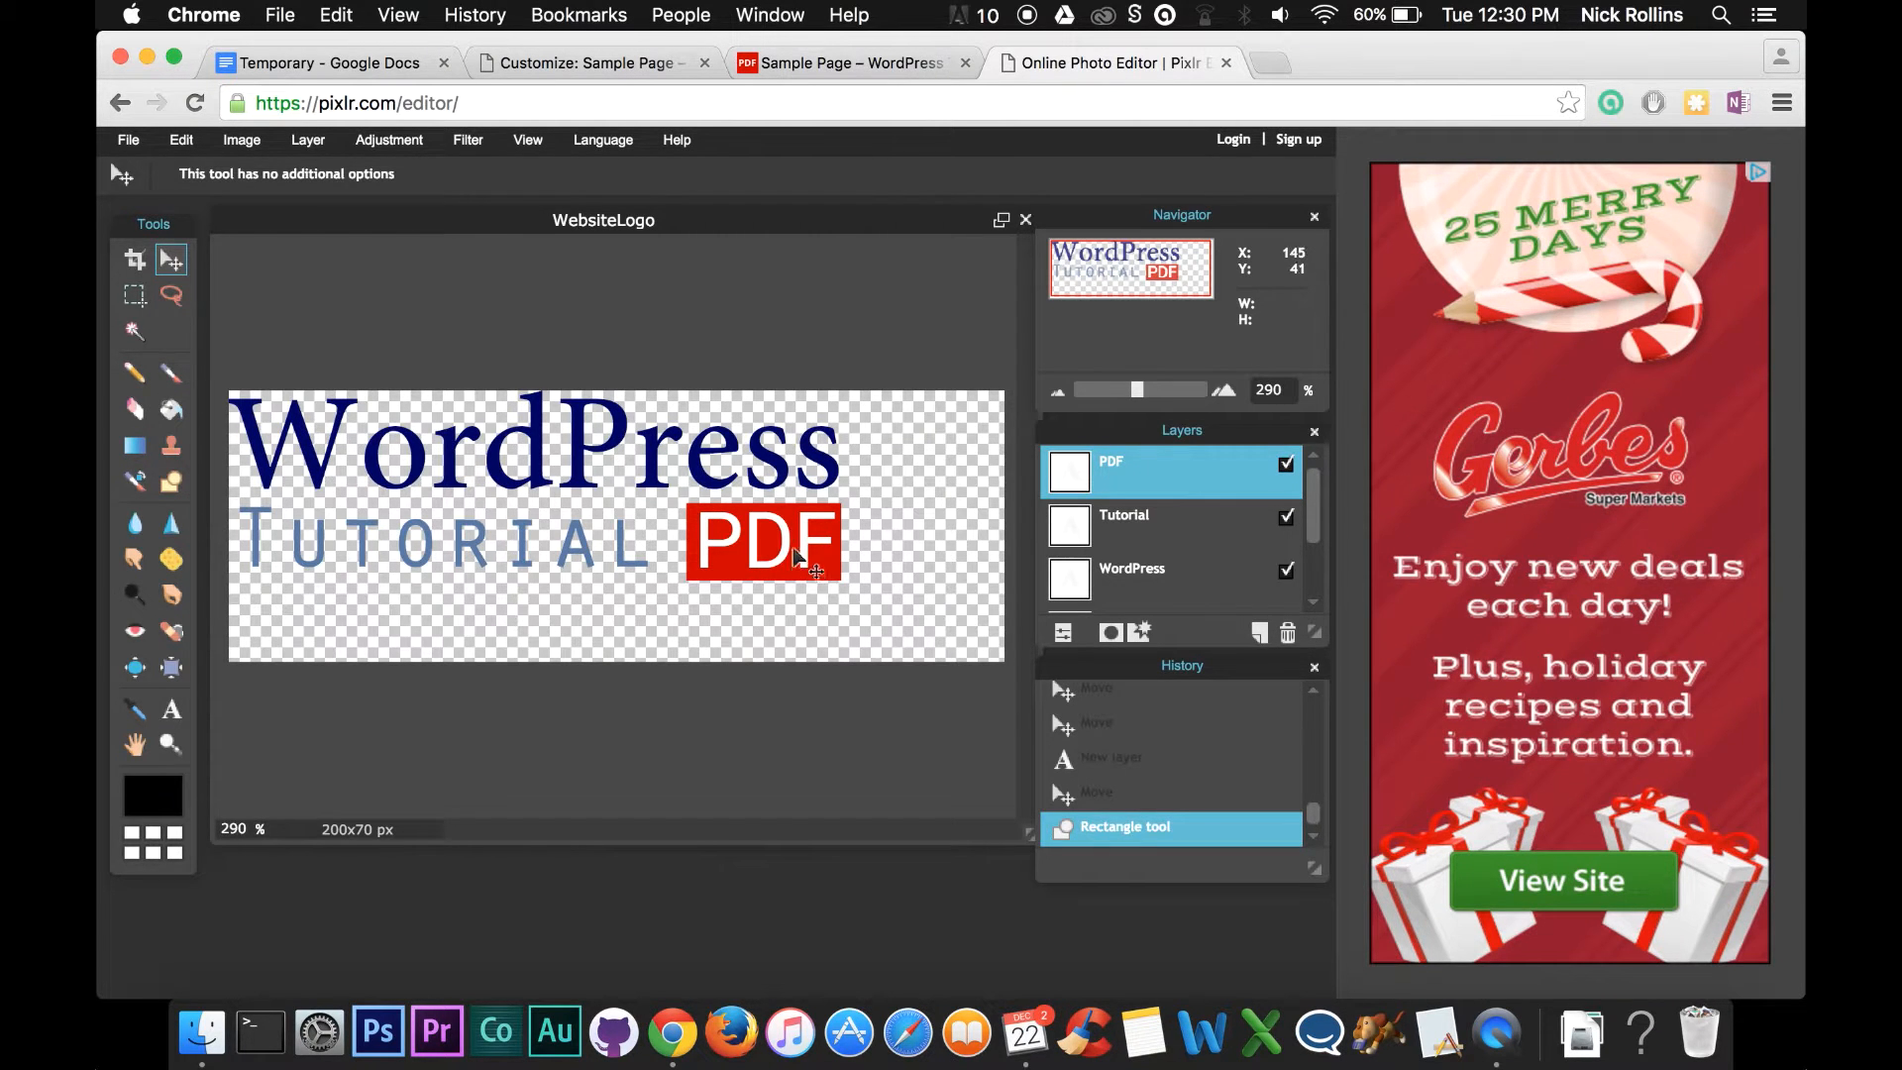
pyautogui.press('Left')
pyautogui.press('Down')
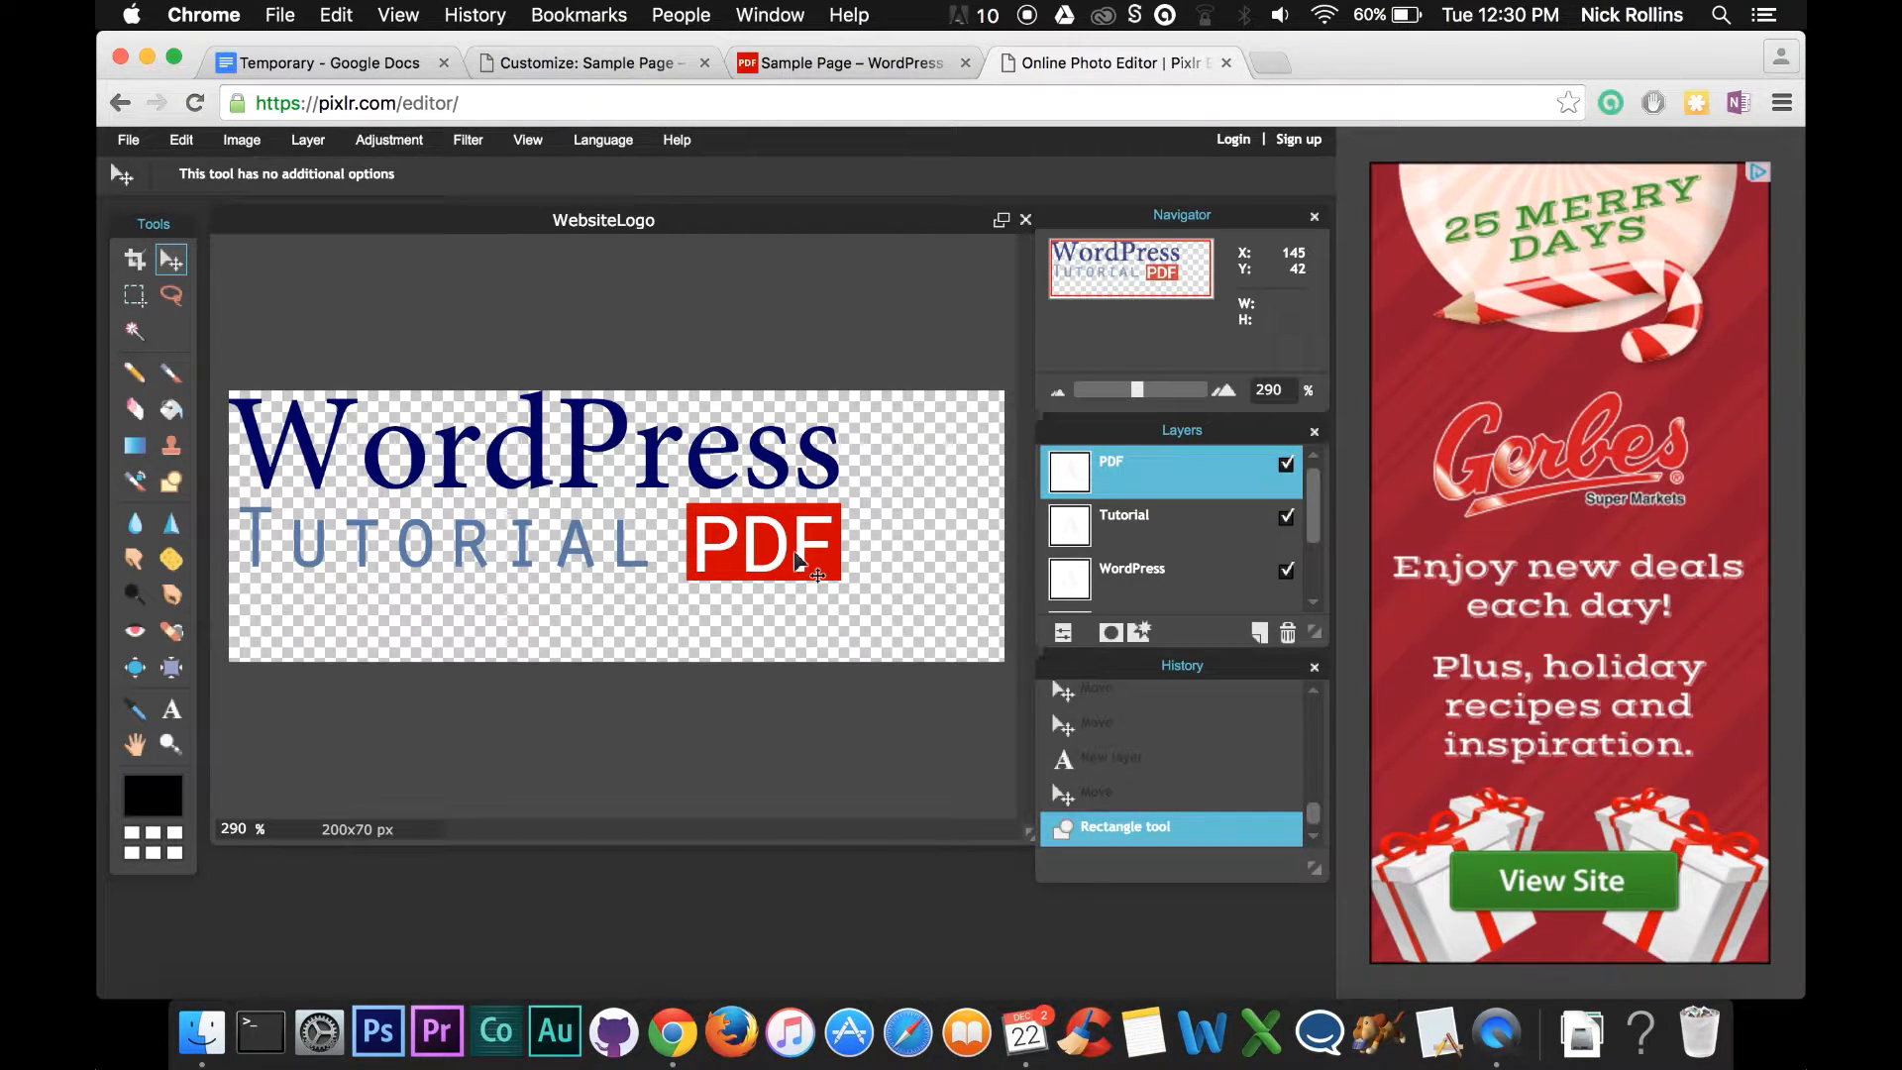
pyautogui.press('Up')
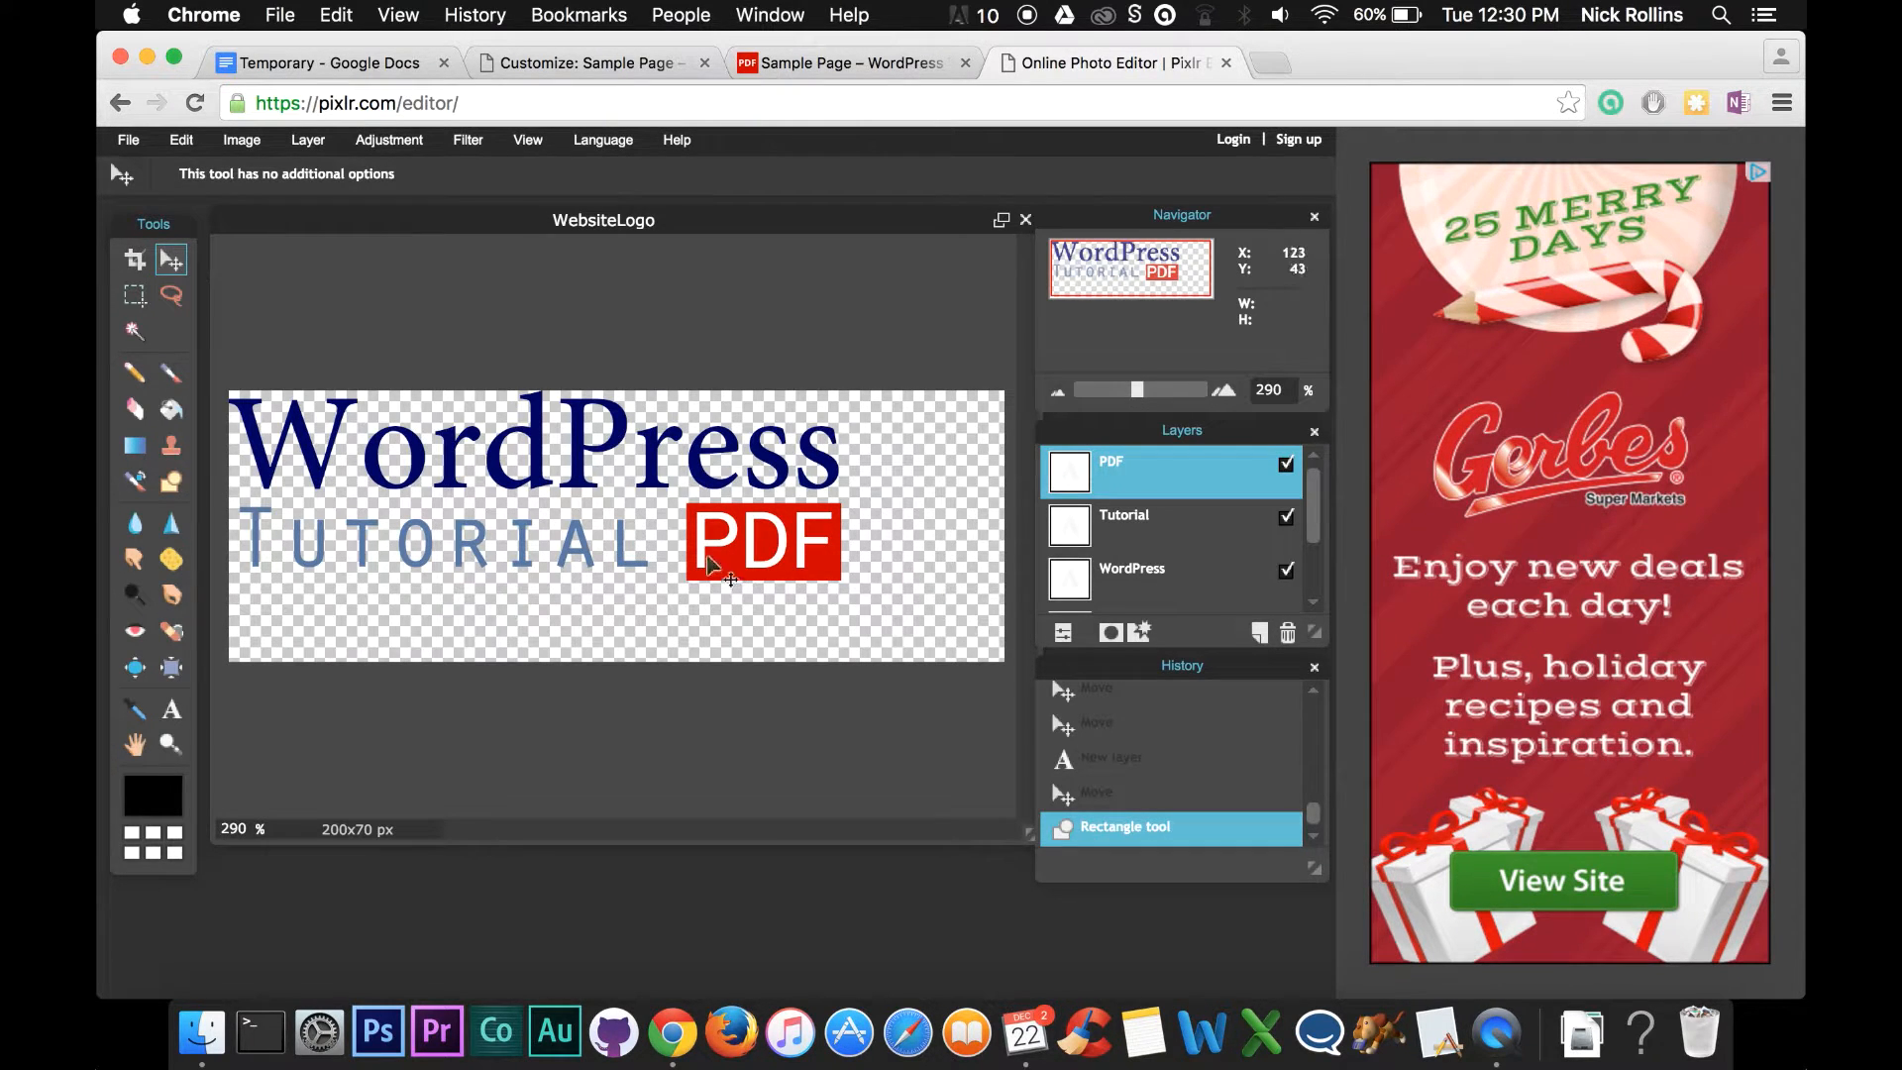
# Tighten the second line by moving the Tutorial text slightly right and nudging the PDF text and its red rectangle 2 pixels left.
pyautogui.click(1152, 540)
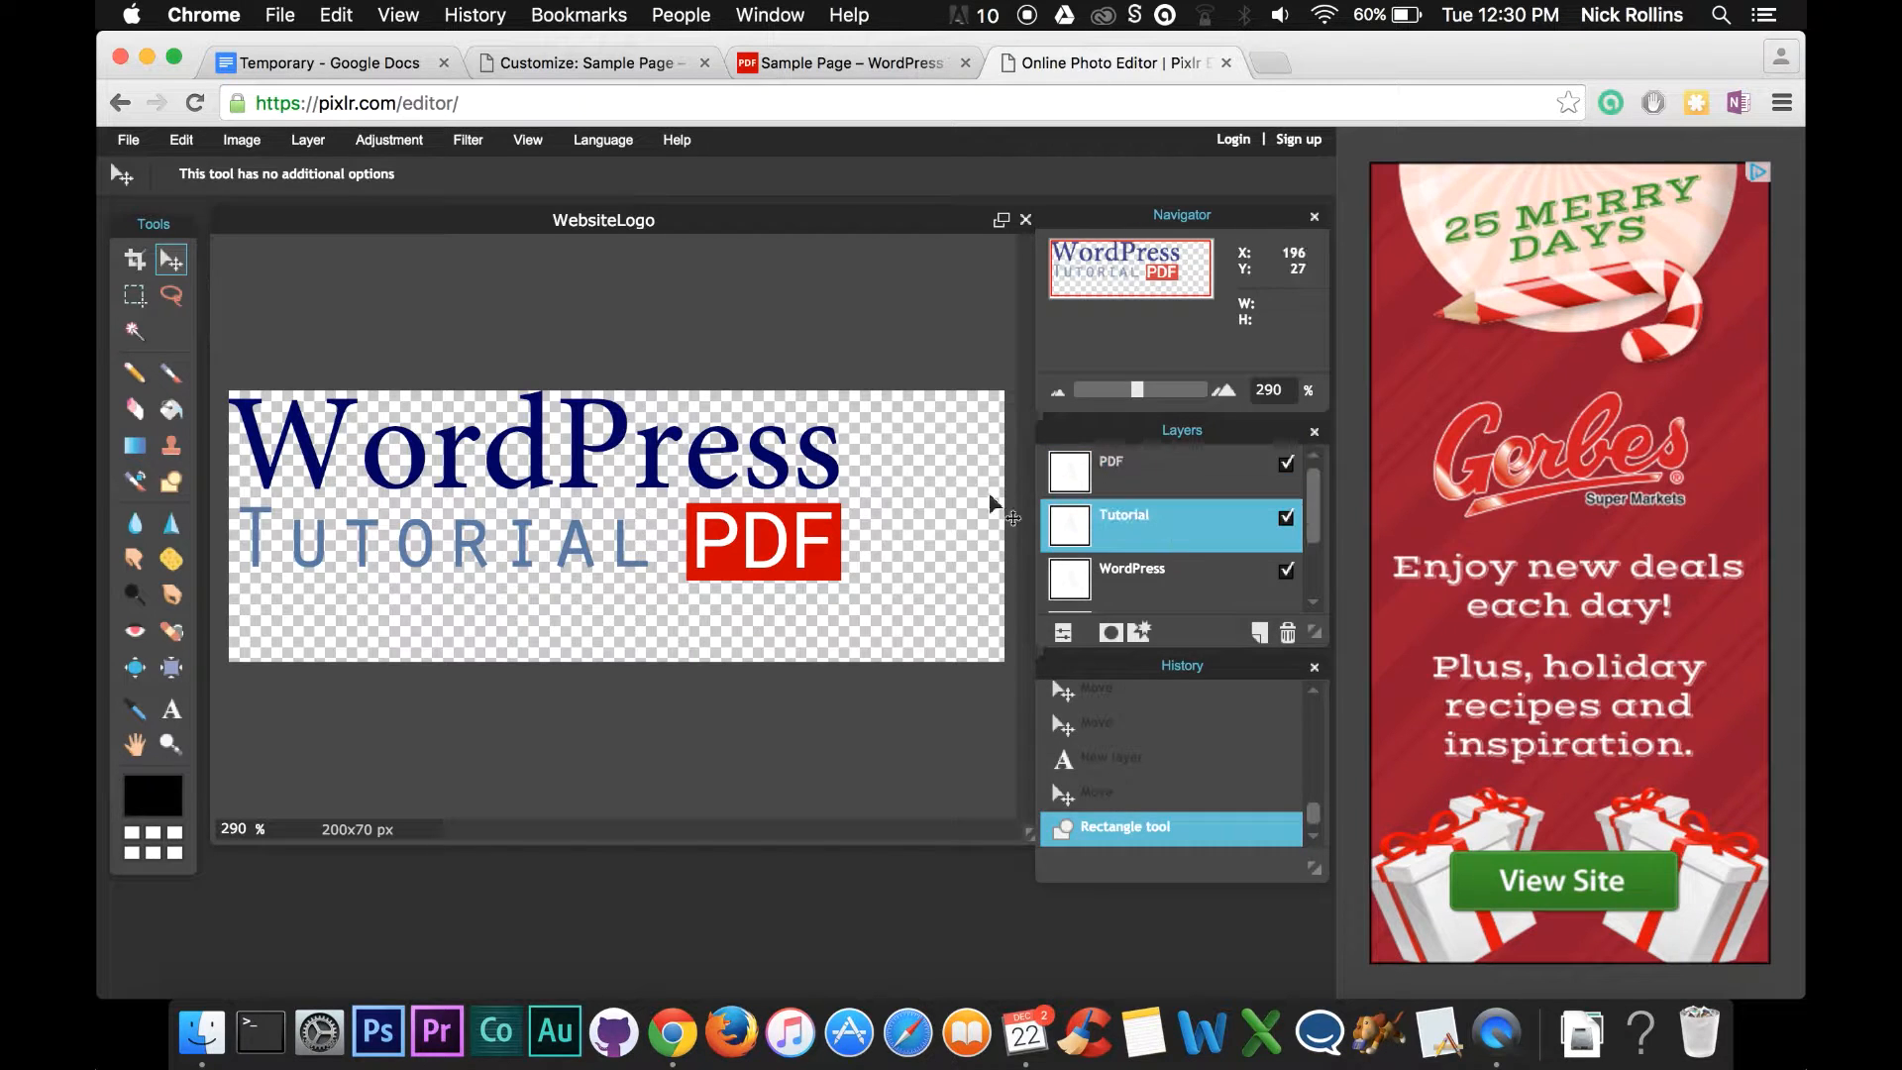
pyautogui.moveTo(536, 538); pyautogui.dragTo(543, 539)
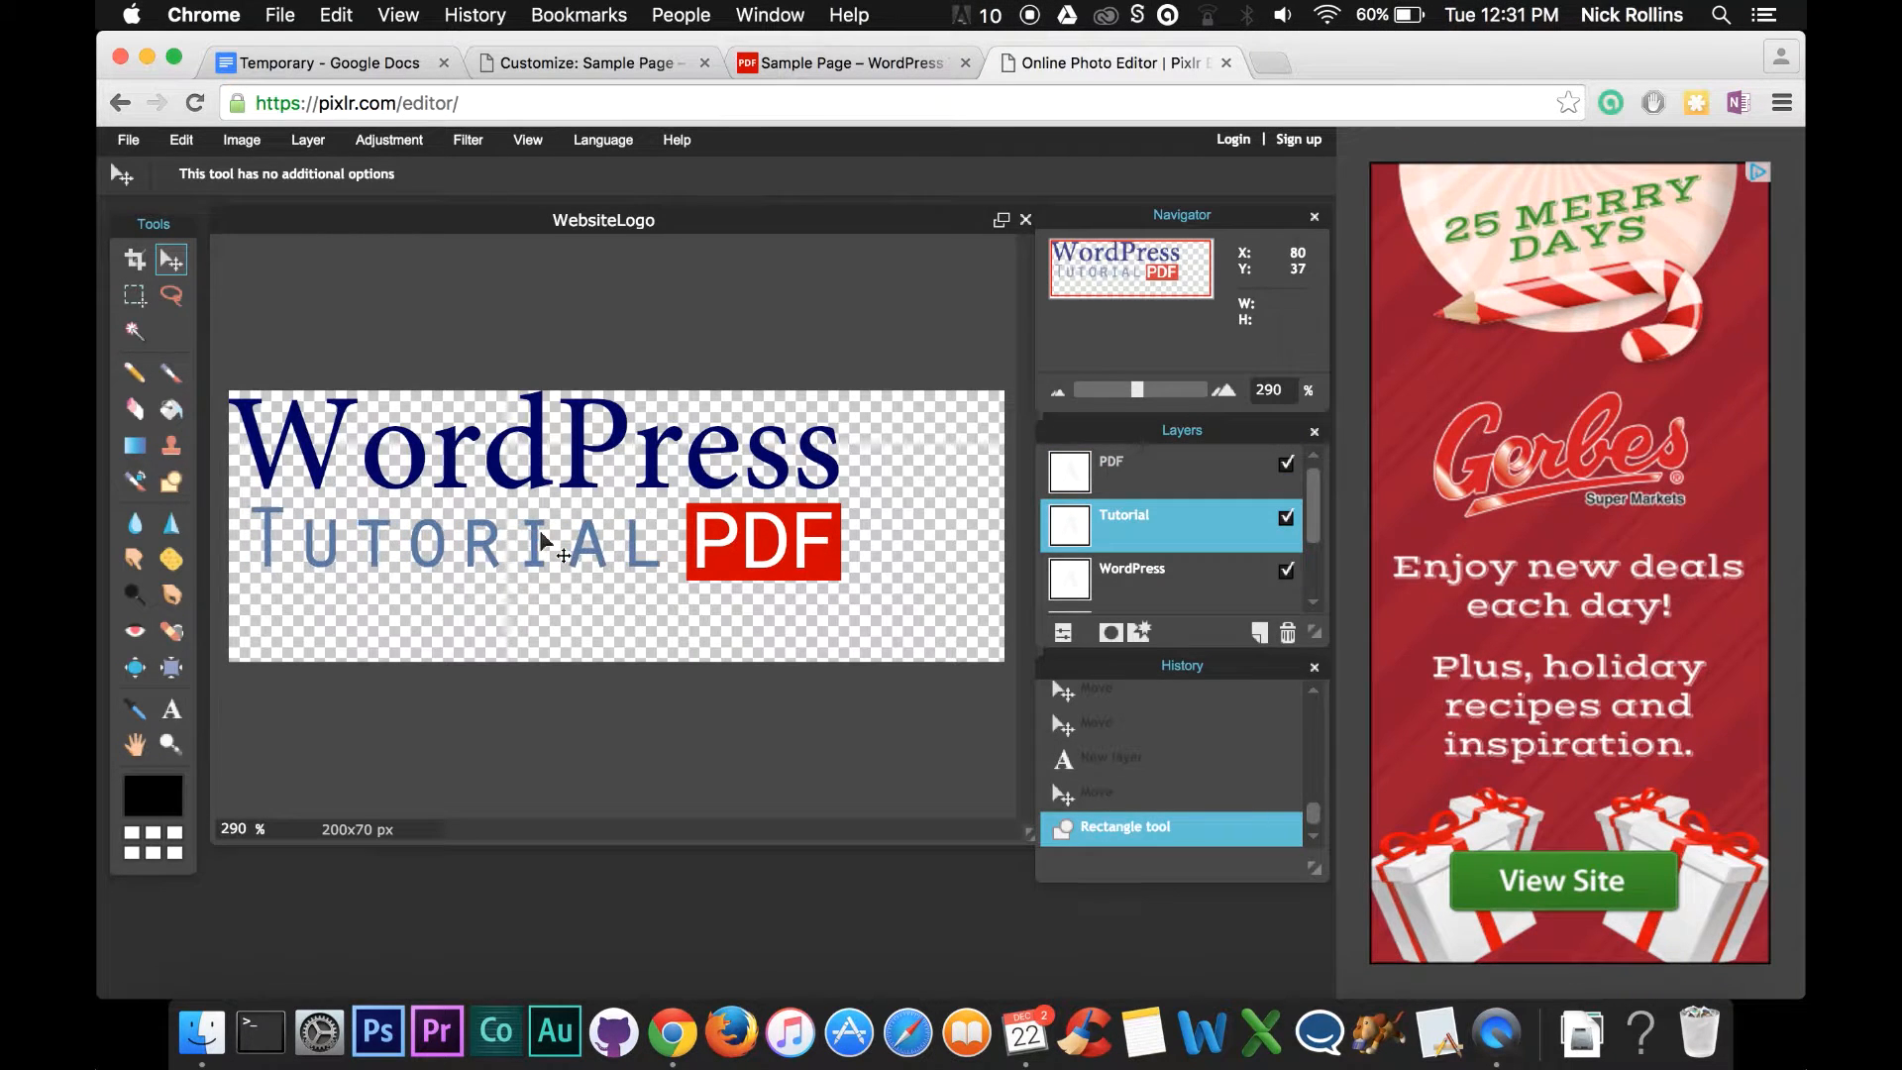
pyautogui.click(1215, 477)
pyautogui.press('Left')
pyautogui.press('Left')
pyautogui.scroll(-2, 1213, 571)
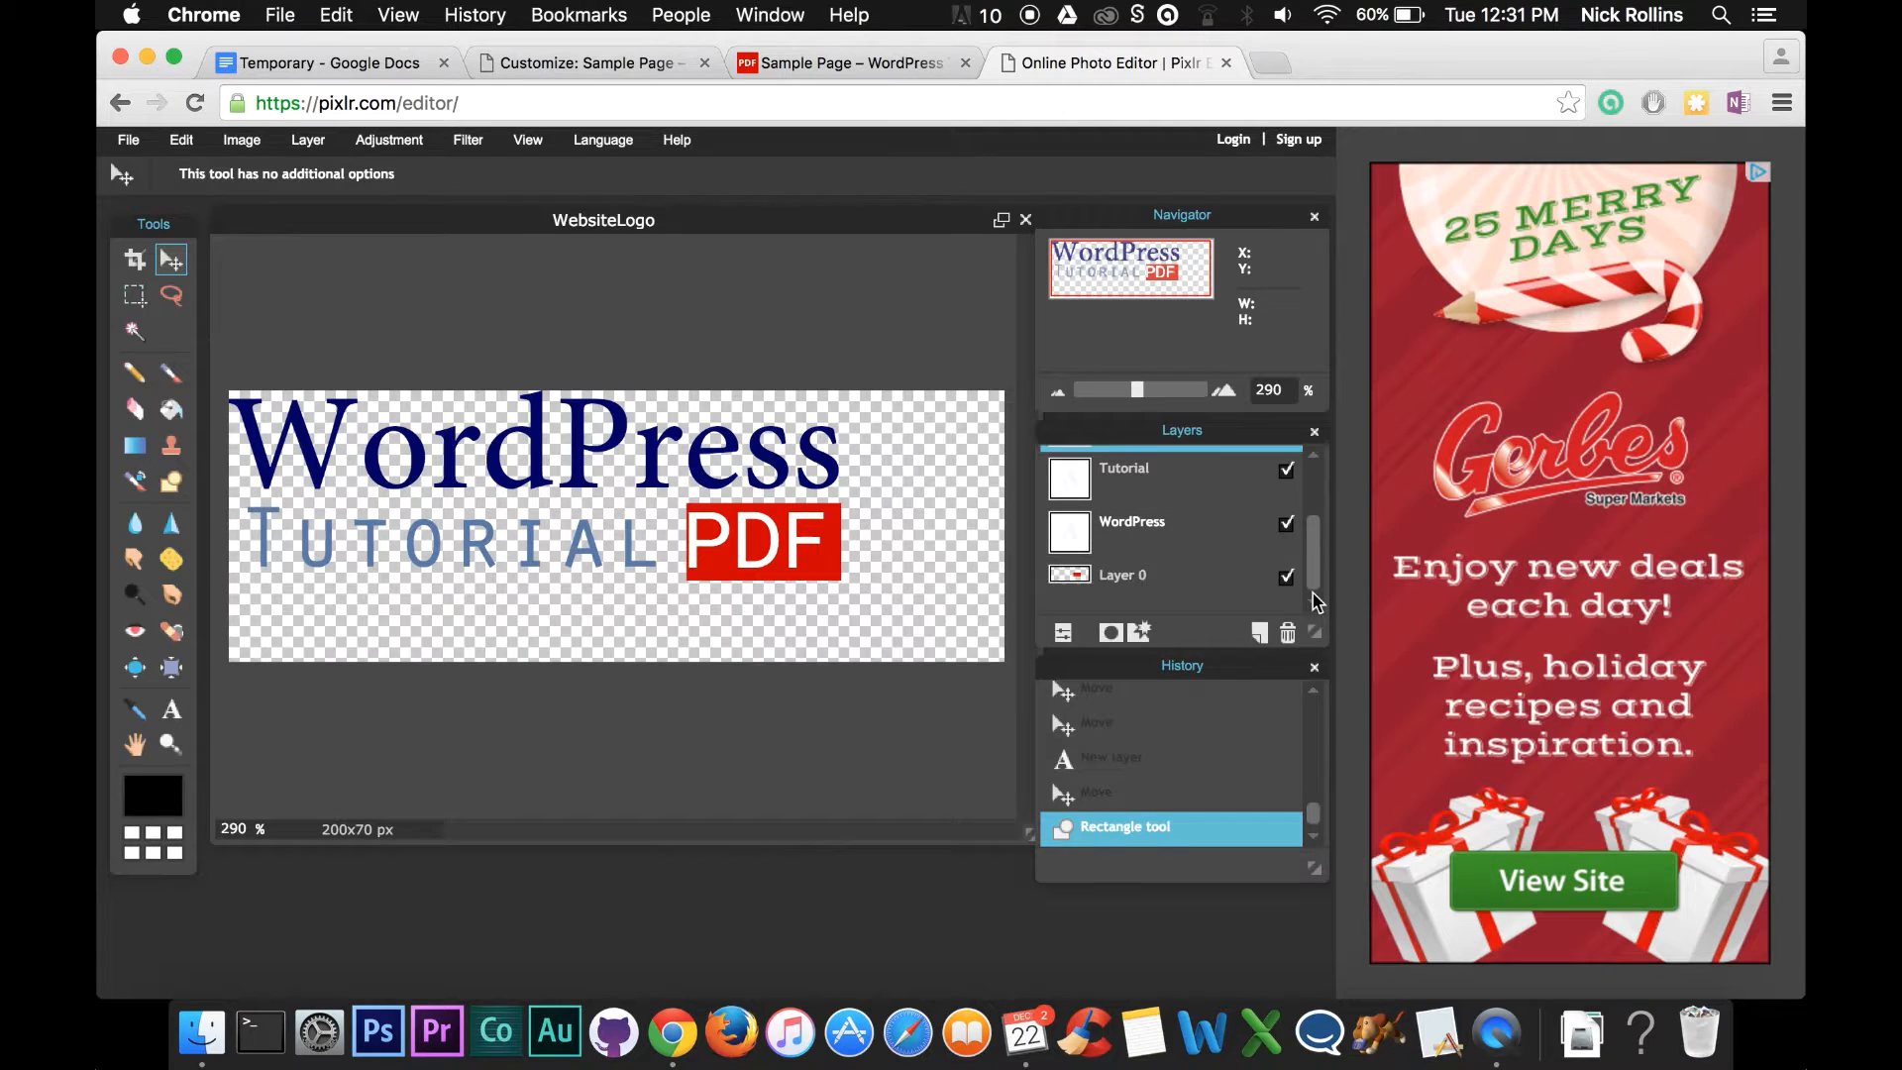
pyautogui.click(1213, 575)
pyautogui.press('Left')
pyautogui.press('Left')
pyautogui.press('Up')
pyautogui.press('Down')
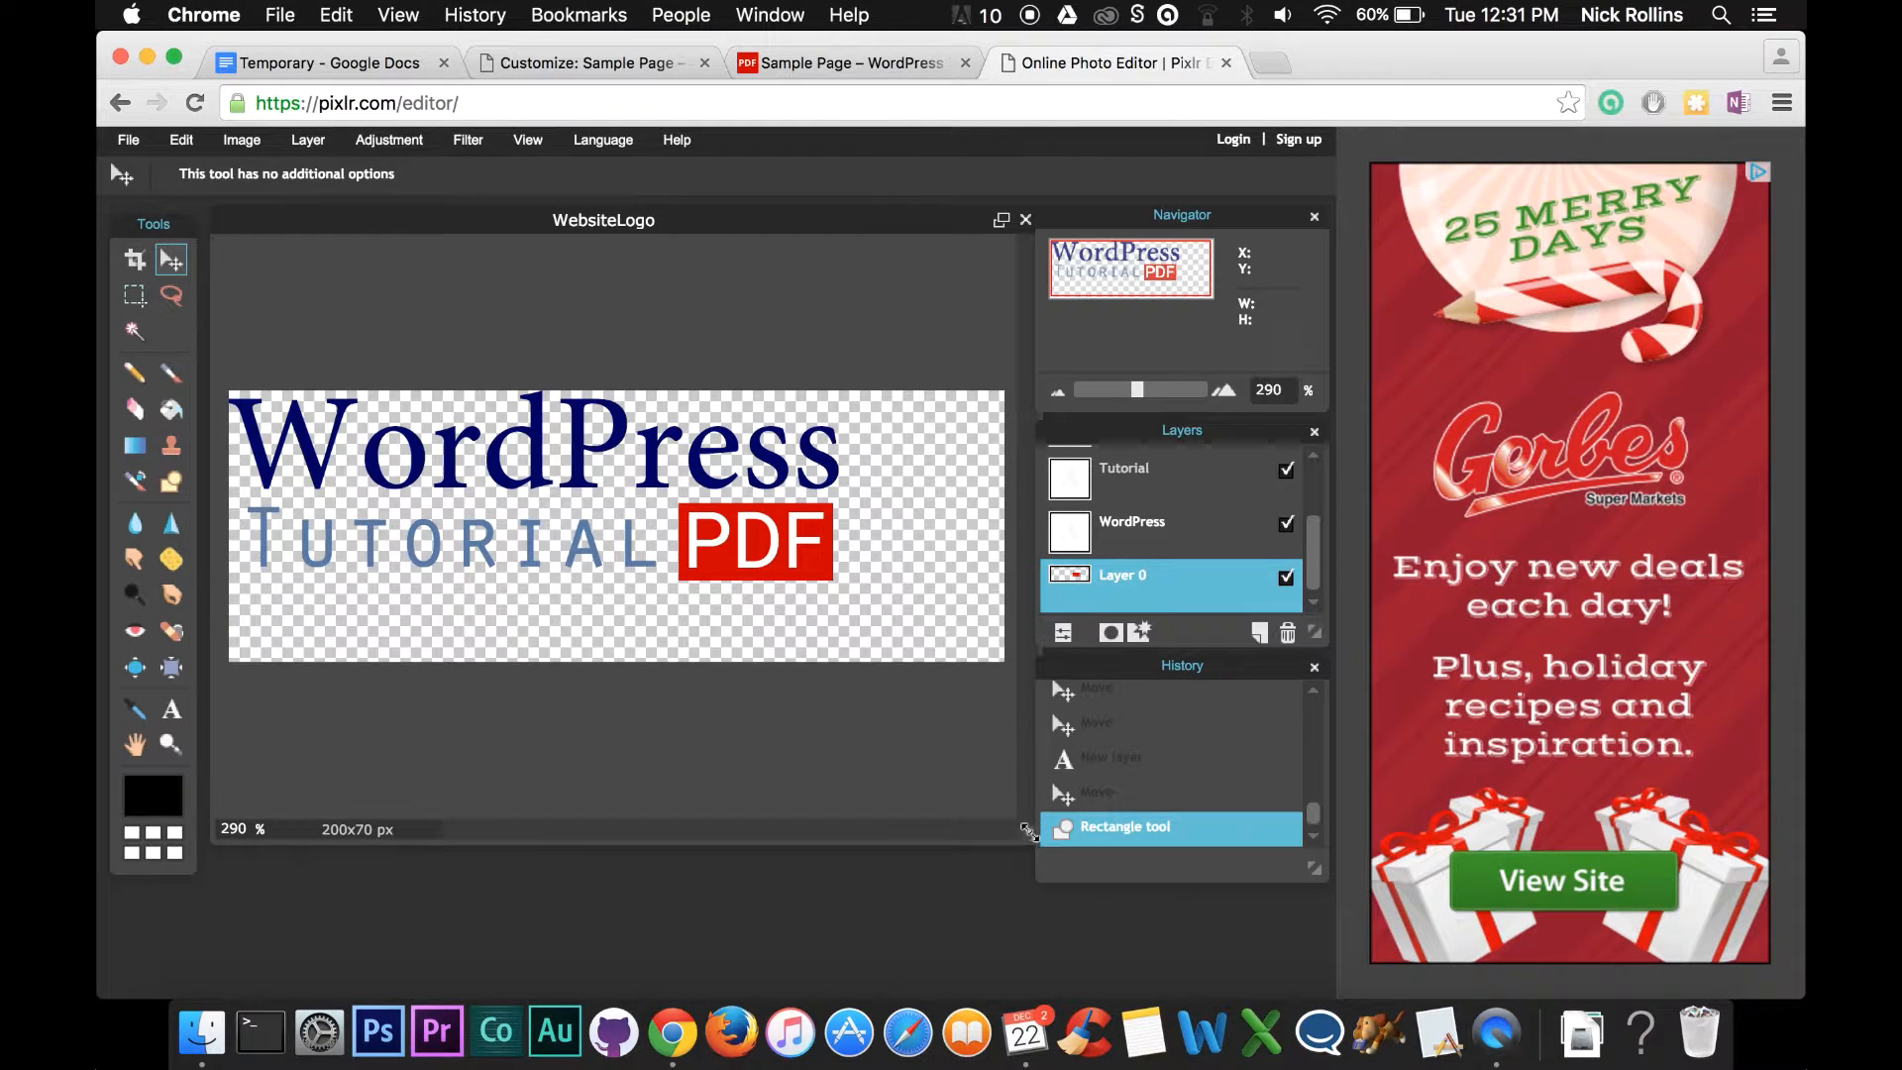
# Enlarge the canvas to 300 x 300 pixels, keeping the artwork anchored at its upper-left corner.
pyautogui.moveTo(1139, 391); pyautogui.dragTo(1126, 393)
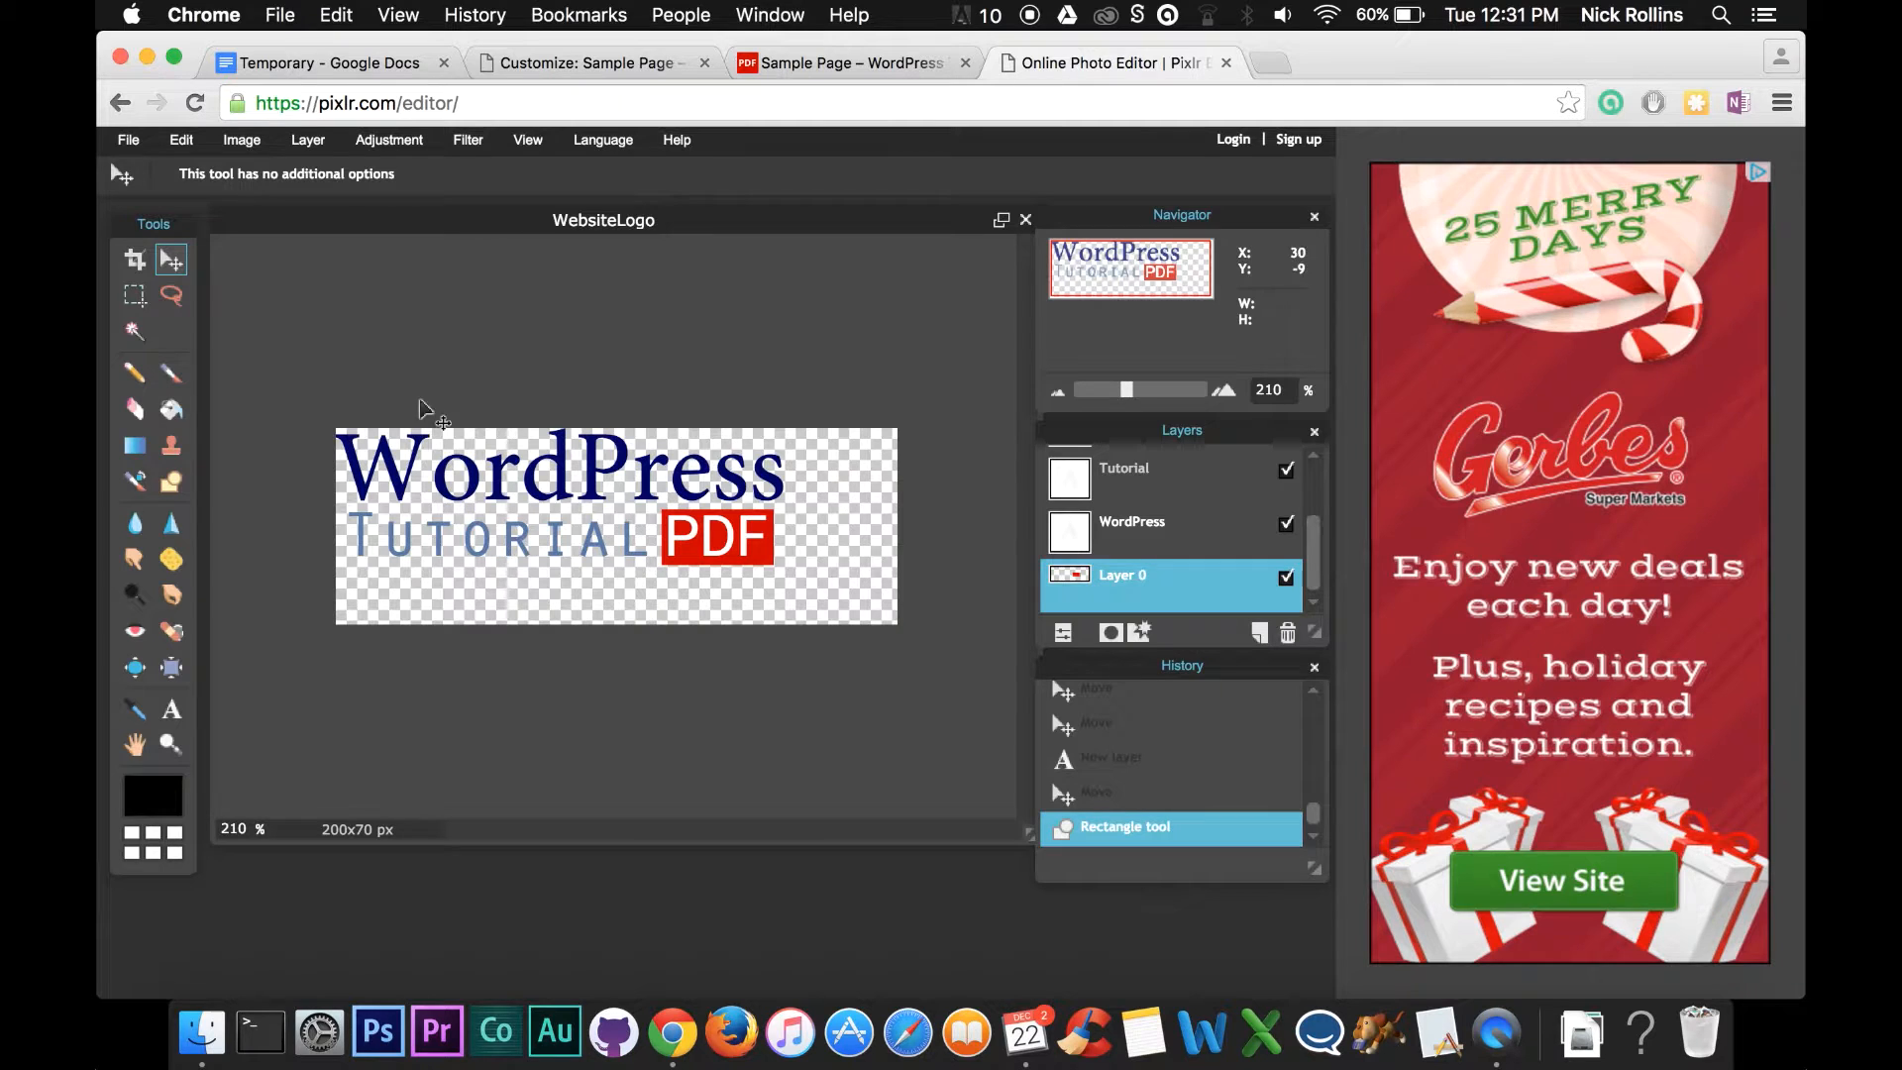
pyautogui.click(225, 123)
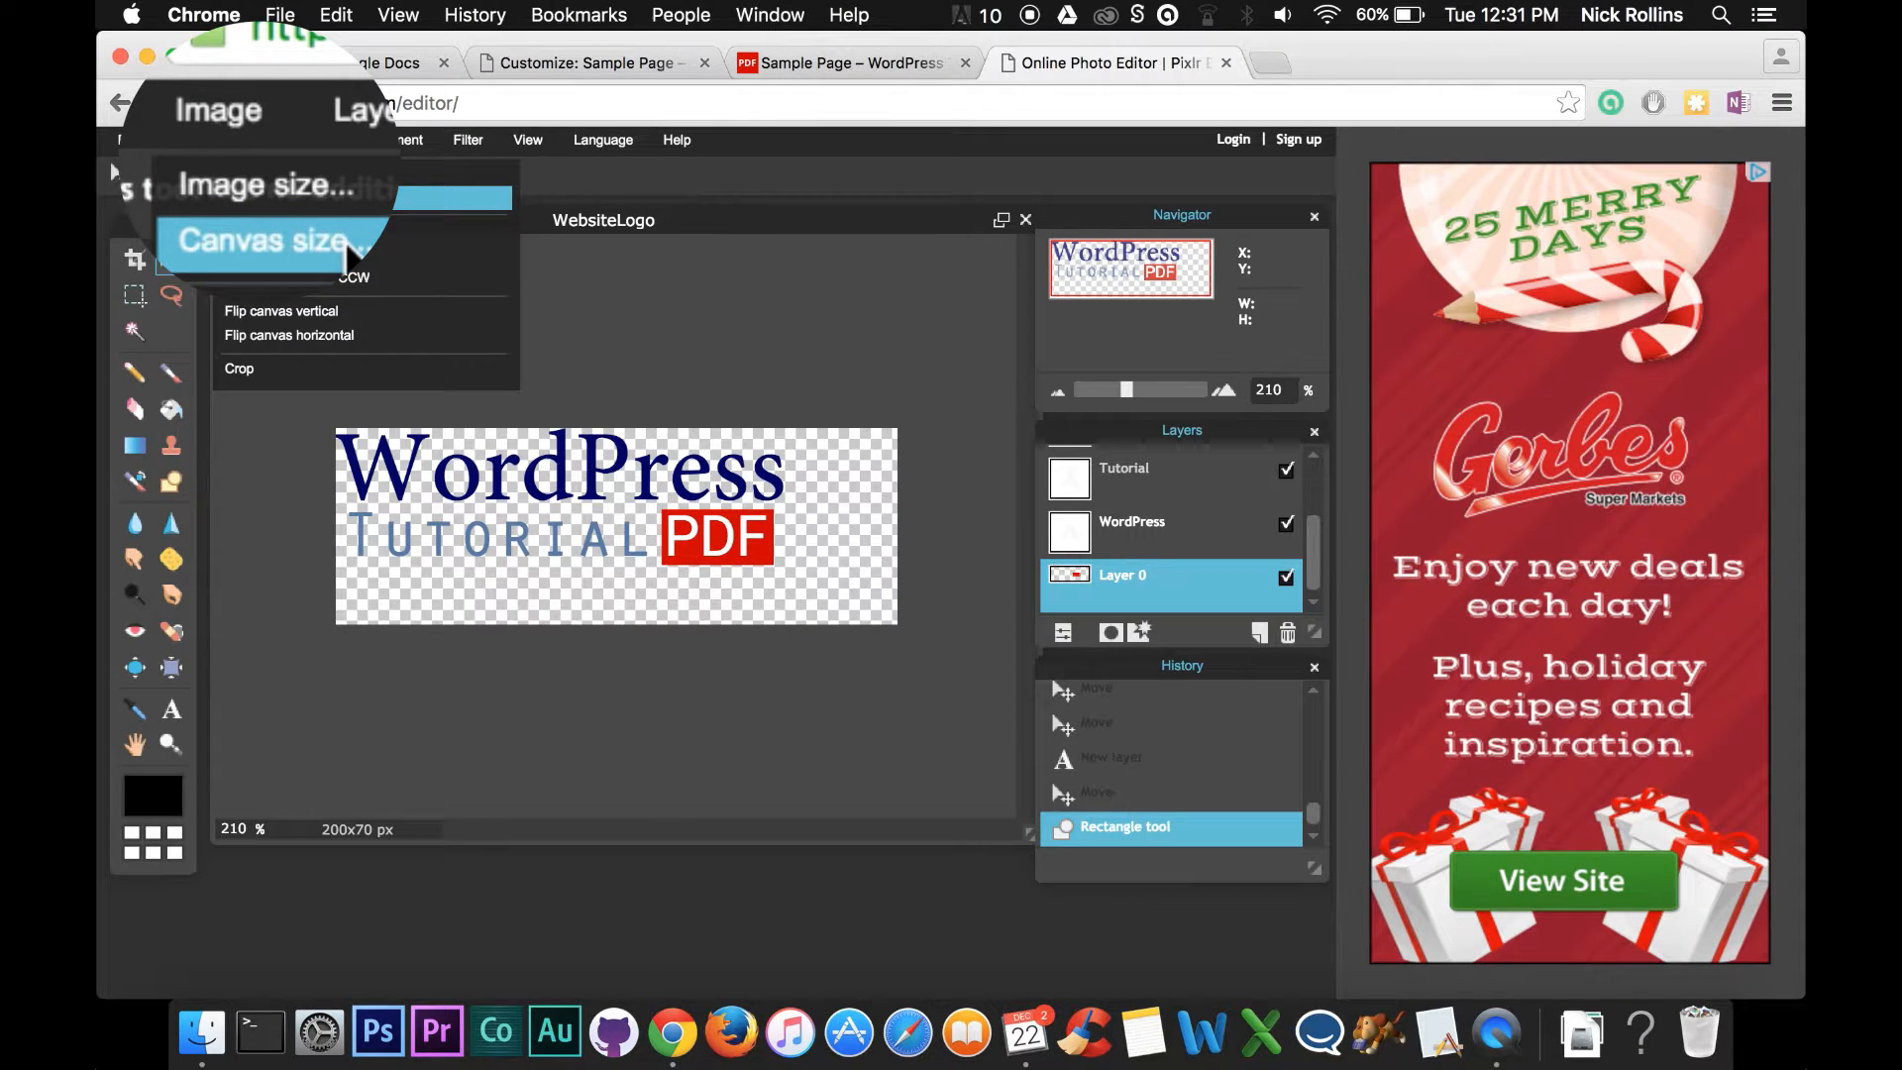
pyautogui.click(300, 203)
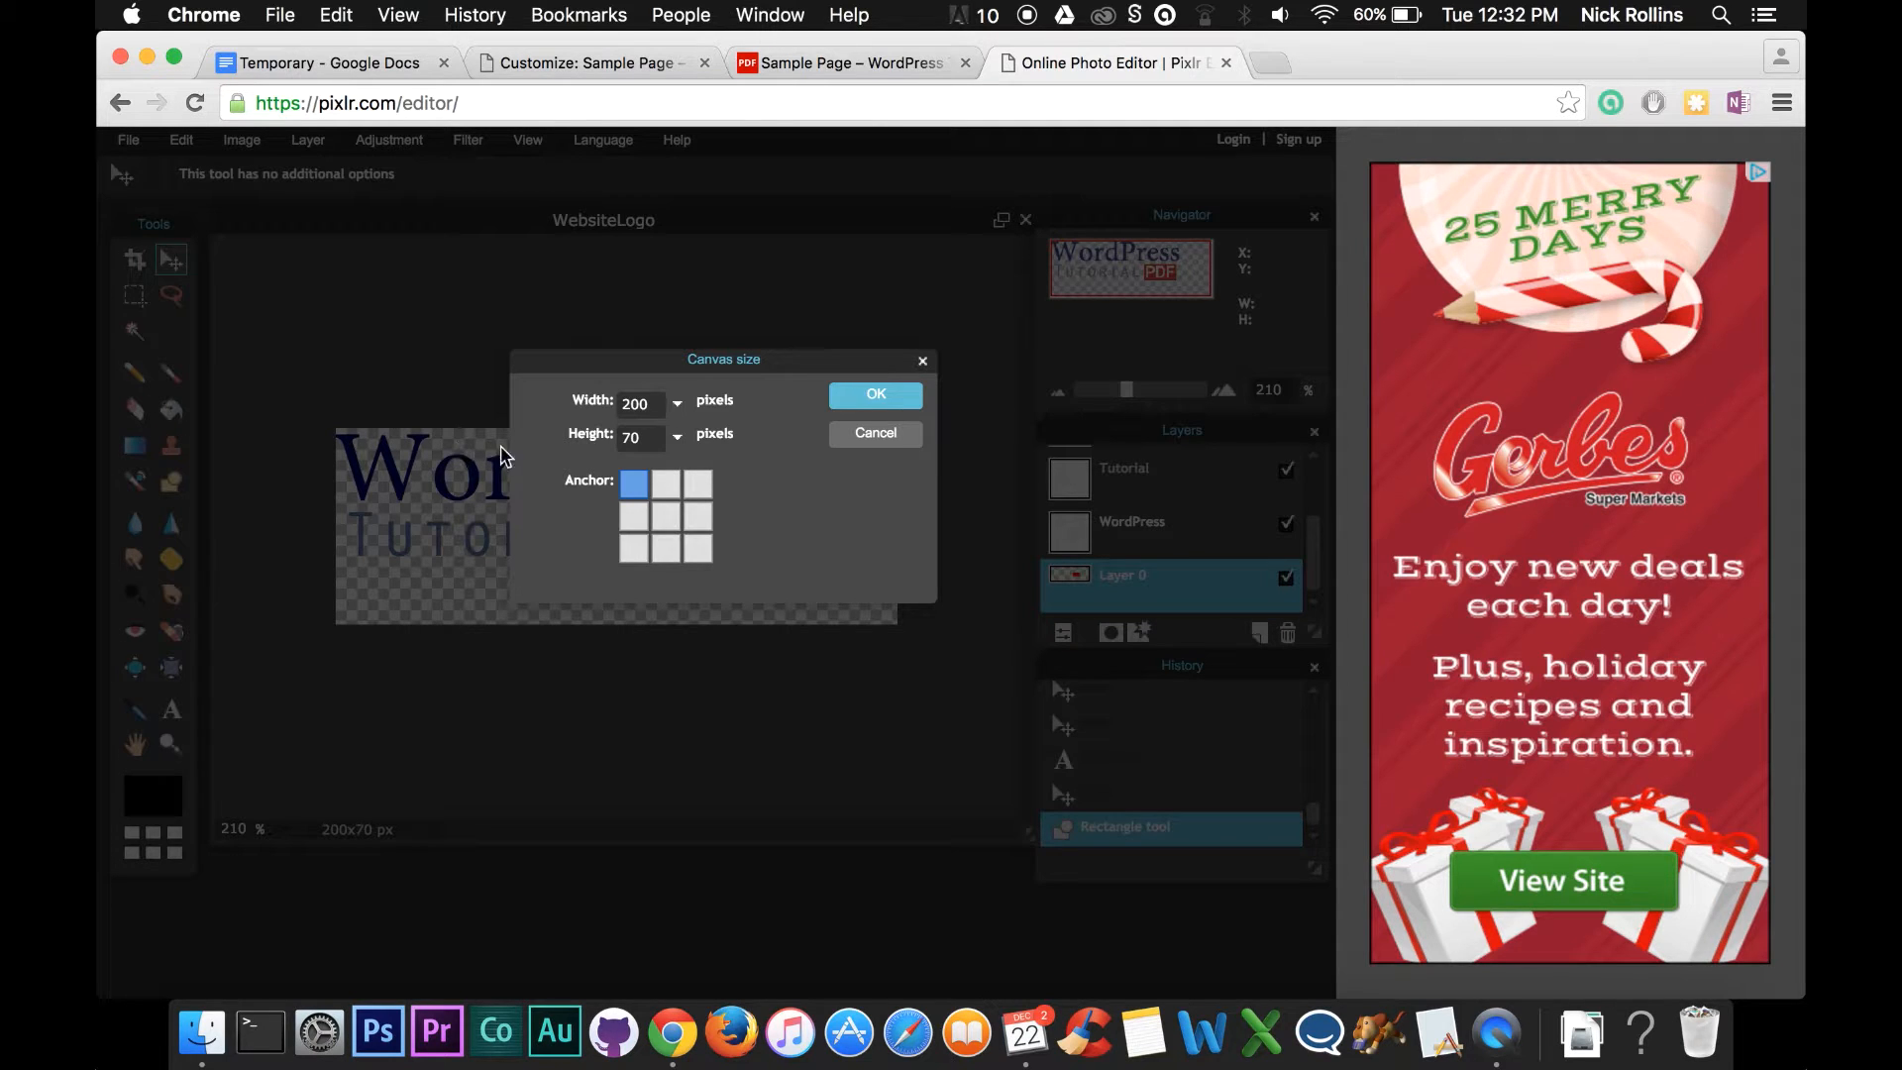
pyautogui.moveTo(762, 368); pyautogui.dragTo(768, 681)
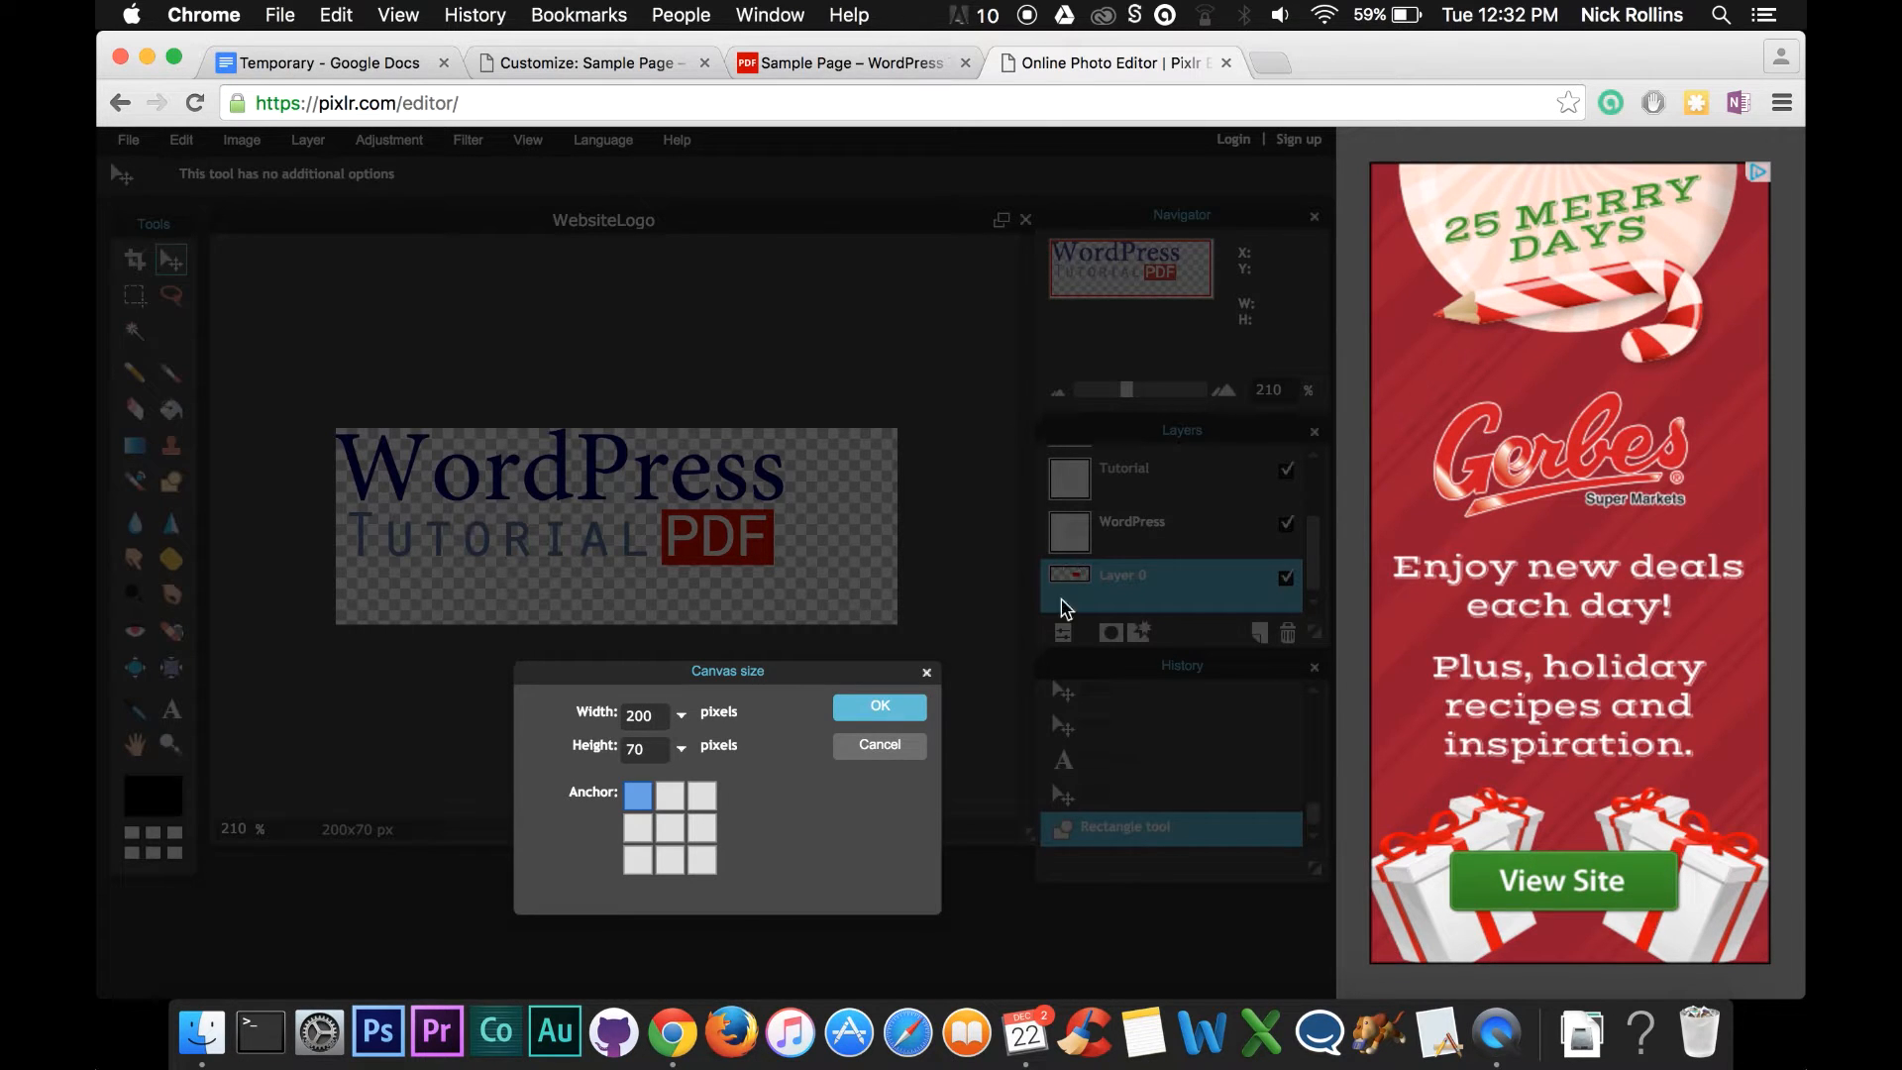
pyautogui.moveTo(743, 680); pyautogui.dragTo(773, 597)
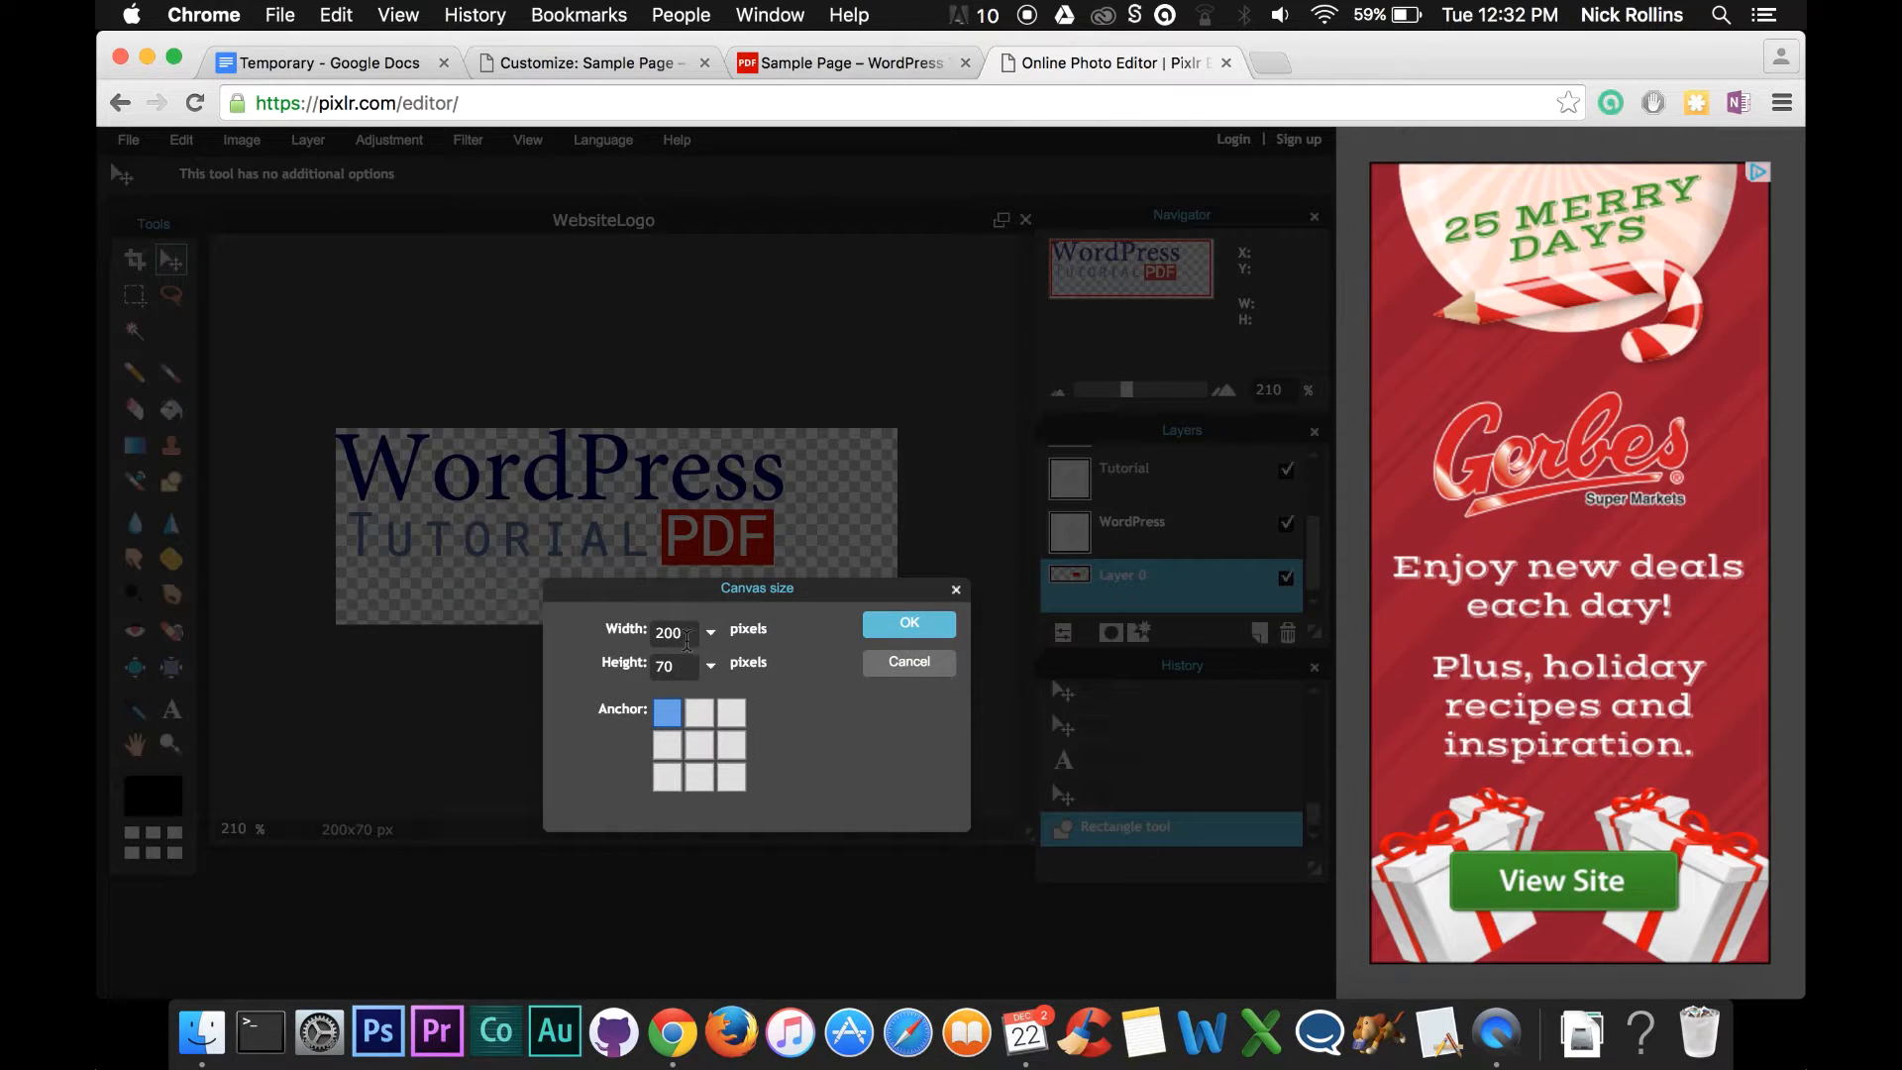
pyautogui.moveTo(688, 640); pyautogui.dragTo(647, 642)
pyautogui.write('30')
pyautogui.click(909, 624)
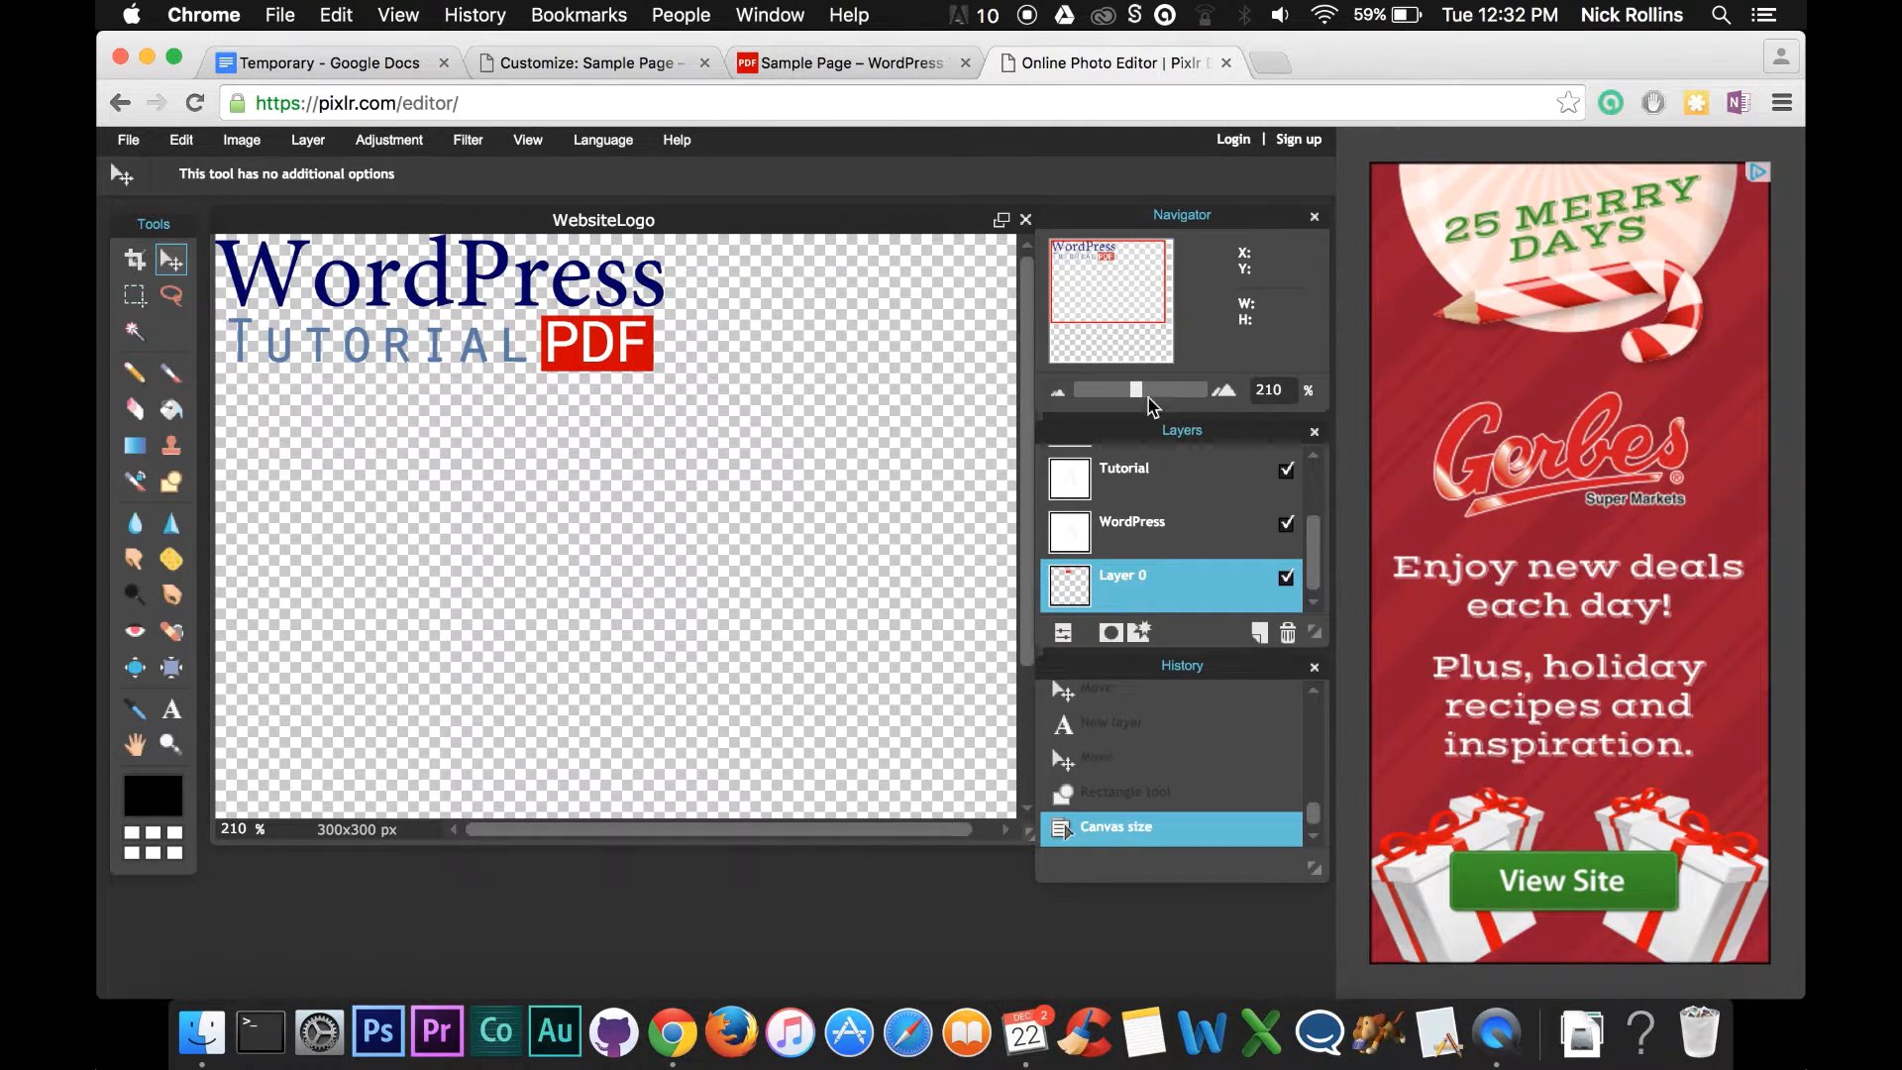
pyautogui.moveTo(1139, 394); pyautogui.dragTo(1117, 398)
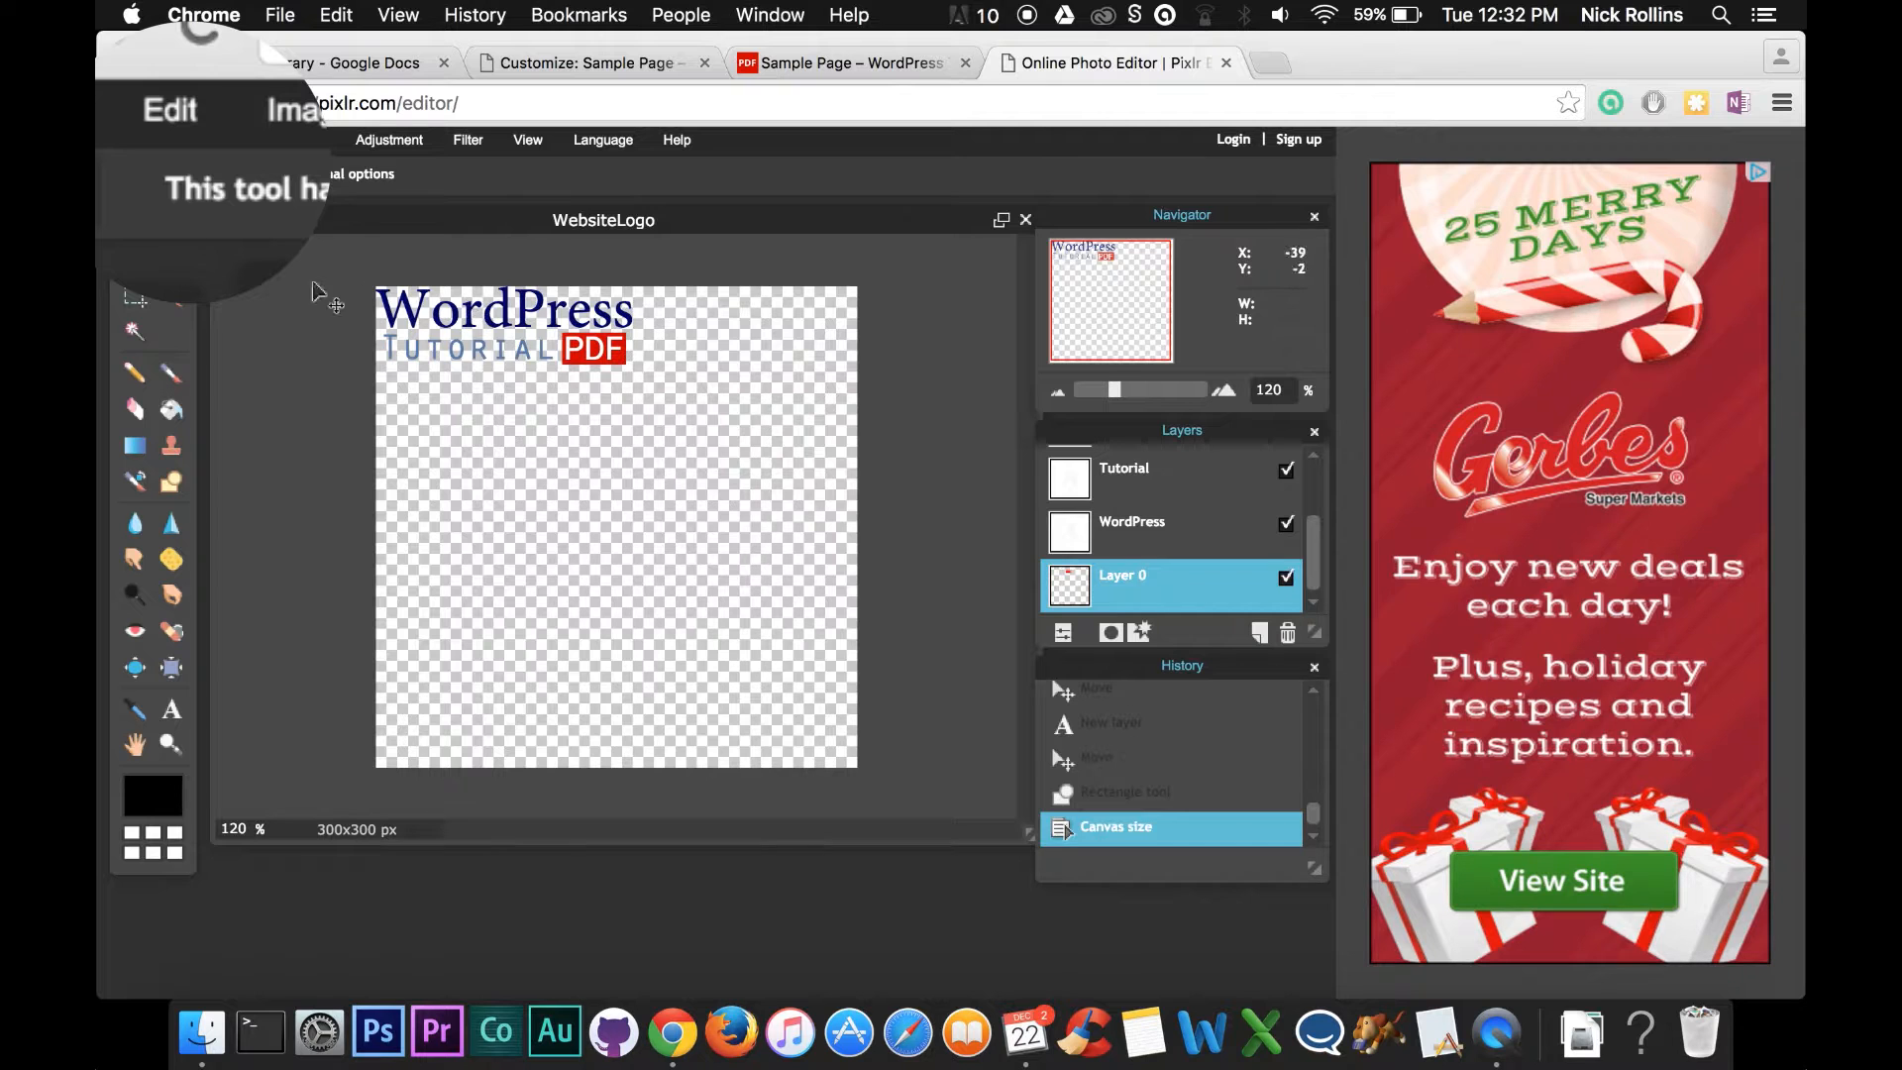
# Undo the canvas size change.
pyautogui.click(166, 129)
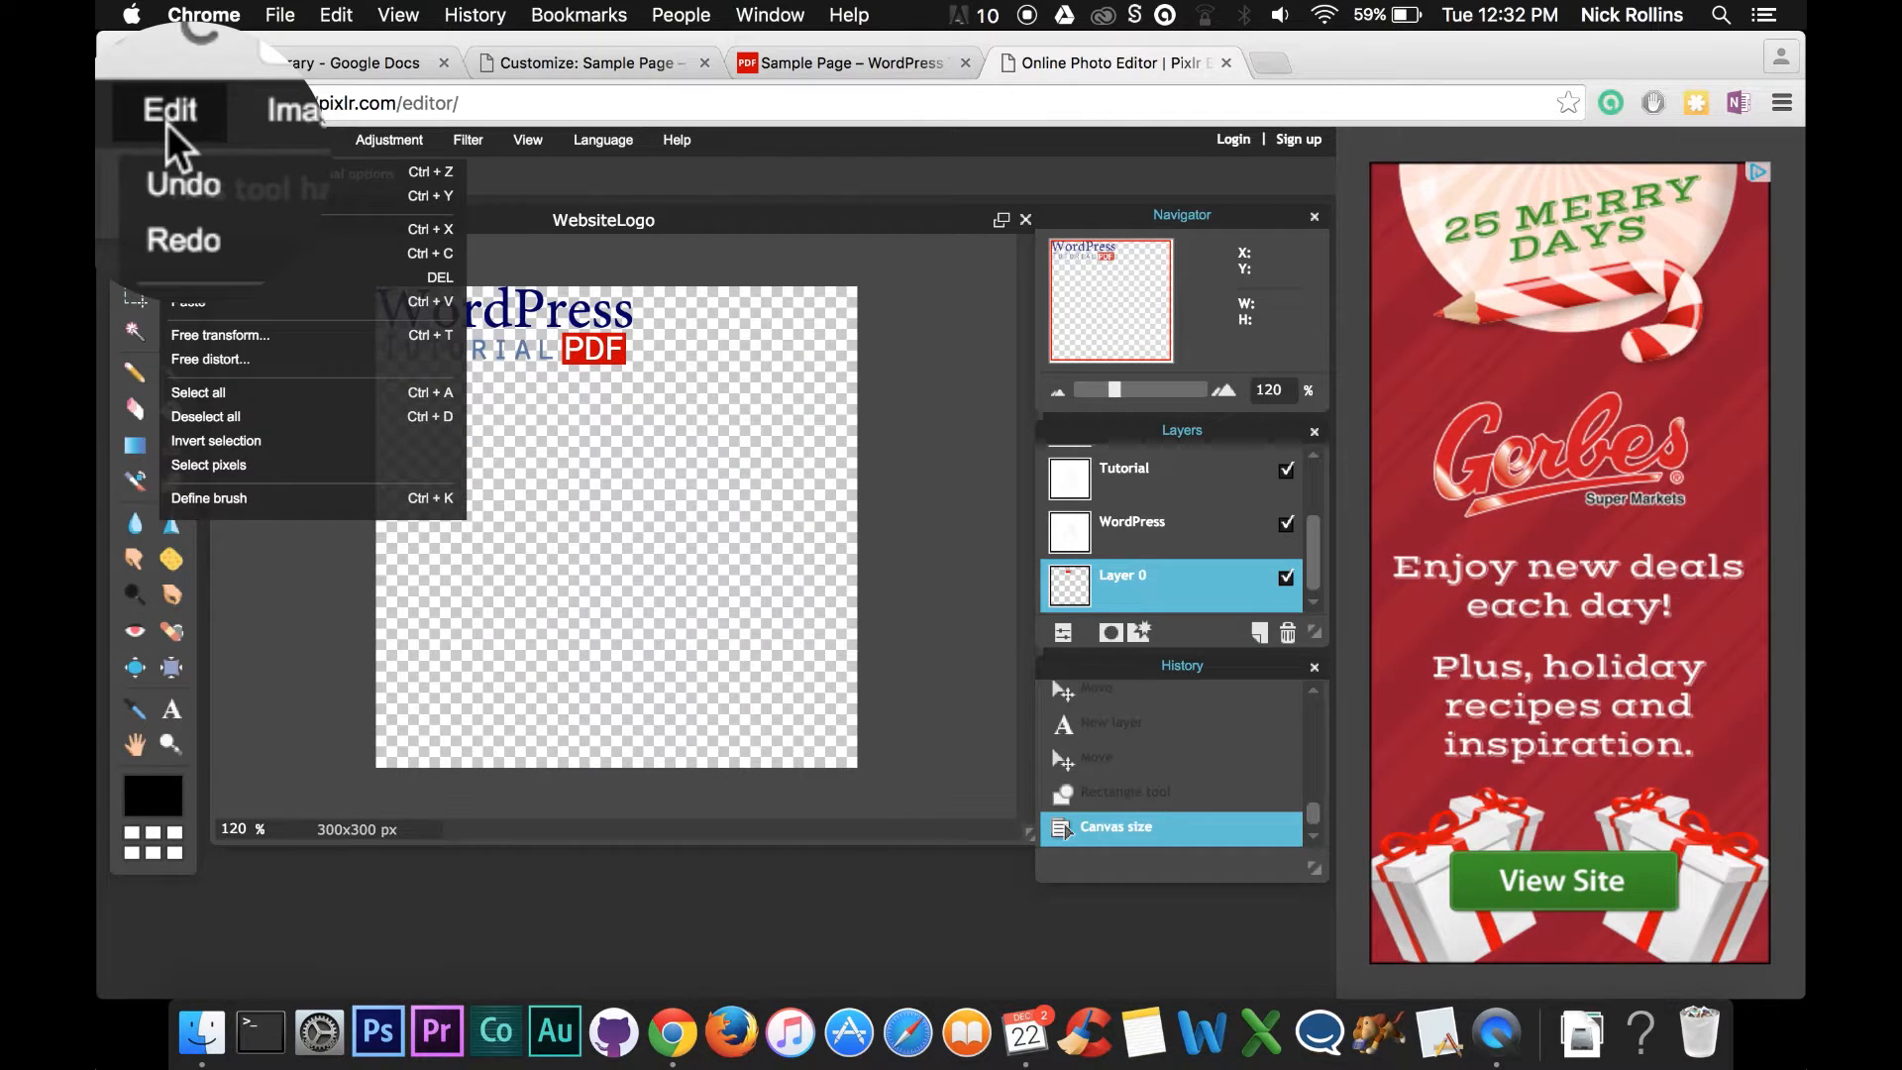
pyautogui.click(255, 177)
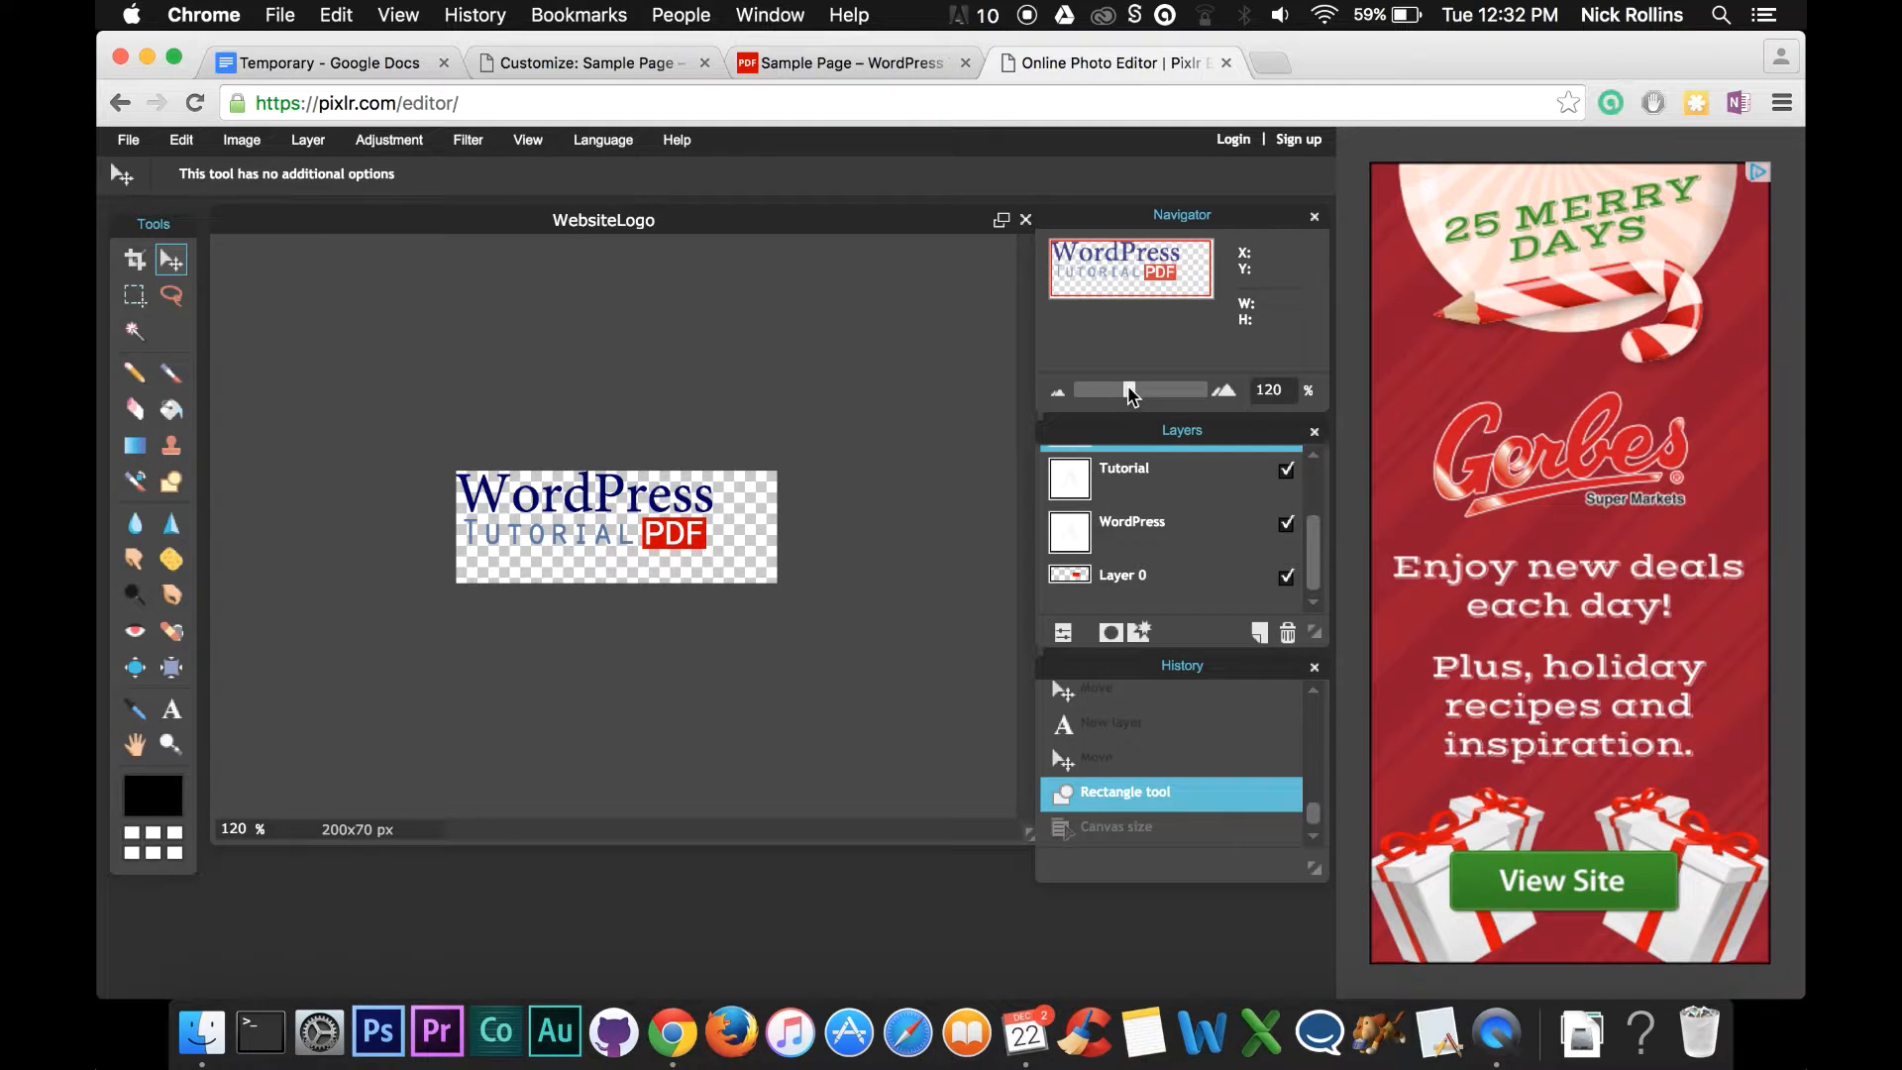
pyautogui.moveTo(1131, 394); pyautogui.dragTo(1136, 392)
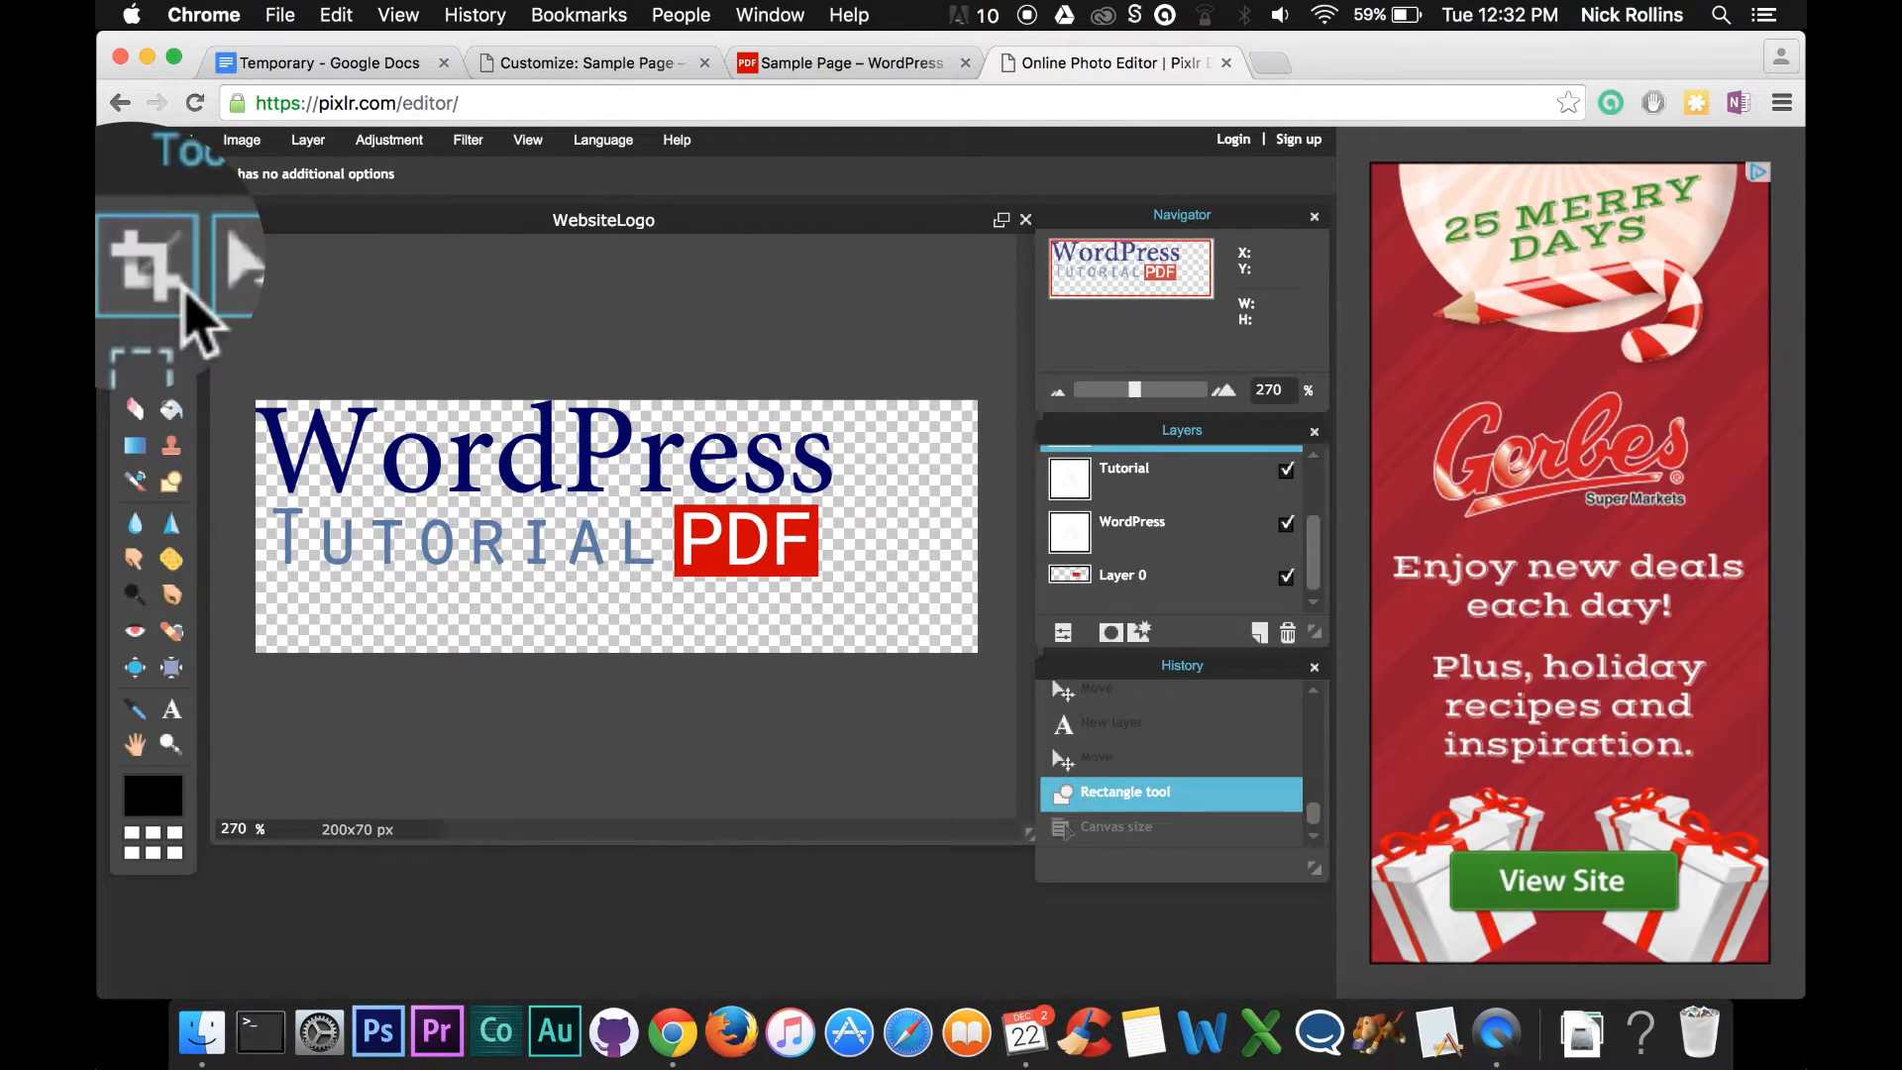
# Crop the image from its upper-left corner (0, 0) to the lower-right edge of the logo artwork, about 160 x 48 pixels.
pyautogui.click(186, 289)
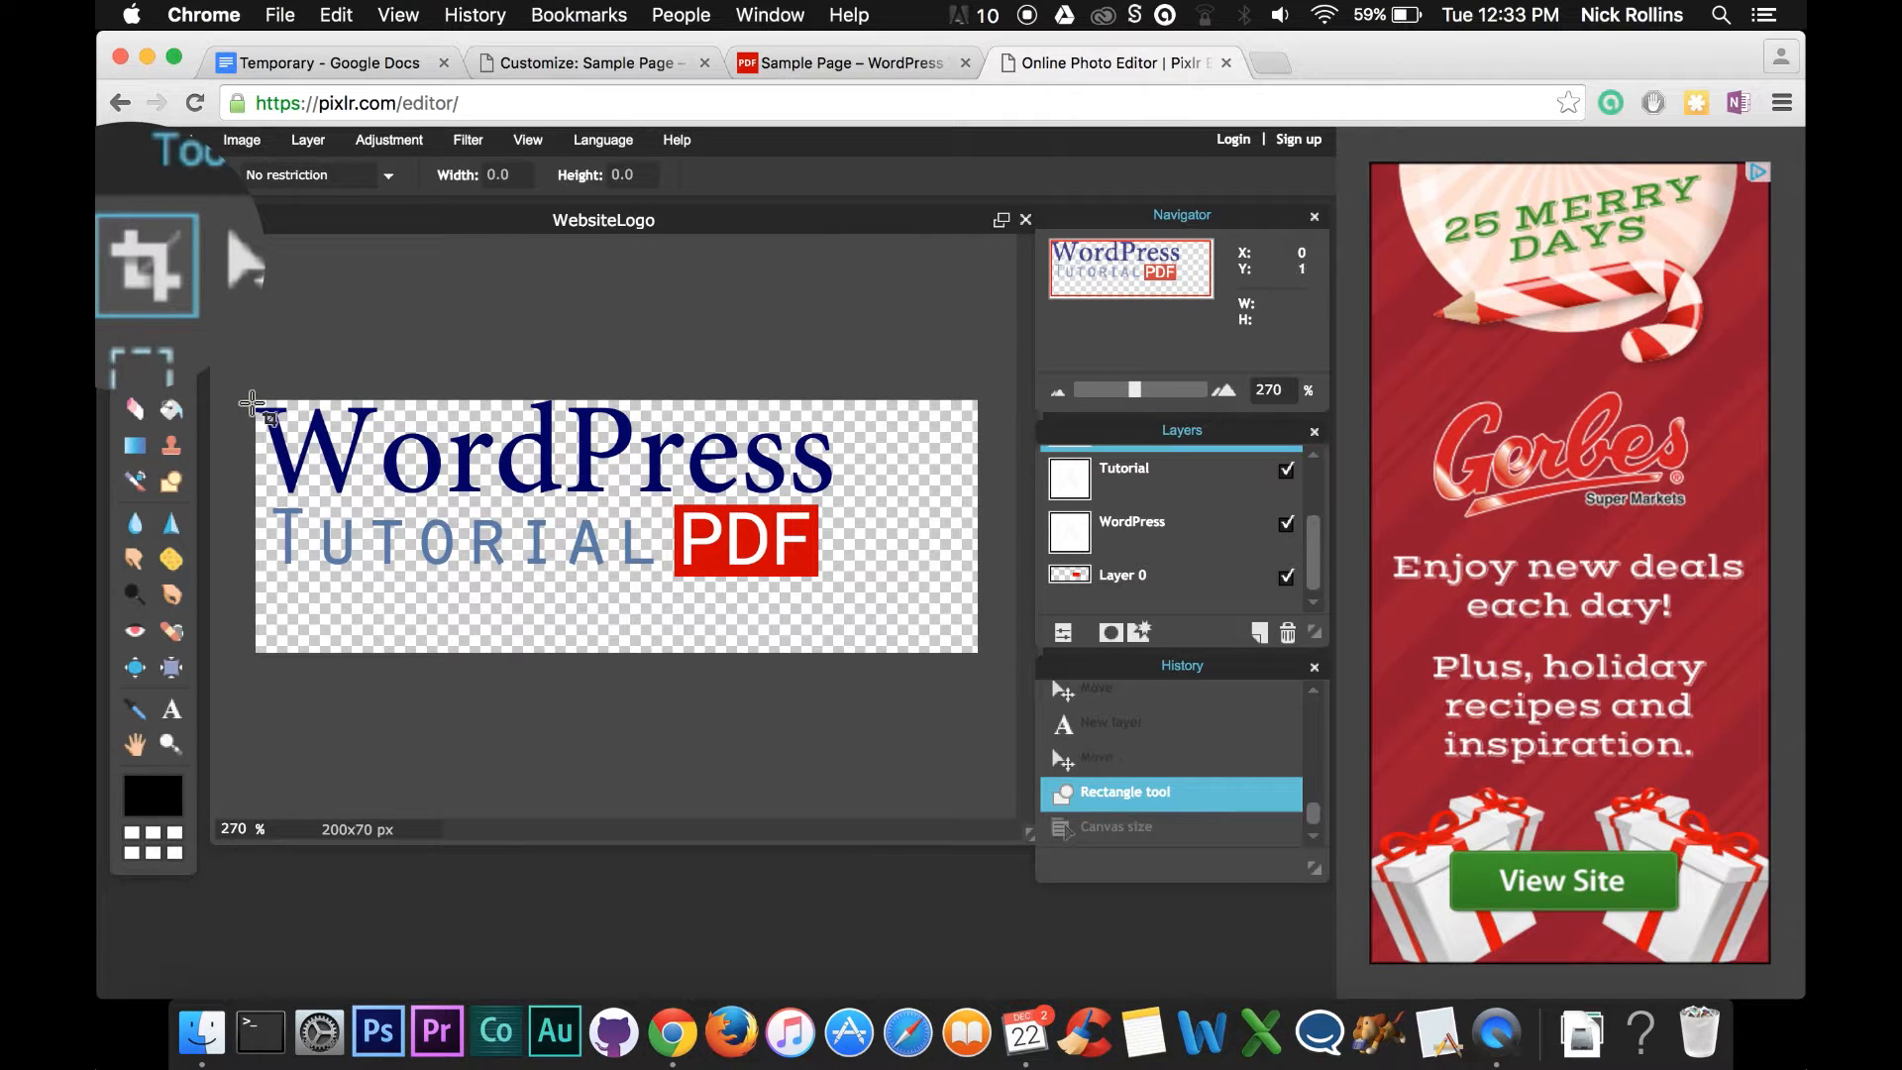
pyautogui.moveTo(252, 403); pyautogui.dragTo(272, 438)
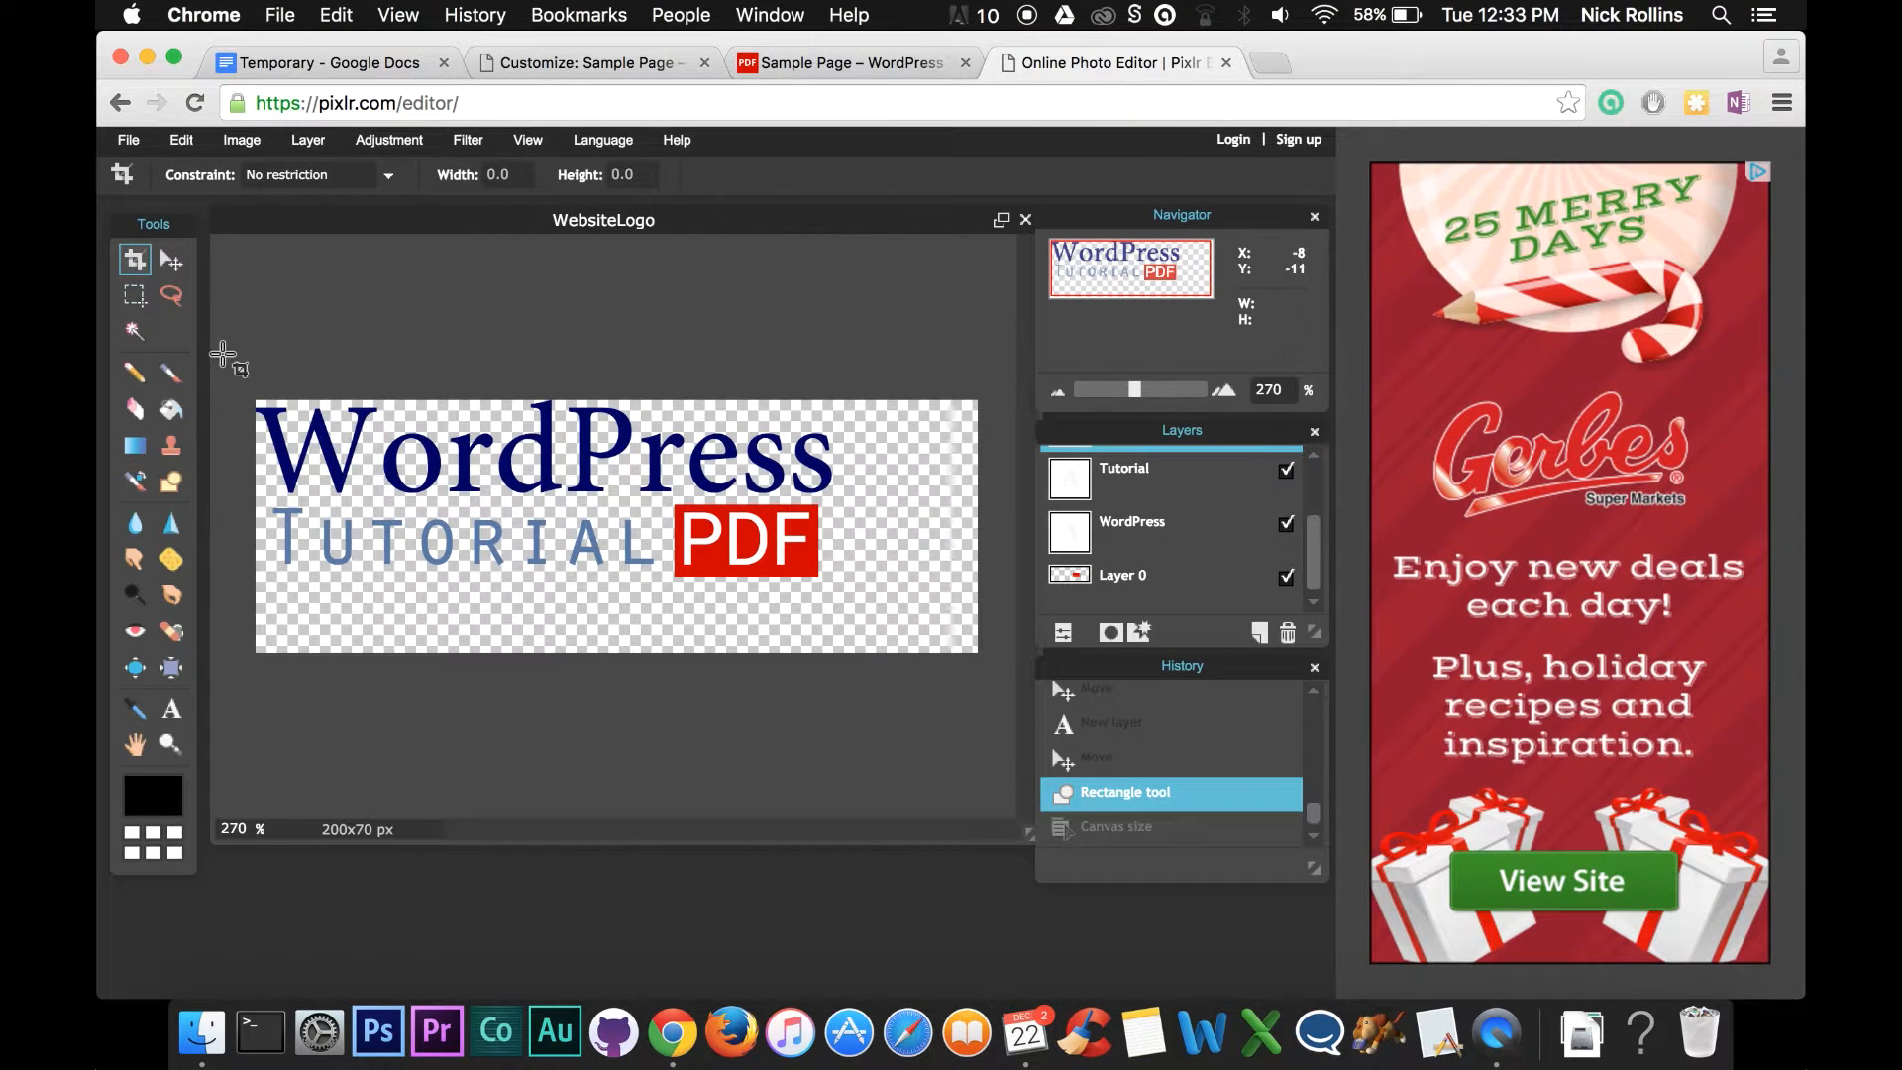
pyautogui.click(171, 262)
pyautogui.click(134, 262)
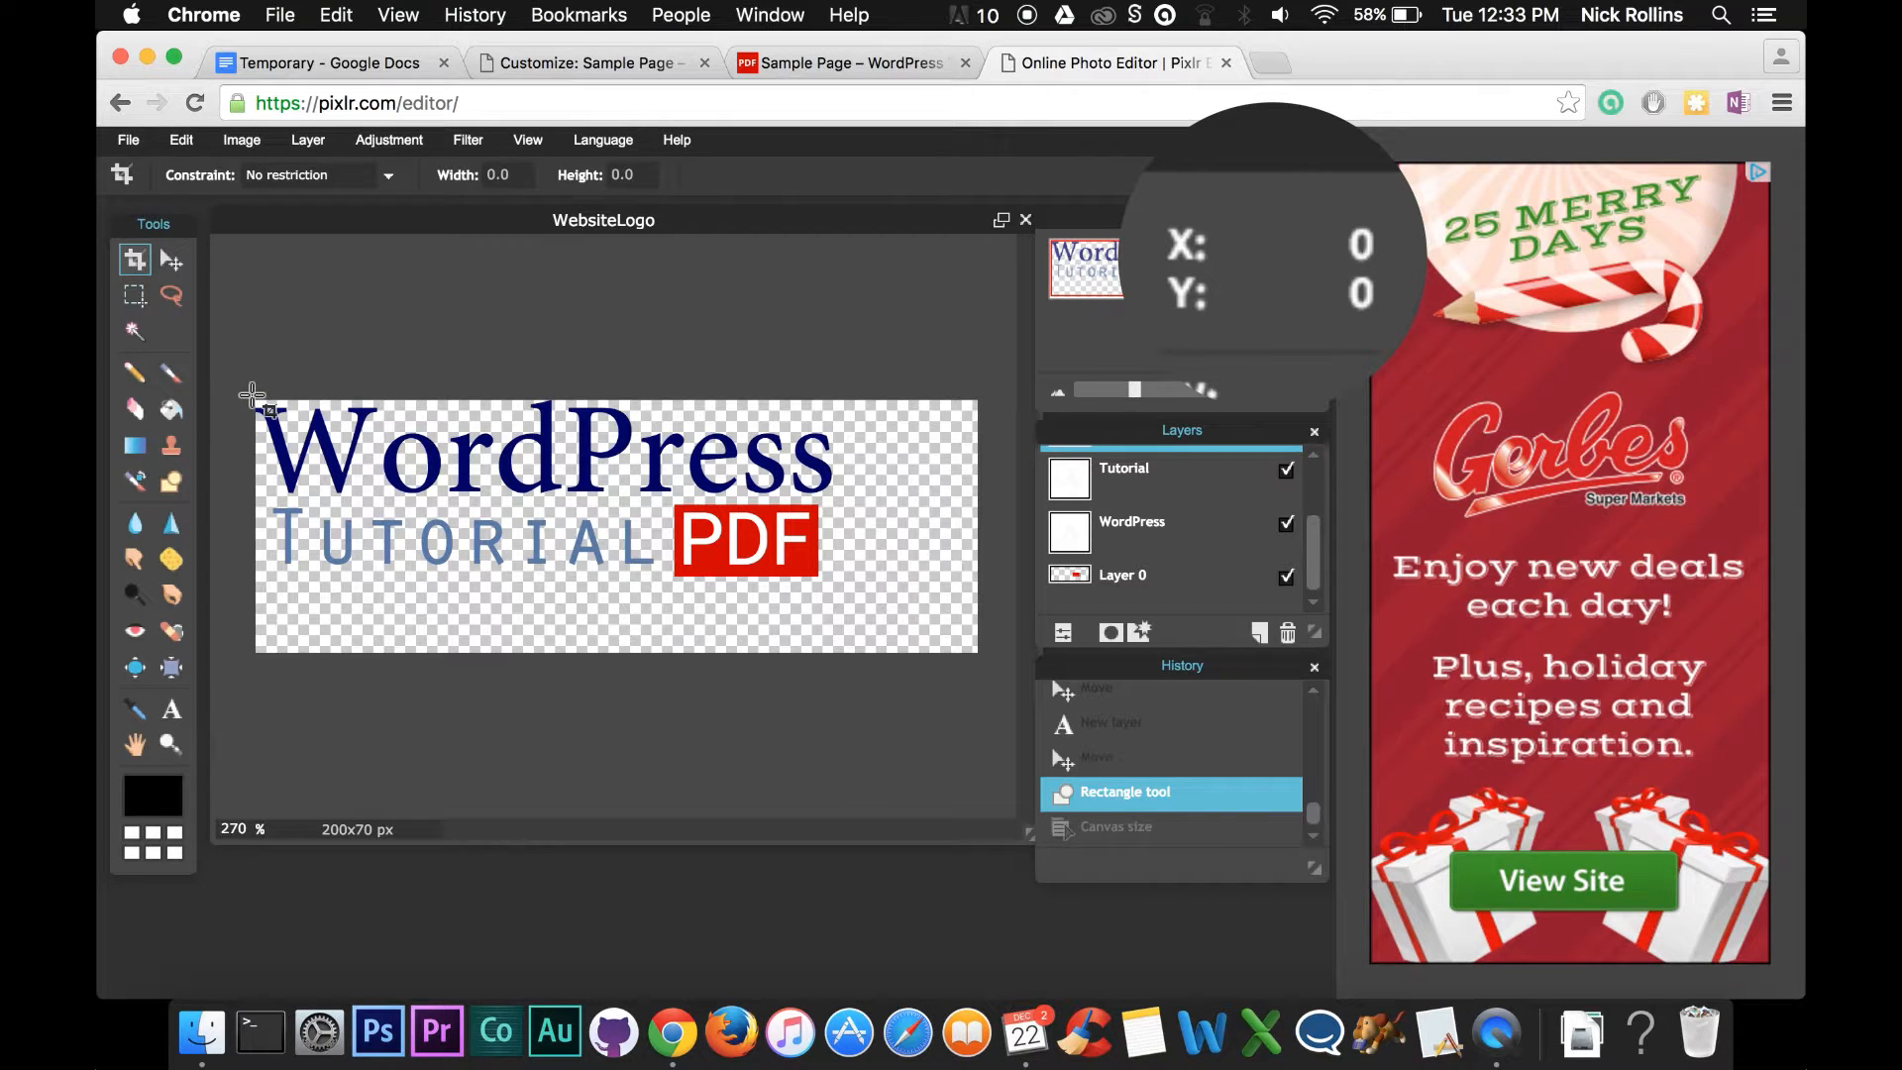
pyautogui.moveTo(255, 401); pyautogui.dragTo(832, 575)
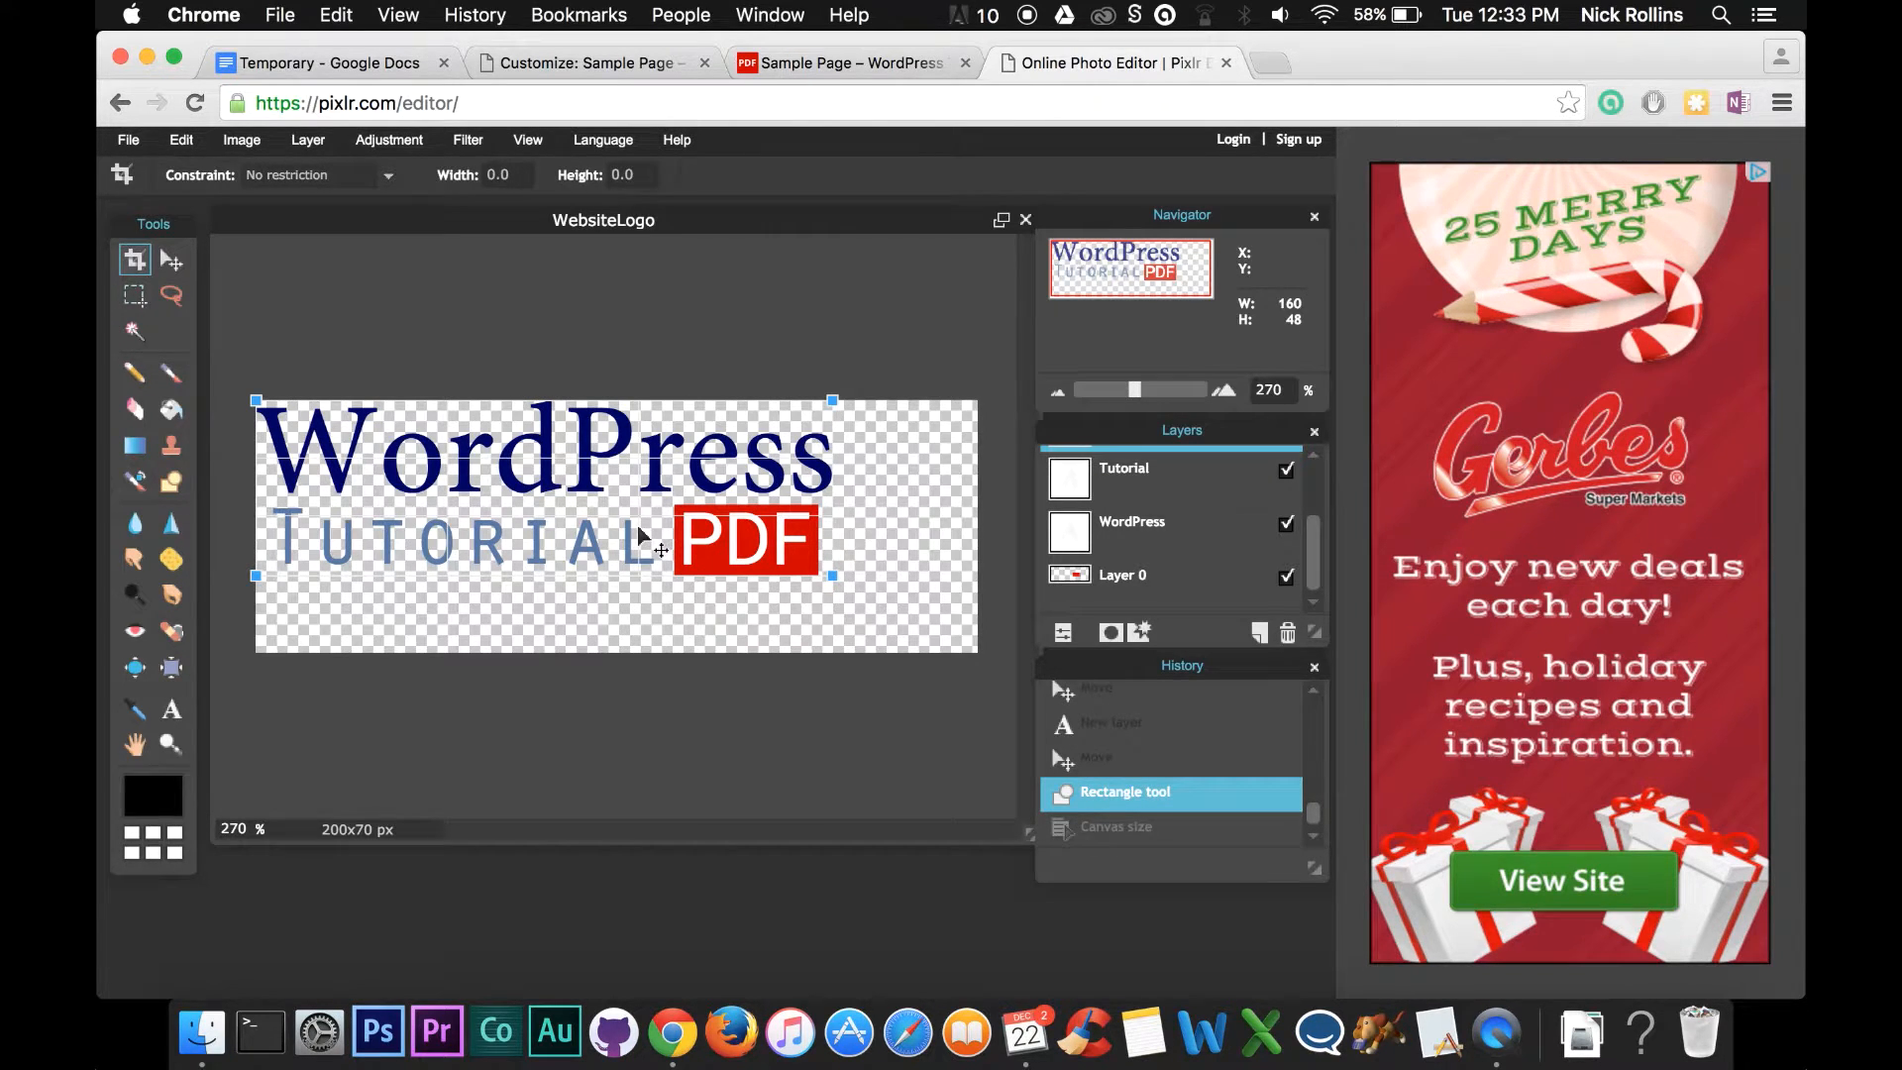
pyautogui.press('Return')
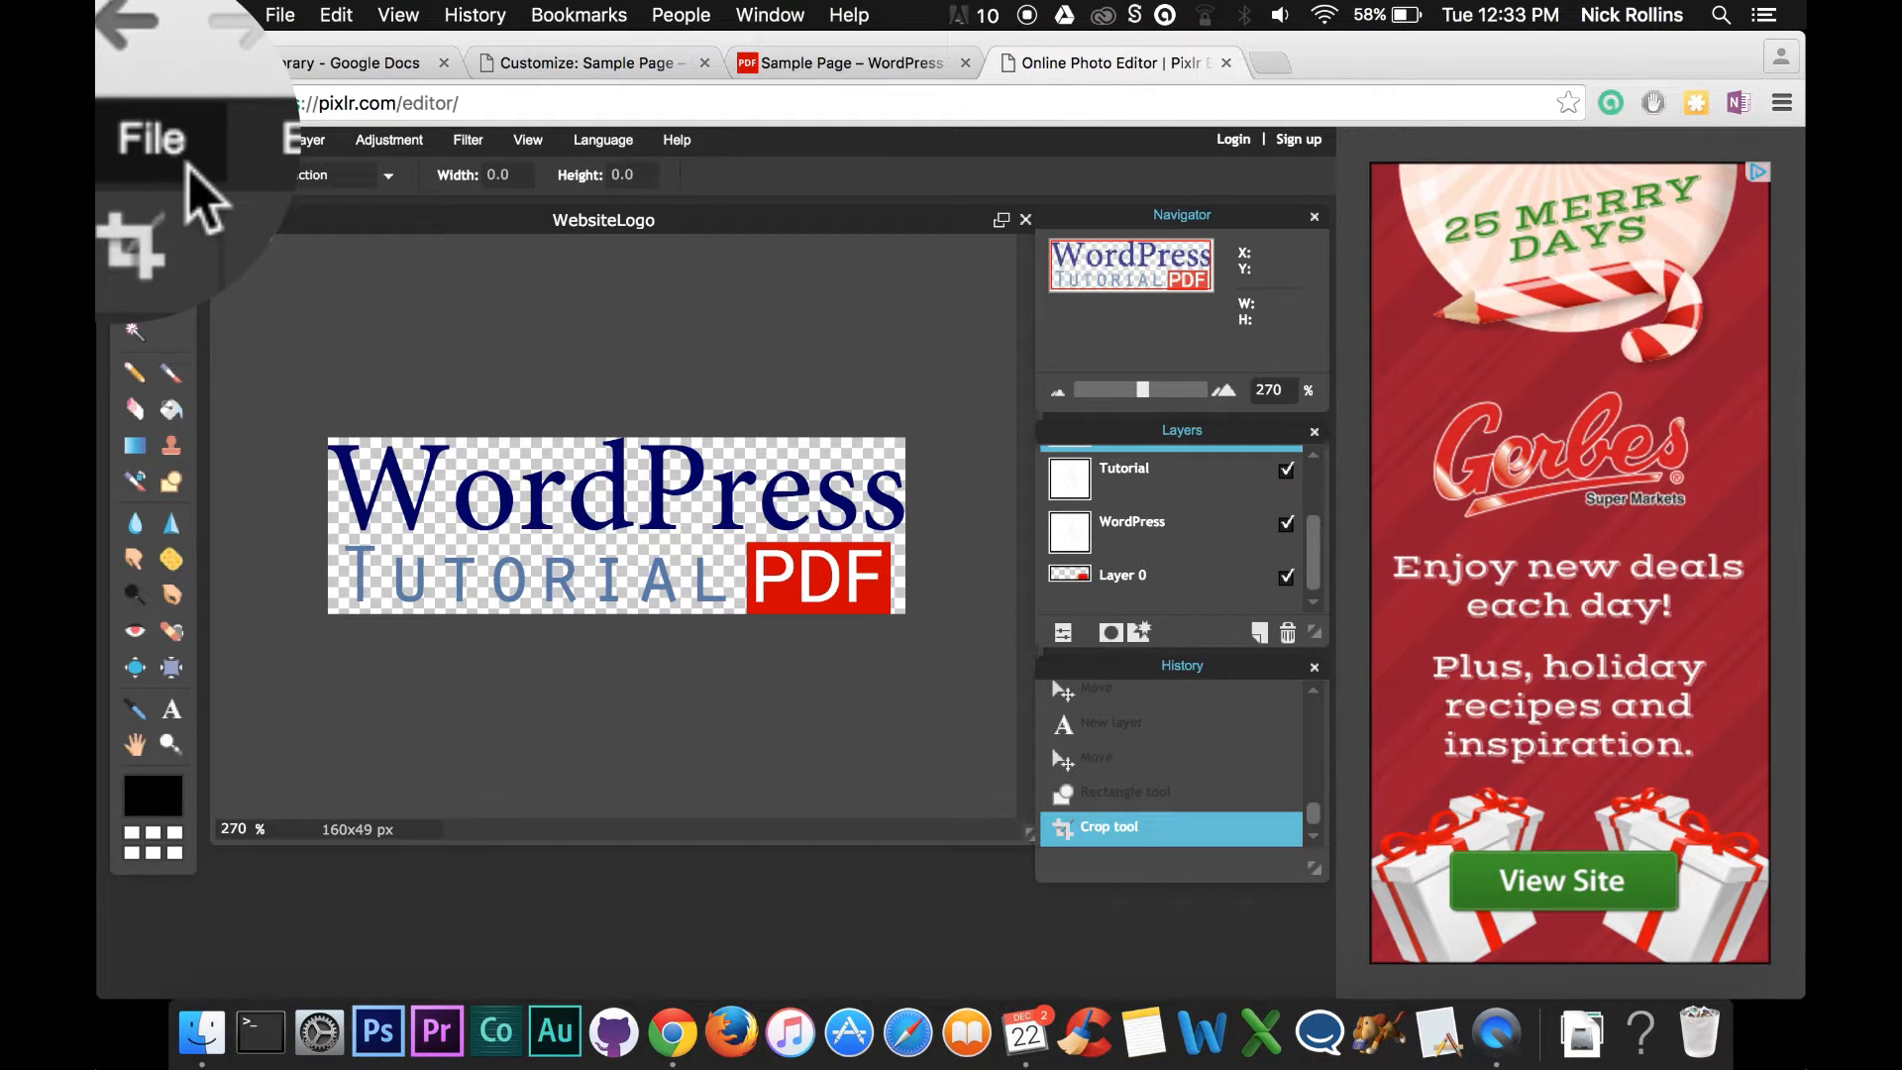
# Save the image to the Desktop as WebsiteLogo in PNG (Transparent, full quality) format.
pyautogui.click(154, 140)
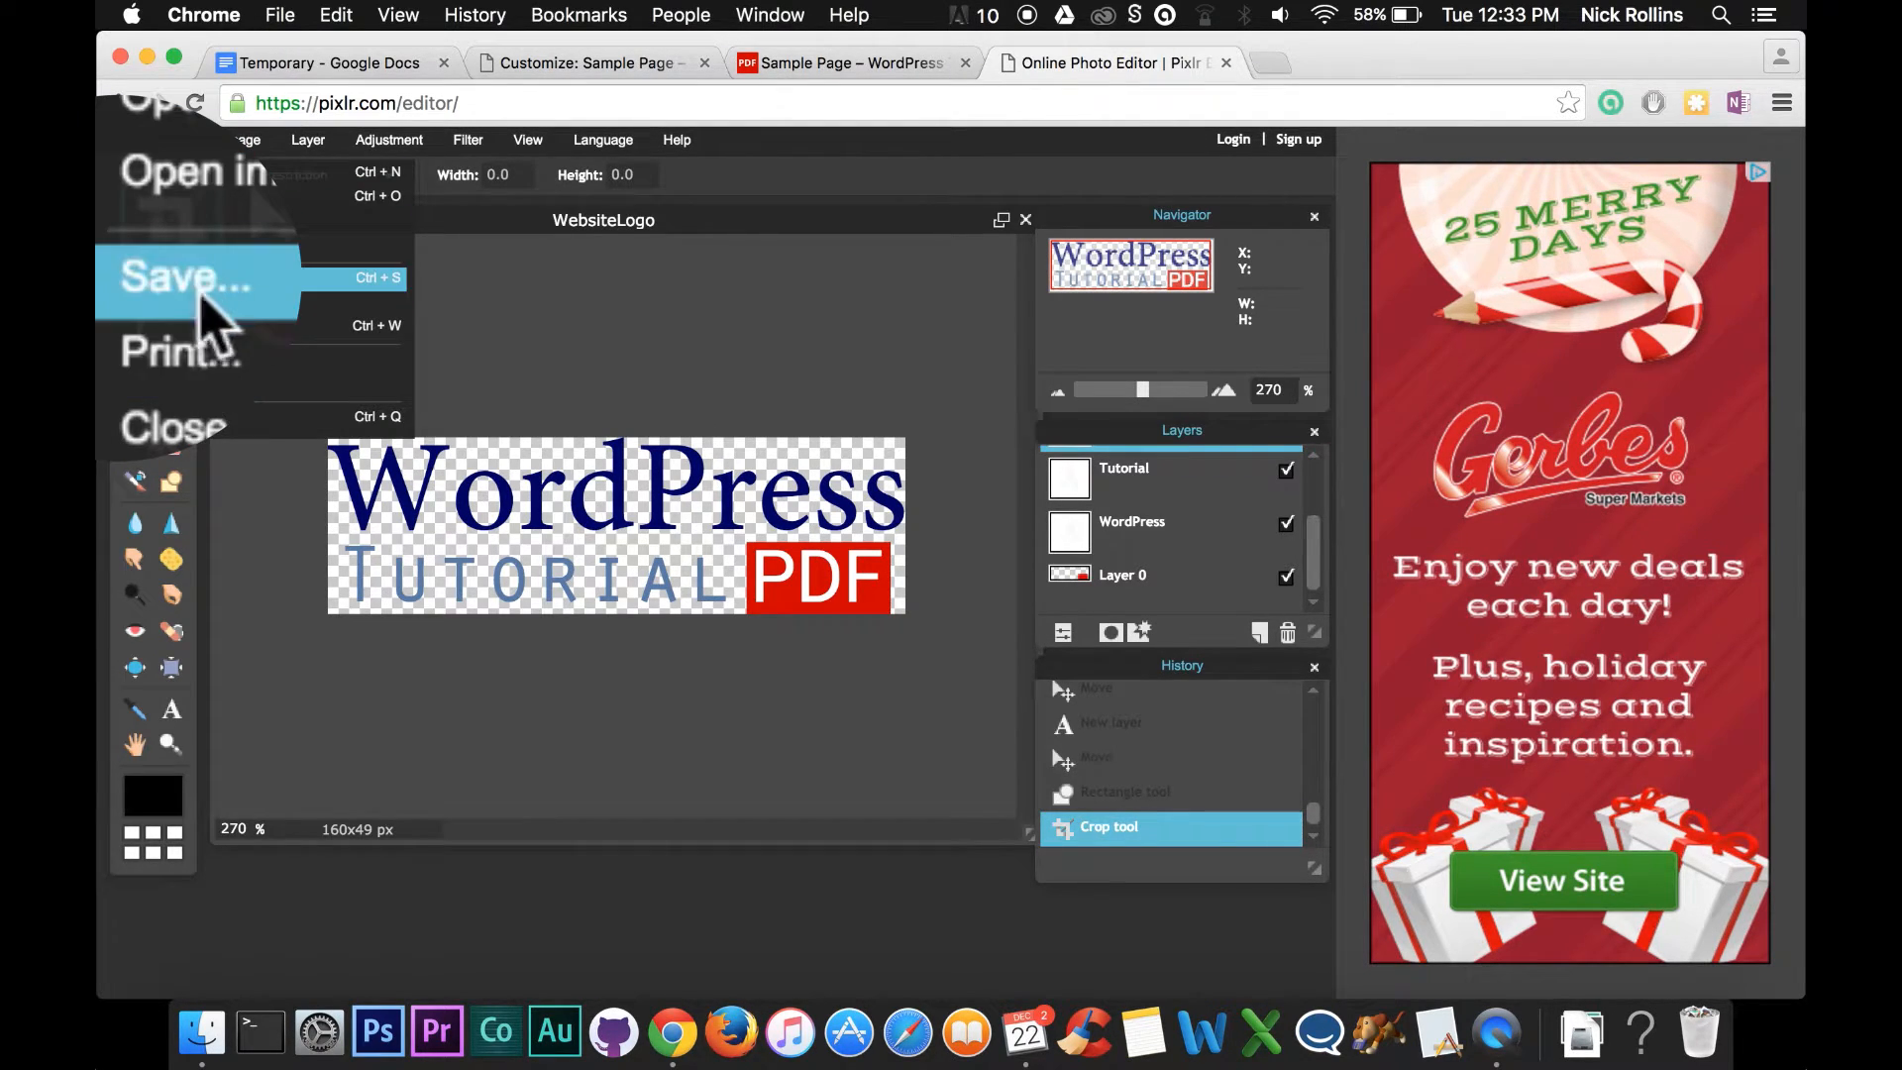
pyautogui.click(198, 278)
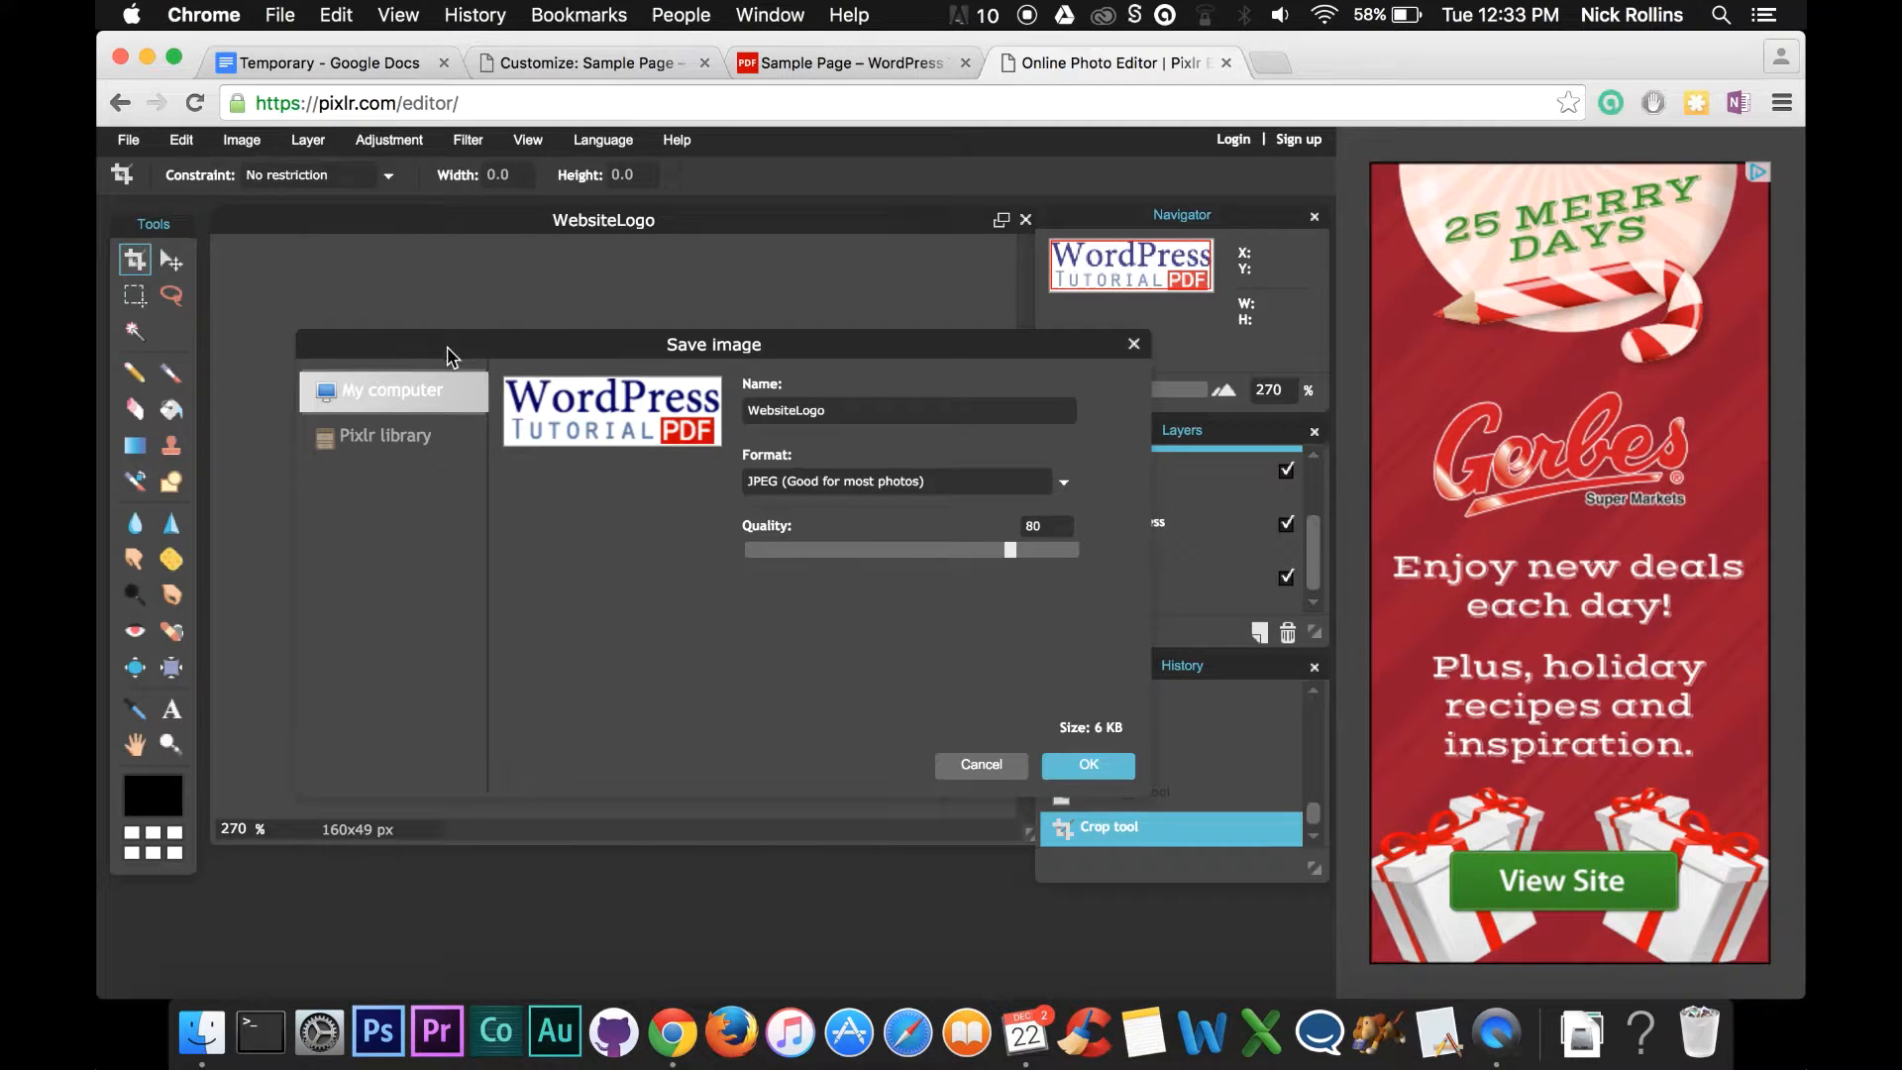
pyautogui.moveTo(459, 351); pyautogui.dragTo(468, 273)
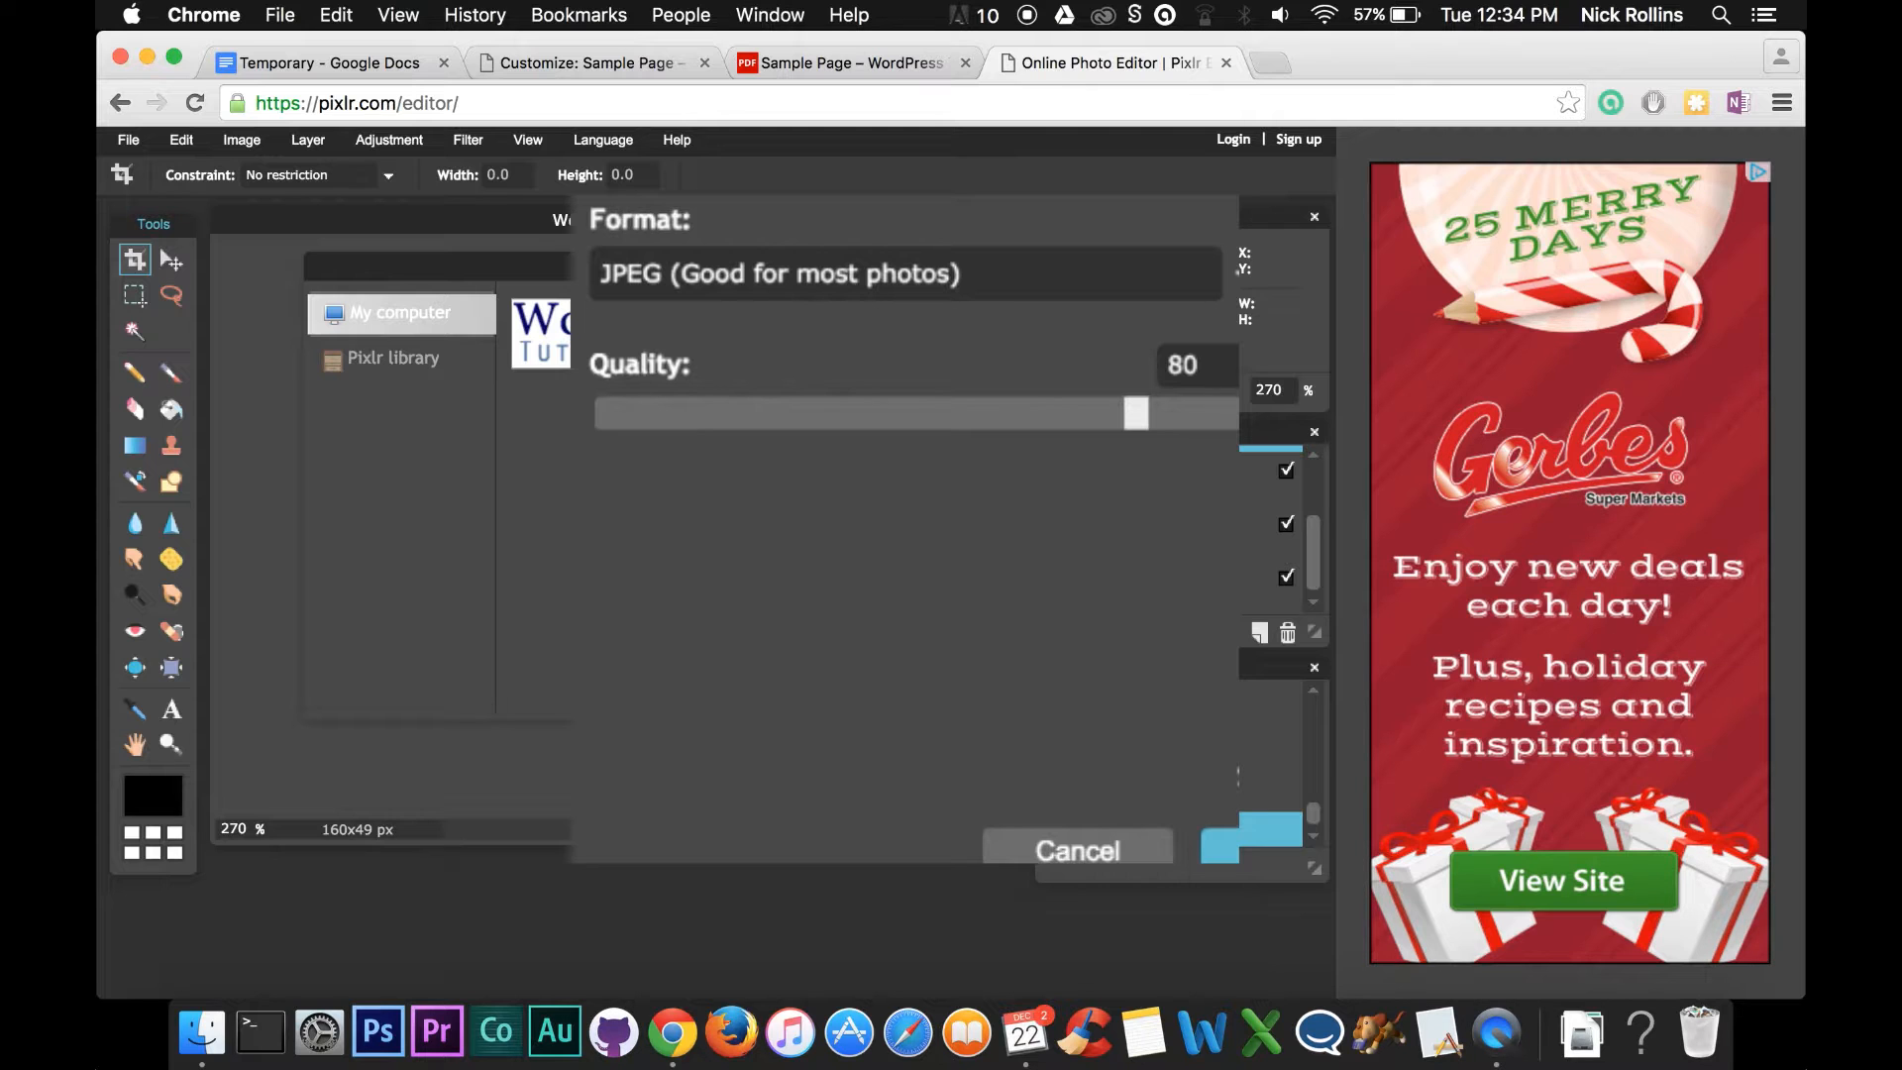
pyautogui.click(905, 273)
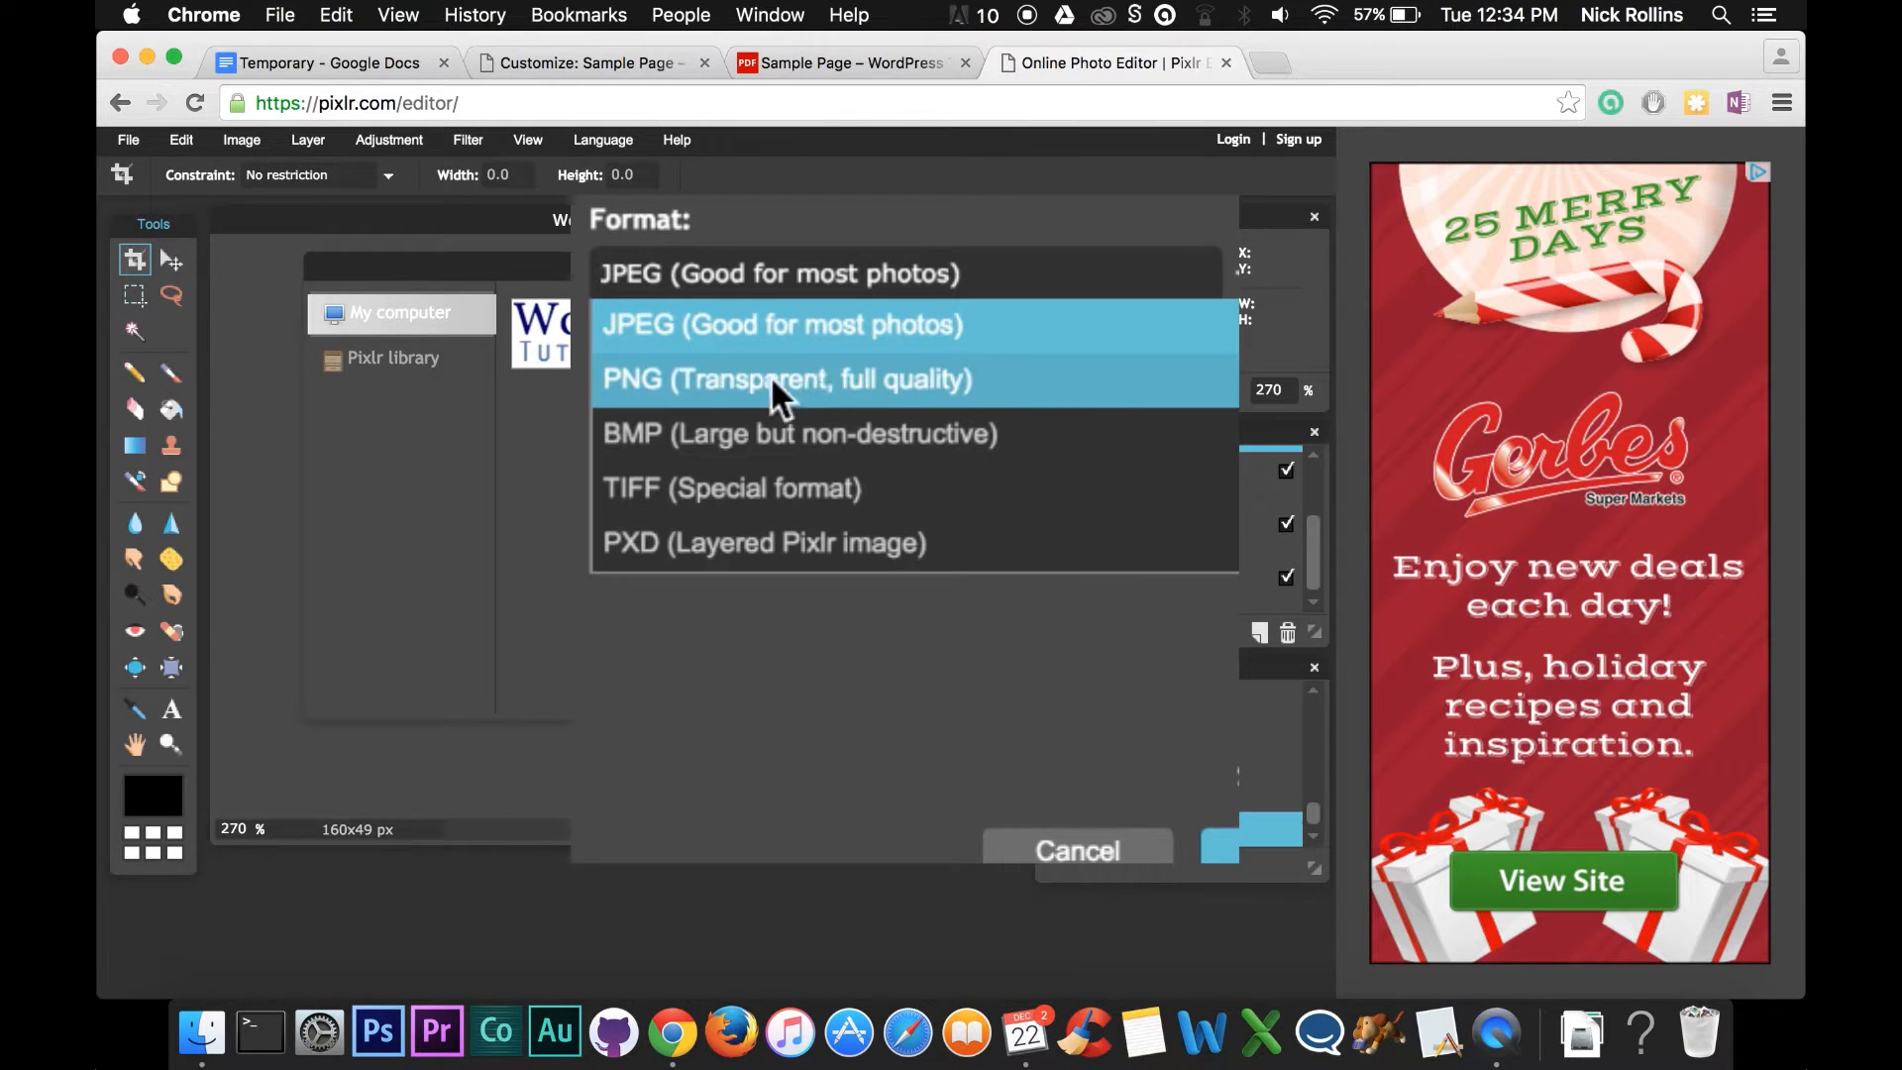
pyautogui.click(710, 378)
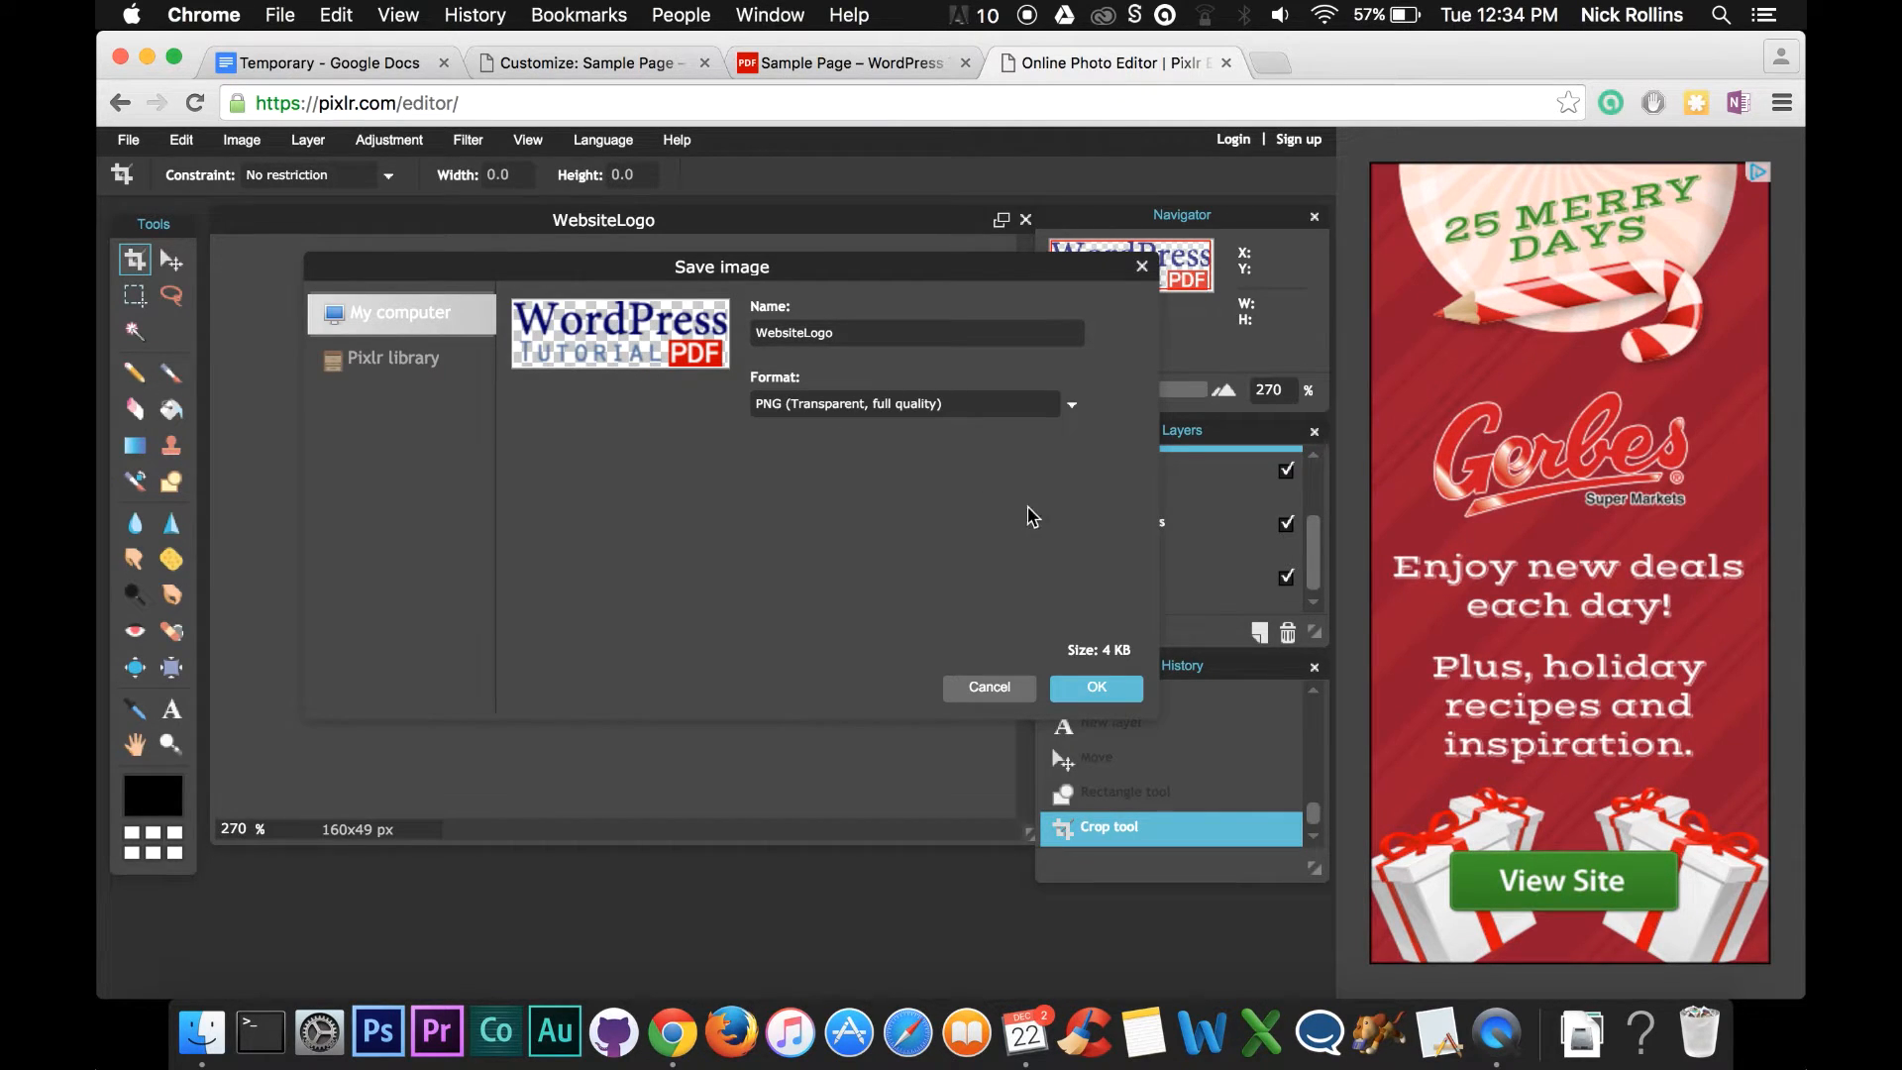
pyautogui.click(1084, 688)
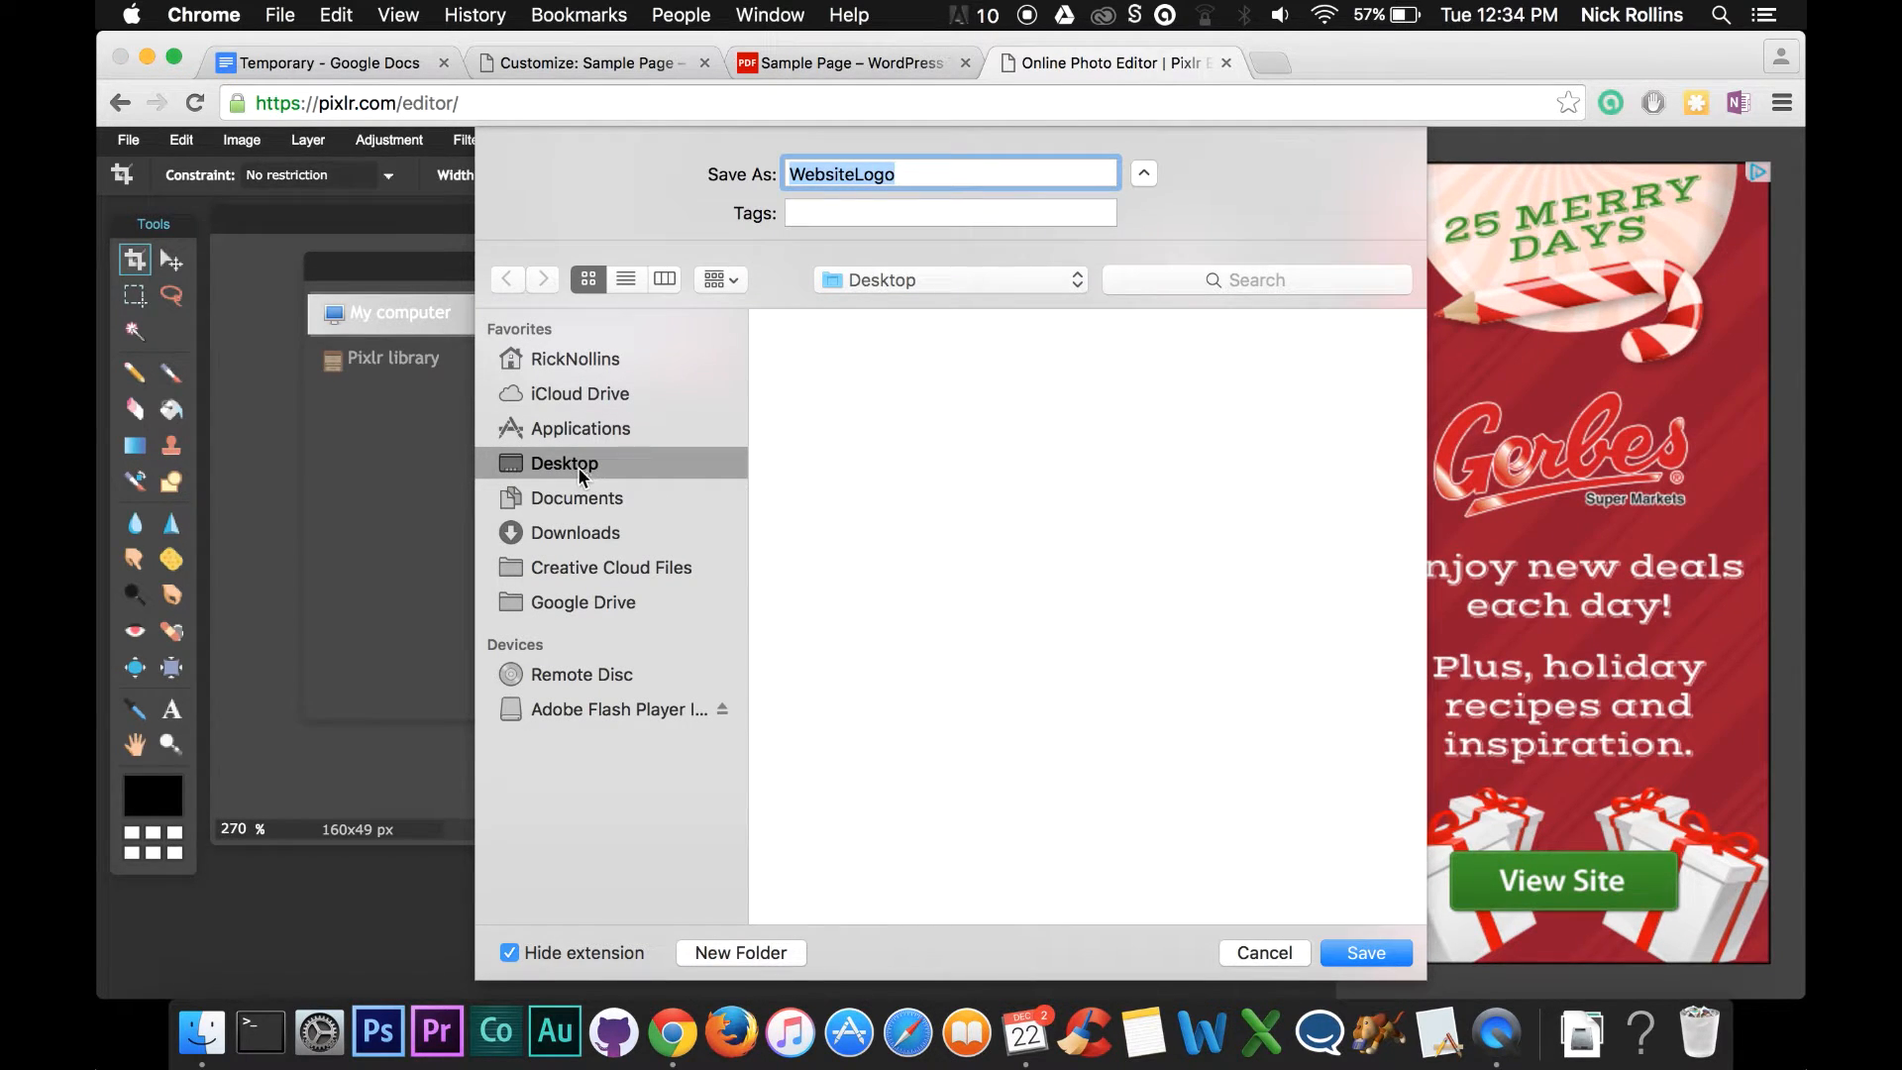
pyautogui.click(1367, 953)
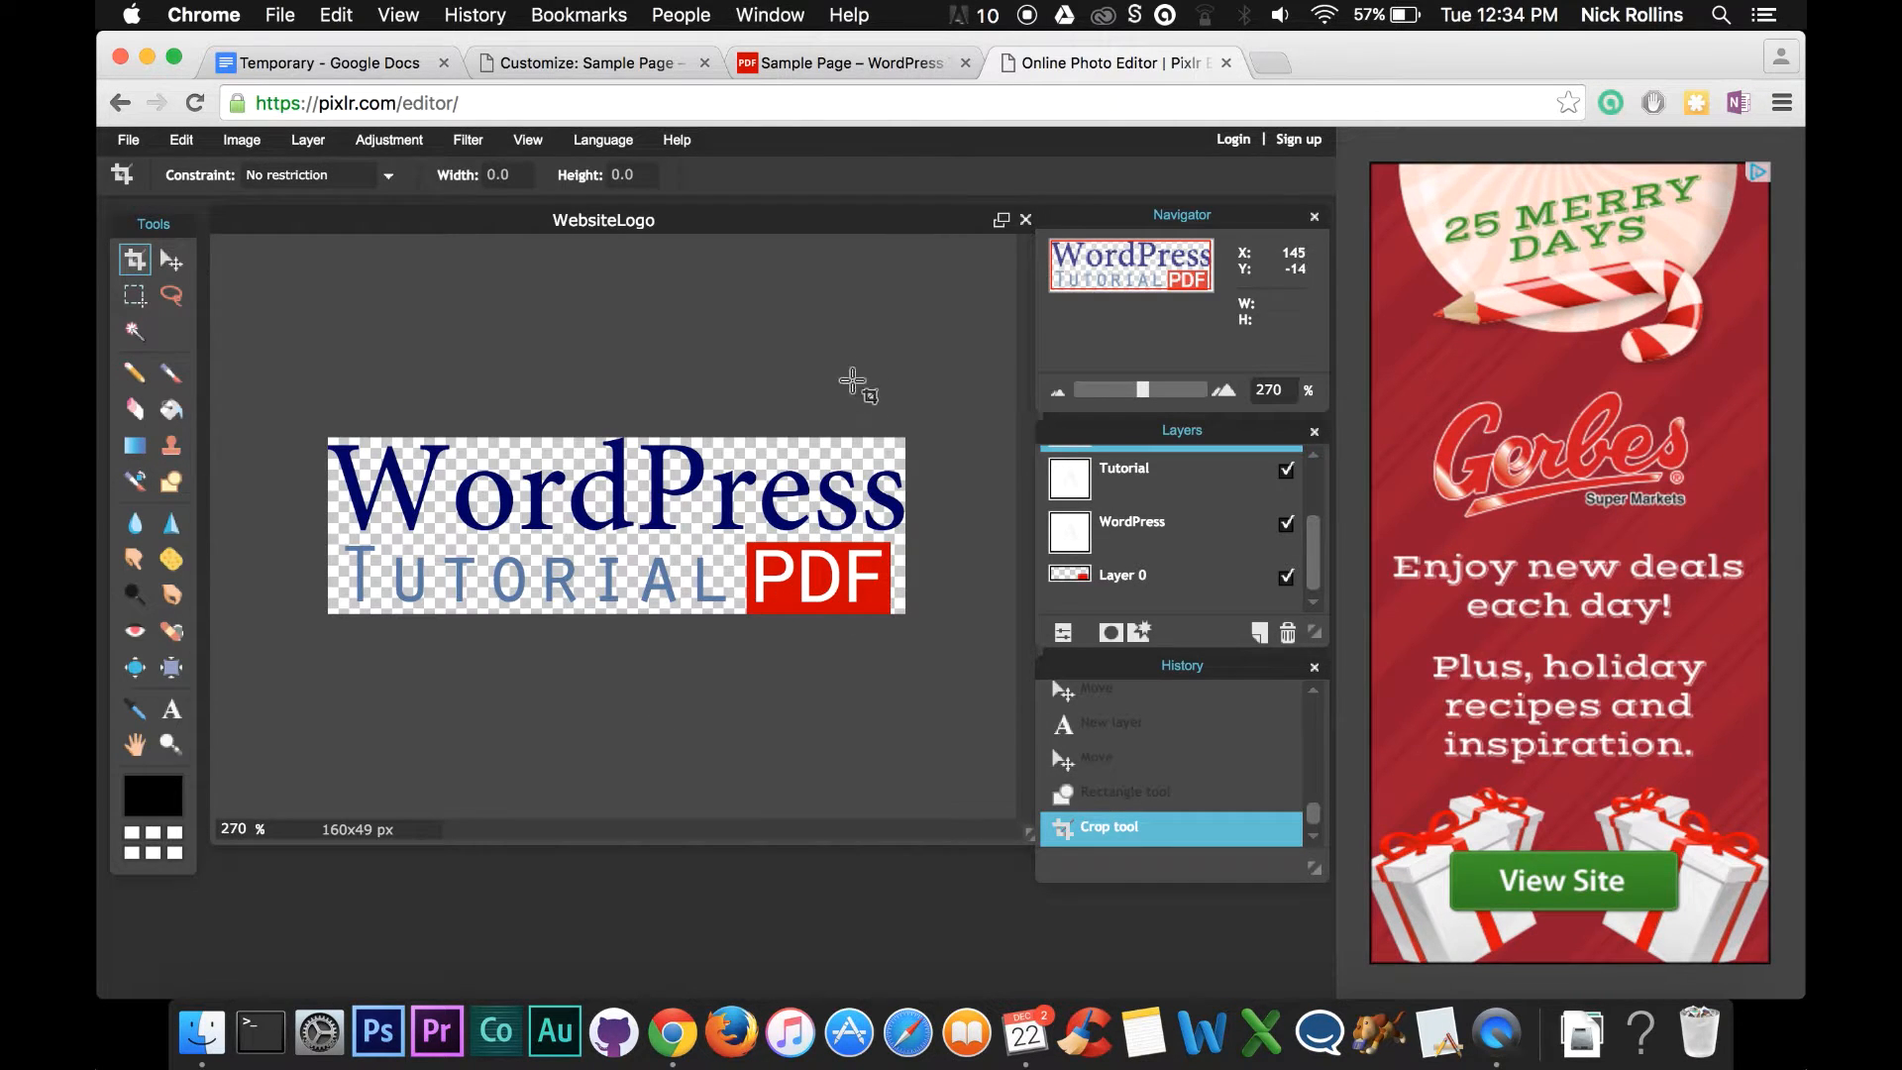
# Switch to the WordPress customizer and open the Header Options of the Travelify Main Options.
pyautogui.click(591, 62)
pyautogui.scroll(1, 428, 335)
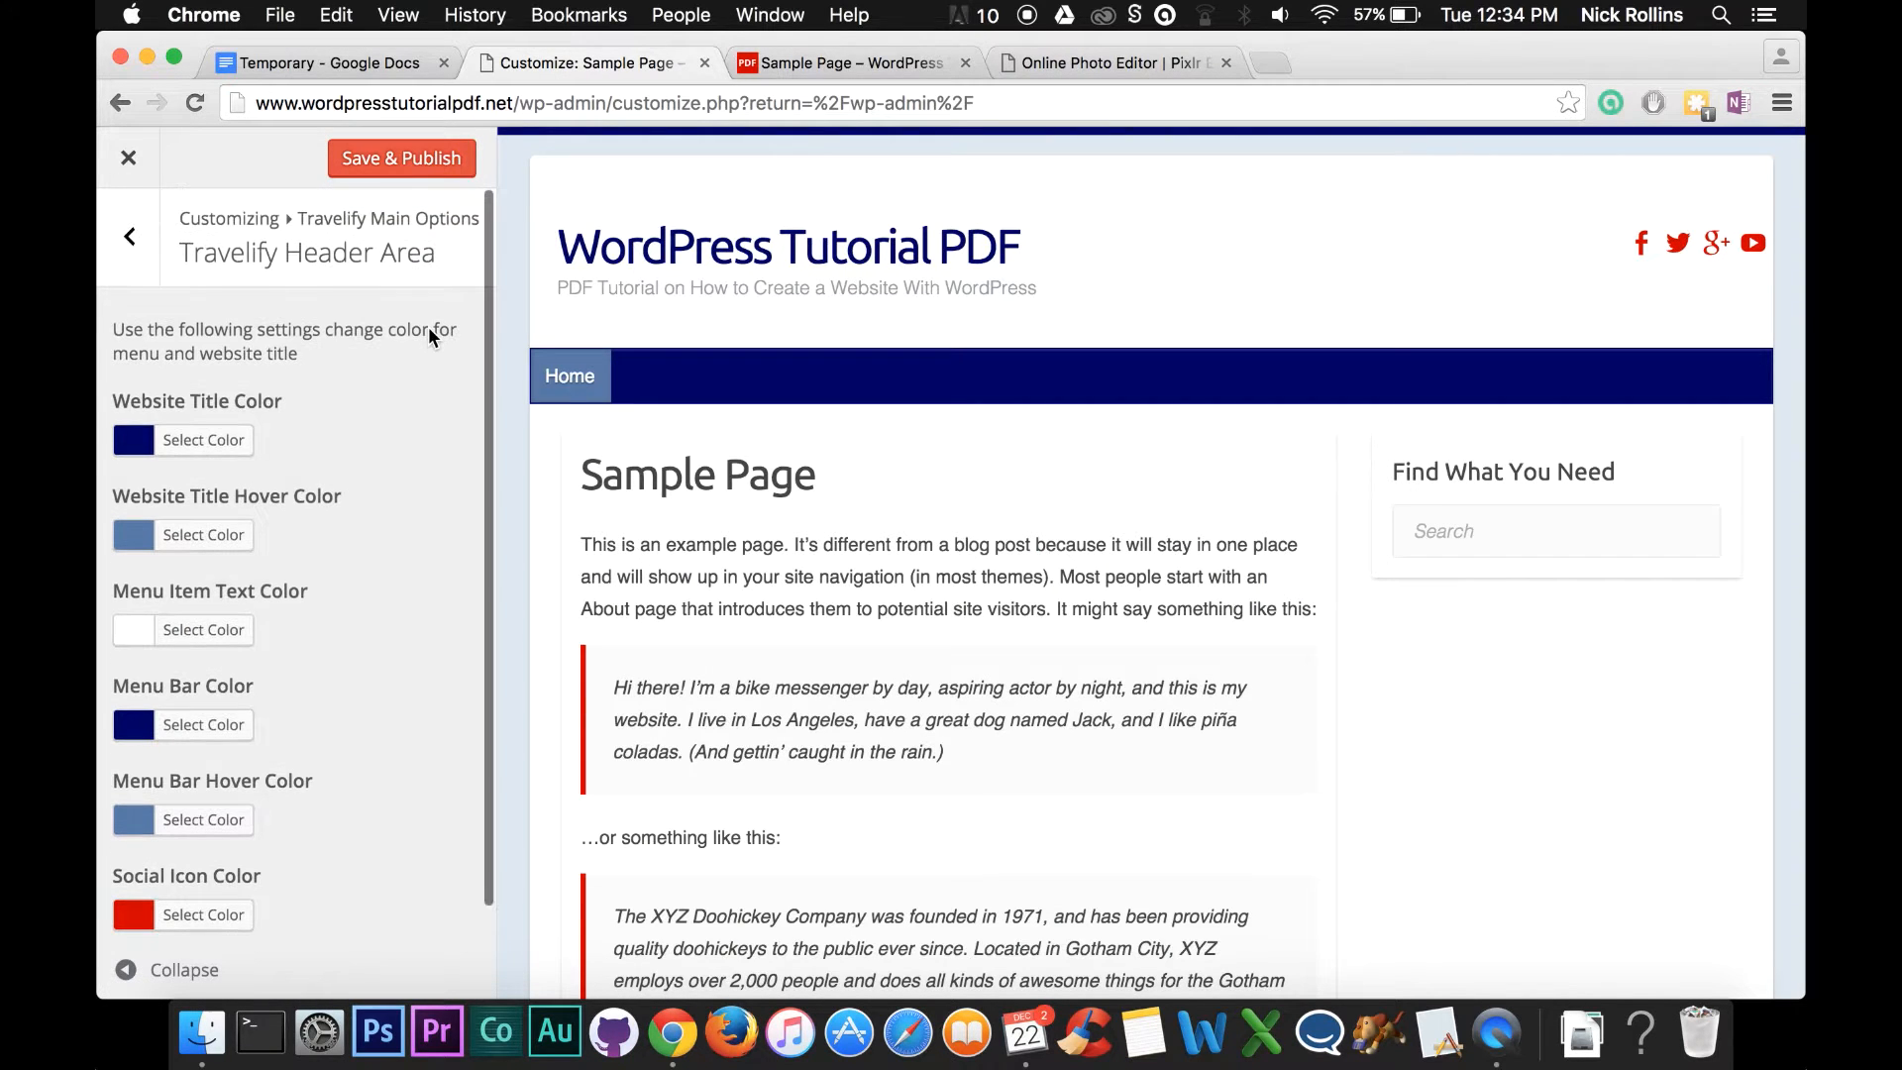
pyautogui.click(136, 240)
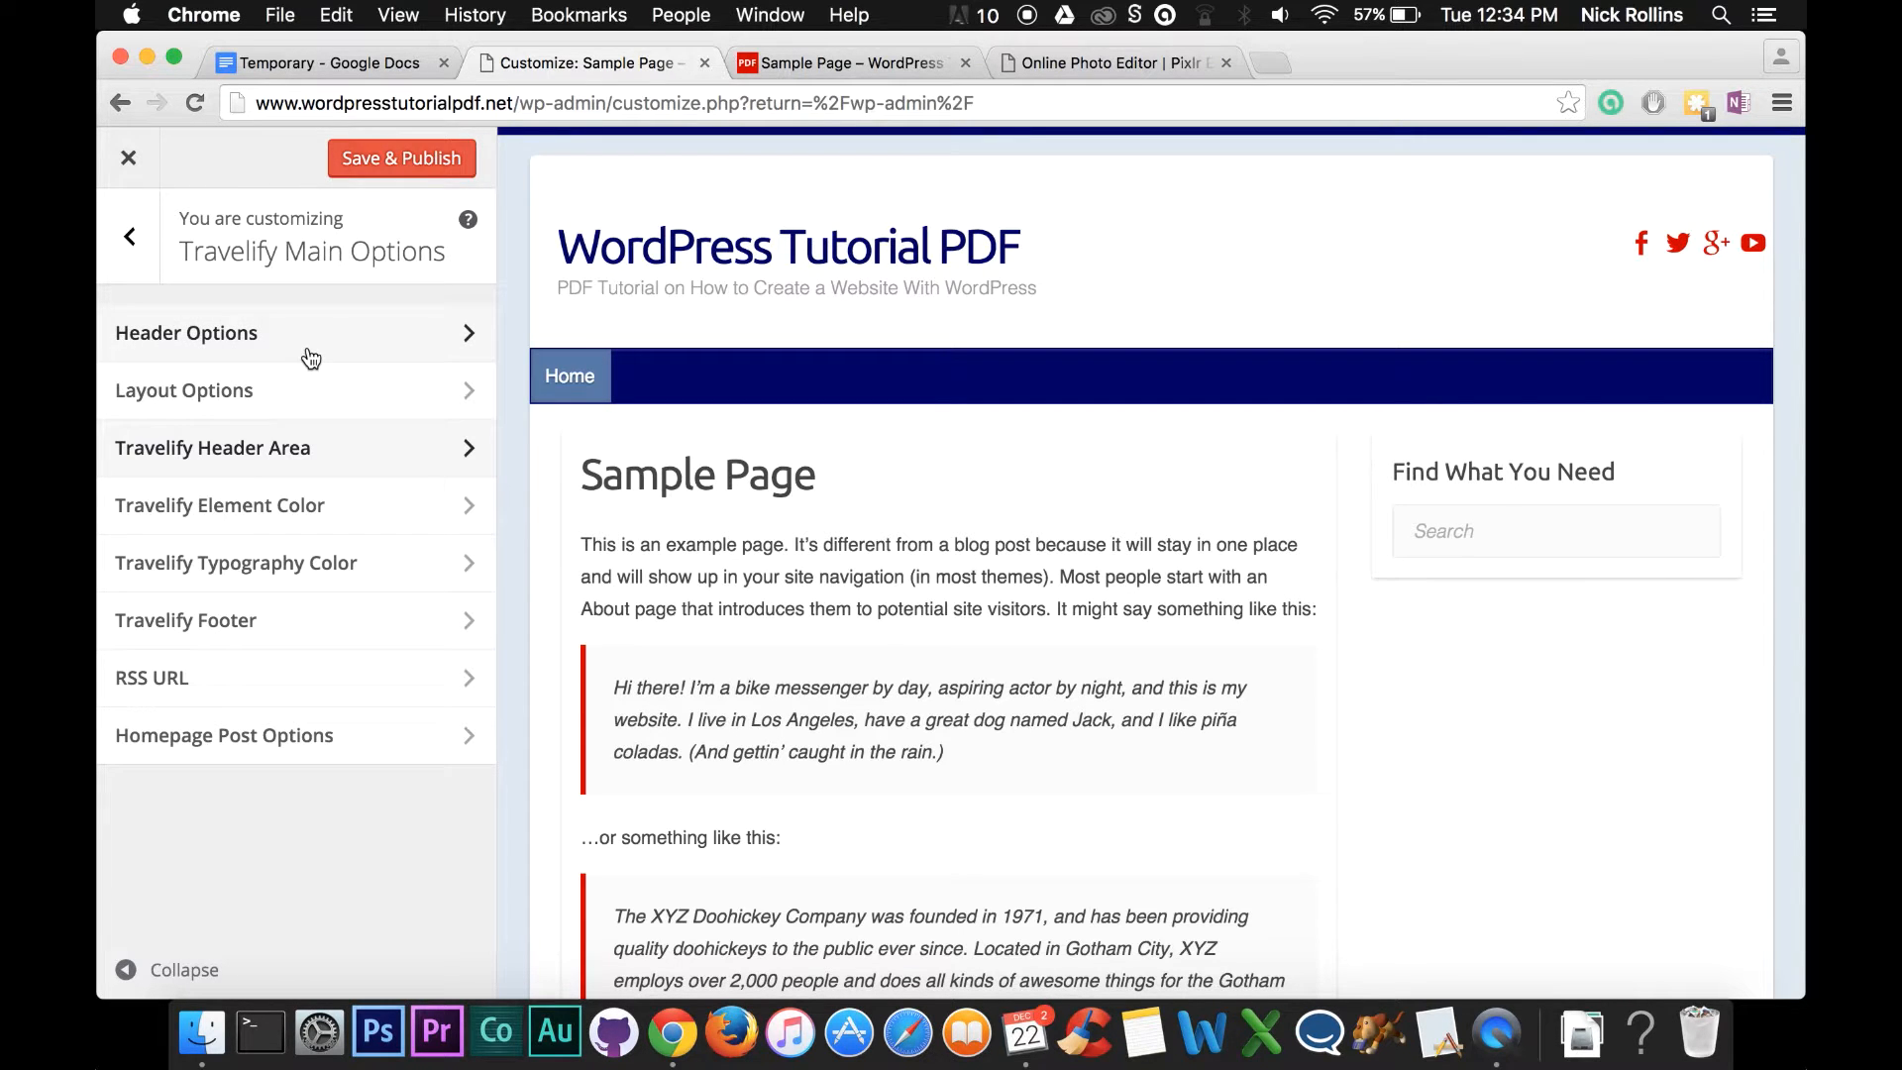
pyautogui.click(136, 243)
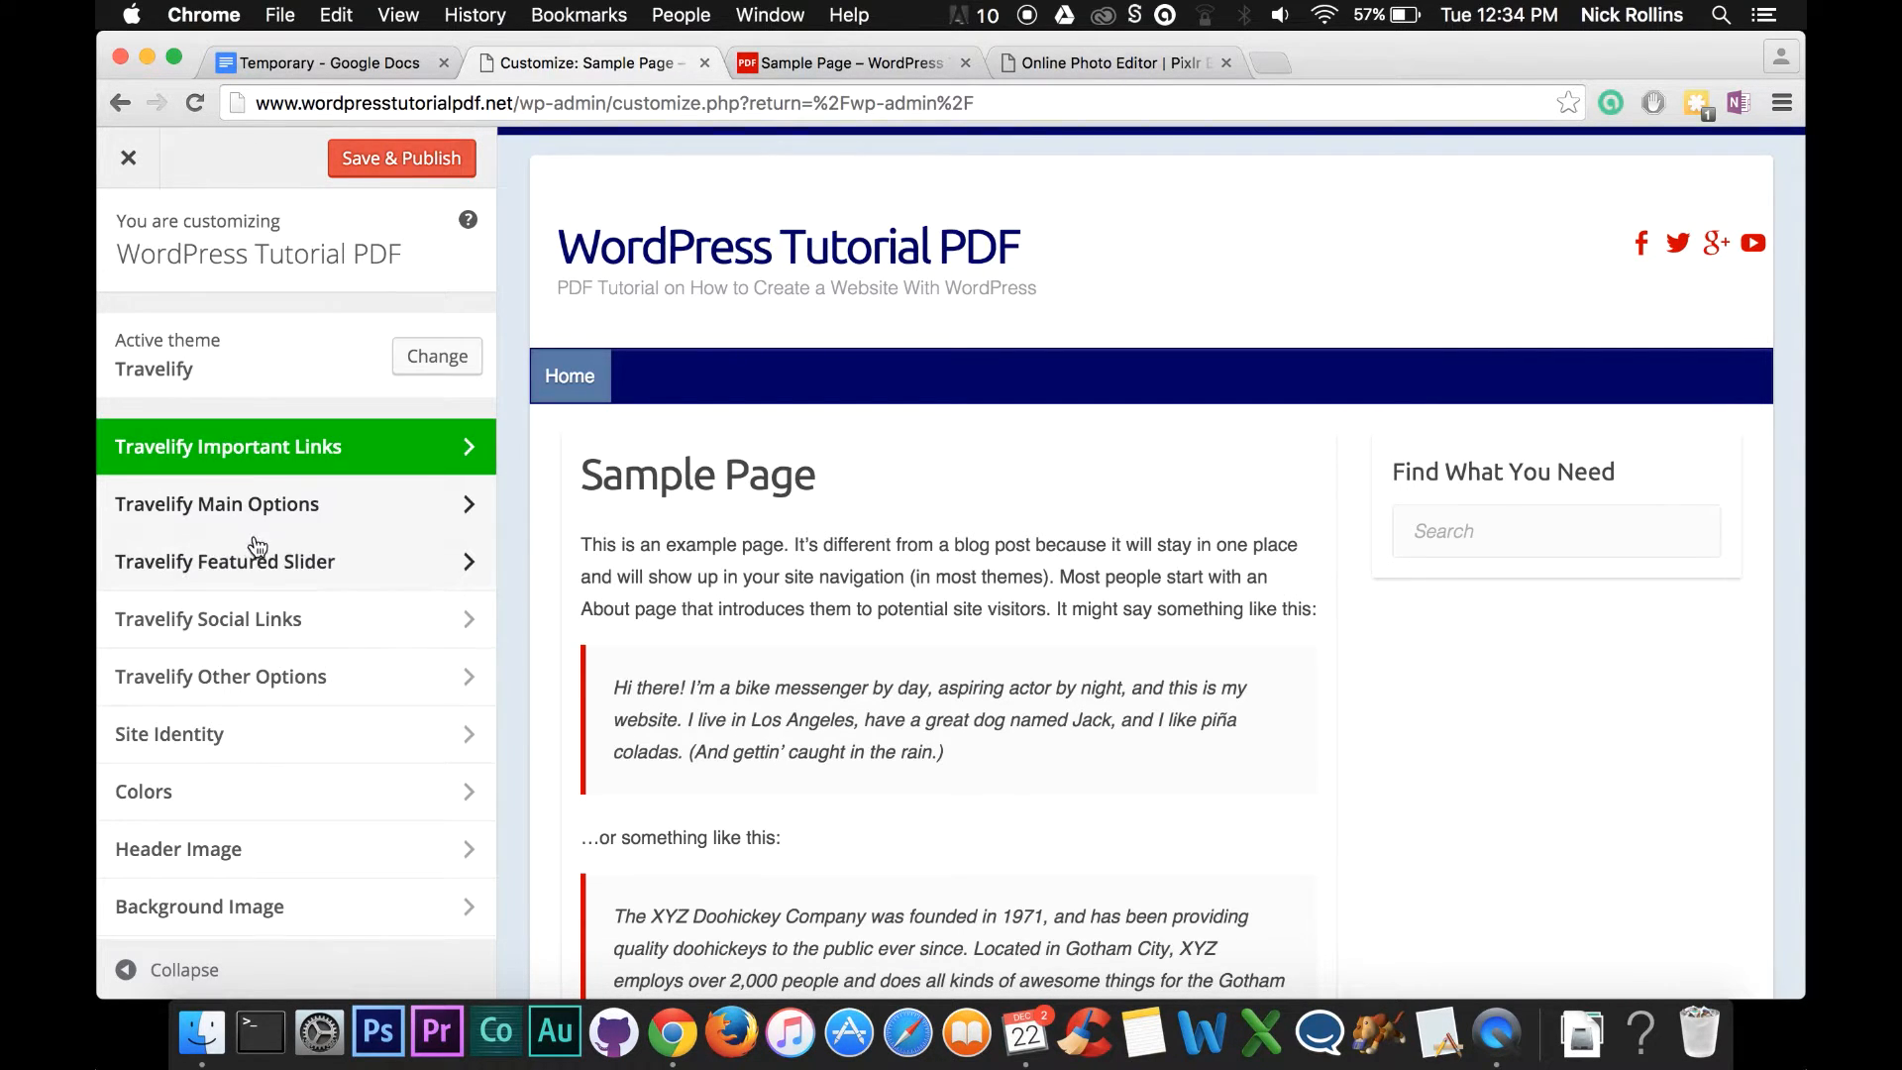
pyautogui.click(365, 529)
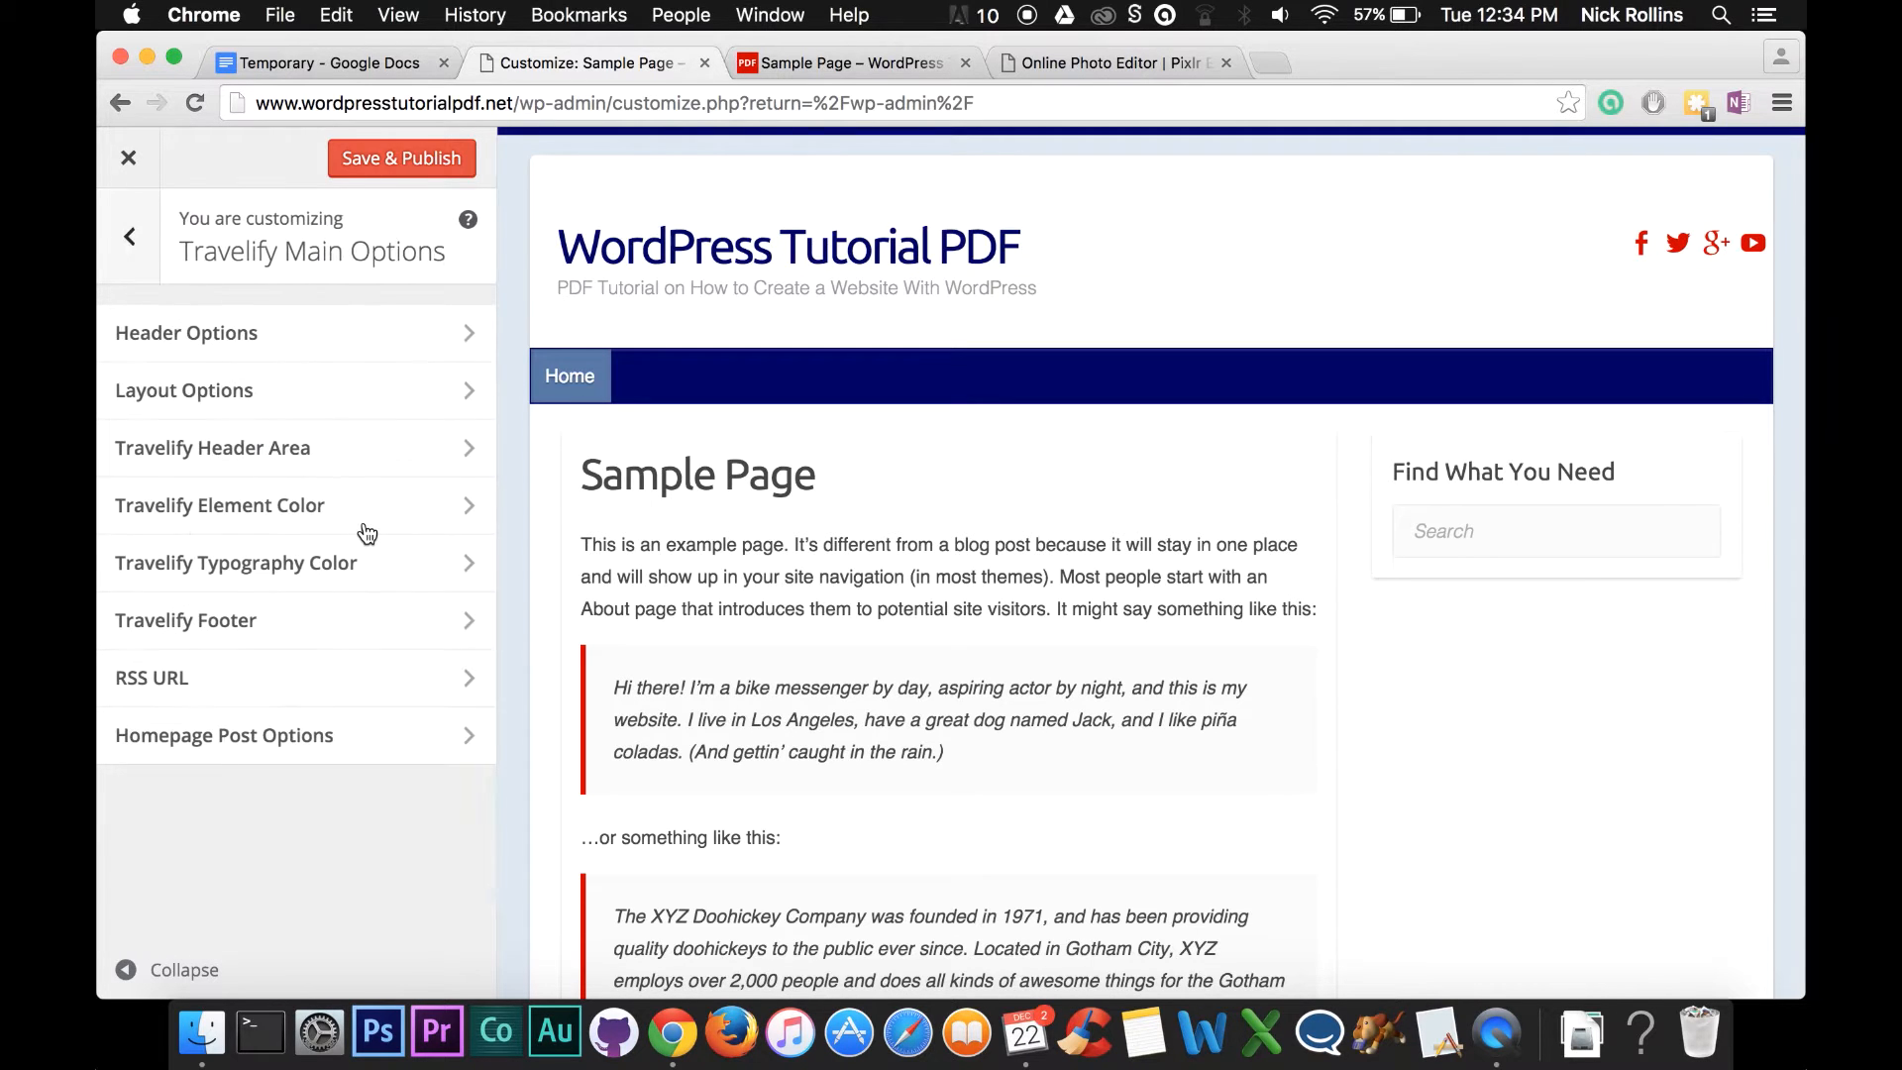
pyautogui.click(329, 346)
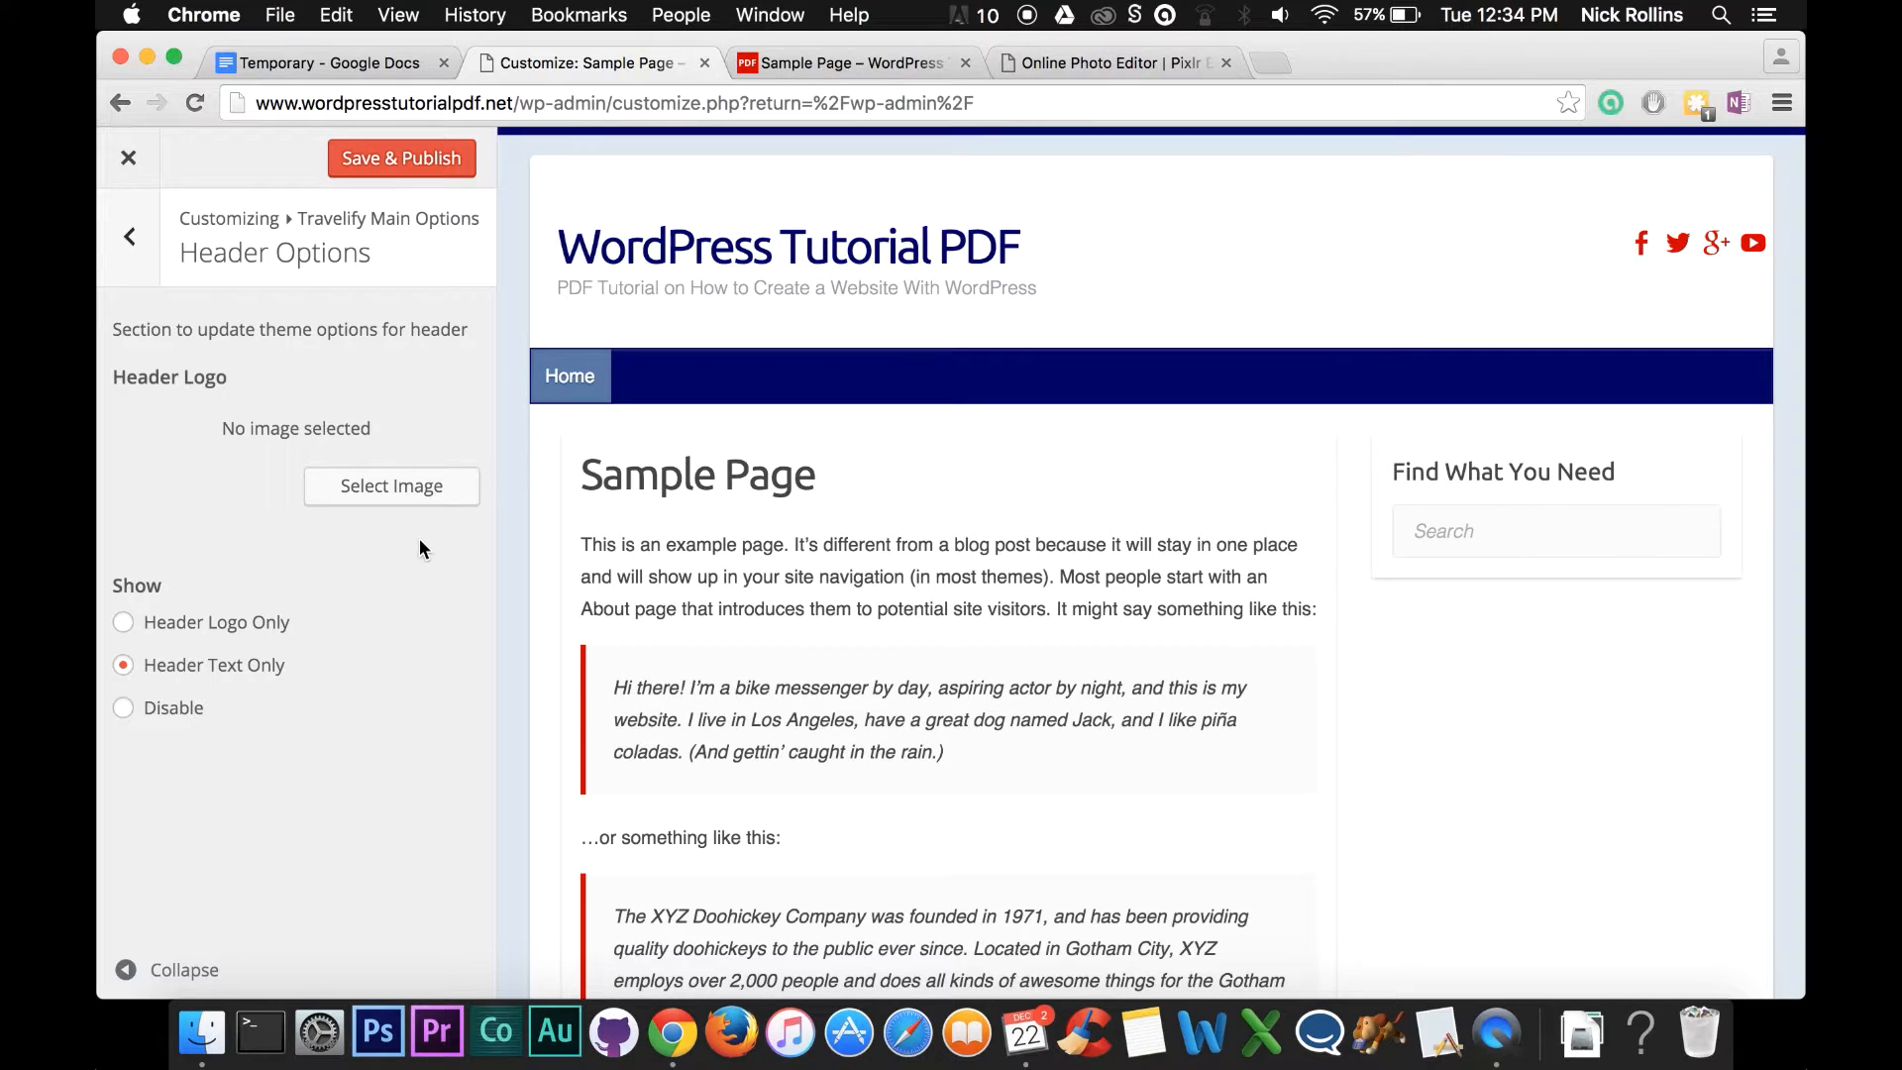
# Upload WebsiteLogo.png from the Desktop and choose it as the header logo.
pyautogui.click(401, 485)
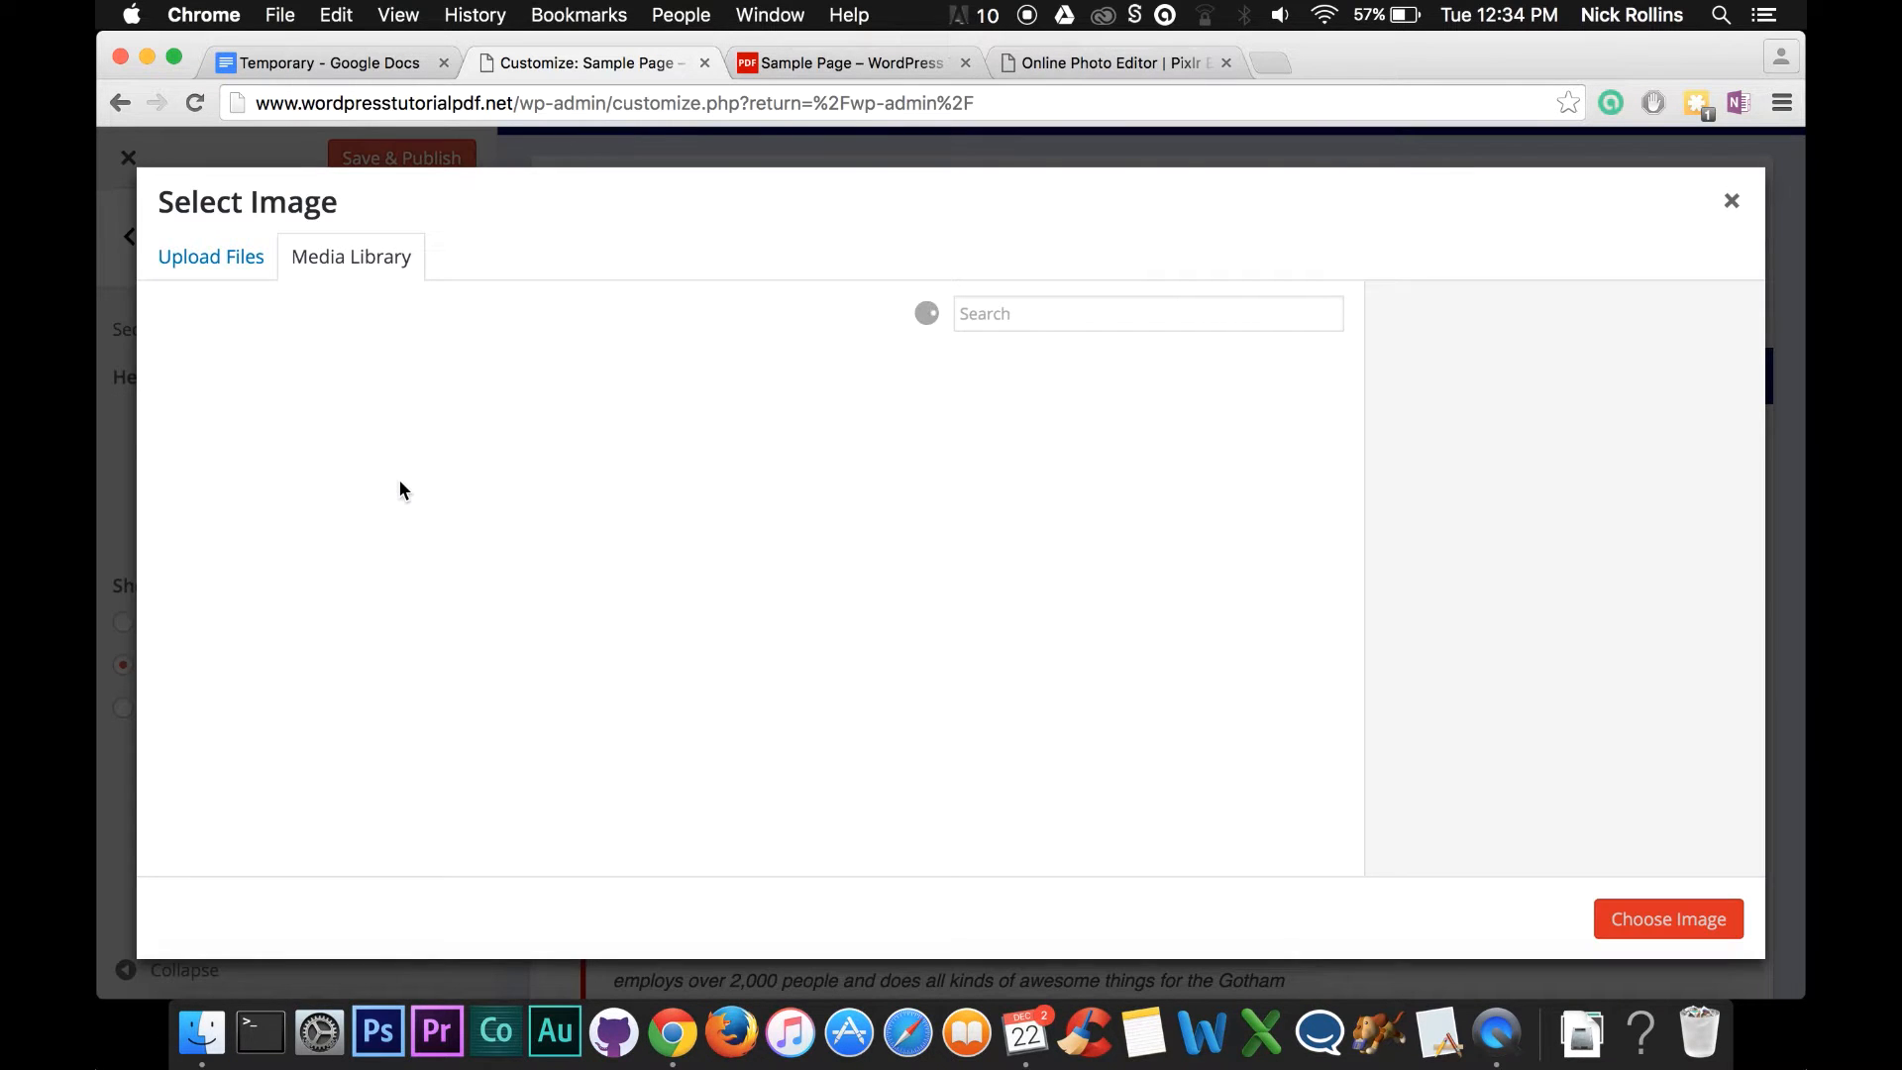
pyautogui.click(220, 263)
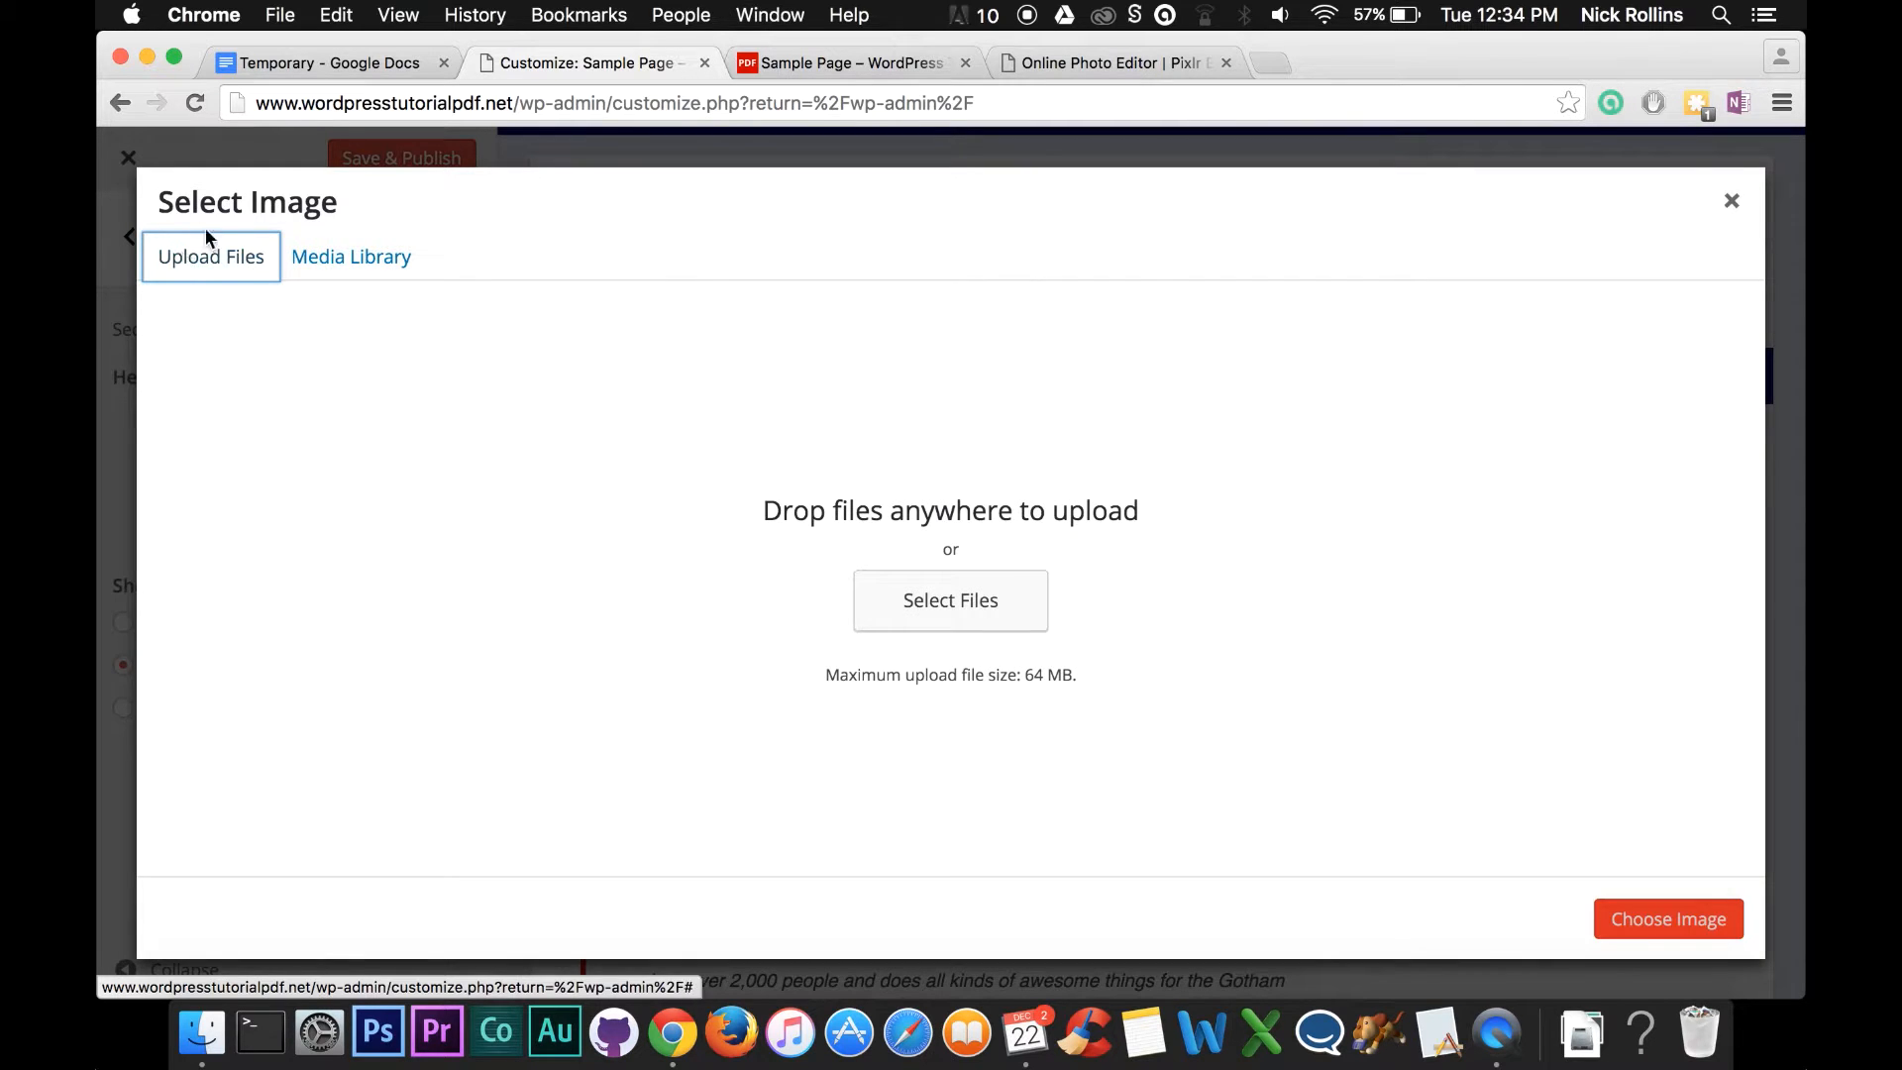
pyautogui.click(977, 598)
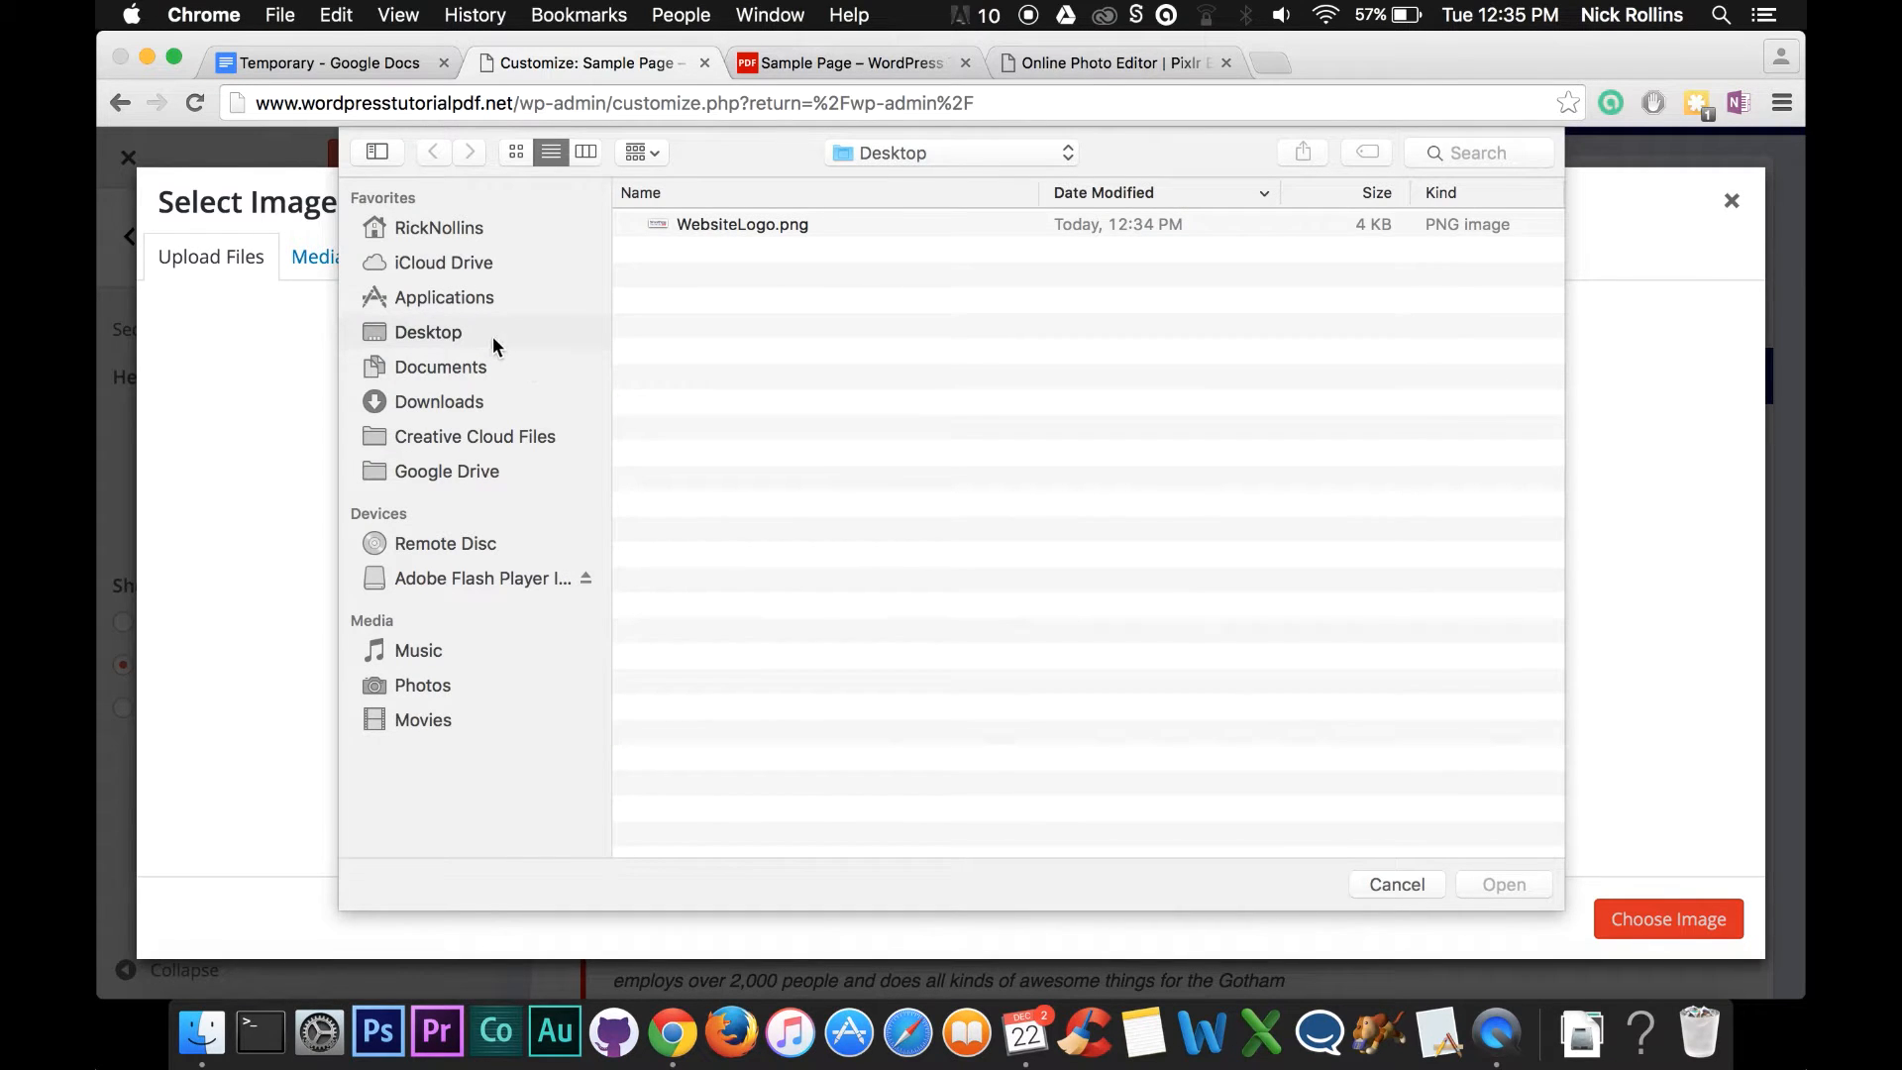
pyautogui.click(726, 226)
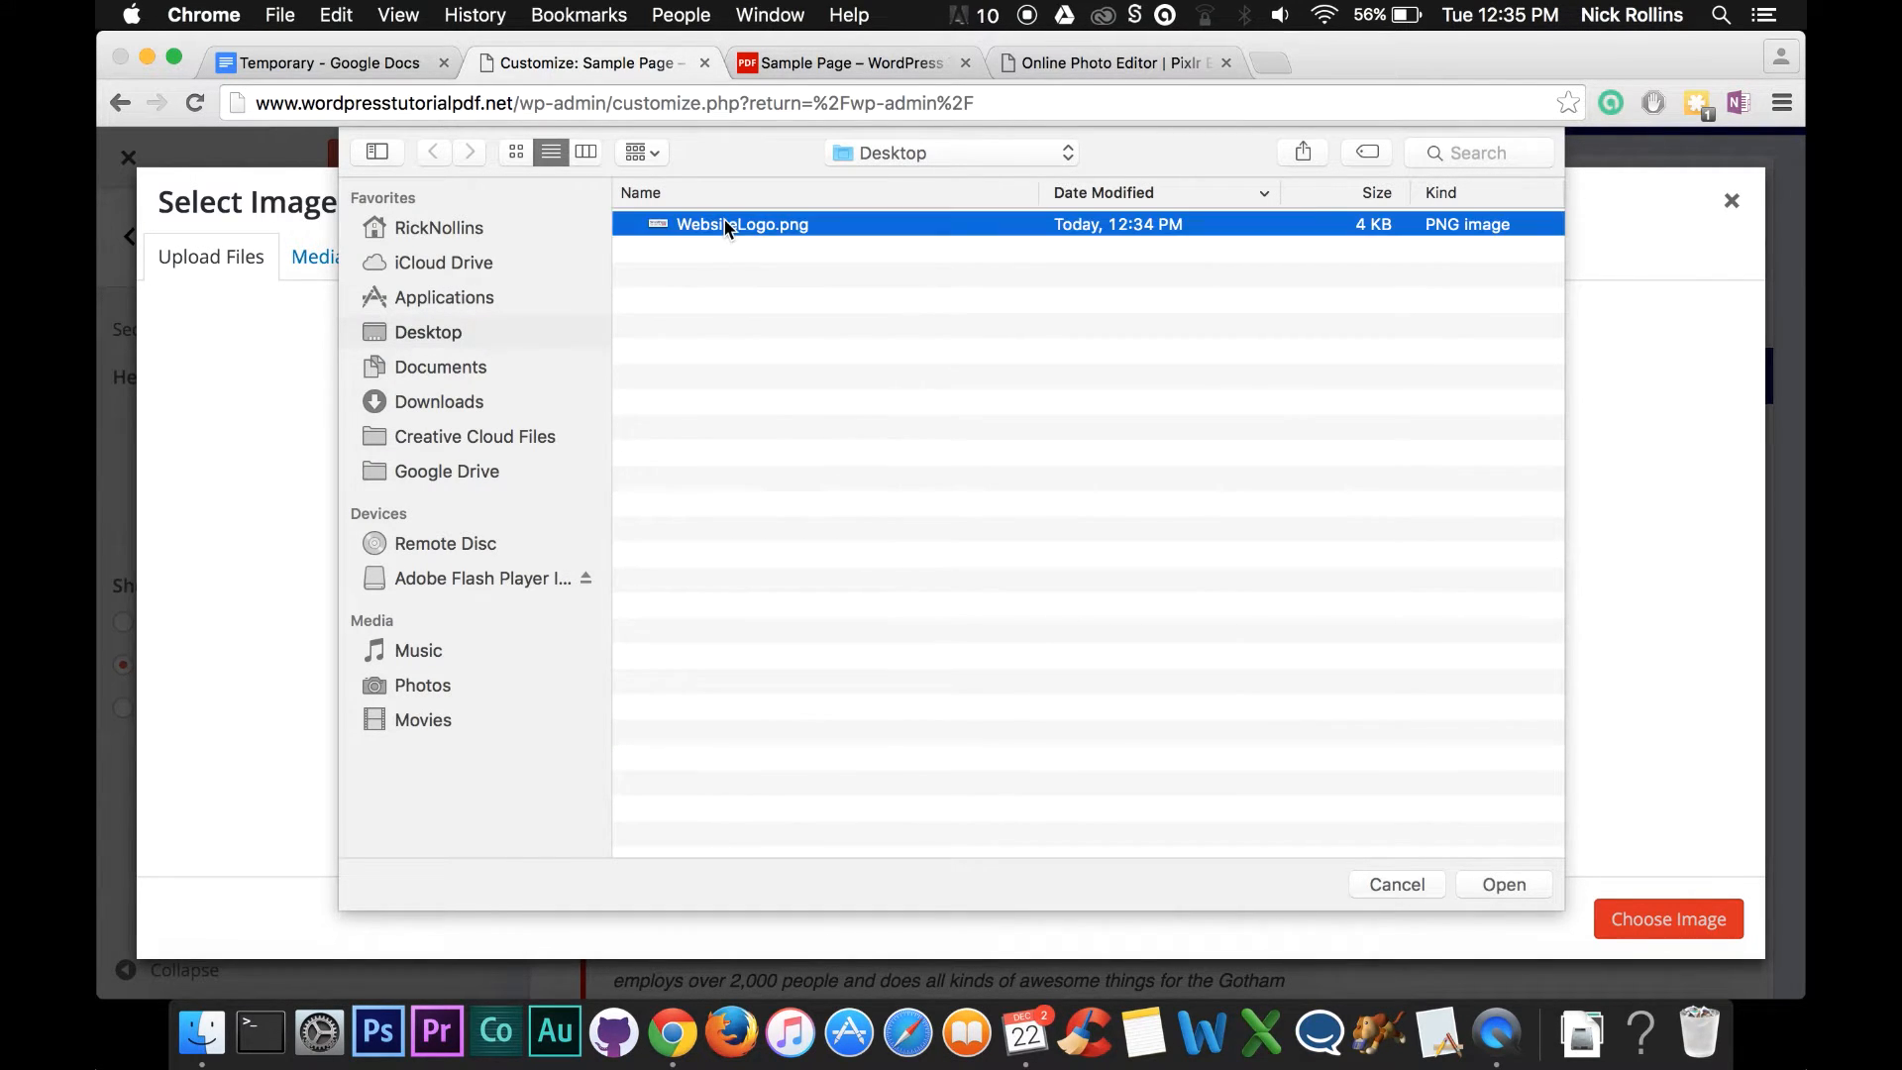
pyautogui.click(1498, 884)
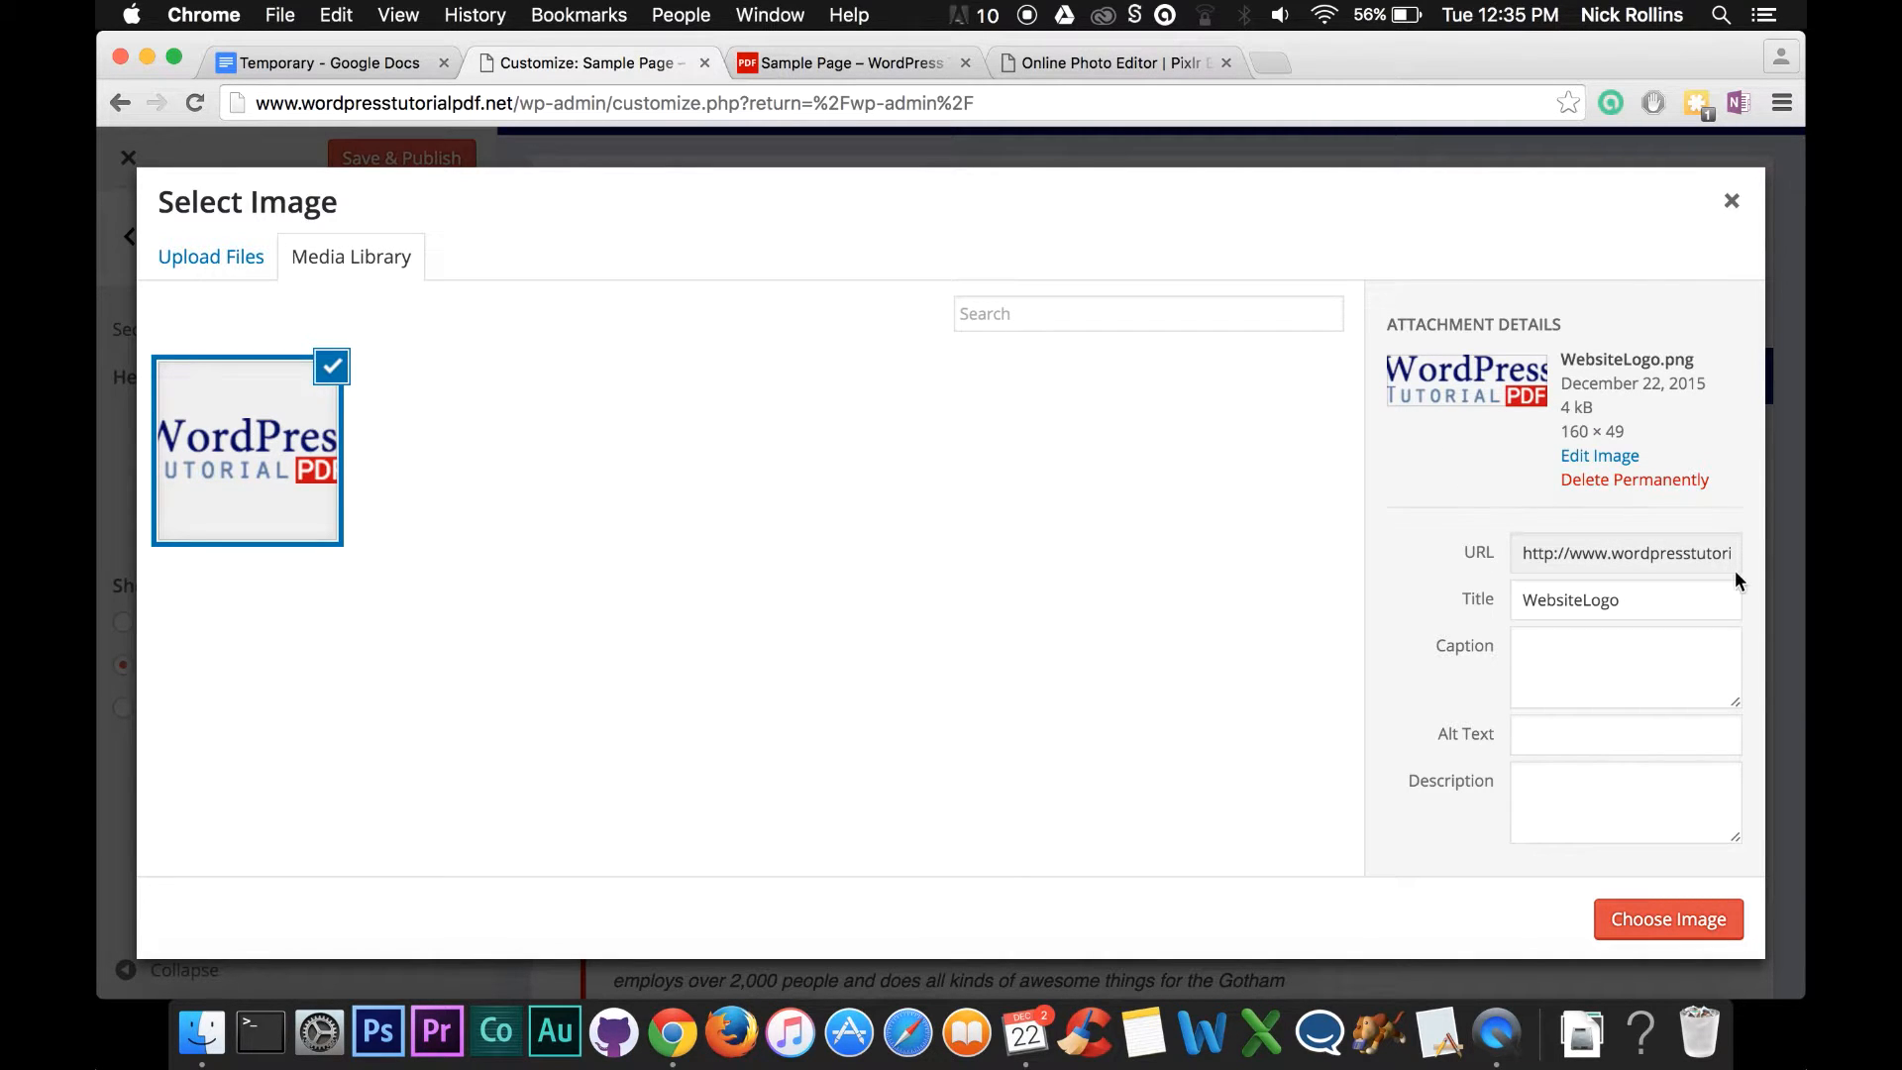
pyautogui.click(1670, 919)
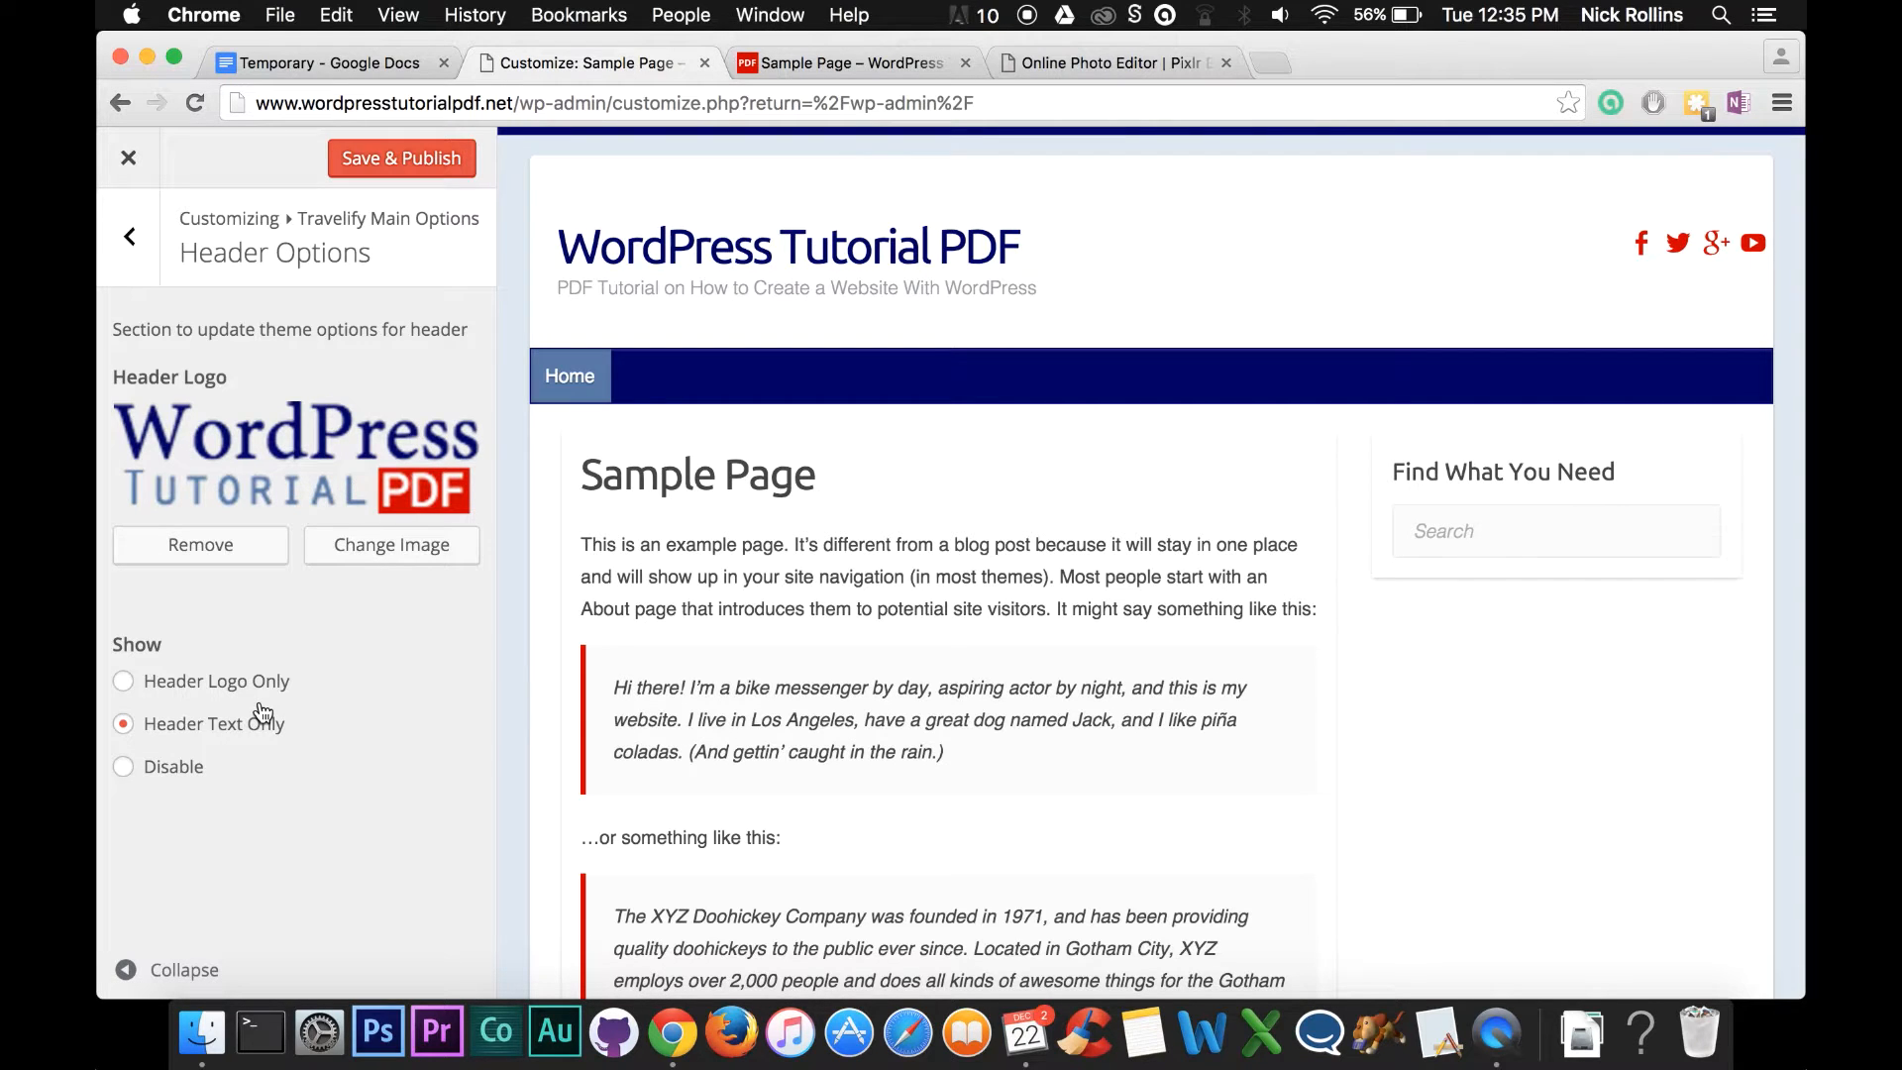
# Set the header to show Header Logo Only and publish the change.
pyautogui.click(125, 684)
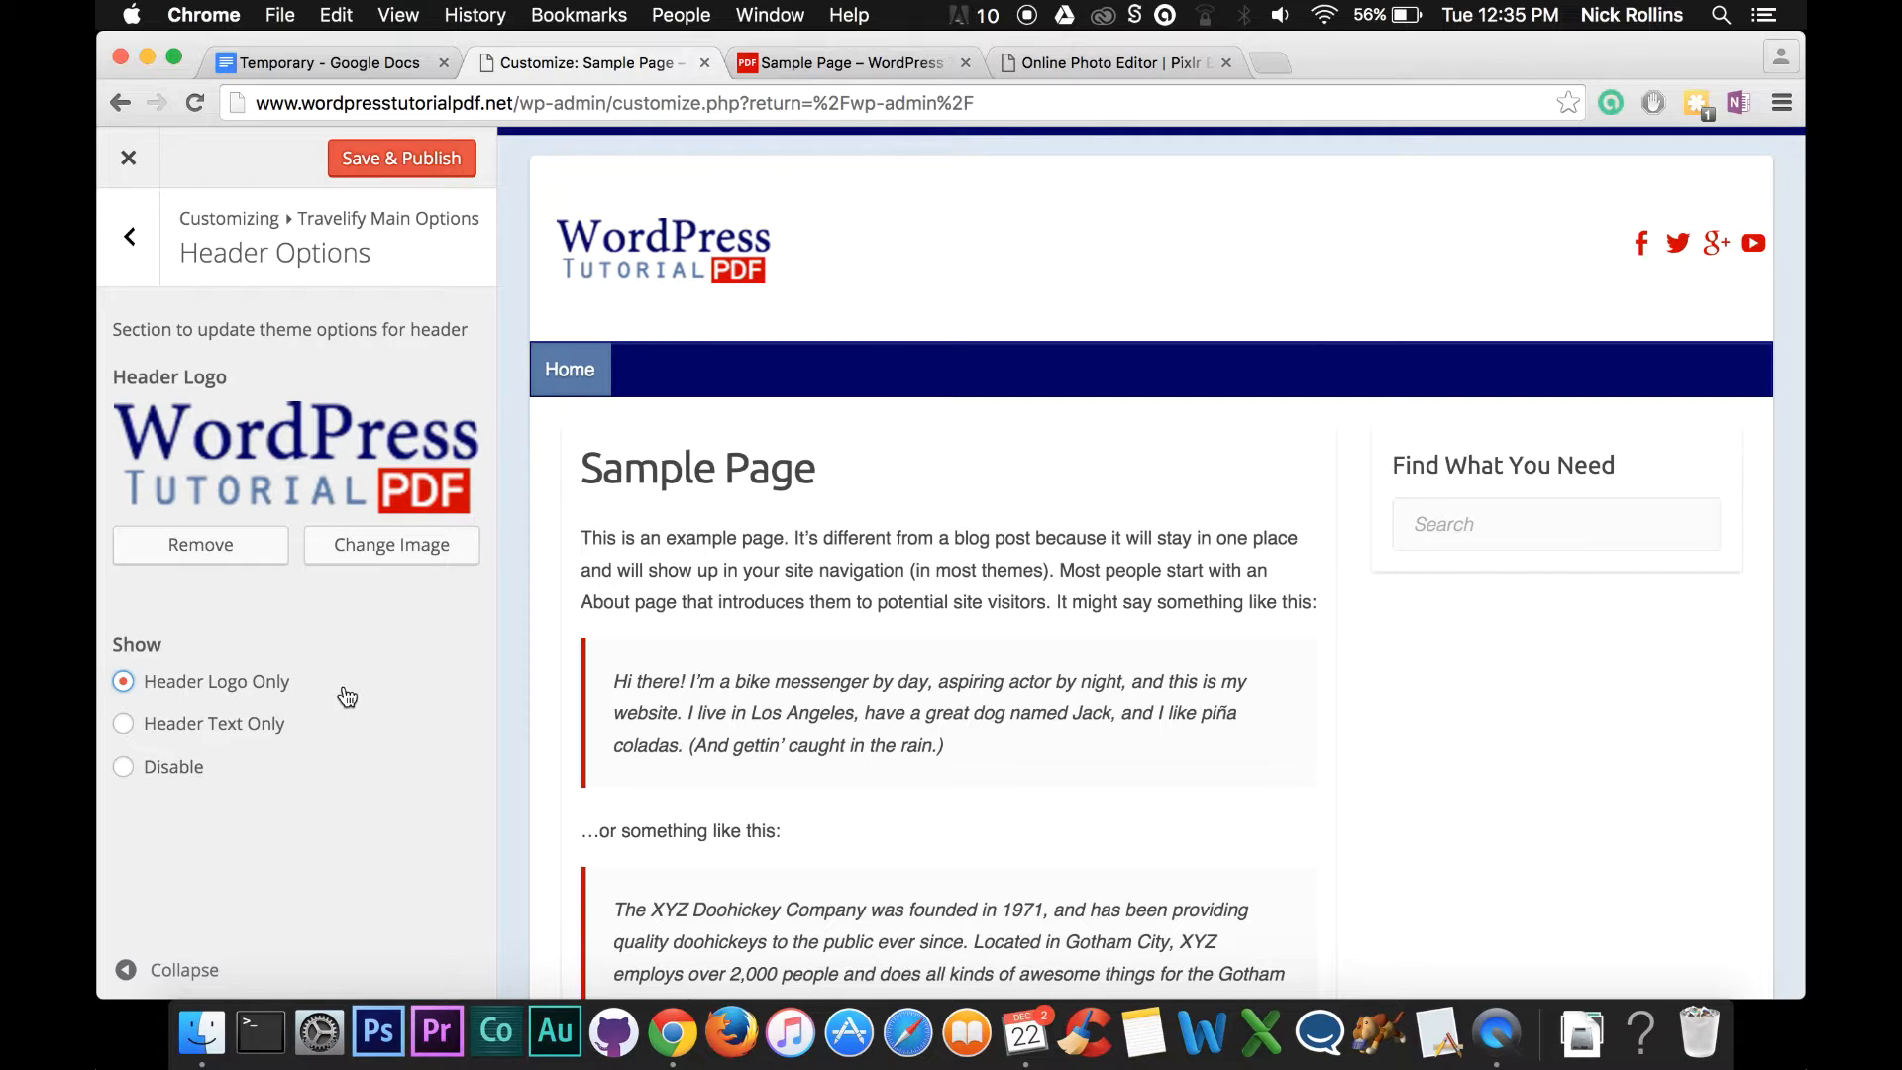
pyautogui.click(432, 163)
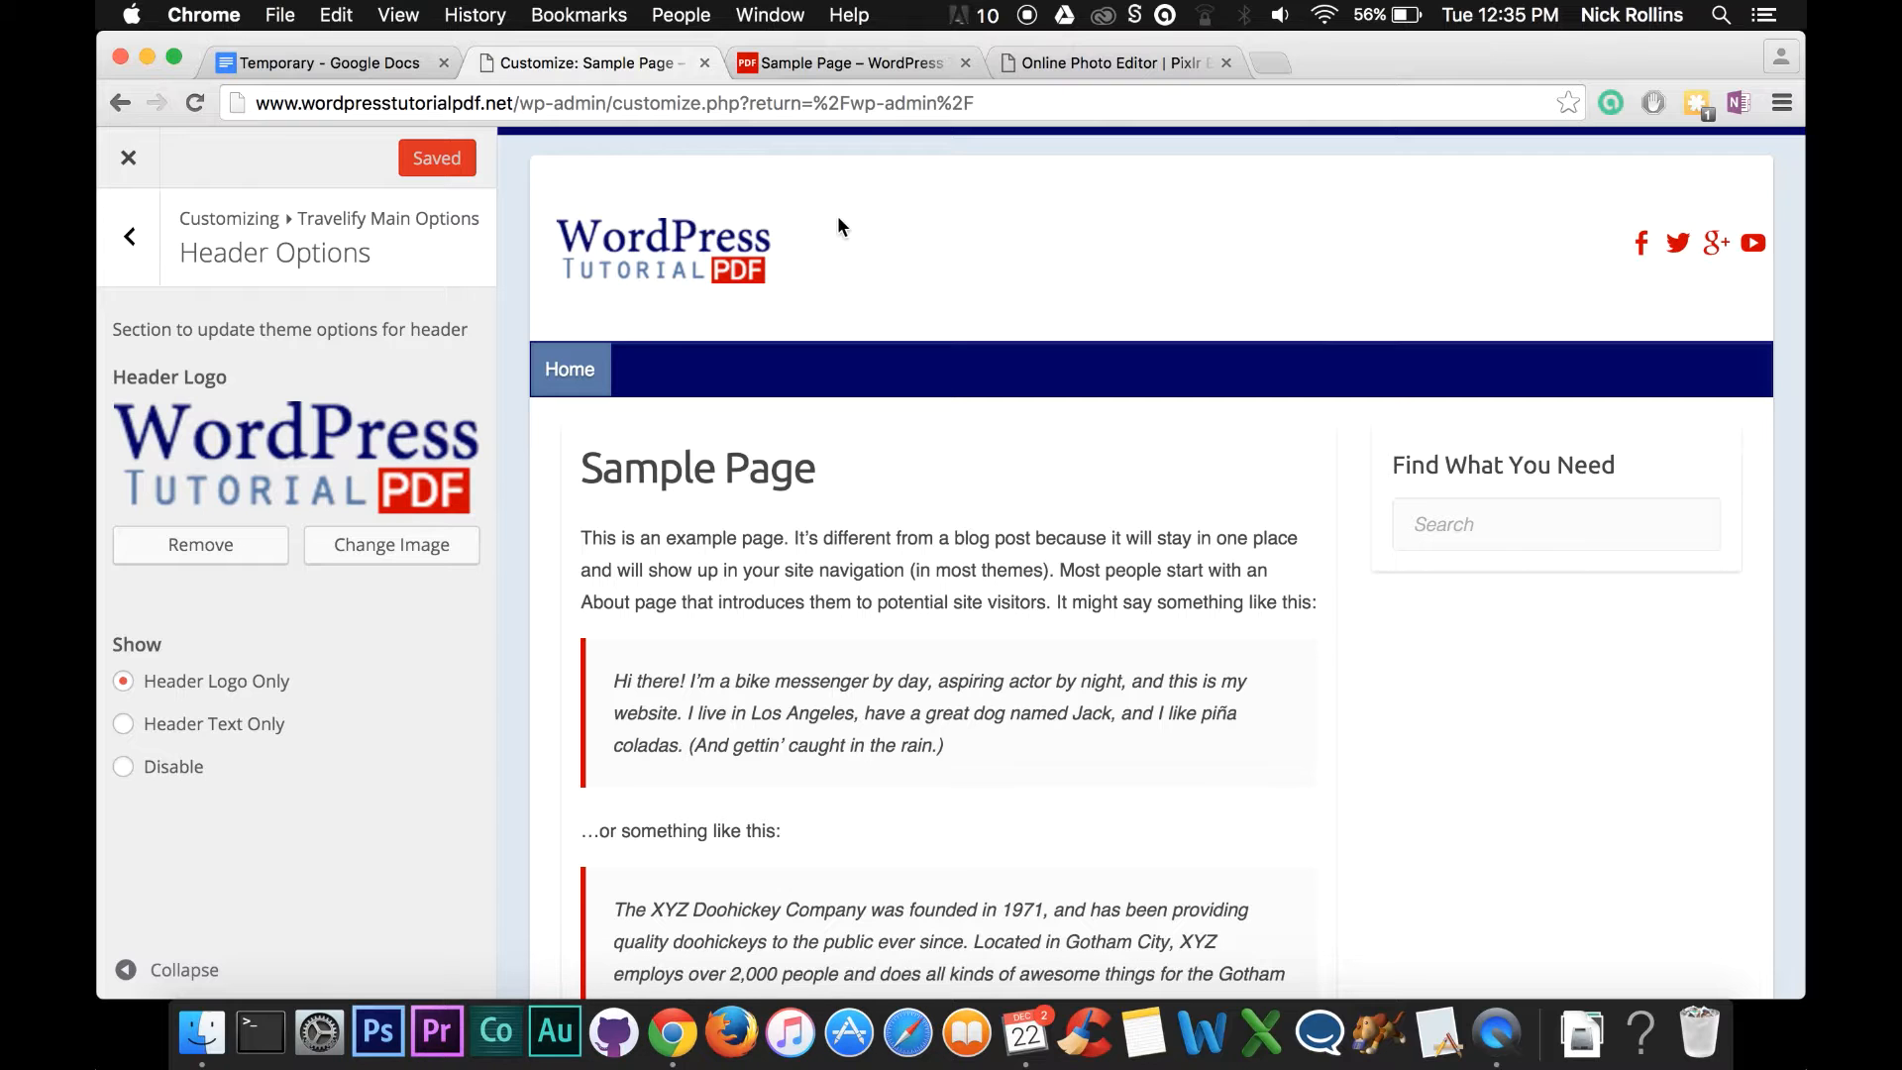
# Reload the live Sample Page and check how the logo looks in the site header.
pyautogui.click(855, 62)
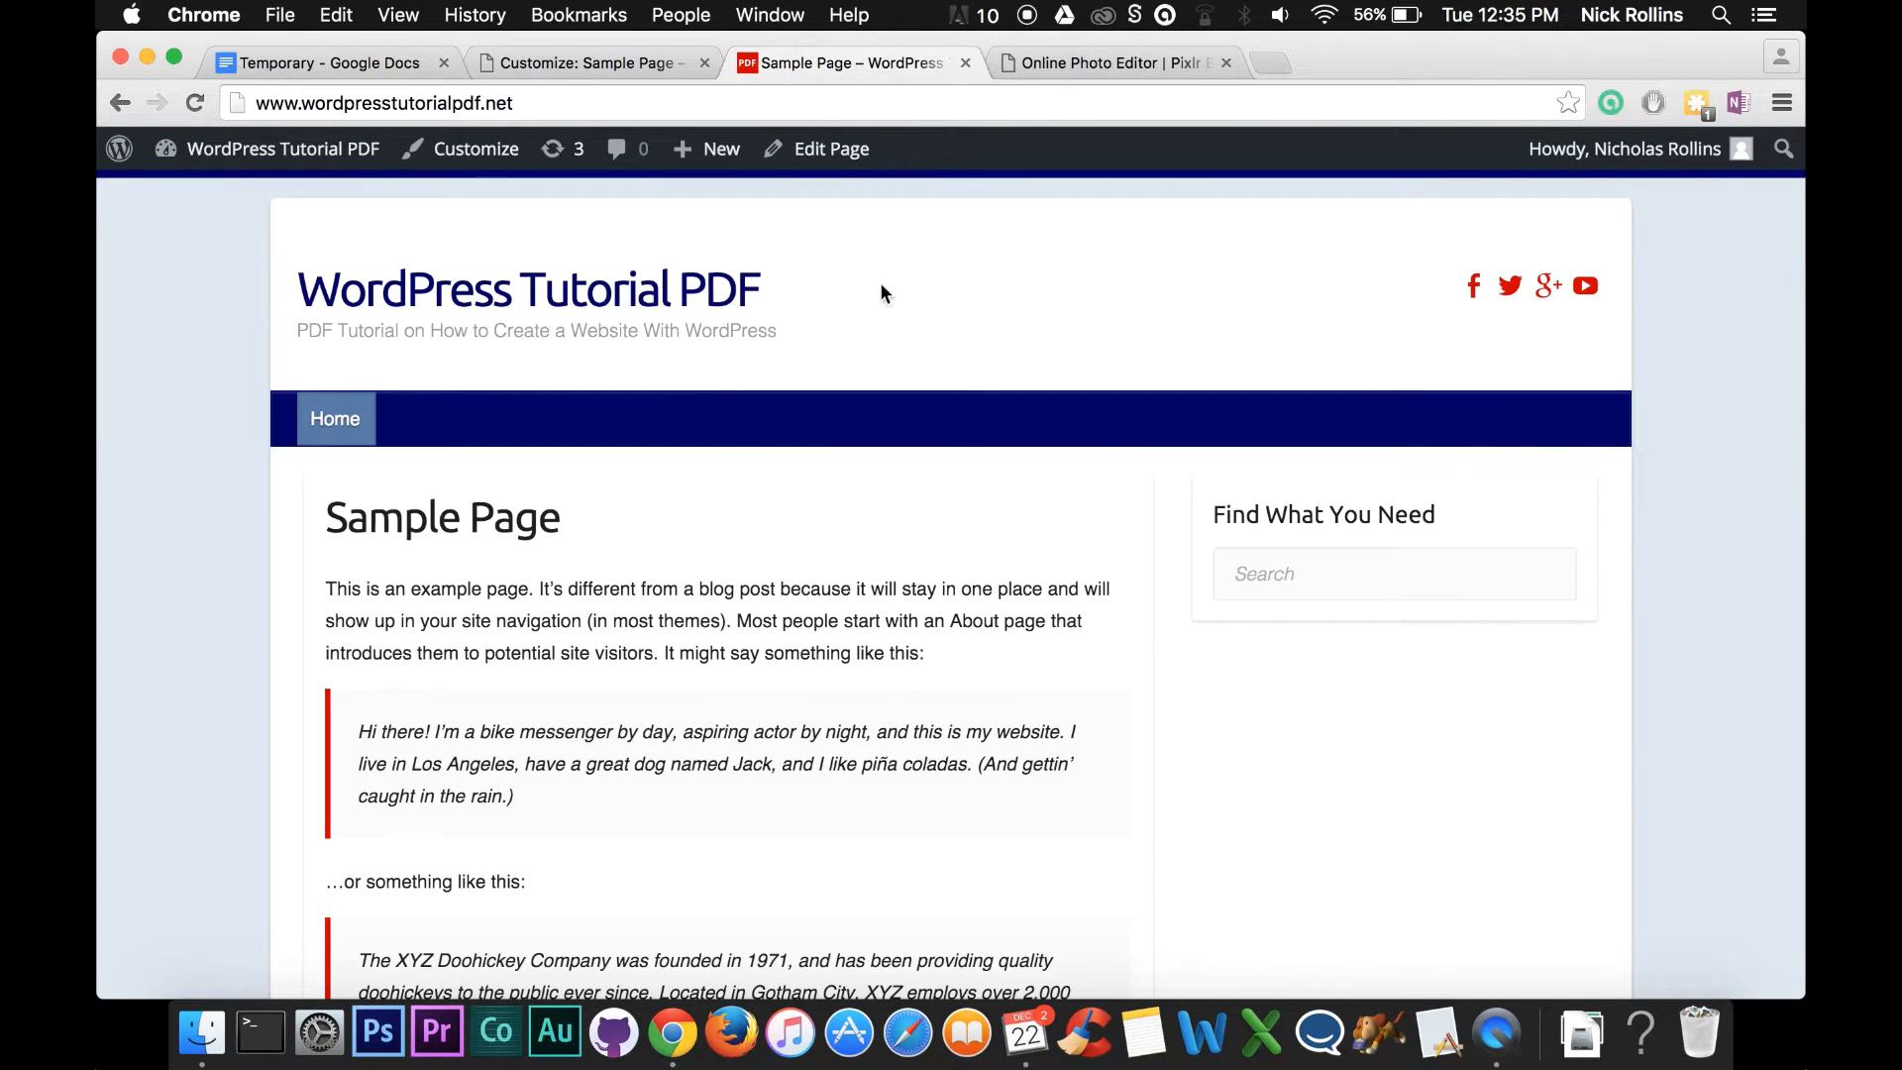
pyautogui.click(195, 102)
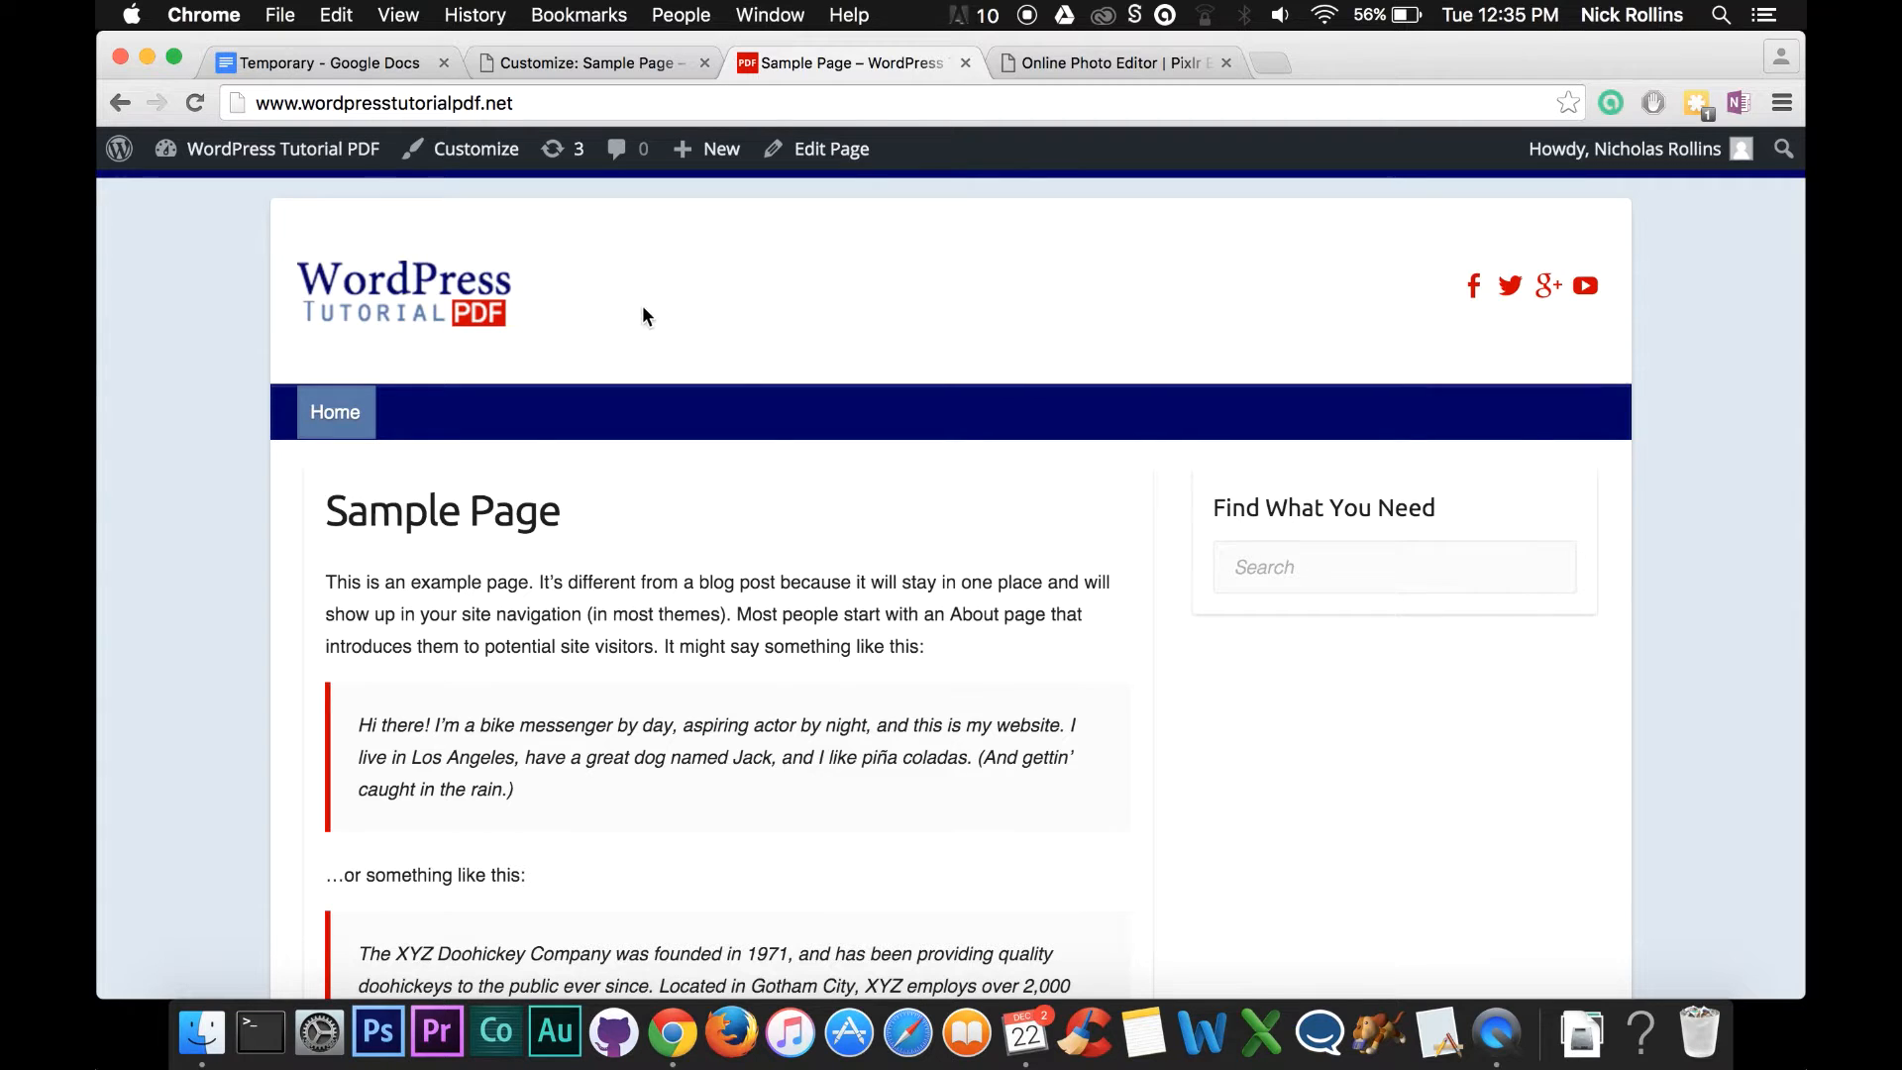
pyautogui.scroll(-5, 1002, 647)
pyautogui.scroll(5, 1002, 650)
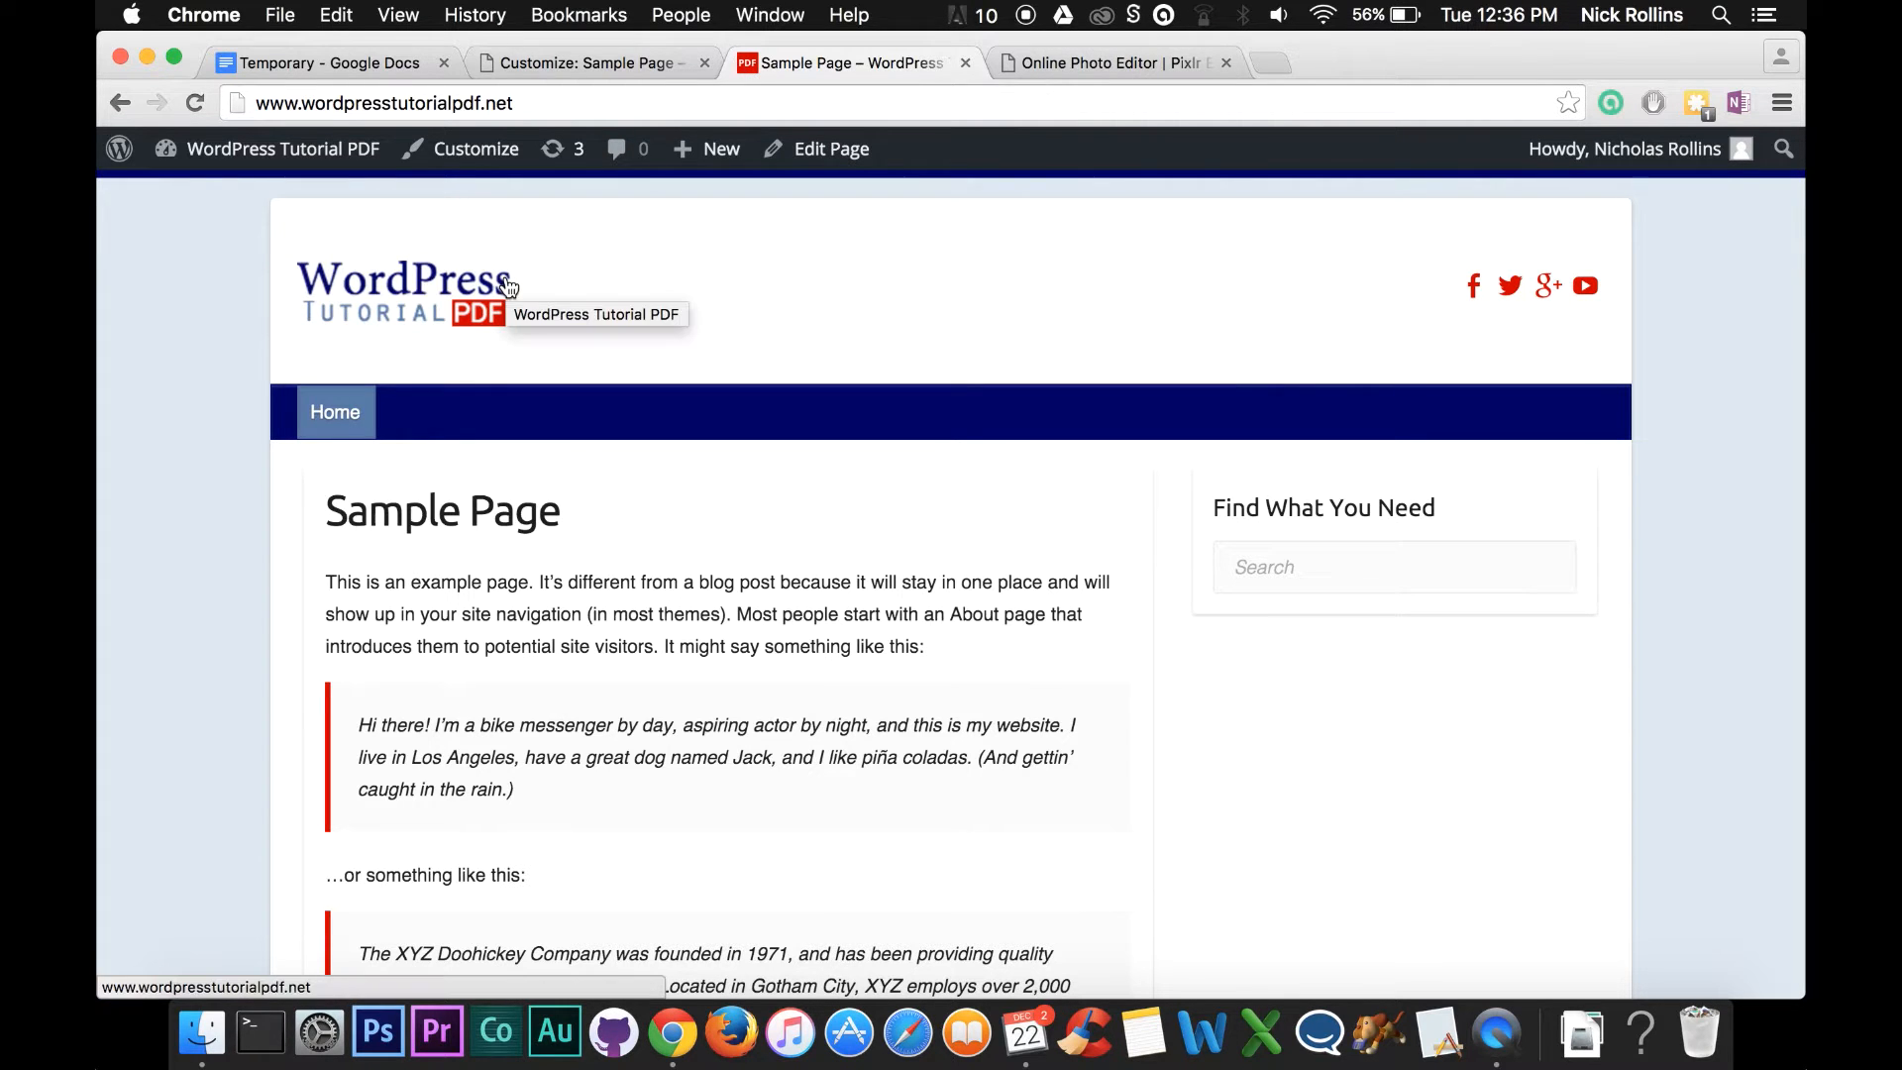
# Open the customizer's Site Identity settings and examine the Site Icon size requirements and its image selection dialog.
pyautogui.click(614, 61)
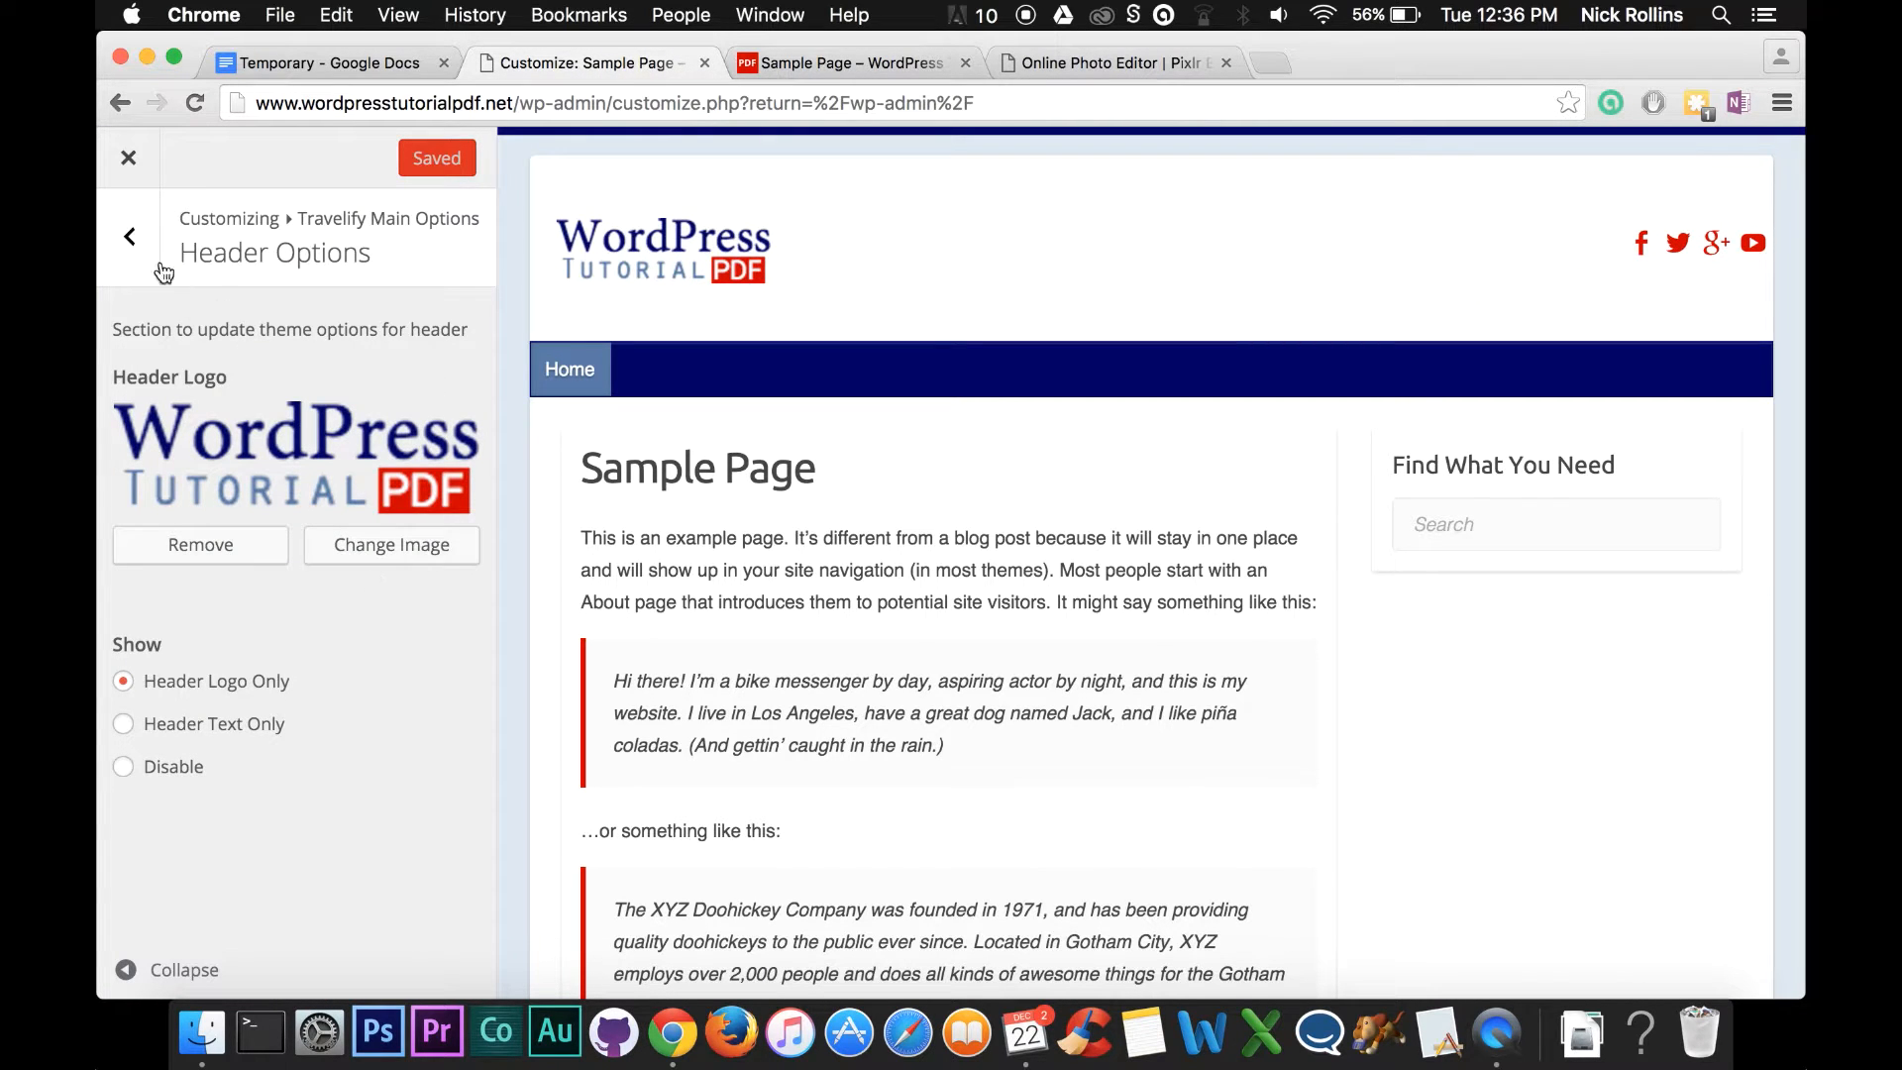
pyautogui.click(129, 238)
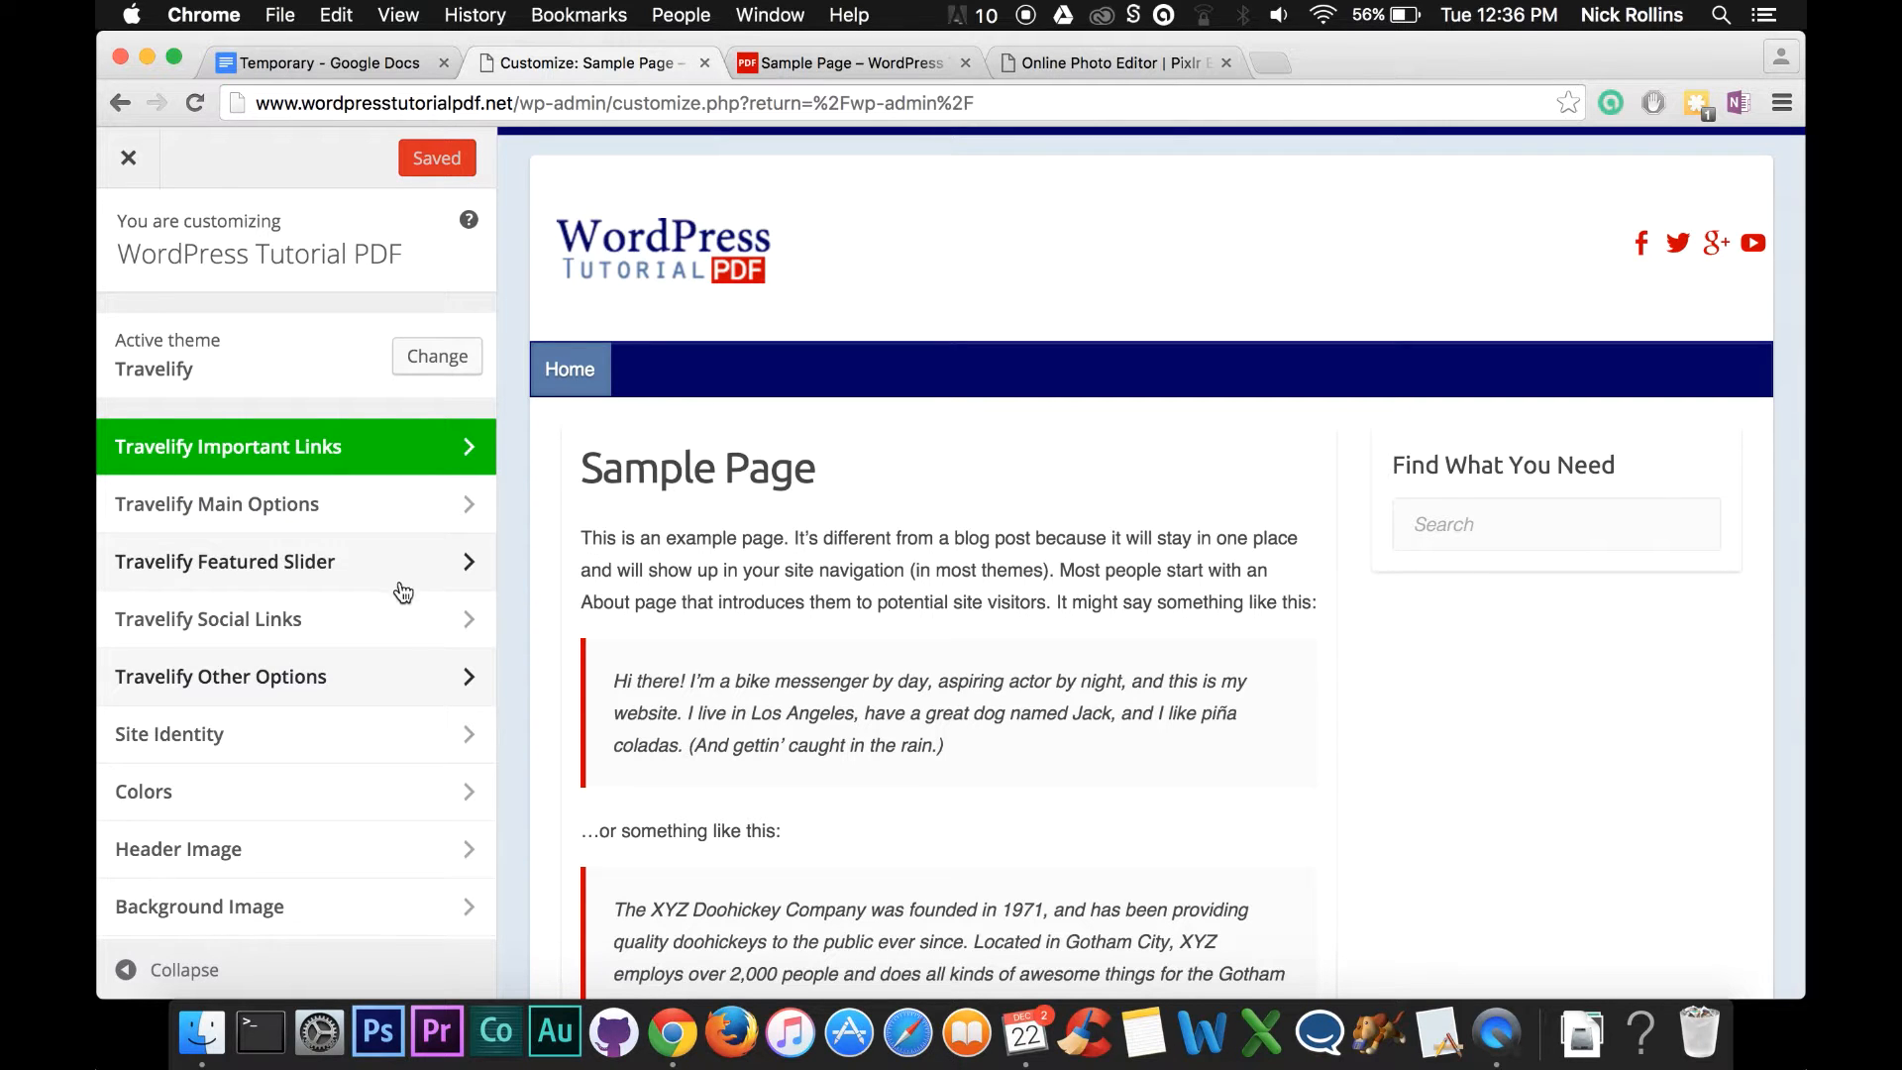
pyautogui.scroll(-3, 297, 743)
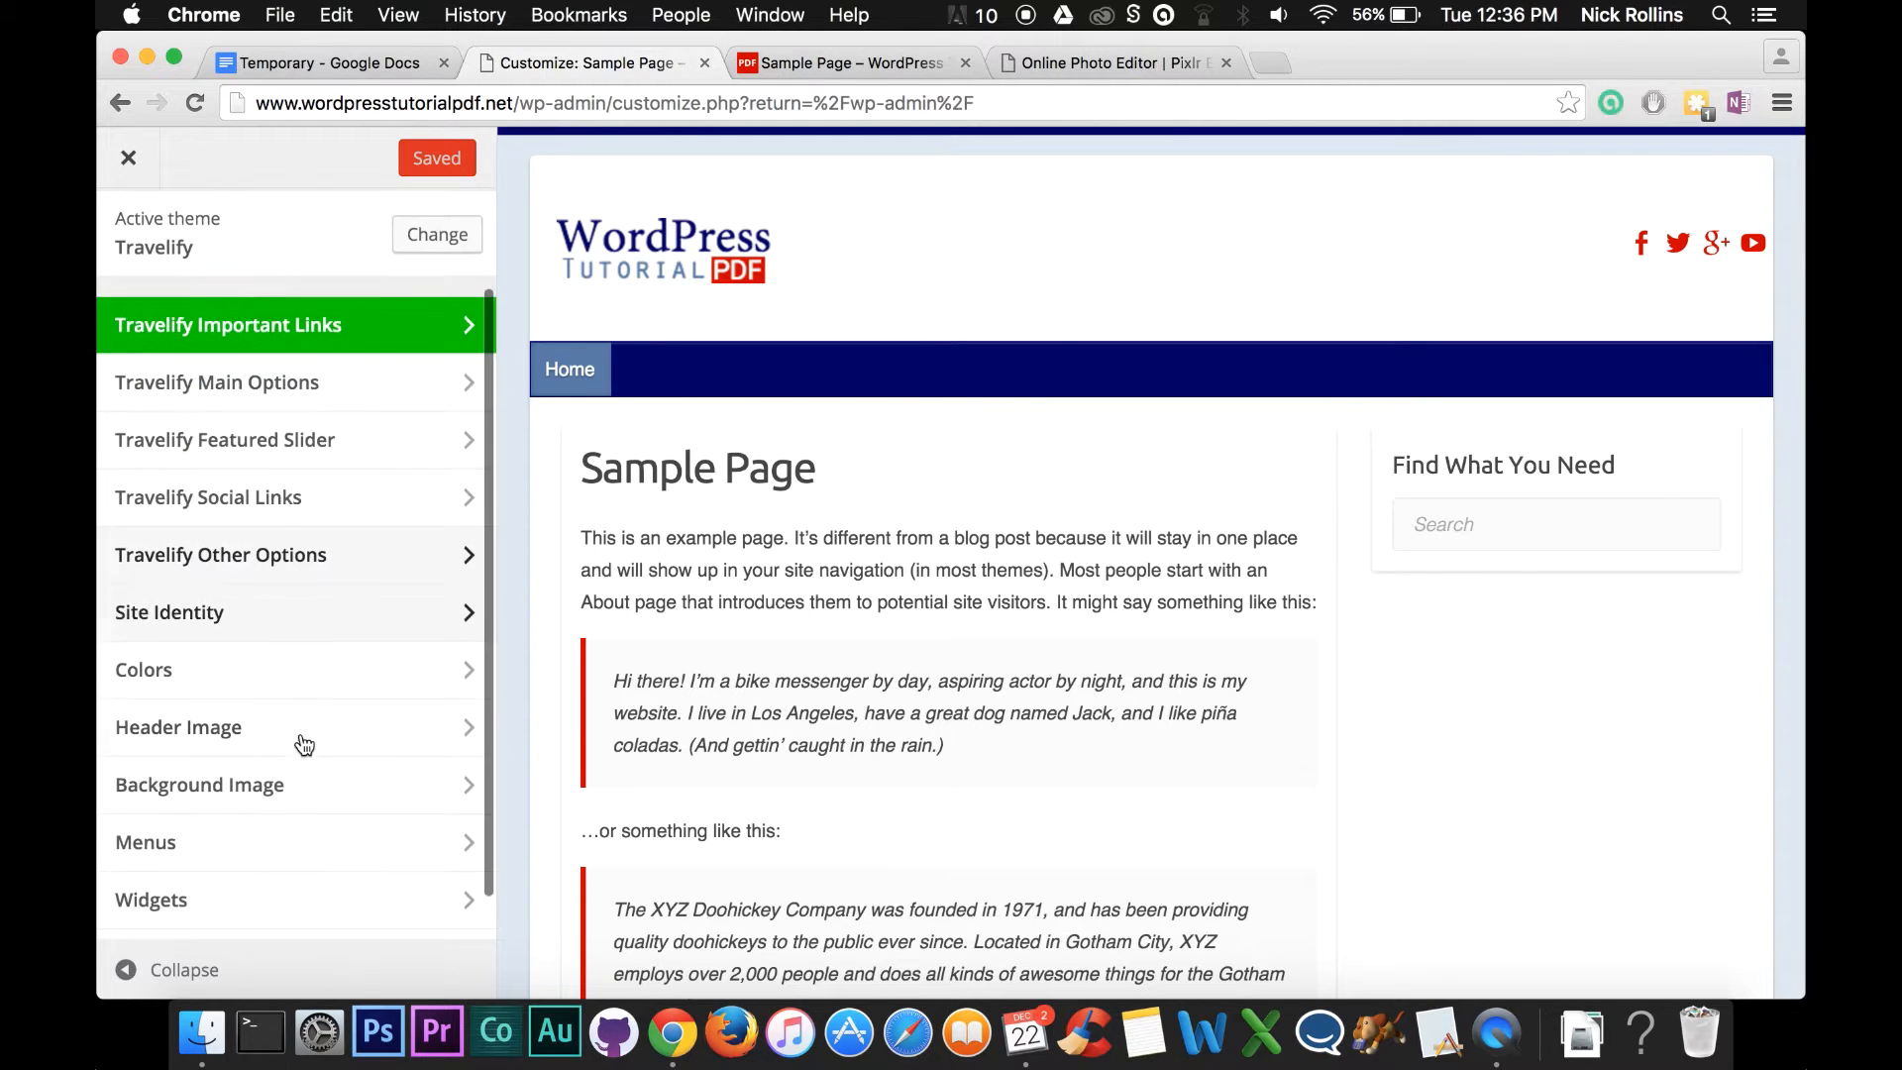
pyautogui.click(297, 620)
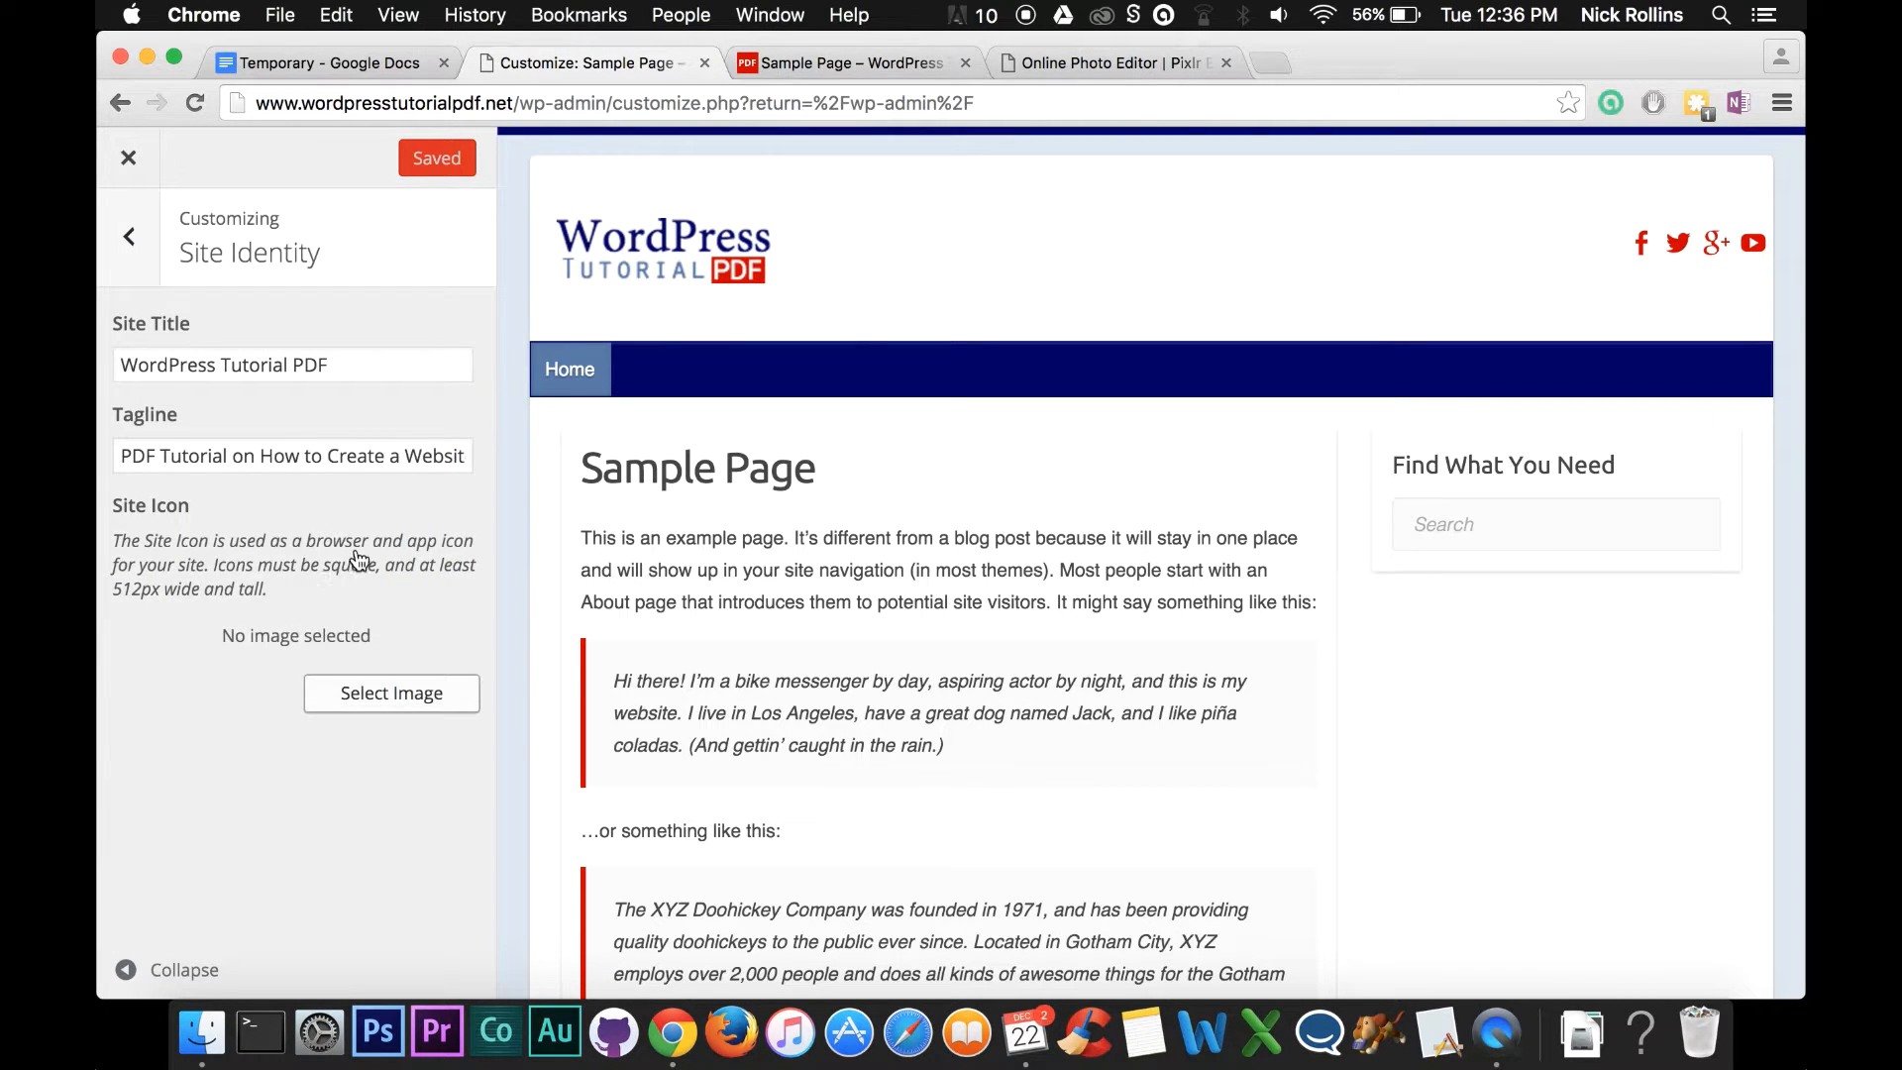
pyautogui.moveTo(204, 513); pyautogui.dragTo(109, 502)
pyautogui.click(224, 517)
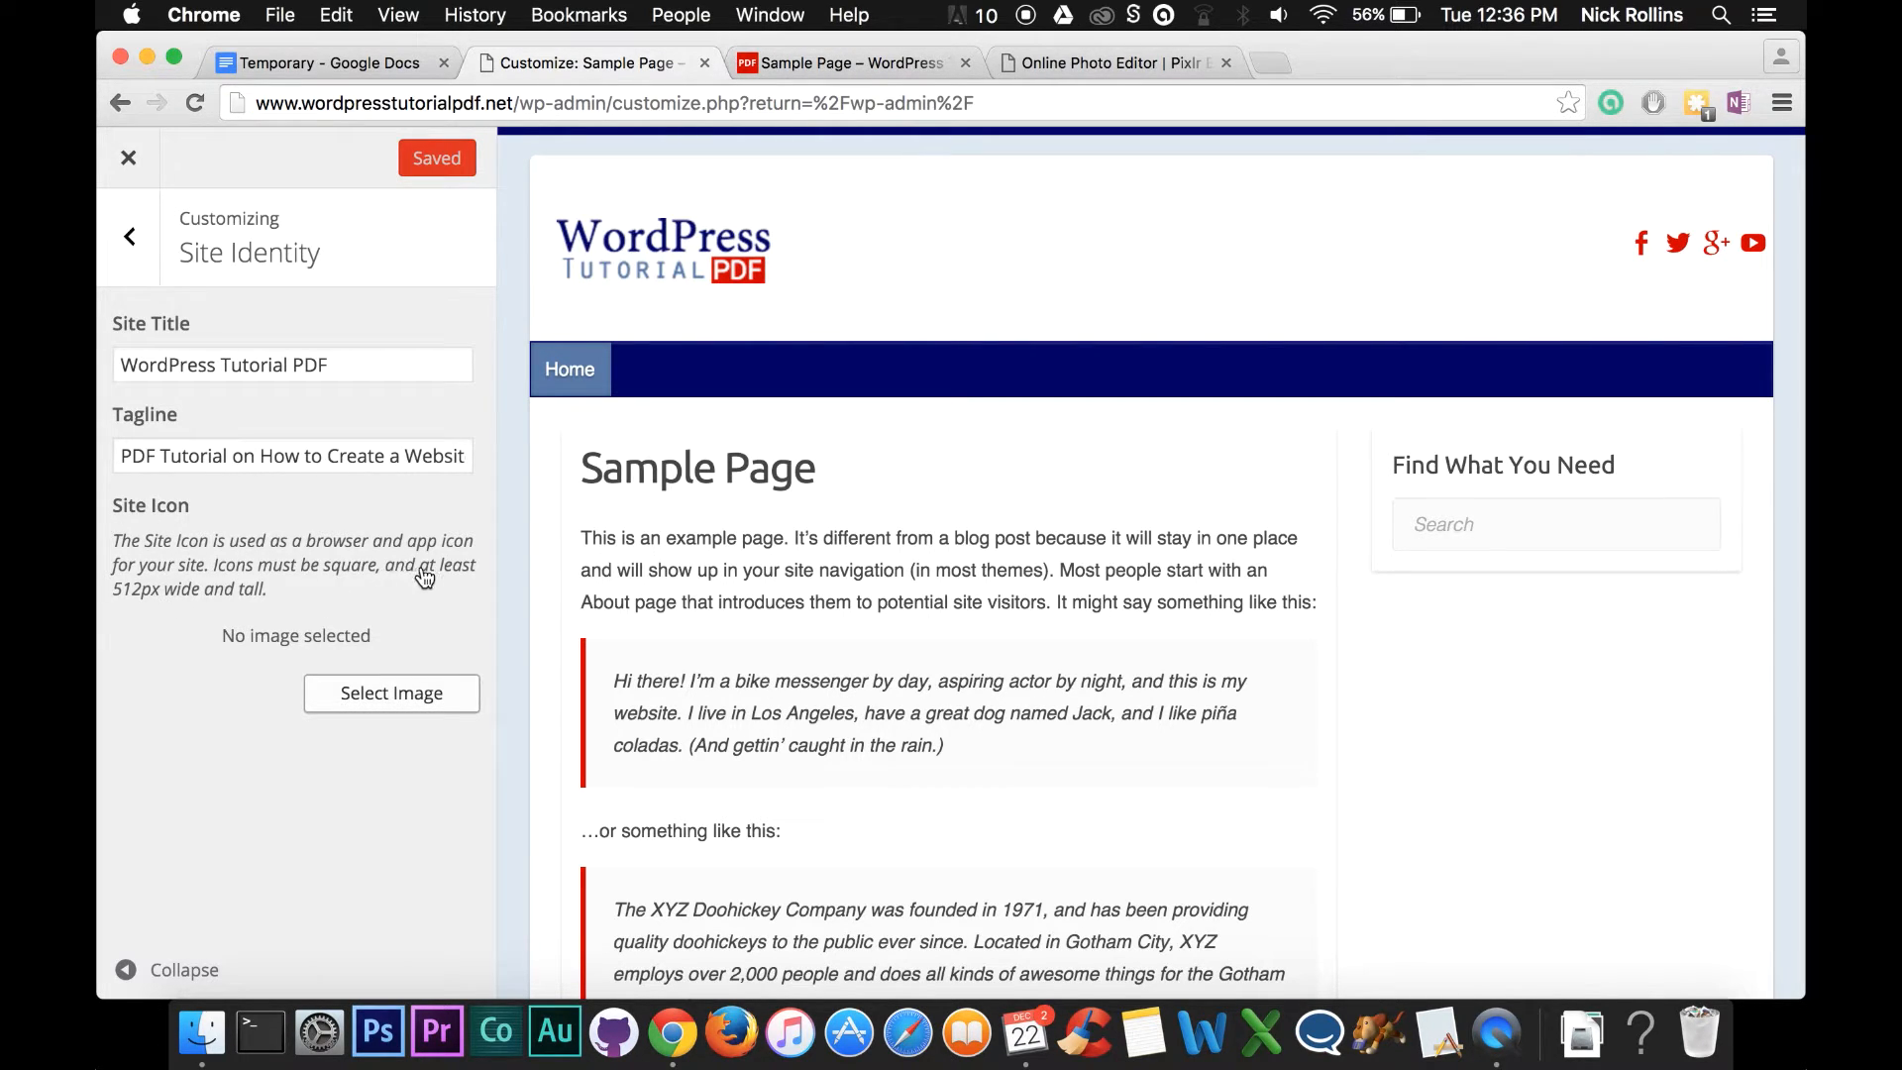
pyautogui.moveTo(420, 565); pyautogui.dragTo(425, 594)
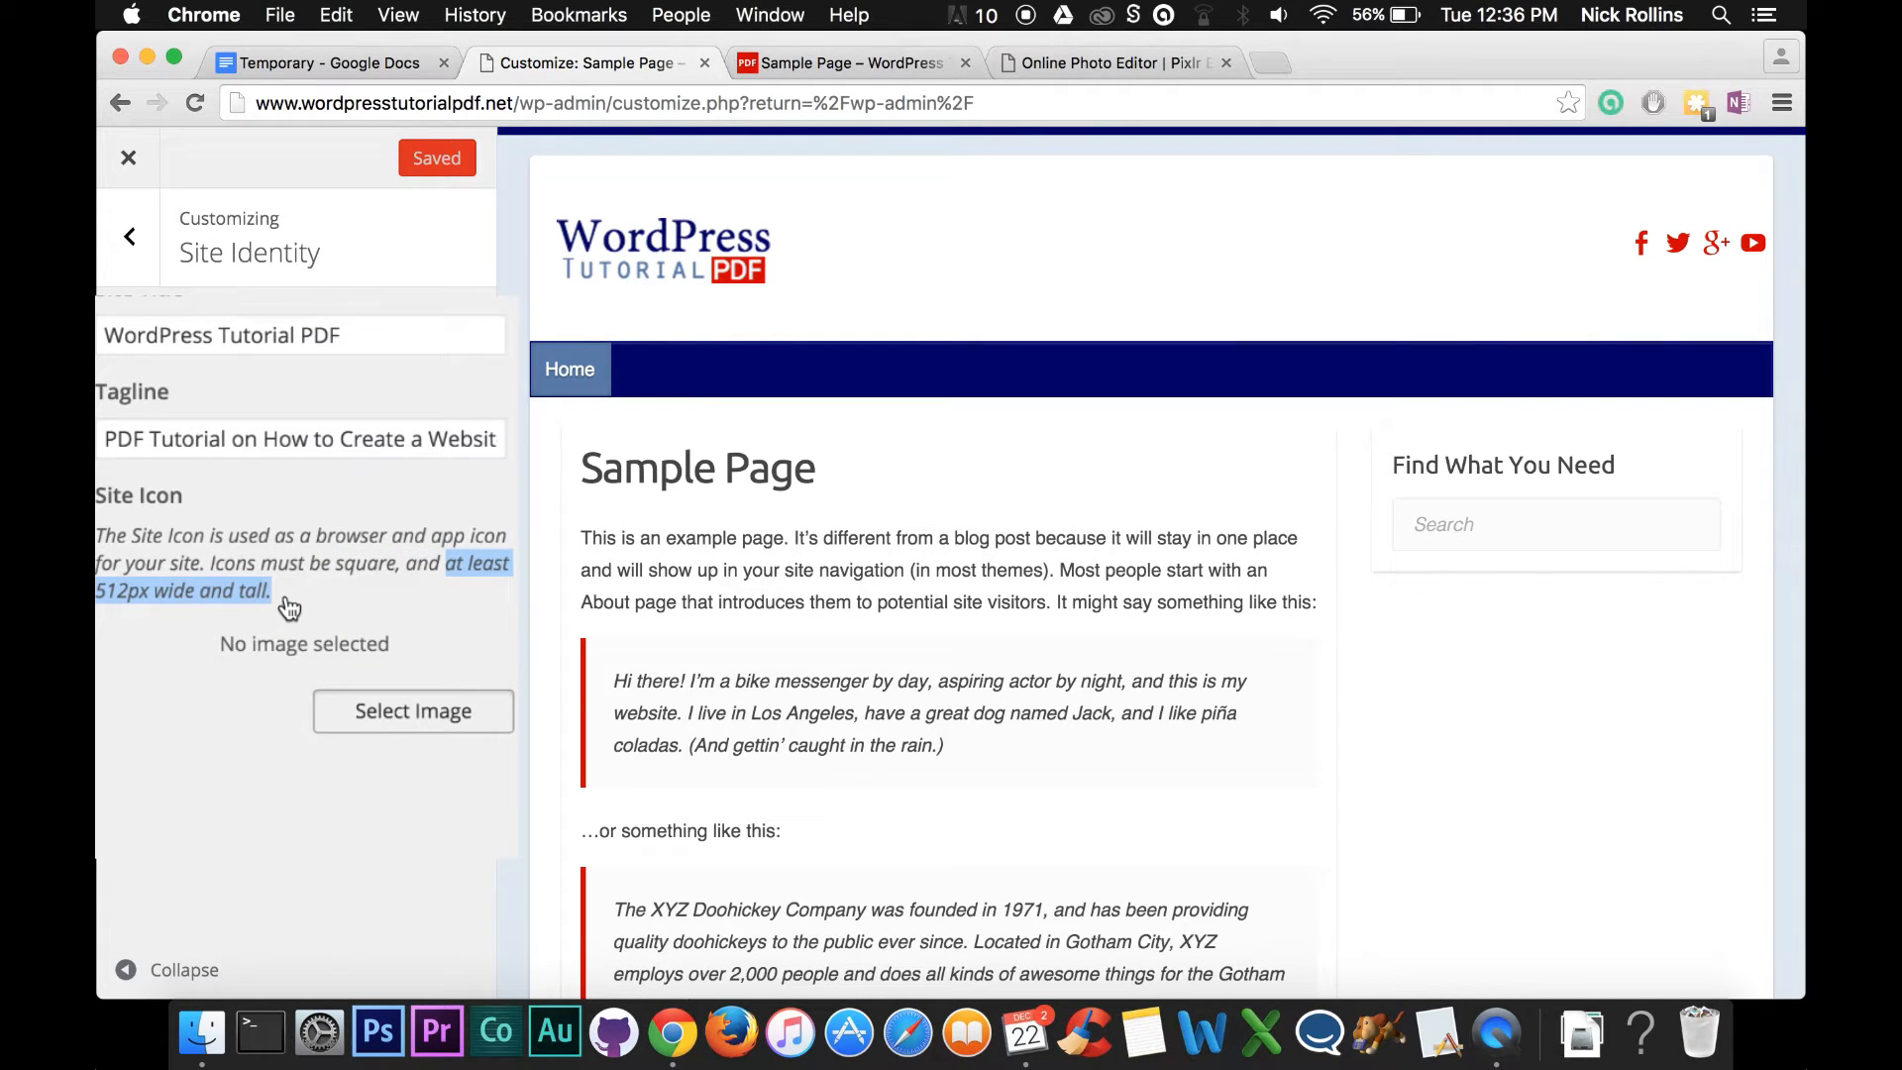
pyautogui.click(359, 603)
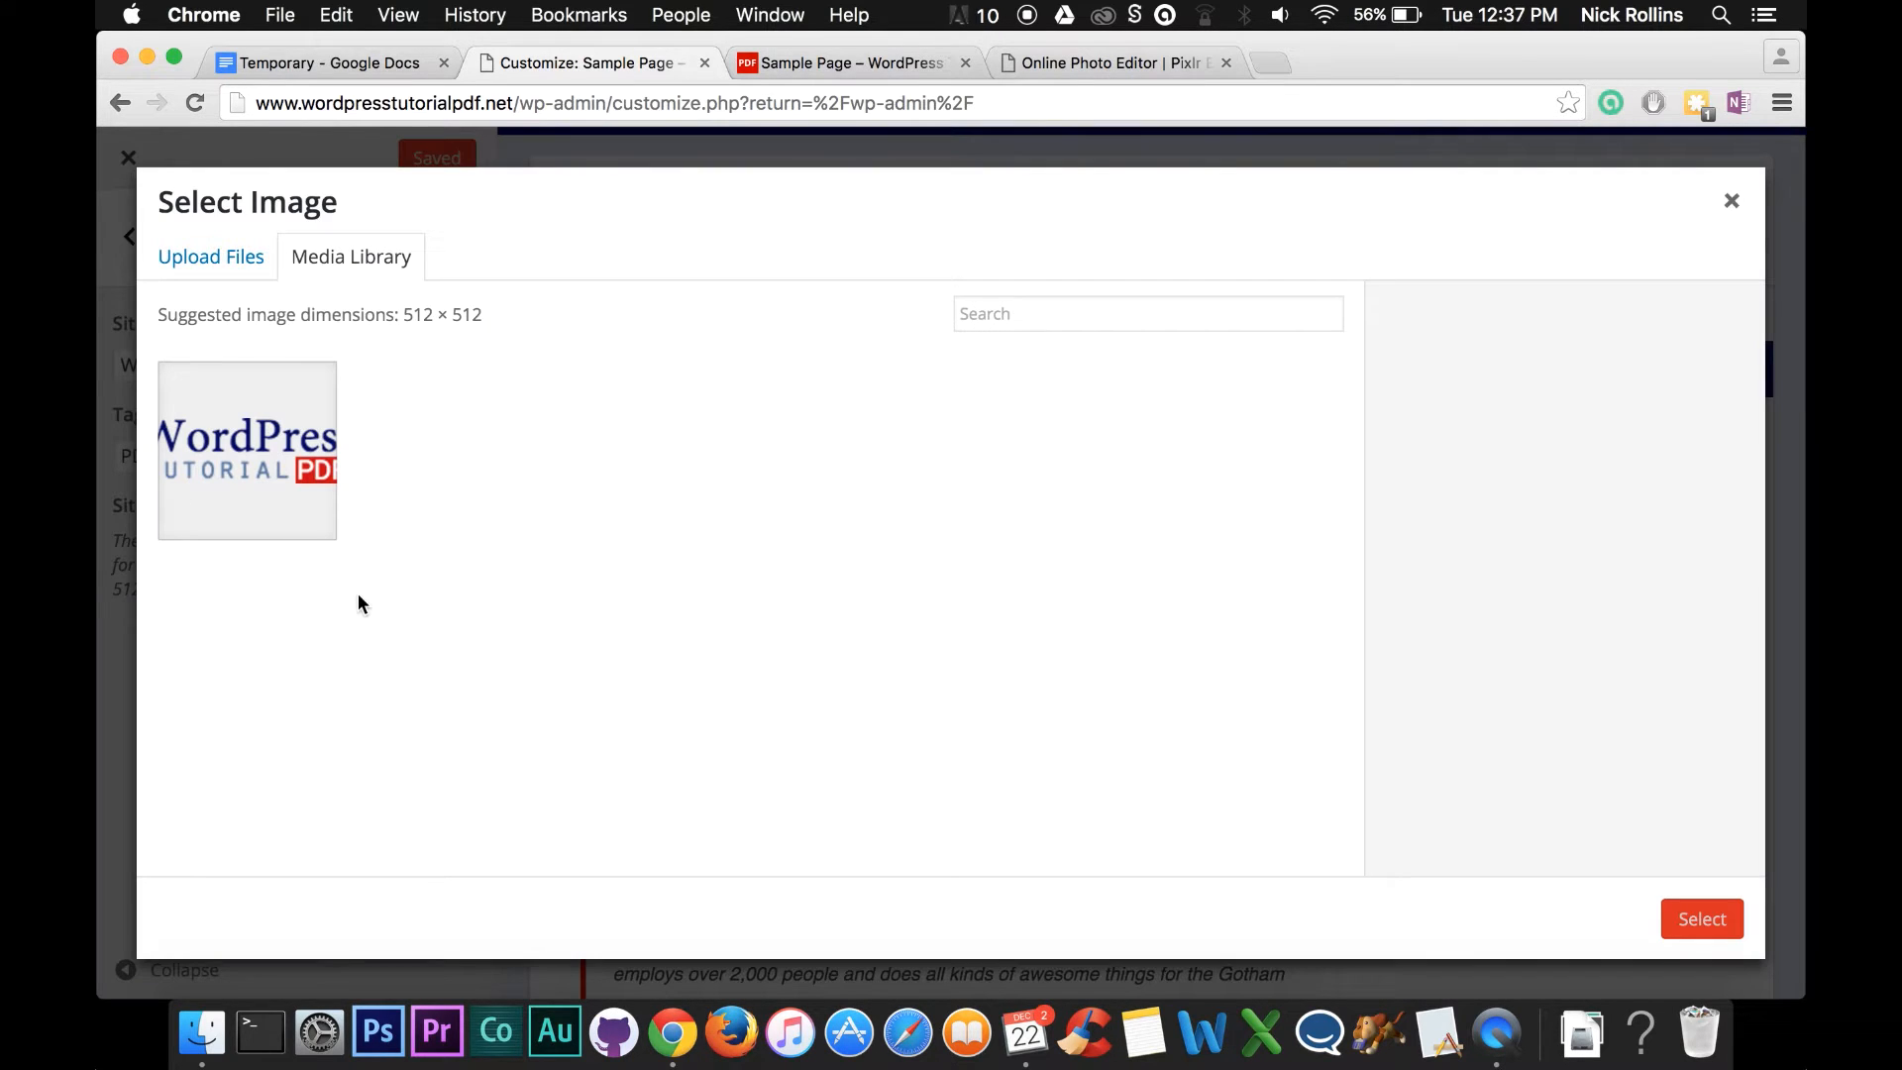
pyautogui.click(1732, 200)
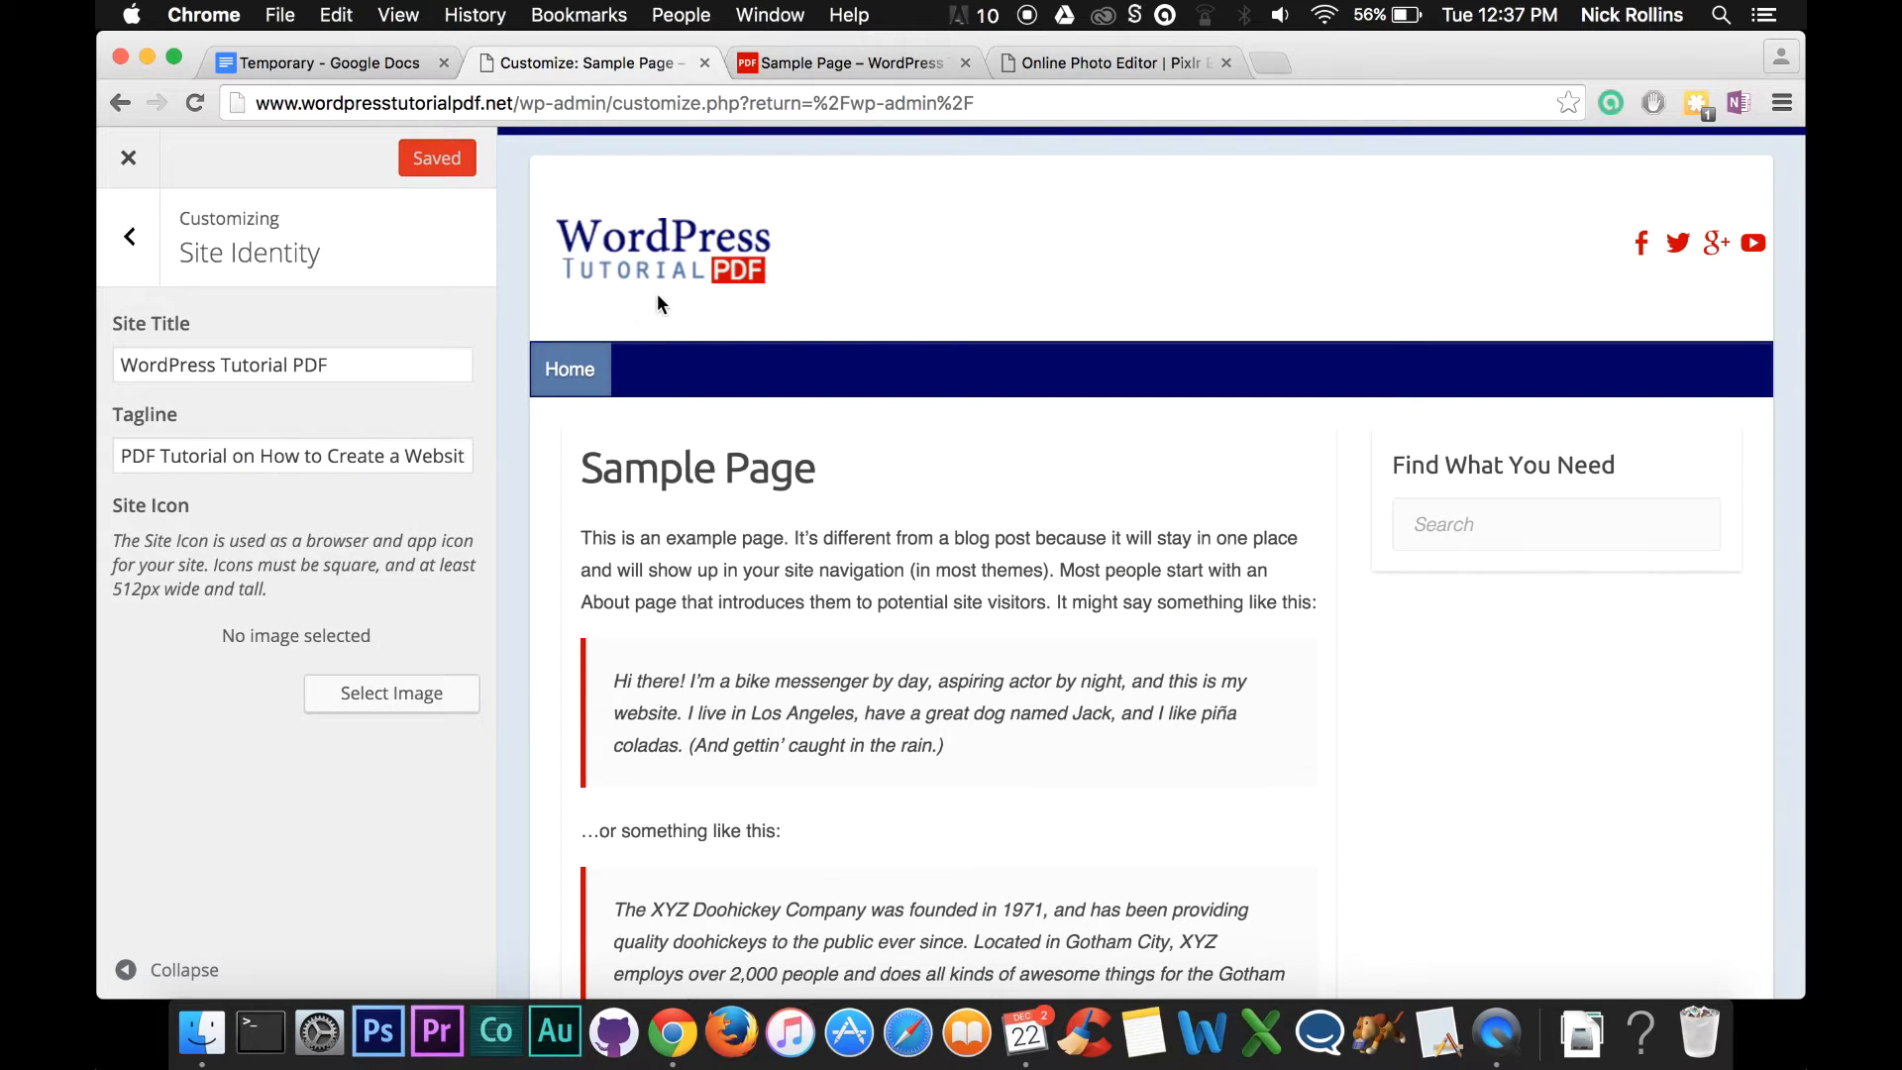
# In Pixlr Editor, close the logo image without saving and create a transparent 512 x 512 pixel image named WebsiteIcon.
pyautogui.click(1092, 61)
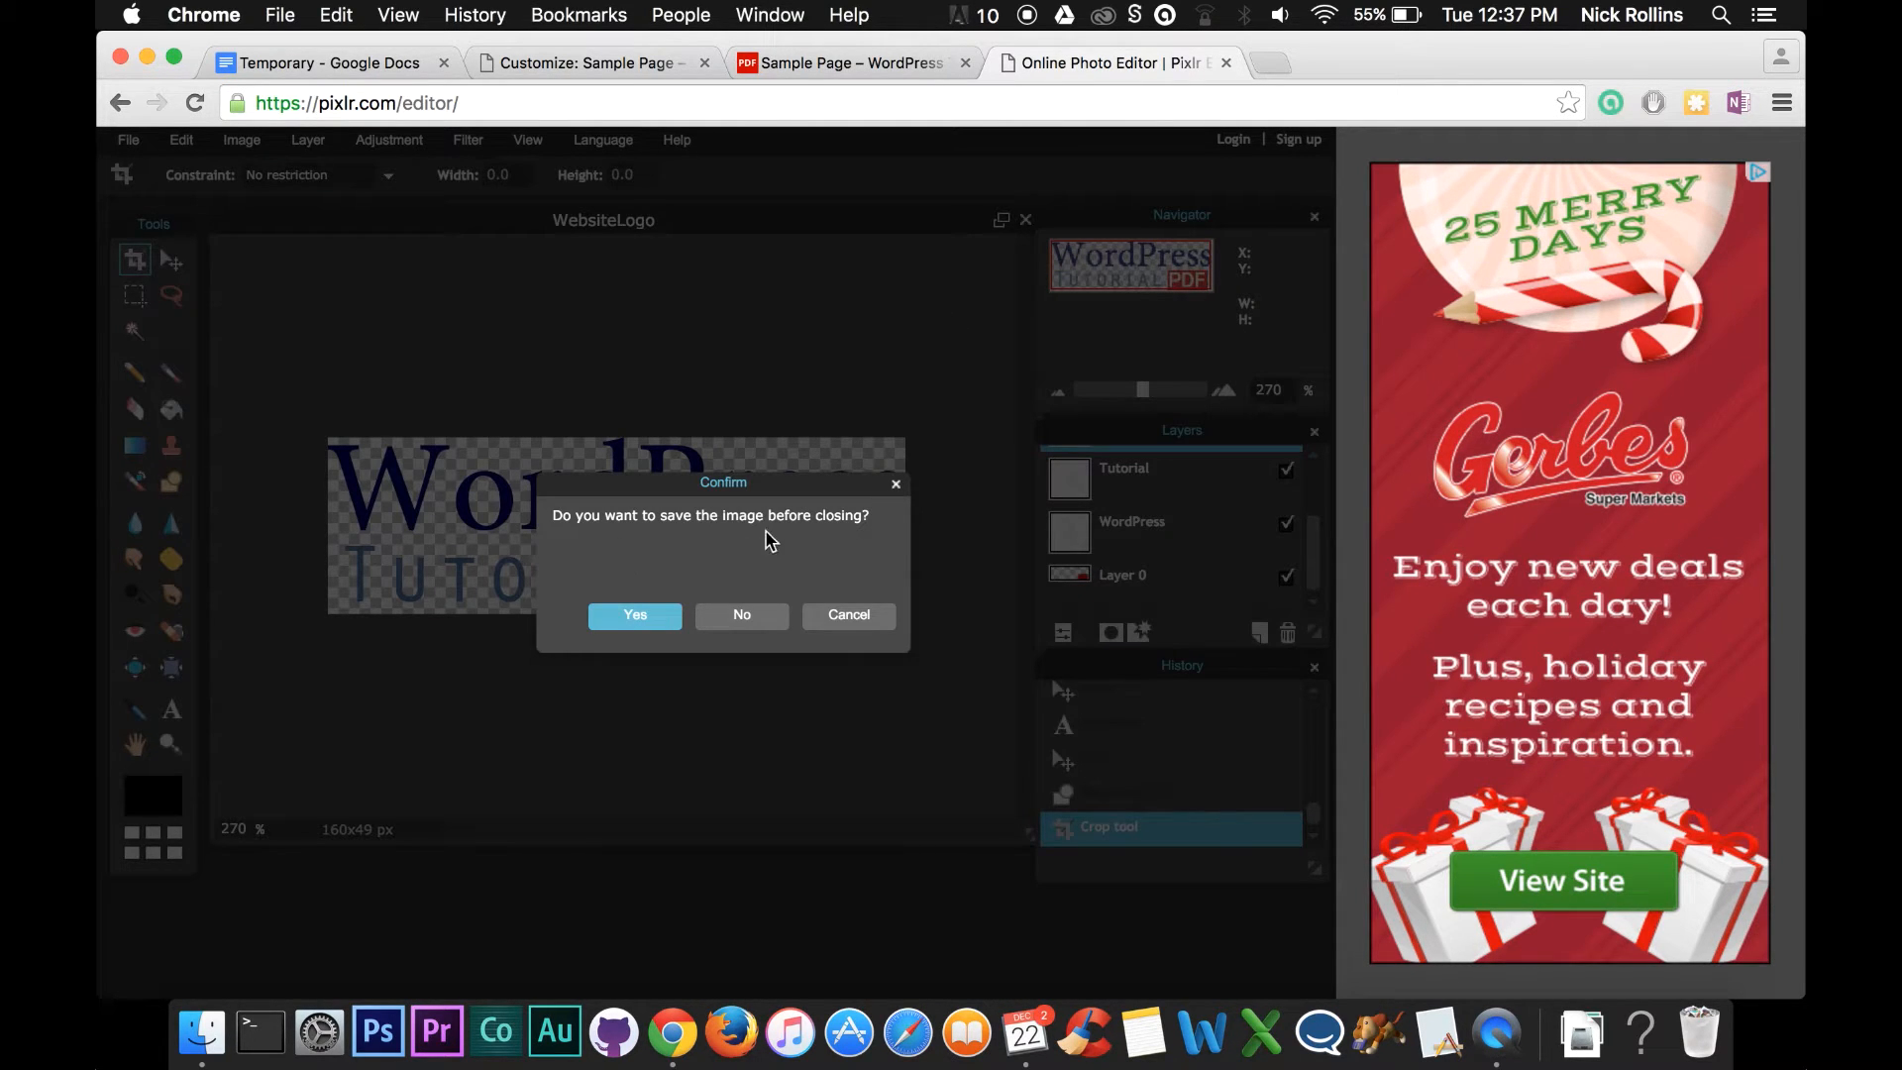
pyautogui.click(724, 622)
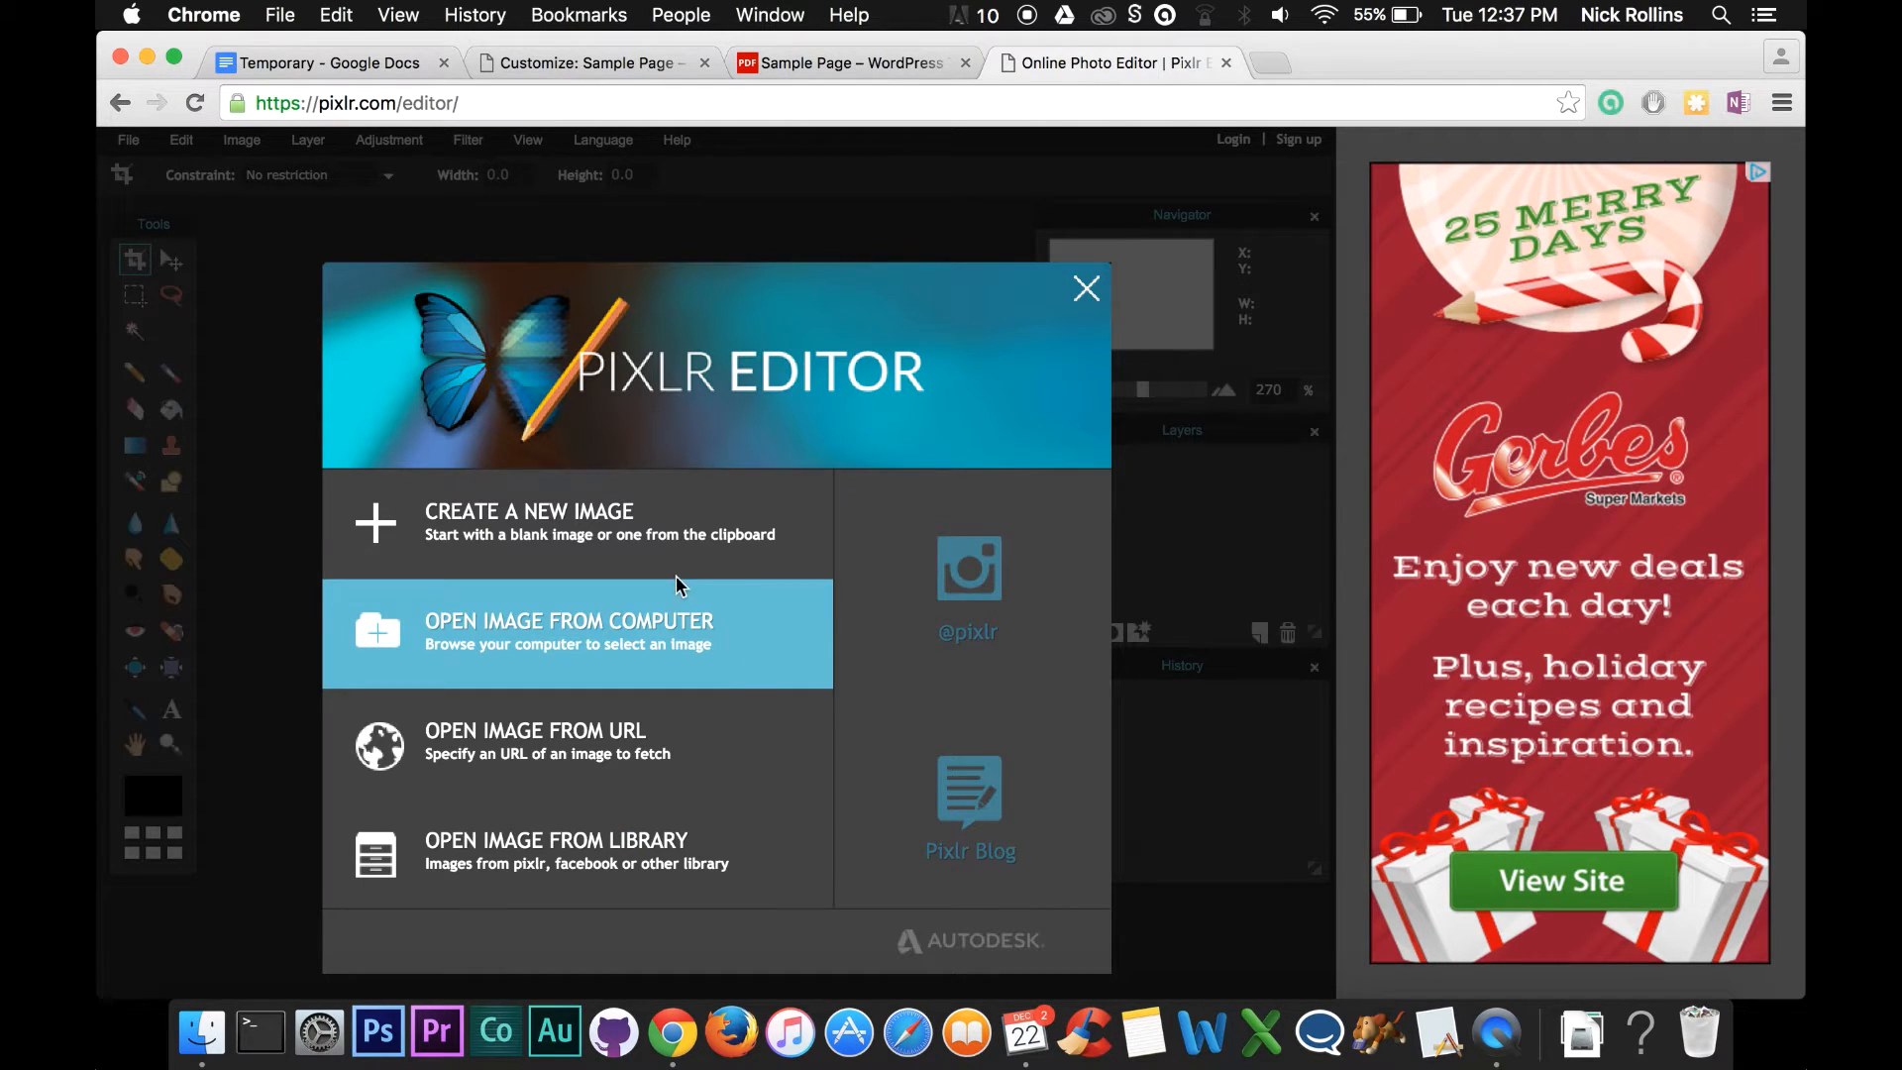
pyautogui.click(545, 562)
pyautogui.moveTo(700, 555); pyautogui.dragTo(733, 310)
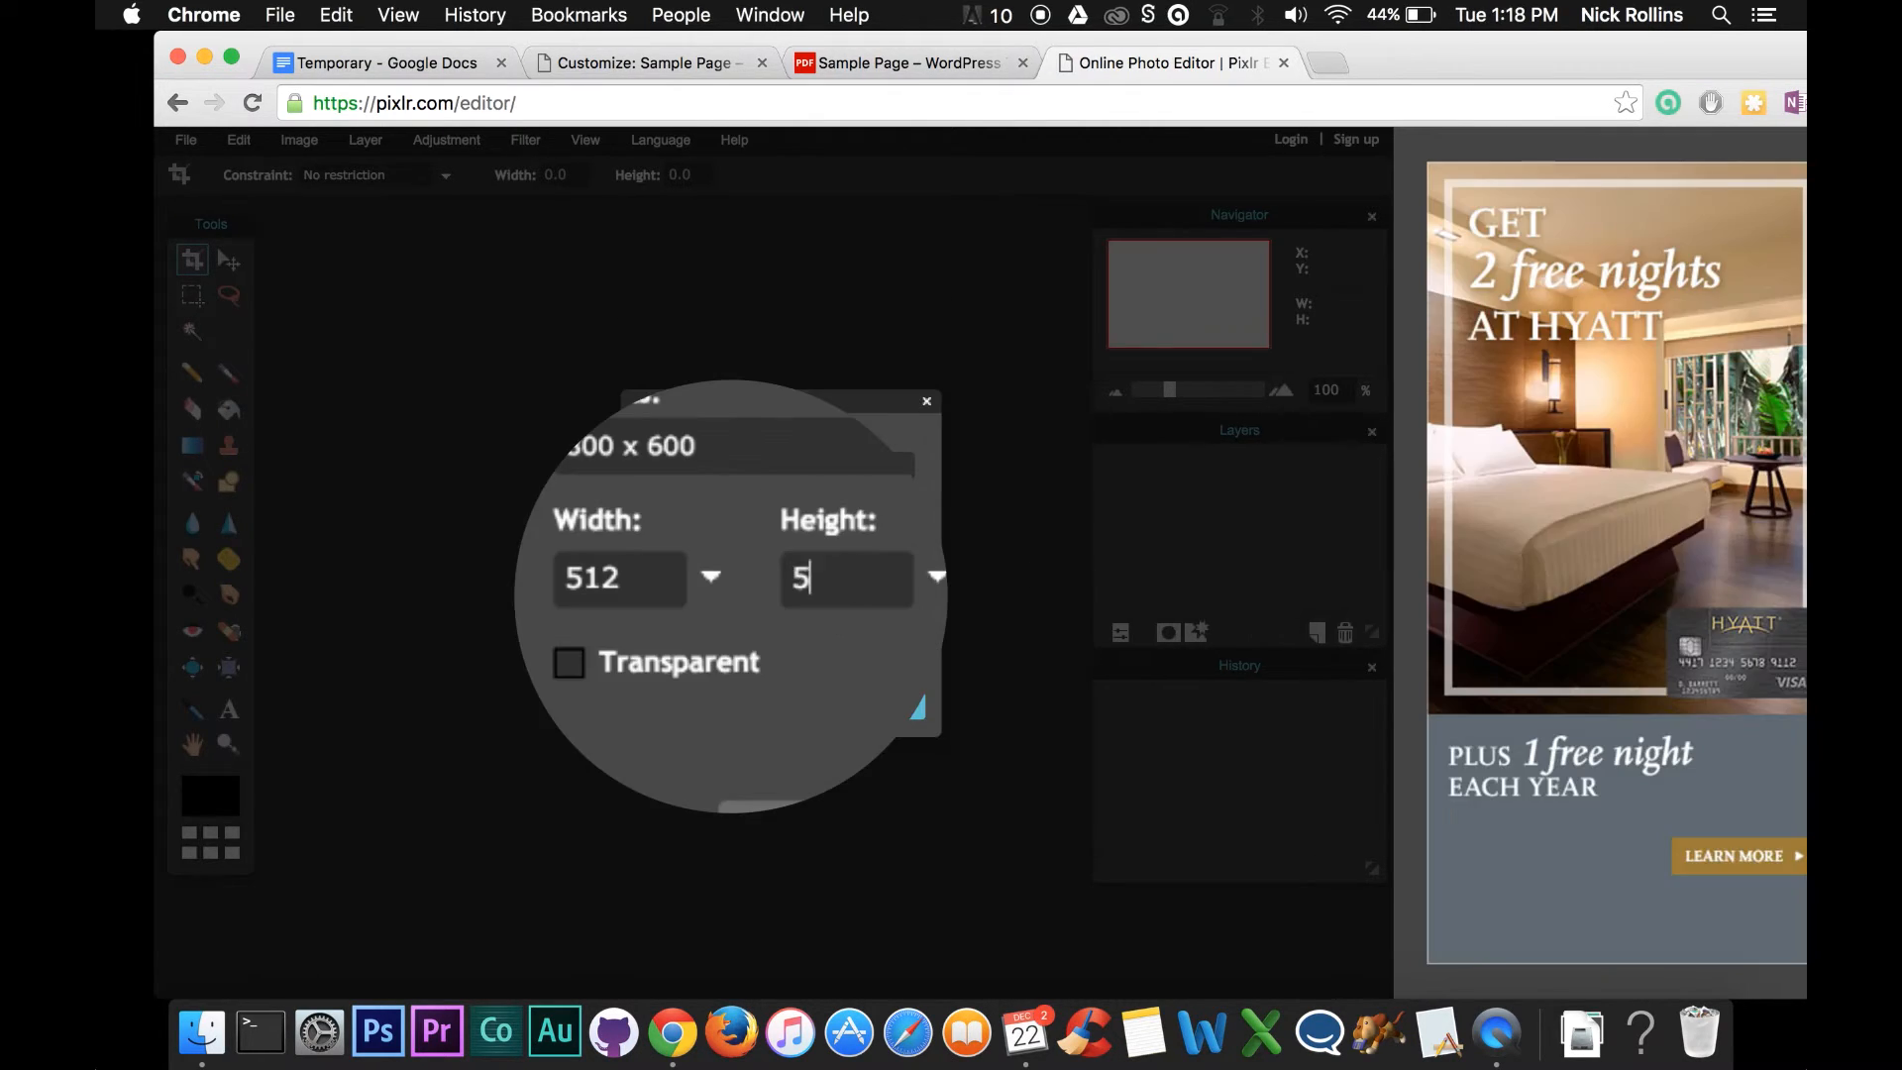
pyautogui.write('12')
pyautogui.click(879, 705)
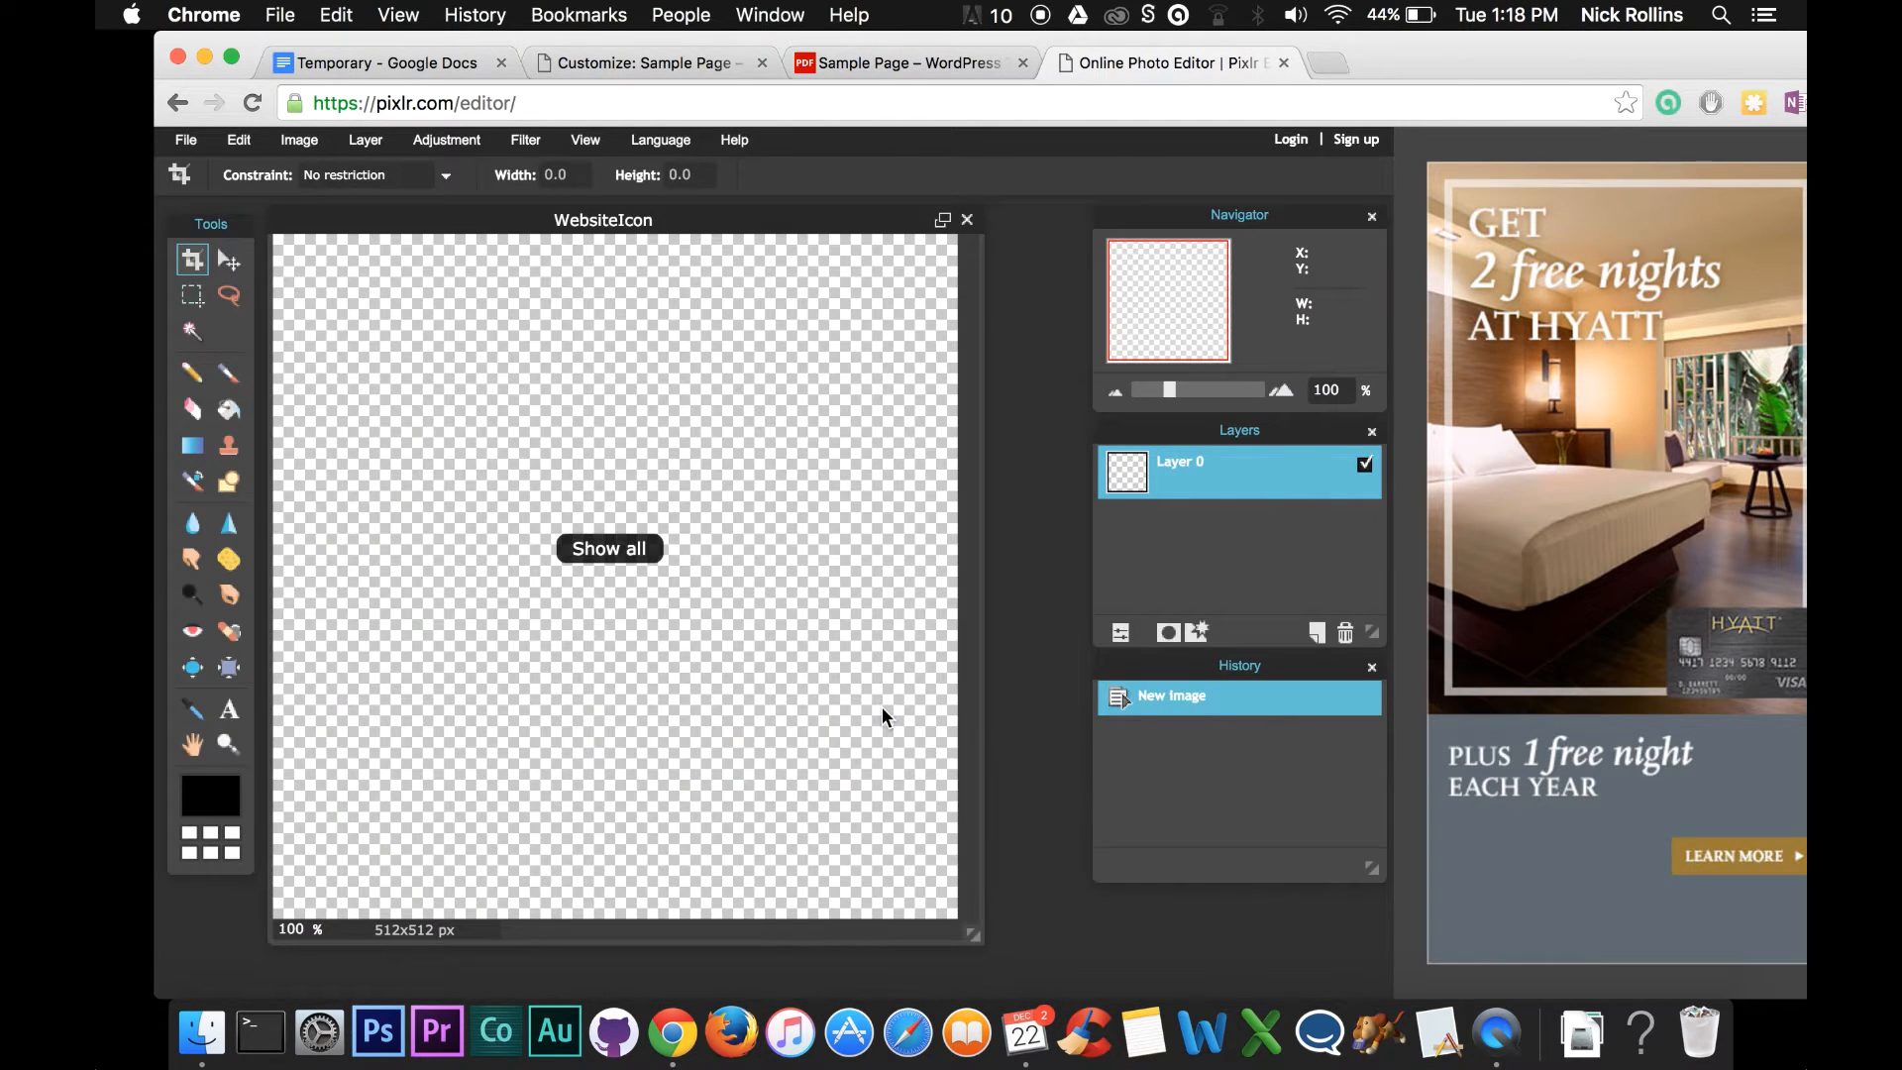
# Open Pixlr's main color selector, then copy the Social Icon Color code #ce0000 from the customizer's Travelify Header Area.
pyautogui.moveTo(976, 935); pyautogui.dragTo(1095, 989)
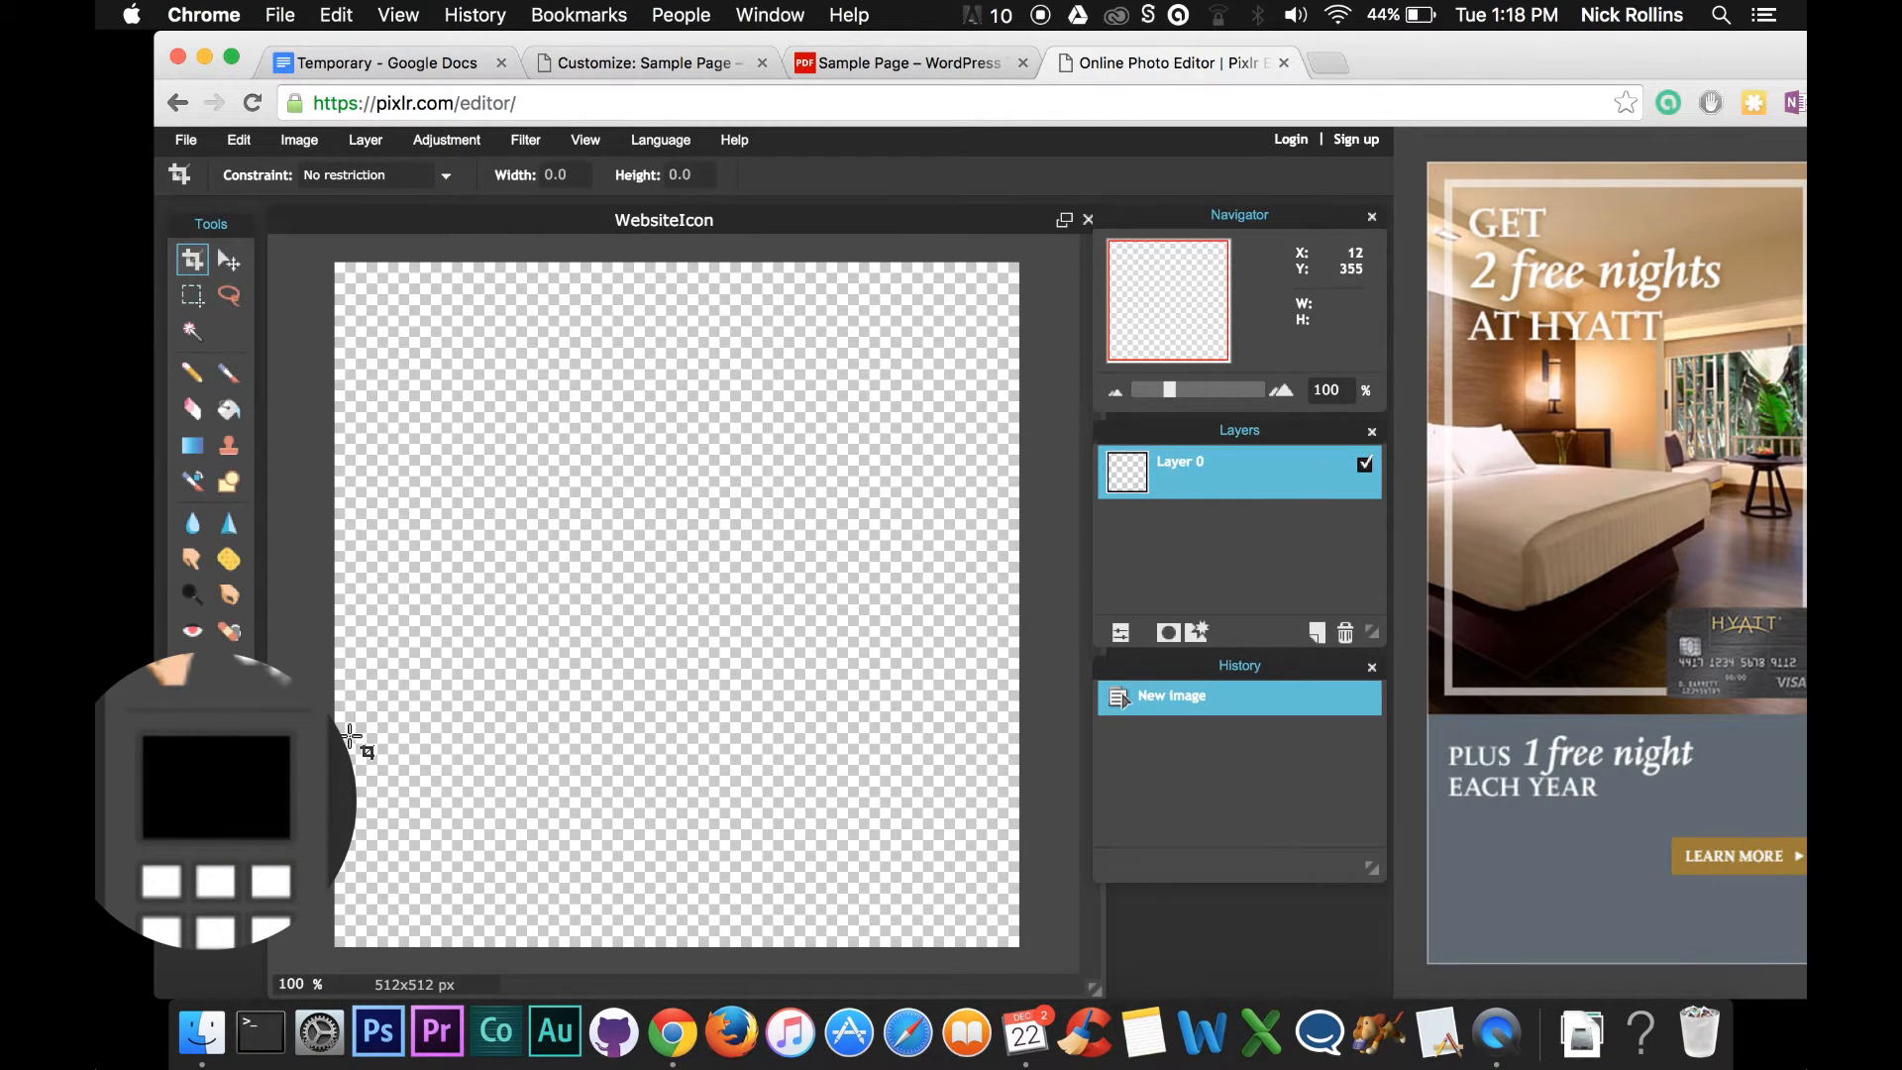
pyautogui.click(210, 795)
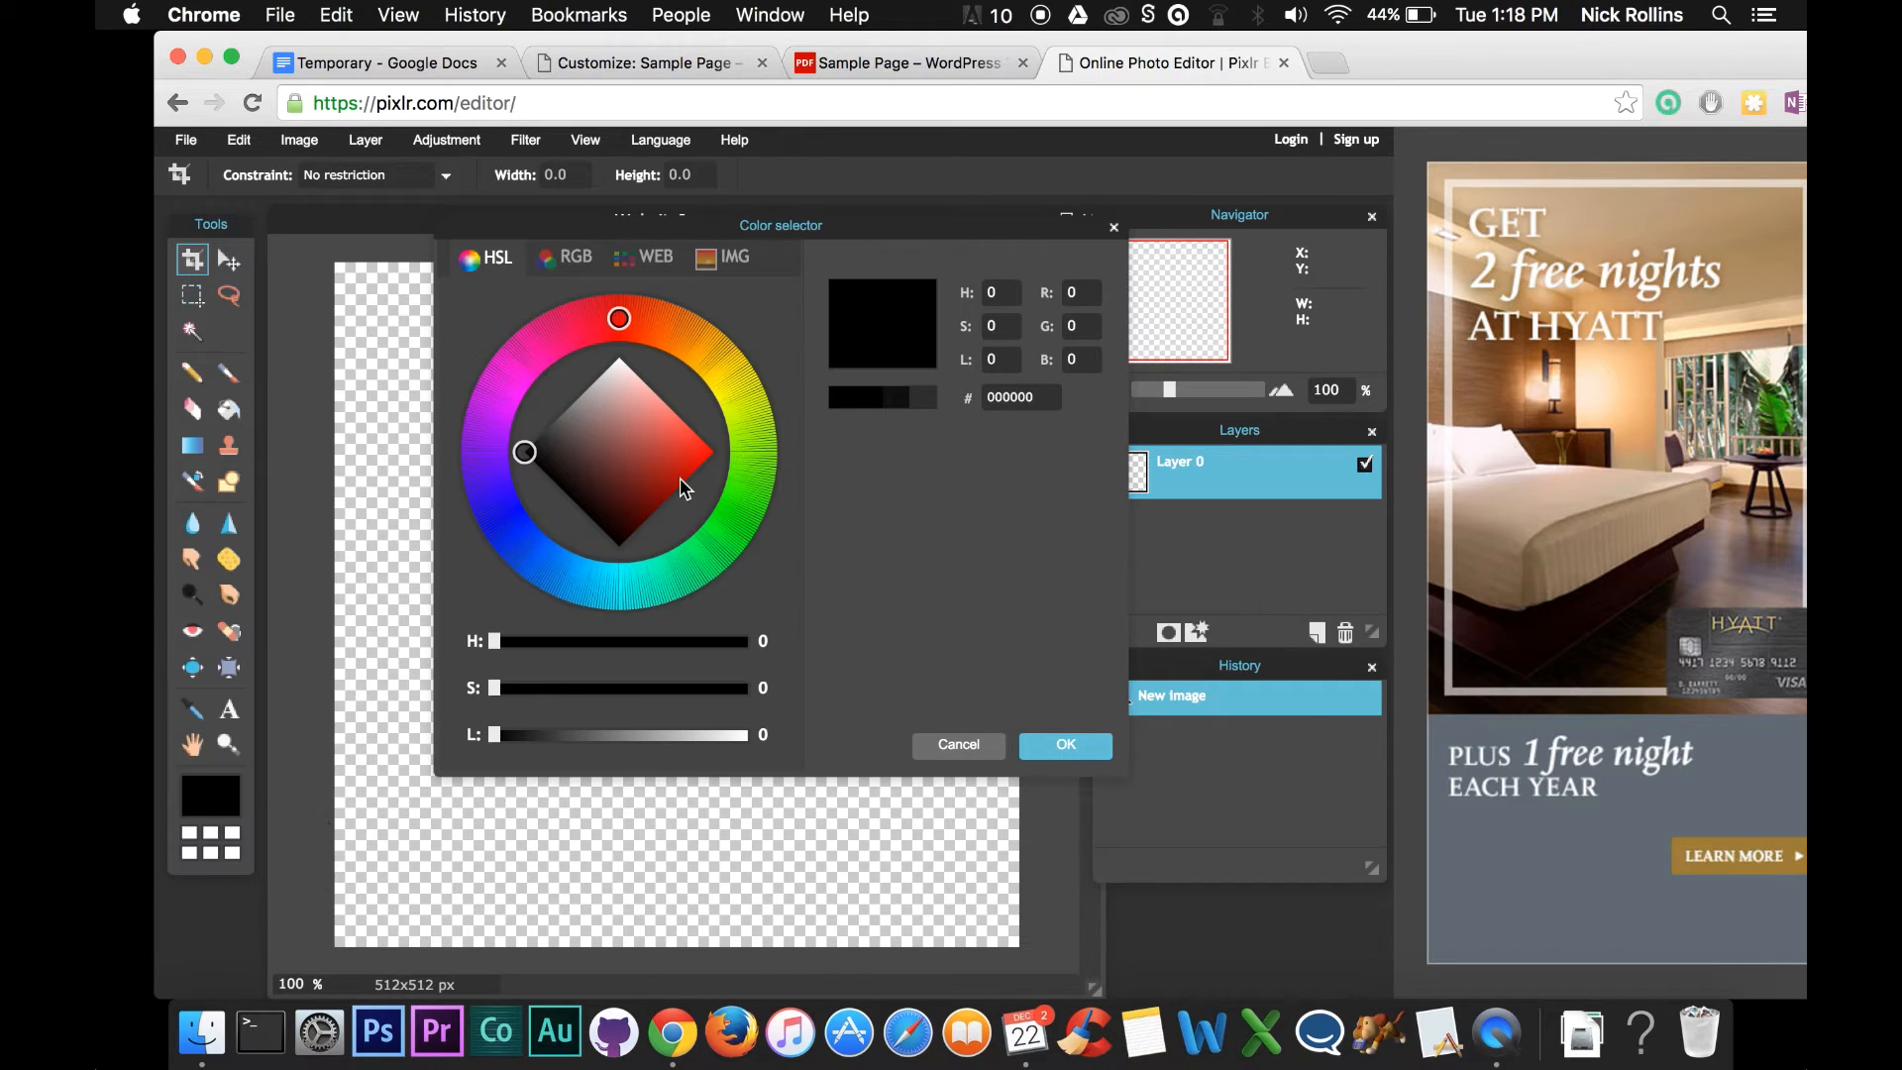
pyautogui.click(671, 61)
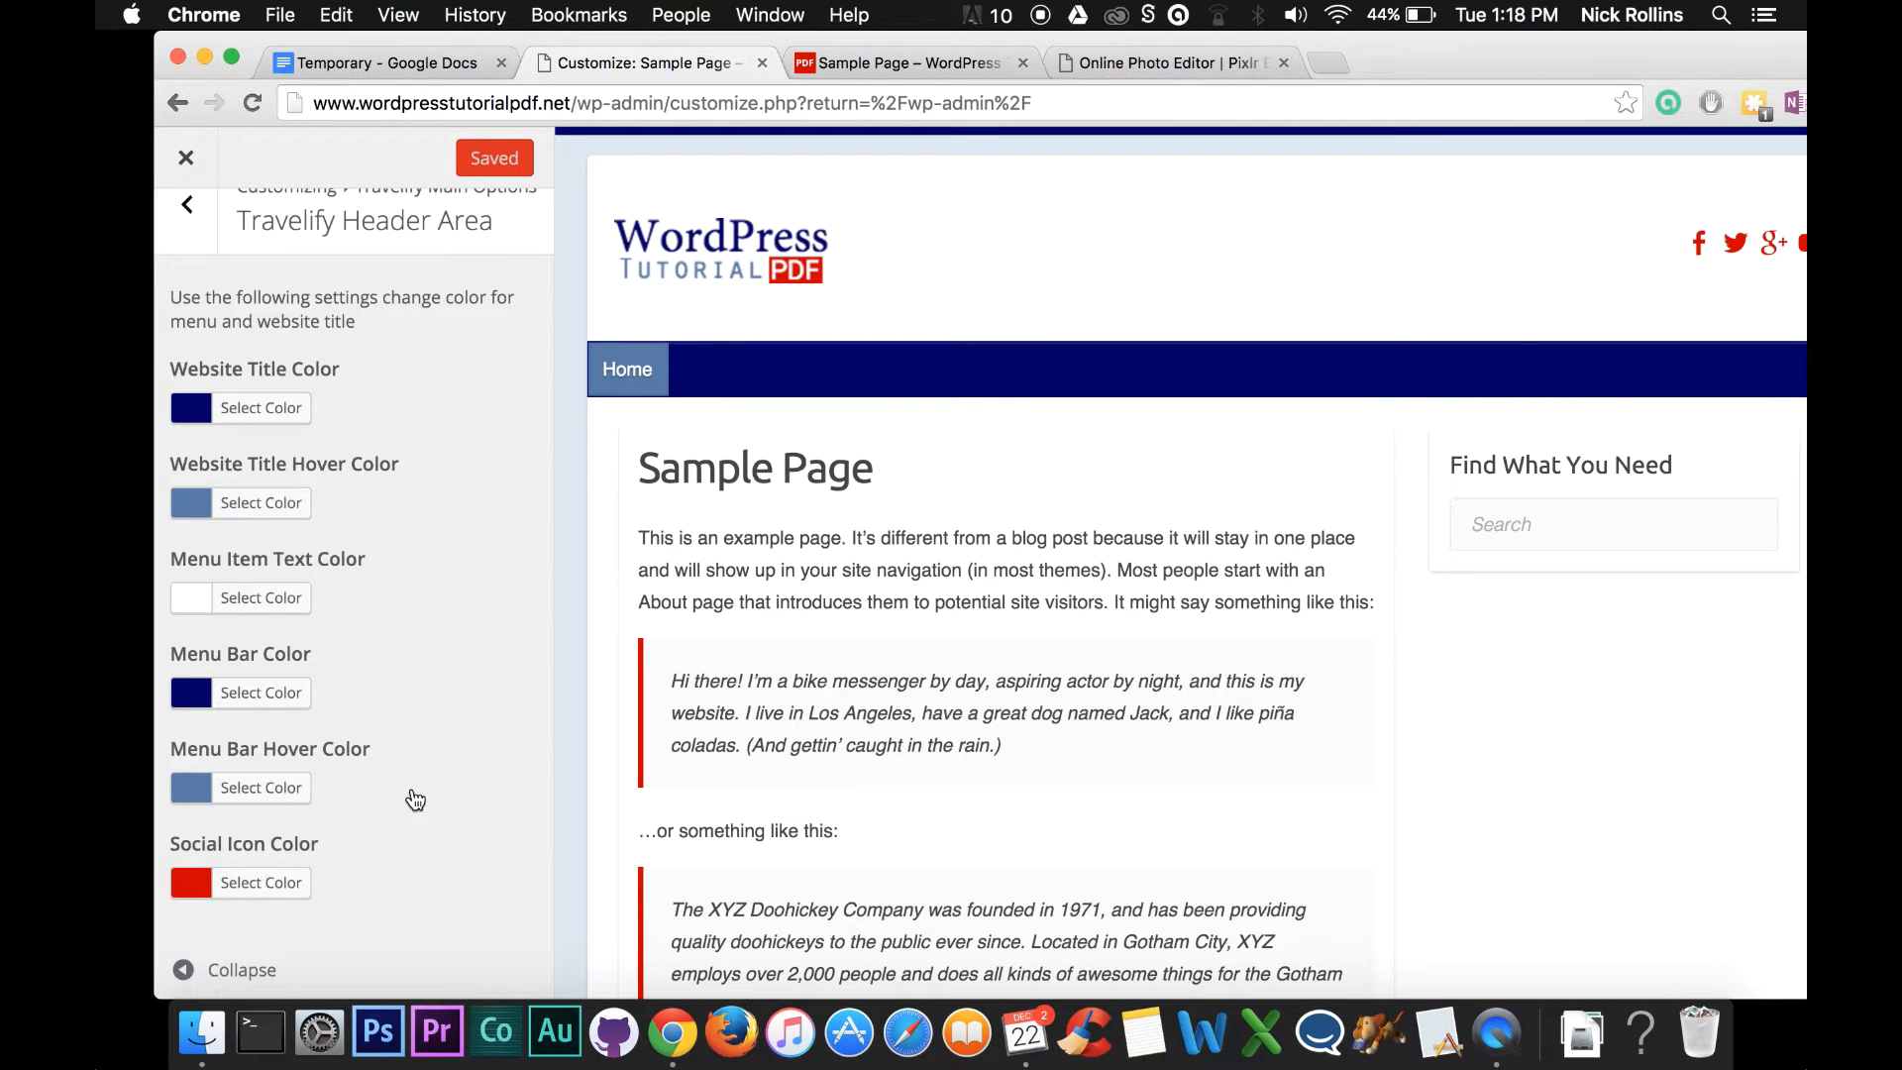
pyautogui.click(187, 205)
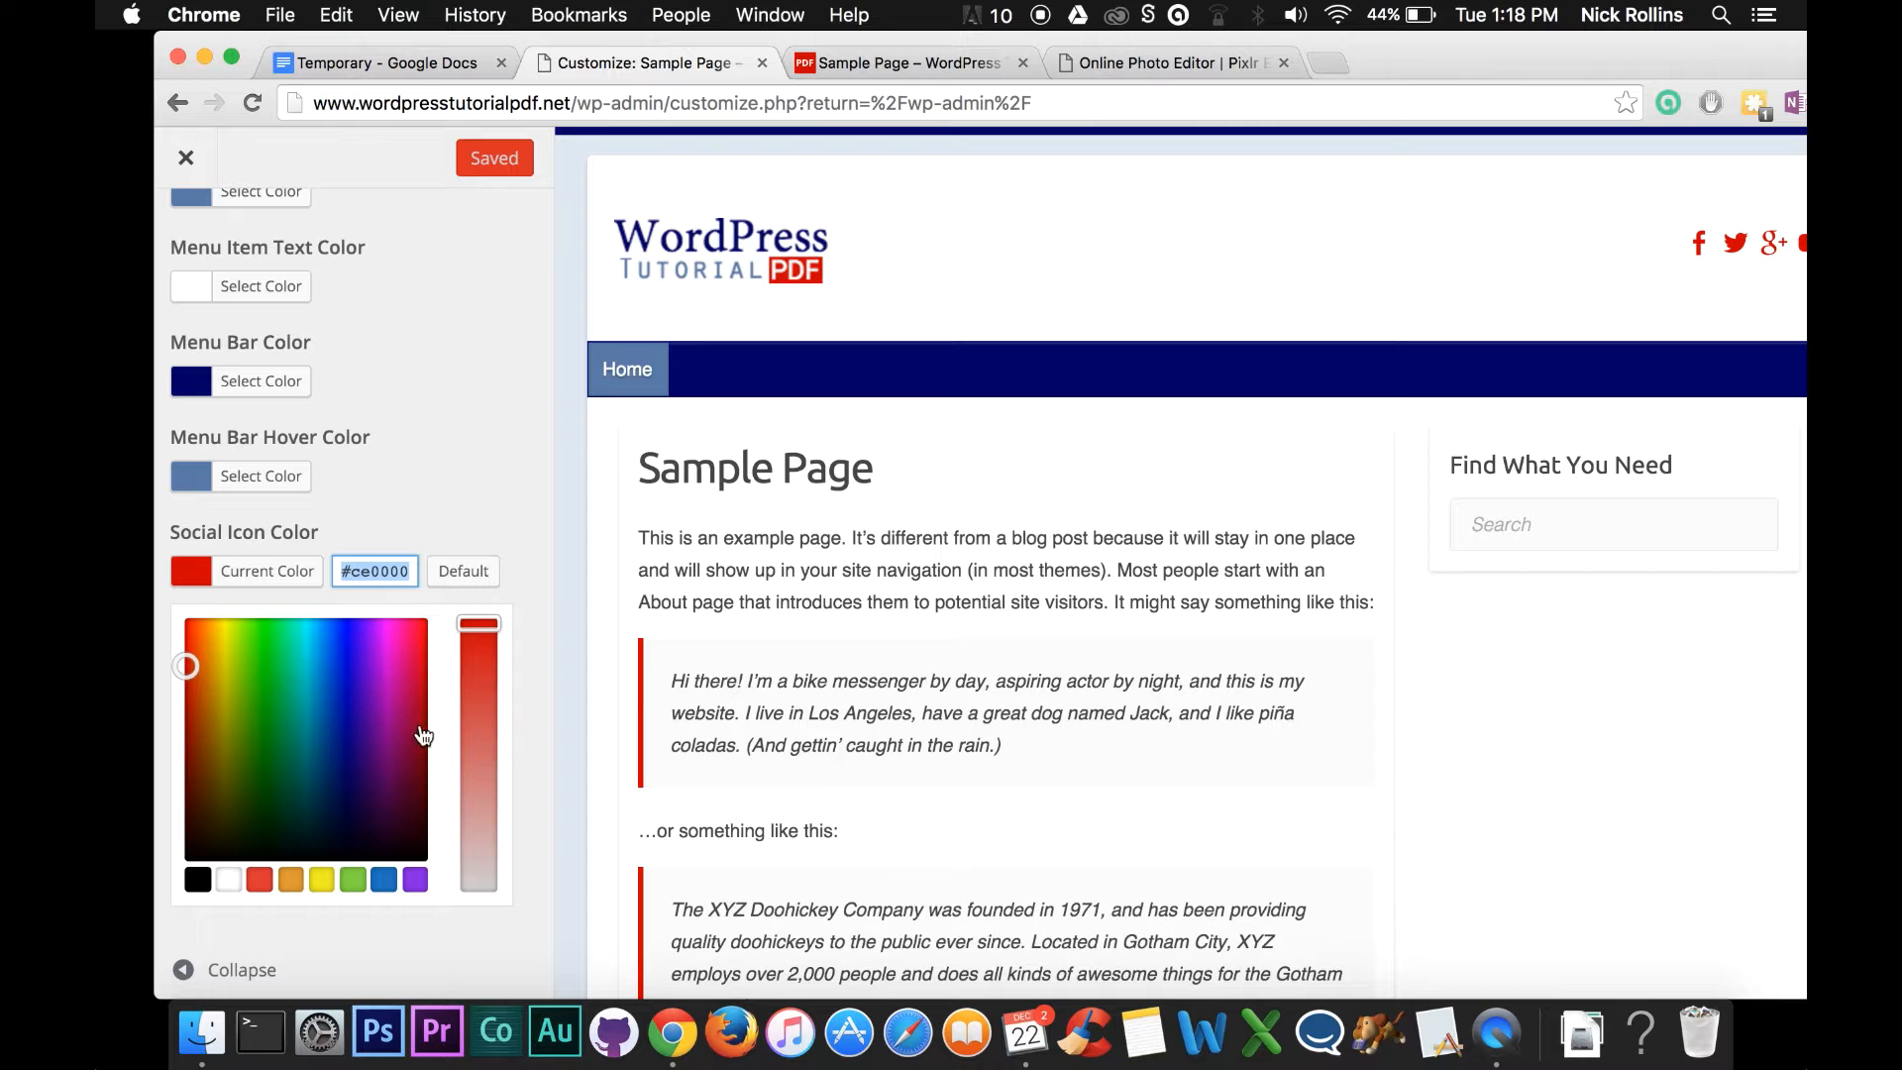
pyautogui.rightClick(377, 570)
pyautogui.click(423, 574)
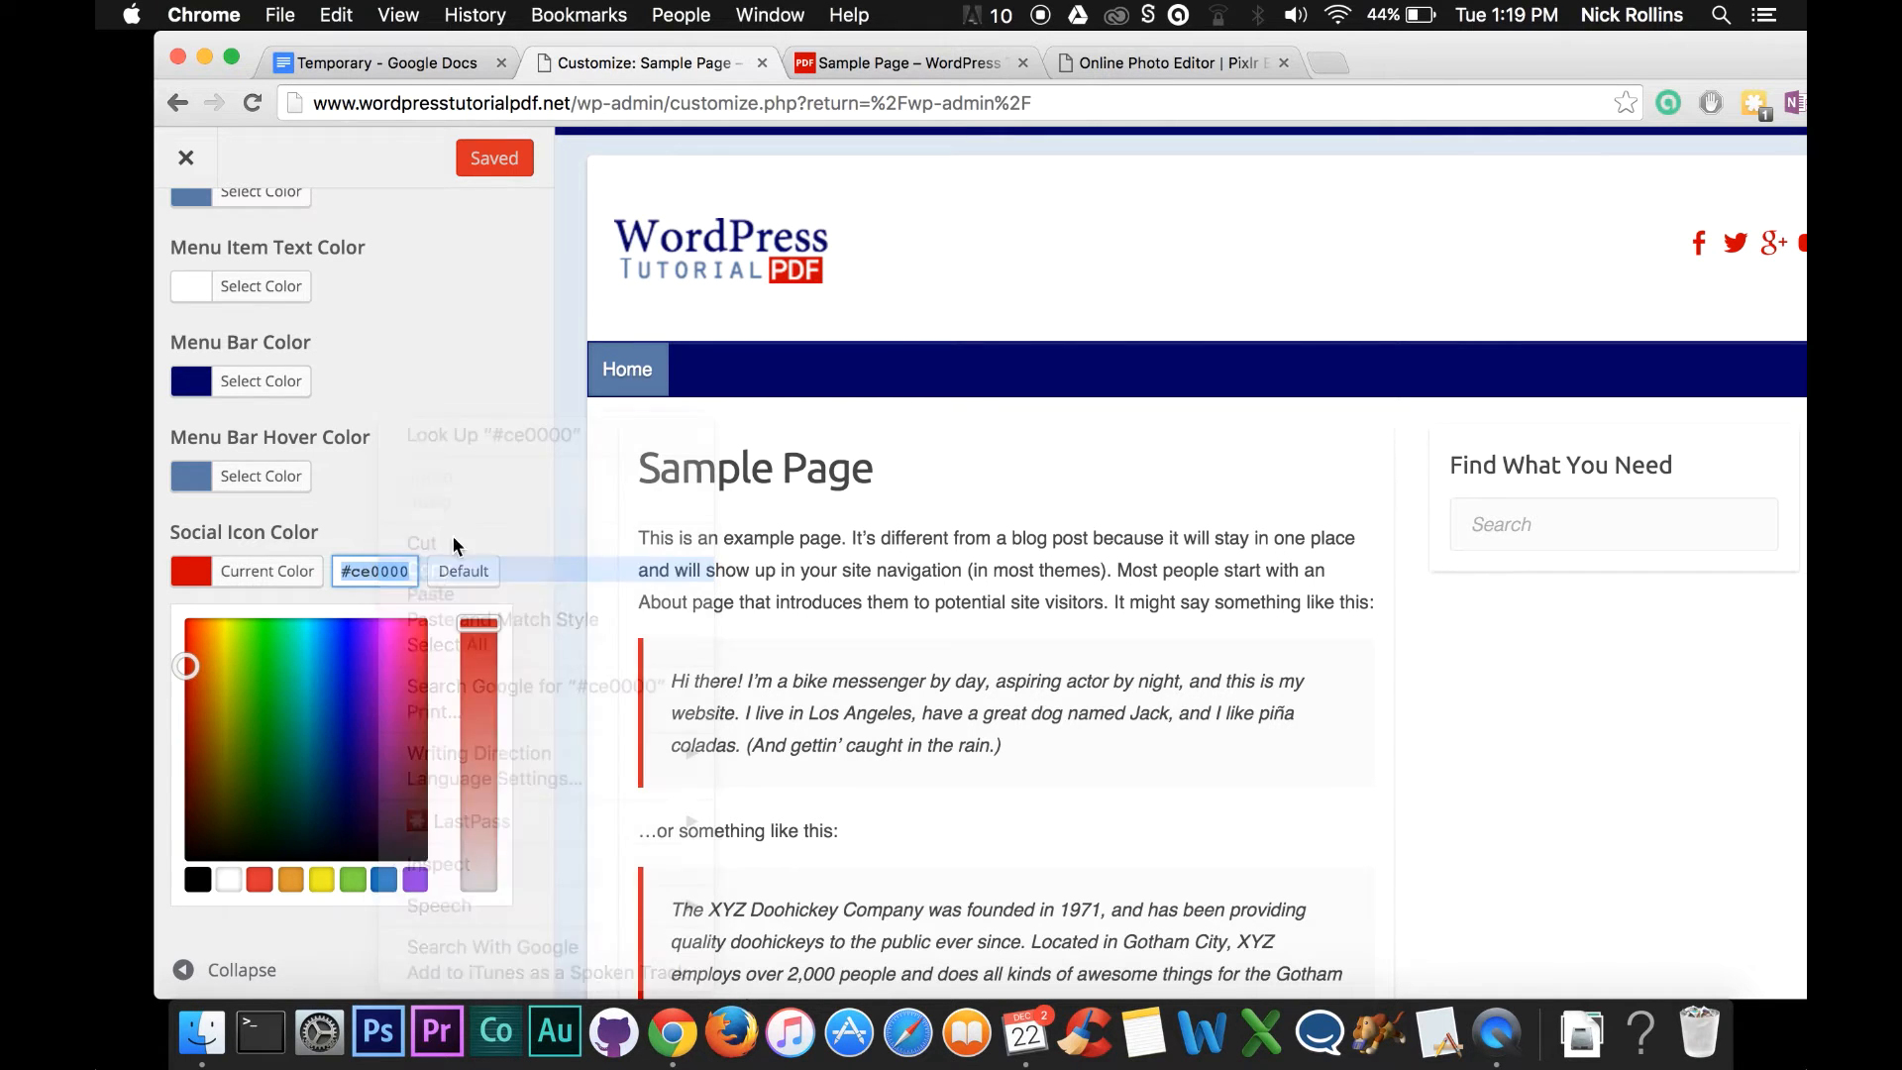
pyautogui.click(480, 482)
# Back in Pixlr Editor, set the main color to ce0000 and fill the whole WebsiteIcon canvas with it.
pyautogui.click(1119, 64)
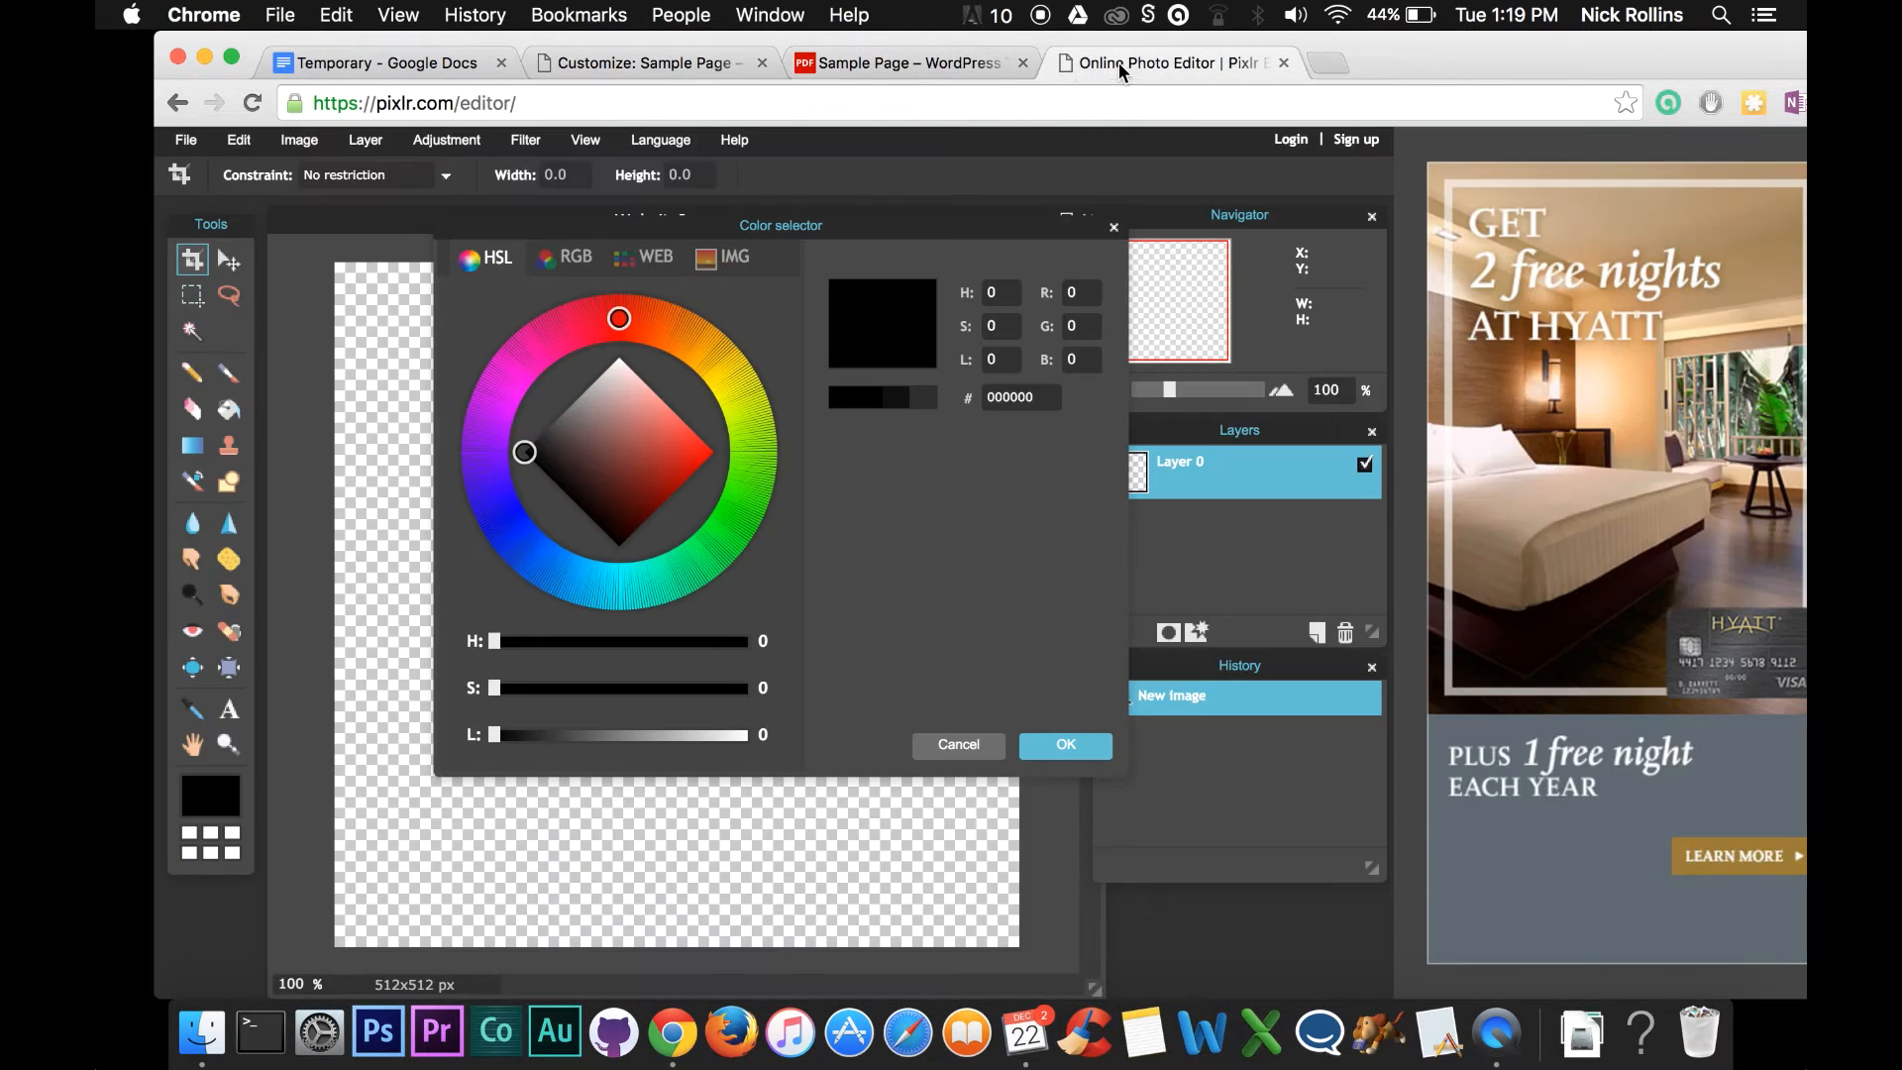
pyautogui.doubleClick(1043, 395)
pyautogui.press('super+v')
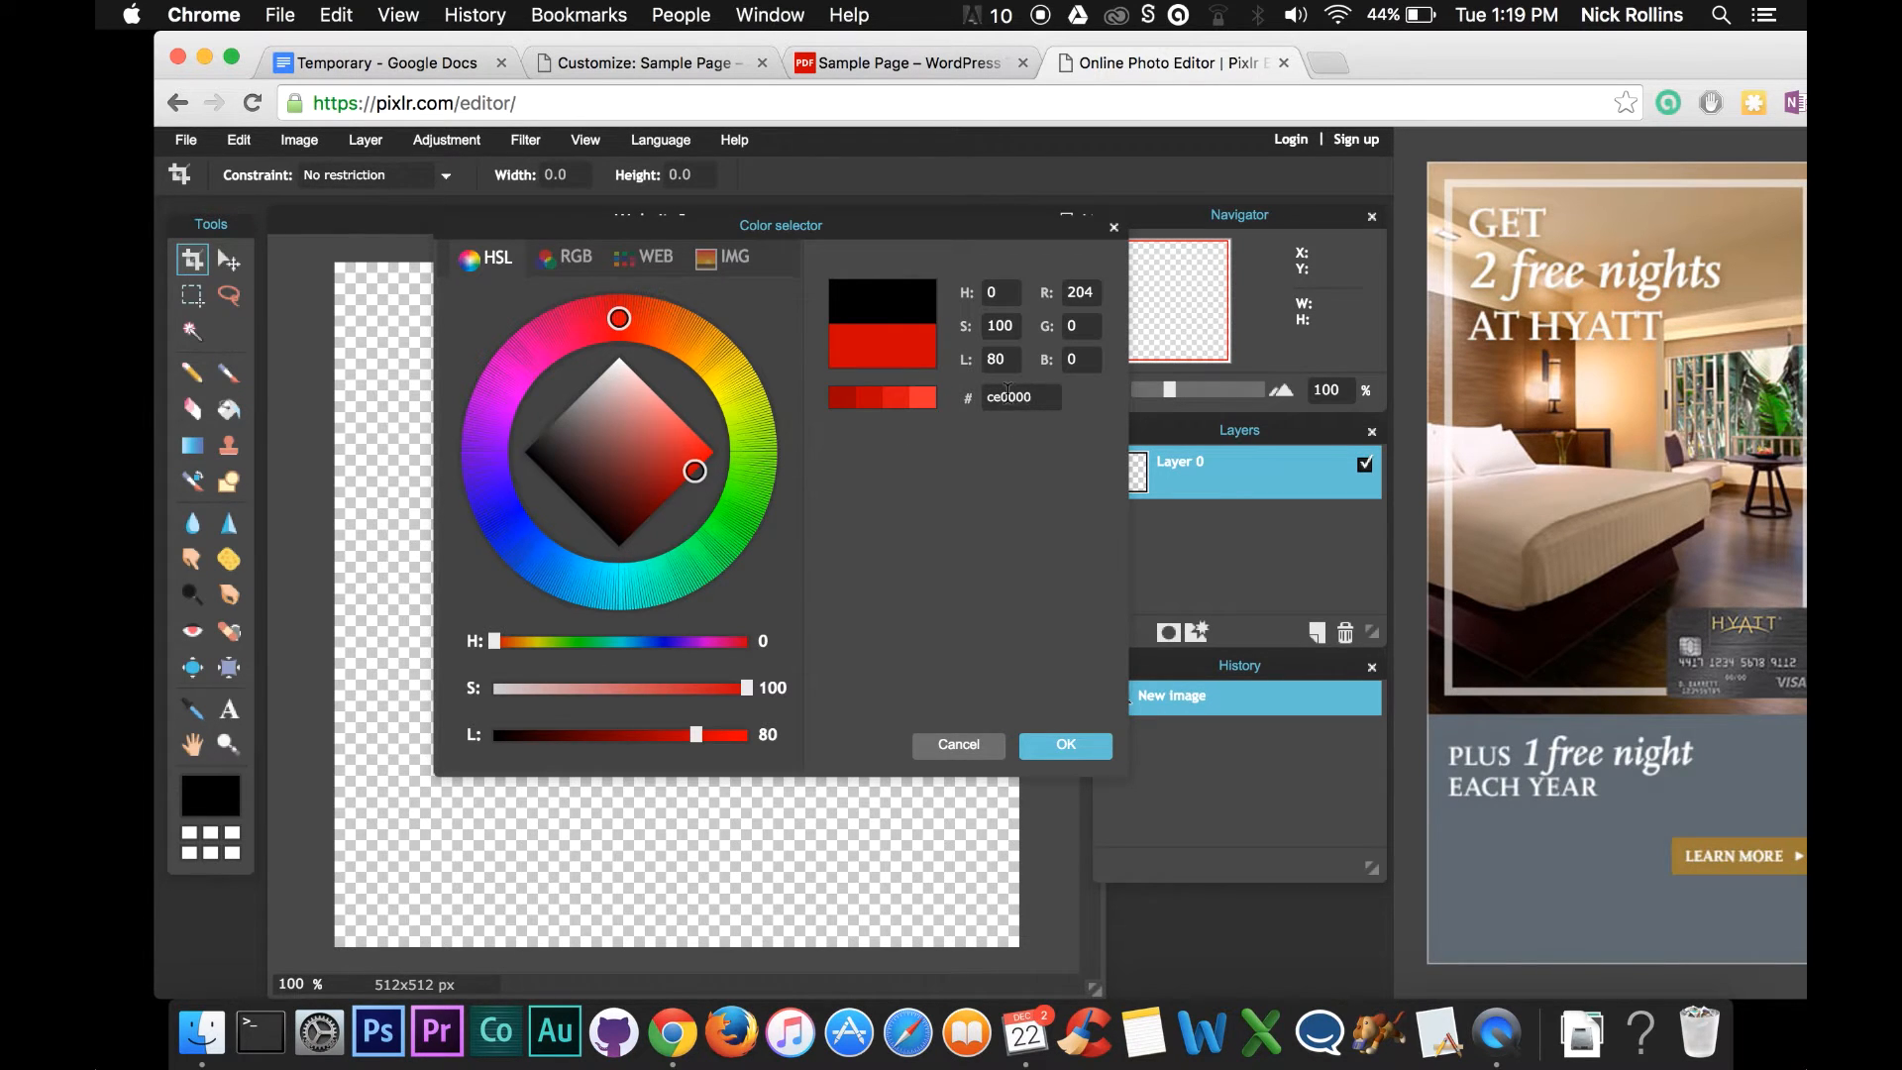
pyautogui.click(1063, 747)
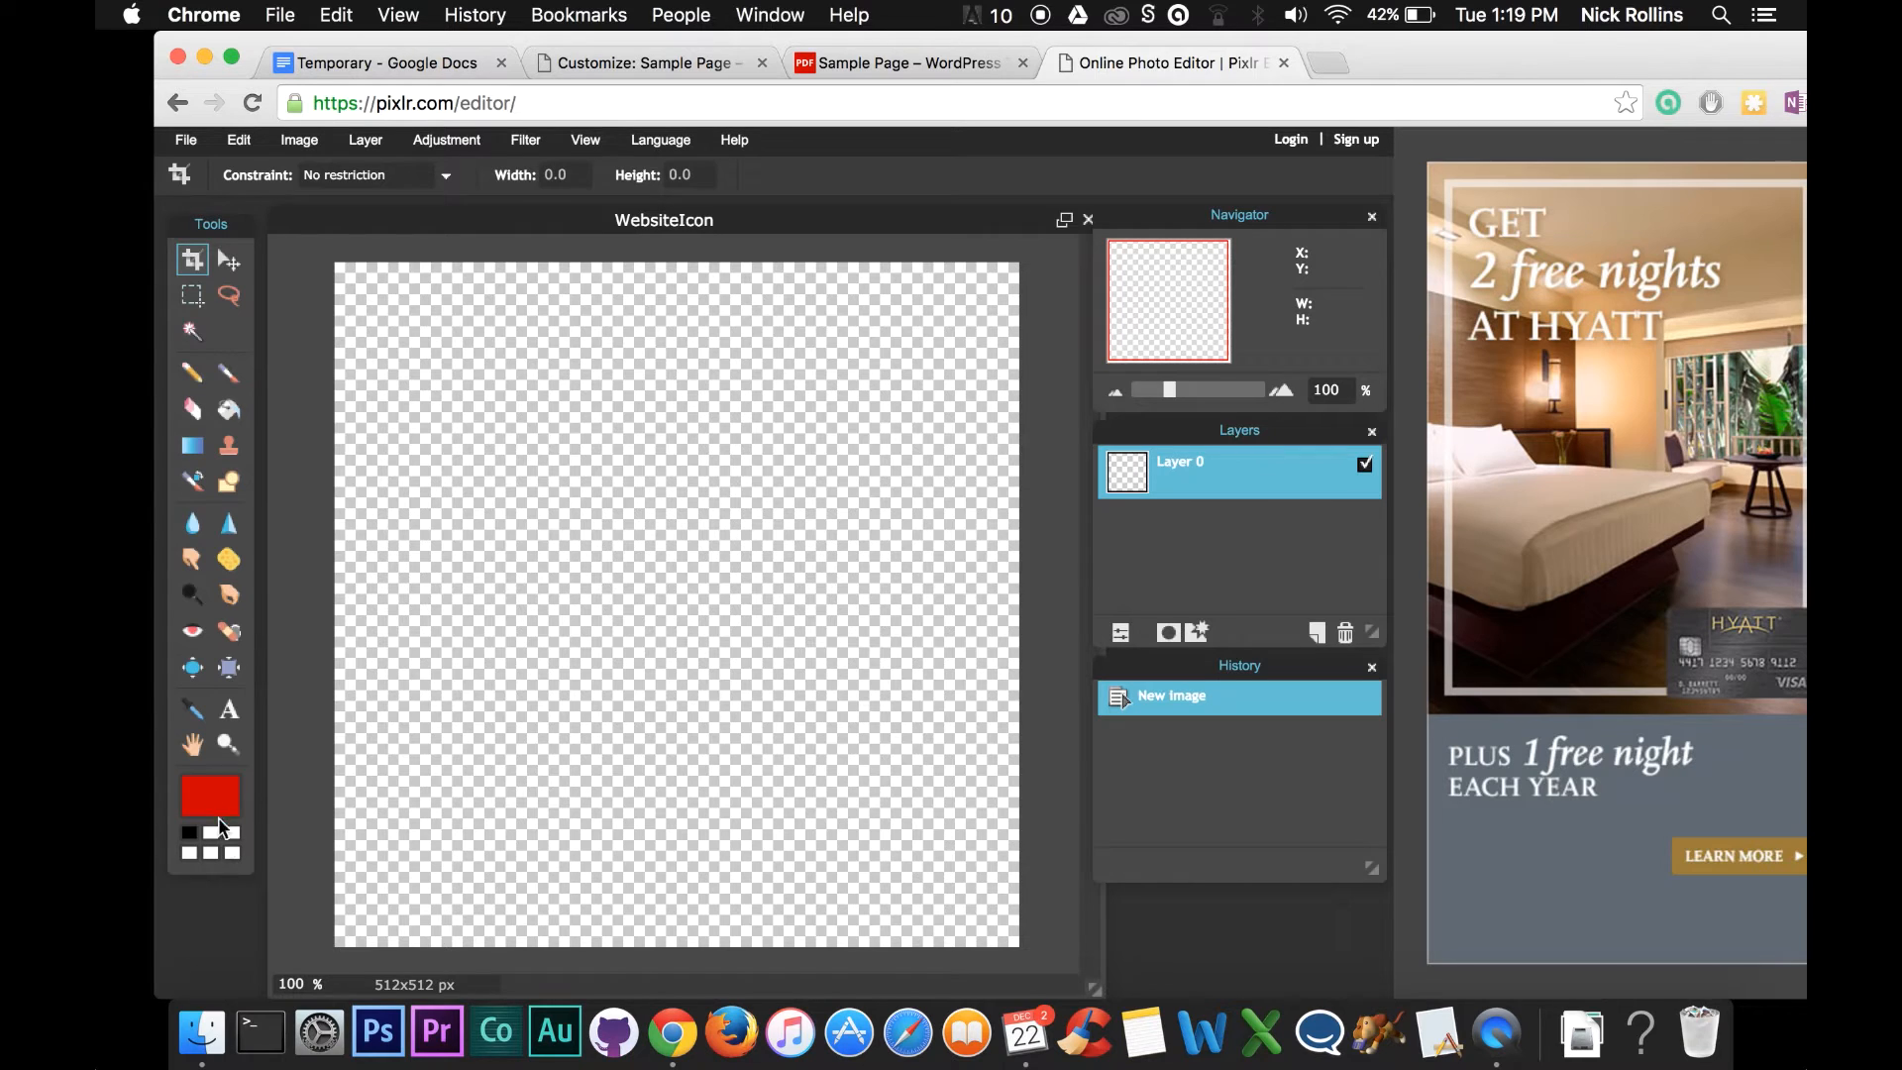
pyautogui.click(229, 410)
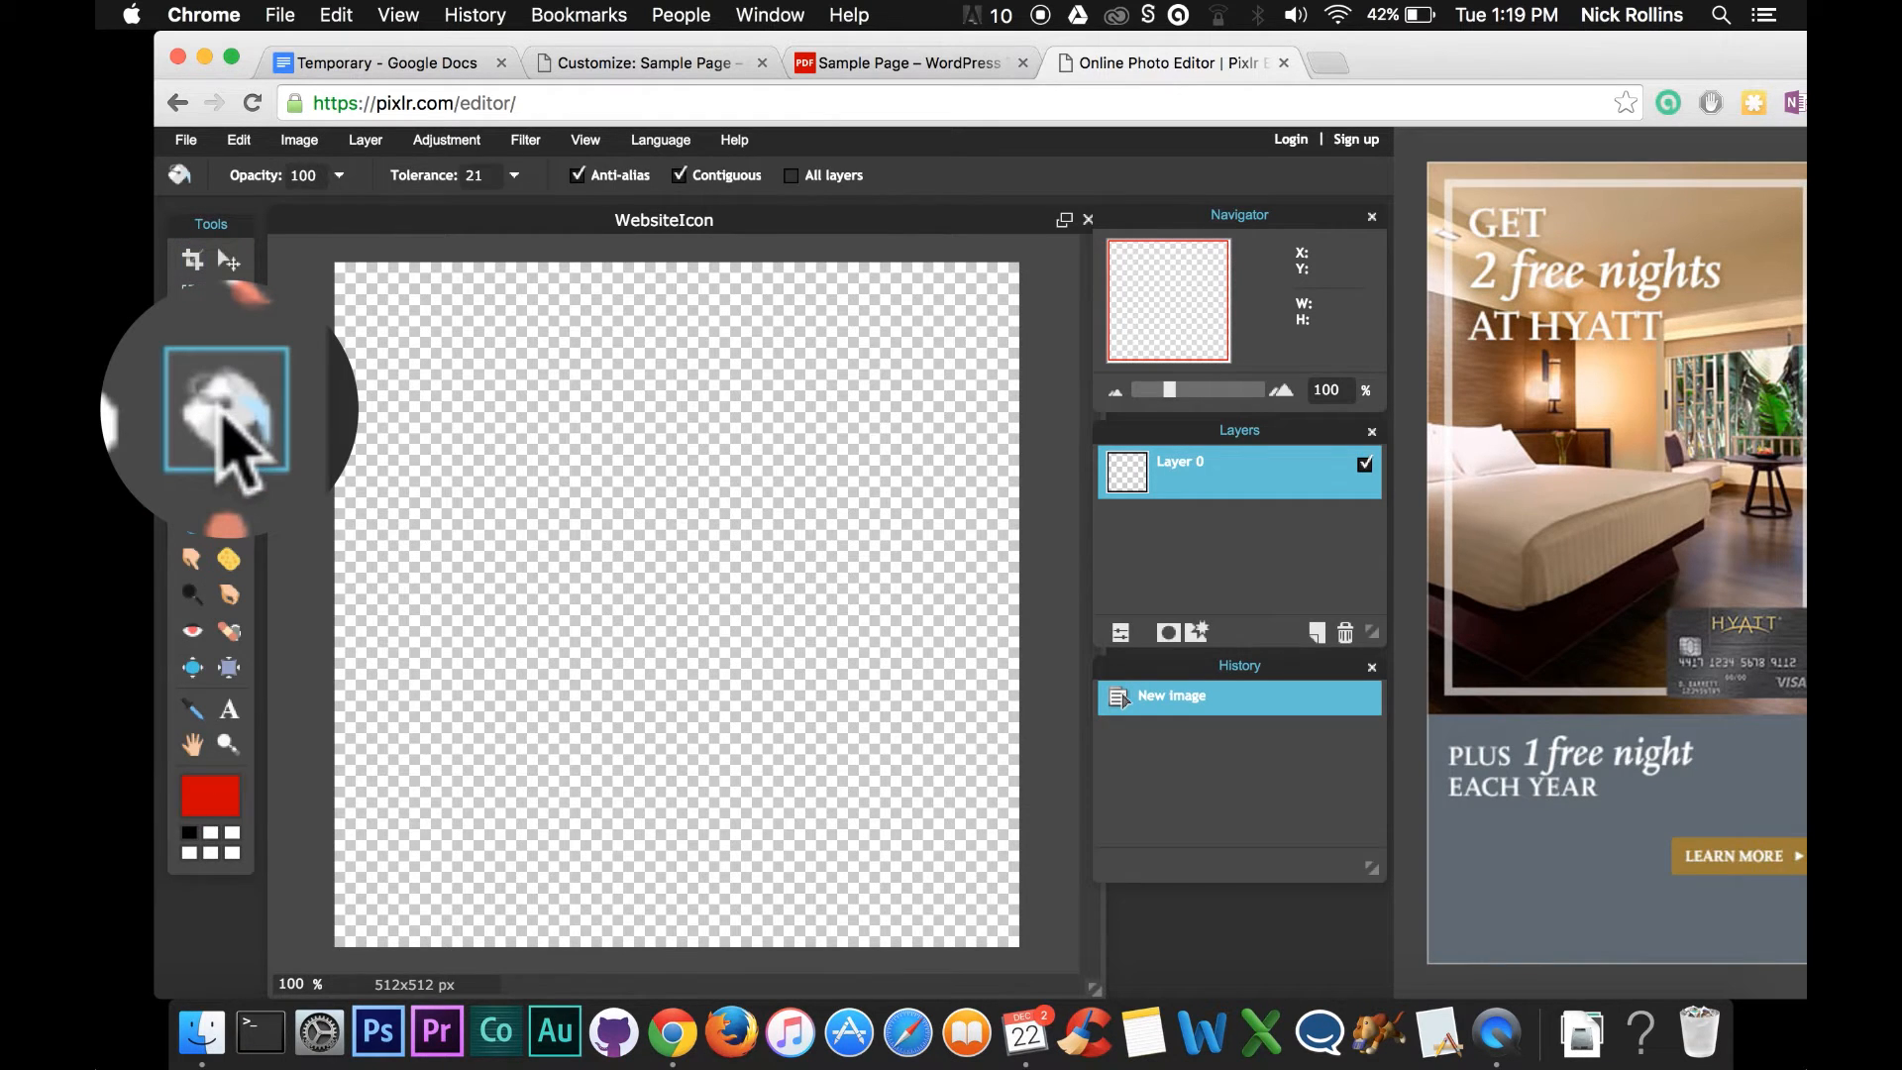
pyautogui.click(573, 474)
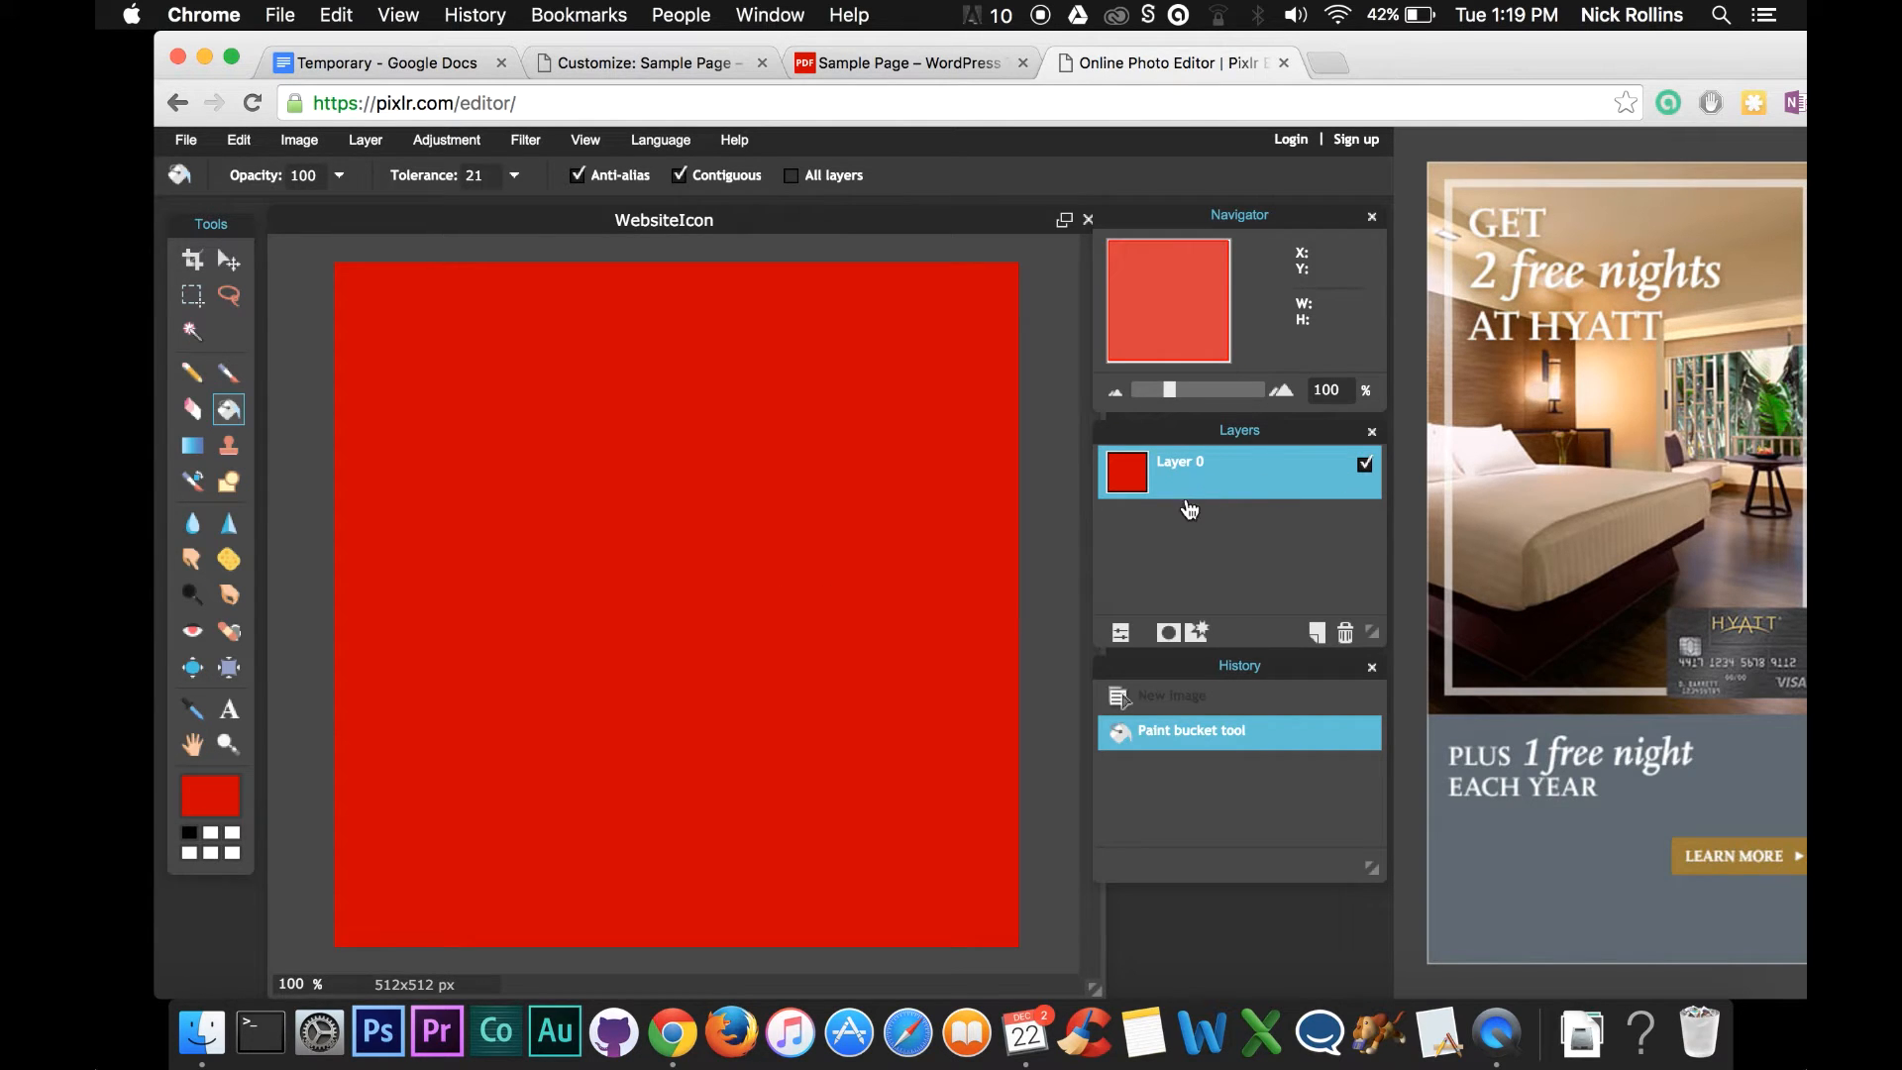
# Add the text "PDF" on the red canvas in the Roboto font.
pyautogui.click(230, 710)
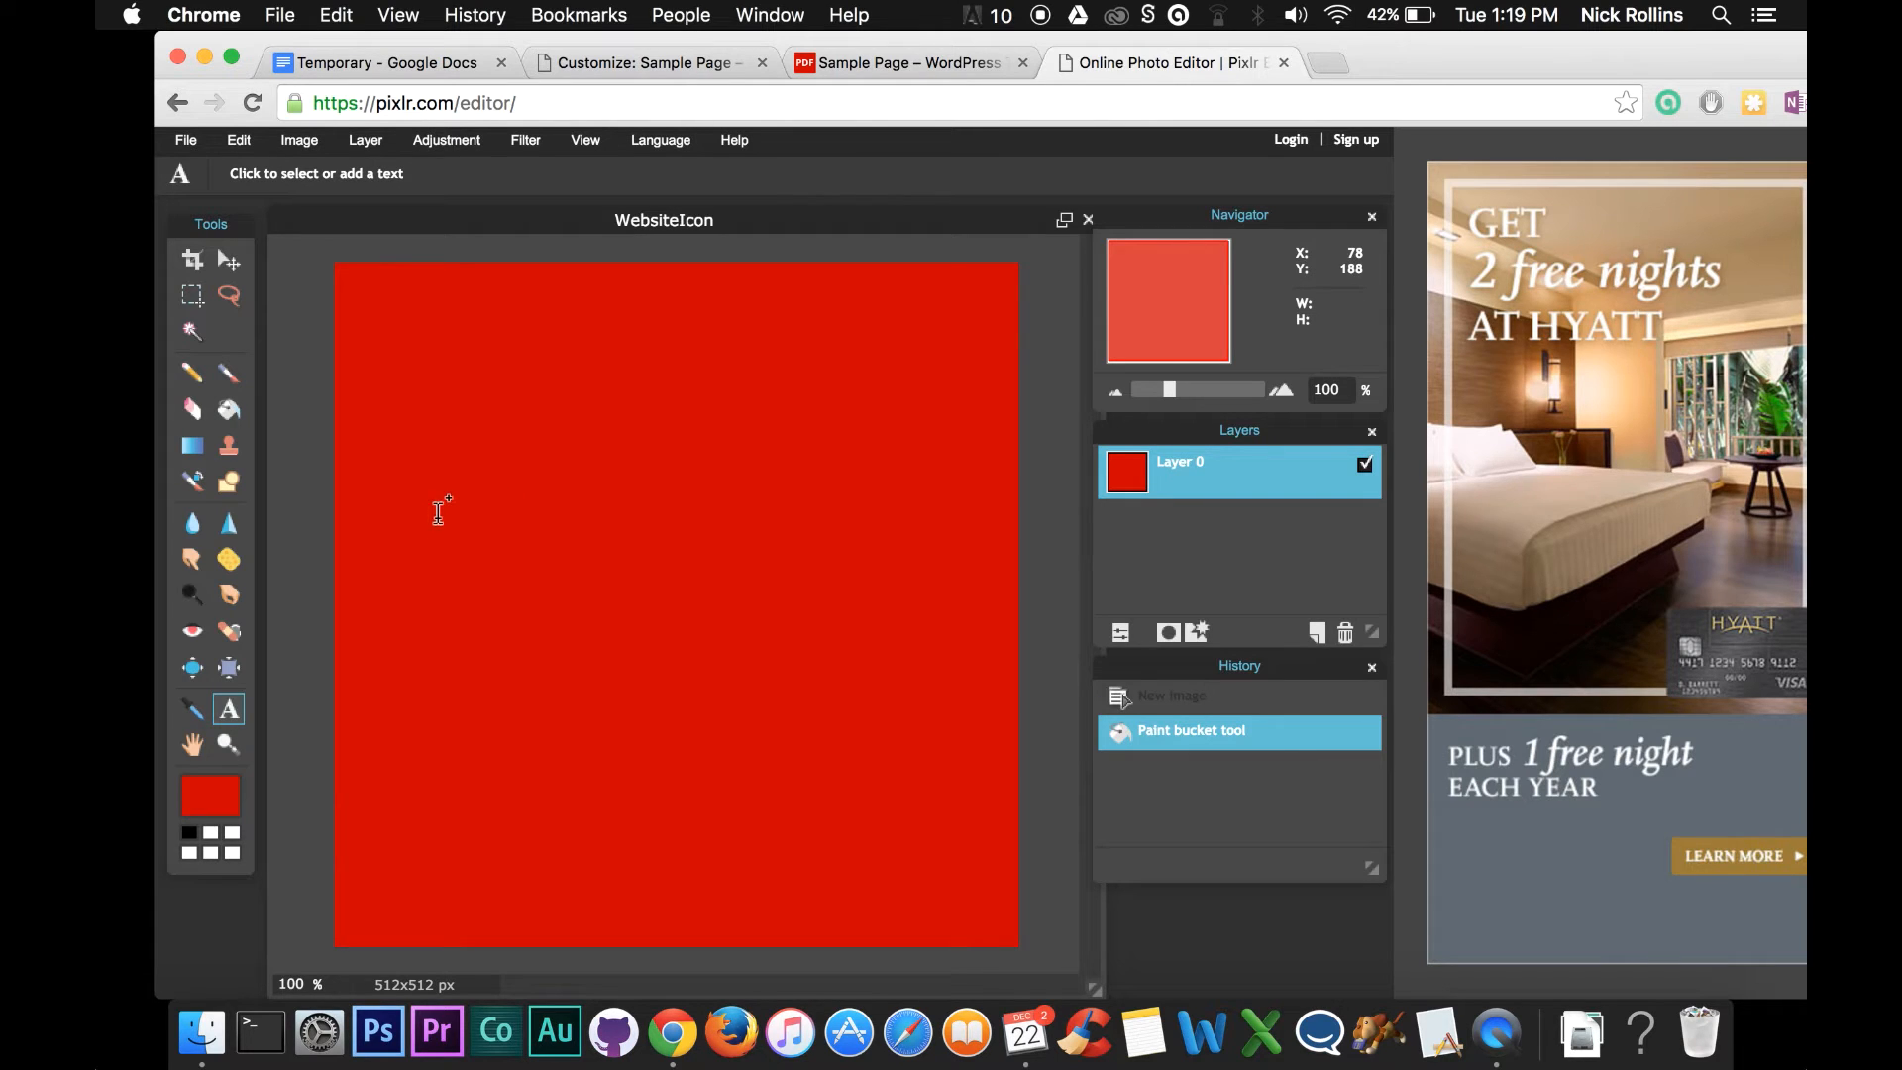
pyautogui.click(490, 525)
pyautogui.click(444, 546)
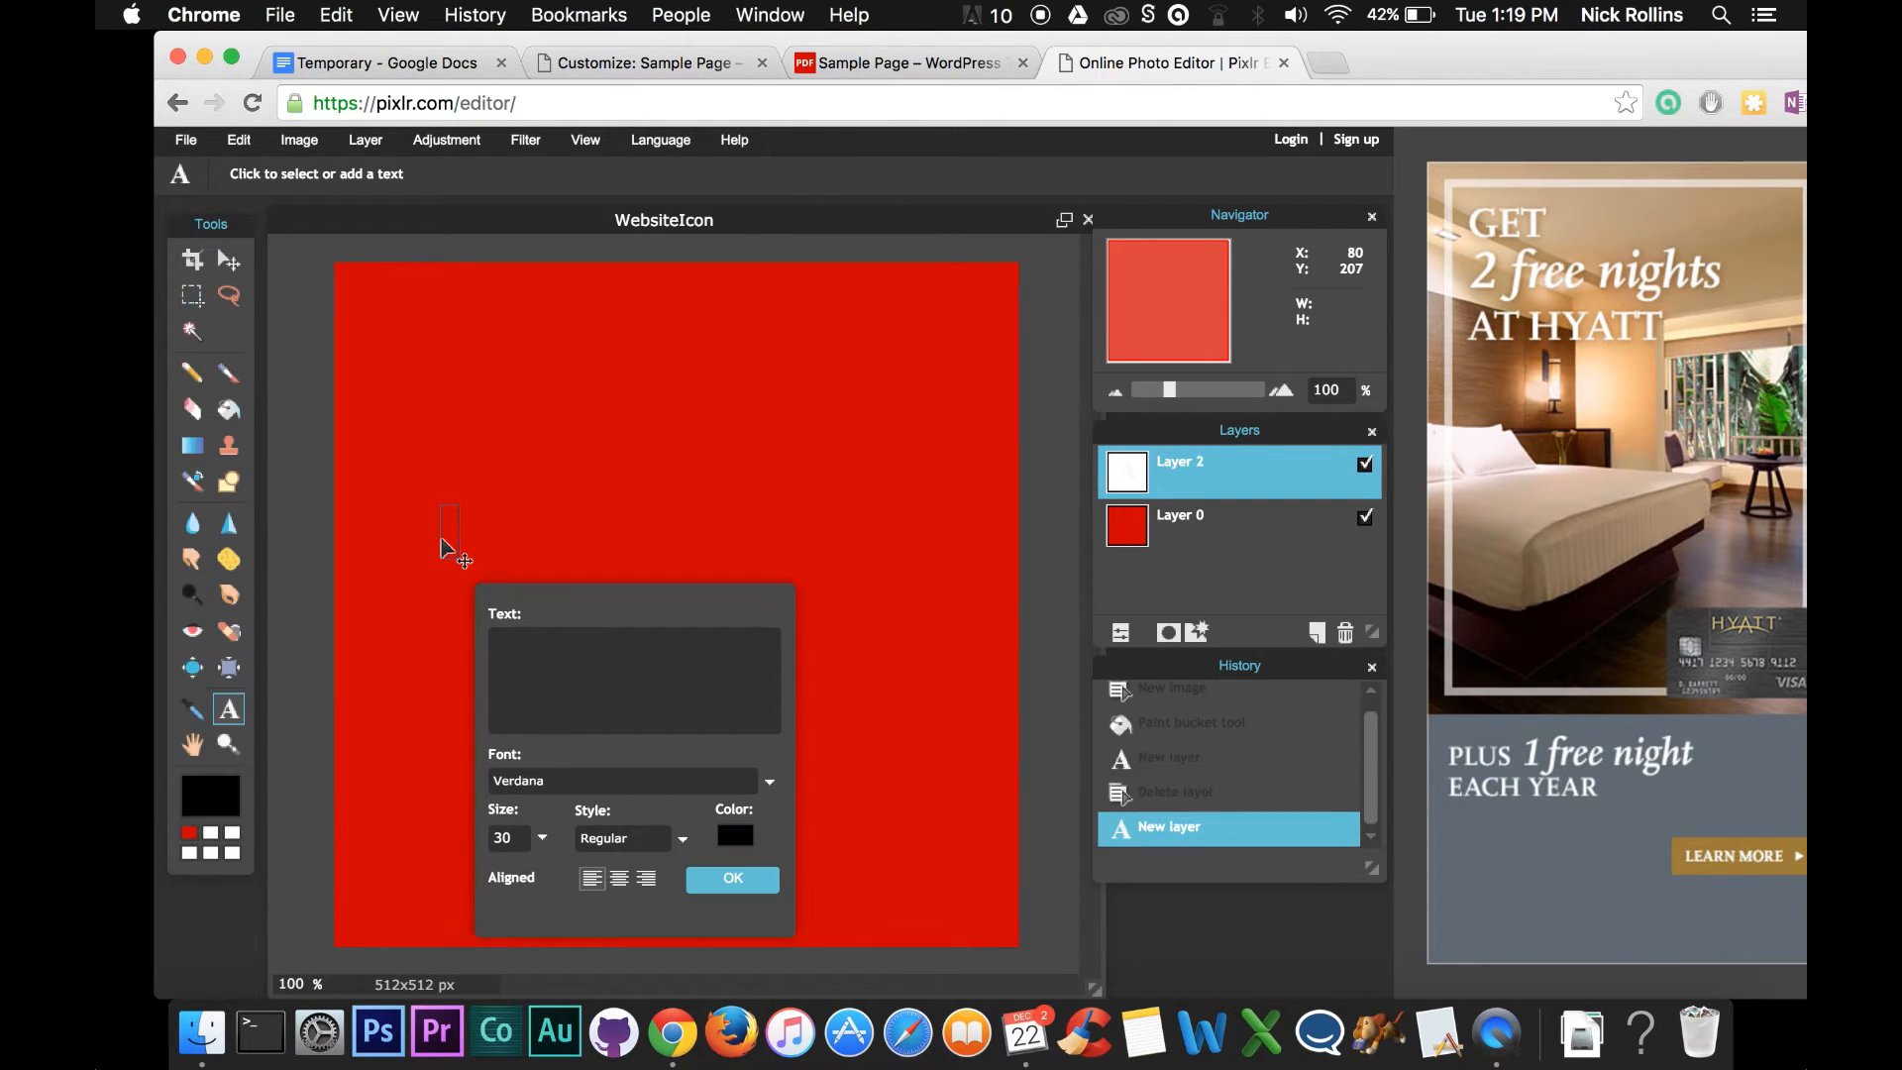
pyautogui.moveTo(608, 600); pyautogui.dragTo(909, 437)
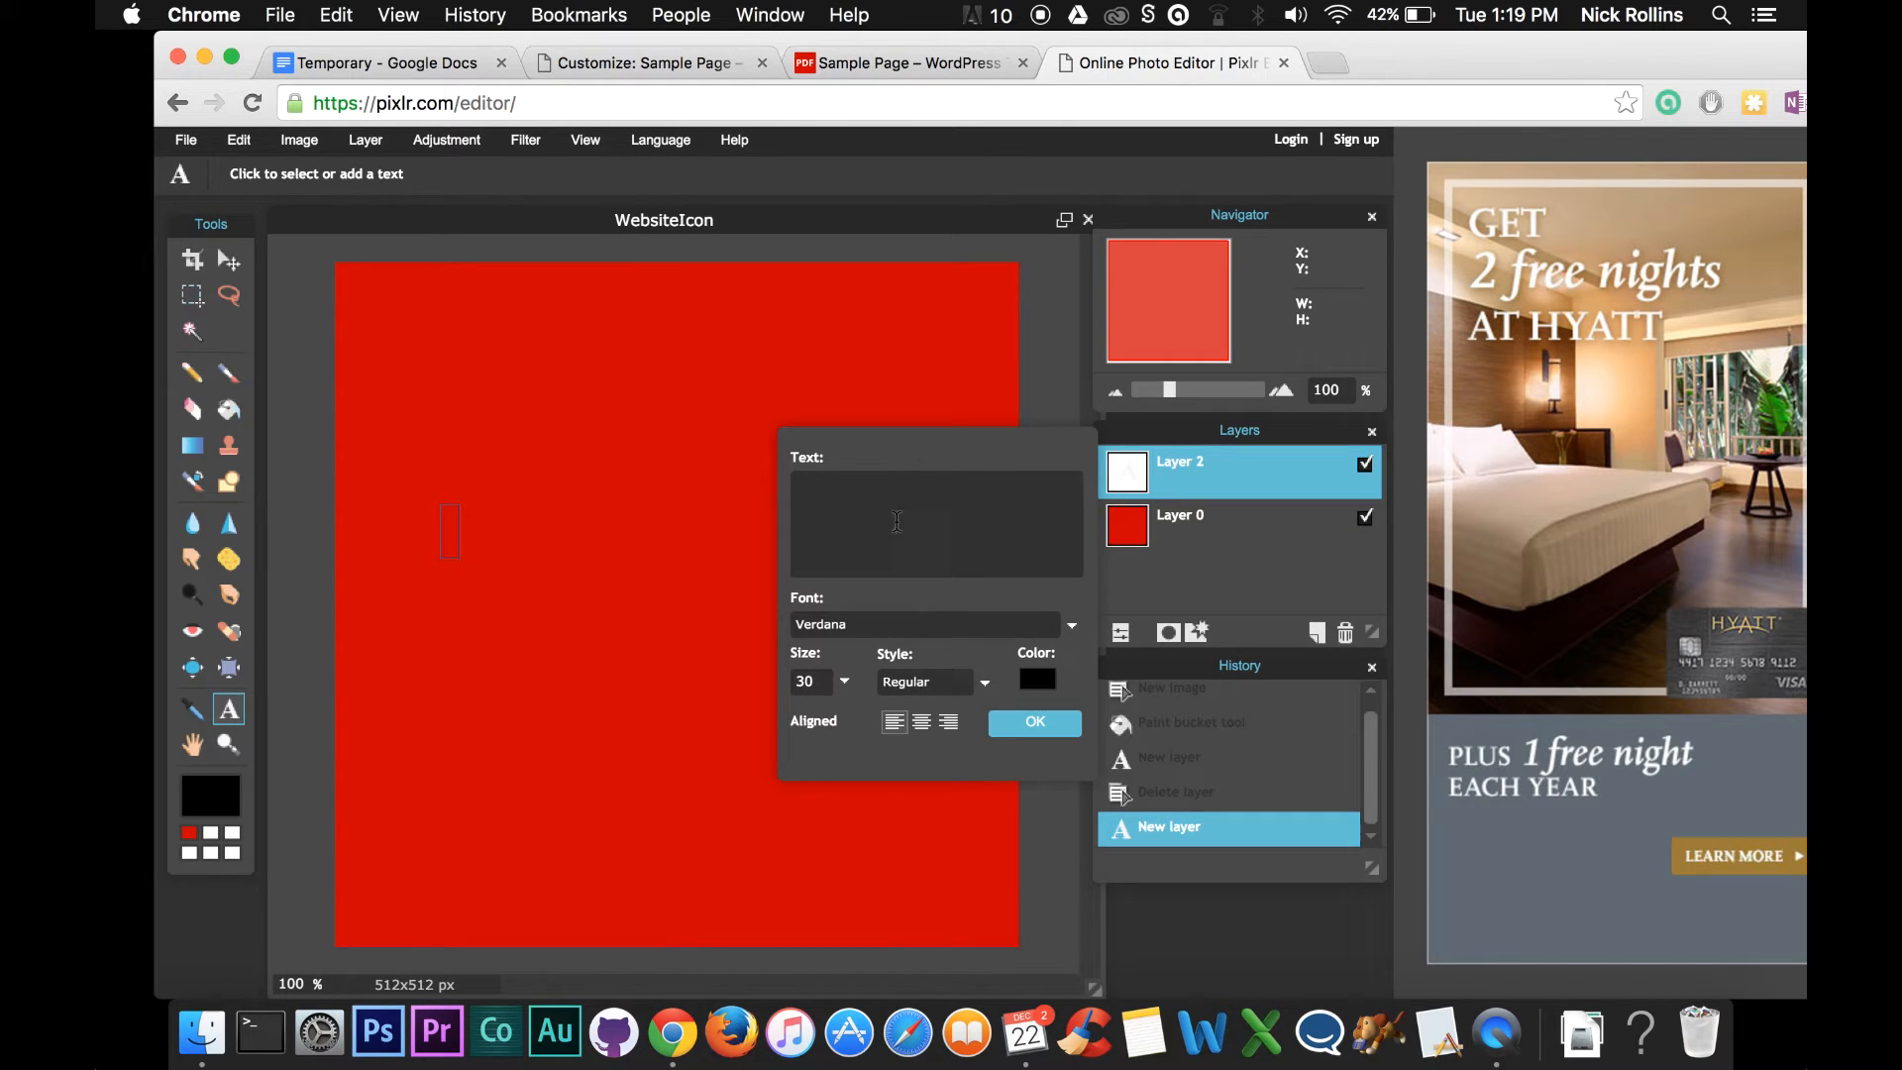
pyautogui.write('PDF')
pyautogui.click(928, 624)
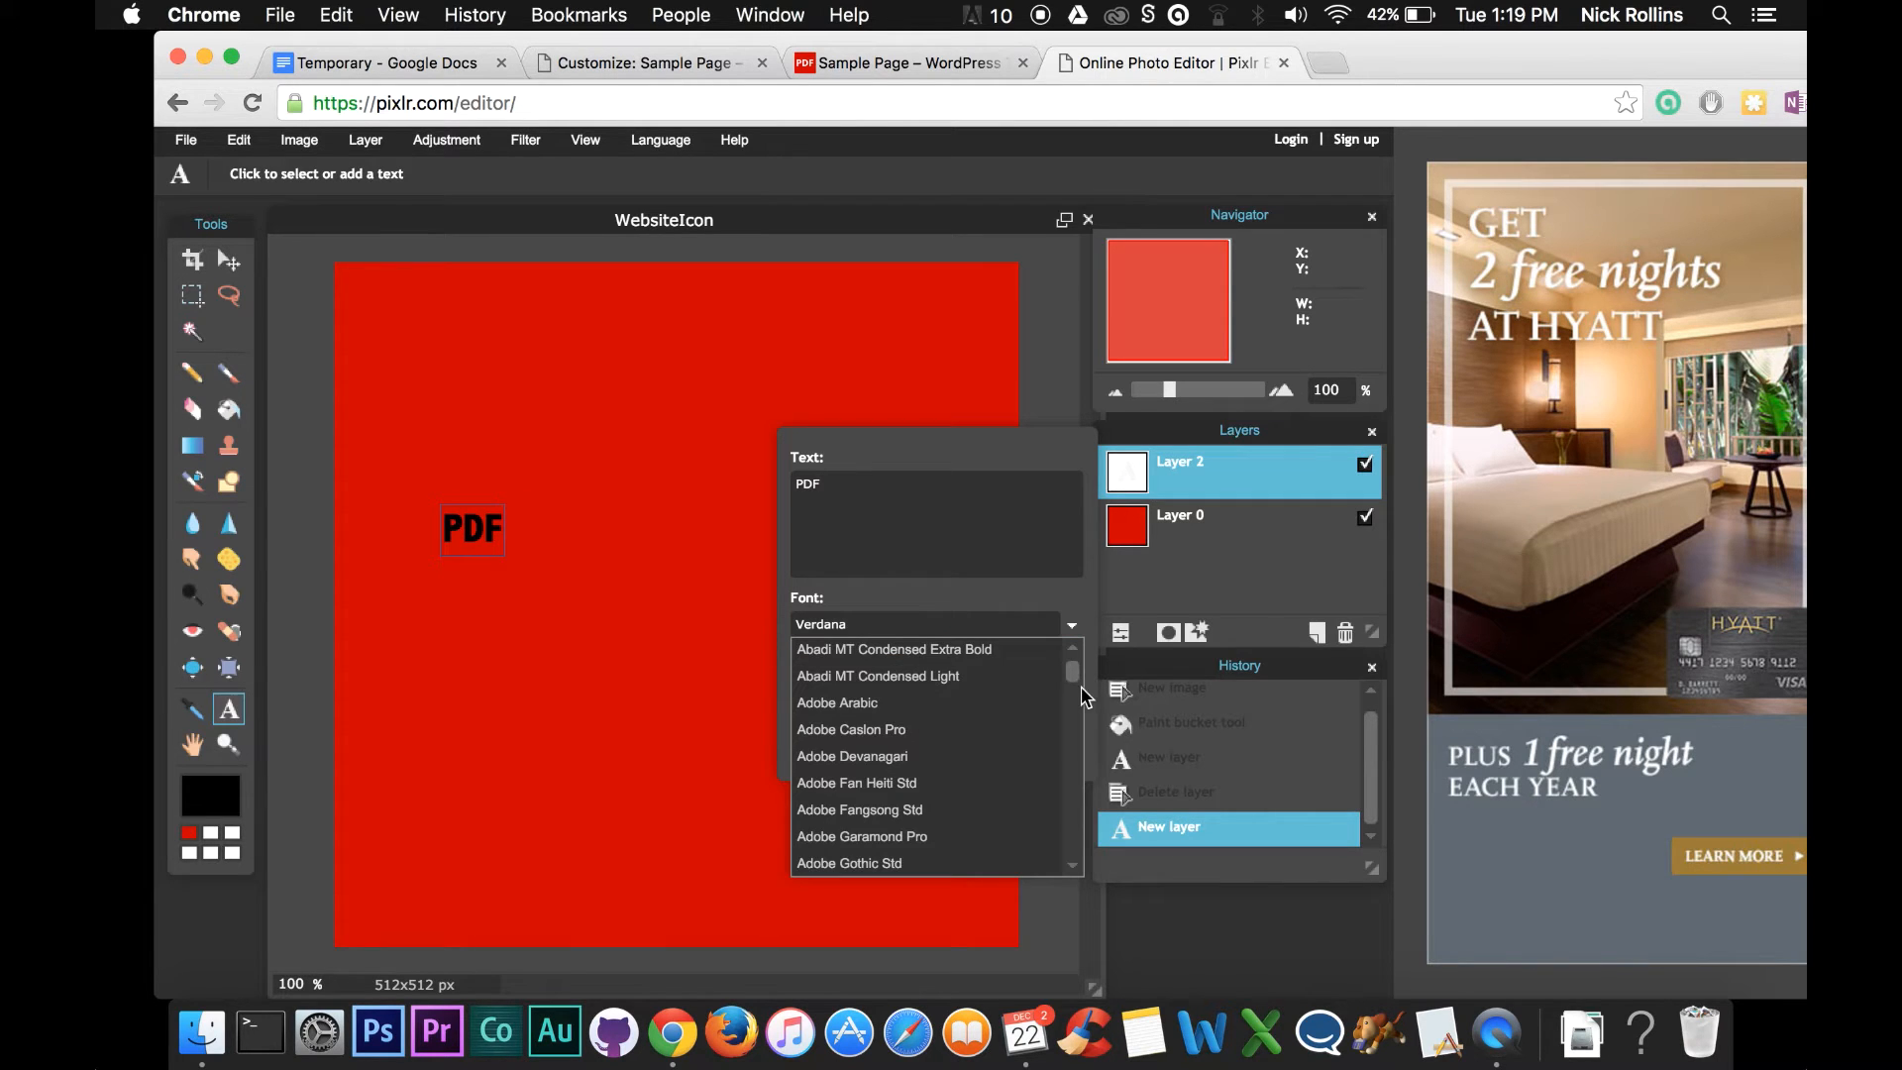
pyautogui.moveTo(1077, 675); pyautogui.dragTo(1085, 811)
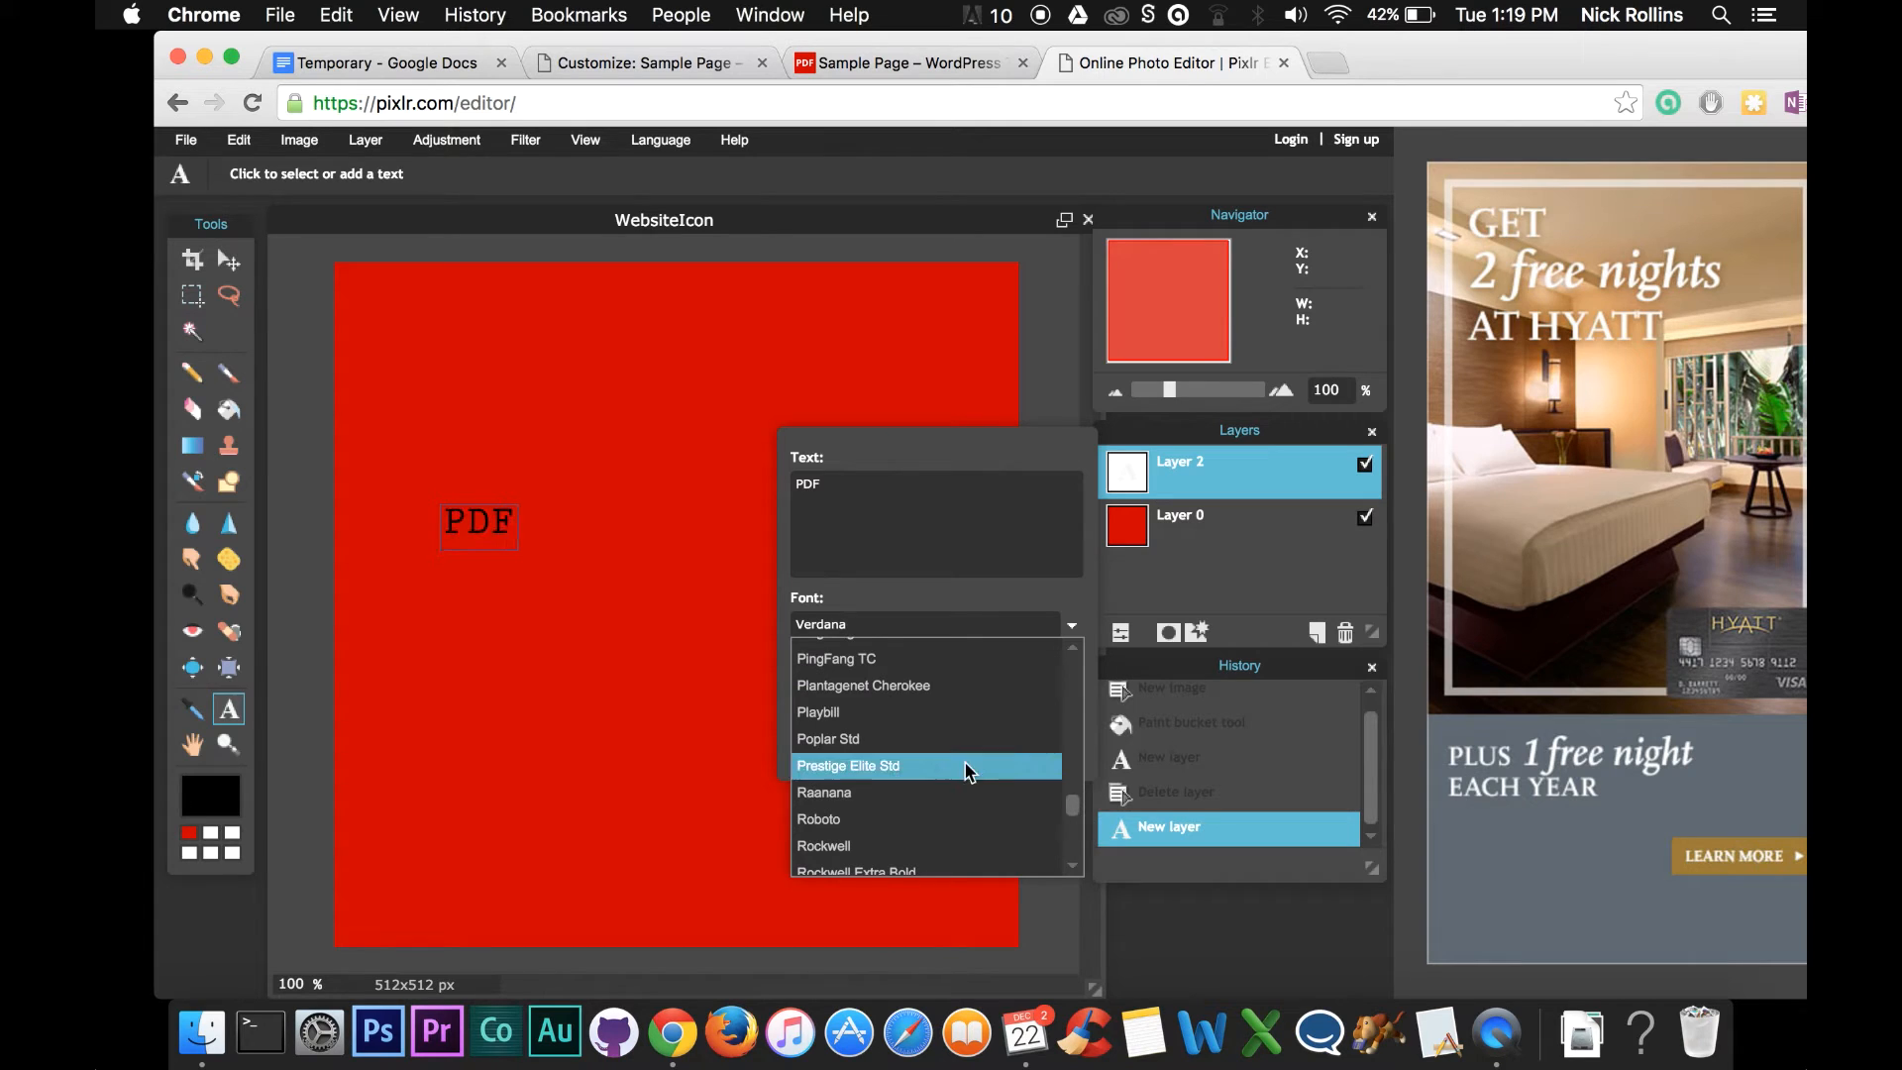
pyautogui.click(927, 822)
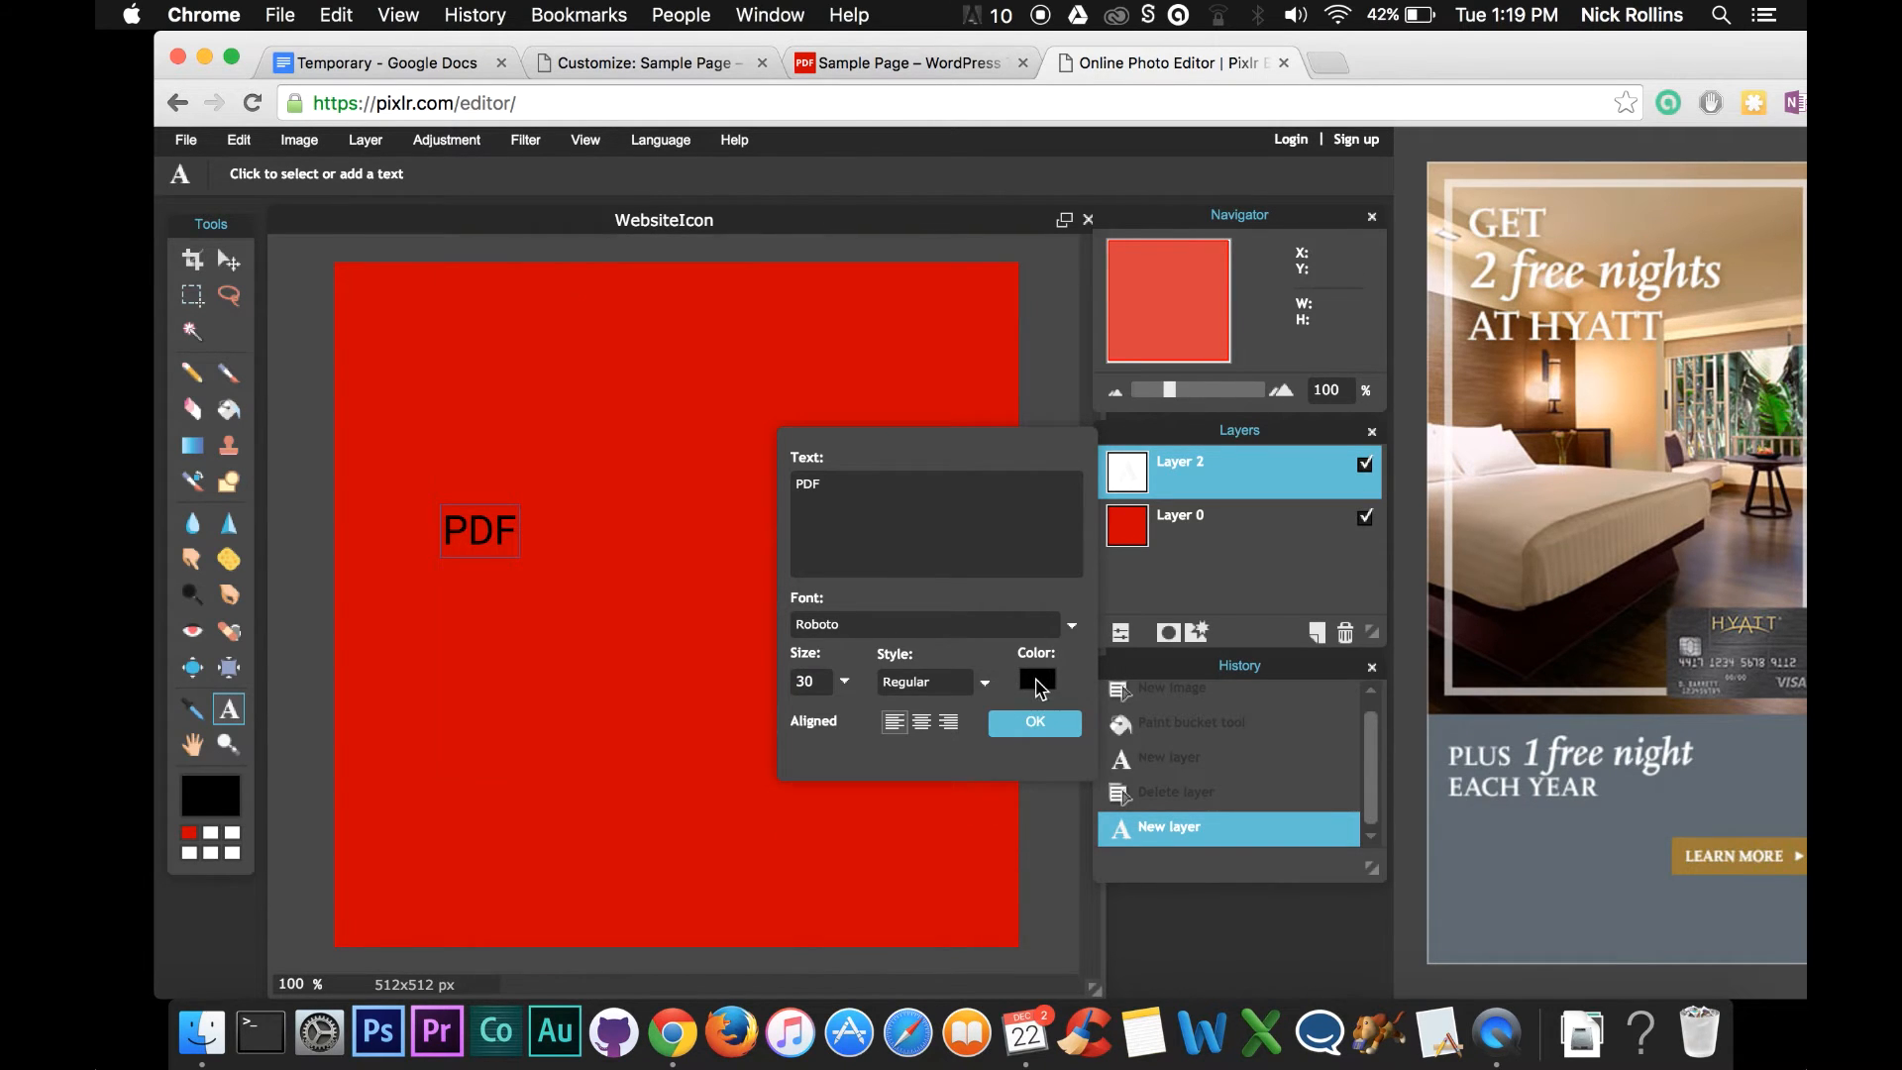
# Set the PDF text's color to white (ffffff) and its size to 130, and apply the text.
pyautogui.click(1039, 689)
pyautogui.moveTo(524, 446); pyautogui.dragTo(600, 317)
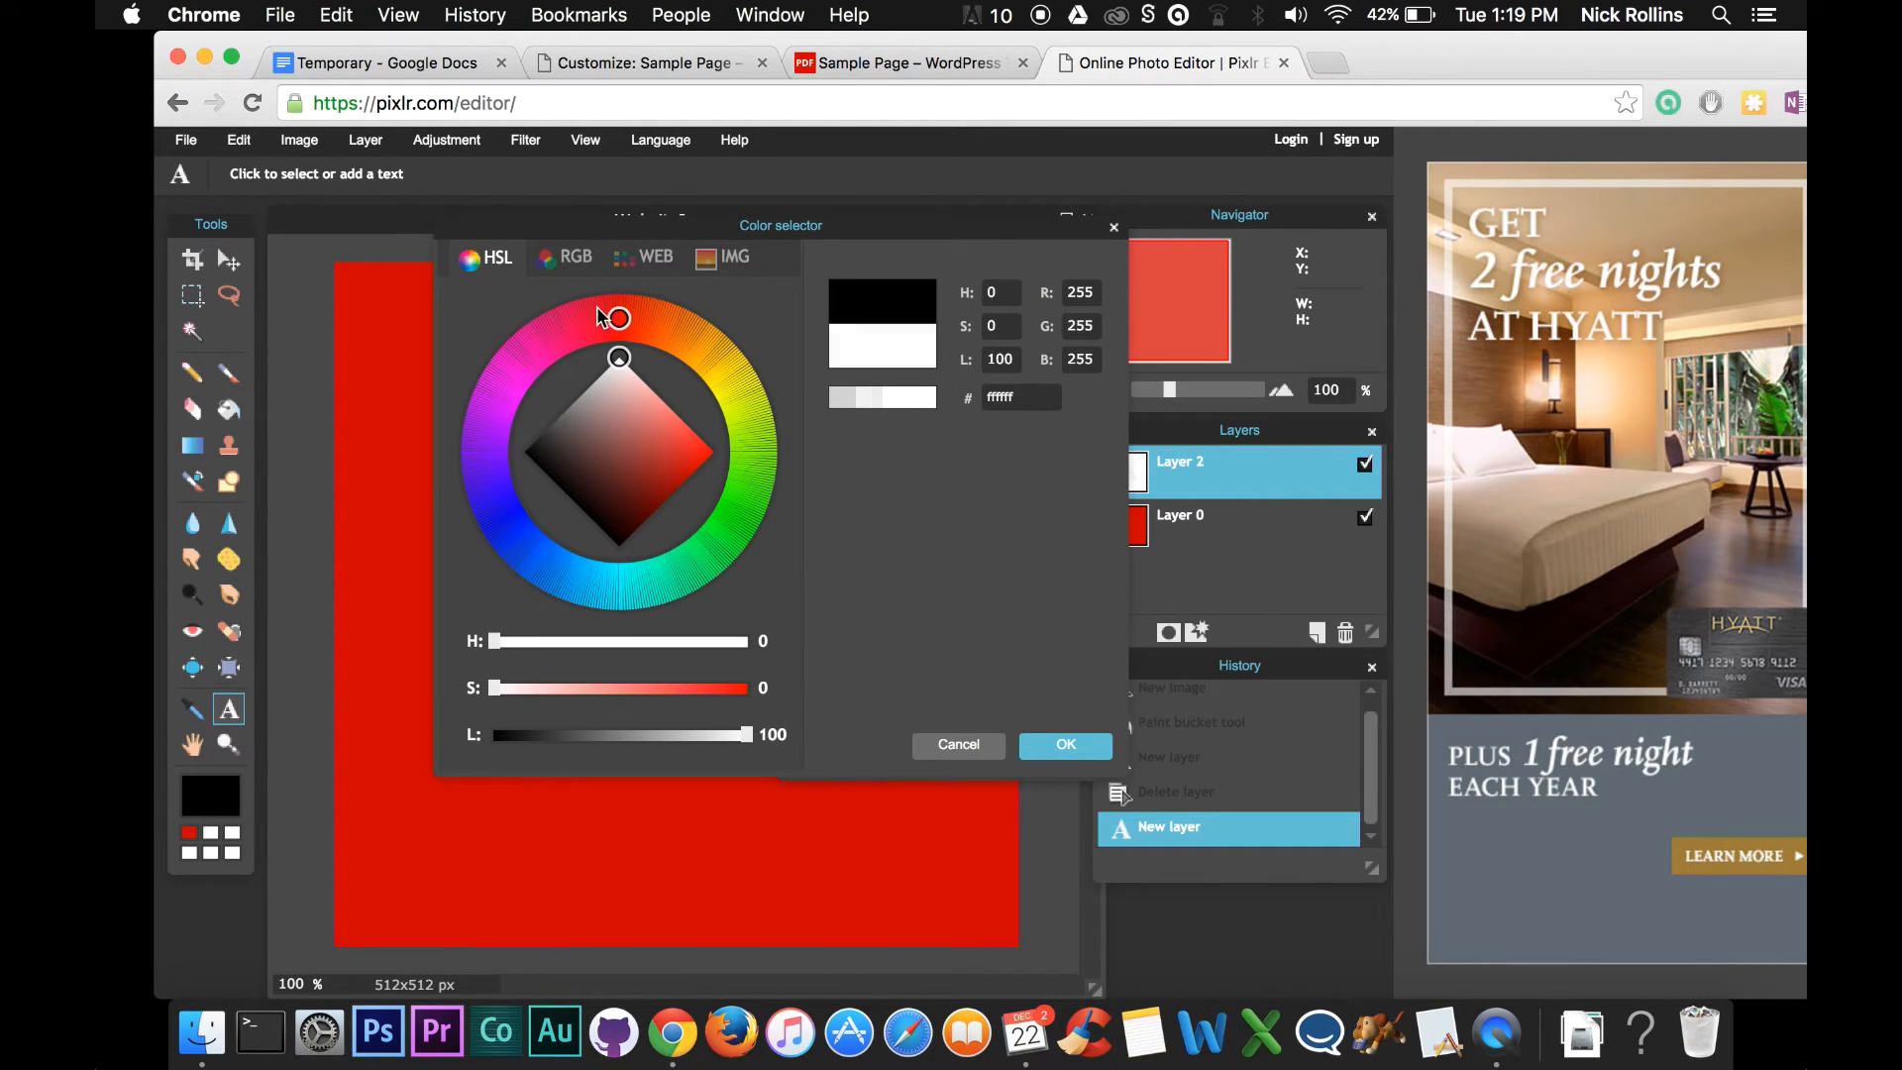
pyautogui.click(1062, 749)
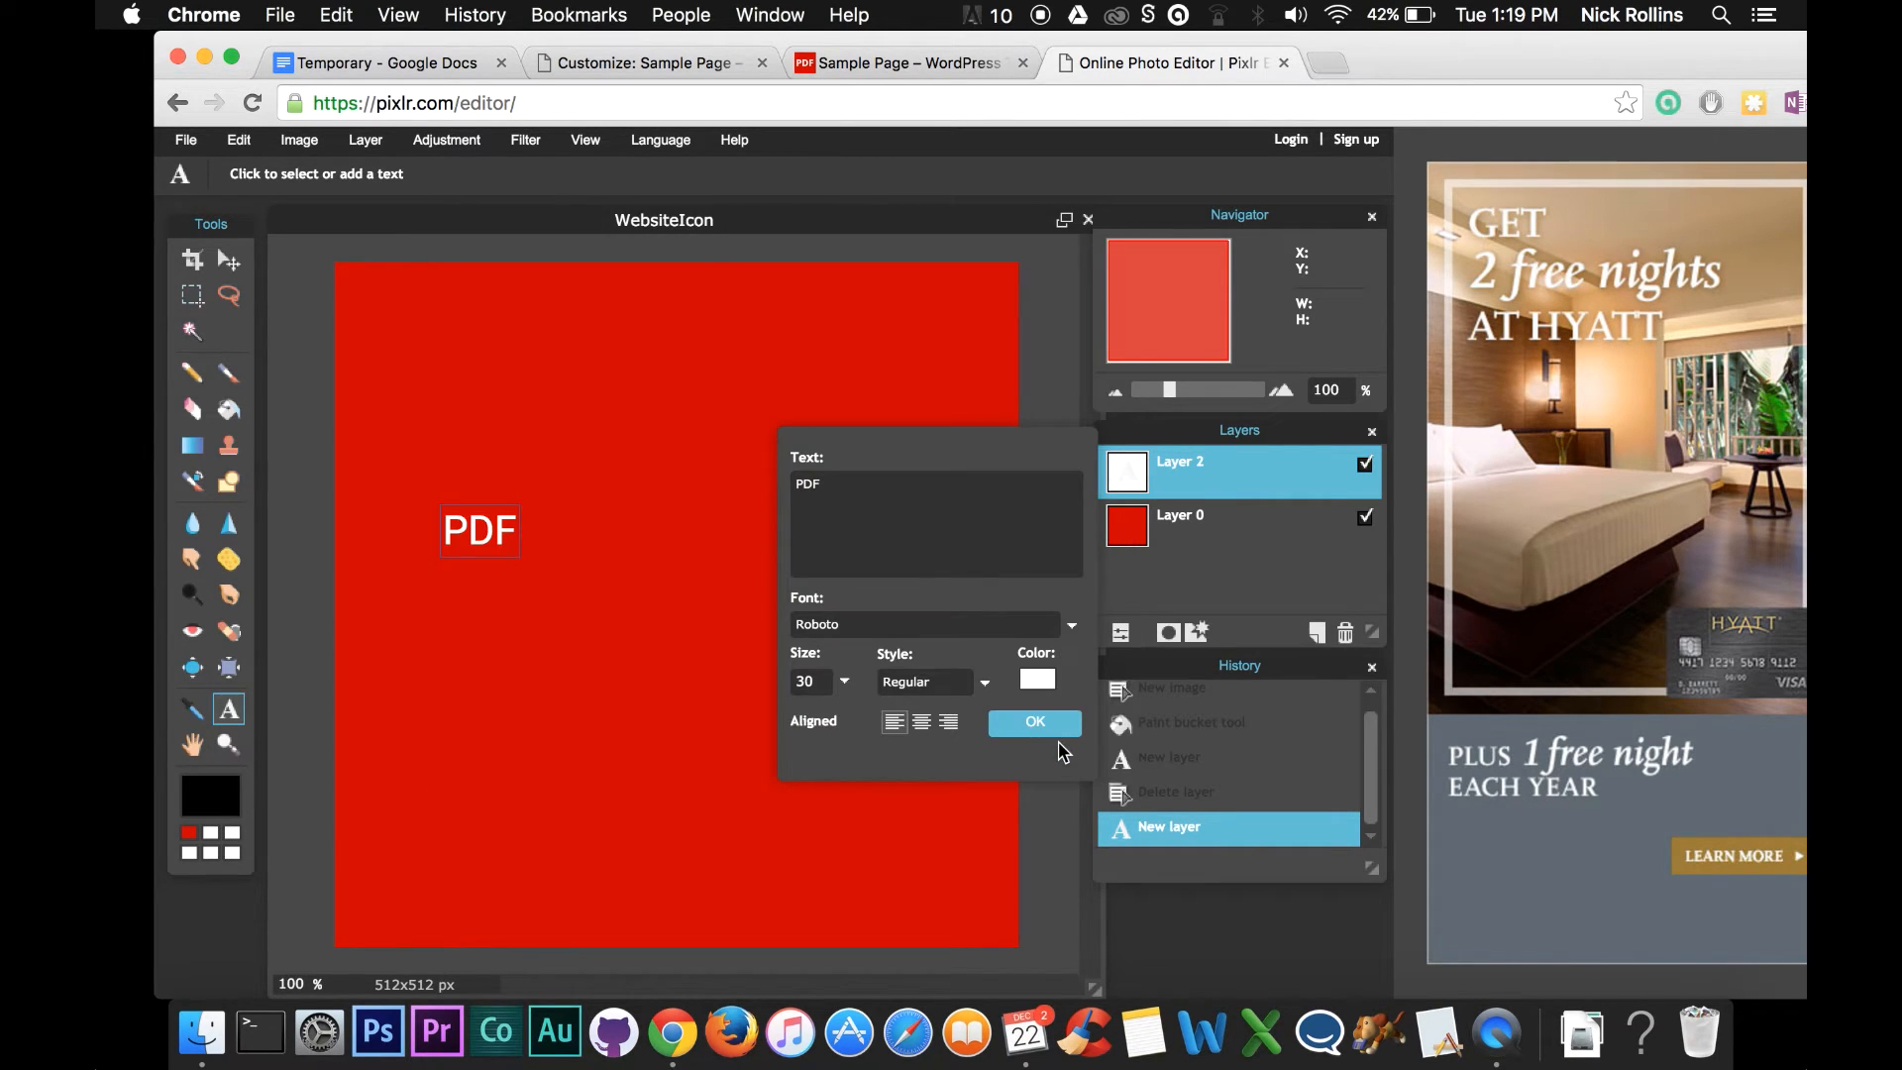
pyautogui.click(844, 682)
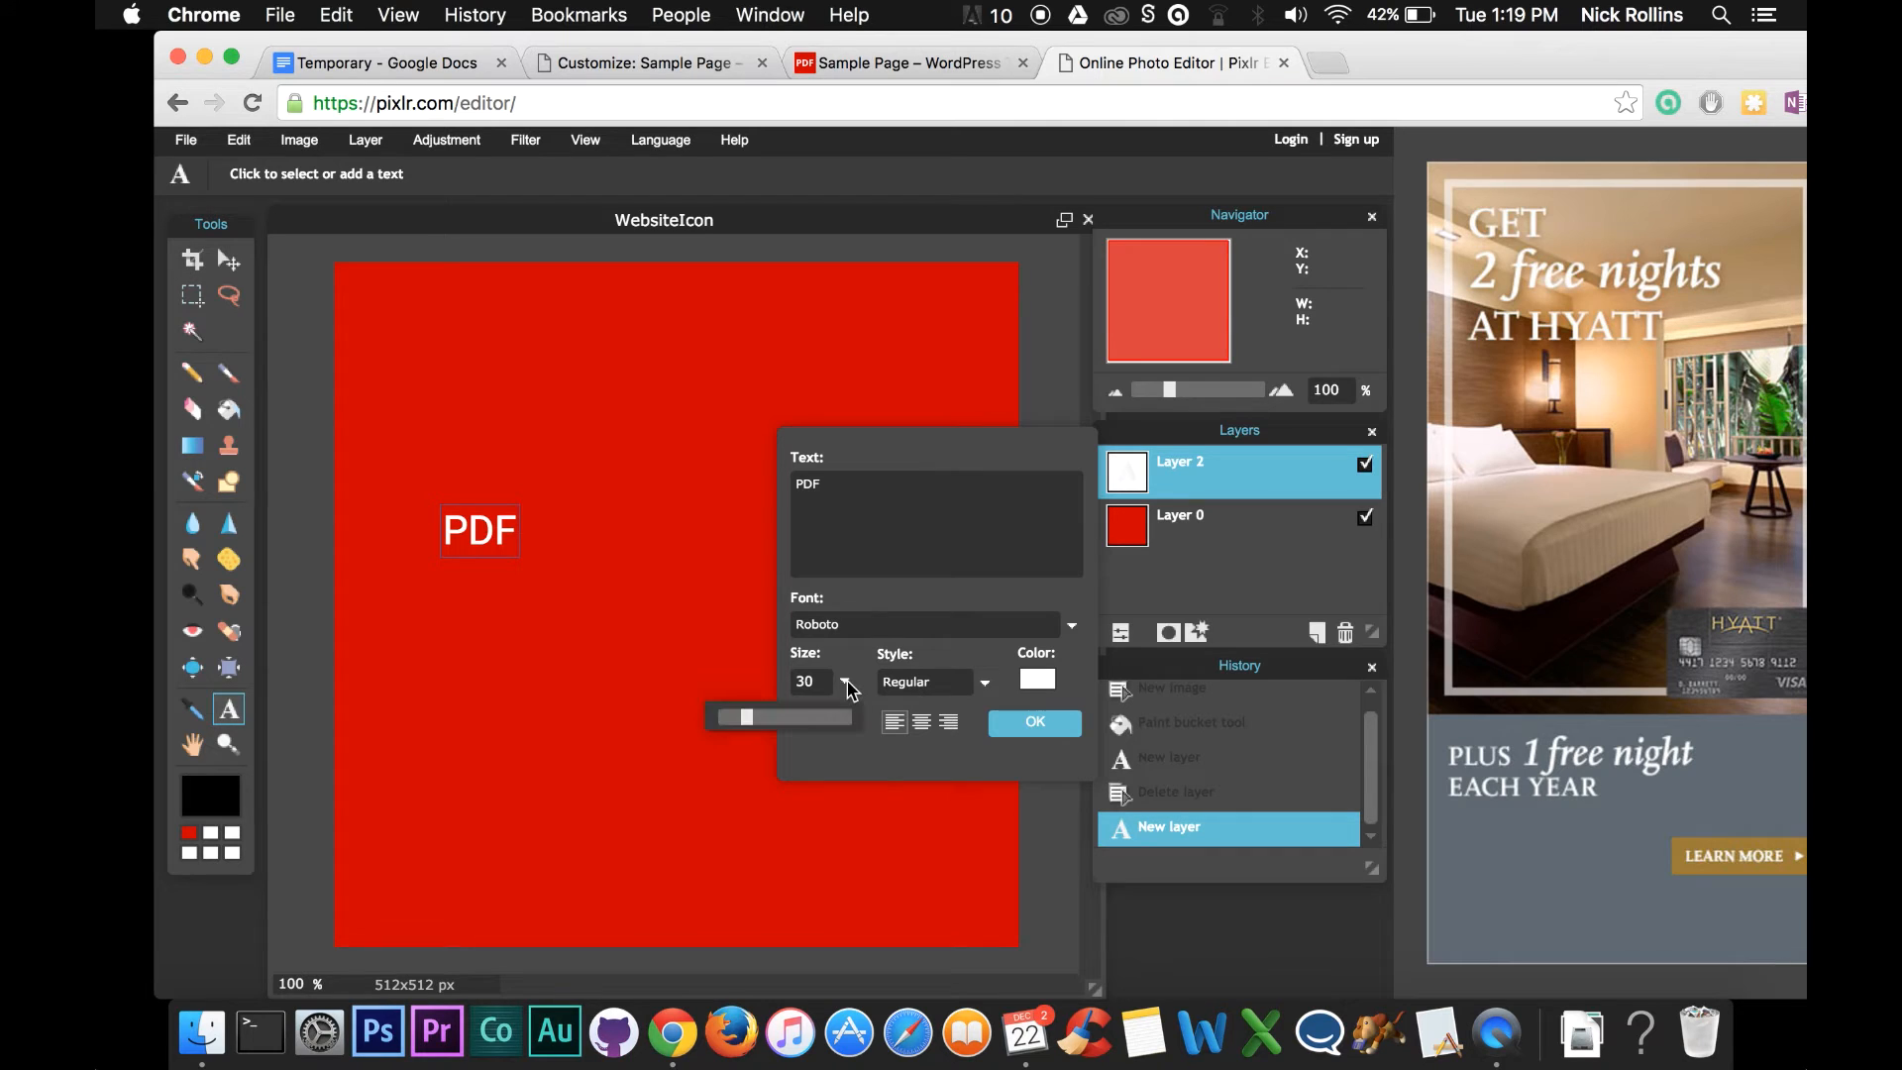
pyautogui.moveTo(751, 726); pyautogui.dragTo(852, 724)
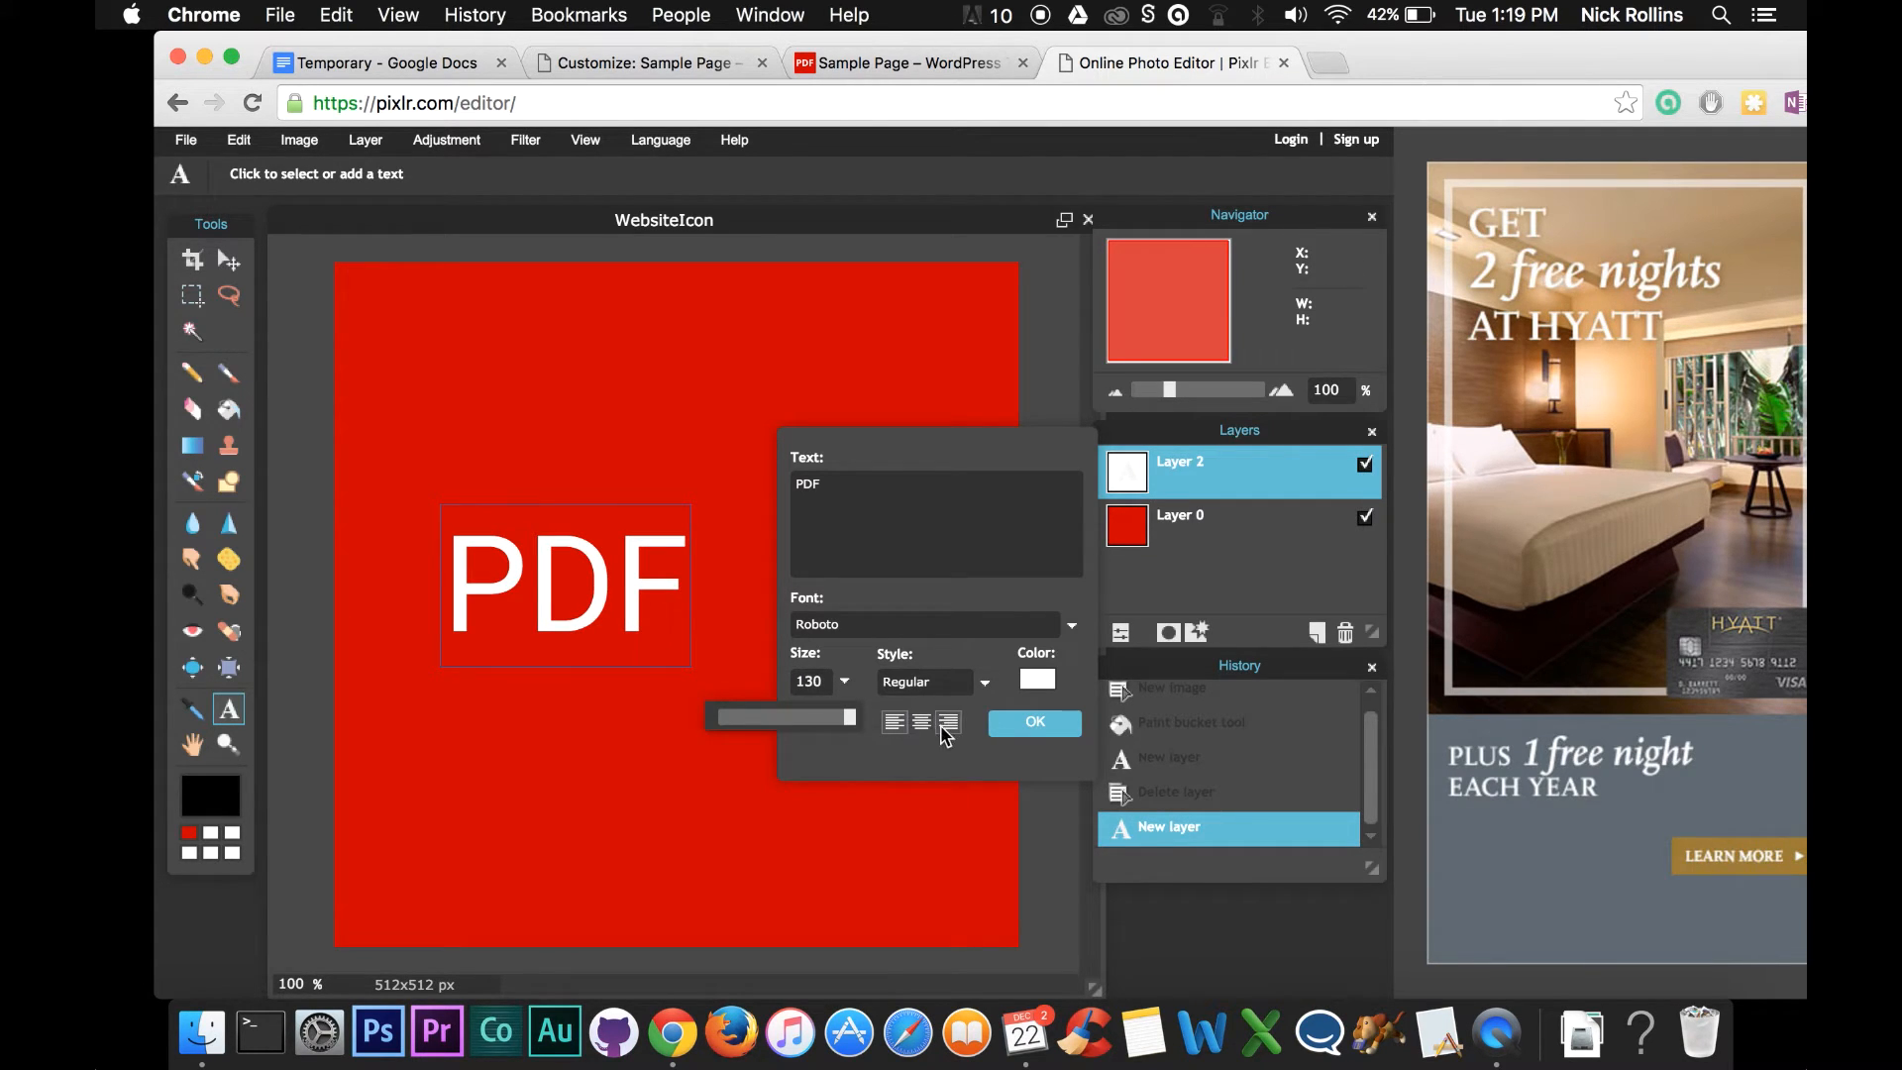
pyautogui.click(1030, 725)
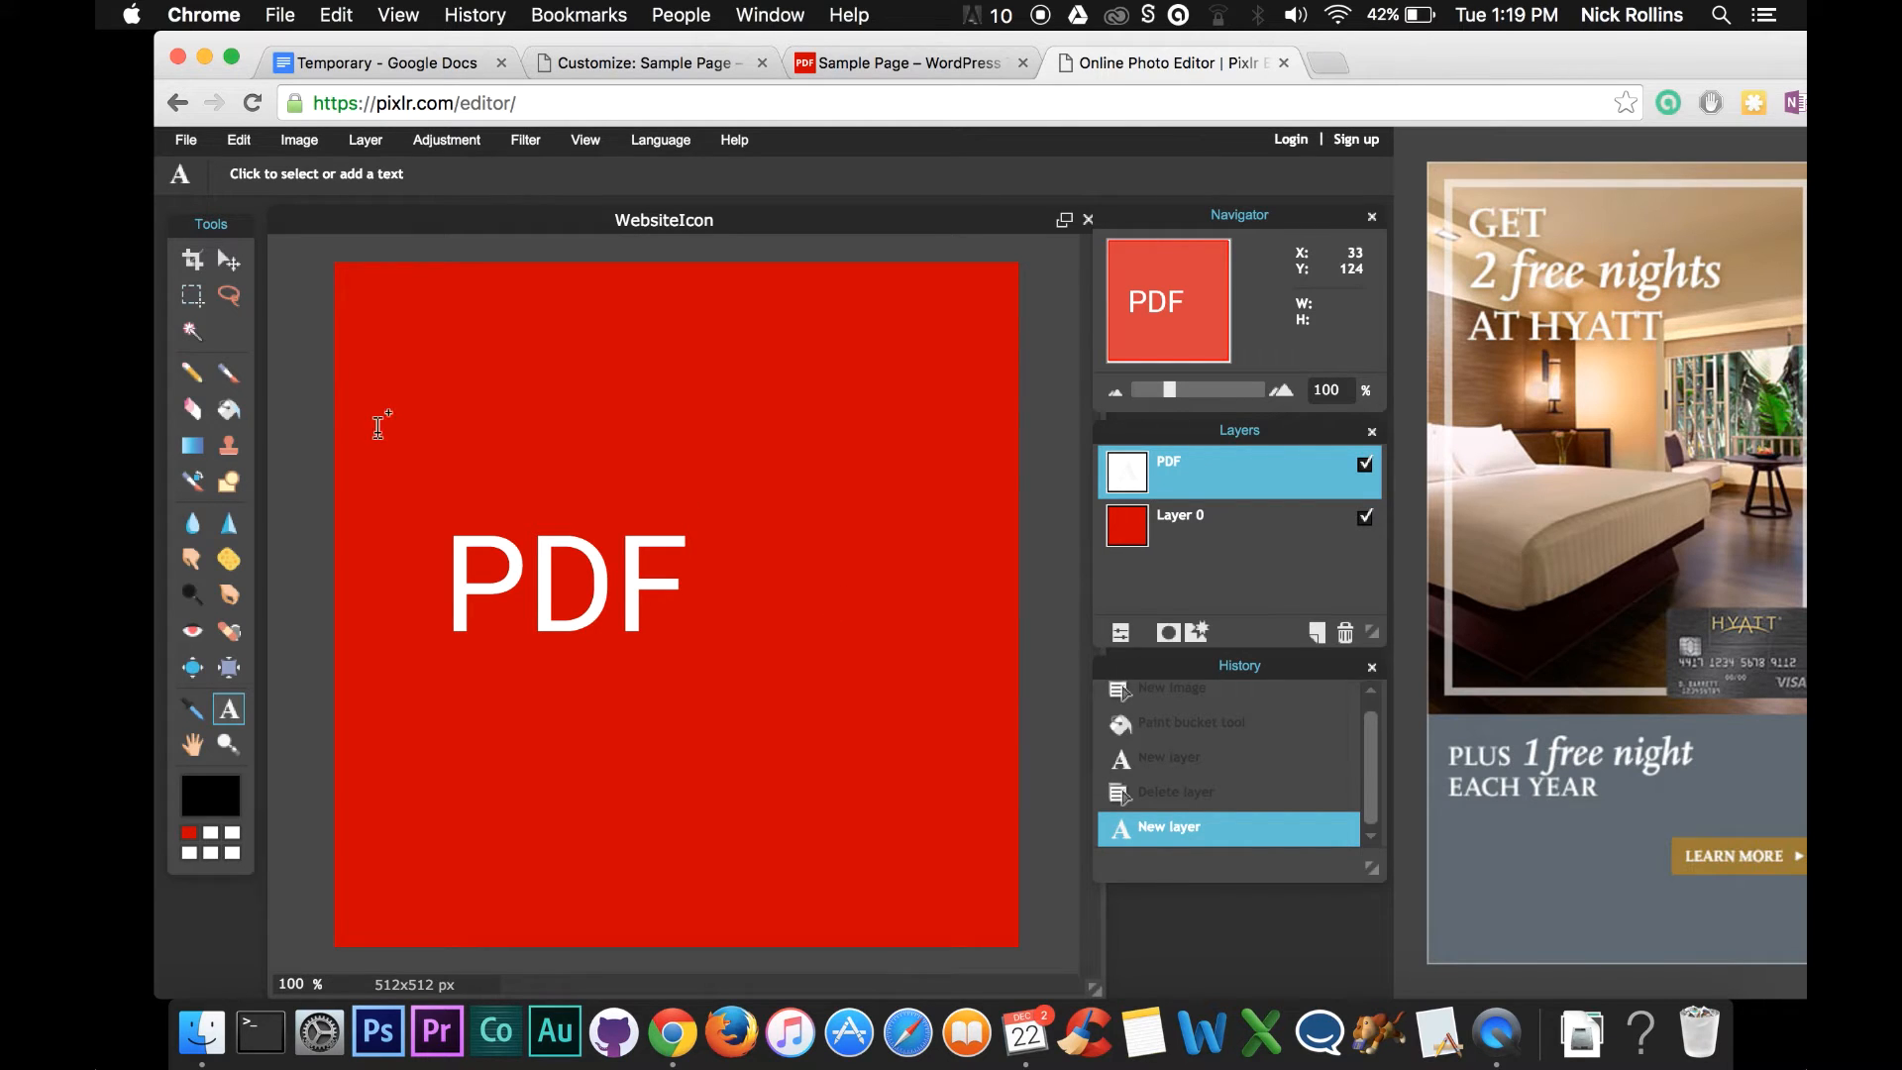
# Move the PDF text to the center of the red canvas.
pyautogui.click(229, 262)
pyautogui.moveTo(614, 584); pyautogui.dragTo(727, 599)
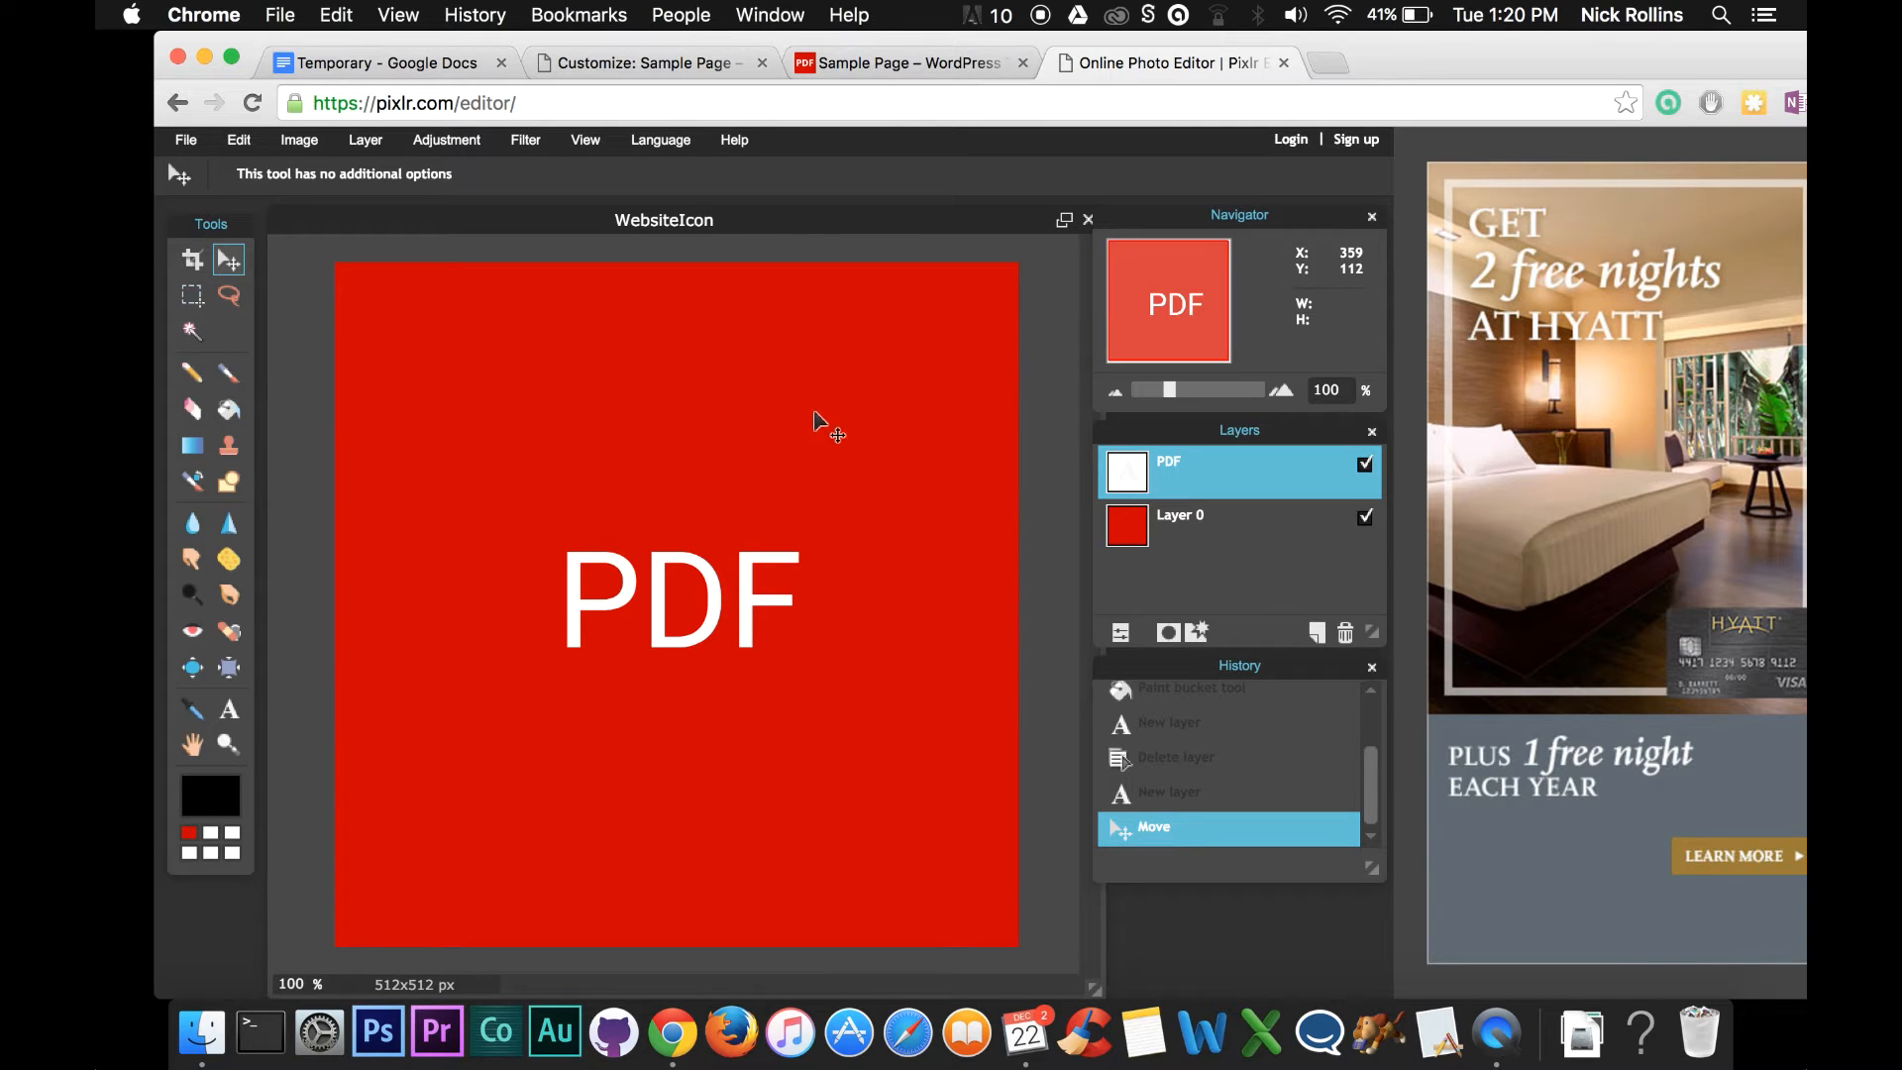
pyautogui.moveTo(710, 592); pyautogui.dragTo(710, 591)
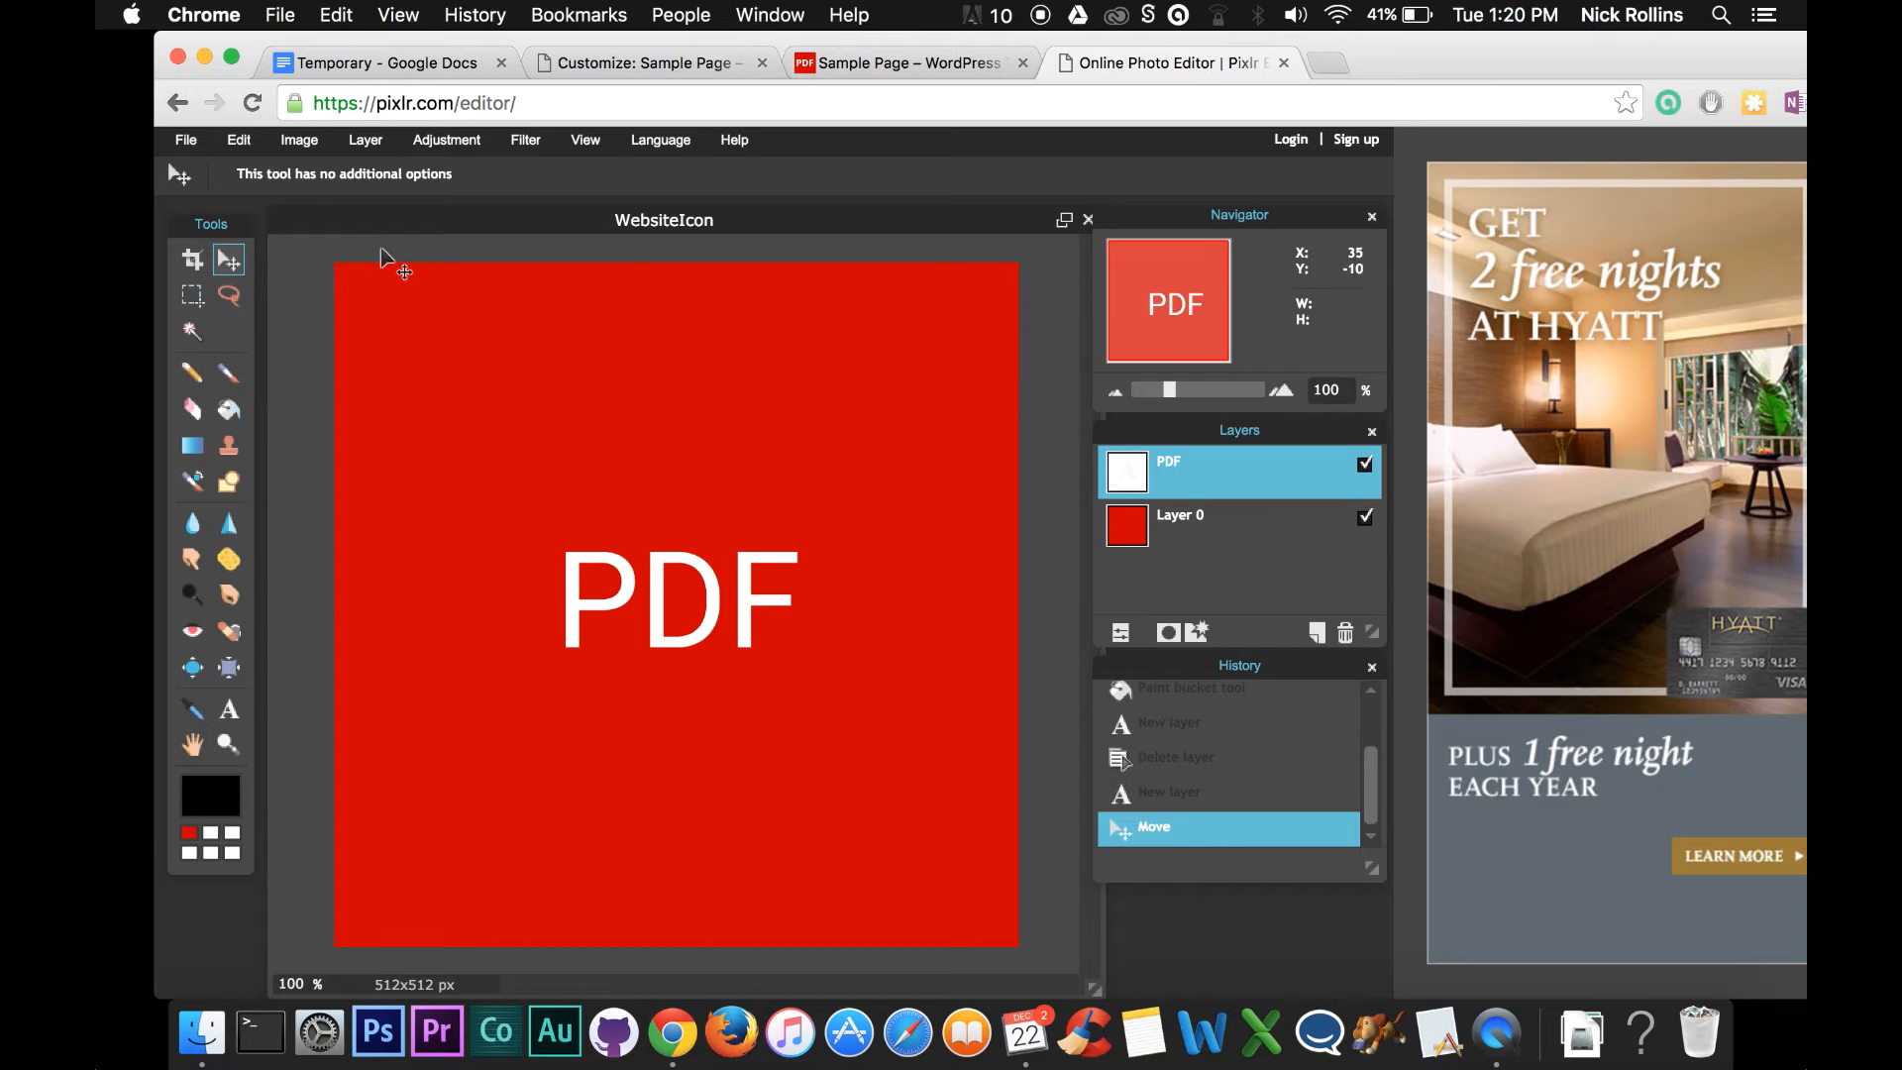
# Reduce the canvas size to 300 x 300 pixels around its center.
pyautogui.click(255, 137)
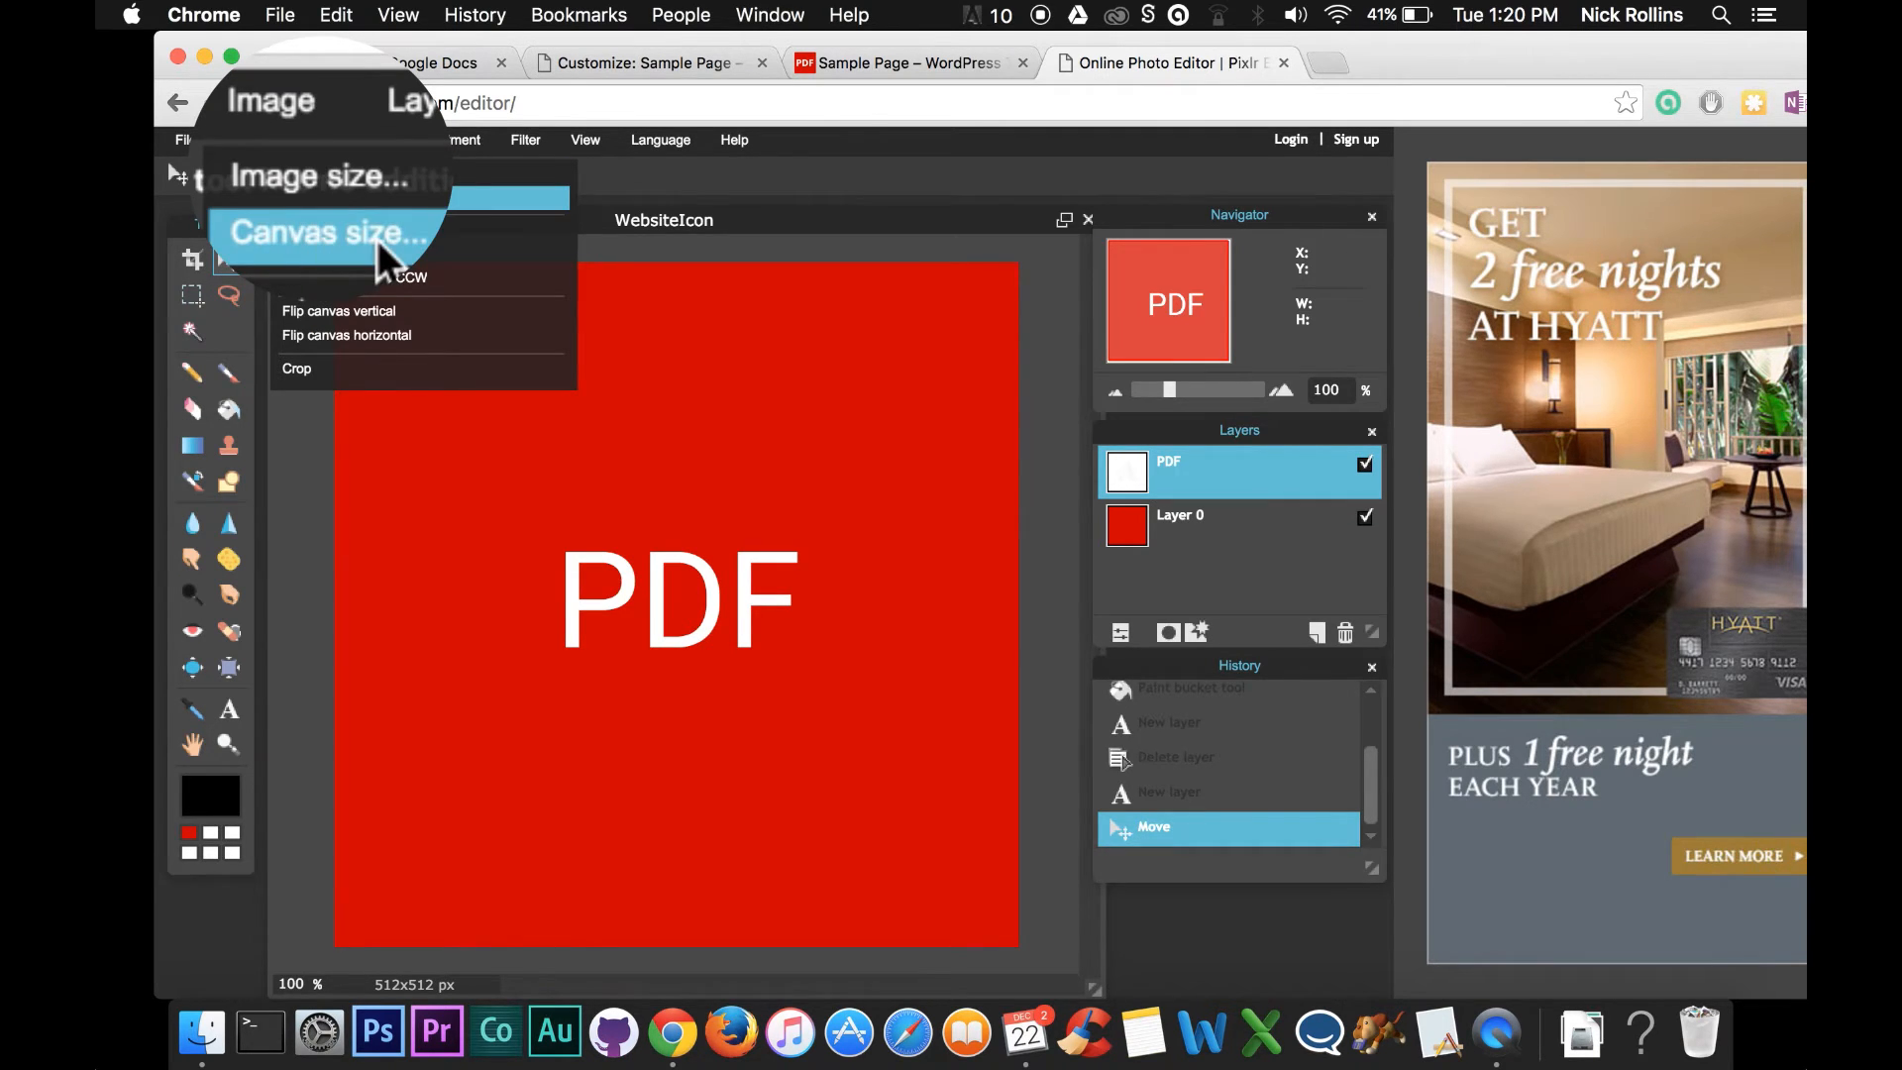
pyautogui.click(348, 204)
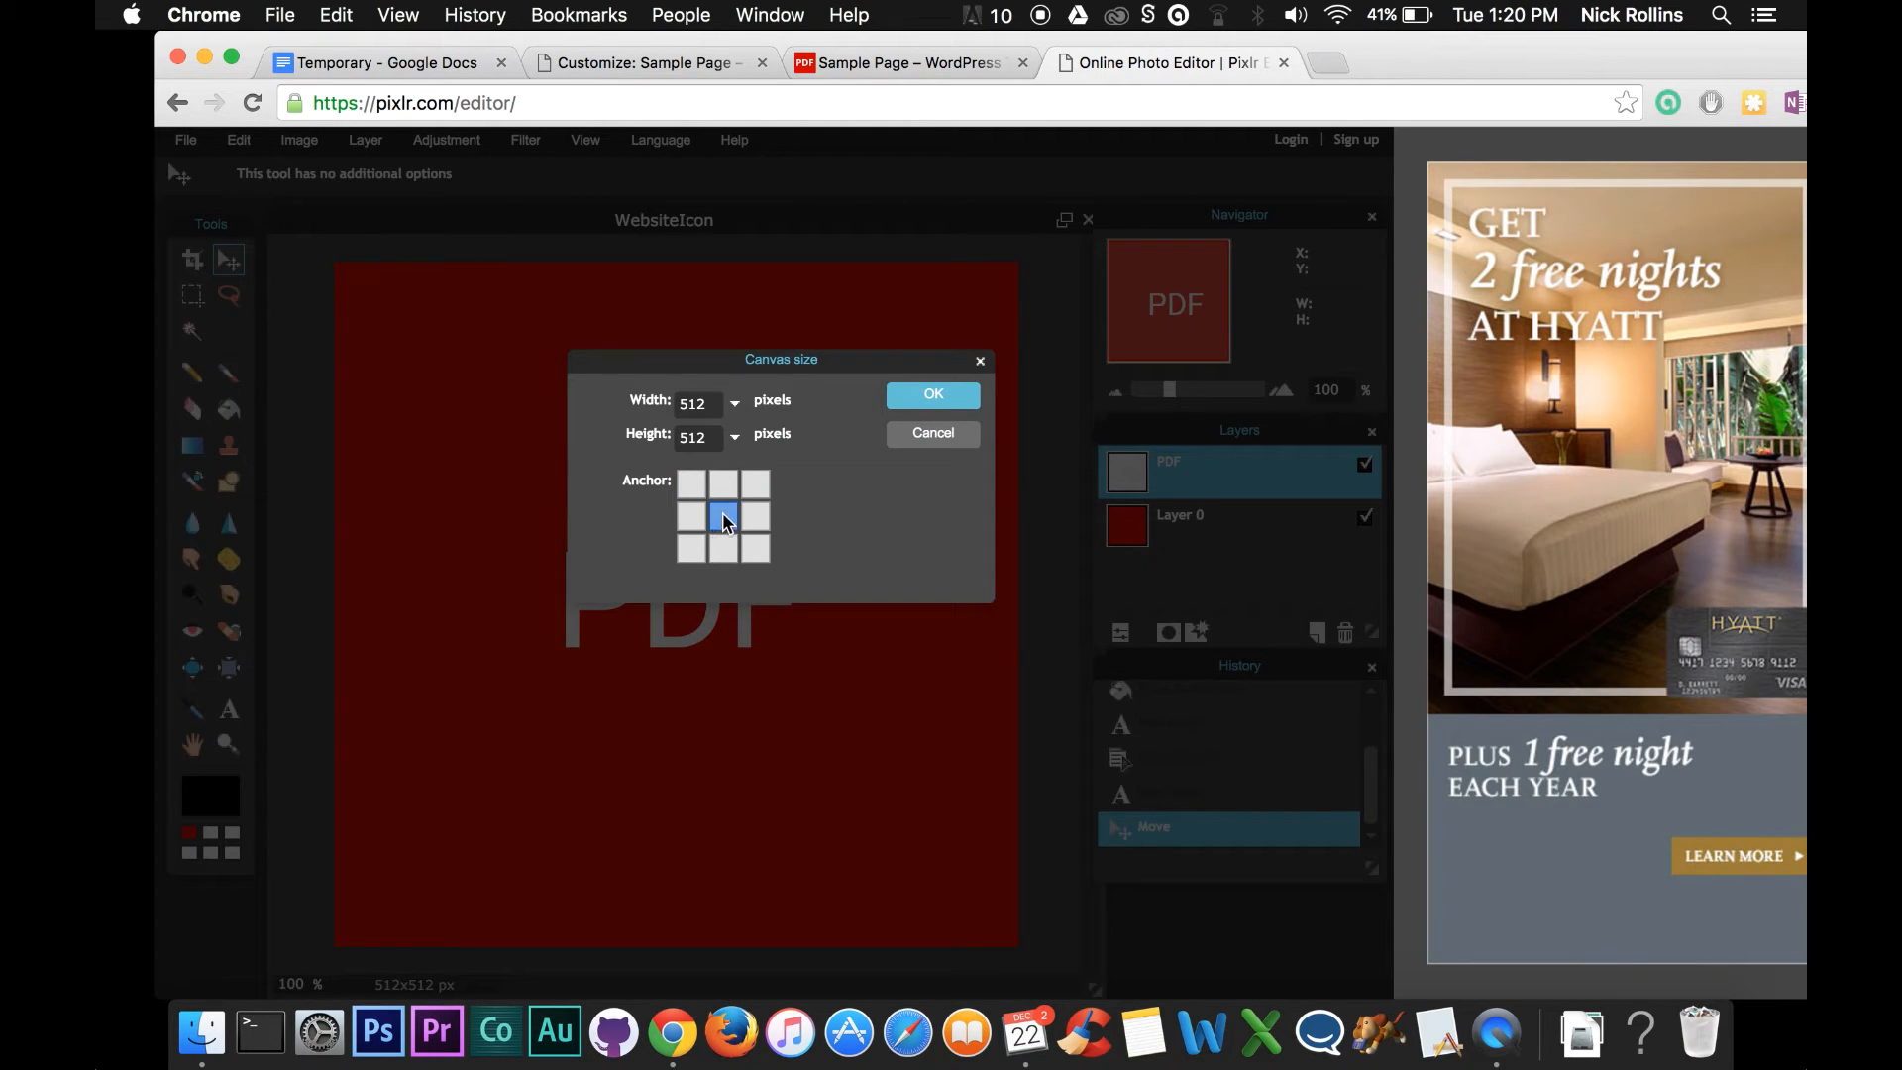
pyautogui.doubleClick(713, 404)
pyautogui.write('300')
pyautogui.doubleClick(706, 438)
pyautogui.write('300')
pyautogui.click(931, 397)
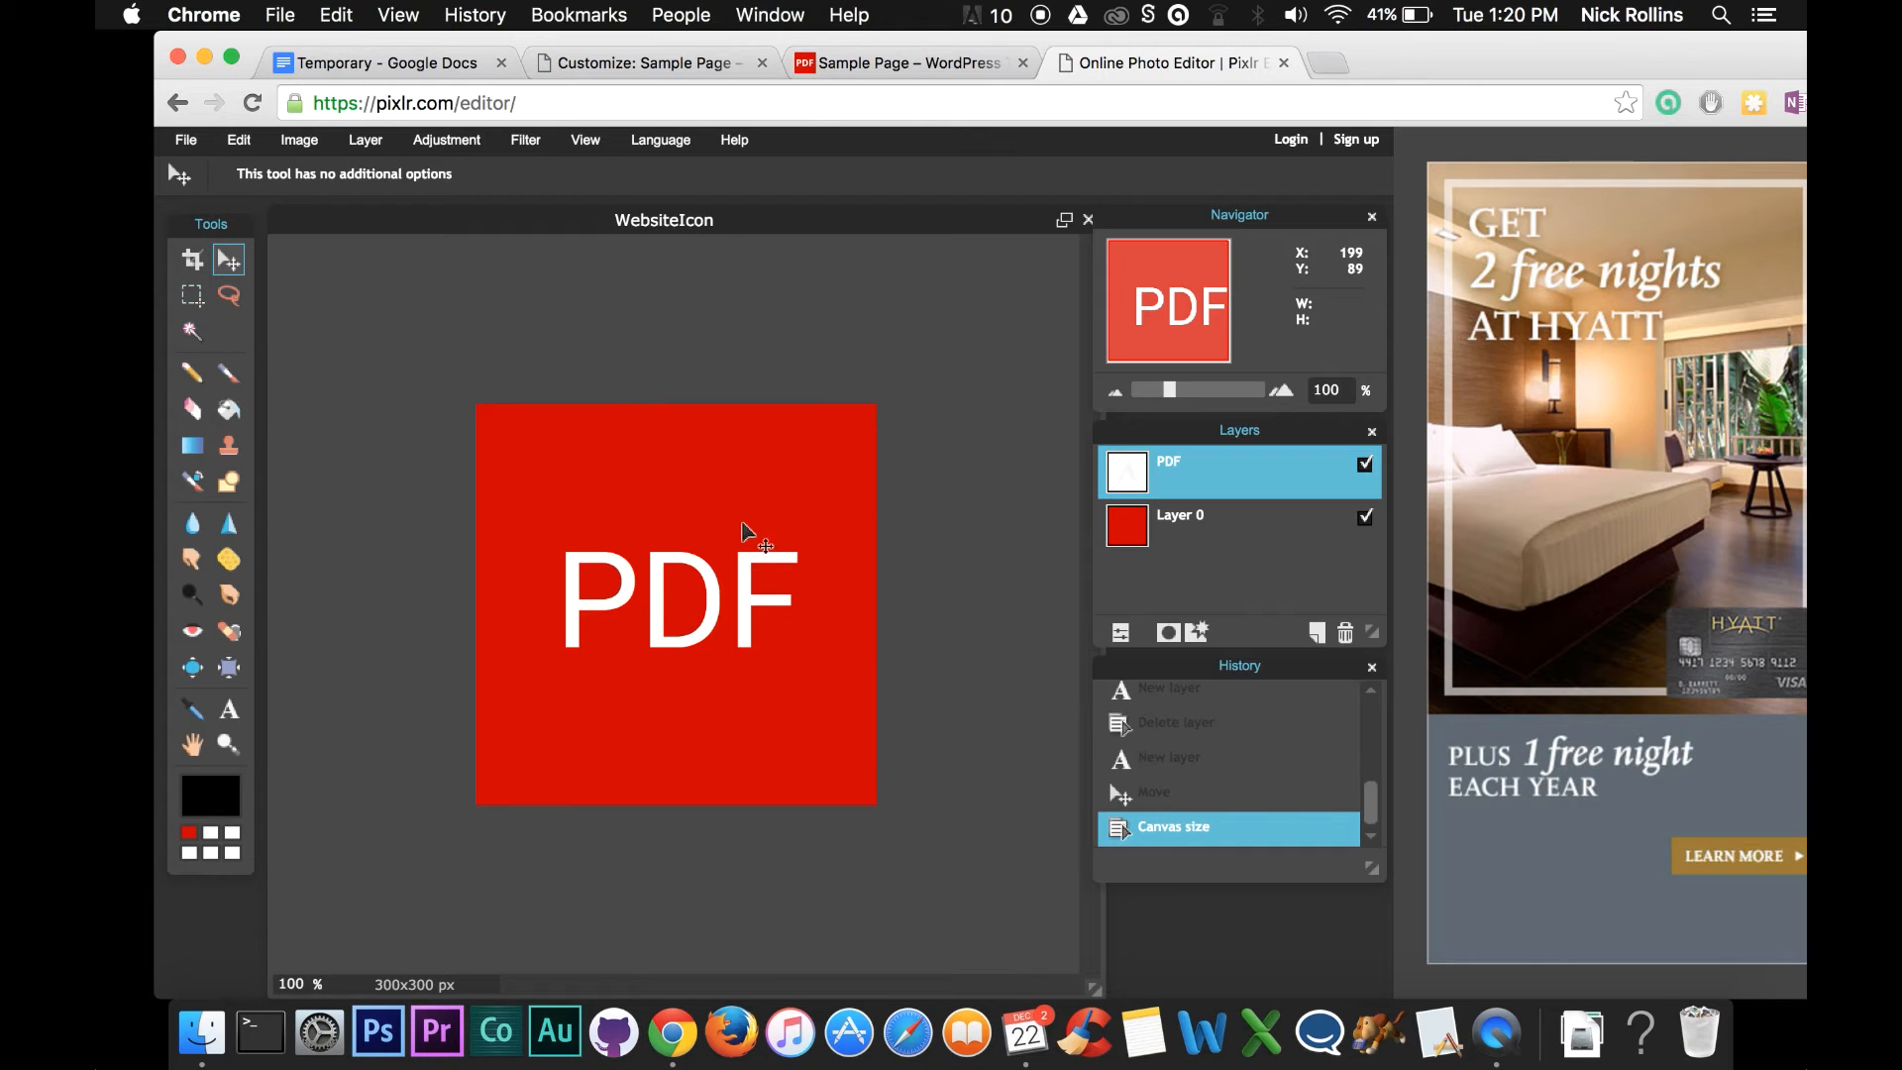
# Try to resize the image to a width of 256 pixels with constrained proportions.
pyautogui.click(299, 141)
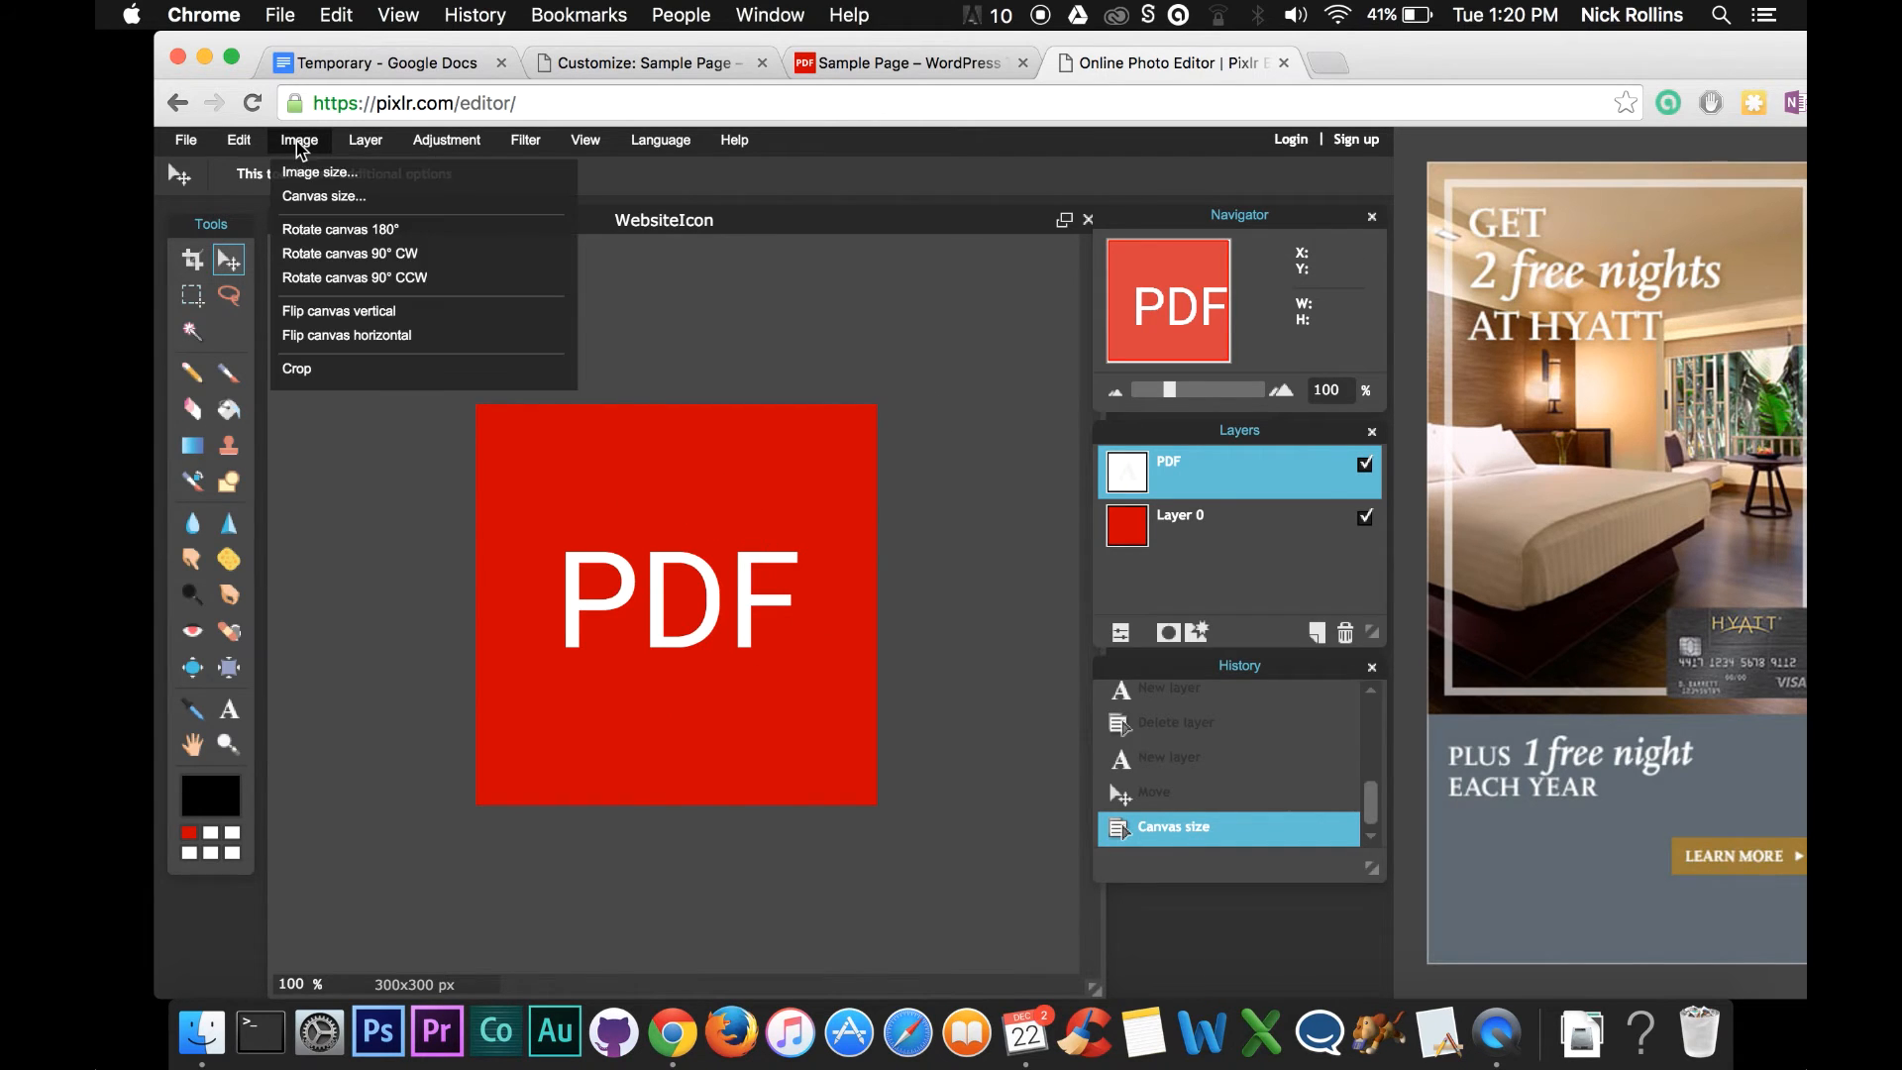
pyautogui.click(316, 174)
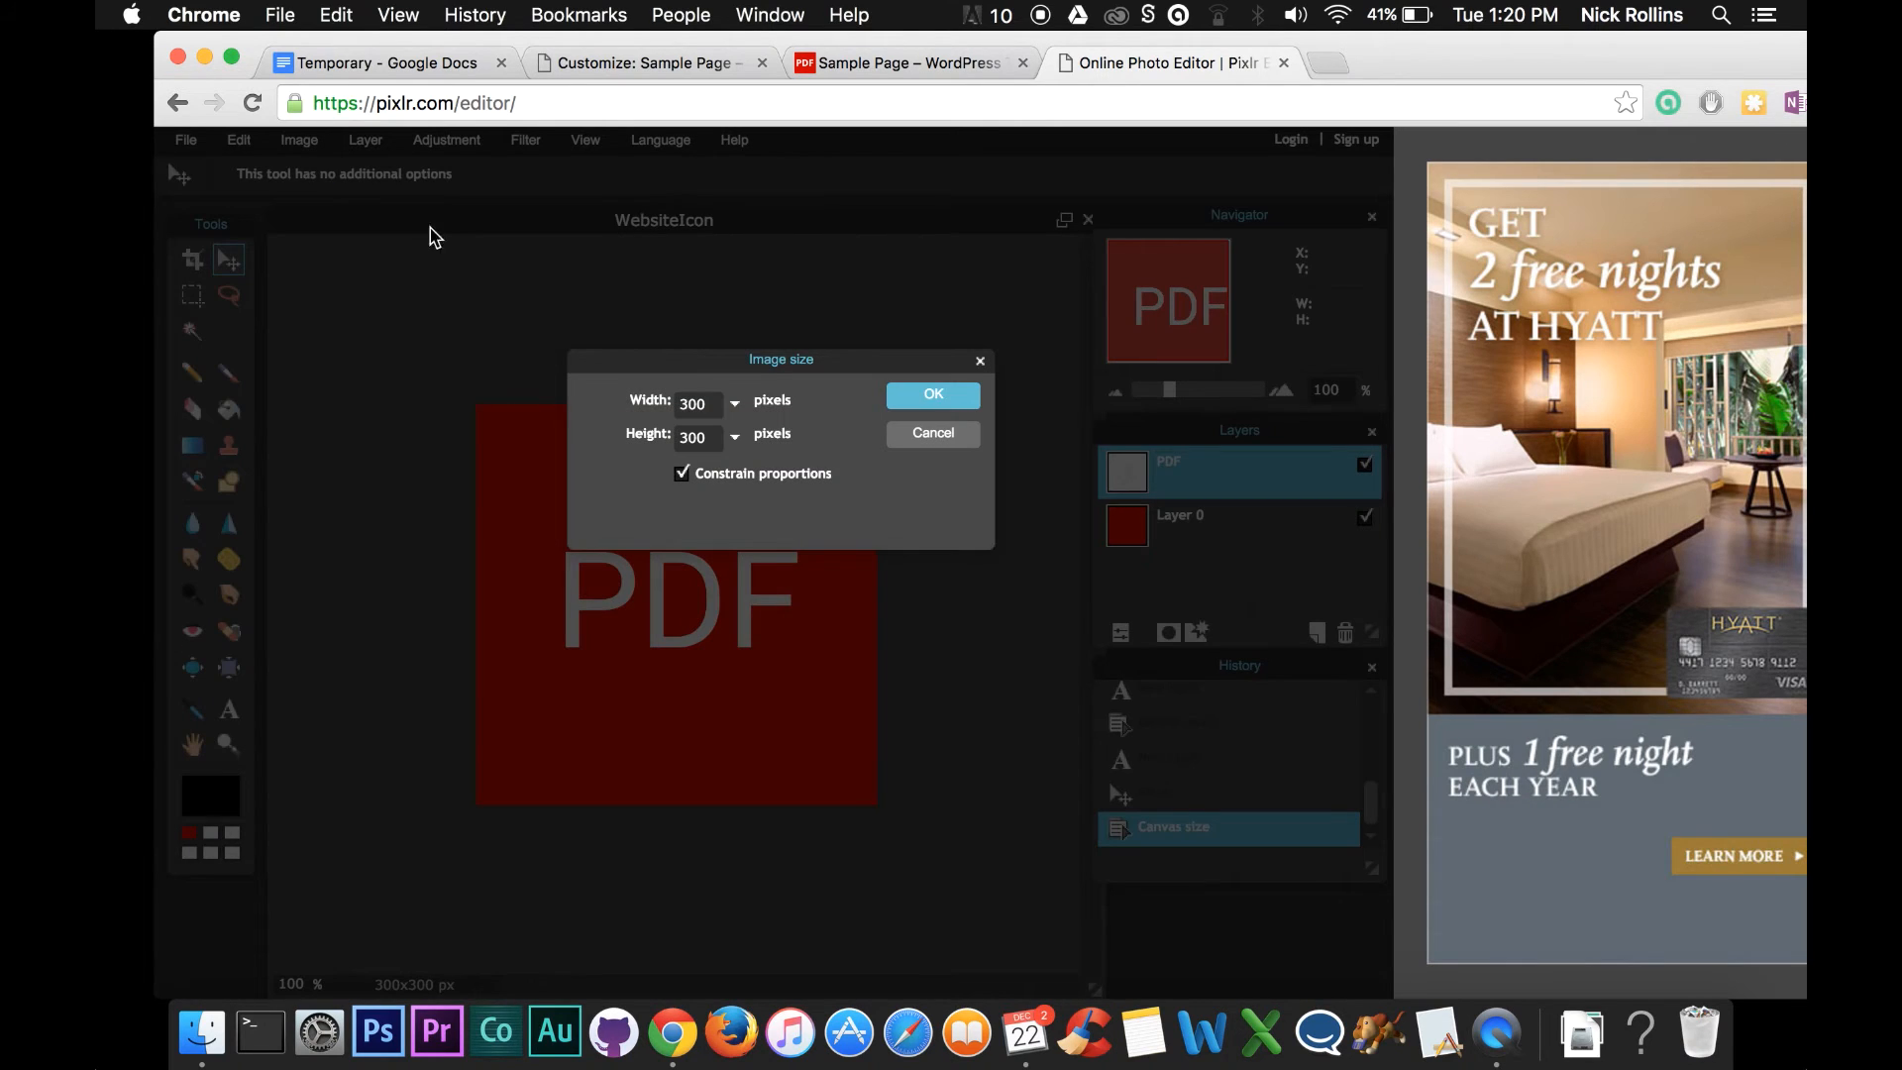
pyautogui.moveTo(704, 404); pyautogui.dragTo(678, 407)
pyautogui.write('256')
pyautogui.click(959, 407)
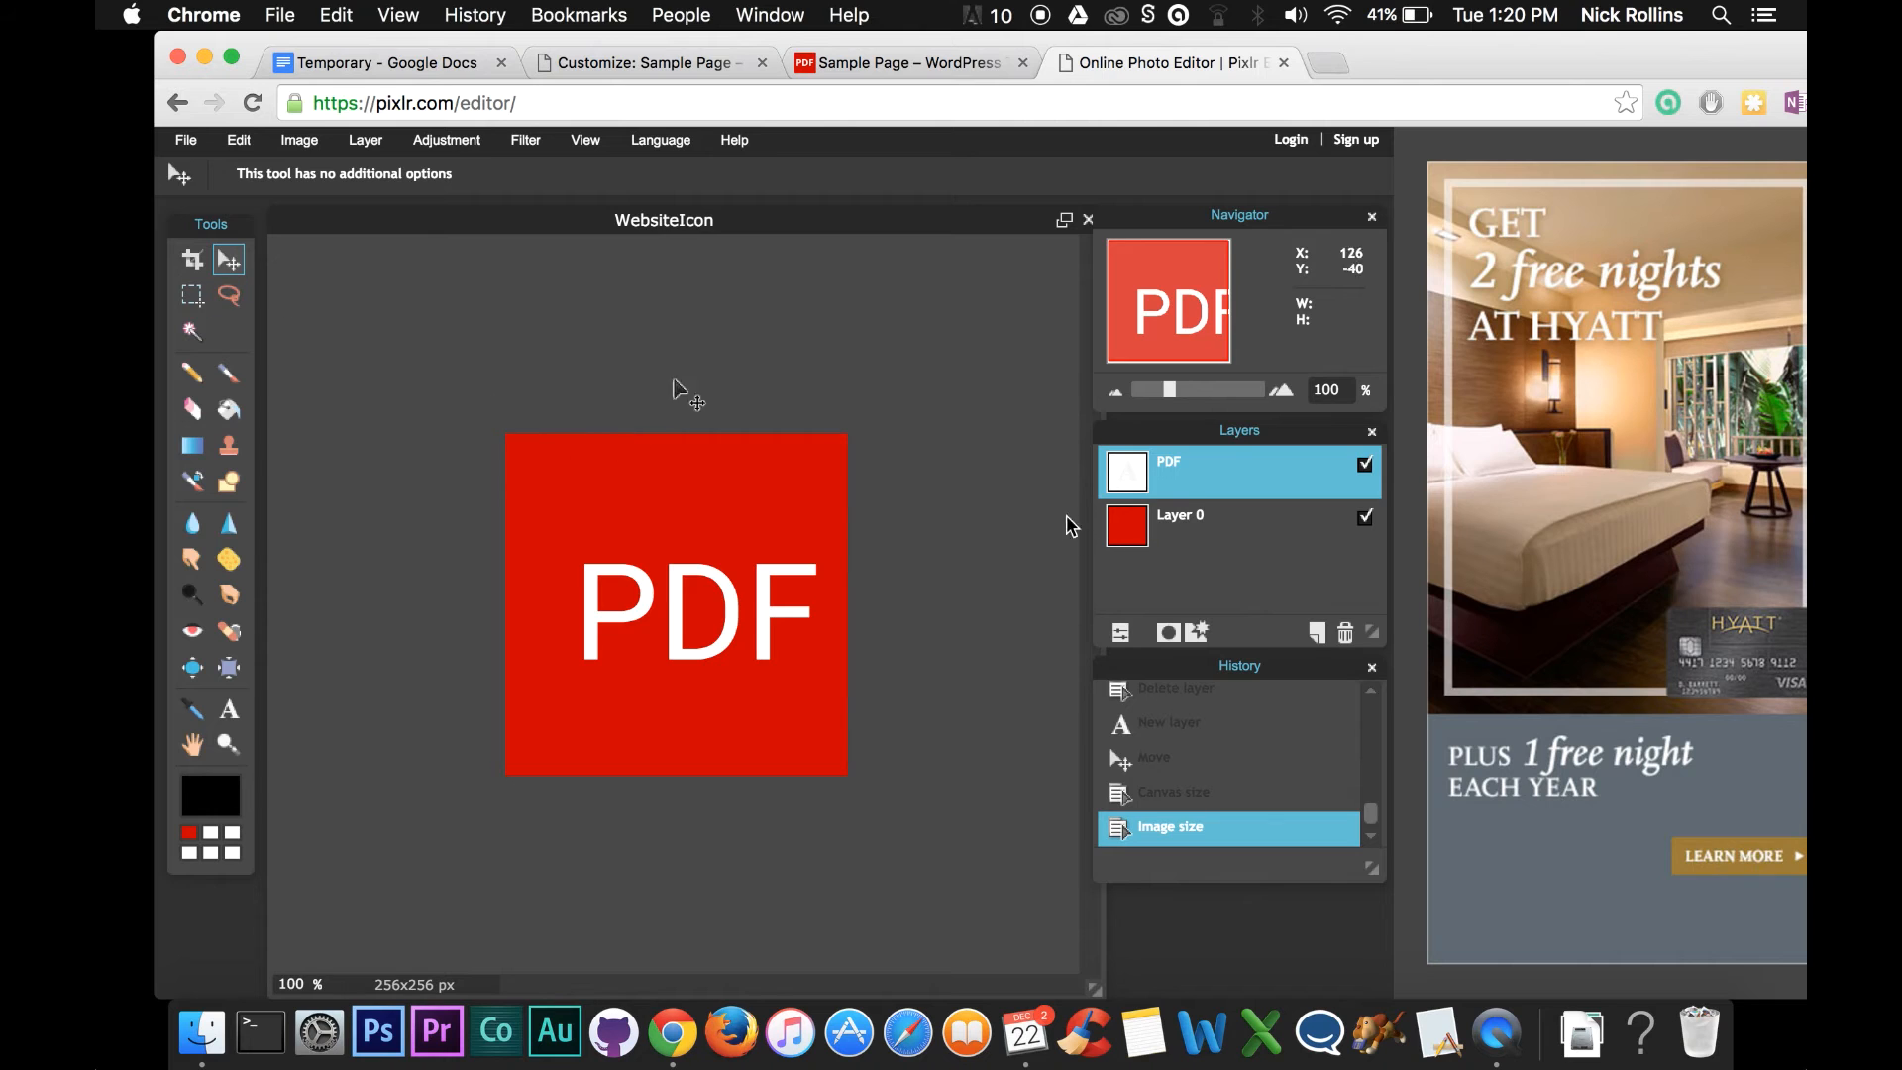
# Merge the PDF text layer down into the red layer and center the lettering on the canvas.
pyautogui.moveTo(1169, 396); pyautogui.dragTo(1164, 395)
pyautogui.moveTo(756, 624); pyautogui.dragTo(707, 605)
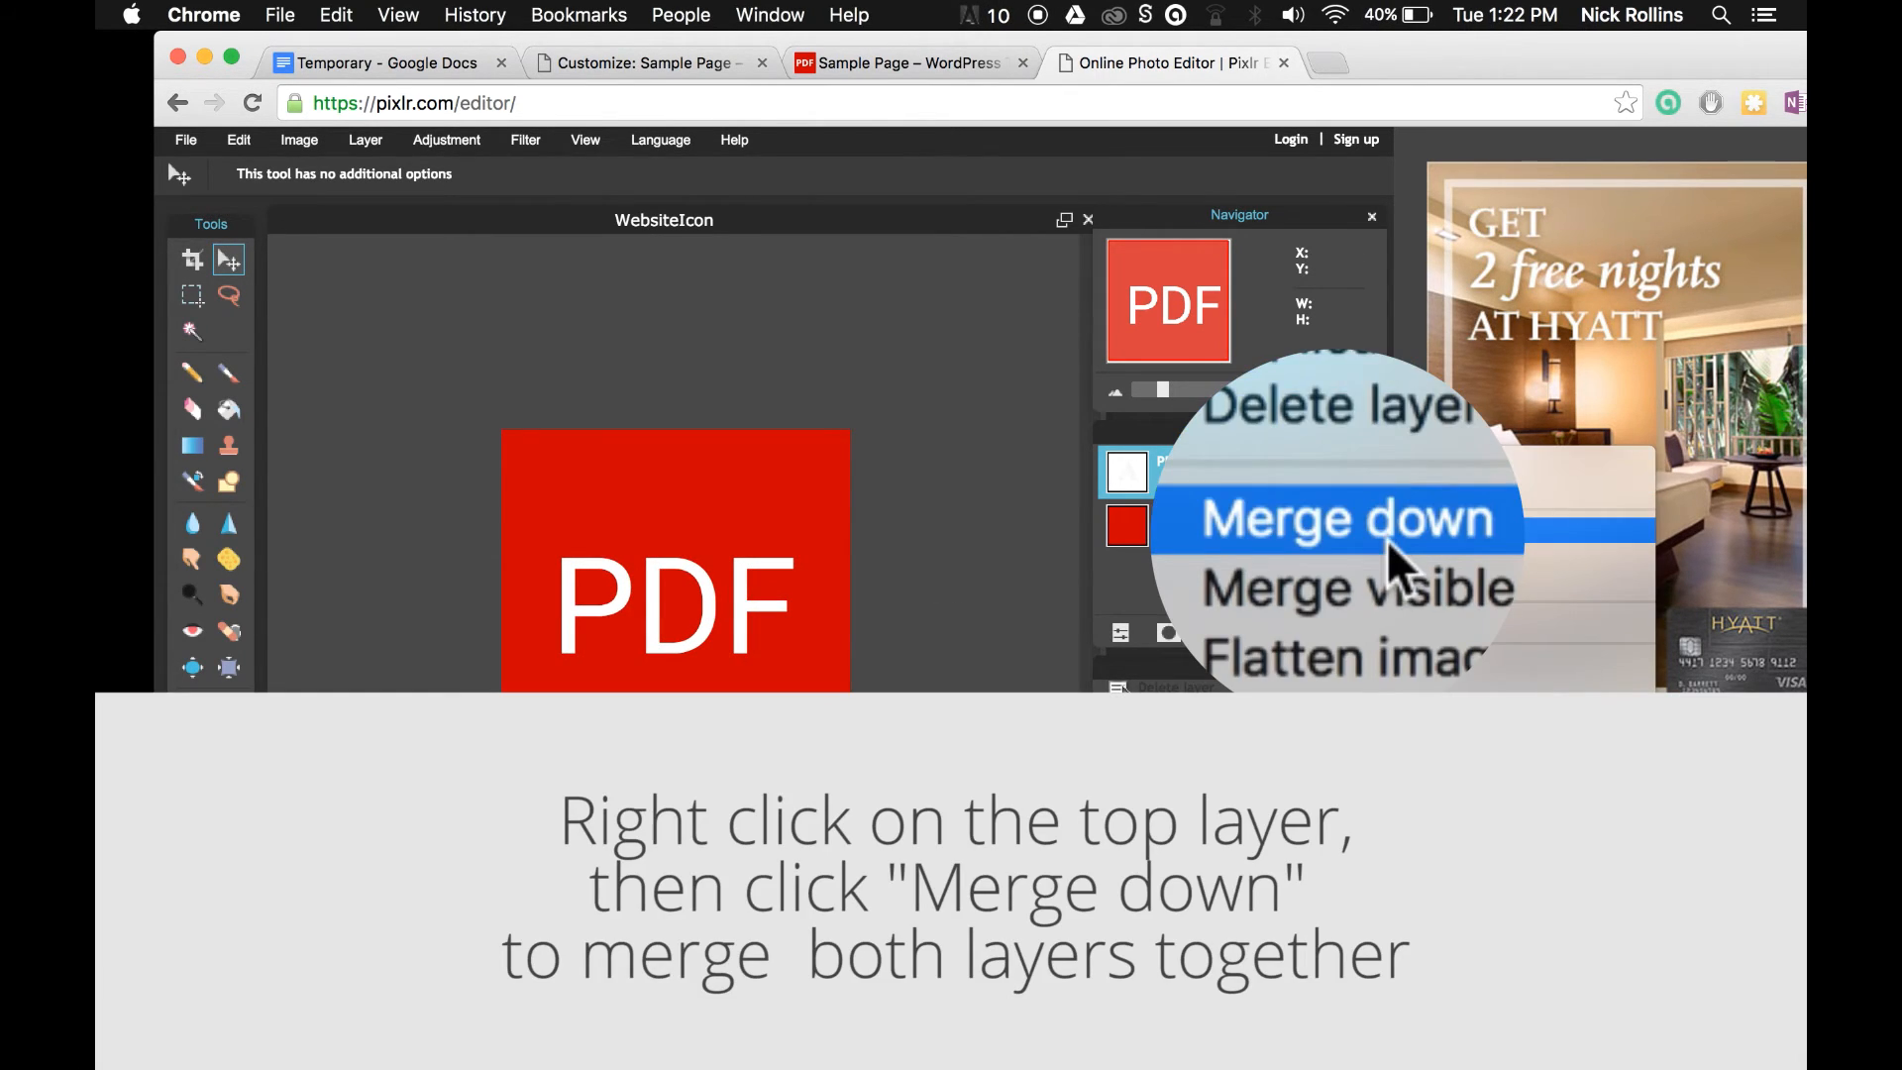
pyautogui.click(1360, 546)
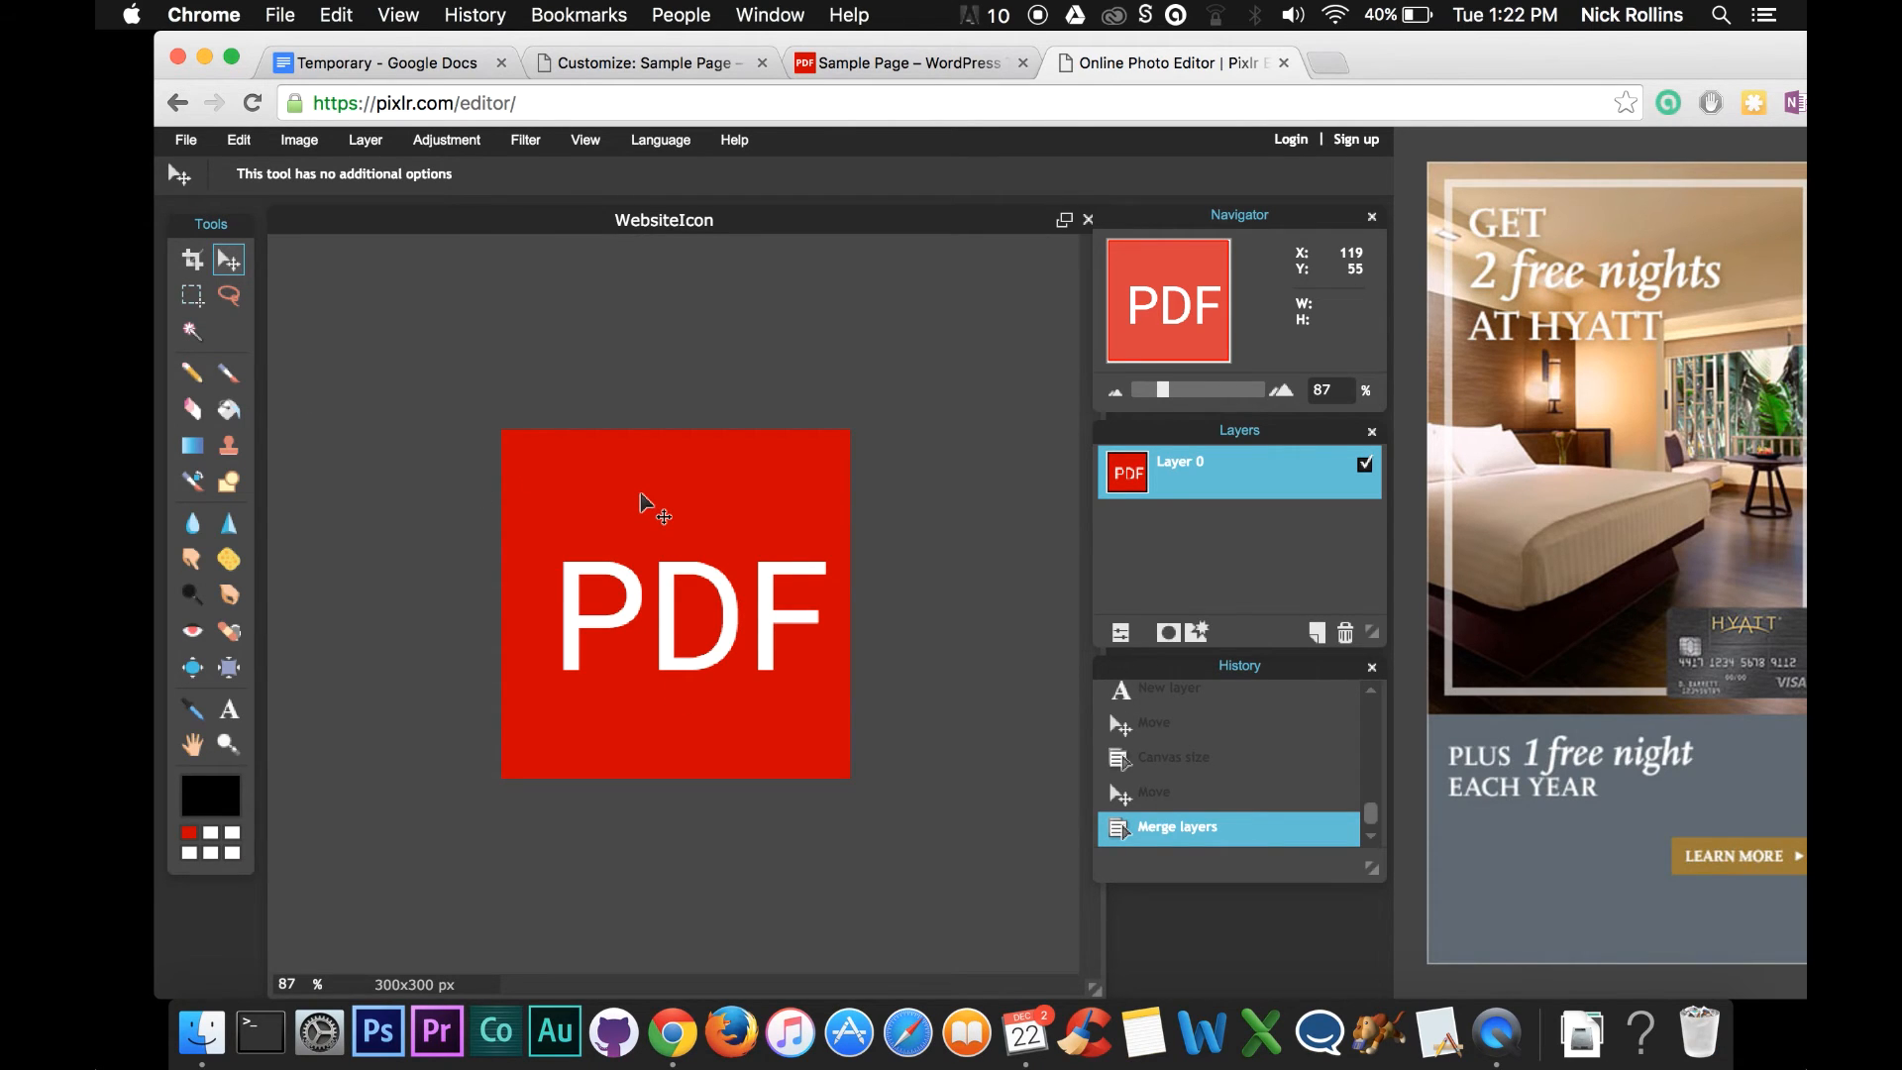
pyautogui.moveTo(717, 545)
pyautogui.mouseDown()
pyautogui.moveTo(688, 544)
pyautogui.moveTo(704, 523)
pyautogui.mouseUp()
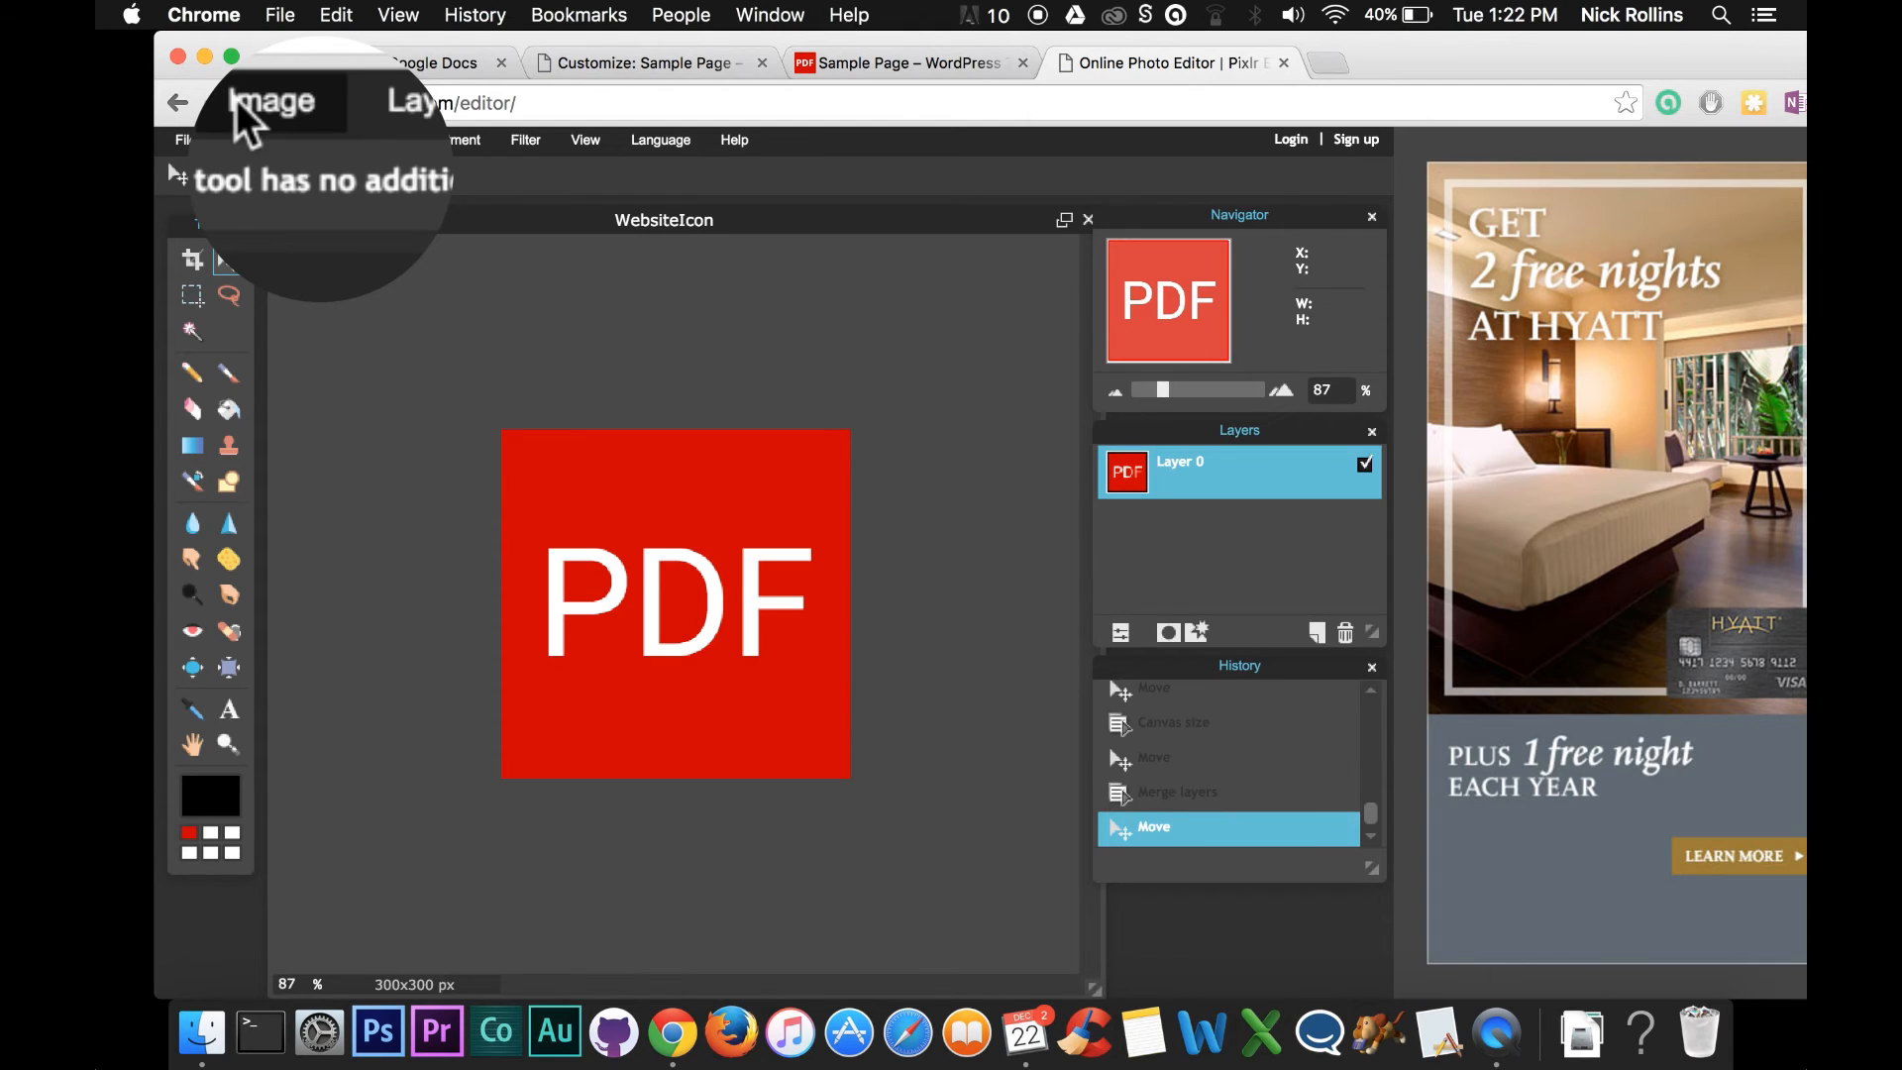
# Resize the merged icon image to 512 x 512 pixels with constrained proportions.
pyautogui.click(300, 140)
pyautogui.click(315, 178)
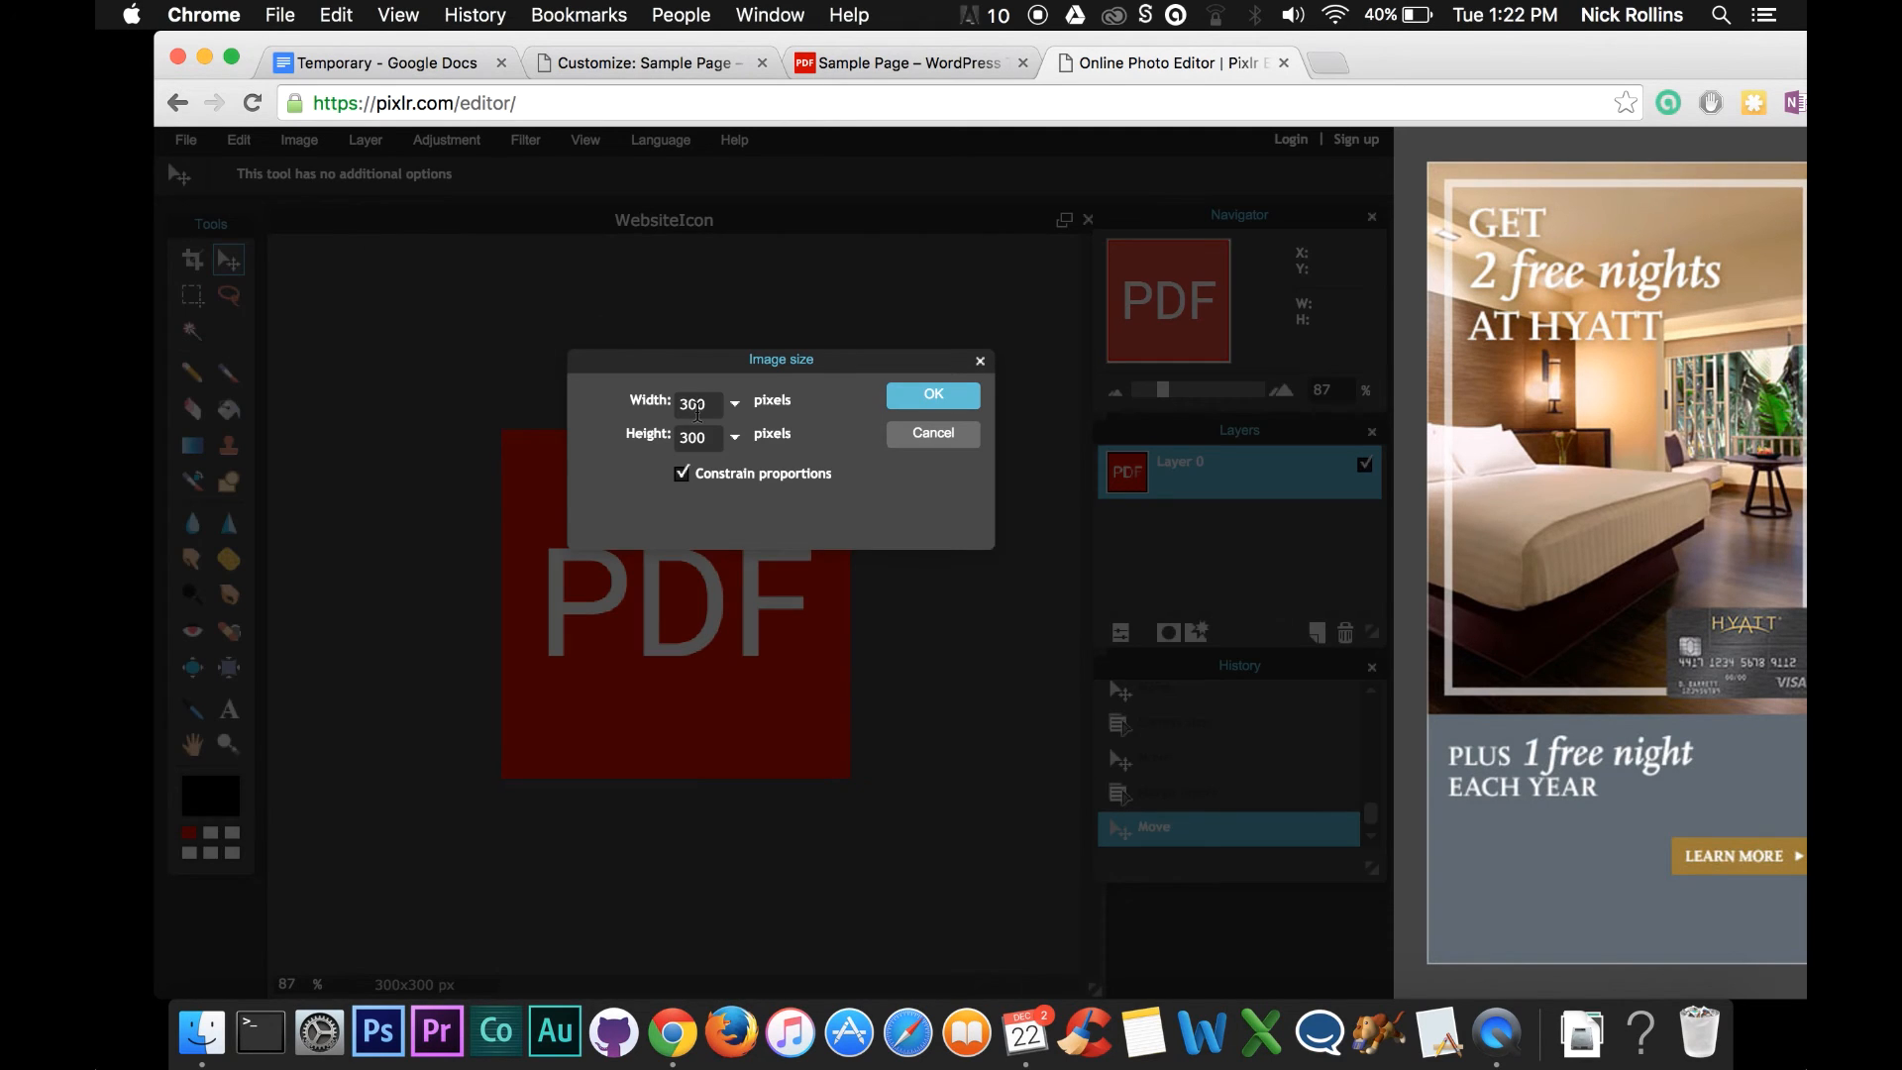
pyautogui.moveTo(709, 404); pyautogui.dragTo(669, 404)
pyautogui.write('512')
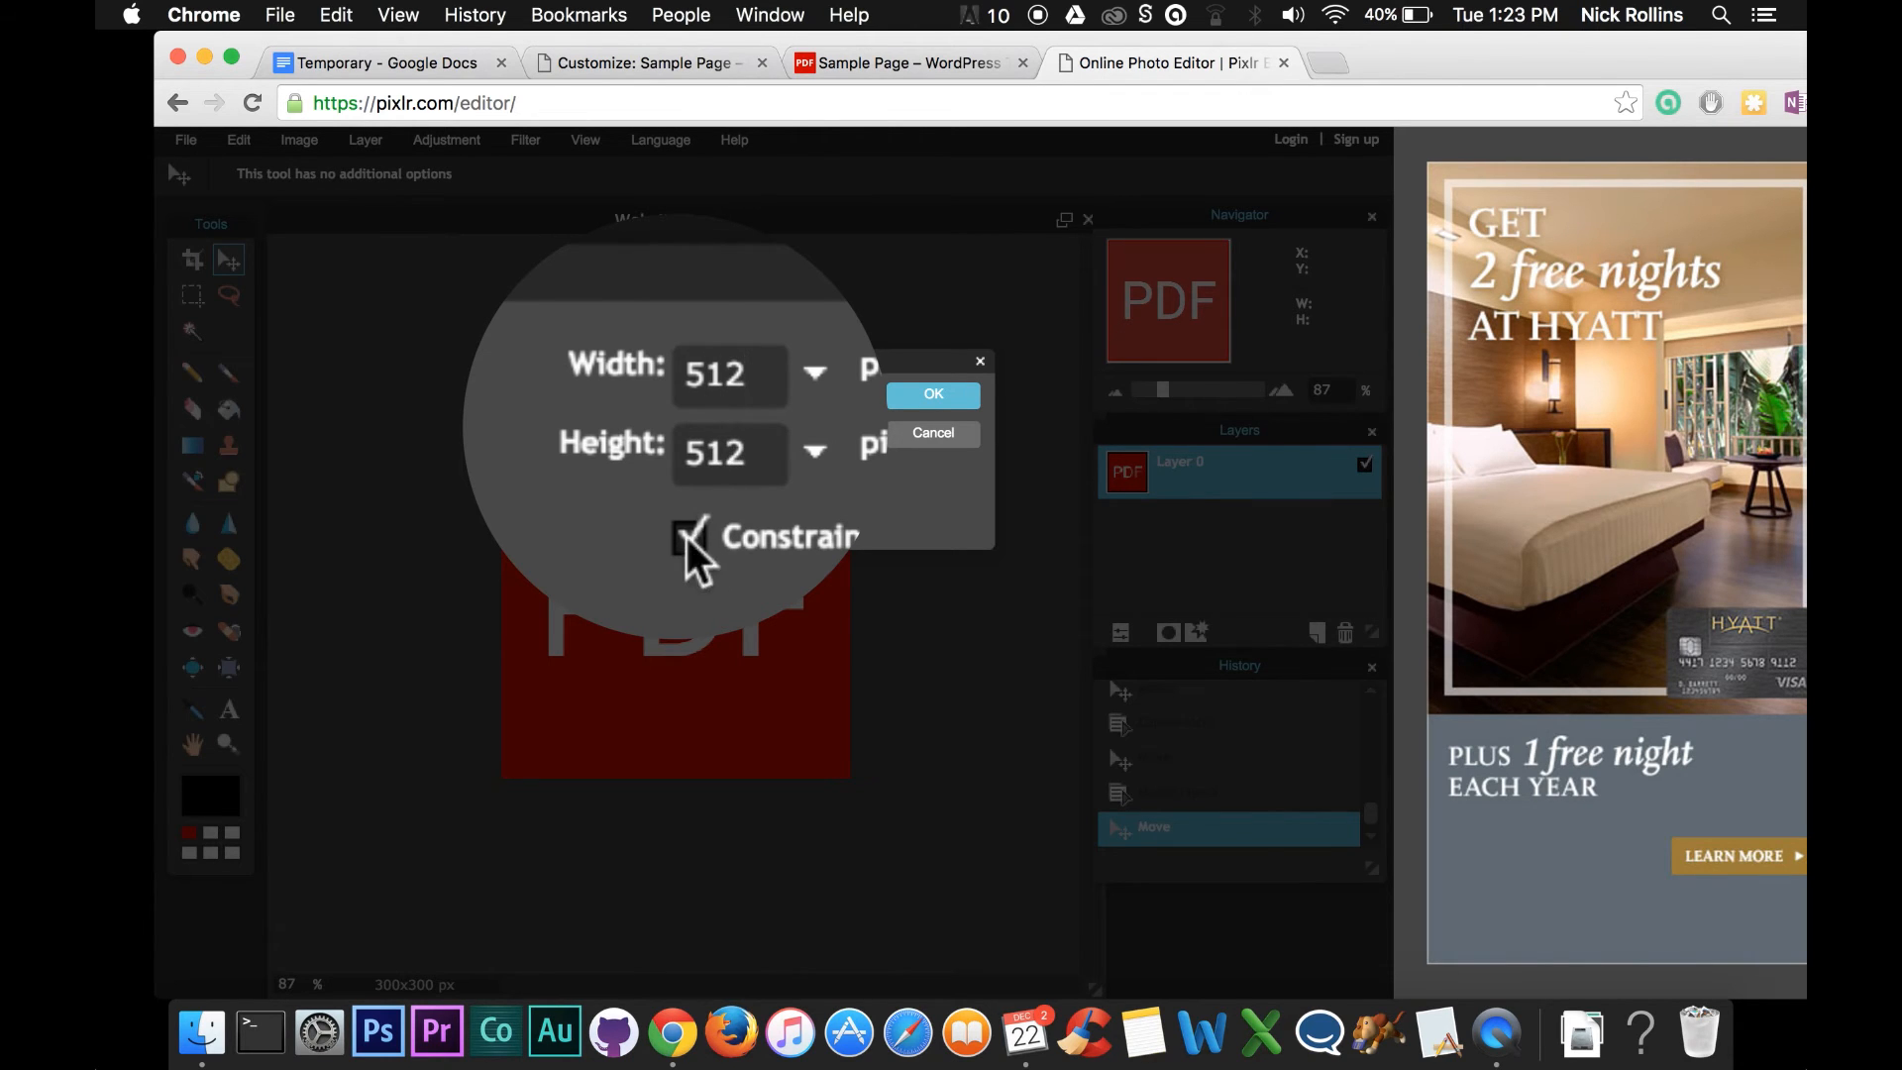
pyautogui.click(931, 398)
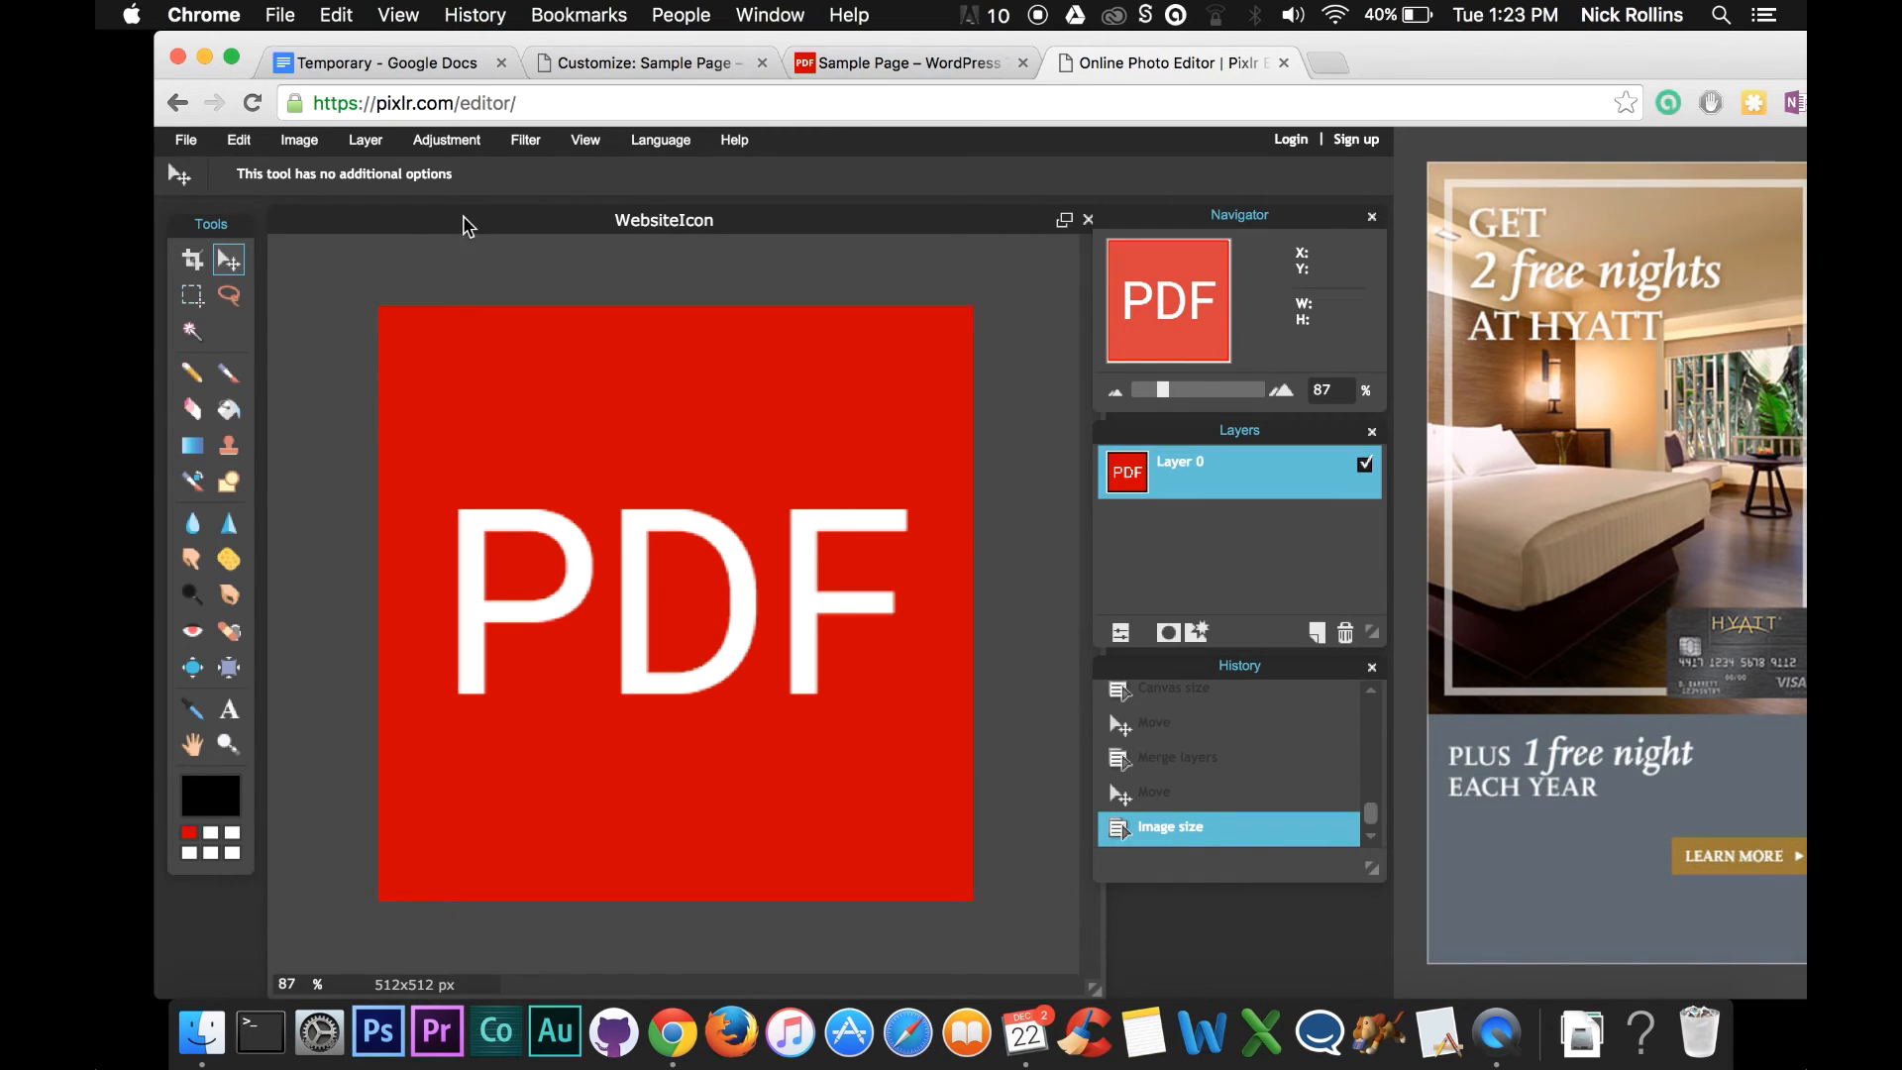
# Save the icon to the Desktop as a full-quality transparent PNG named WebsiteIcon, replacing the existing file.
pyautogui.click(185, 140)
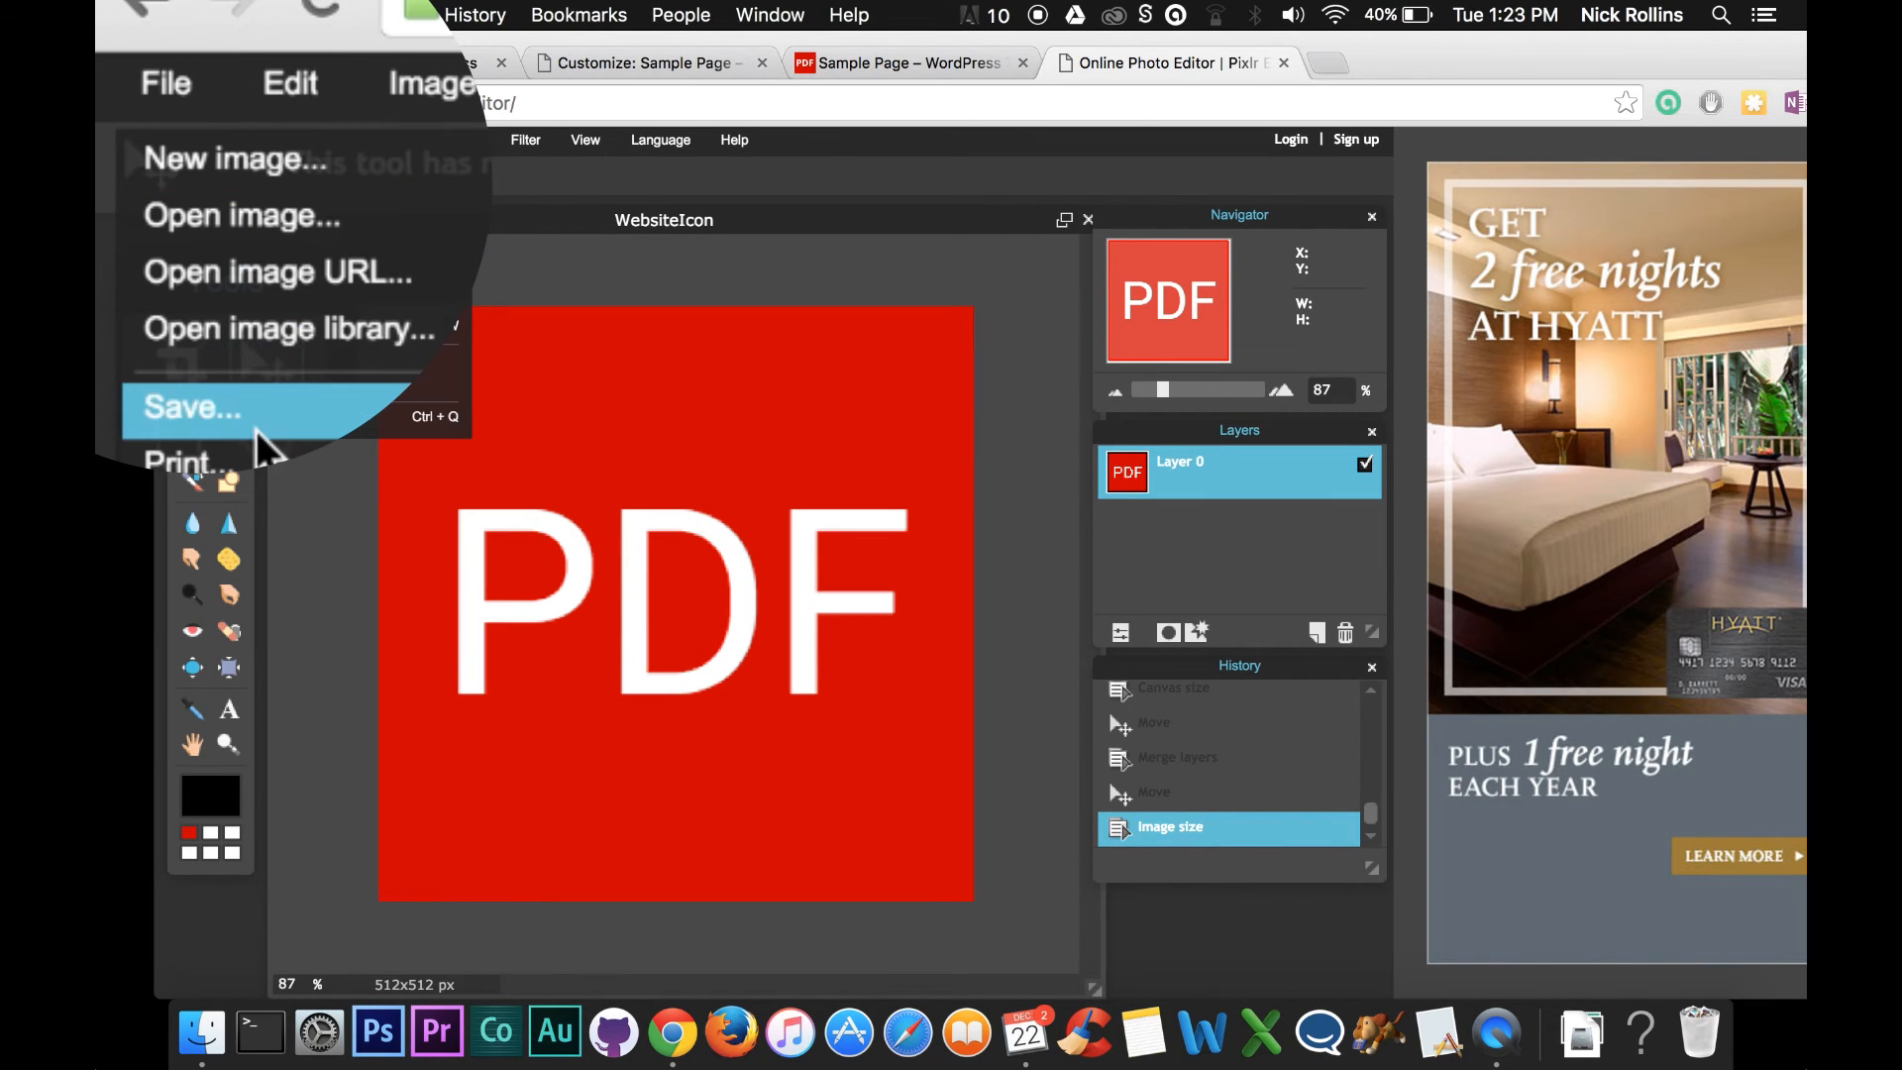
pyautogui.click(233, 290)
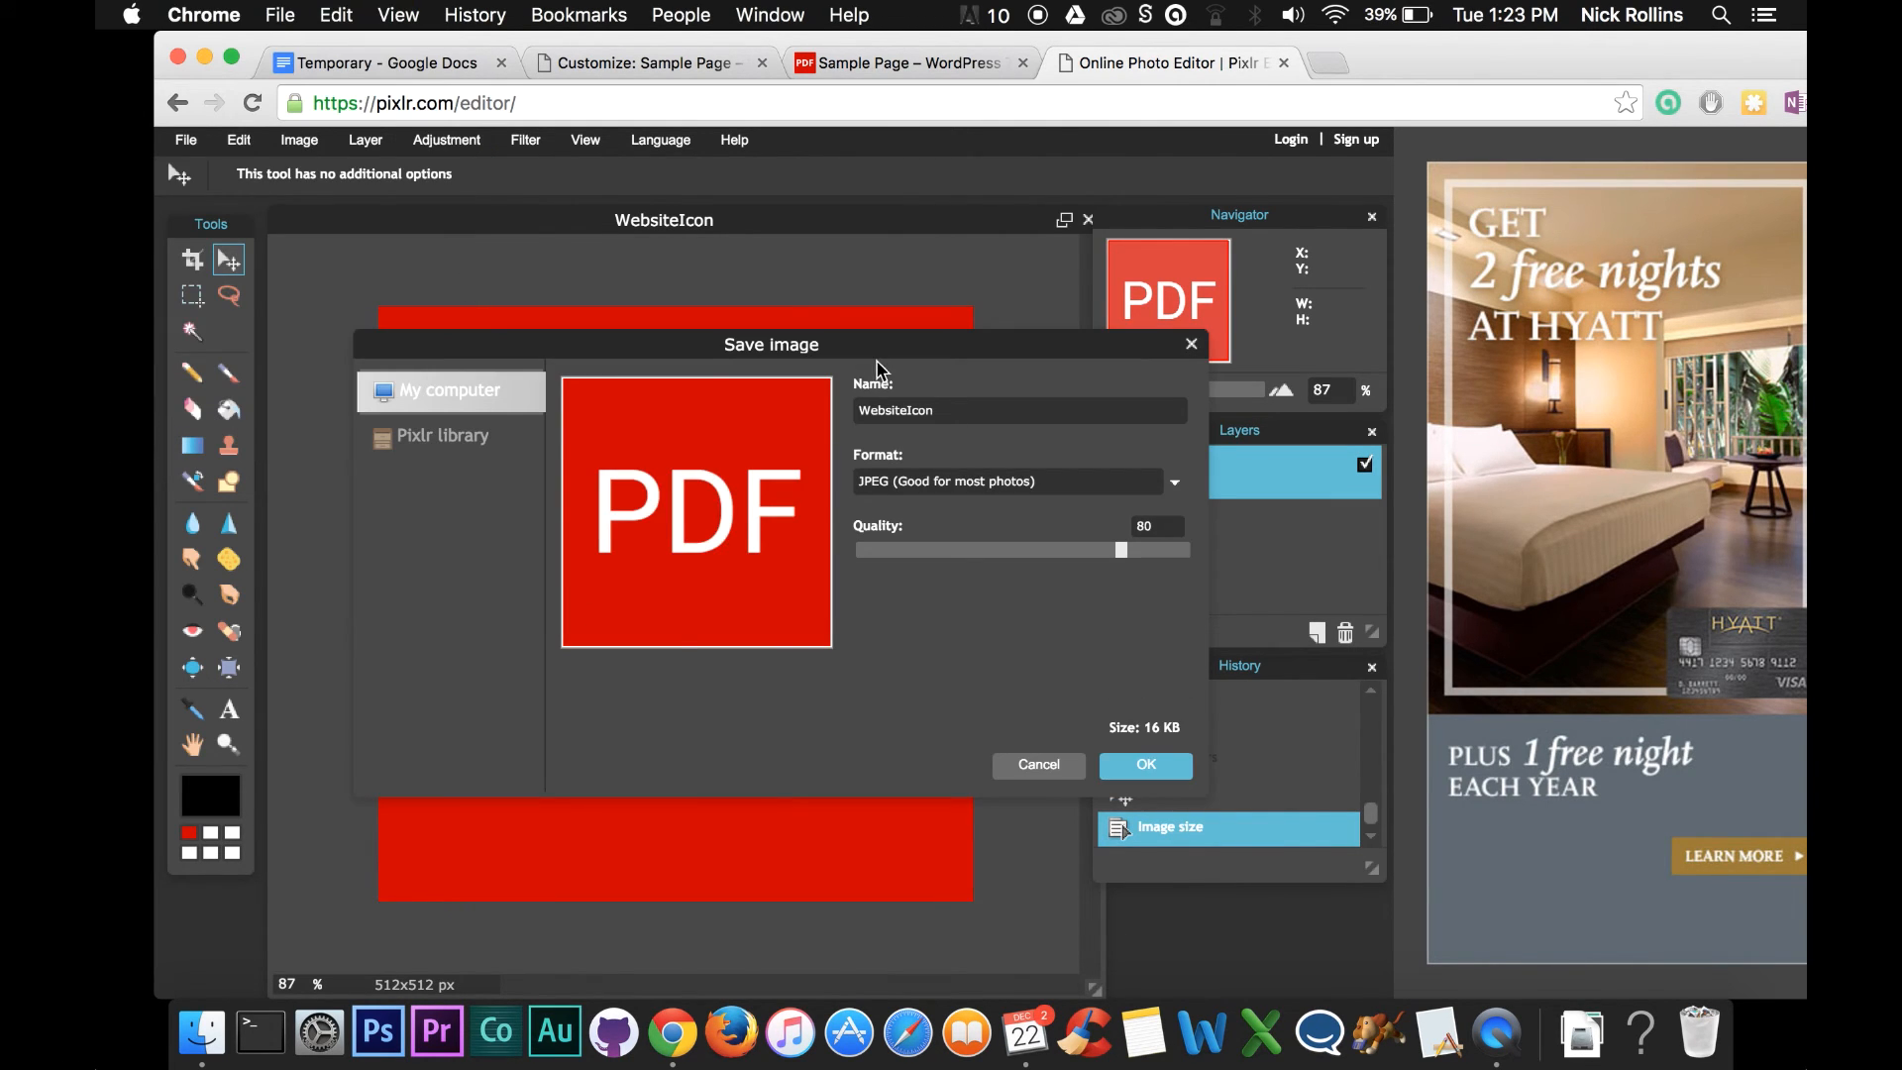
pyautogui.click(1020, 483)
pyautogui.click(991, 555)
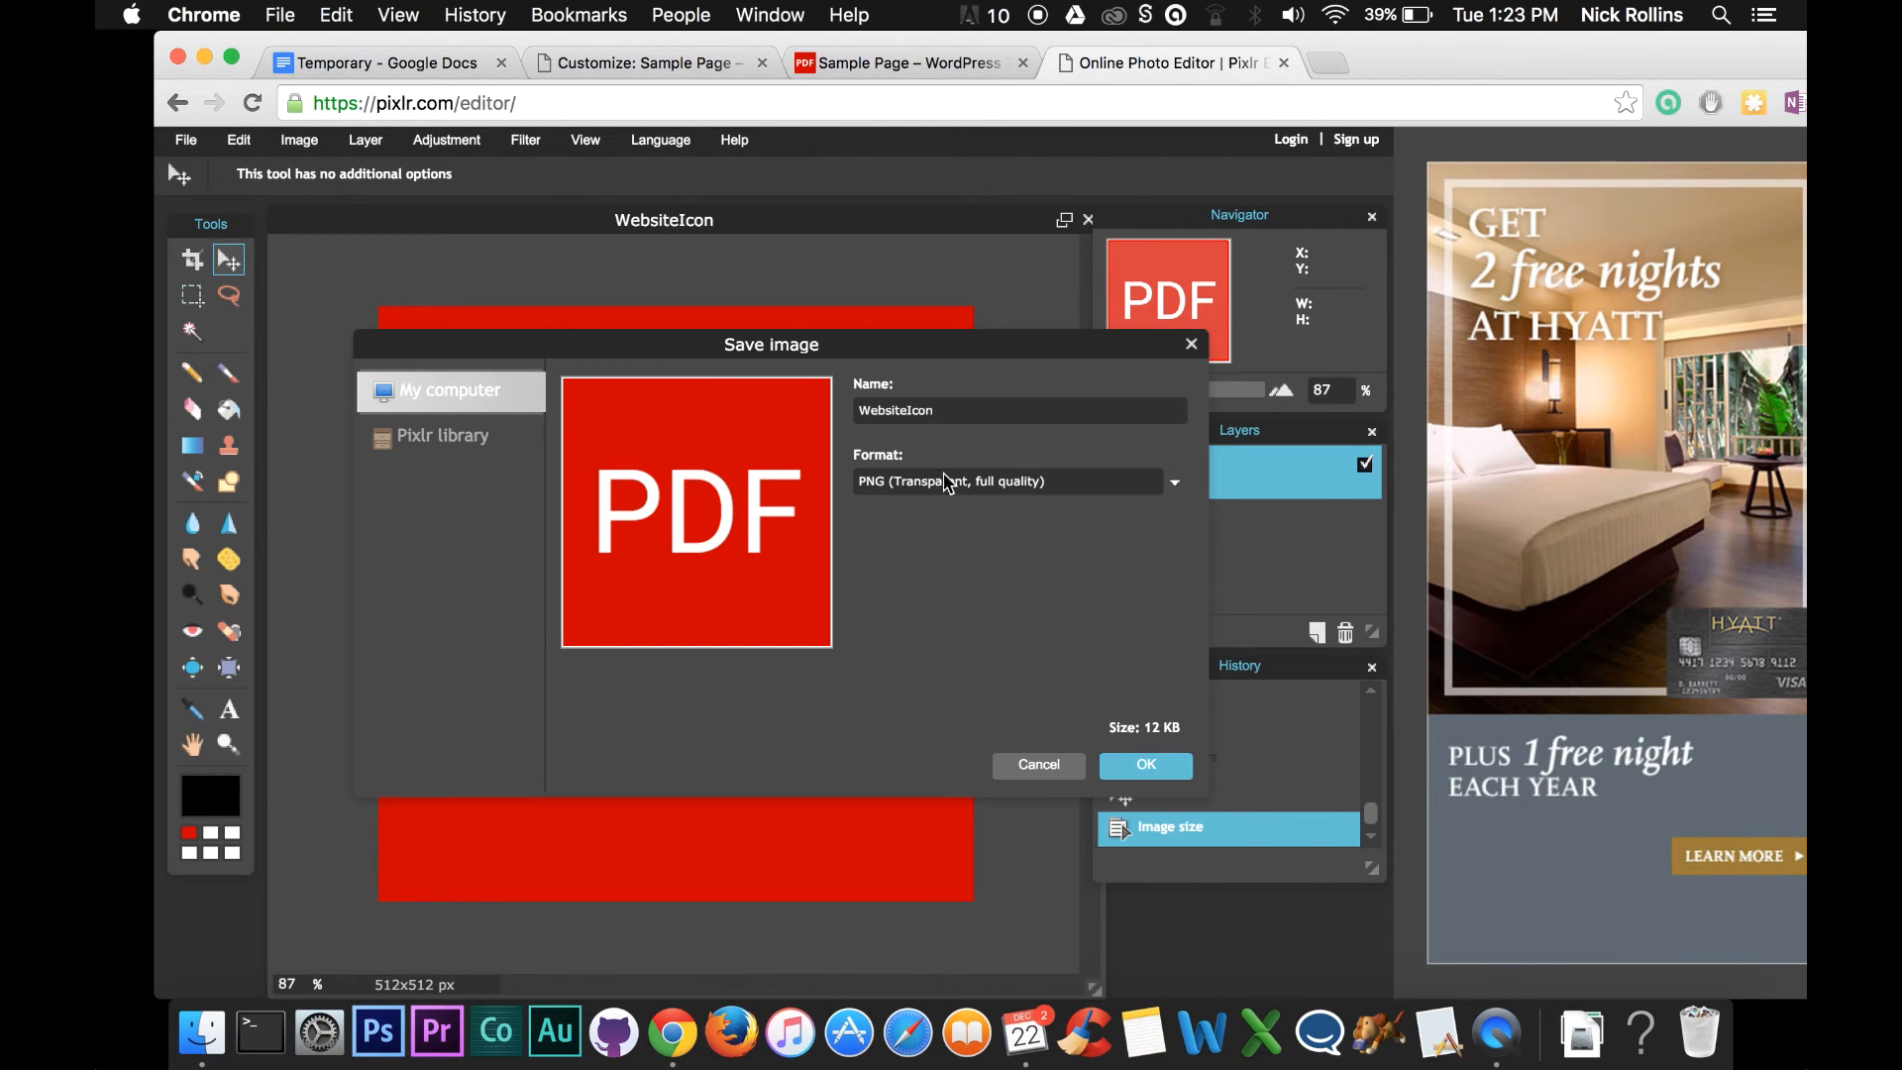
pyautogui.click(1142, 764)
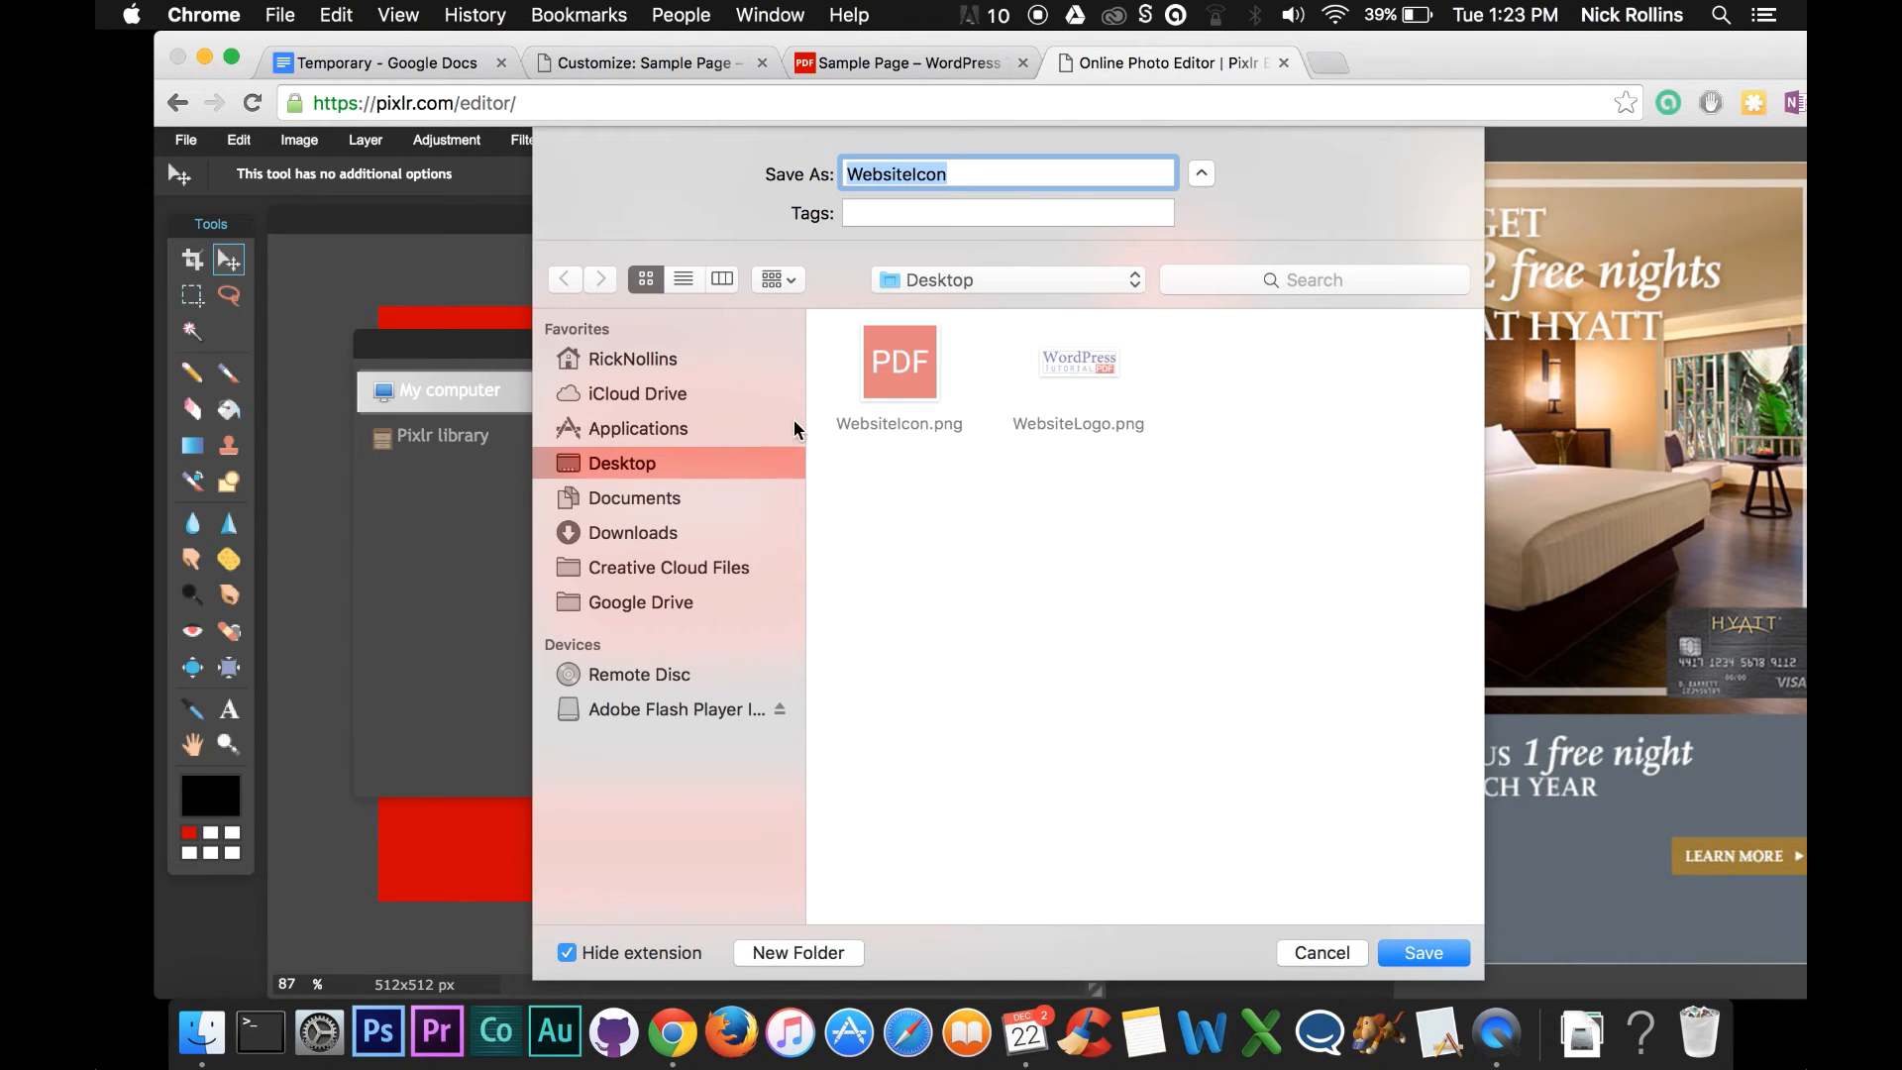
pyautogui.click(1423, 953)
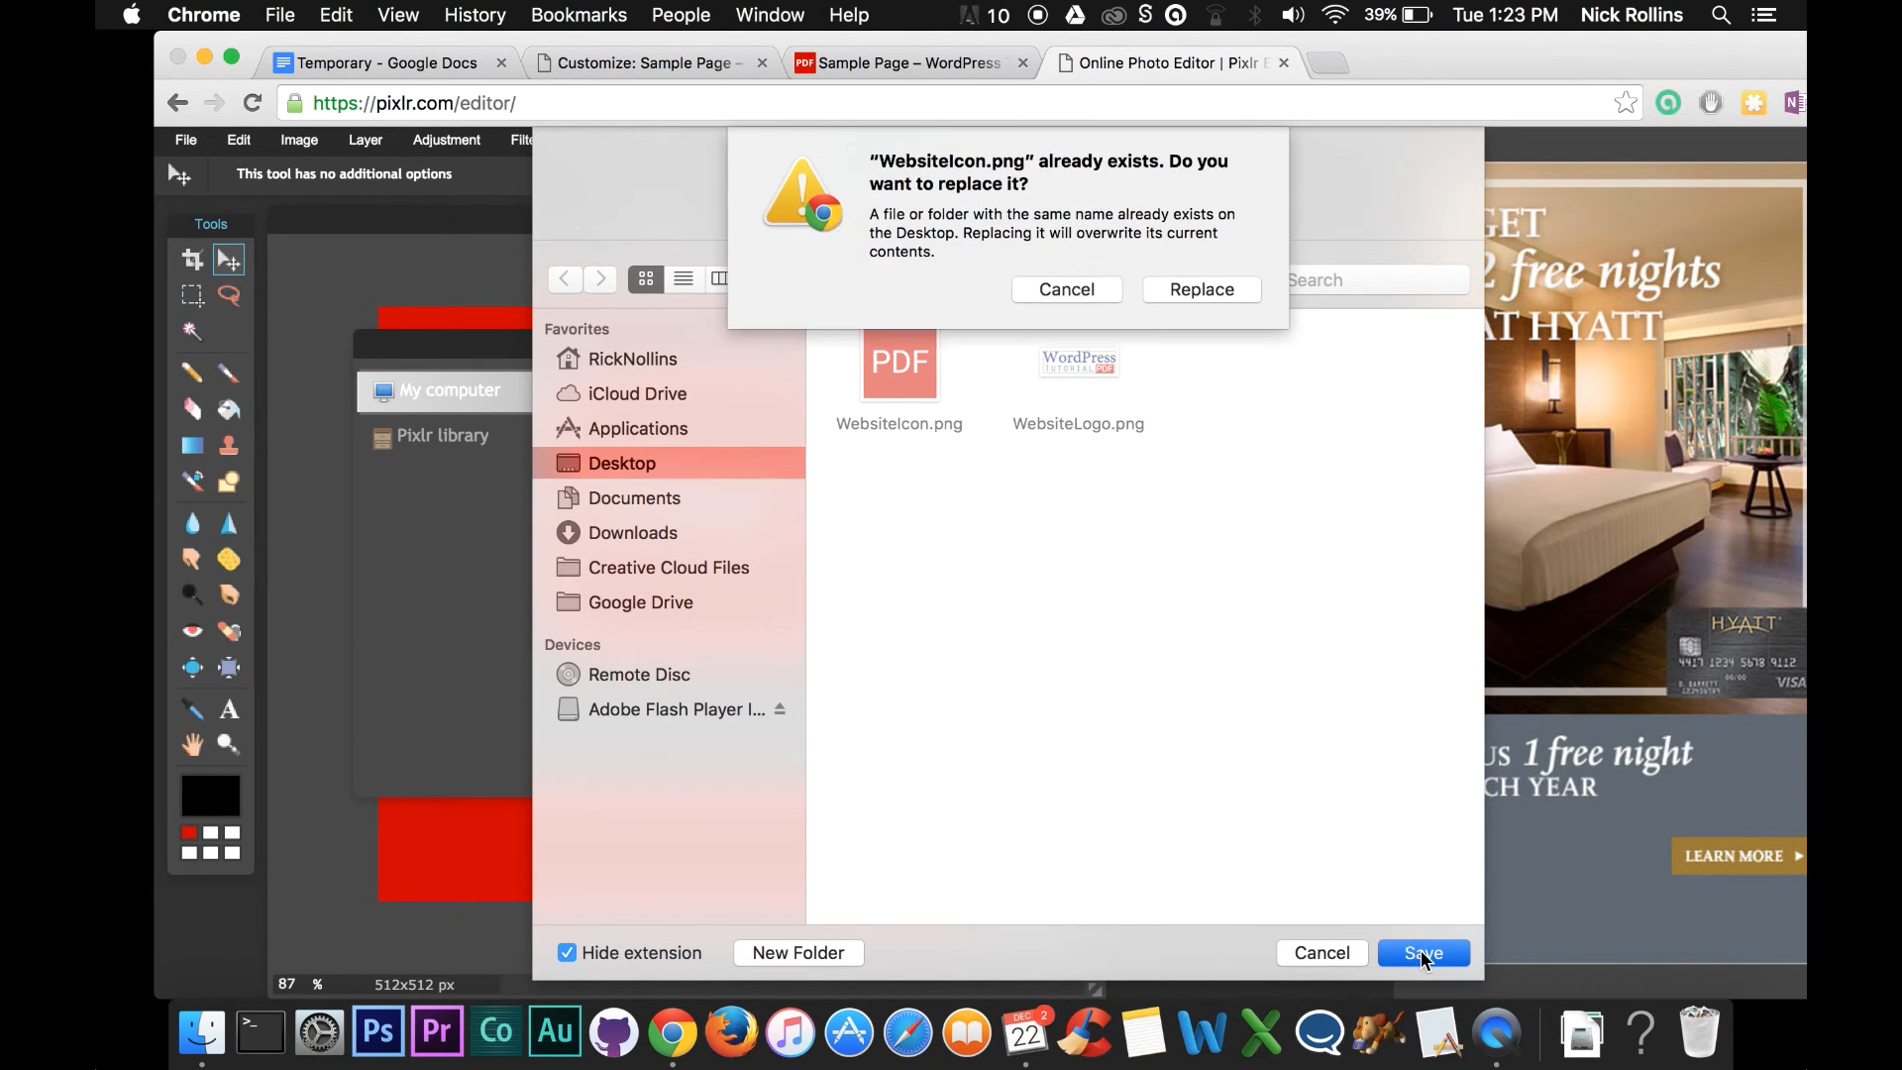
pyautogui.click(1202, 289)
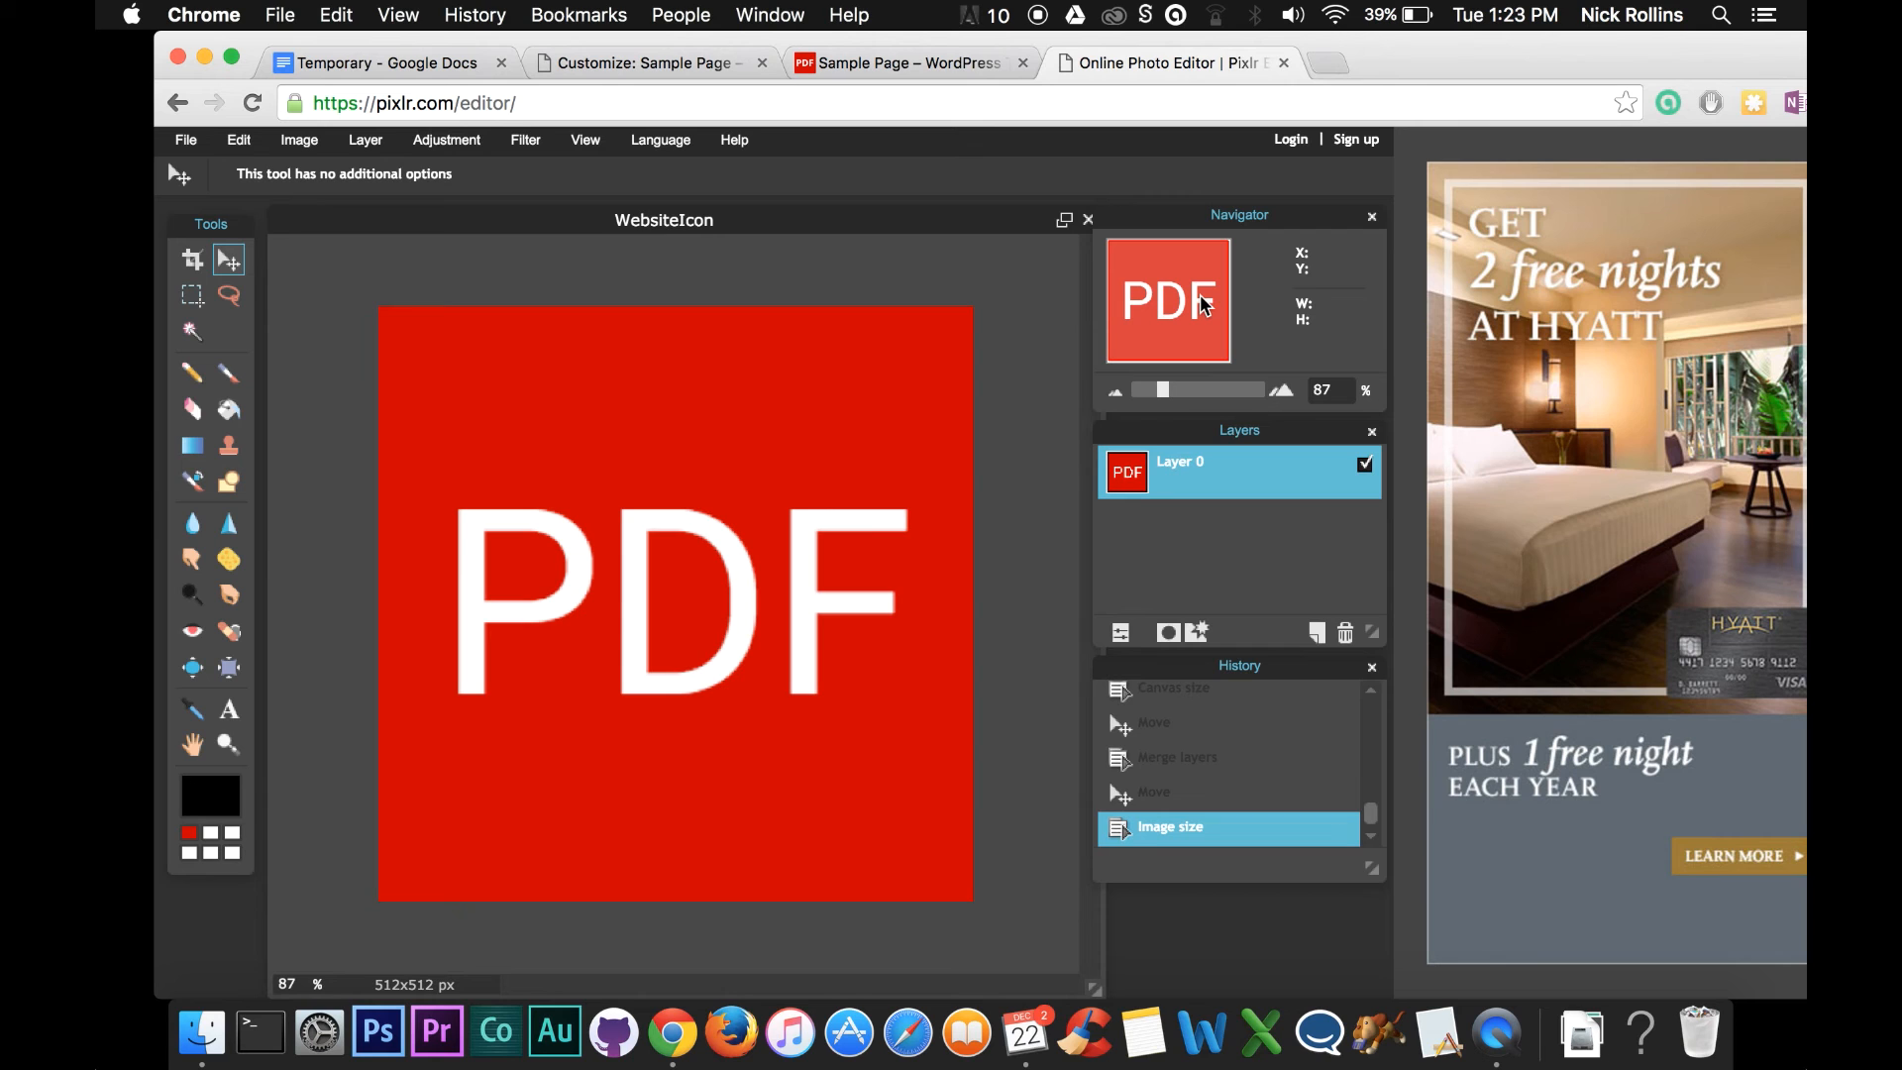
# Switch to the WordPress customizer, leave the Travelify options and open the Site Identity settings.
pyautogui.click(632, 69)
pyautogui.scroll(1, 496, 474)
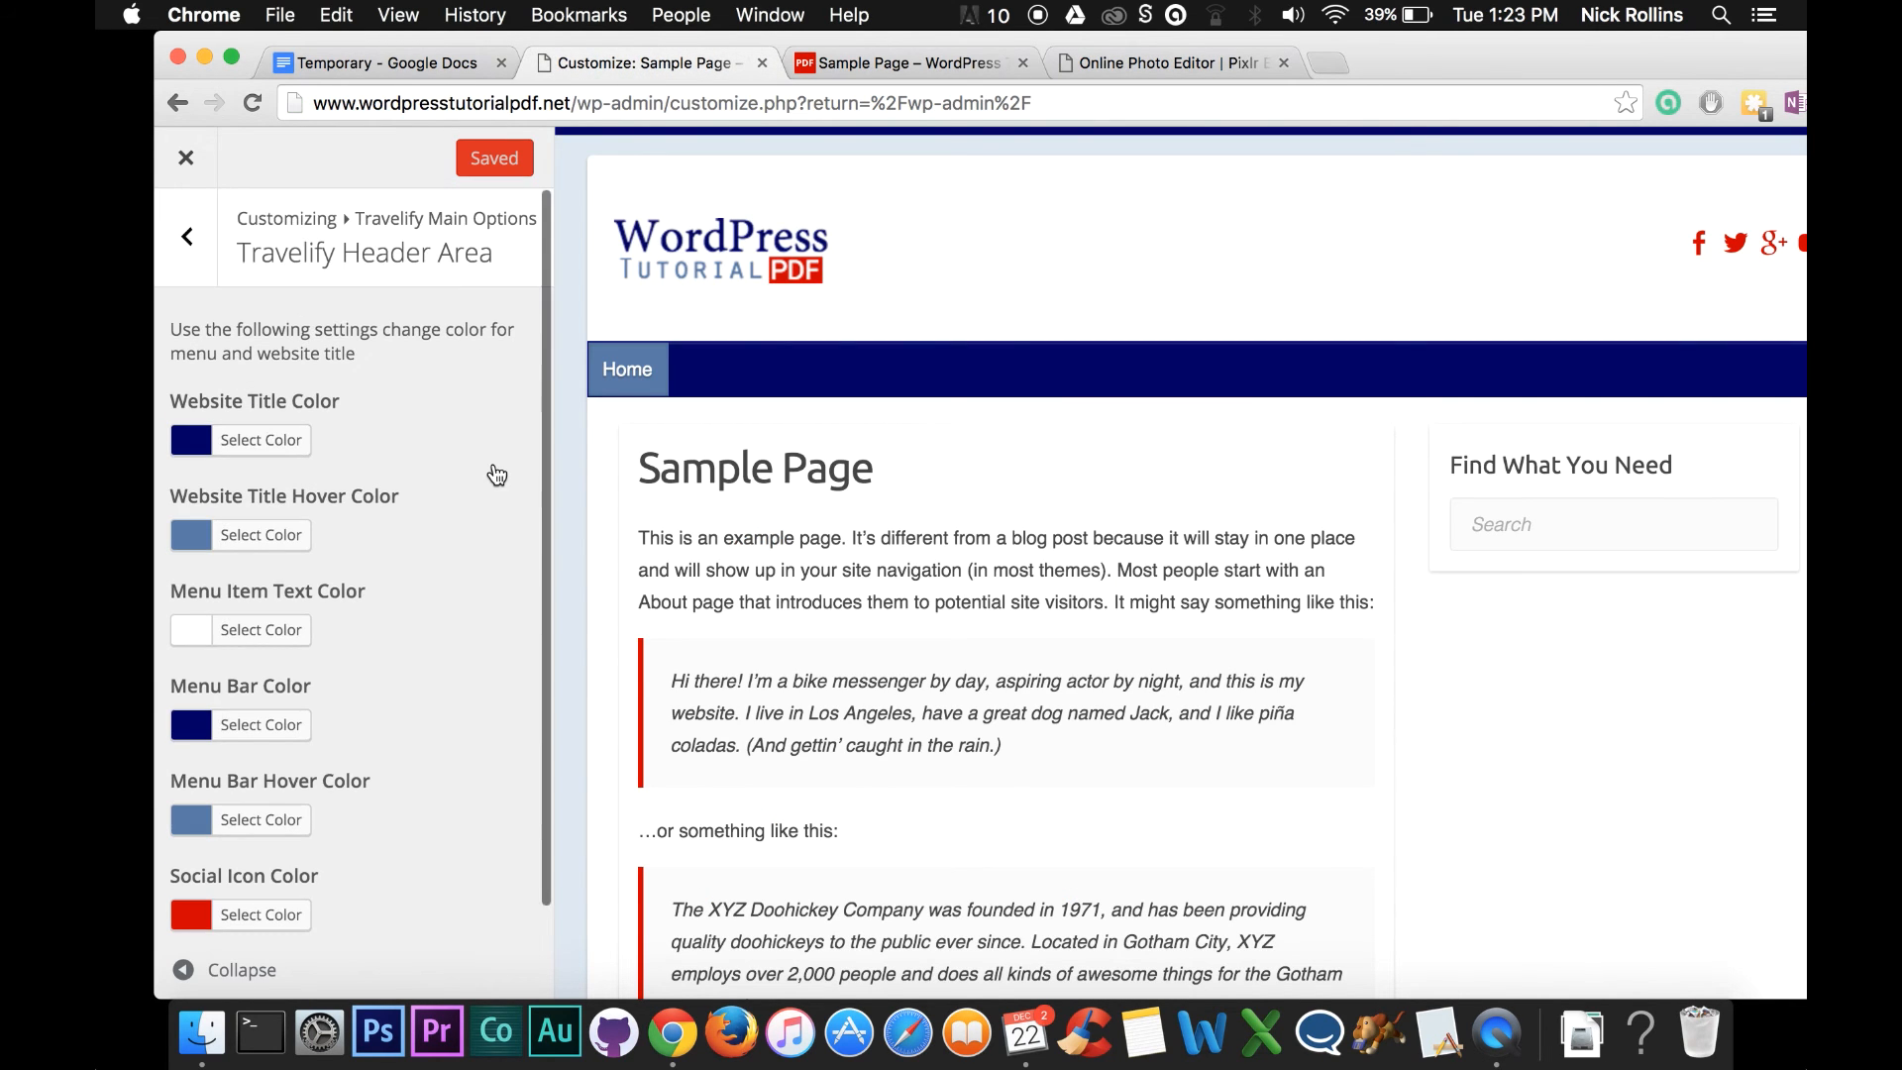
pyautogui.click(188, 247)
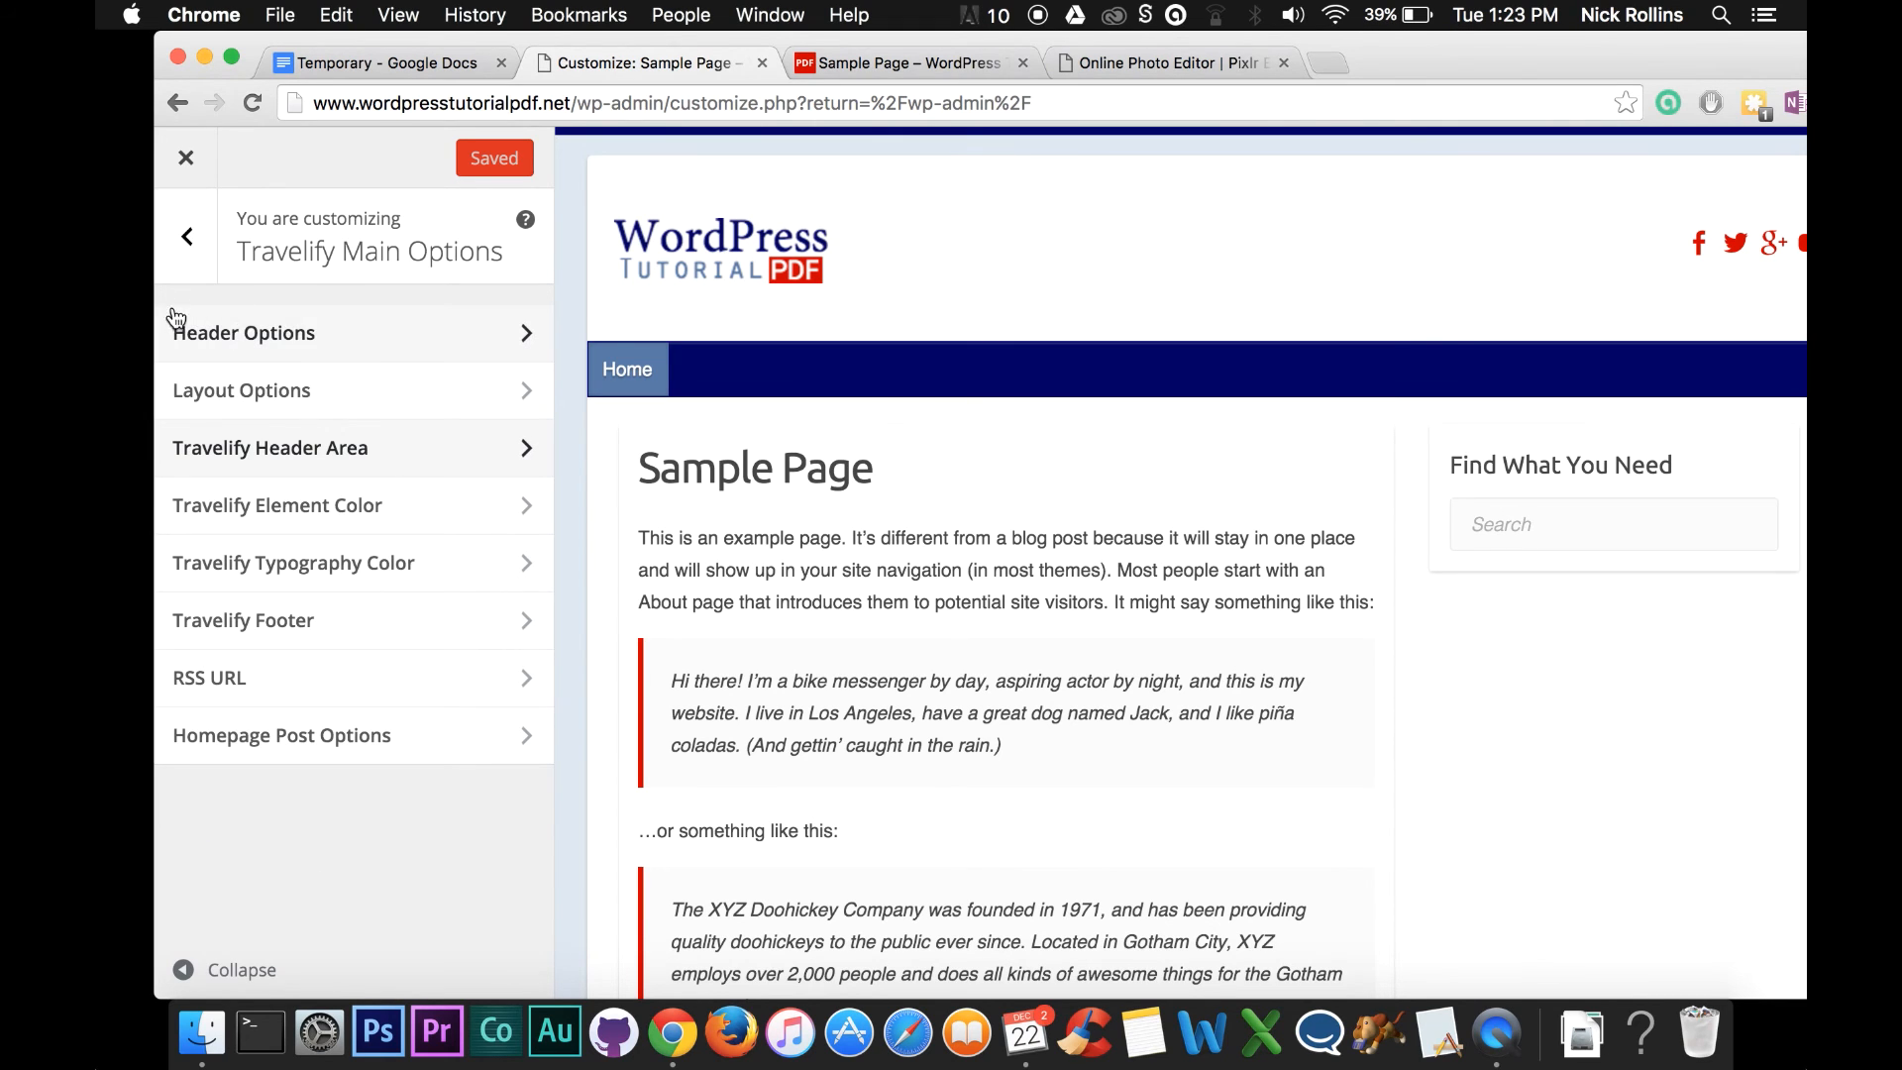
pyautogui.click(185, 233)
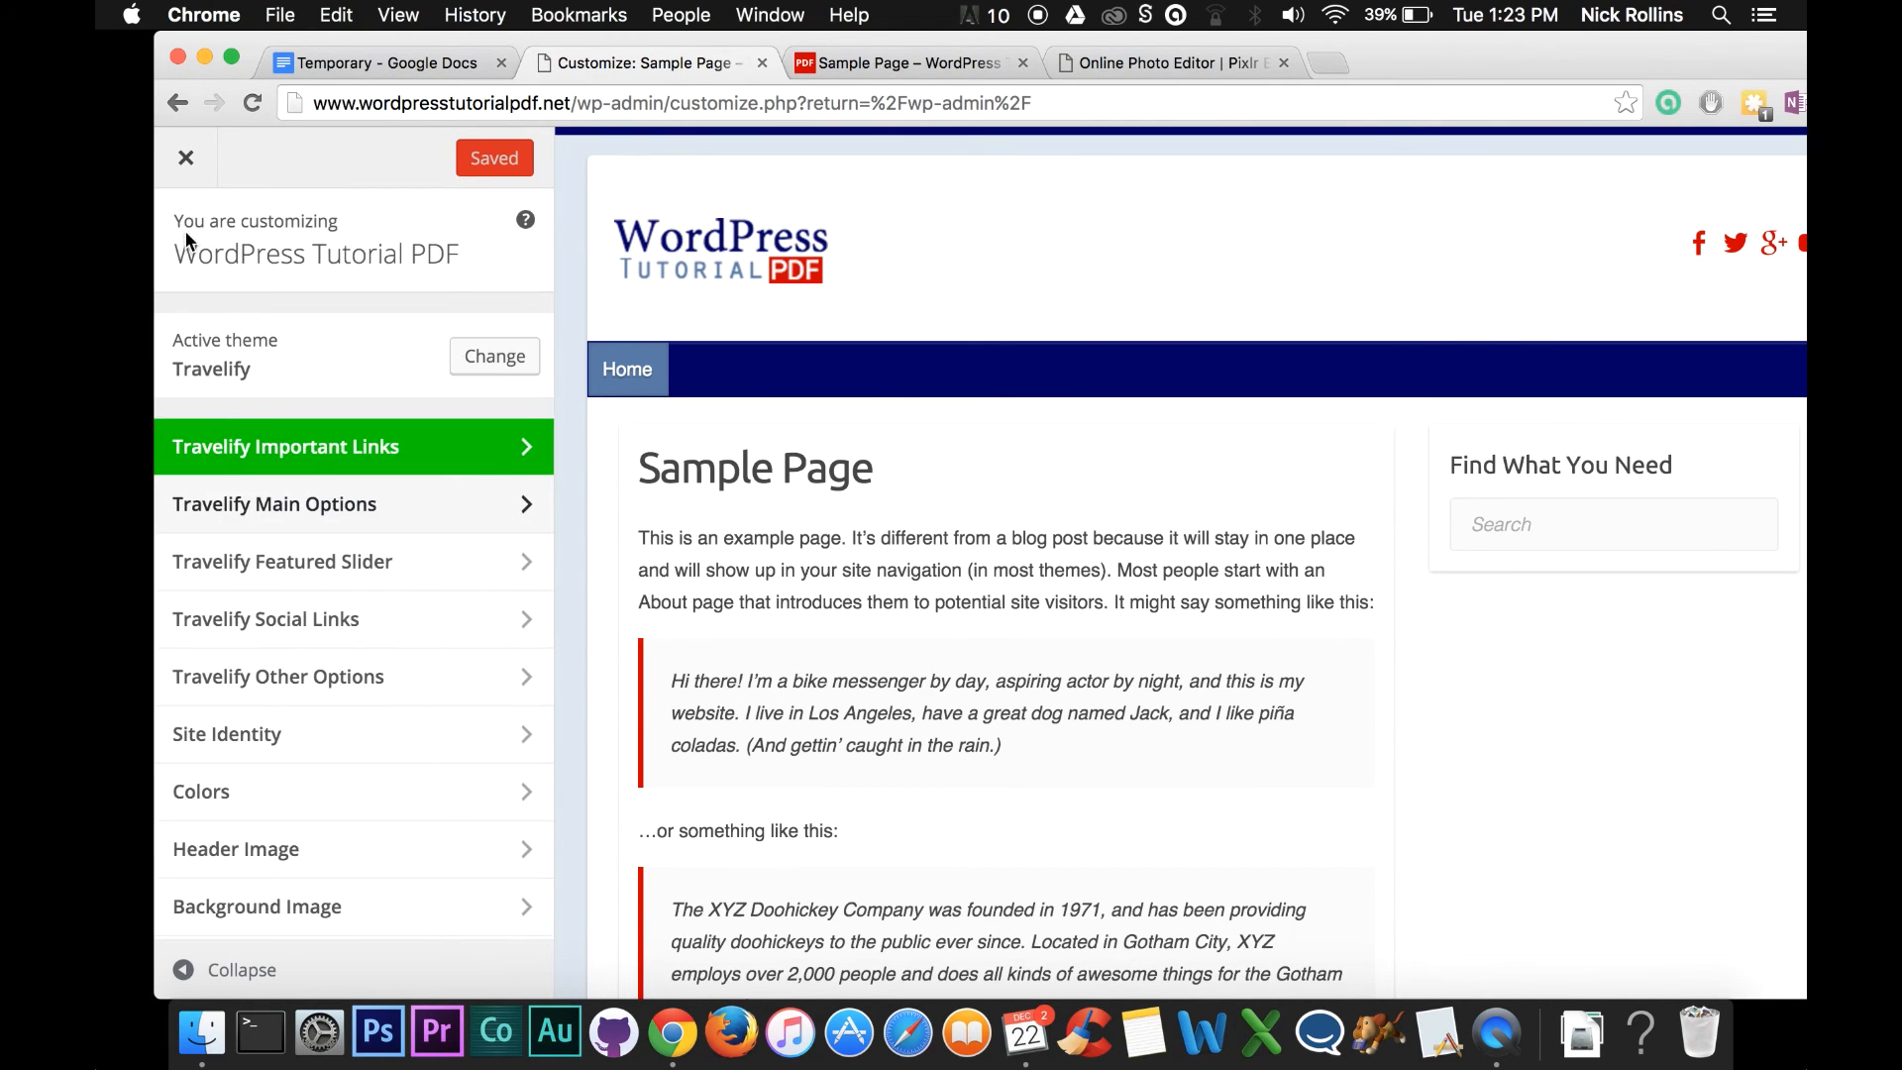
pyautogui.click(382, 739)
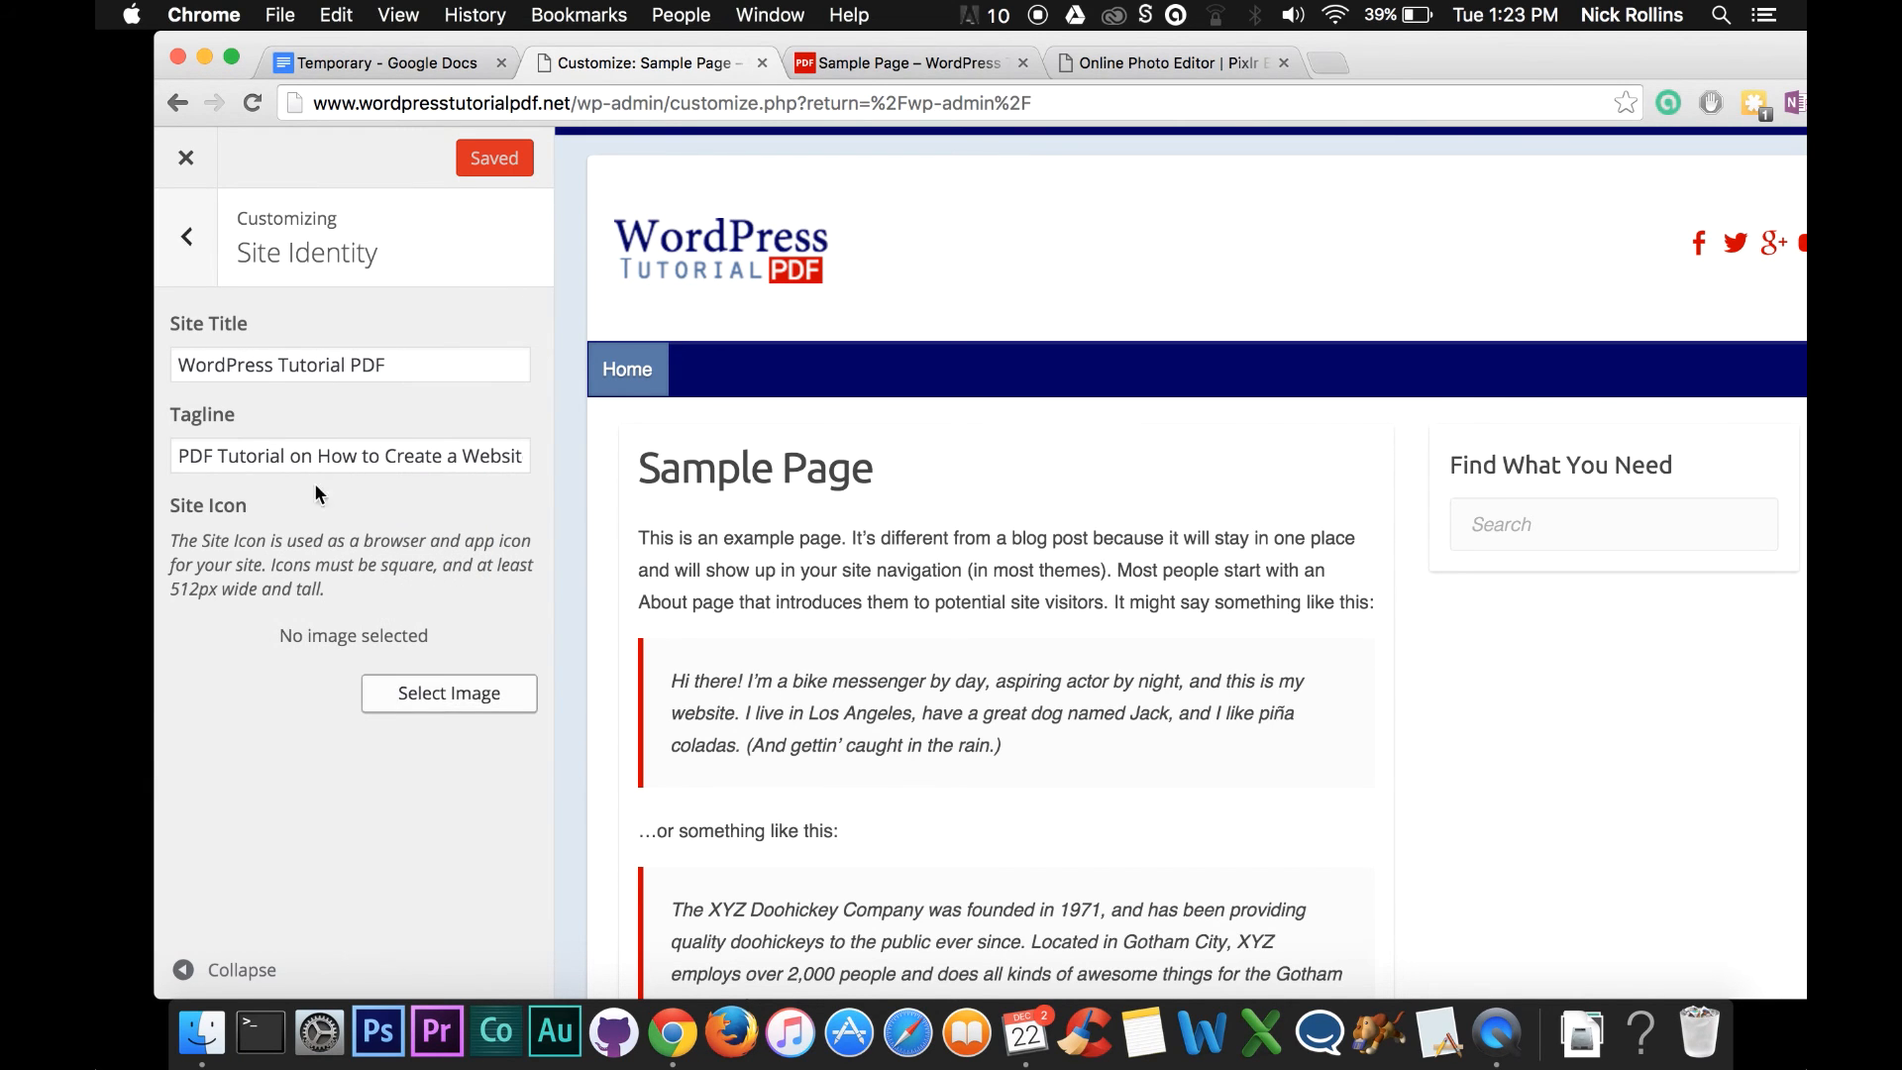
# Upload WebsiteIcon.png from the Desktop as the site icon, then save and publish the change.
pyautogui.click(509, 693)
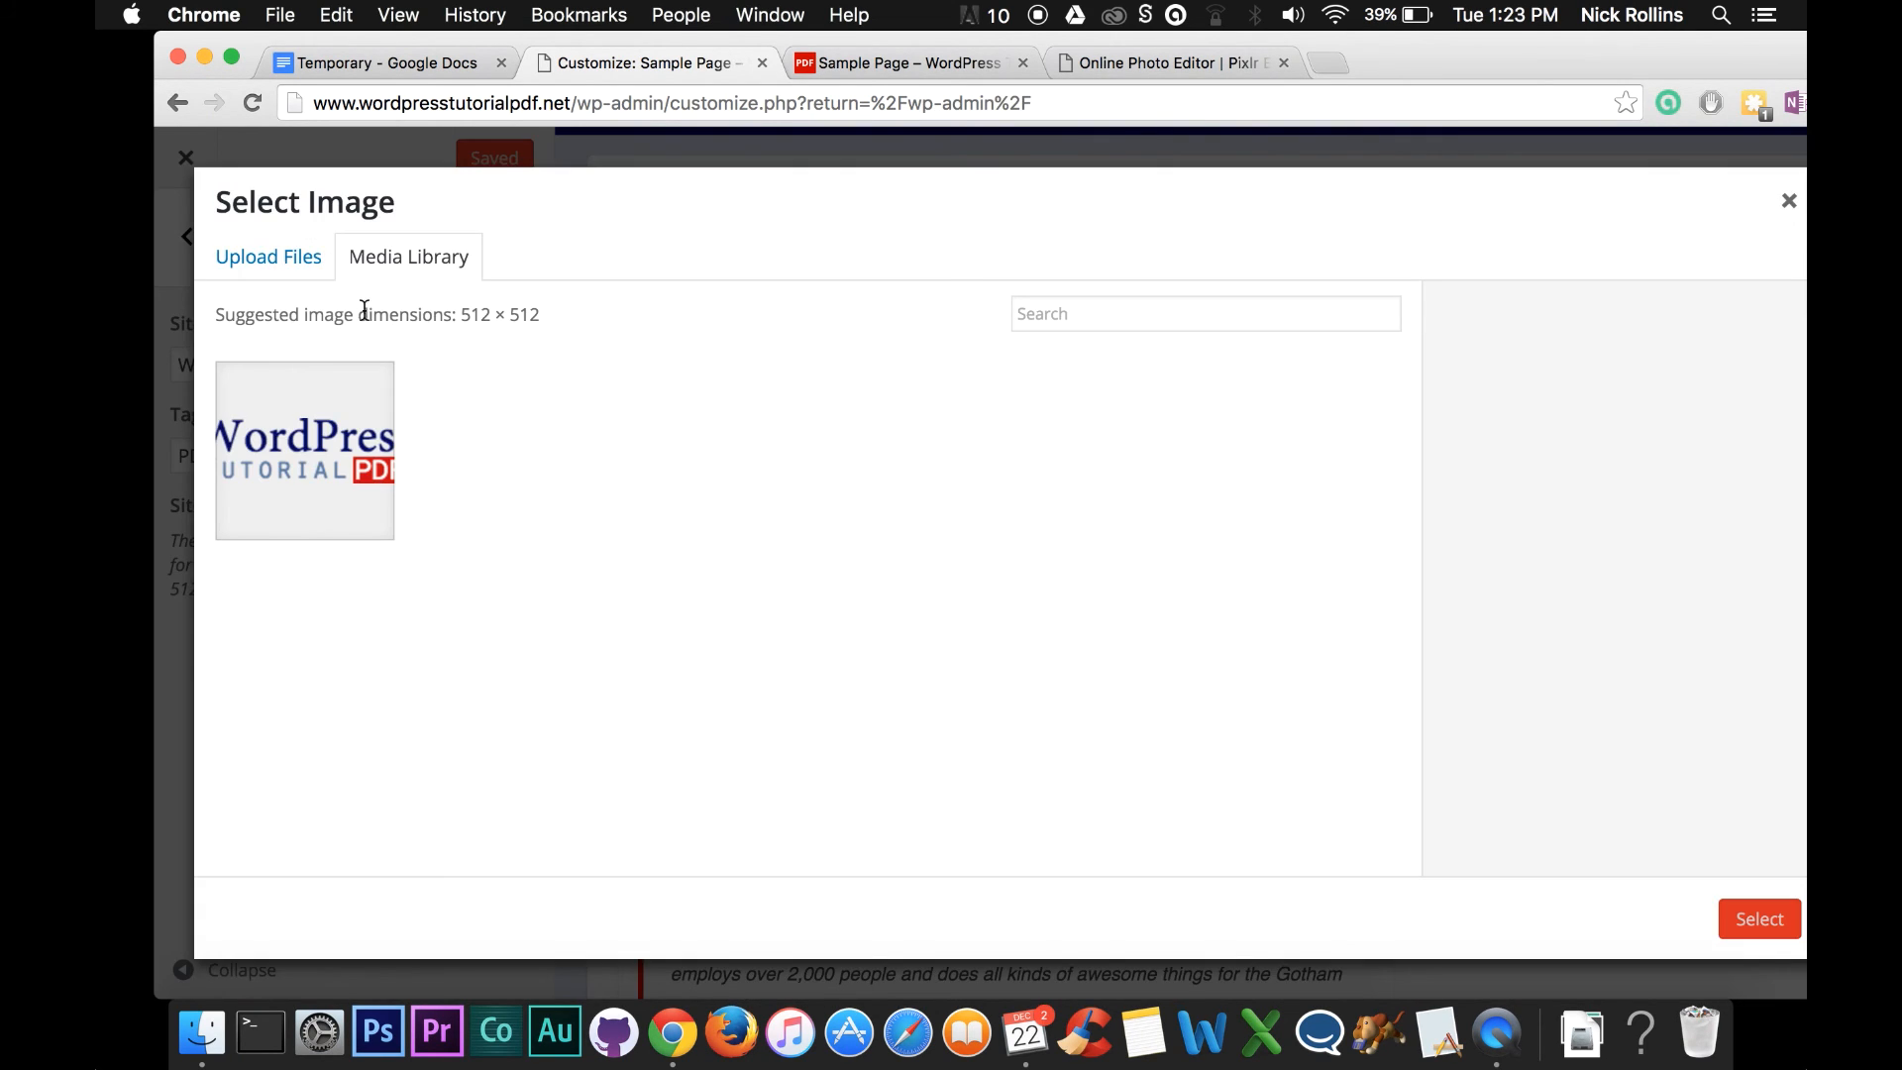
pyautogui.click(274, 267)
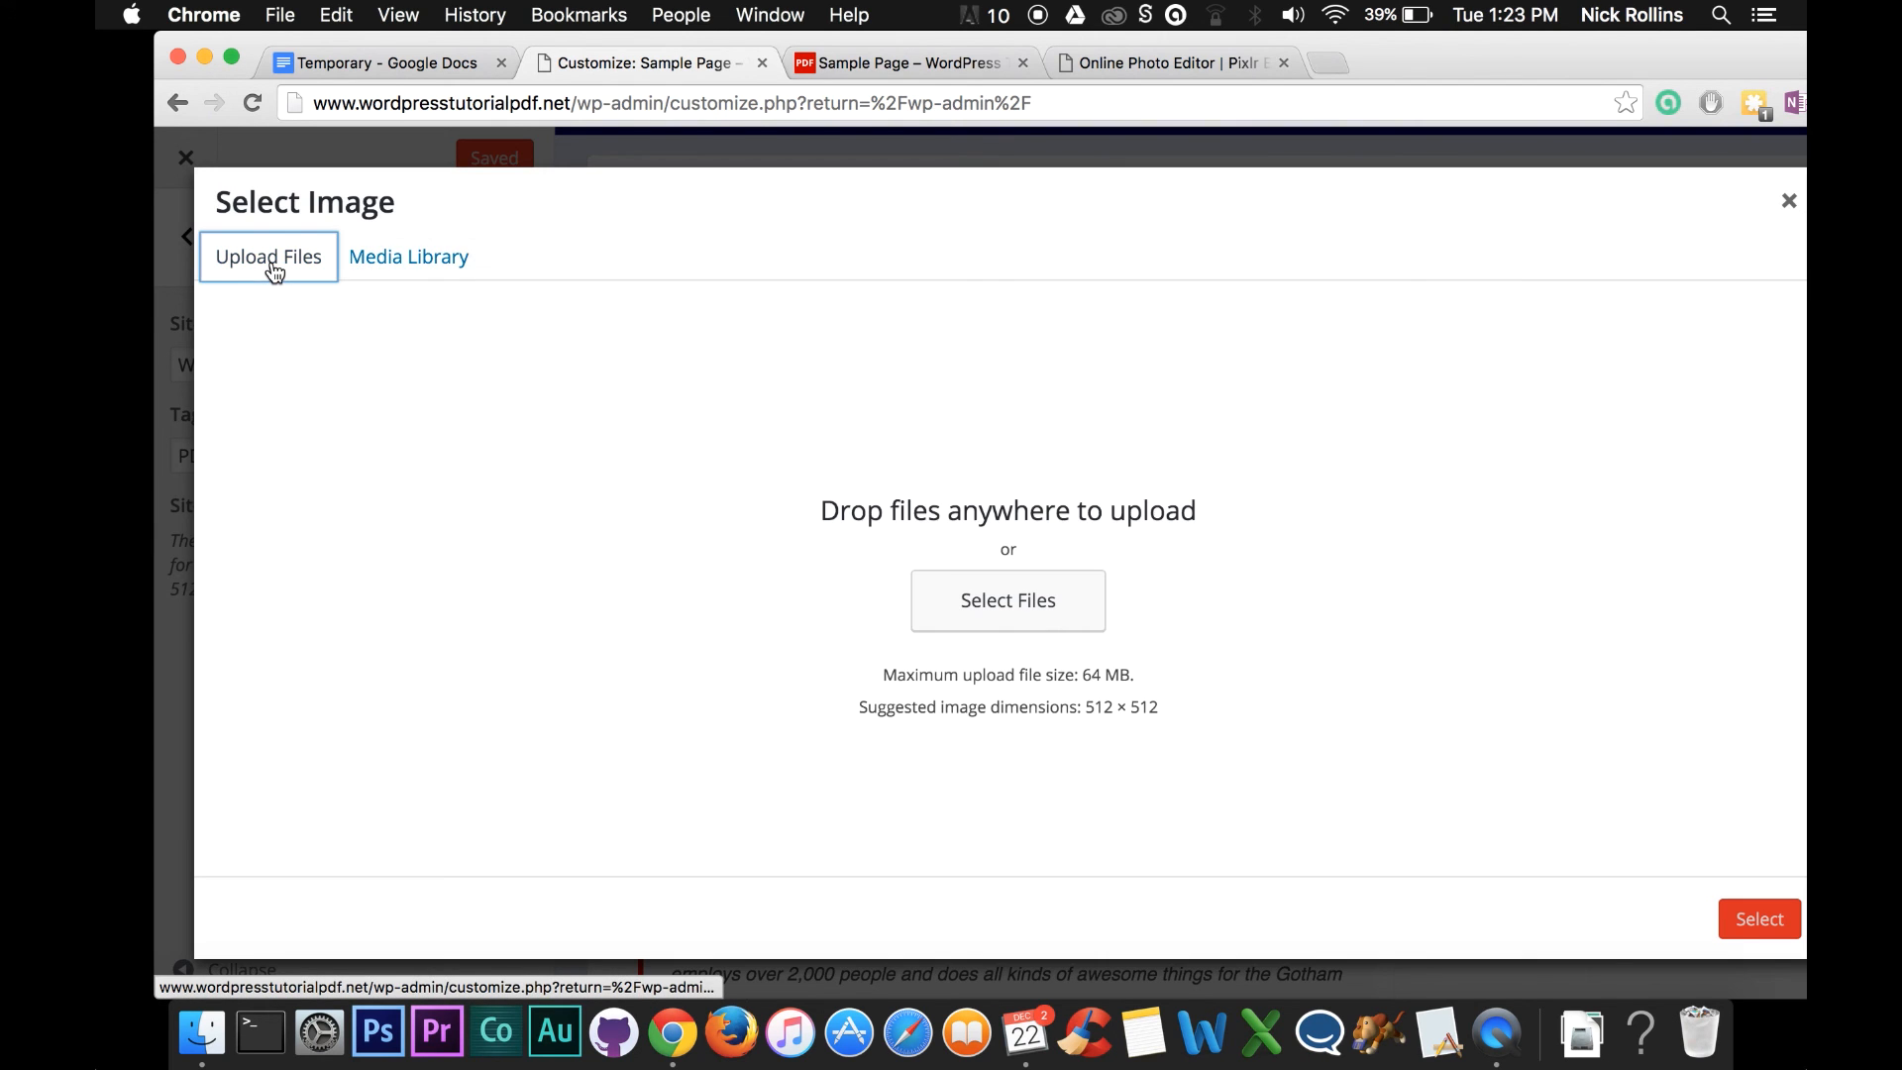
pyautogui.click(991, 627)
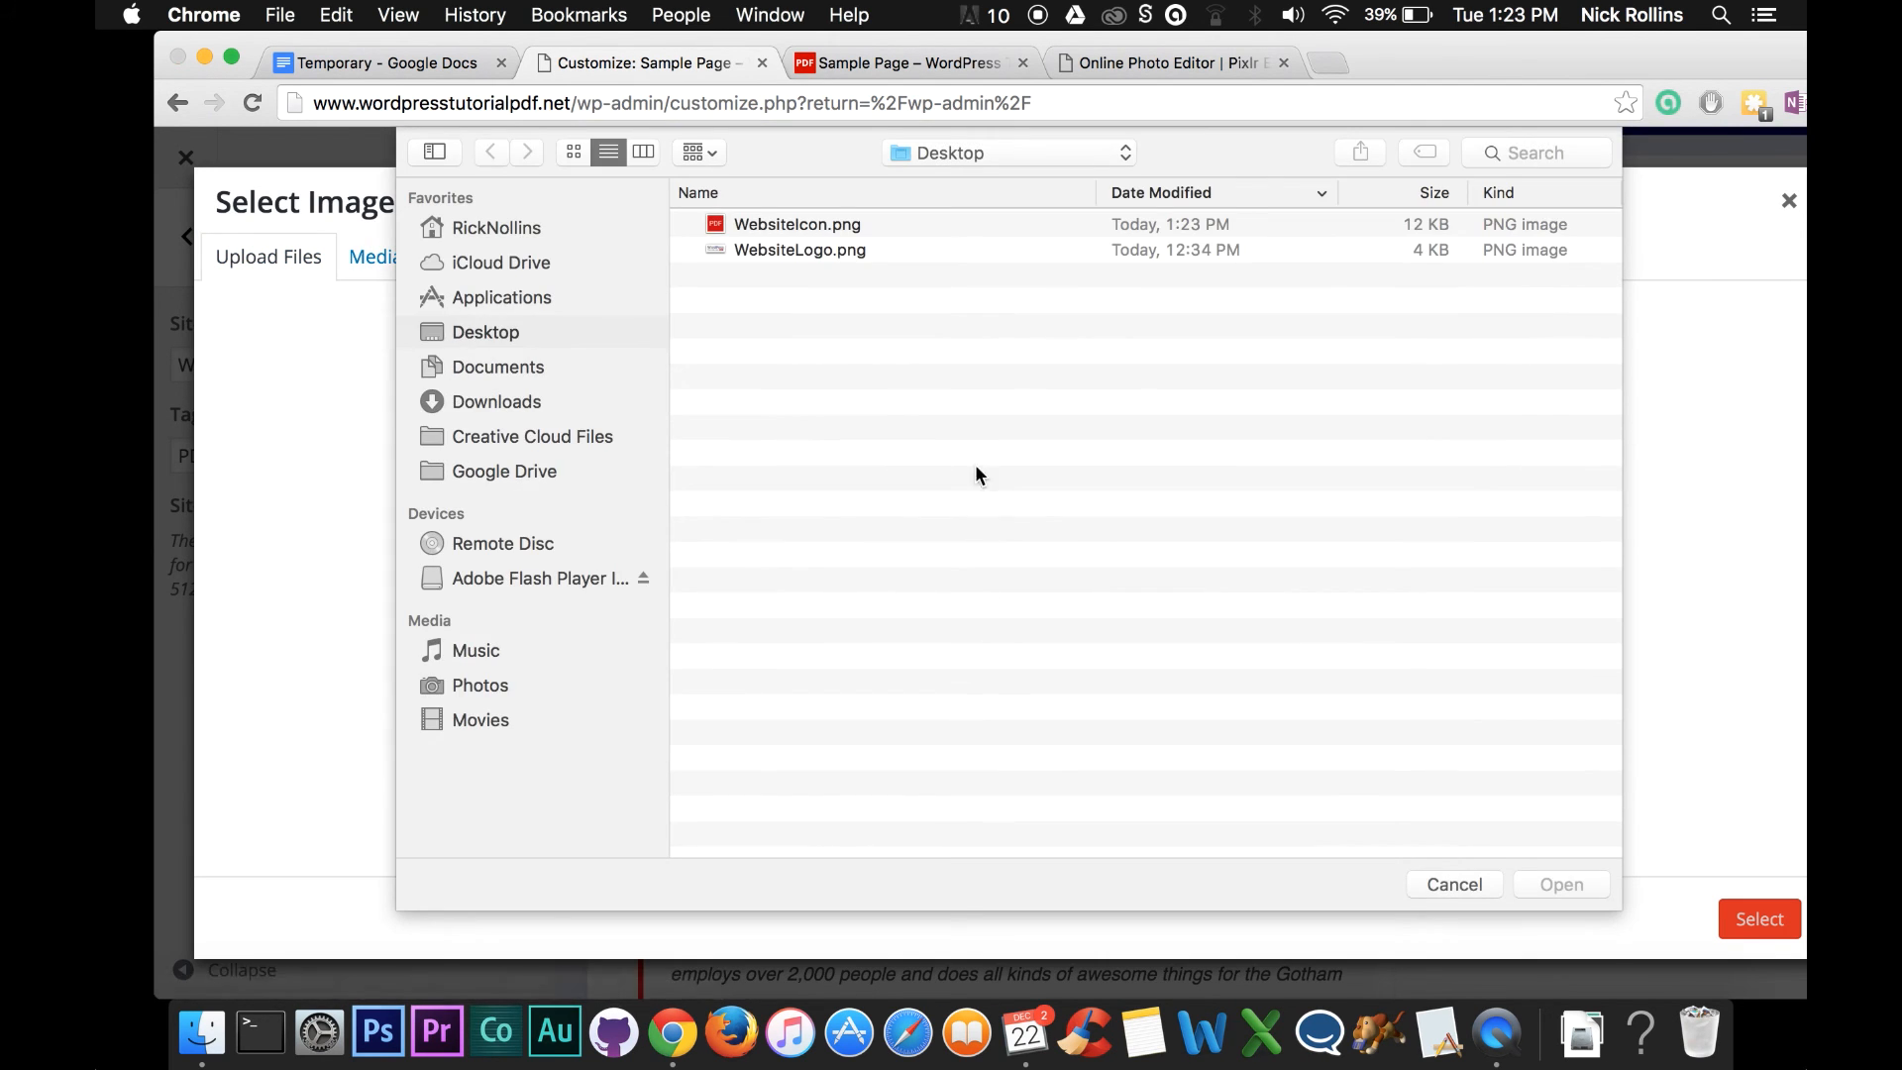
pyautogui.doubleClick(798, 225)
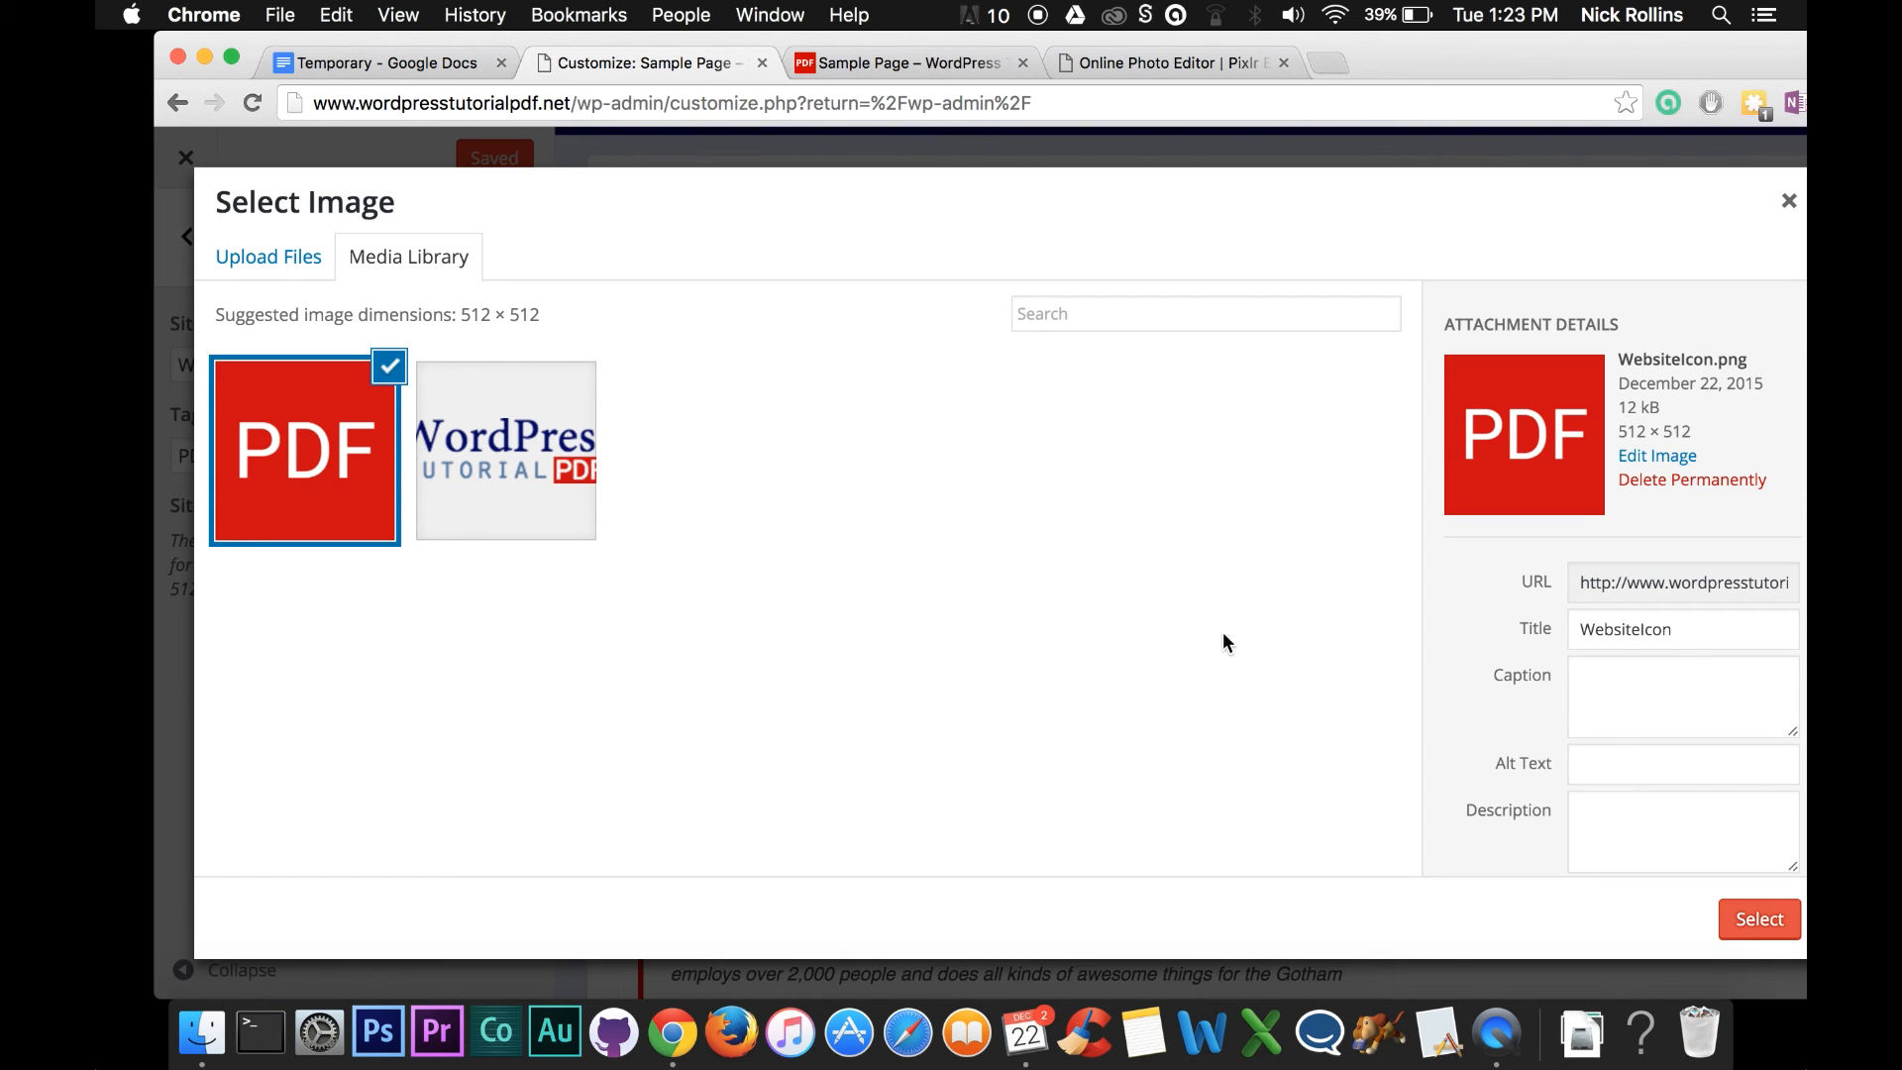
pyautogui.click(1768, 923)
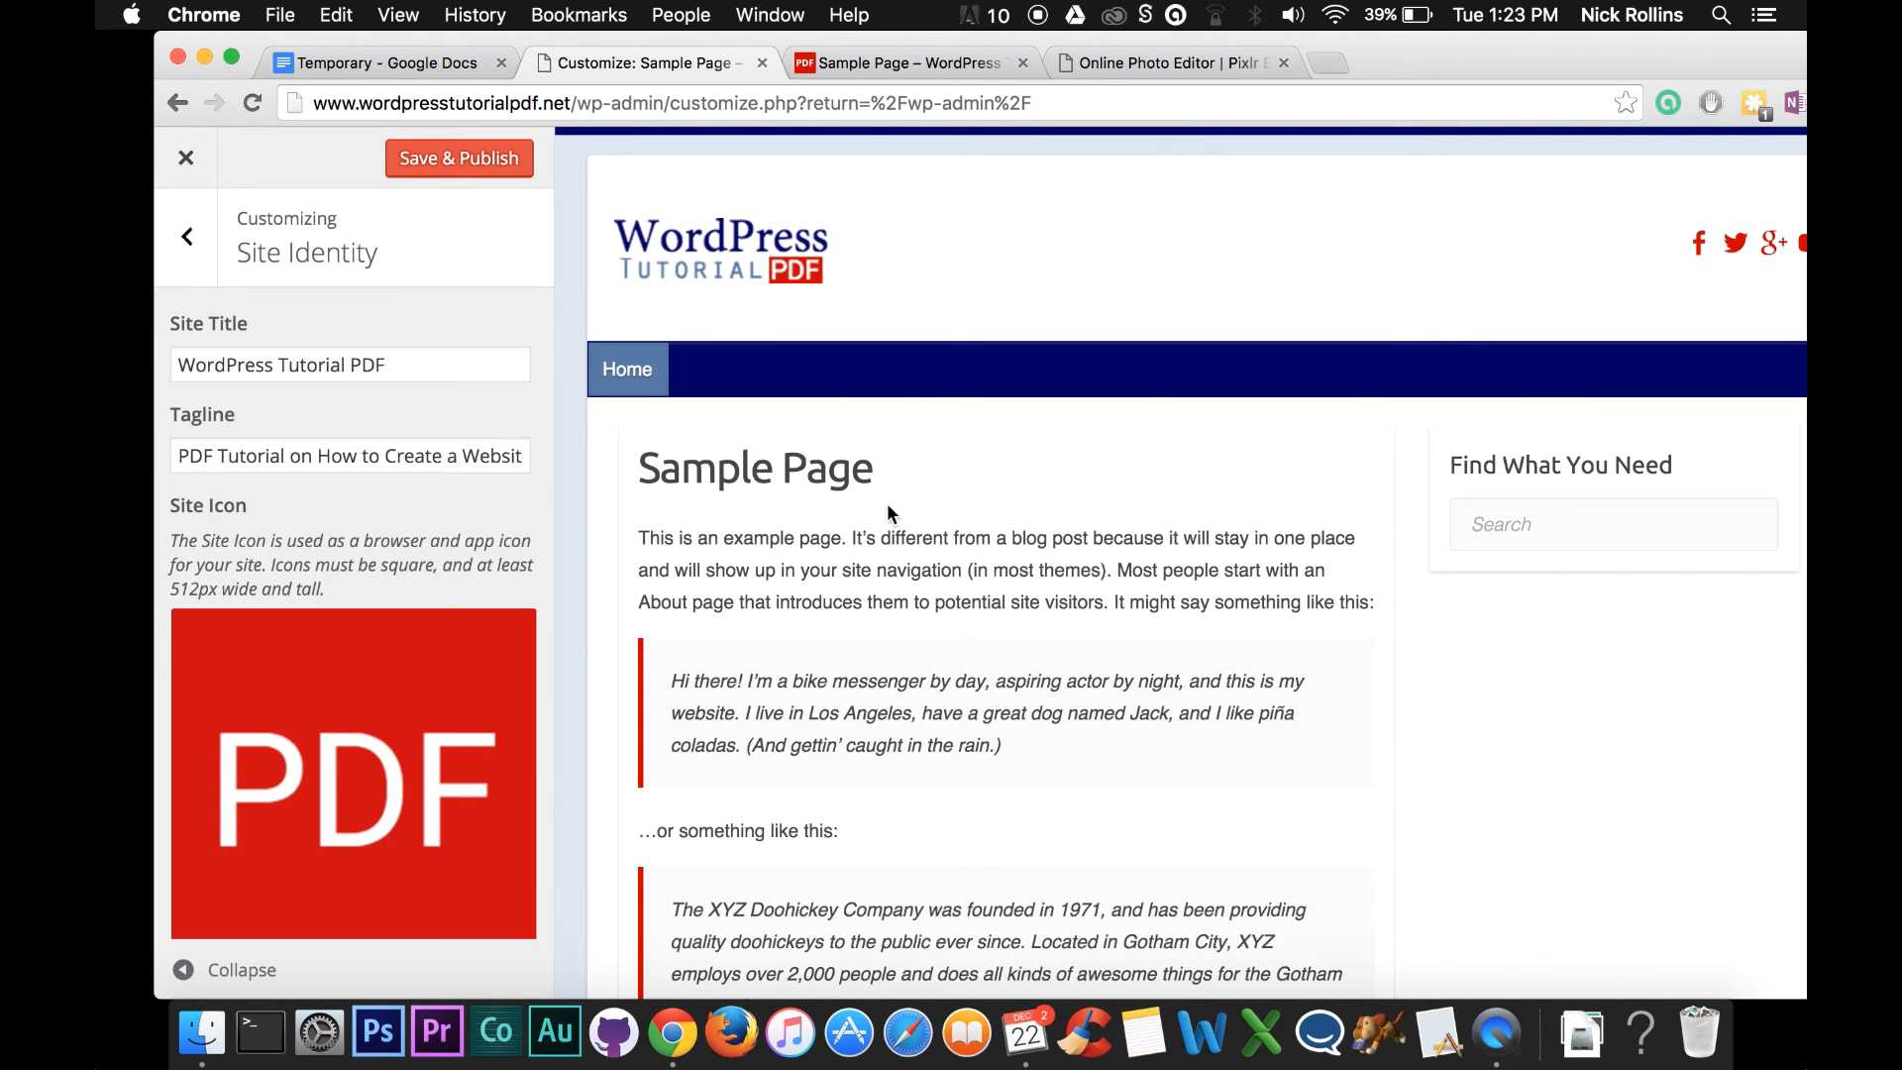
pyautogui.scroll(-2, 406, 548)
pyautogui.scroll(2, 406, 548)
pyautogui.click(454, 162)
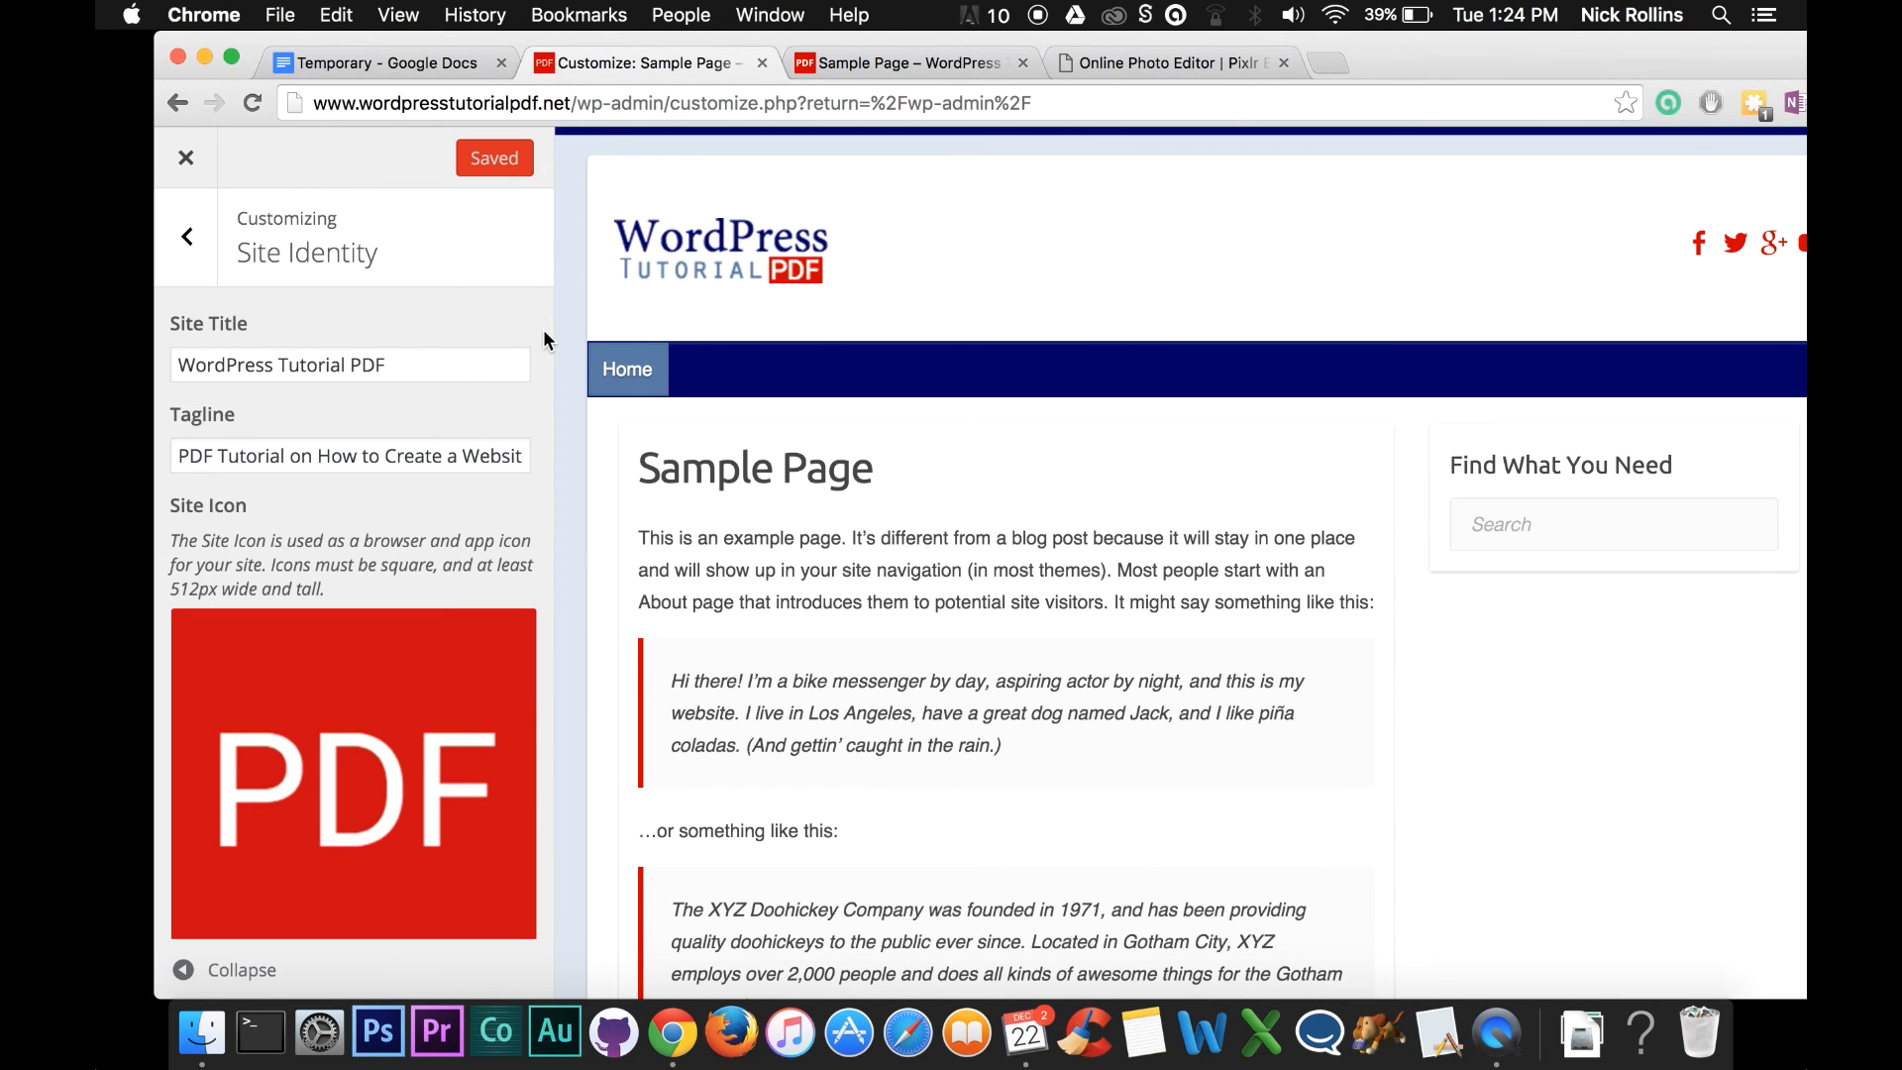
# Reload the live Sample Page and examine its browser icon, header logo and page content.
pyautogui.click(872, 62)
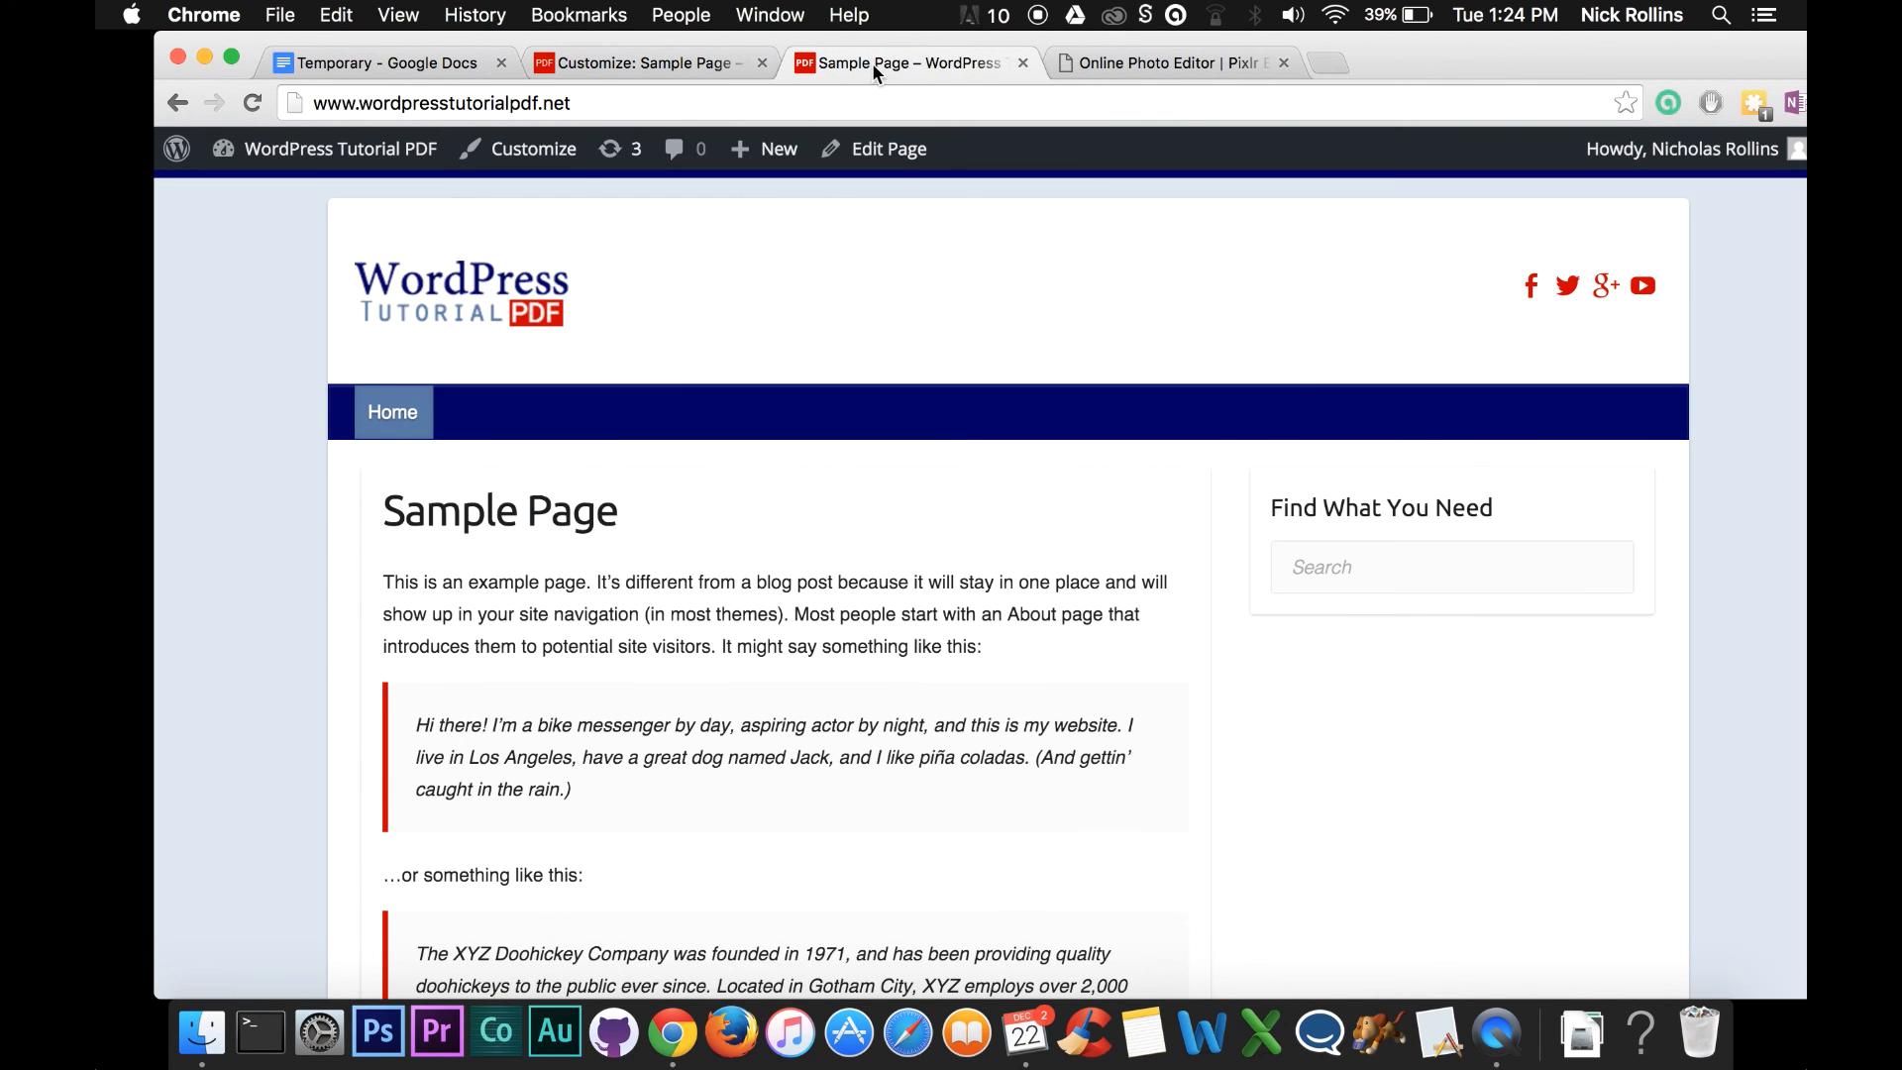
pyautogui.click(250, 102)
pyautogui.scroll(-5, 1078, 596)
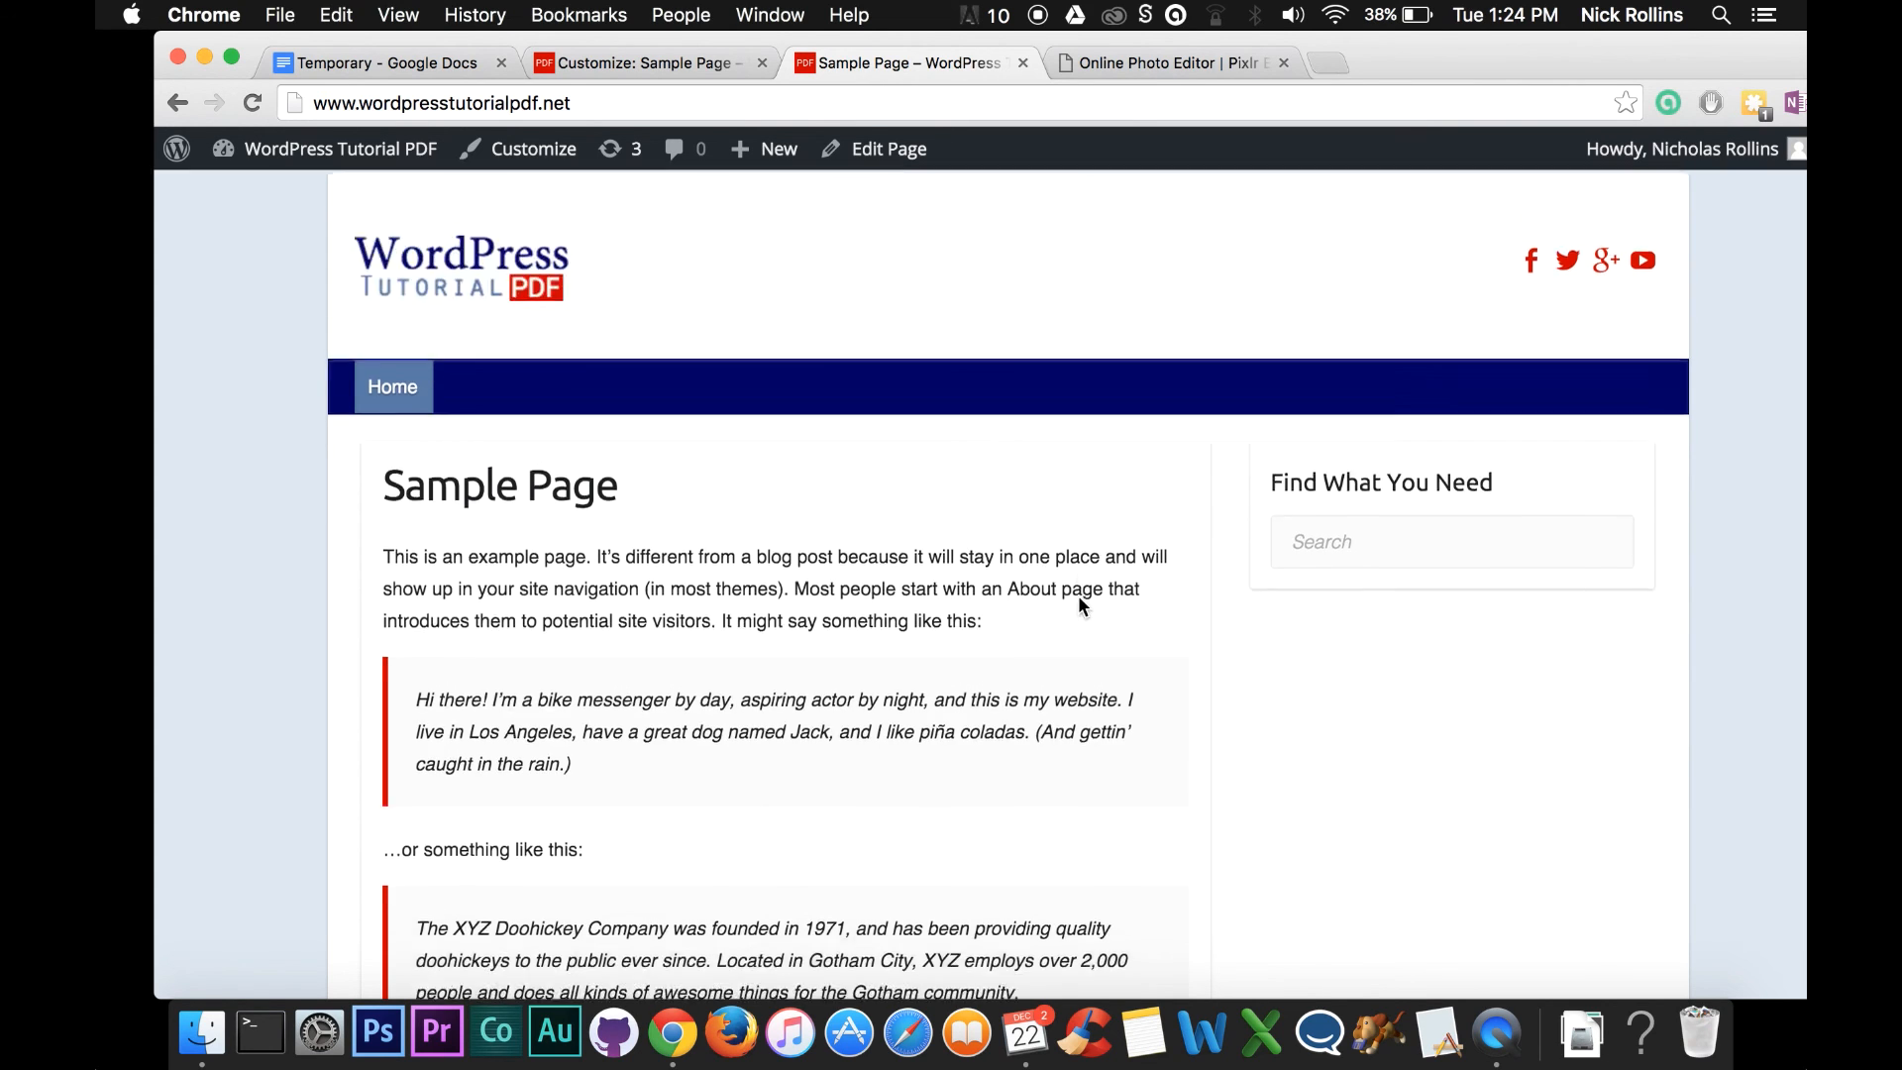
pyautogui.scroll(5, 1080, 602)
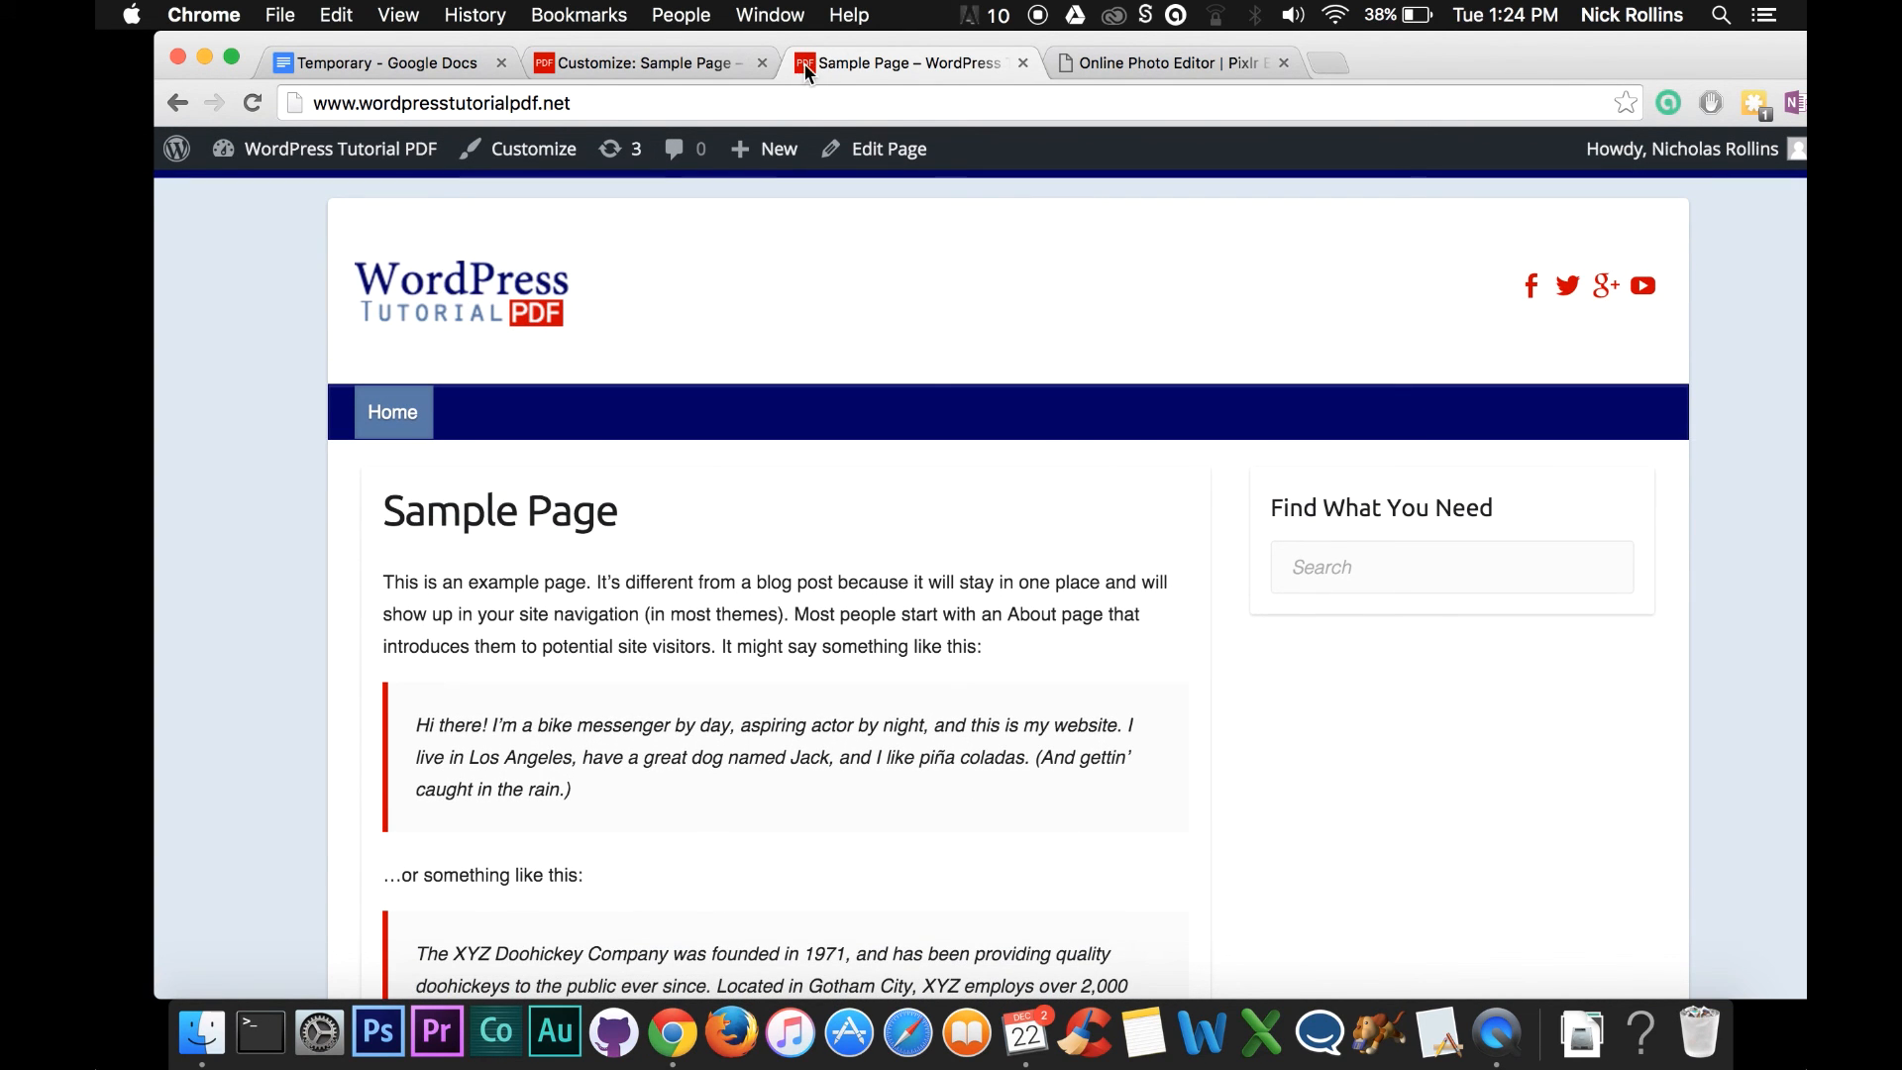
pyautogui.scroll(-1, 744, 319)
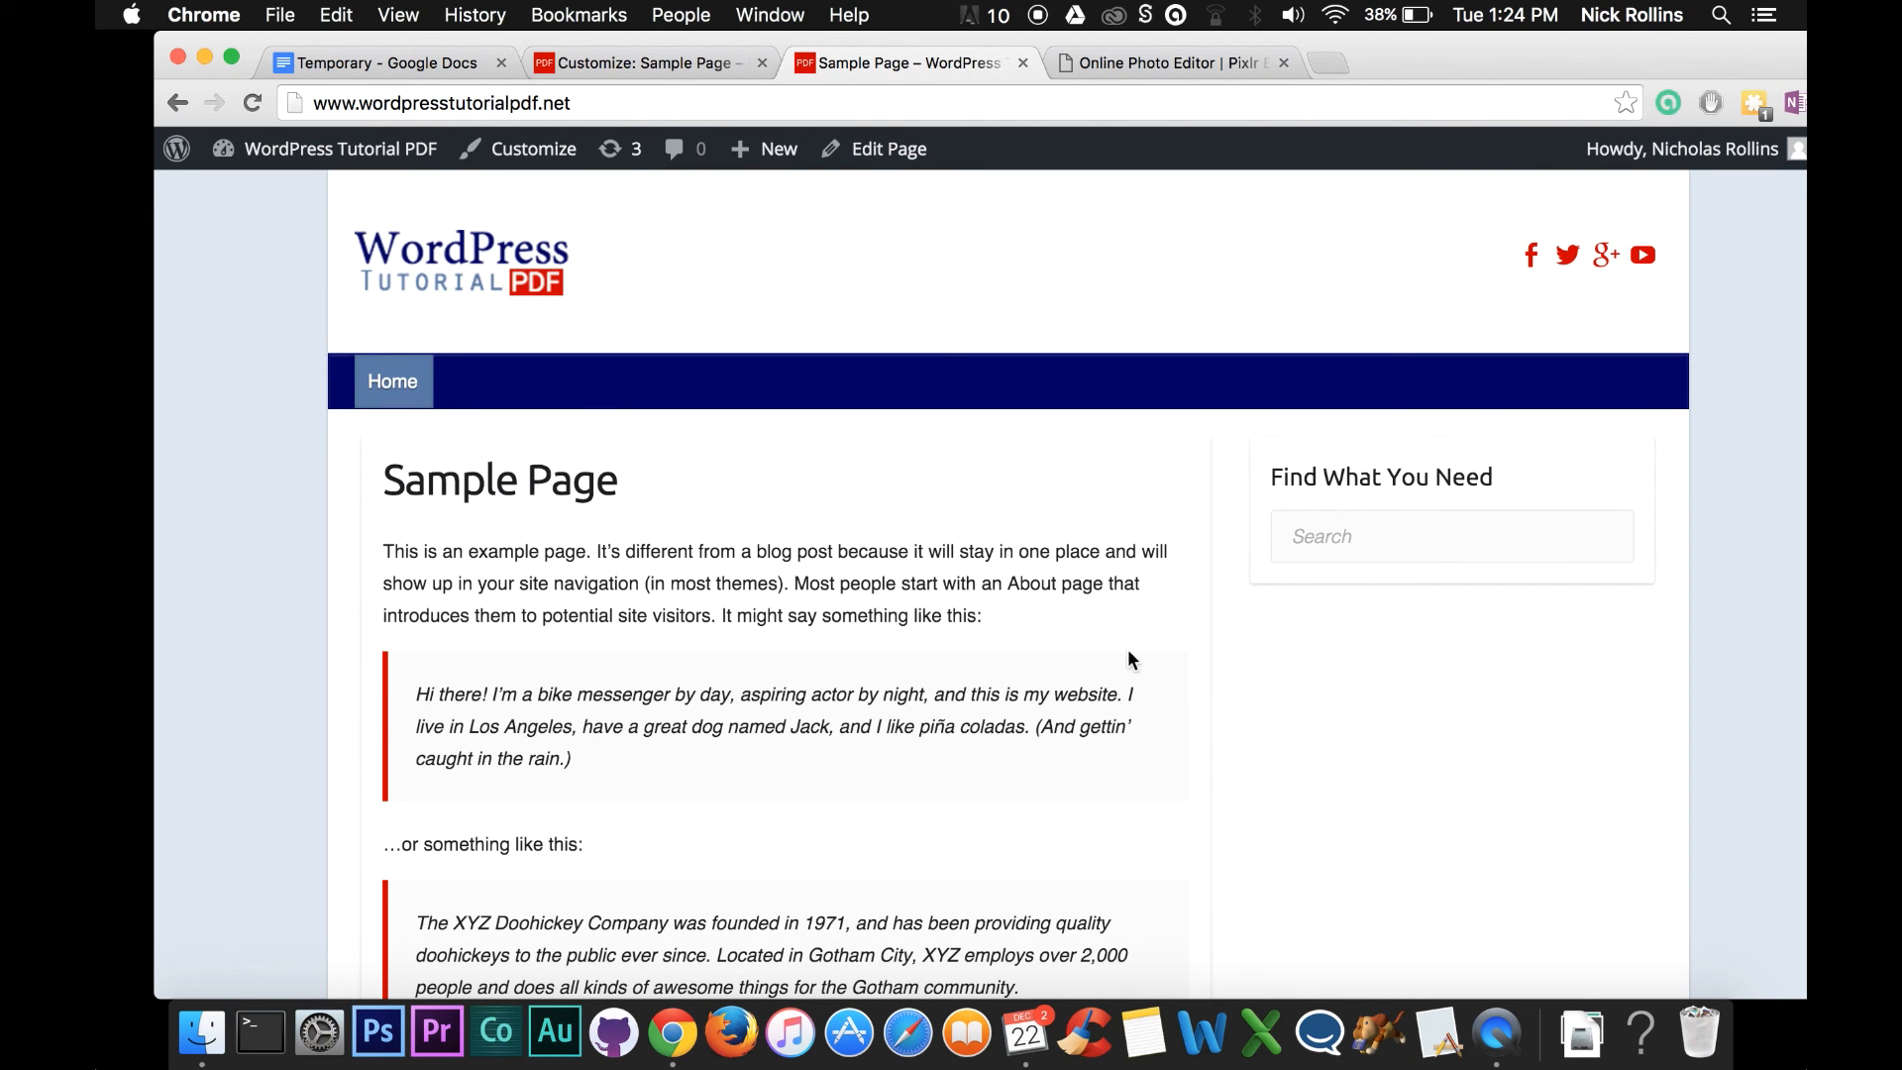
pyautogui.scroll(-3, 1120, 878)
pyautogui.scroll(3, 1120, 878)
pyautogui.scroll(1, 1120, 875)
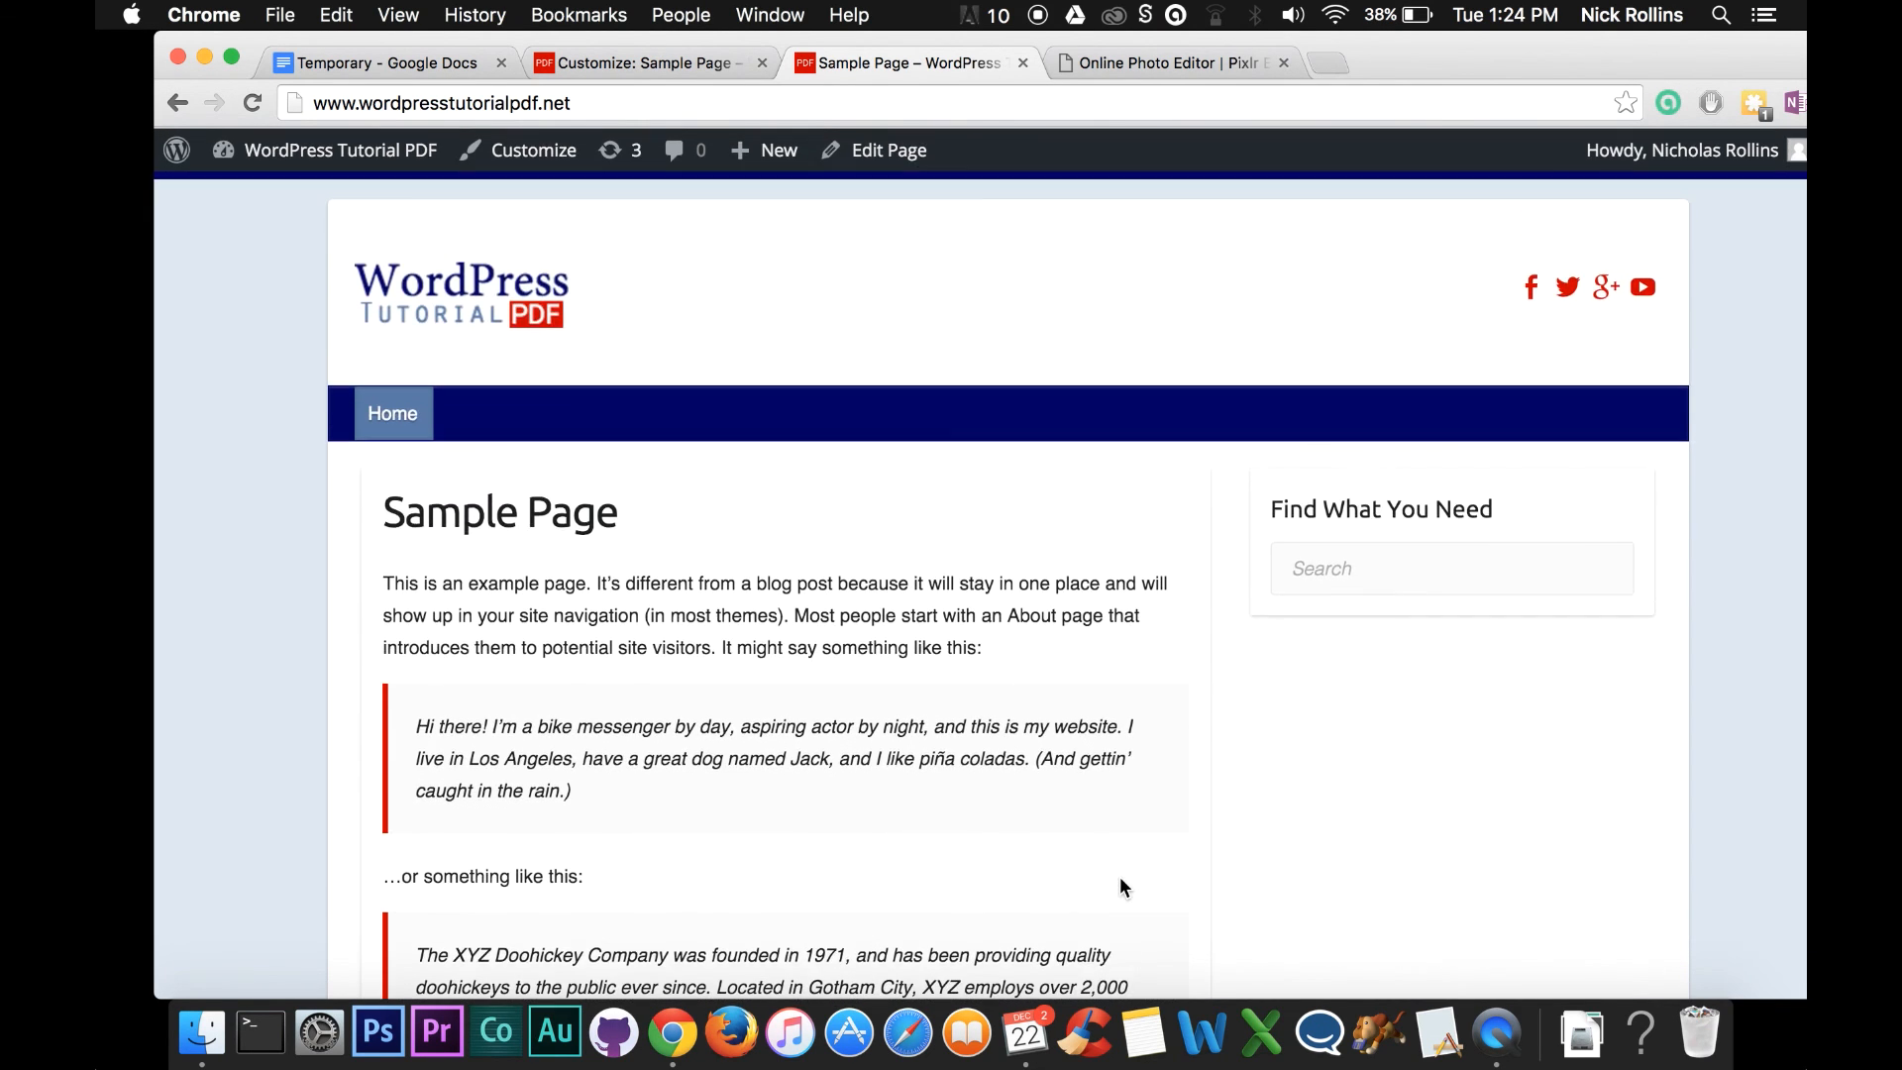